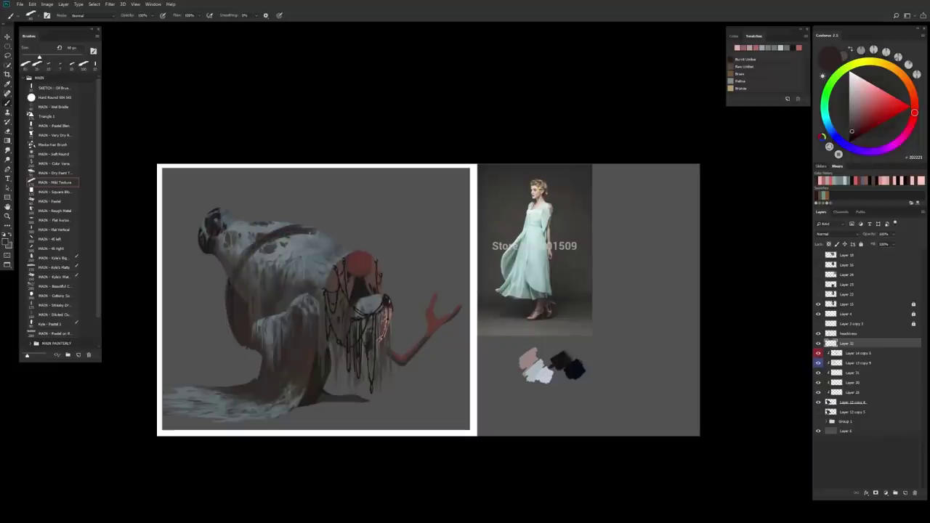
# Mix a dark red-brown paint colour in Coolorus, trying an orange hue and grey along the way.
pyautogui.click(908, 81)
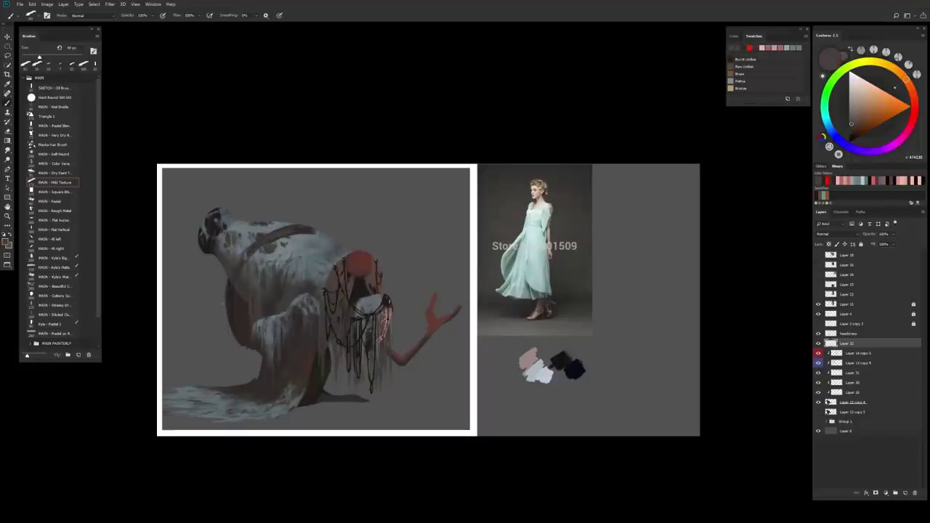
pyautogui.keyDown('alt'); pyautogui.click(229, 284); pyautogui.keyUp('alt')
pyautogui.keyDown('alt'); pyautogui.click(232, 311); pyautogui.keyUp('alt')
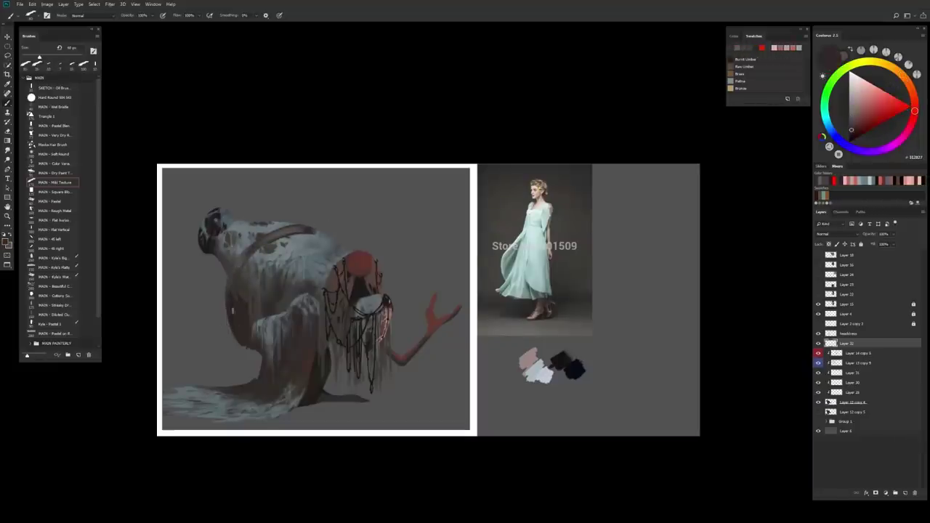
pyautogui.keyDown('alt'); pyautogui.click(240, 270); pyautogui.keyUp('alt')
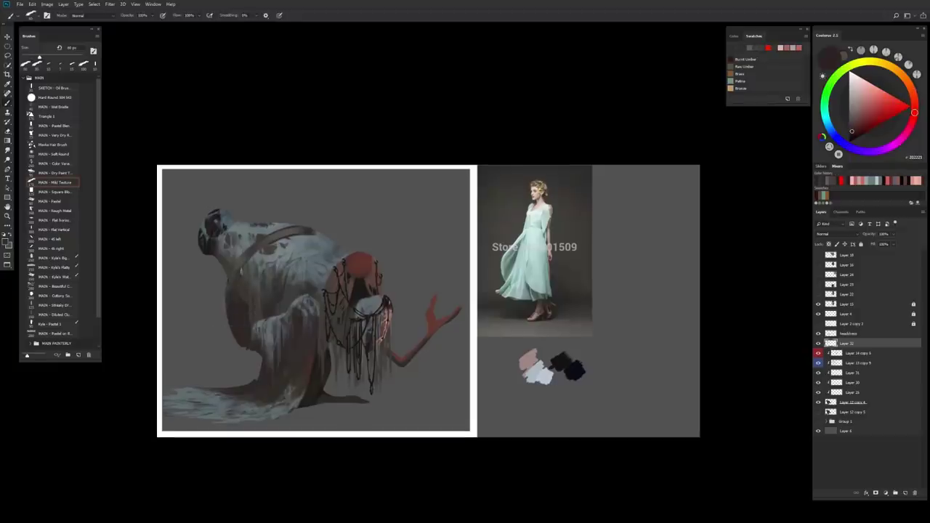
pyautogui.keyDown('alt'); pyautogui.click(244, 263); pyautogui.keyUp('alt')
pyautogui.scroll(1, 317, 225)
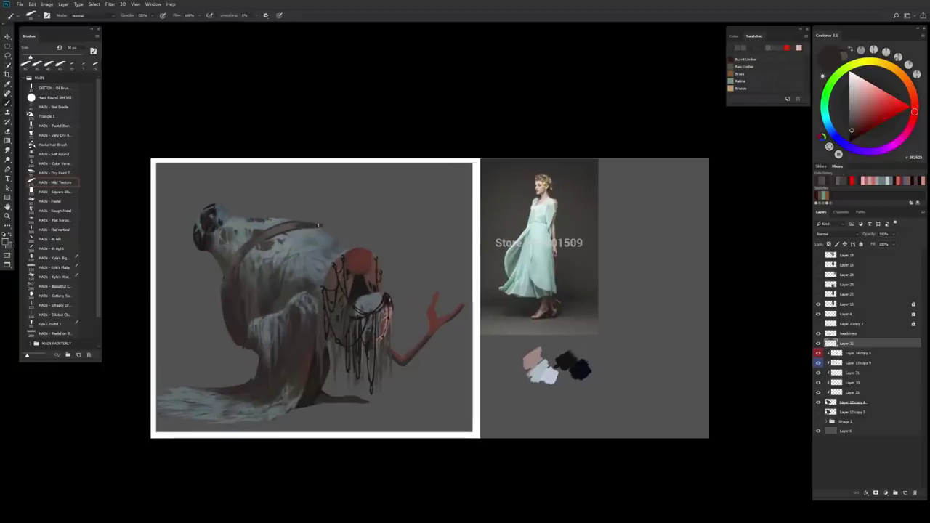
pyautogui.scroll(-1, 318, 225)
# Flip the canvas, paint dark red-brown strokes on the back drapery with a smaller brush, then unflip.
pyautogui.hotkey('ctrl', 'shift', 'h')
pyautogui.keyDown('alt'); pyautogui.click(541, 296); pyautogui.keyUp('alt')
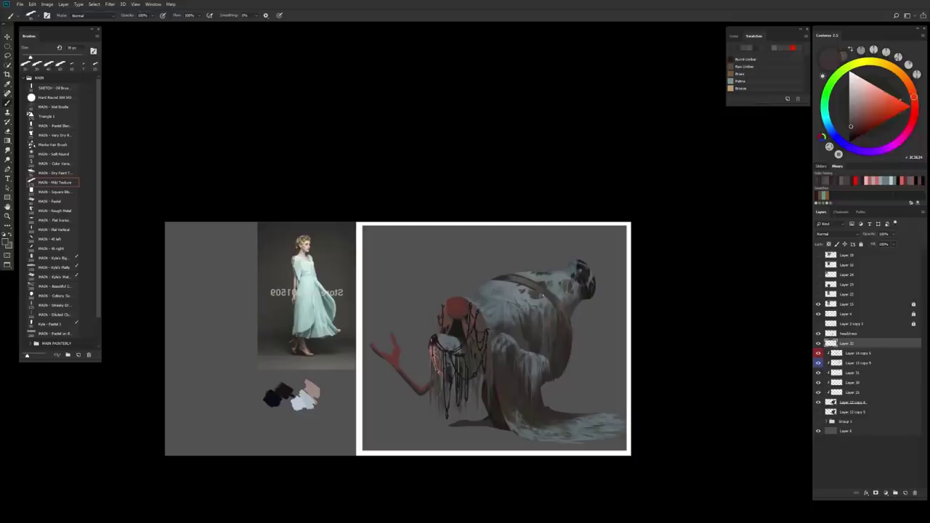
pyautogui.keyDown('alt'); pyautogui.click(541, 297); pyautogui.keyUp('alt')
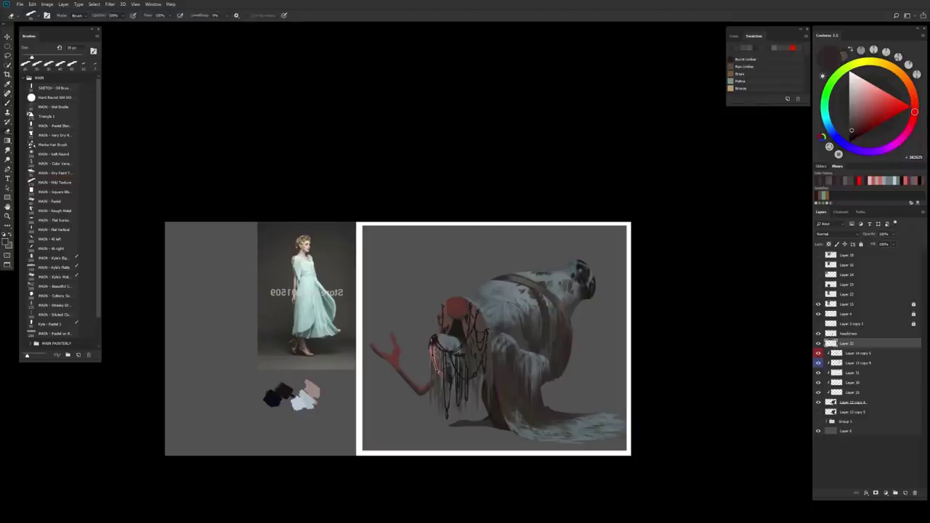
pyautogui.keyDown('alt'); pyautogui.click(535, 286); pyautogui.keyUp('alt')
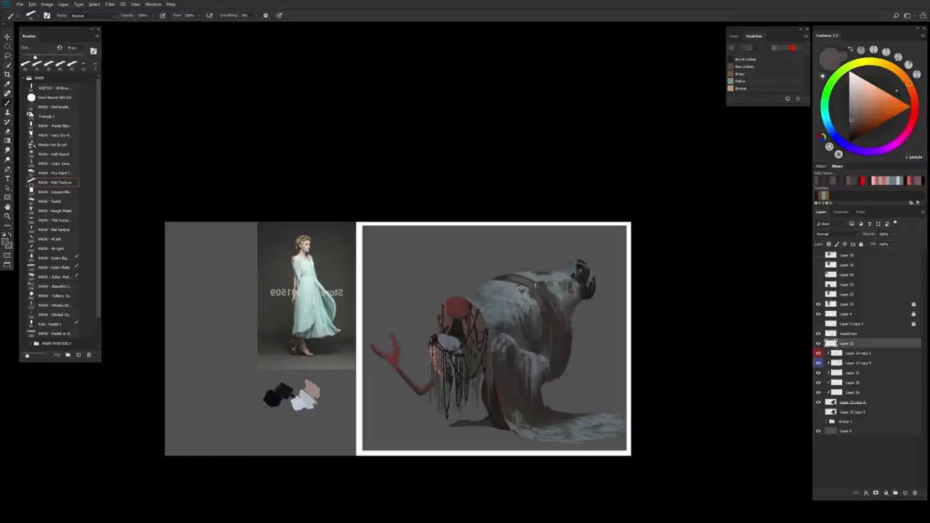
pyautogui.keyDown('alt'); pyautogui.click(547, 308); pyautogui.keyUp('alt')
pyautogui.press('[')
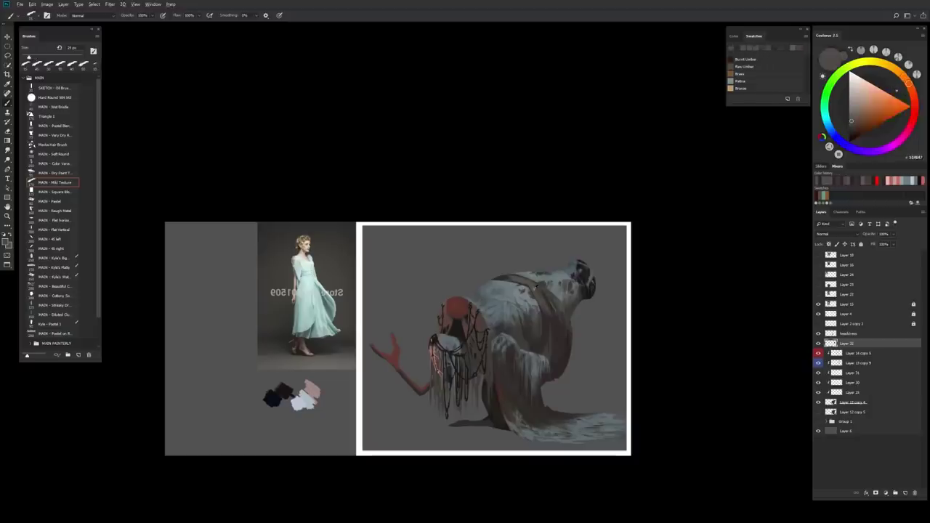
pyautogui.keyDown('alt'); pyautogui.click(539, 342); pyautogui.keyUp('alt')
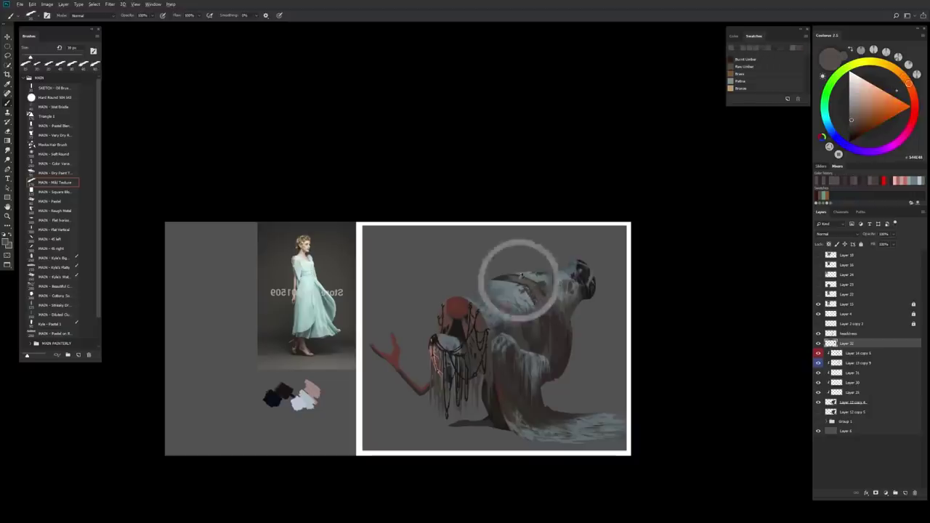
pyautogui.hotkey('ctrl', '-')
pyautogui.press('h')
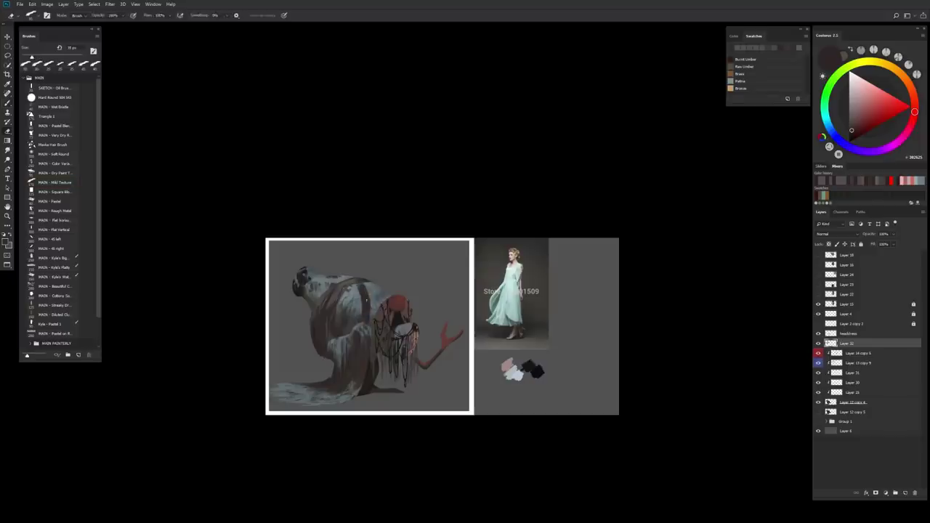
# Duplicate Layer 12 copy 4 to create Layer 12 copy 6.
pyautogui.scroll(-2, 372, 323)
pyautogui.keyDown('ctrl'); pyautogui.click(337, 351); pyautogui.keyUp('ctrl')
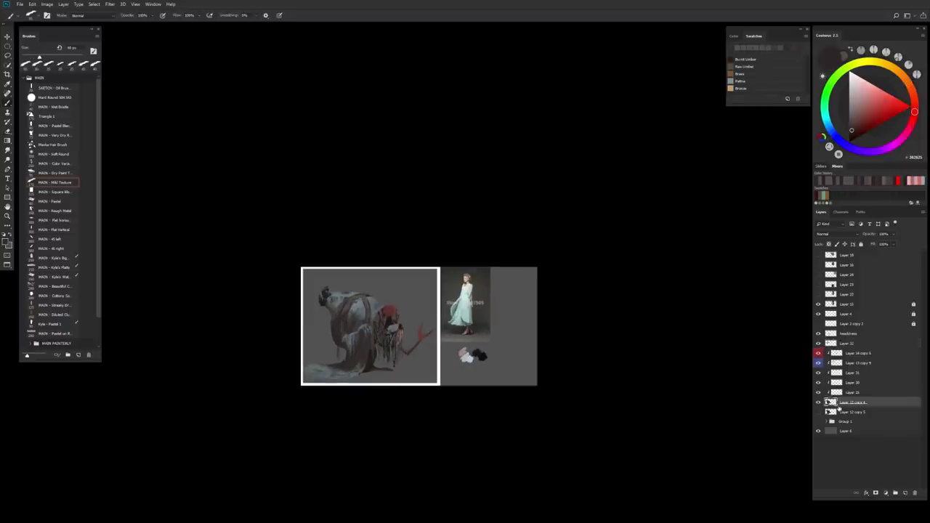
pyautogui.hotkey('ctrl', 'j')
pyautogui.press('e')
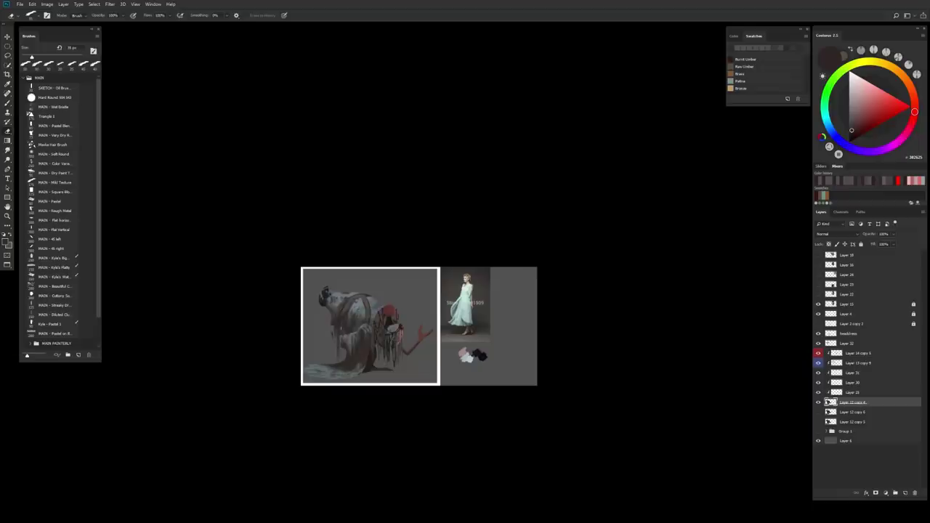
# Group the layers from Layer 14 copy 5 down to Layer 12 copy 4, undoing a trial merge first.
pyautogui.scroll(2, 342, 324)
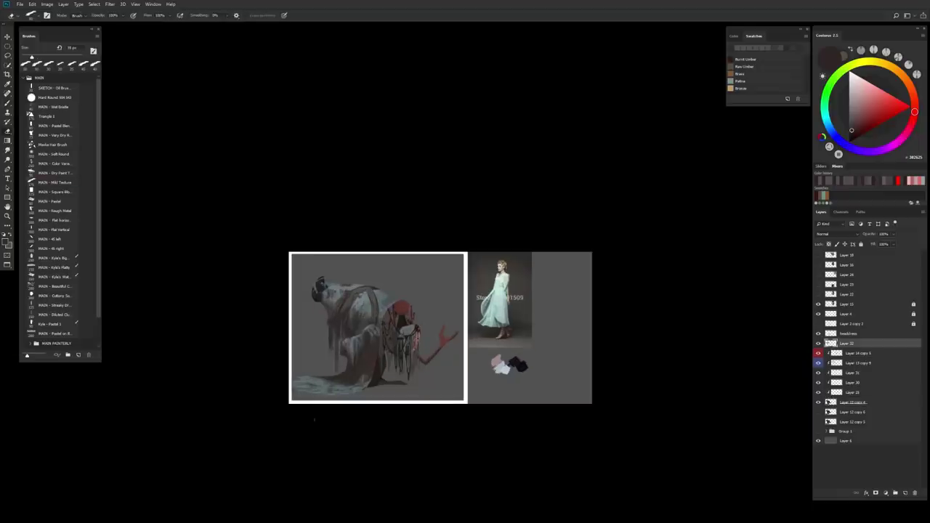
pyautogui.hotkey('ctrl', 'e')
pyautogui.hotkey('ctrl', 'z')
pyautogui.keyDown('shift'); pyautogui.click(843, 402); pyautogui.keyUp('shift')
pyautogui.hotkey('ctrl', 'g')
# Sample a dark red-brown from the canvas and mirror the canvas to check proportions.
pyautogui.press('b')
pyautogui.scroll(1, 335, 325)
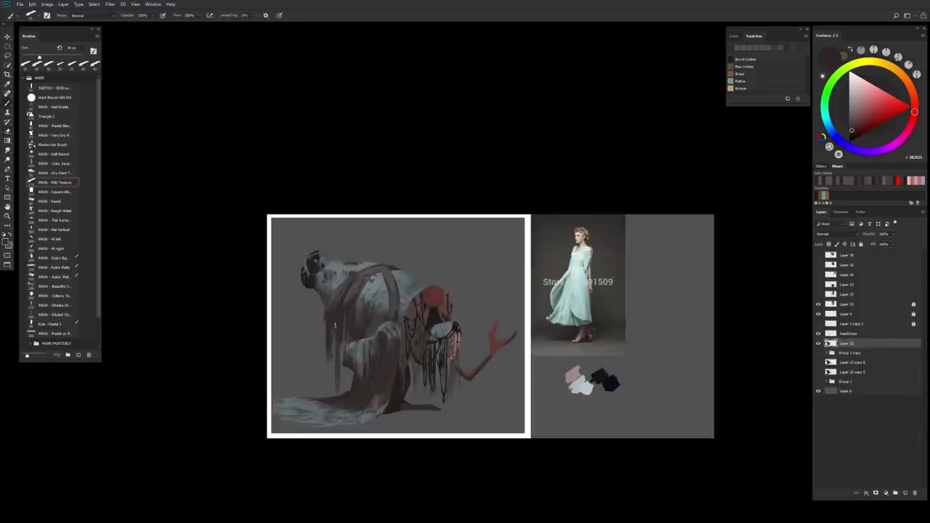
pyautogui.keyDown('alt'); pyautogui.click(331, 316); pyautogui.keyUp('alt')
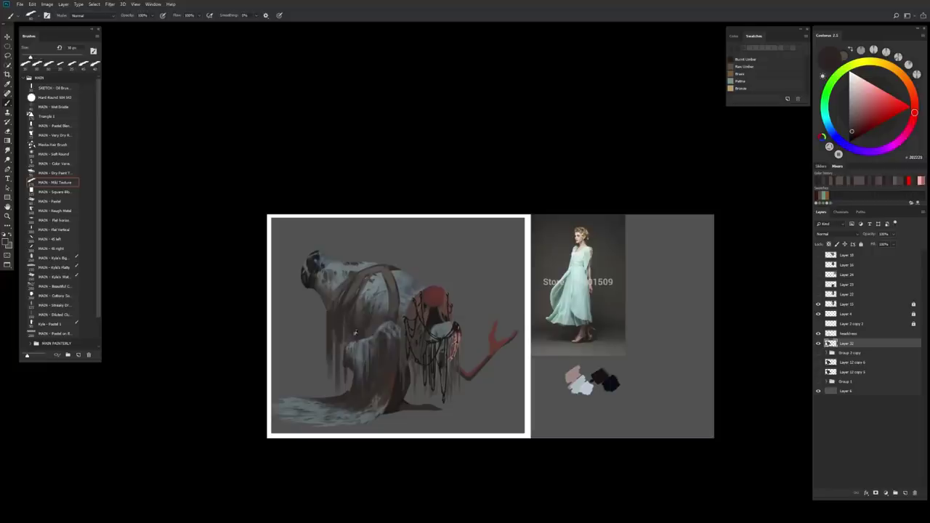
pyautogui.keyDown('alt'); pyautogui.click(355, 334); pyautogui.keyUp('alt')
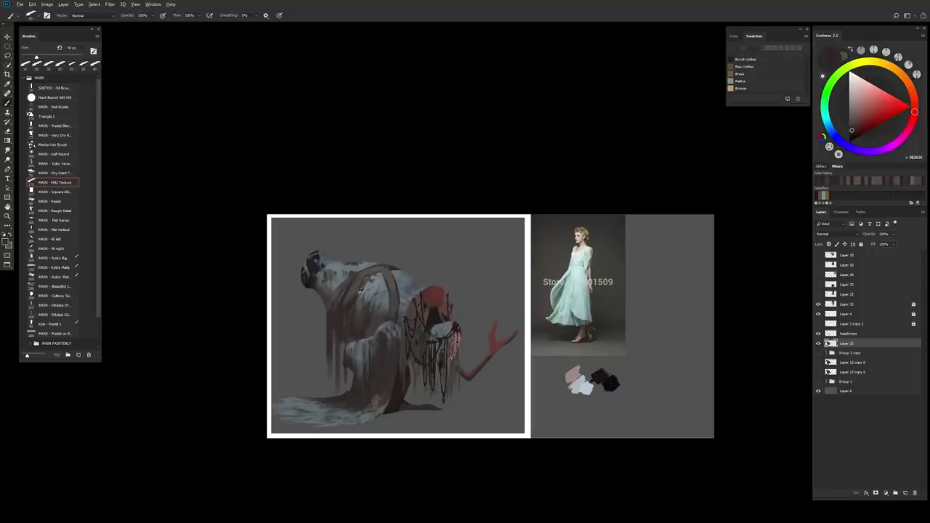
pyautogui.scroll(-2, 359, 289)
pyautogui.scroll(3, 359, 289)
pyautogui.press('h')
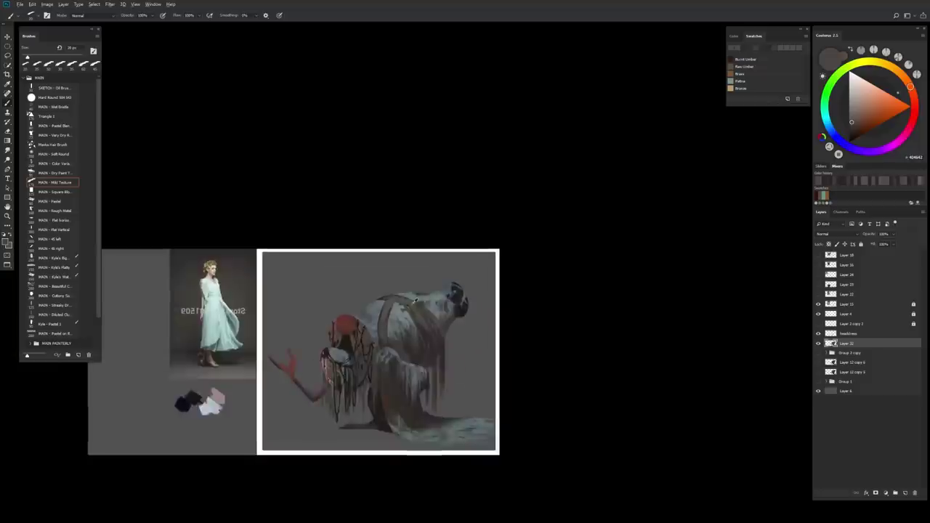
pyautogui.scroll(2, 416, 299)
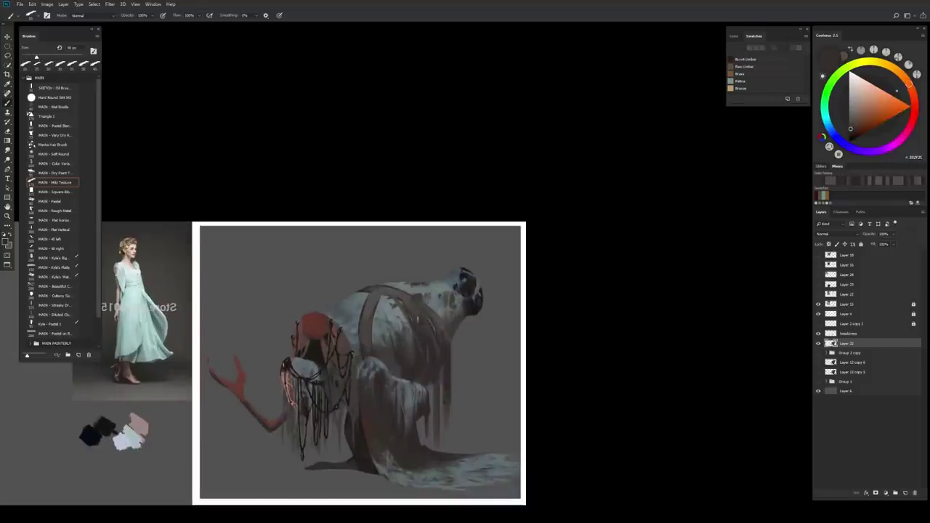
# Paint light grey strokes and highlights on the figure's back with a 45 px brush, then unmirror.
pyautogui.keyDown('alt'); pyautogui.click(384, 289); pyautogui.keyUp('alt')
pyautogui.moveTo(405, 294); pyautogui.dragTo(415, 323)
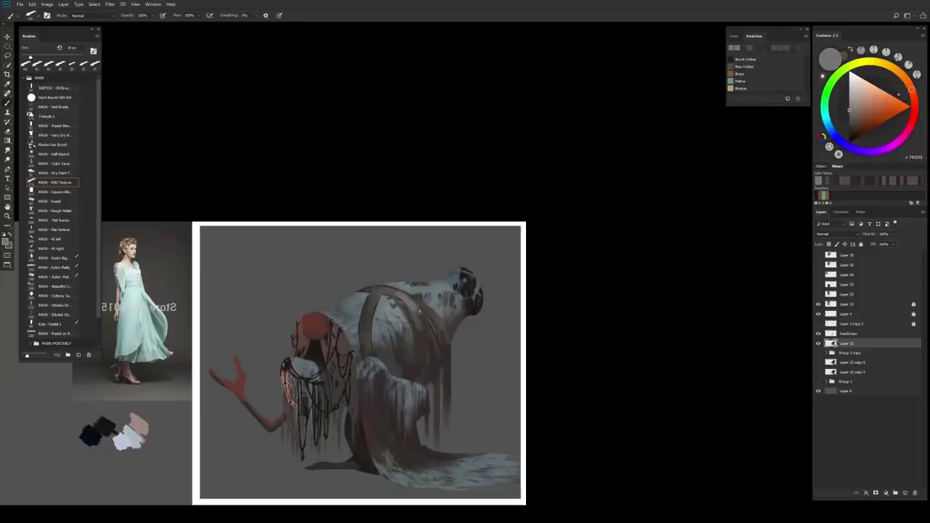
pyautogui.keyDown('alt'); pyautogui.click(415, 306); pyautogui.keyUp('alt')
pyautogui.keyDown('alt'); pyautogui.click(413, 326); pyautogui.keyUp('alt')
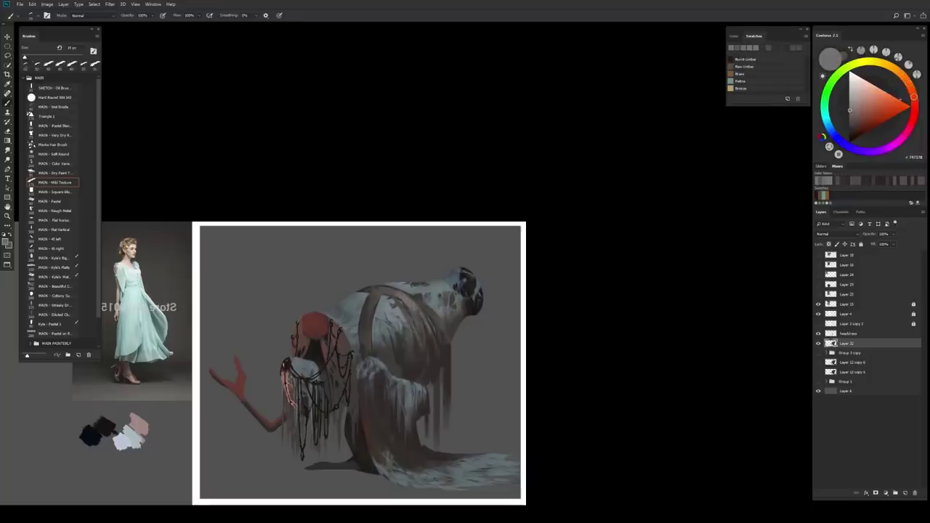
pyautogui.keyDown('alt'); pyautogui.click(371, 298); pyautogui.keyUp('alt')
pyautogui.press(']')
pyautogui.keyDown('alt'); pyautogui.click(398, 299); pyautogui.keyUp('alt')
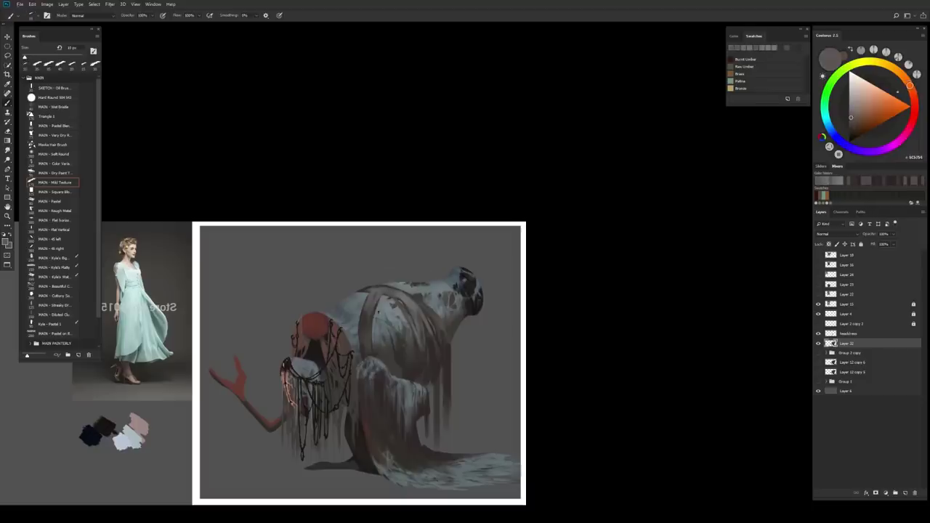
pyautogui.scroll(-2, 455, 348)
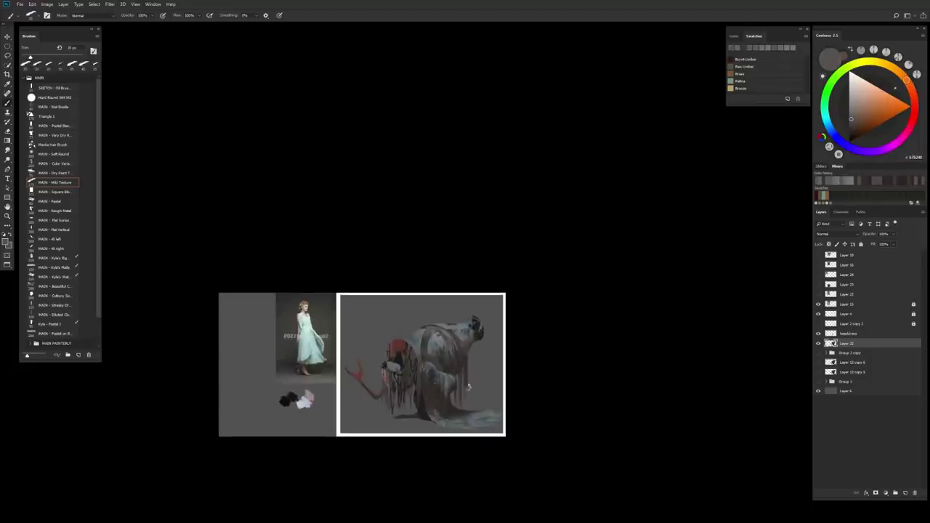
pyautogui.press('h')
pyautogui.scroll(3, 455, 349)
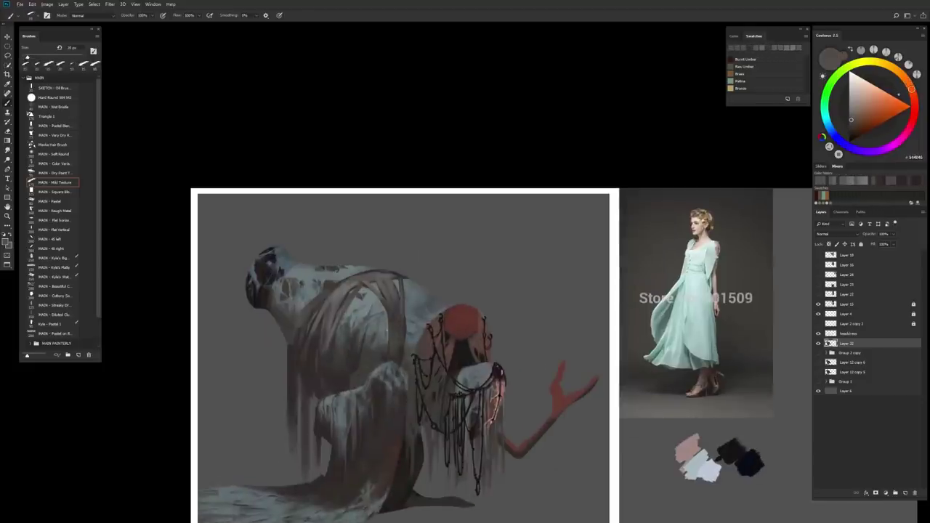
# Sample a range of greys, a greenish grey and dark red-brown from the drapery.
pyautogui.keyDown('alt'); pyautogui.click(389, 323); pyautogui.keyUp('alt')
pyautogui.keyDown('alt'); pyautogui.click(388, 341); pyautogui.keyUp('alt')
pyautogui.keyDown('alt'); pyautogui.click(373, 357); pyautogui.keyUp('alt')
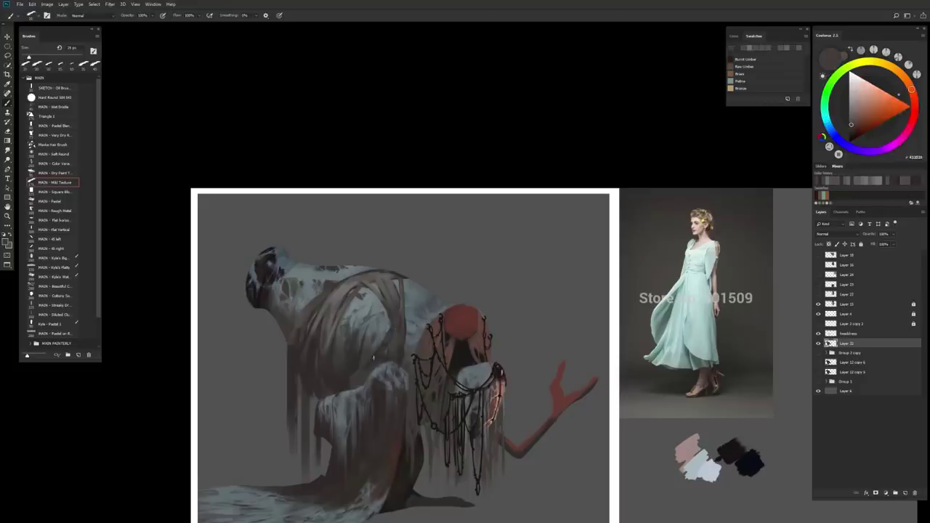
pyautogui.keyDown('alt'); pyautogui.click(374, 357); pyautogui.keyUp('alt')
pyautogui.keyDown('alt'); pyautogui.click(361, 373); pyautogui.keyUp('alt')
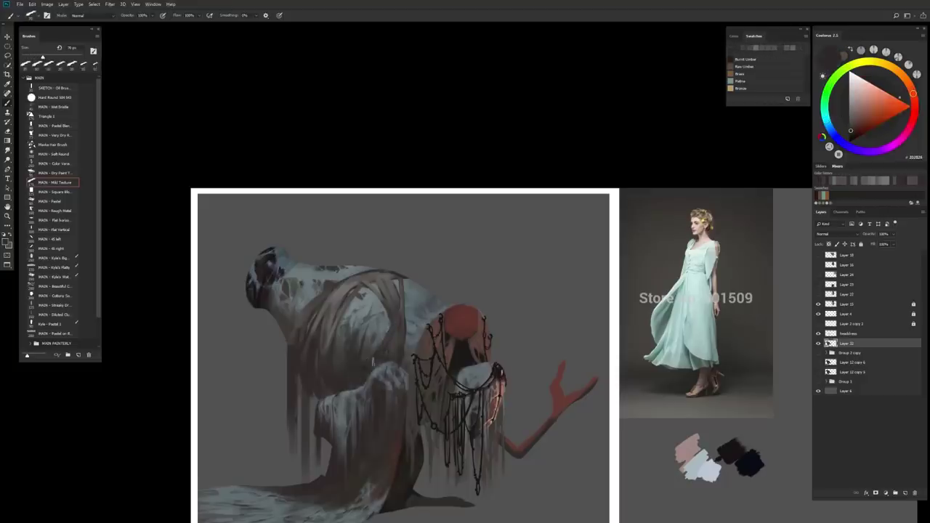
pyautogui.keyDown('alt'); pyautogui.click(333, 357); pyautogui.keyUp('alt')
pyautogui.keyDown('alt'); pyautogui.click(338, 356); pyautogui.keyUp('alt')
pyautogui.keyDown('alt'); pyautogui.click(343, 363); pyautogui.keyUp('alt')
pyautogui.keyDown('alt'); pyautogui.click(355, 379); pyautogui.keyUp('alt')
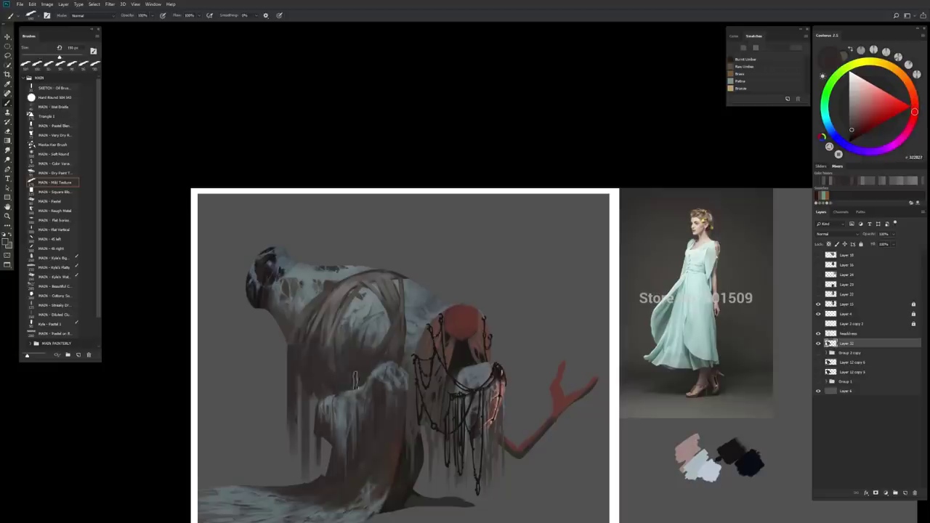
pyautogui.keyDown('alt'); pyautogui.click(338, 285); pyautogui.keyUp('alt')
# Shrink the brush, erase part of the drapery, and resample dark red-brown tones.
pyautogui.press('[')
pyautogui.press('[')
pyautogui.press('[')
pyautogui.press('[')
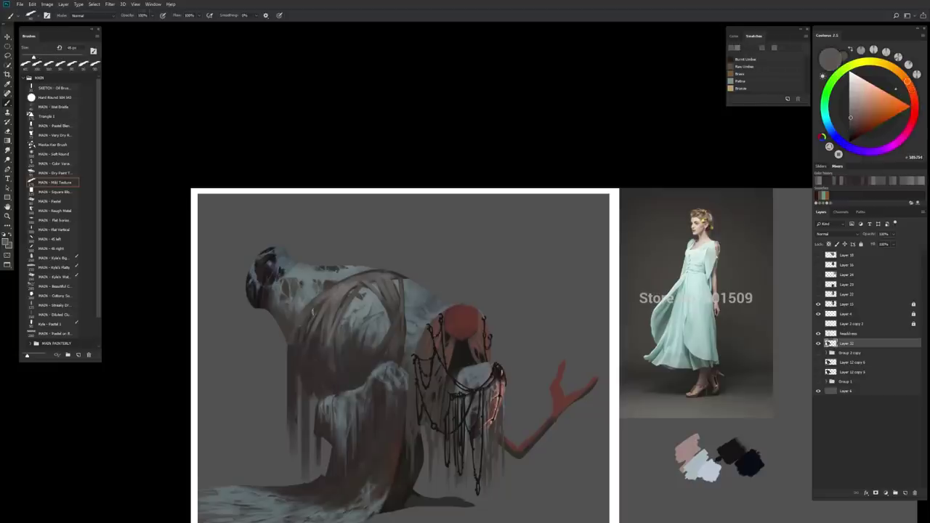
pyautogui.press('[')
pyautogui.keyDown('alt'); pyautogui.click(303, 356); pyautogui.keyUp('alt')
pyautogui.press('e')
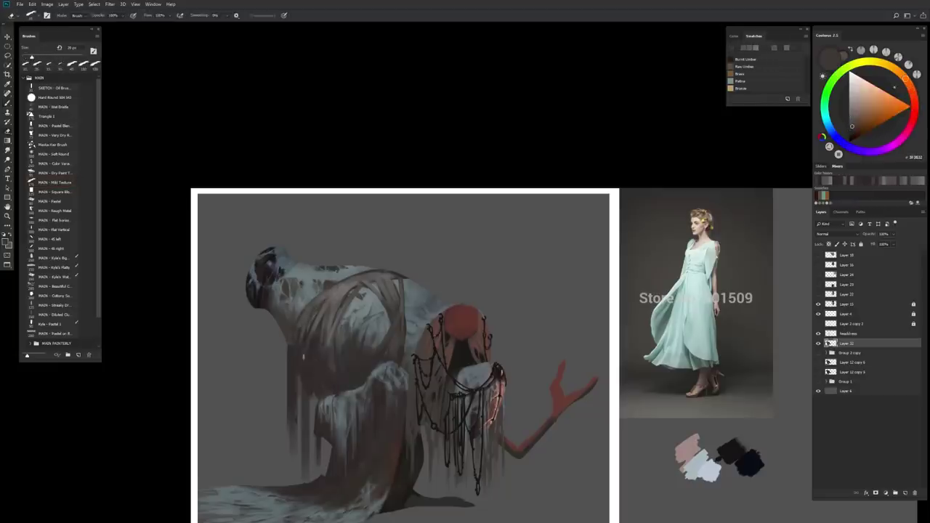
pyautogui.press('b')
pyautogui.keyDown('alt'); pyautogui.click(286, 352); pyautogui.keyUp('alt')
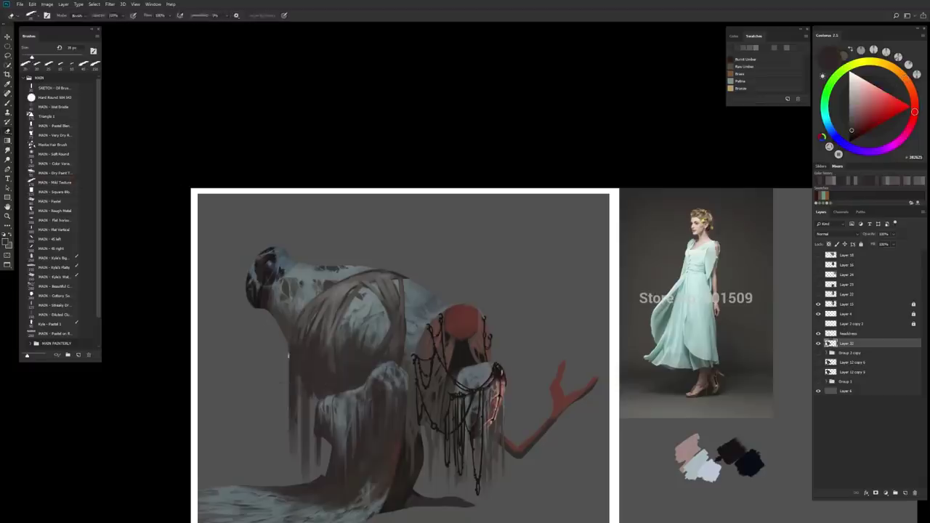
pyautogui.press('b')
pyautogui.keyDown('alt'); pyautogui.click(291, 374); pyautogui.keyUp('alt')
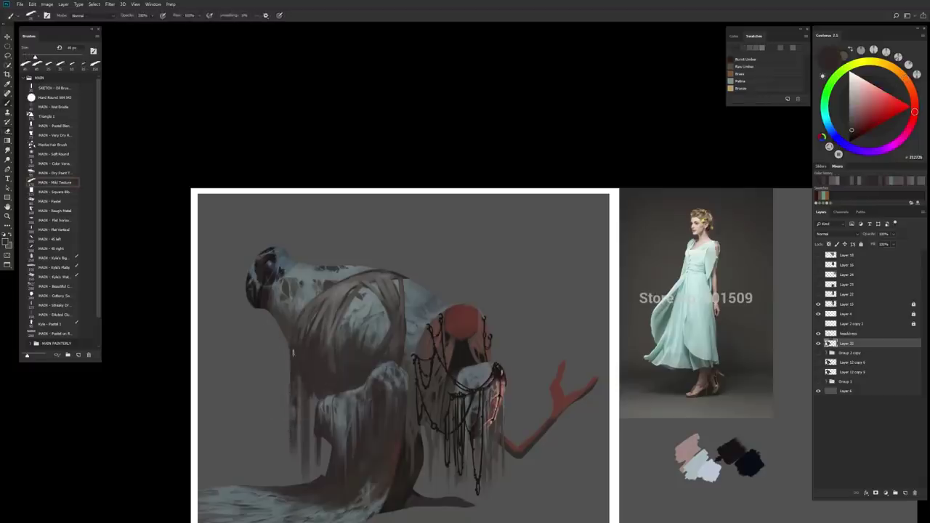
pyautogui.press('e')
pyautogui.press('b')
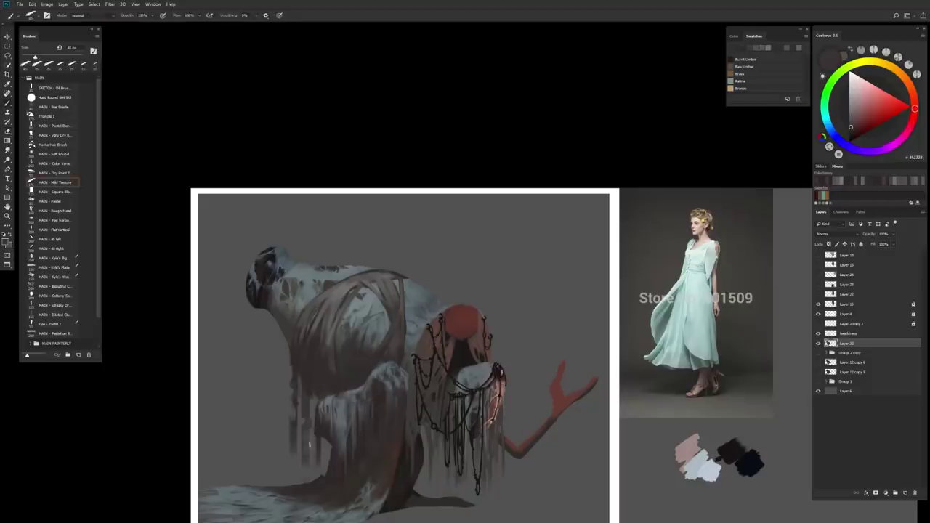
# Paint dark brown fold strokes on the cloak with a finer brush.
pyautogui.keyDown('alt'); pyautogui.click(306, 421); pyautogui.keyUp('alt')
pyautogui.keyDown('alt'); pyautogui.click(306, 392); pyautogui.keyUp('alt')
pyautogui.press('[')
pyautogui.press('[')
pyautogui.press('[')
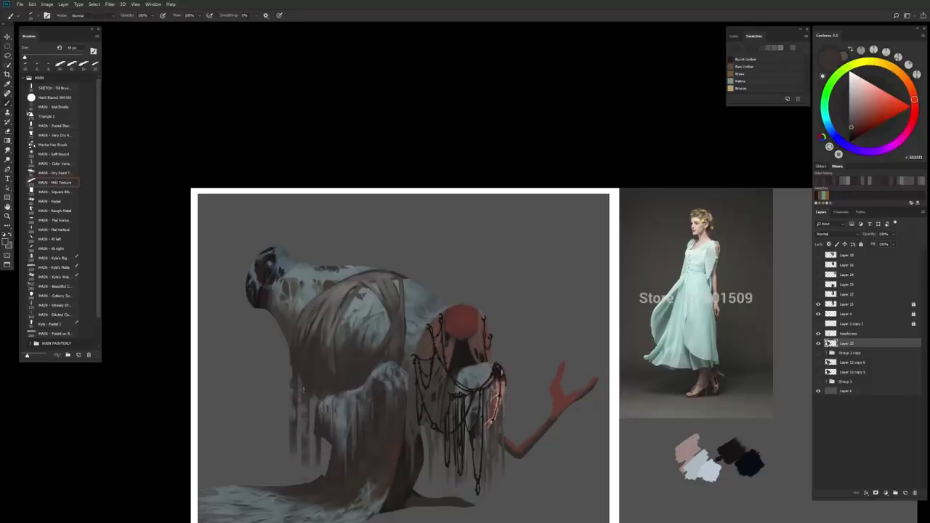
pyautogui.keyDown('alt'); pyautogui.click(304, 390); pyautogui.keyUp('alt')
pyautogui.keyDown('alt'); pyautogui.click(303, 391); pyautogui.keyUp('alt')
pyautogui.press('[')
pyautogui.keyDown('alt'); pyautogui.click(304, 390); pyautogui.keyUp('alt')
pyautogui.press('[')
pyautogui.keyDown('alt'); pyautogui.click(304, 383); pyautogui.keyUp('alt')
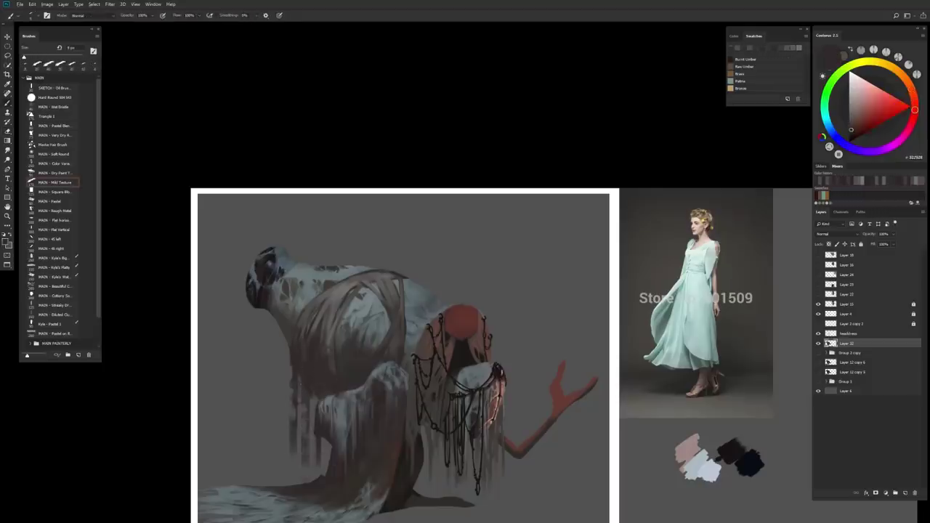
pyautogui.keyDown('alt'); pyautogui.click(329, 393); pyautogui.keyUp('alt')
pyautogui.keyDown('alt'); pyautogui.click(334, 378); pyautogui.keyUp('alt')
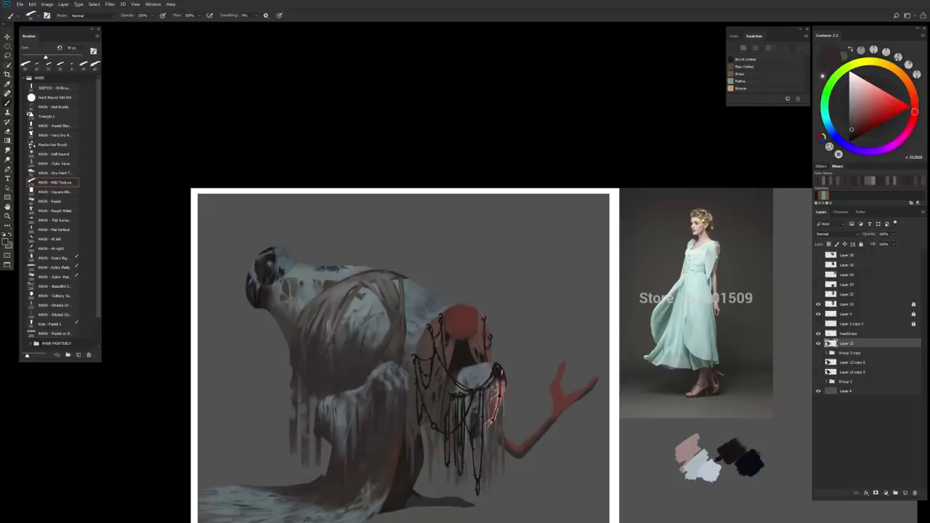
# Add pale blue-grey highlights and more dark fold lines on the cloak.
pyautogui.keyDown('alt'); pyautogui.click(329, 327); pyautogui.keyUp('alt')
pyautogui.press('[')
pyautogui.keyDown('alt'); pyautogui.click(337, 346); pyautogui.keyUp('alt')
pyautogui.keyDown('alt'); pyautogui.click(355, 360); pyautogui.keyUp('alt')
pyautogui.keyDown('alt'); pyautogui.click(356, 427); pyautogui.keyUp('alt')
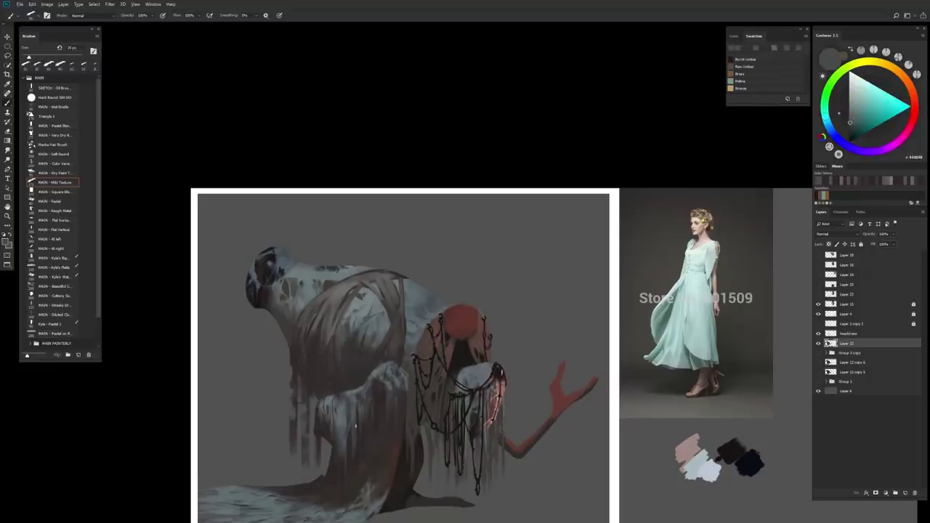
pyautogui.keyDown('alt'); pyautogui.click(355, 428); pyautogui.keyUp('alt')
pyautogui.keyDown('alt'); pyautogui.click(364, 407); pyautogui.keyUp('alt')
pyautogui.keyDown('alt'); pyautogui.click(370, 389); pyautogui.keyUp('alt')
# Finish a dark fold line on the drapery and mirror the painting horizontally.
pyautogui.keyDown('alt'); pyautogui.click(379, 371); pyautogui.keyUp('alt')
pyautogui.scroll(-2, 379, 371)
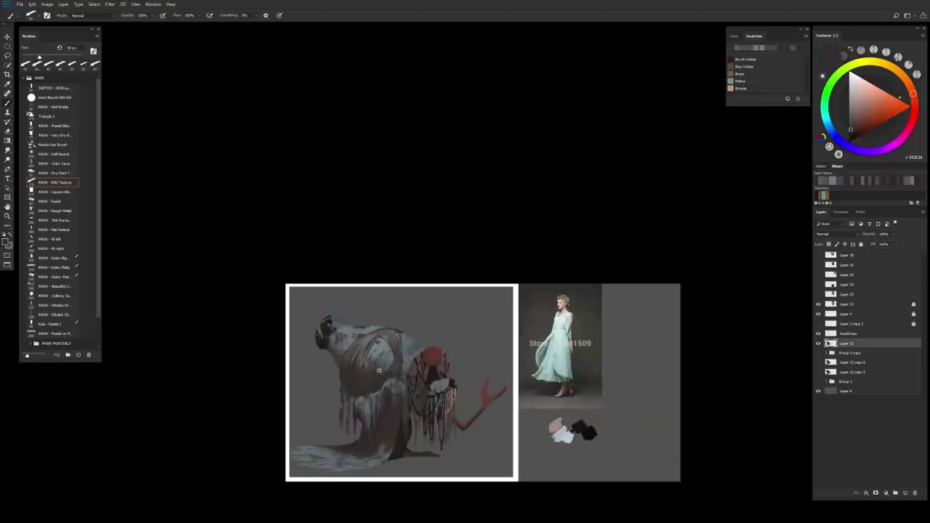
pyautogui.keyDown('alt'); pyautogui.click(379, 371); pyautogui.keyUp('alt')
pyautogui.scroll(1, 378, 371)
pyautogui.press('h')
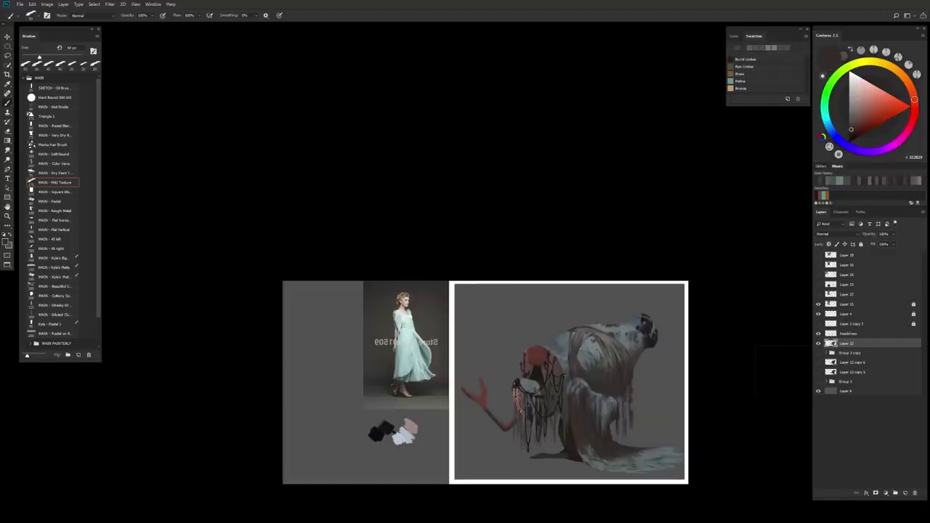
# Zoom in and paint grey-brown and light blue shading on the cloak with a smaller brush.
pyautogui.hotkey('ctrl', '+')
pyautogui.keyDown('alt'); pyautogui.click(538, 299); pyautogui.keyUp('alt')
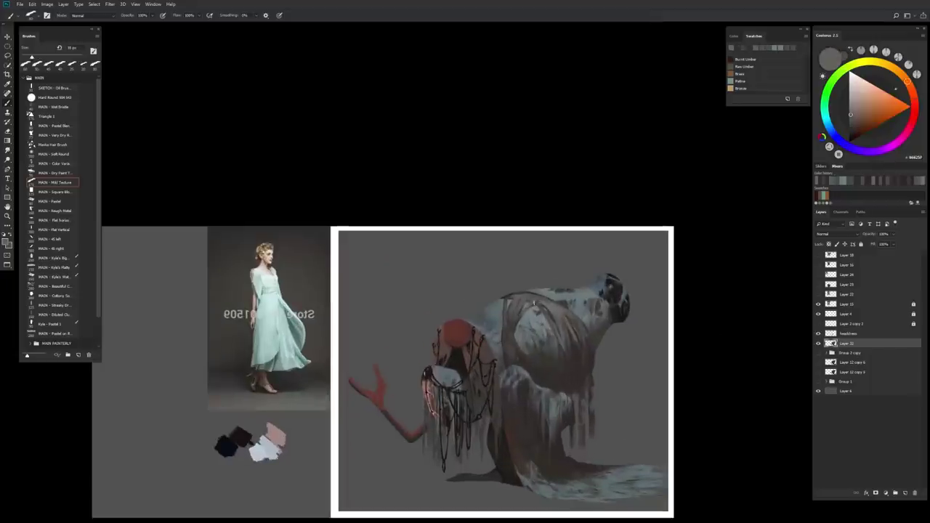
pyautogui.press('[')
pyautogui.press('[')
pyautogui.press('[')
pyautogui.press('e')
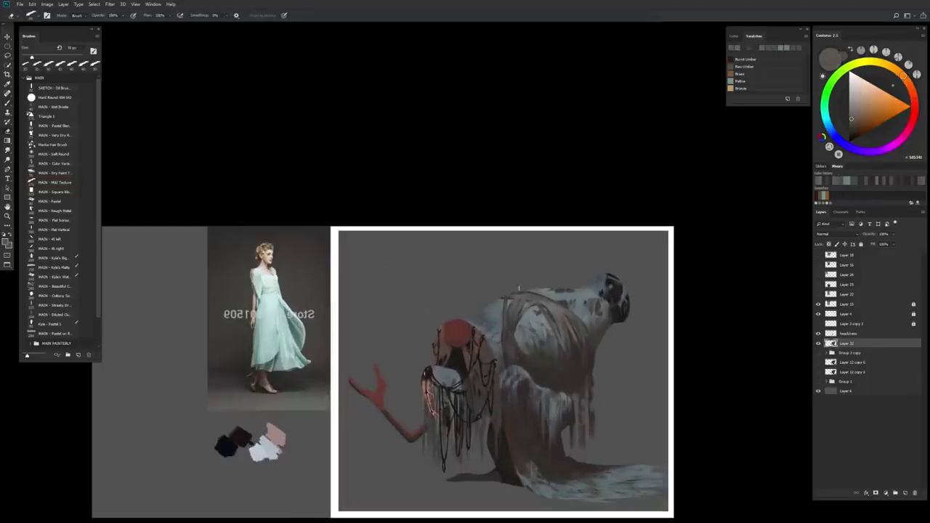
pyautogui.press('b')
pyautogui.keyDown('alt'); pyautogui.click(517, 289); pyautogui.keyUp('alt')
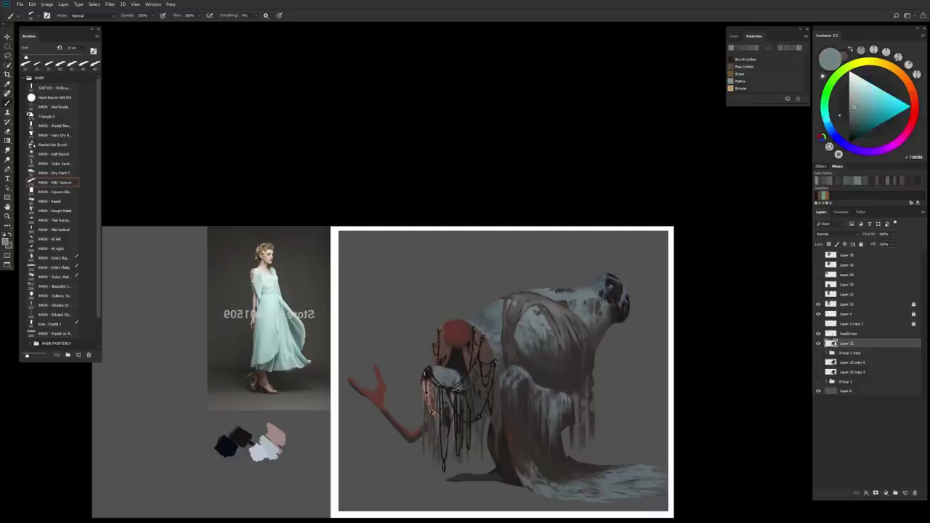
pyautogui.keyDown('alt'); pyautogui.click(515, 305); pyautogui.keyUp('alt')
pyautogui.keyDown('alt'); pyautogui.click(514, 306); pyautogui.keyUp('alt')
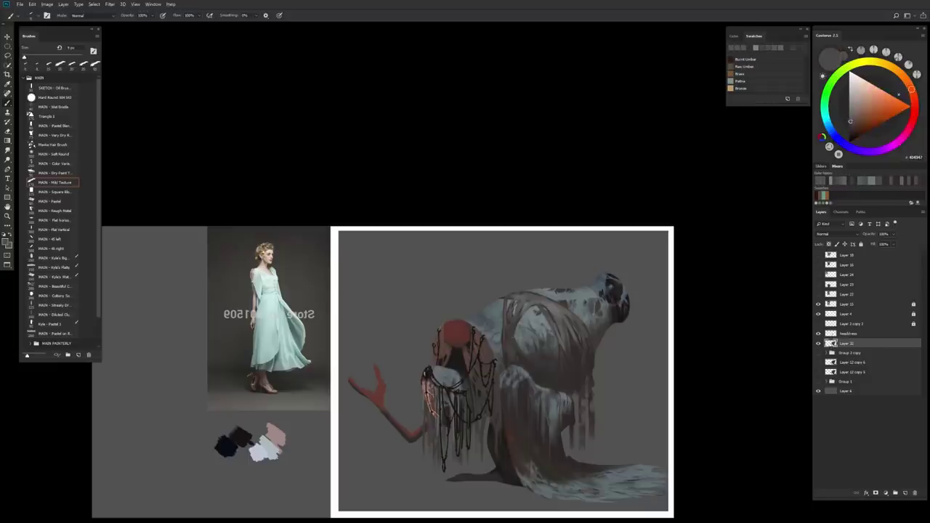
pyautogui.press(']')
# Flip the painting back to its original direction and paint warm orange-brown strokes on the drapery.
pyautogui.hotkey('ctrl', '-')
pyautogui.hotkey('ctrl', '-')
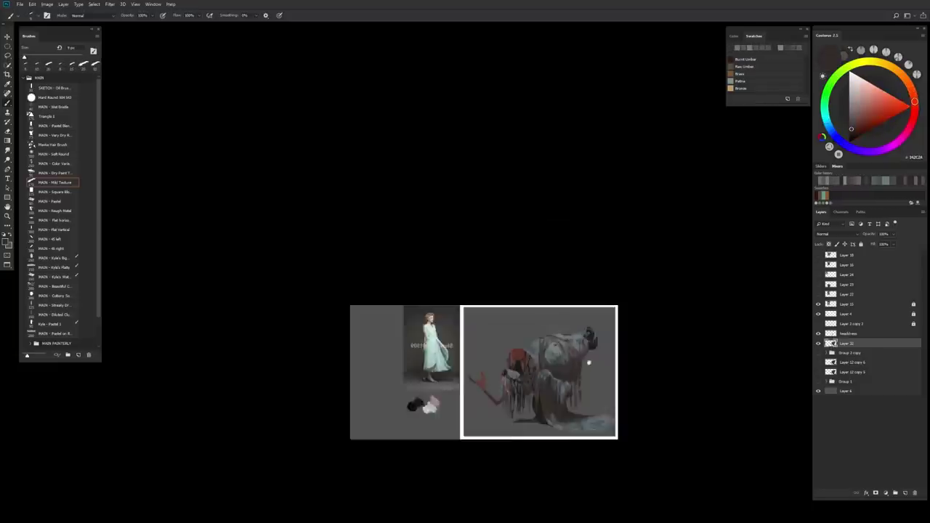
pyautogui.hotkey('ctrl', '+')
pyautogui.hotkey('ctrl', '+')
pyautogui.hotkey('ctrl', '+')
pyautogui.press('h')
pyautogui.press('[')
pyautogui.moveTo(410, 380); pyautogui.dragTo(428, 393)
pyautogui.keyDown('alt'); pyautogui.click(404, 291); pyautogui.keyUp('alt')
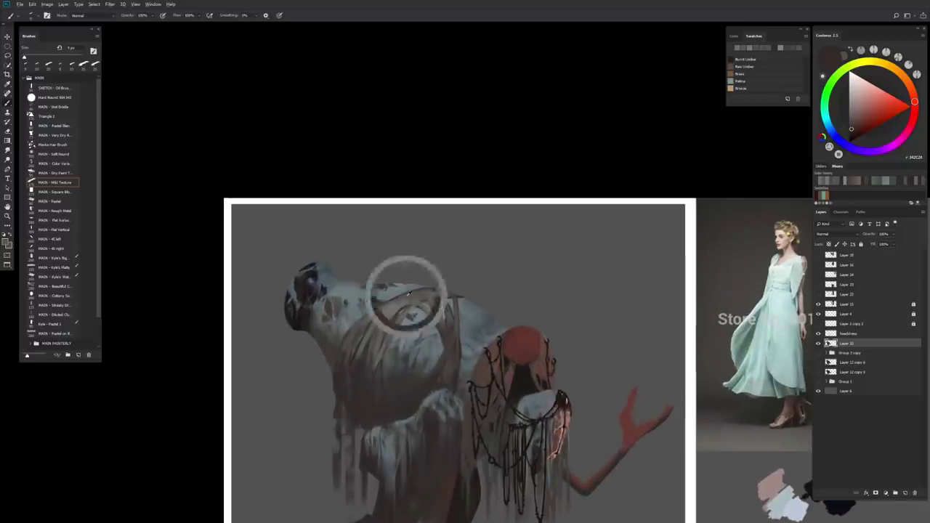
pyautogui.press(']')
pyautogui.keyDown('alt'); pyautogui.click(401, 296); pyautogui.keyUp('alt')
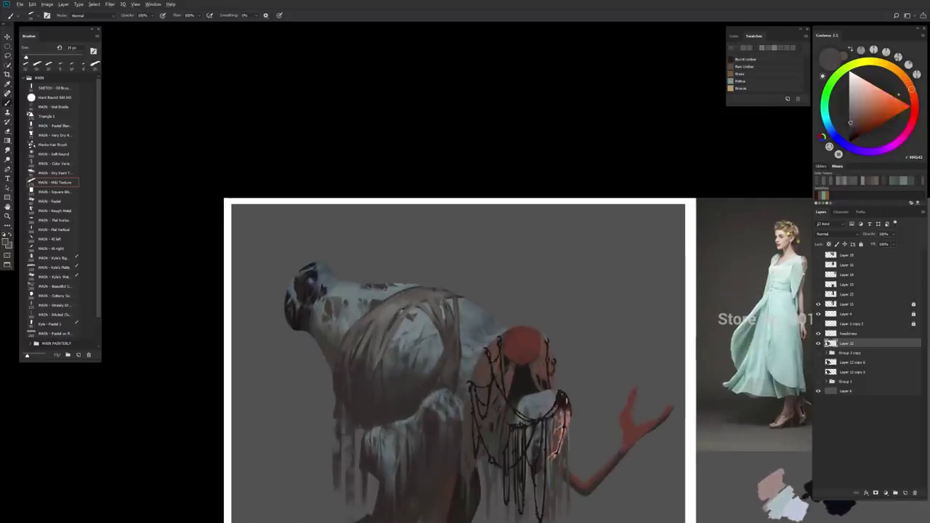
pyautogui.keyDown('alt'); pyautogui.click(396, 309); pyautogui.keyUp('alt')
# Paint dark brown fold lines on the back and grey shading on the shoulder.
pyautogui.keyDown('alt'); pyautogui.click(386, 337); pyautogui.keyUp('alt')
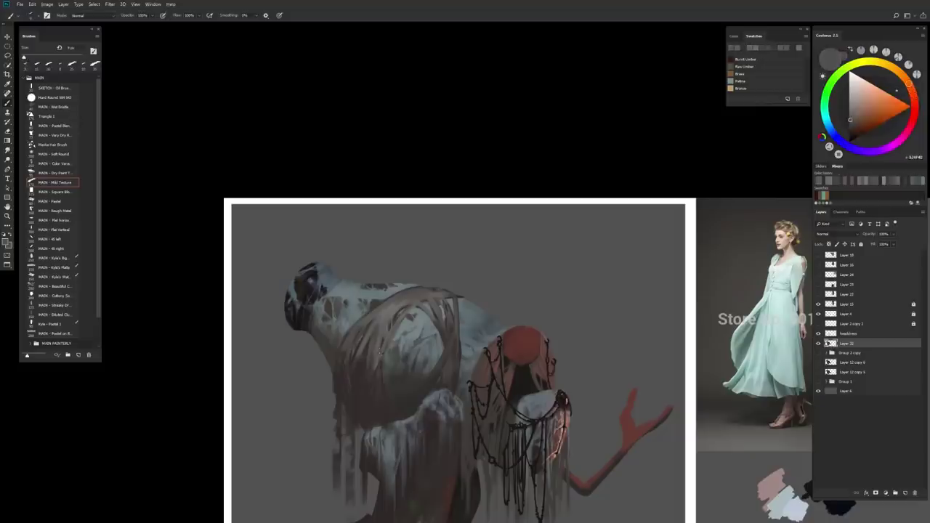
pyautogui.press('[')
pyautogui.keyDown('alt'); pyautogui.click(385, 337); pyautogui.keyUp('alt')
pyautogui.keyDown('alt'); pyautogui.click(381, 365); pyautogui.keyUp('alt')
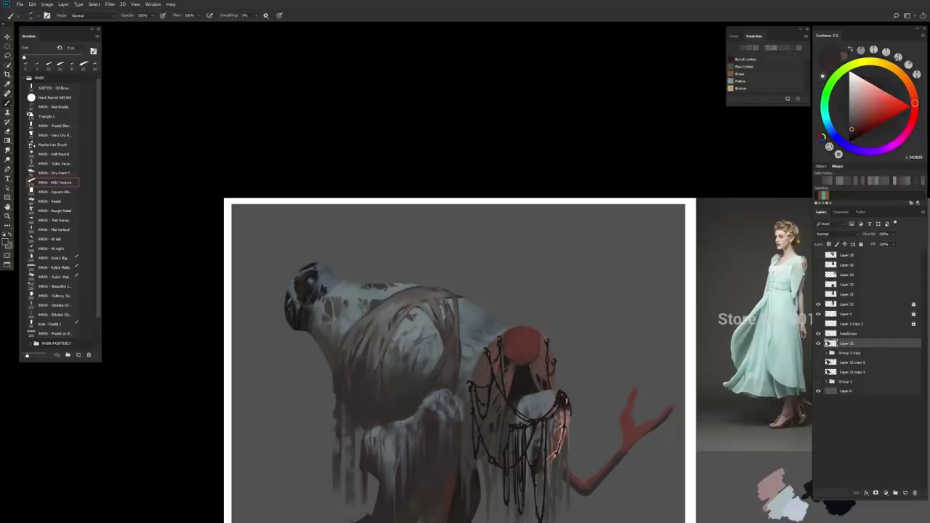
pyautogui.keyDown('alt'); pyautogui.click(399, 327); pyautogui.keyUp('alt')
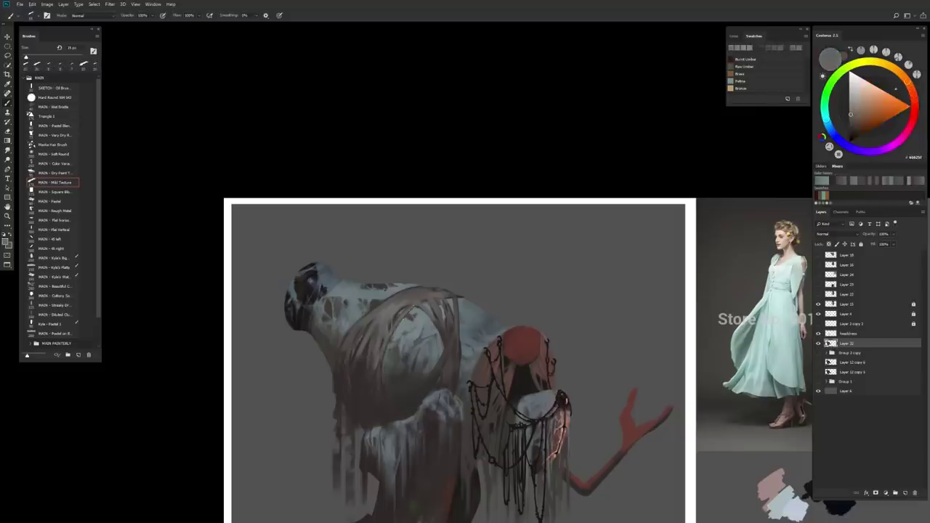
pyautogui.keyDown('alt'); pyautogui.click(418, 298); pyautogui.keyUp('alt')
pyautogui.press(']')
pyautogui.press(']')
pyautogui.press(']')
# Add teal-grey highlights and dark warm folds to the back drapery.
pyautogui.keyDown('alt'); pyautogui.click(474, 283); pyautogui.keyUp('alt')
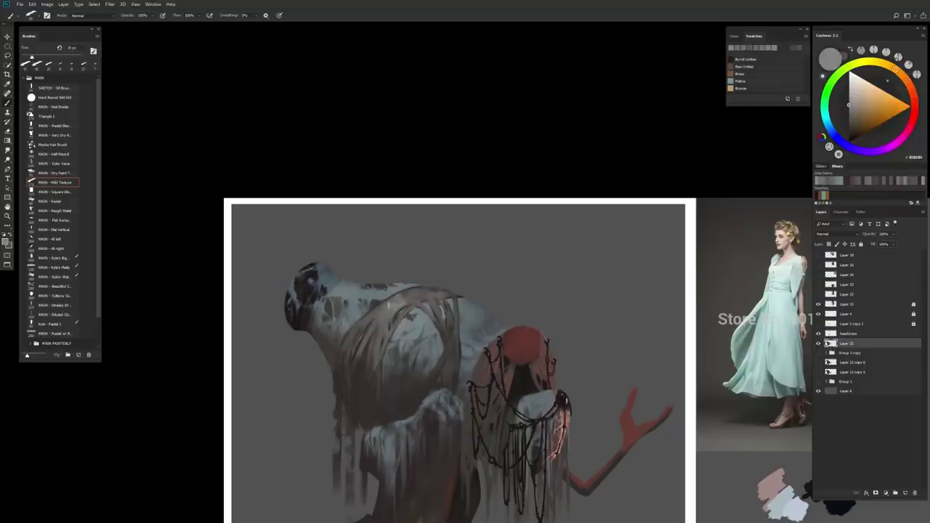
pyautogui.keyDown('alt'); pyautogui.click(377, 309); pyautogui.keyUp('alt')
pyautogui.keyDown('alt'); pyautogui.click(342, 345); pyautogui.keyUp('alt')
pyautogui.keyDown('alt'); pyautogui.click(364, 320); pyautogui.keyUp('alt')
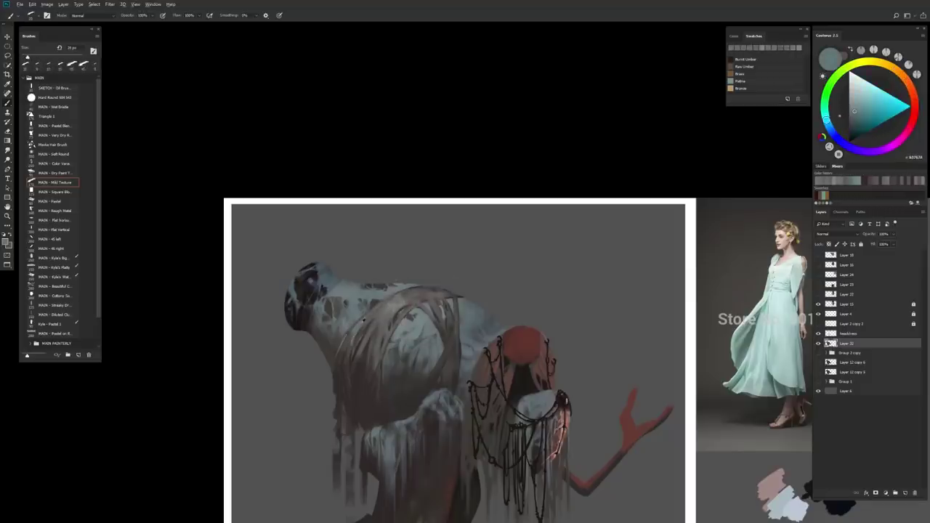
pyautogui.keyDown('alt'); pyautogui.click(364, 319); pyautogui.keyUp('alt')
pyautogui.keyDown('alt'); pyautogui.click(357, 323); pyautogui.keyUp('alt')
pyautogui.keyDown('alt'); pyautogui.click(356, 327); pyautogui.keyUp('alt')
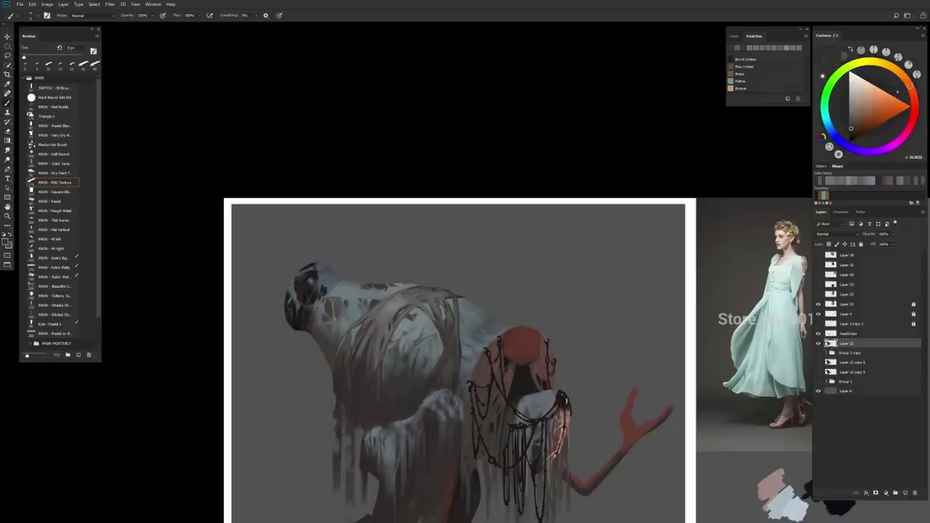
pyautogui.keyDown('alt'); pyautogui.click(352, 334); pyautogui.keyUp('alt')
pyautogui.keyDown('alt'); pyautogui.click(352, 352); pyautogui.keyUp('alt')
# Paint grey-brown on the cloak, sampling warm greys, cool blue-grey and orange-brown.
pyautogui.keyDown('alt'); pyautogui.click(356, 351); pyautogui.keyUp('alt')
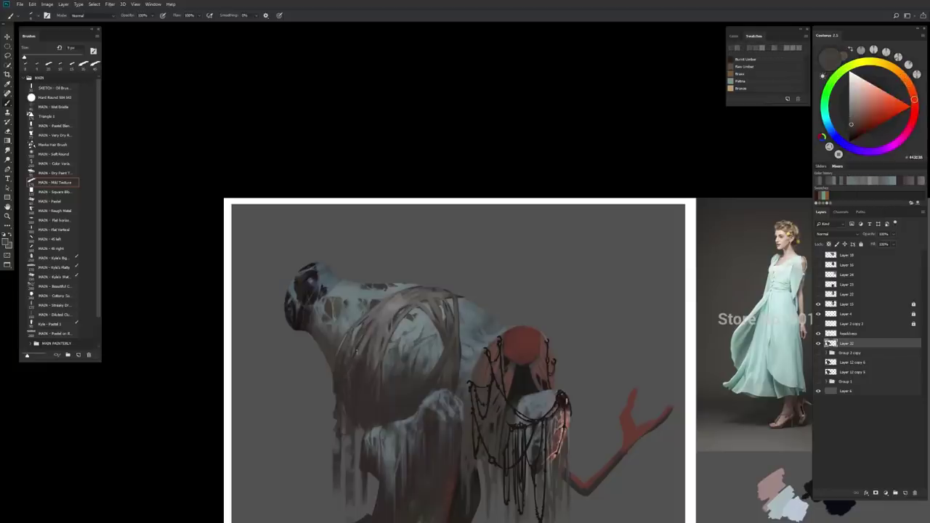
pyautogui.keyDown('alt'); pyautogui.click(365, 368); pyautogui.keyUp('alt')
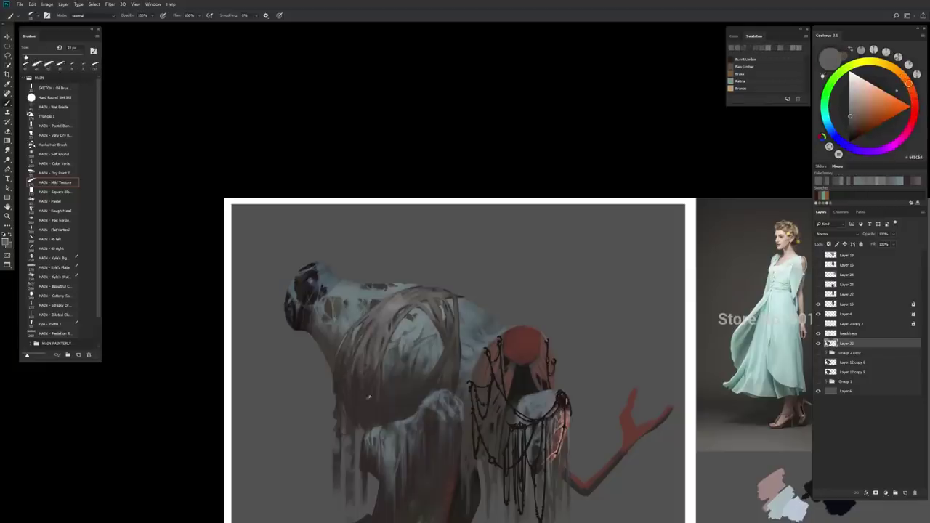
pyautogui.scroll(-2, 368, 397)
pyautogui.scroll(3, 378, 385)
pyautogui.keyDown('alt'); pyautogui.click(427, 359); pyautogui.keyUp('alt')
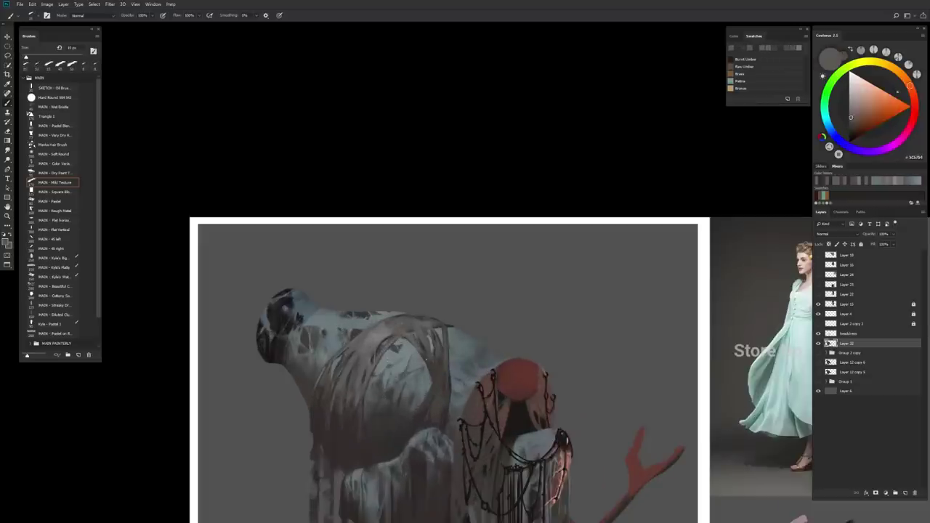
pyautogui.keyDown('alt'); pyautogui.click(438, 365); pyautogui.keyUp('alt')
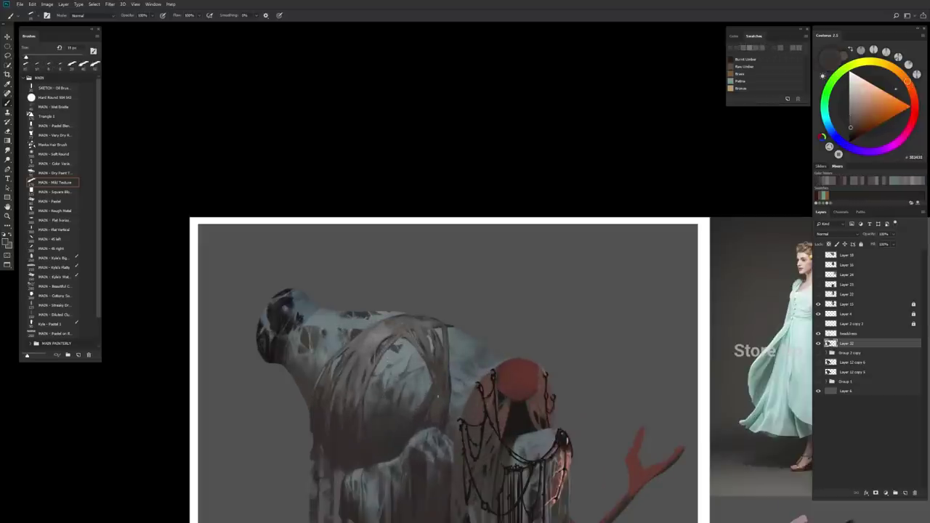
pyautogui.keyDown('alt'); pyautogui.click(431, 338); pyautogui.keyUp('alt')
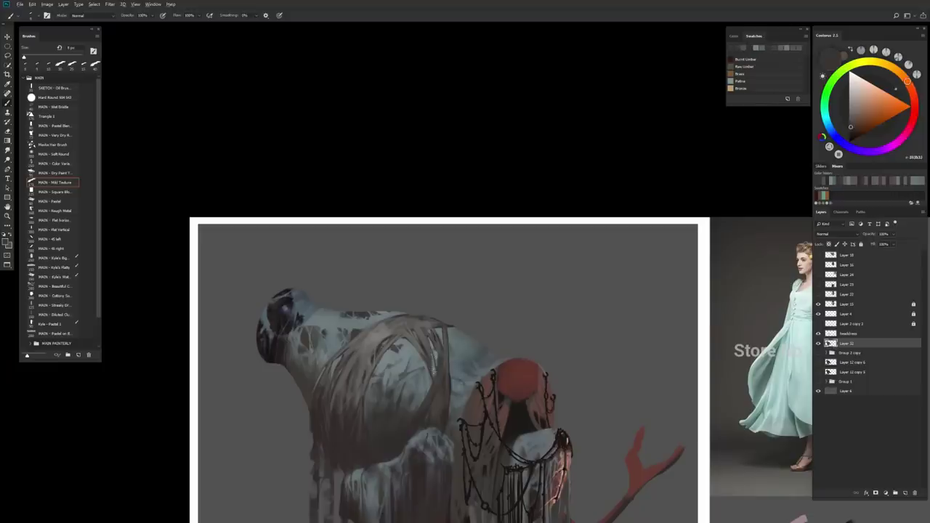
pyautogui.keyDown('alt'); pyautogui.click(435, 373); pyautogui.keyUp('alt')
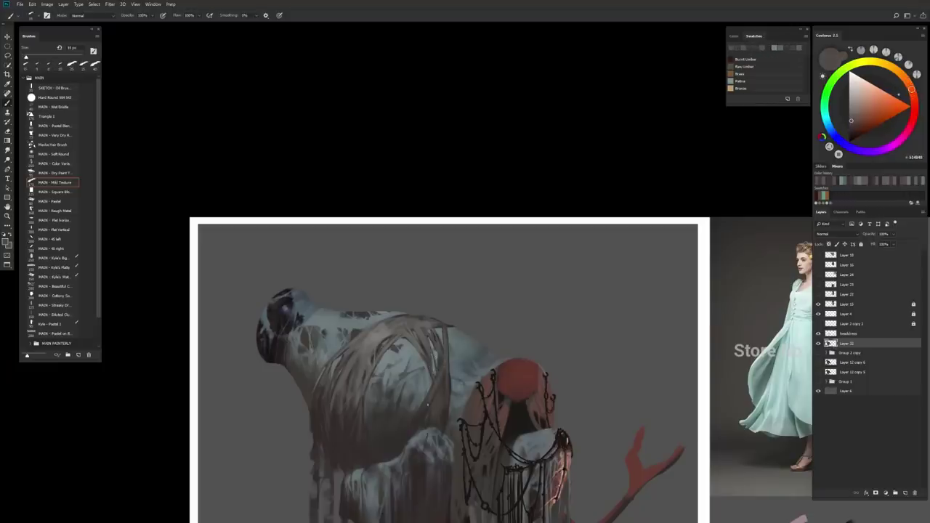
pyautogui.scroll(-3, 445, 352)
pyautogui.scroll(2, 383, 351)
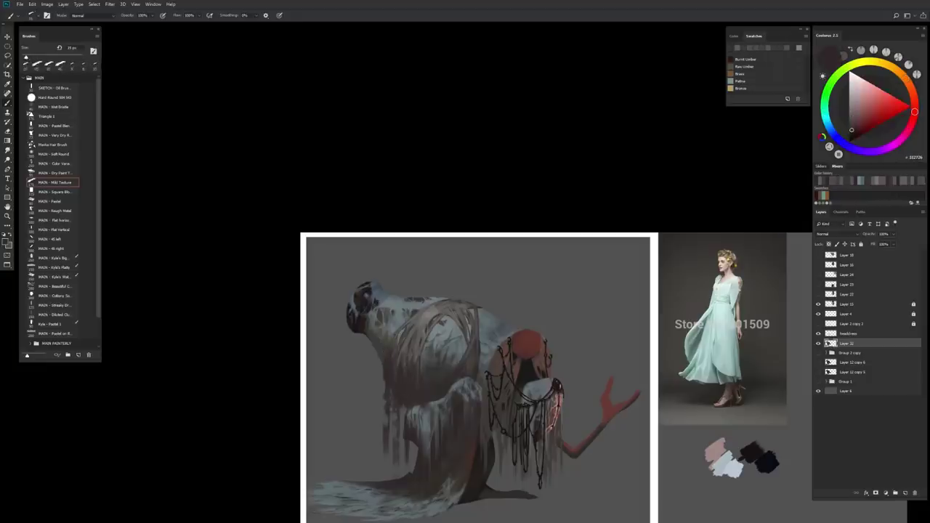
# Sample dark red-grey and light blue-grey tones and paint them onto the lower drapery.
pyautogui.keyDown('alt'); pyautogui.click(384, 367); pyautogui.keyUp('alt')
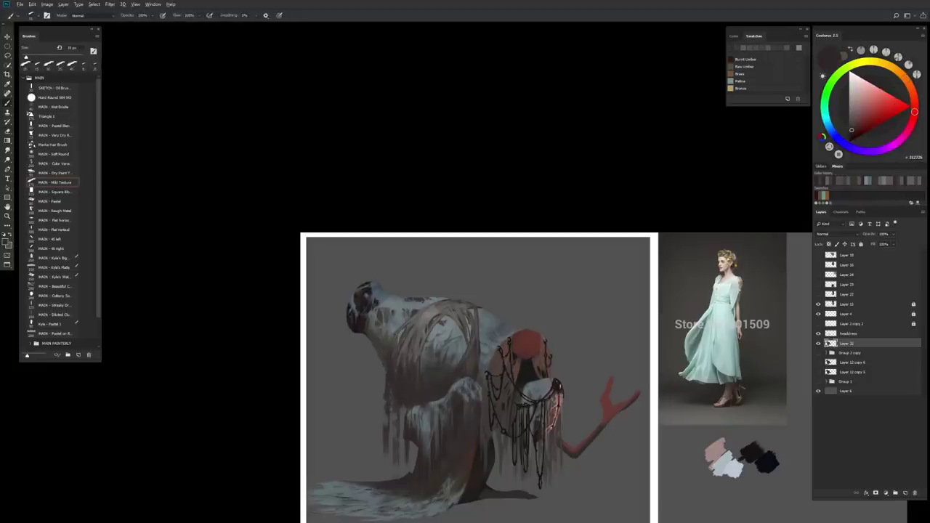
pyautogui.press('e')
pyautogui.press('b')
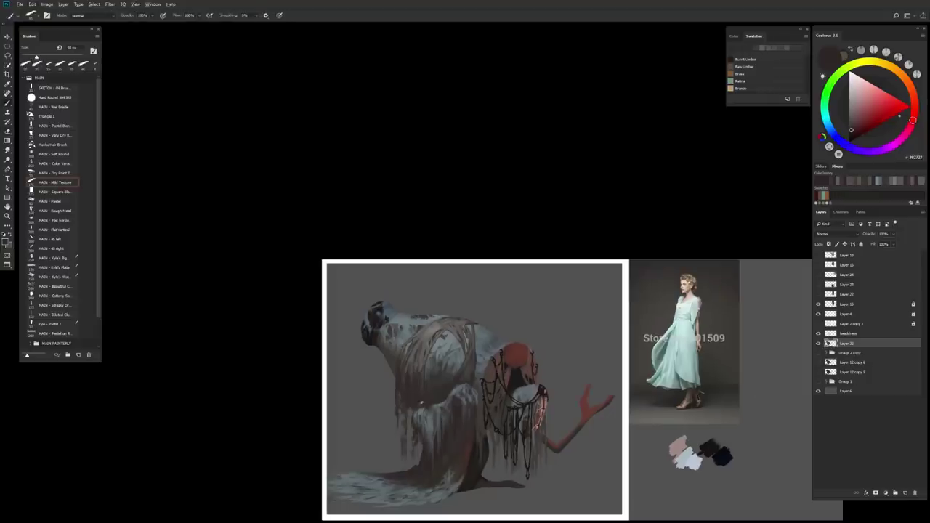
pyautogui.scroll(-1, 457, 425)
pyautogui.keyDown('alt'); pyautogui.click(420, 410); pyautogui.keyUp('alt')
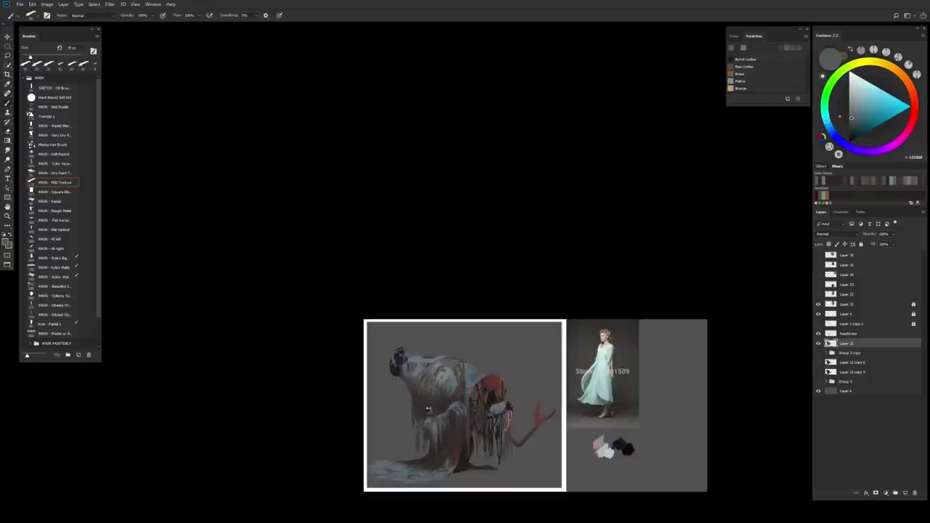
pyautogui.scroll(-1, 420, 429)
# Mirror the view, sample a dark brownish red and add the headdress layer to the selection.
pyautogui.press('h')
pyautogui.scroll(1, 530, 385)
pyautogui.keyDown('alt'); pyautogui.click(526, 411); pyautogui.keyUp('alt')
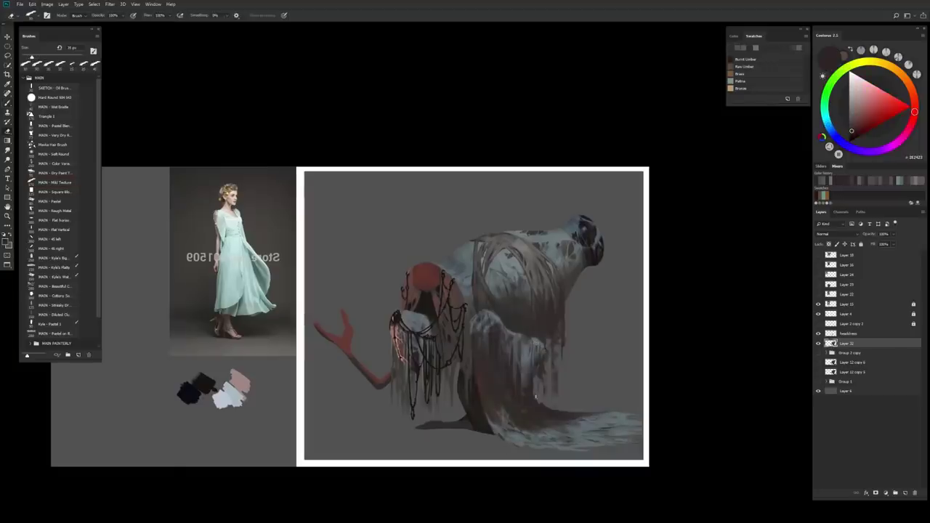
pyautogui.scroll(-1, 624, 414)
pyautogui.keyDown('ctrl'); pyautogui.keyDown('shift'); pyautogui.click(527, 417); pyautogui.keyUp('shift'); pyautogui.keyUp('ctrl')
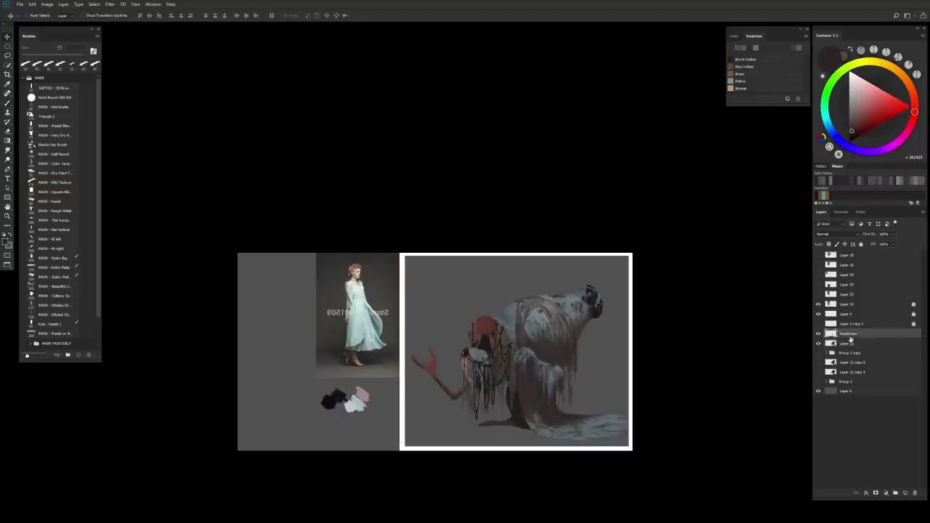
pyautogui.scroll(1, 517, 389)
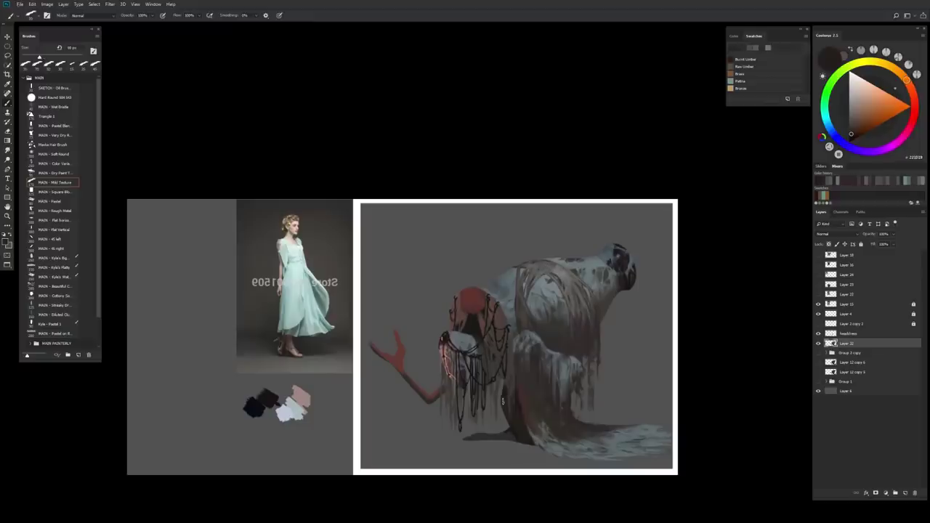
pyautogui.press('b')
# Paint greyish-brown, reddish and darker brown strokes over the cloak's lower folds.
pyautogui.keyDown('alt'); pyautogui.click(508, 387); pyautogui.keyUp('alt')
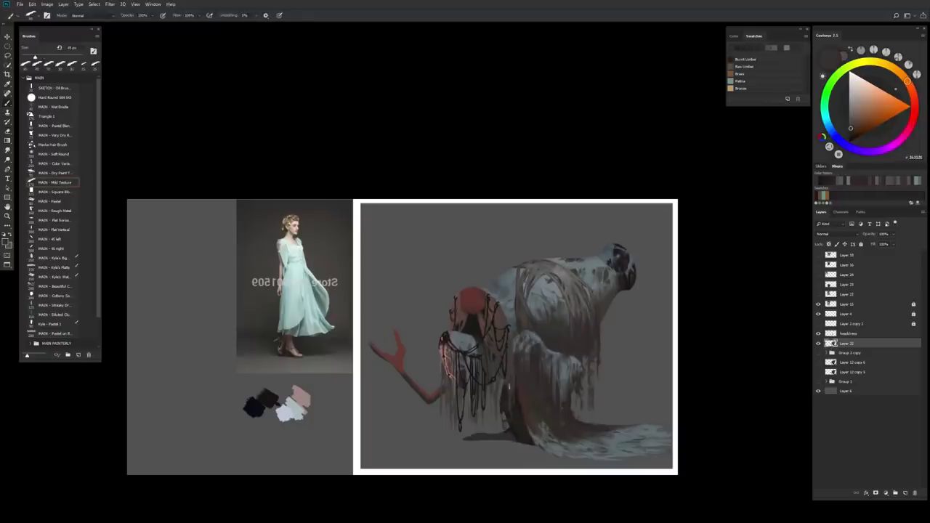
pyautogui.keyDown('alt'); pyautogui.click(520, 376); pyautogui.keyUp('alt')
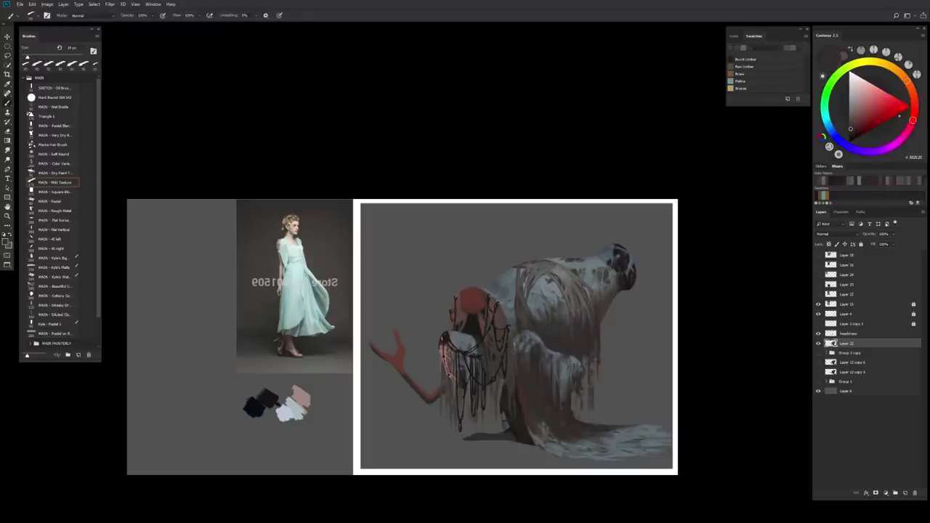
pyautogui.keyDown('alt'); pyautogui.click(509, 357); pyautogui.keyUp('alt')
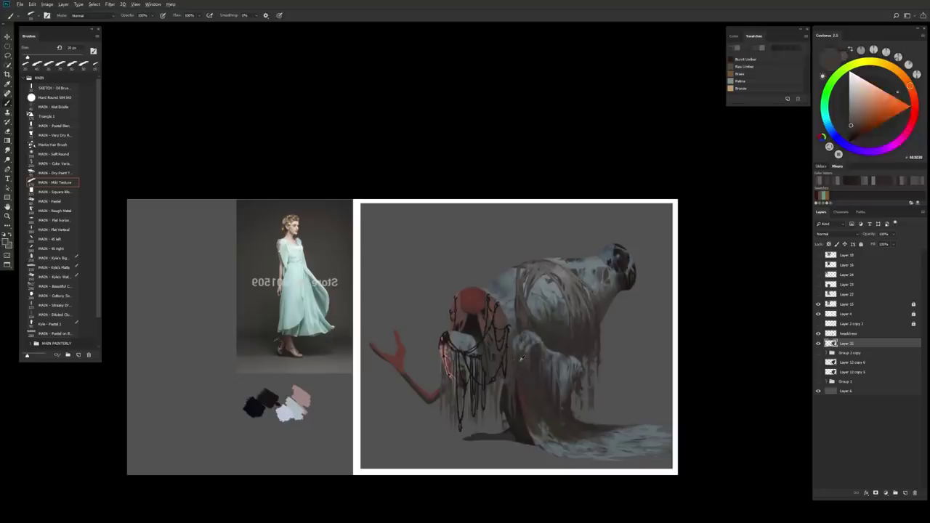
pyautogui.keyDown('alt'); pyautogui.click(521, 398); pyautogui.keyUp('alt')
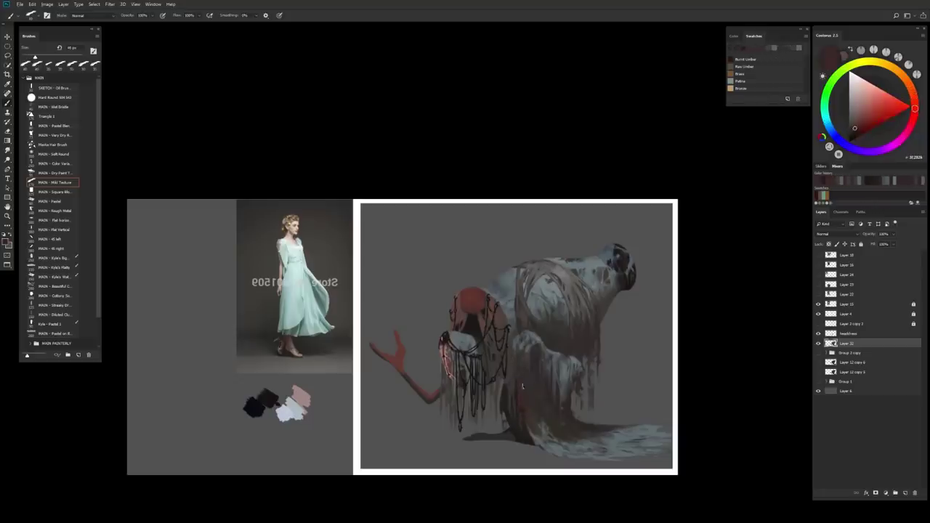
pyautogui.keyDown('alt'); pyautogui.click(524, 419); pyautogui.keyUp('alt')
pyautogui.keyDown('alt'); pyautogui.click(523, 418); pyautogui.keyUp('alt')
pyautogui.keyDown('alt'); pyautogui.click(521, 413); pyautogui.keyUp('alt')
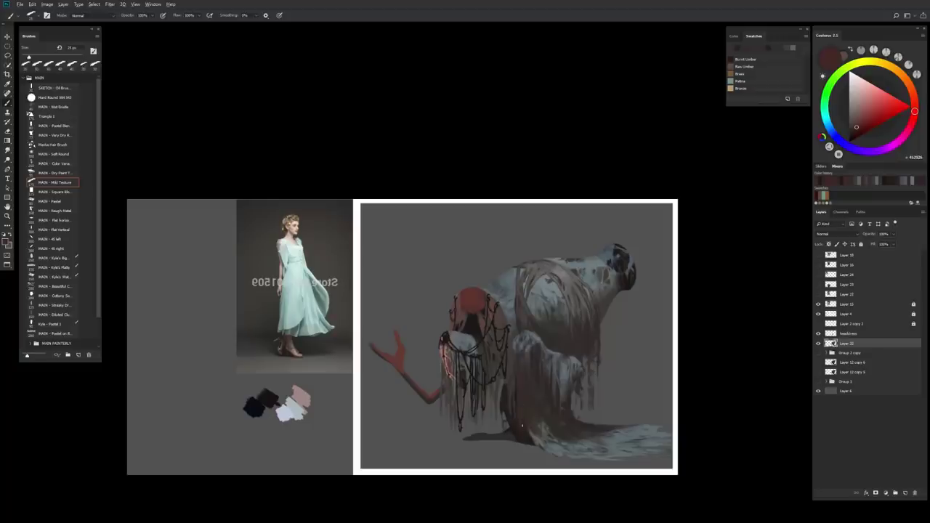
pyautogui.keyDown('alt'); pyautogui.click(522, 425); pyautogui.keyUp('alt')
# Add cool blue-grey and grey drapery strokes with a 35 px brush, then flip the canvas horizontally.
pyautogui.scroll(-1, 569, 363)
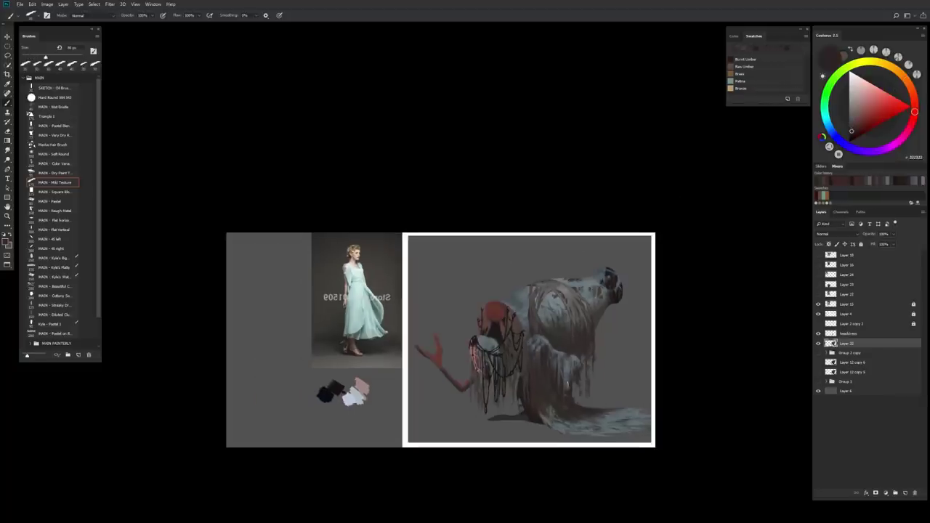
pyautogui.keyDown('alt'); pyautogui.click(561, 361); pyautogui.keyUp('alt')
pyautogui.keyDown('alt'); pyautogui.click(565, 372); pyautogui.keyUp('alt')
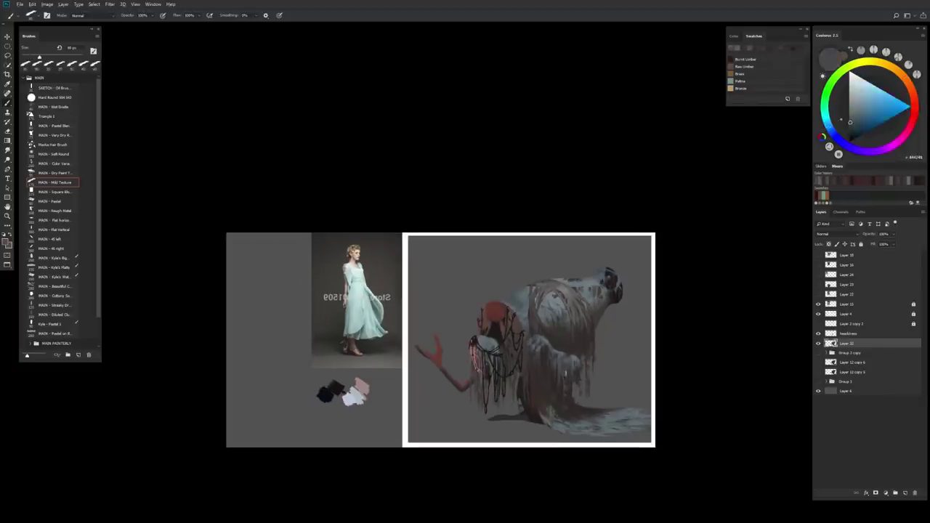
pyautogui.keyDown('alt'); pyautogui.click(572, 357); pyautogui.keyUp('alt')
pyautogui.keyDown('alt'); pyautogui.click(570, 378); pyautogui.keyUp('alt')
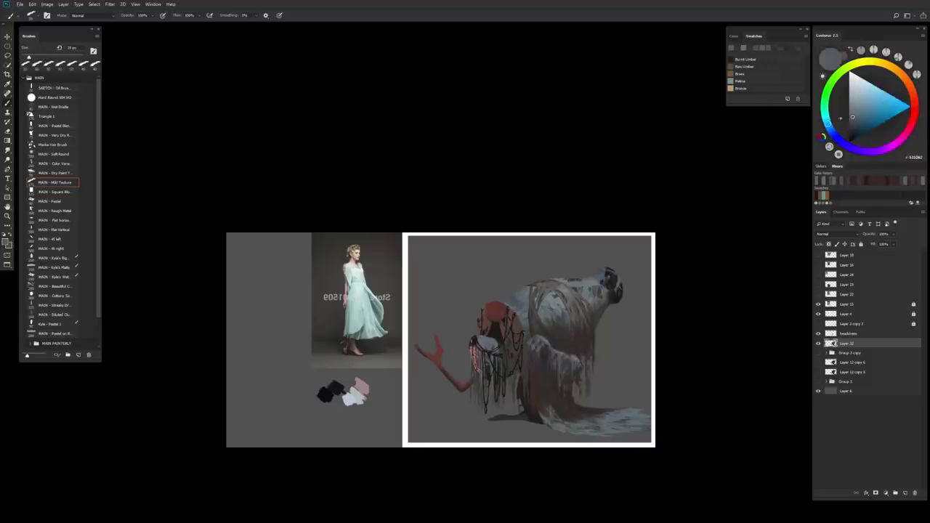
pyautogui.keyDown('alt'); pyautogui.click(571, 372); pyautogui.keyUp('alt')
pyautogui.press('[')
pyautogui.keyDown('alt'); pyautogui.click(577, 359); pyautogui.keyUp('alt')
pyautogui.keyDown('alt'); pyautogui.click(571, 367); pyautogui.keyUp('alt')
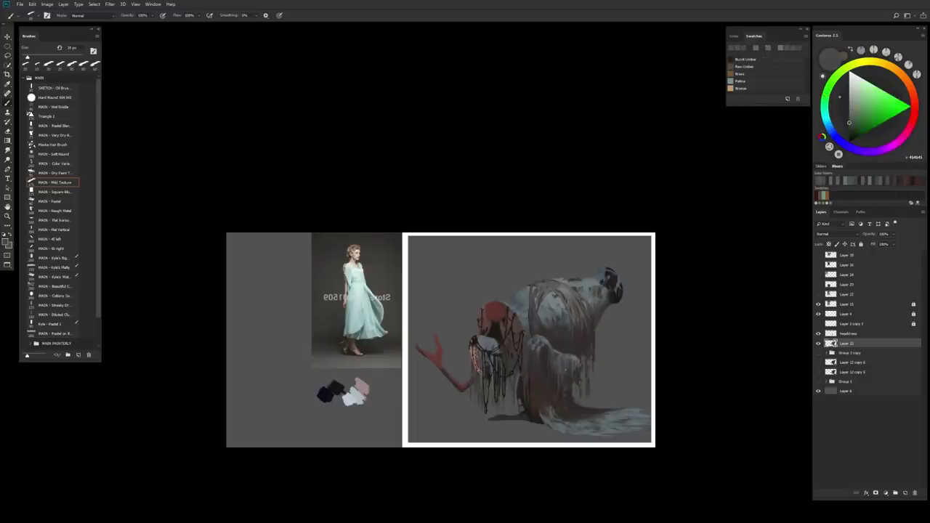
pyautogui.hotkey('ctrl', 'shift', 'h')
pyautogui.hotkey('ctrl', '0')
# Extend the dark orange-brown shadow near the creature's feet with the Mild Texture brush.
pyautogui.press('e')
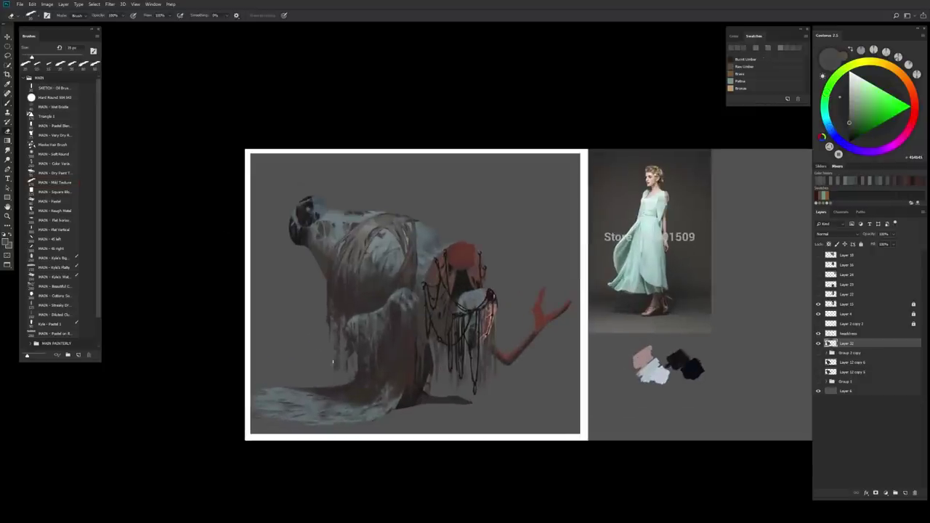
pyautogui.keyDown('alt'); pyautogui.click(352, 355); pyautogui.keyUp('alt')
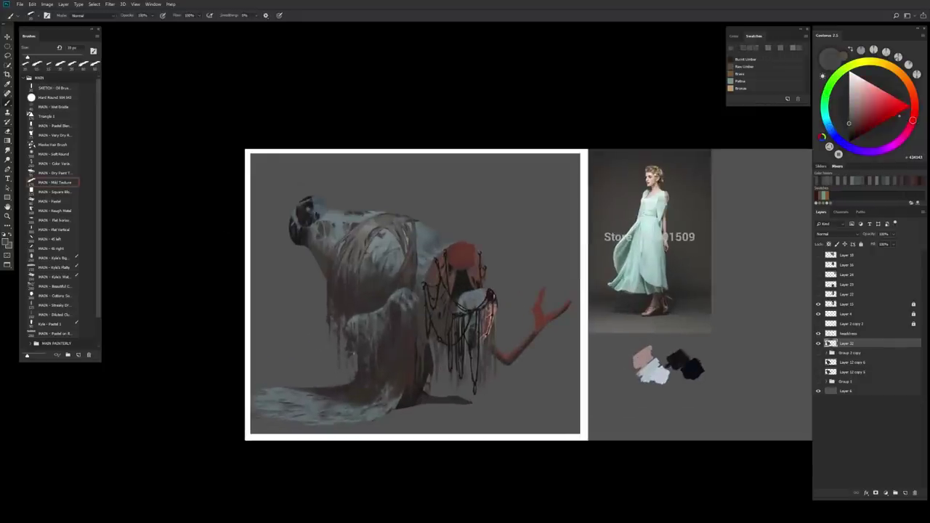
pyautogui.press('b')
pyautogui.press('e')
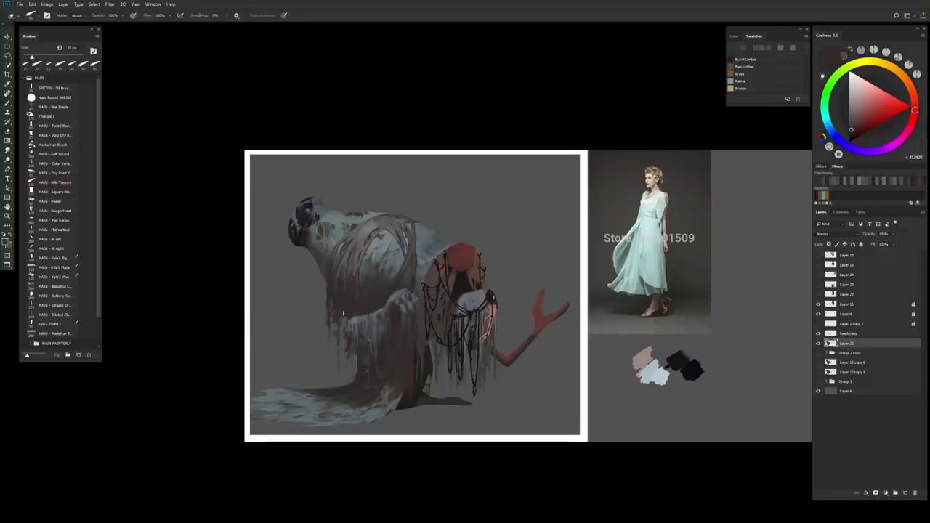
pyautogui.keyDown('alt'); pyautogui.scroll(-2, 346, 317); pyautogui.keyUp('alt')
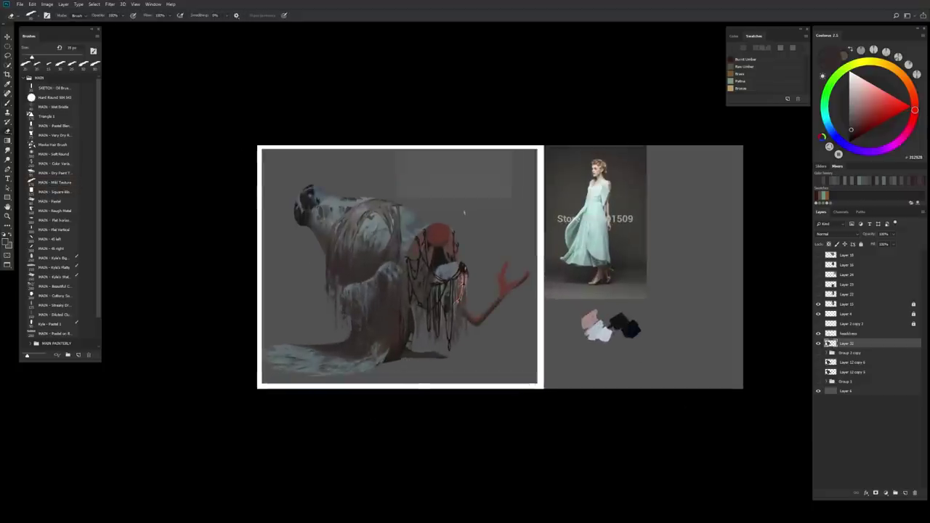
pyautogui.press('b')
pyautogui.keyDown('alt'); pyautogui.click(405, 360); pyautogui.keyUp('alt')
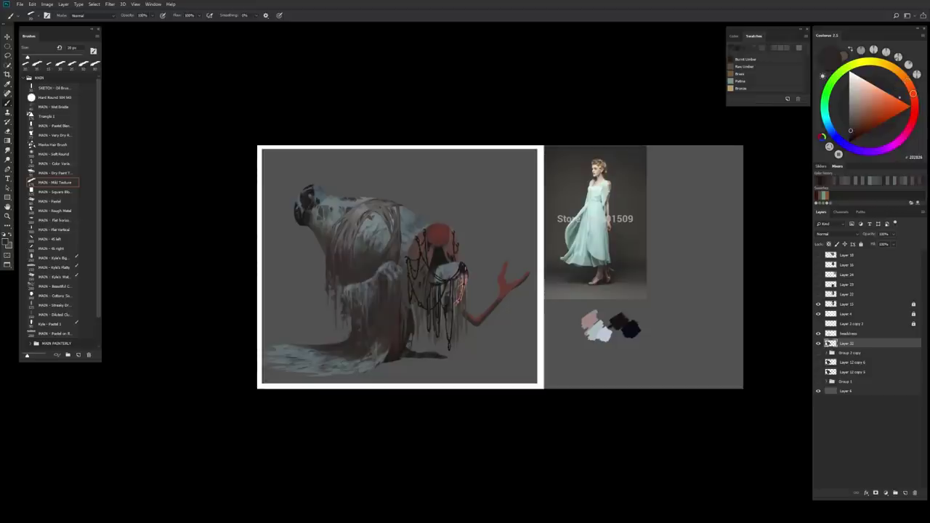
pyautogui.moveTo(425, 353)
pyautogui.mouseDown()
pyautogui.moveTo(439, 351)
pyautogui.moveTo(411, 348)
pyautogui.mouseUp()
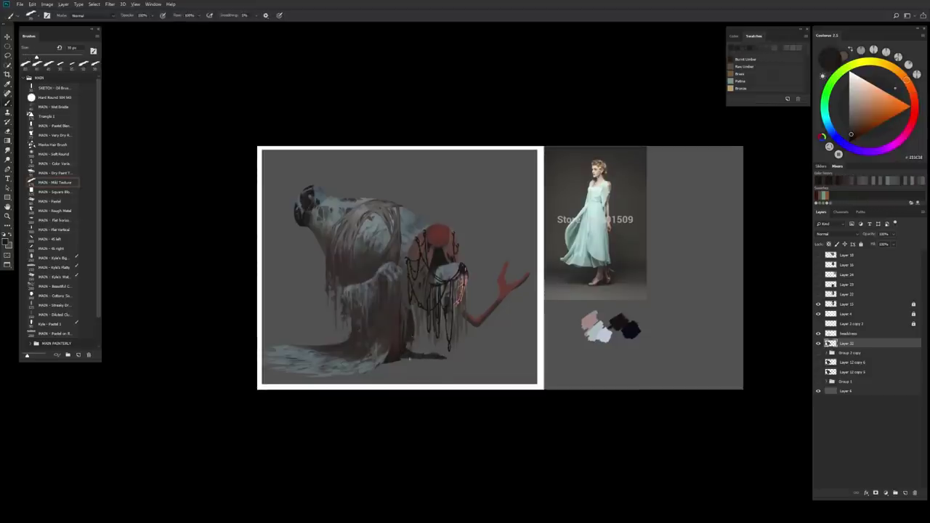
# Dab dark and mid-grey touches around the feet with a brush of about 9 px.
pyautogui.keyDown('alt'); pyautogui.click(410, 336); pyautogui.keyUp('alt')
pyautogui.press('[')
pyautogui.press('[')
pyautogui.press('[')
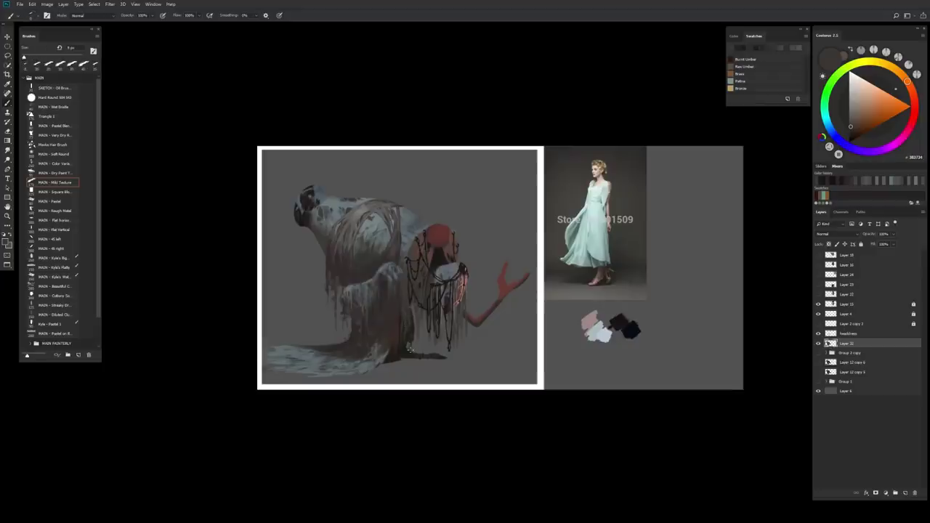
pyautogui.keyDown('alt'); pyautogui.click(405, 350); pyautogui.keyUp('alt')
pyautogui.keyDown('alt'); pyautogui.click(387, 358); pyautogui.keyUp('alt')
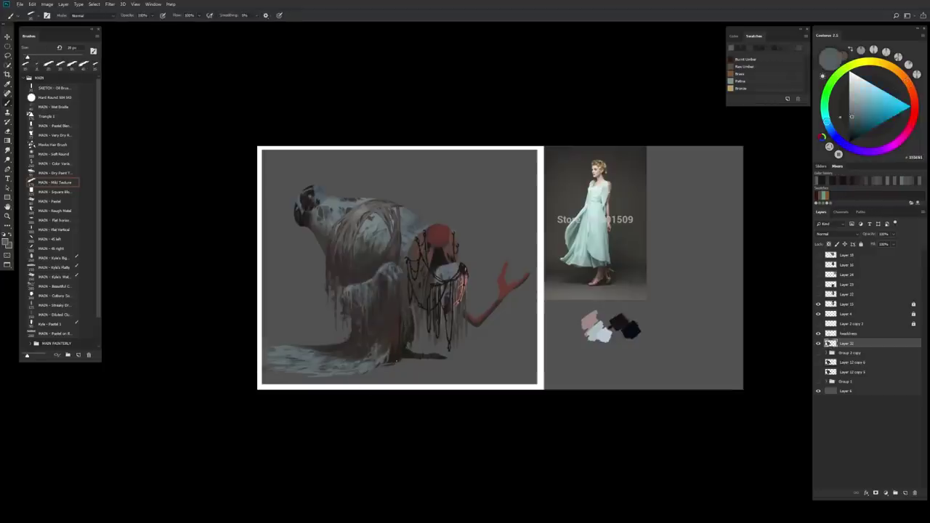
pyautogui.keyDown('alt'); pyautogui.click(387, 359); pyautogui.keyUp('alt')
pyautogui.keyDown('alt'); pyautogui.click(389, 363); pyautogui.keyUp('alt')
pyautogui.keyDown('alt'); pyautogui.click(399, 364); pyautogui.keyUp('alt')
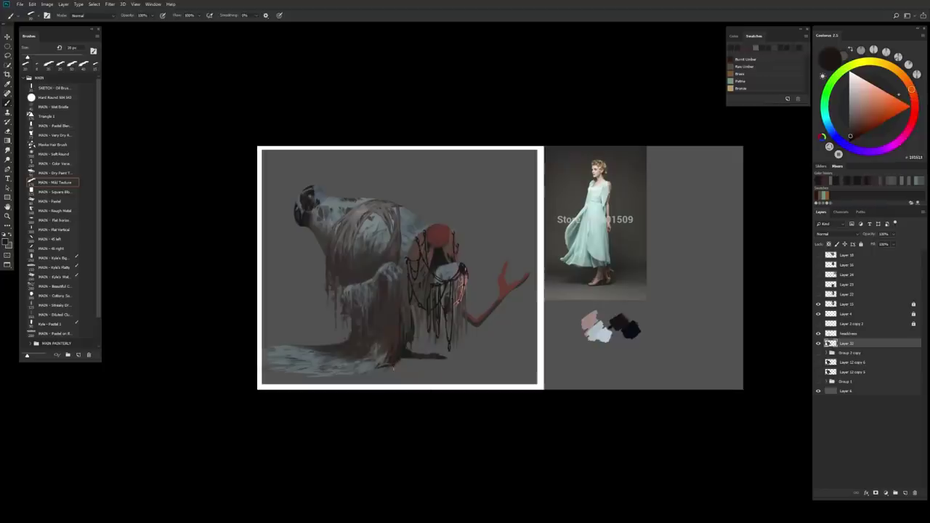
pyautogui.keyDown('alt'); pyautogui.click(389, 367); pyautogui.keyUp('alt')
pyautogui.keyDown('alt'); pyautogui.click(389, 363); pyautogui.keyUp('alt')
pyautogui.keyDown('alt'); pyautogui.click(390, 361); pyautogui.keyUp('alt')
pyautogui.keyDown('alt'); pyautogui.click(390, 361); pyautogui.keyUp('alt')
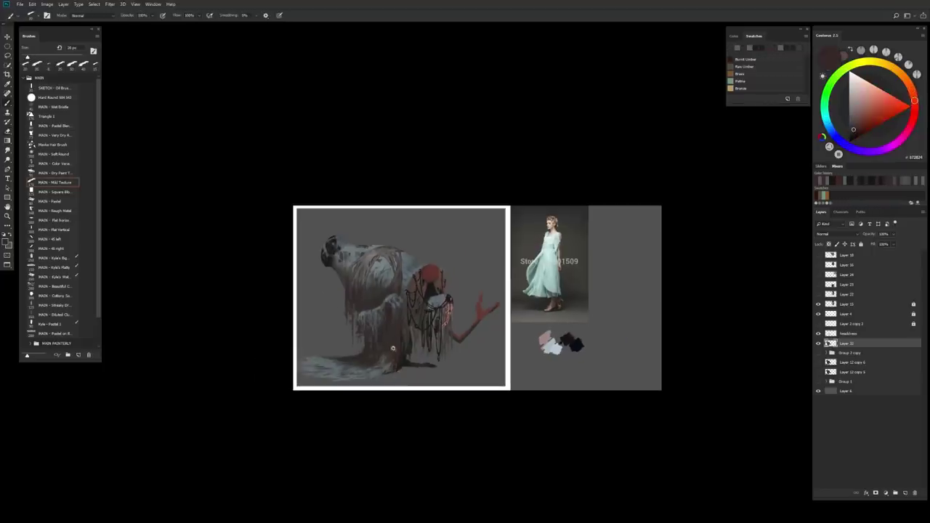
# Lay very dark brown shadow strokes with a larger brush of about 70 px.
pyautogui.scroll(-1, 390, 361)
pyautogui.keyDown('alt'); pyautogui.click(389, 357); pyautogui.keyUp('alt')
pyautogui.press(']')
pyautogui.press(']')
pyautogui.press(']')
pyautogui.press(']')
pyautogui.press(']')
pyautogui.press(']')
pyautogui.press(']')
pyautogui.press(']')
pyautogui.press(']')
pyautogui.keyDown('alt'); pyautogui.click(389, 356); pyautogui.keyUp('alt')
pyautogui.scroll(1, 399, 356)
pyautogui.keyDown('alt'); pyautogui.click(400, 343); pyautogui.keyUp('alt')
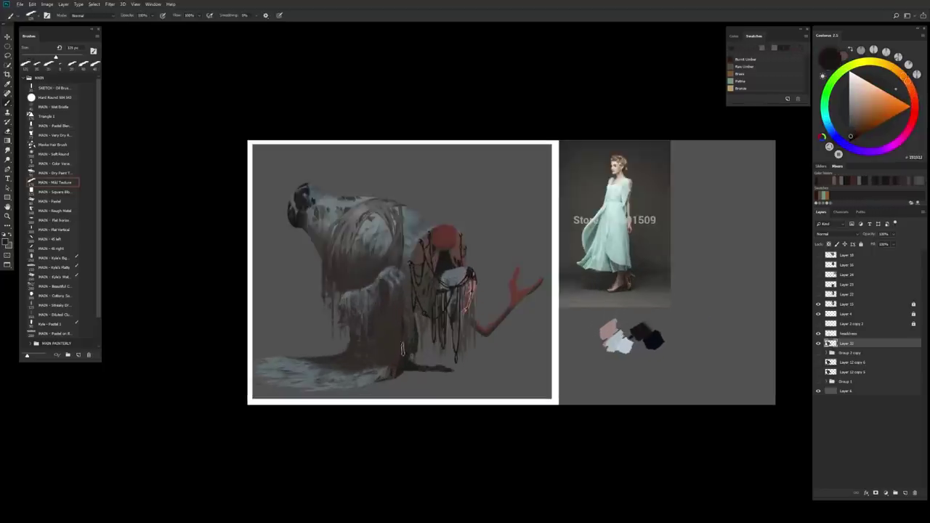
pyautogui.press('[')
pyautogui.press('[')
pyautogui.press('[')
pyautogui.press('[')
pyautogui.keyDown('alt'); pyautogui.click(396, 341); pyautogui.keyUp('alt')
pyautogui.keyDown('alt'); pyautogui.click(400, 340); pyautogui.keyUp('alt')
# Build warm dark brown, near-black and red-brown shadows at about 30–40 px.
pyautogui.keyDown('alt'); pyautogui.click(369, 358); pyautogui.keyUp('alt')
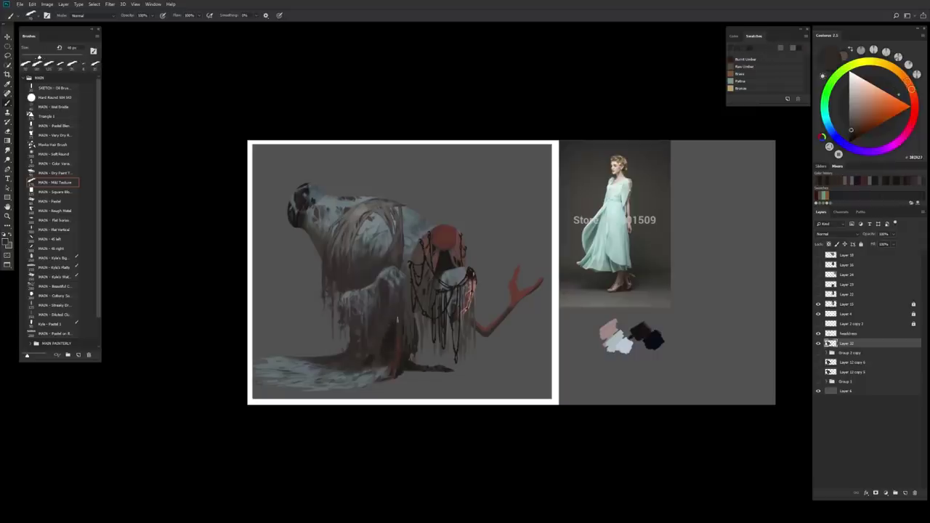
pyautogui.press('[')
pyautogui.press('[')
pyautogui.press('[')
pyautogui.press('[')
pyautogui.keyDown('alt'); pyautogui.click(374, 364); pyautogui.keyUp('alt')
pyautogui.keyDown('alt'); pyautogui.click(380, 372); pyautogui.keyUp('alt')
pyautogui.keyDown('alt'); pyautogui.click(370, 360); pyautogui.keyUp('alt')
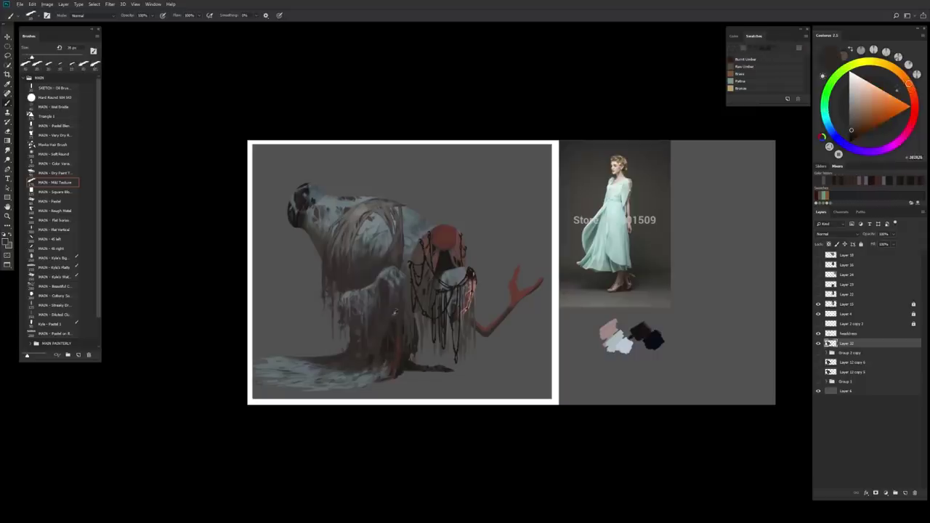
pyautogui.press(']')
pyautogui.keyDown('alt'); pyautogui.click(376, 347); pyautogui.keyUp('alt')
pyautogui.keyDown('alt'); pyautogui.click(382, 334); pyautogui.keyUp('alt')
pyautogui.keyDown('alt'); pyautogui.click(389, 322); pyautogui.keyUp('alt')
pyautogui.keyDown('alt'); pyautogui.click(390, 331); pyautogui.keyUp('alt')
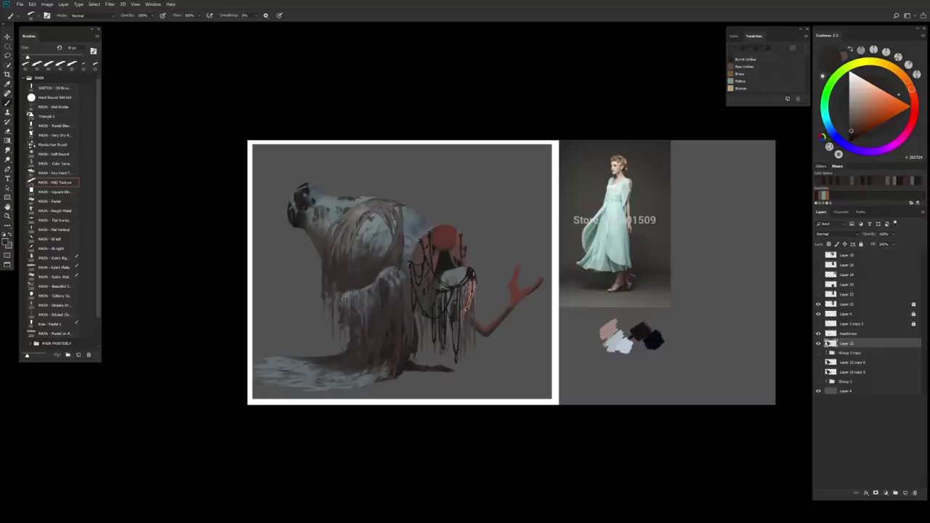
pyautogui.keyDown('alt'); pyautogui.click(390, 338); pyautogui.keyUp('alt')
pyautogui.keyDown('alt'); pyautogui.click(390, 344); pyautogui.keyUp('alt')
# Refine the feet shadows with dark neutral grey and warm brown at 15–30 px.
pyautogui.press('[')
pyautogui.press('[')
pyautogui.press('[')
pyautogui.keyDown('alt'); pyautogui.click(389, 354); pyautogui.keyUp('alt')
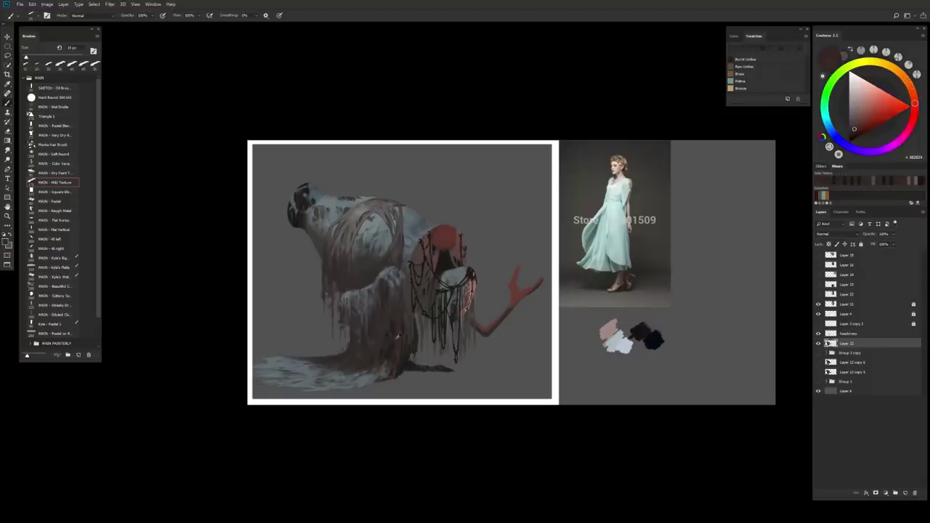
pyautogui.press(']')
pyautogui.keyDown('alt'); pyautogui.click(386, 356); pyautogui.keyUp('alt')
pyautogui.keyDown('alt'); pyautogui.click(386, 356); pyautogui.keyUp('alt')
pyautogui.keyDown('alt'); pyautogui.click(384, 353); pyautogui.keyUp('alt')
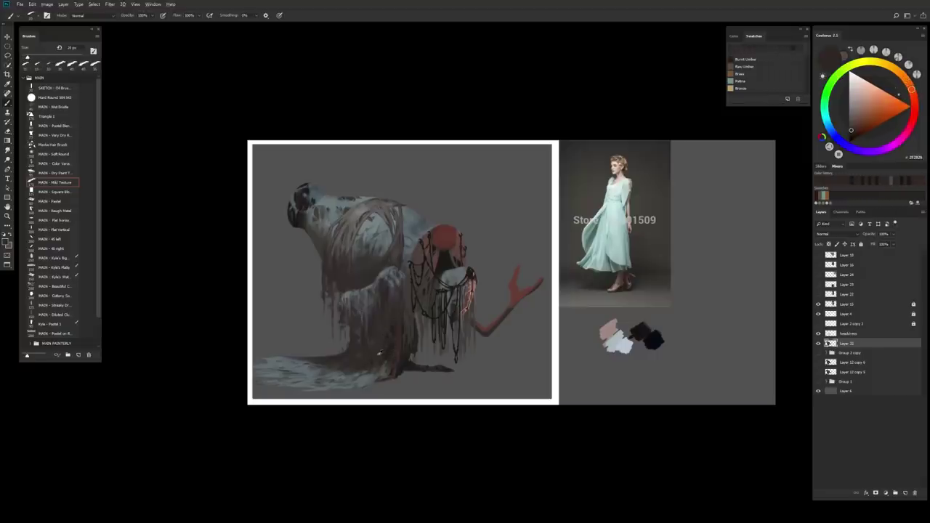
pyautogui.press(']')
pyautogui.keyDown('alt'); pyautogui.click(385, 354); pyautogui.keyUp('alt')
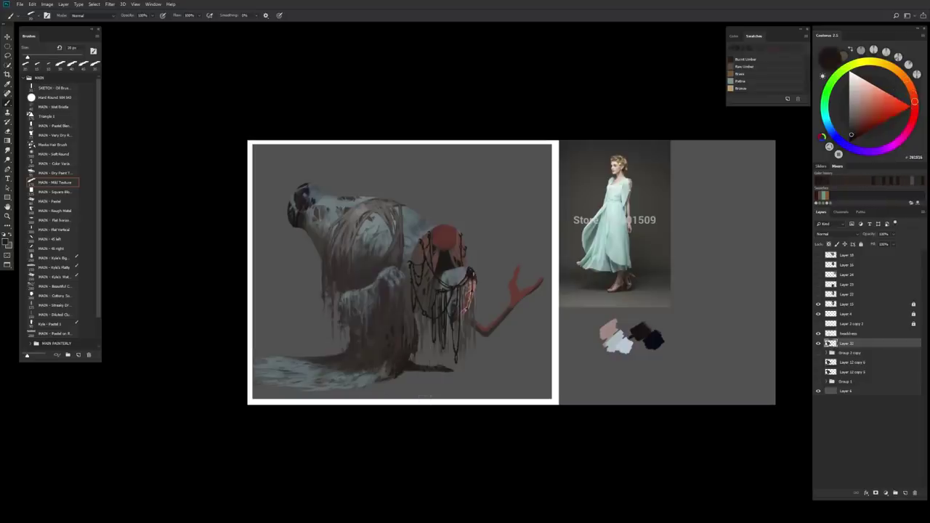
# Soften the cloak's hem with grey-cyan and blue-grey strokes, then flip the canvas horizontally.
pyautogui.scroll(-2, 399, 393)
pyautogui.scroll(1, 399, 393)
pyautogui.keyDown('alt'); pyautogui.click(399, 392); pyautogui.keyUp('alt')
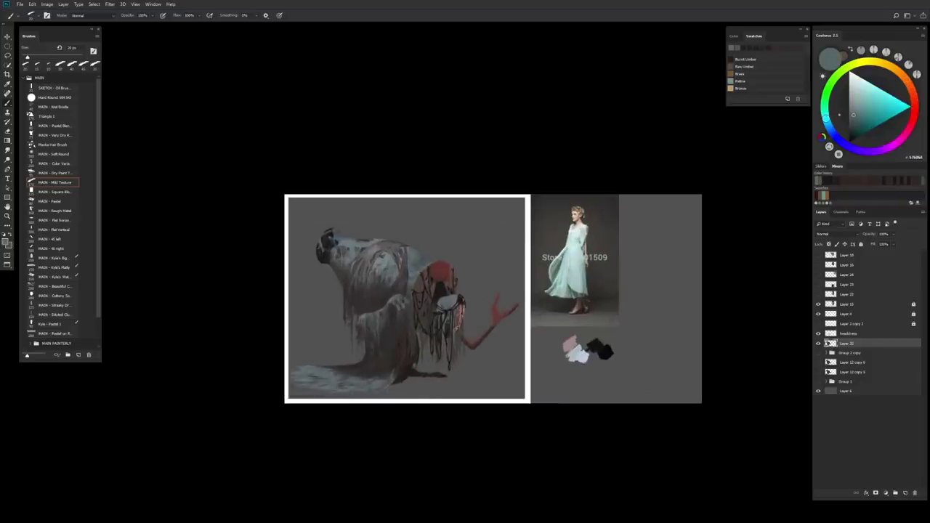
pyautogui.keyDown('alt'); pyautogui.click(363, 393); pyautogui.keyUp('alt')
pyautogui.keyDown('alt'); pyautogui.click(361, 387); pyautogui.keyUp('alt')
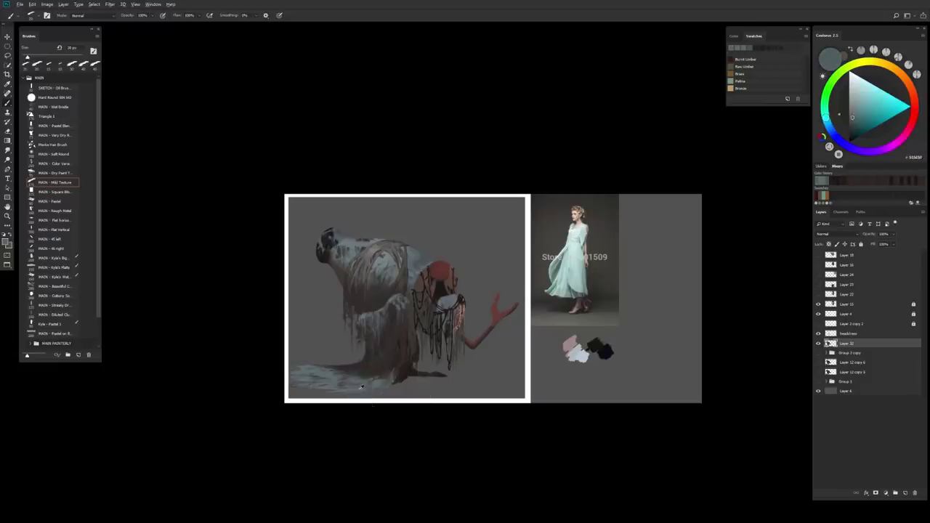
pyautogui.keyDown('alt'); pyautogui.click(361, 387); pyautogui.keyUp('alt')
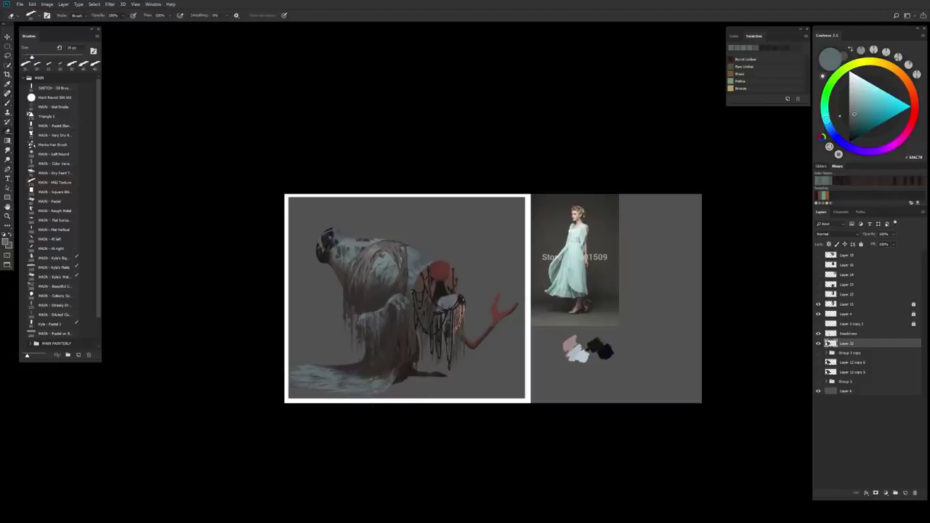
pyautogui.hotkey('ctrl', 'shift', 'h')
pyautogui.hotkey('ctrl', '+')
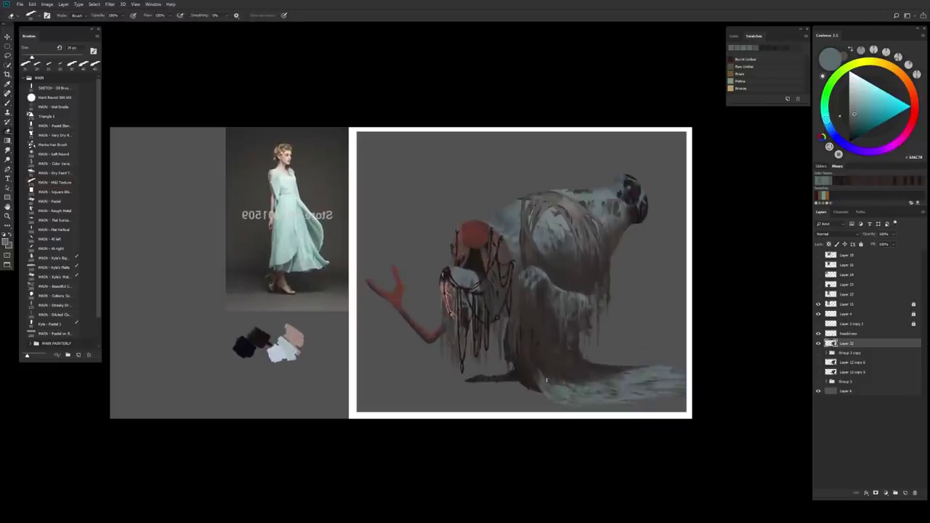
# Check the painting without the line-art layer, then paint dark red vertical drapery strokes at 70 px.
pyautogui.click(818, 341)
pyautogui.click(818, 341)
pyautogui.hotkey('ctrl', '-')
pyautogui.keyDown('alt'); pyautogui.click(594, 328); pyautogui.keyUp('alt')
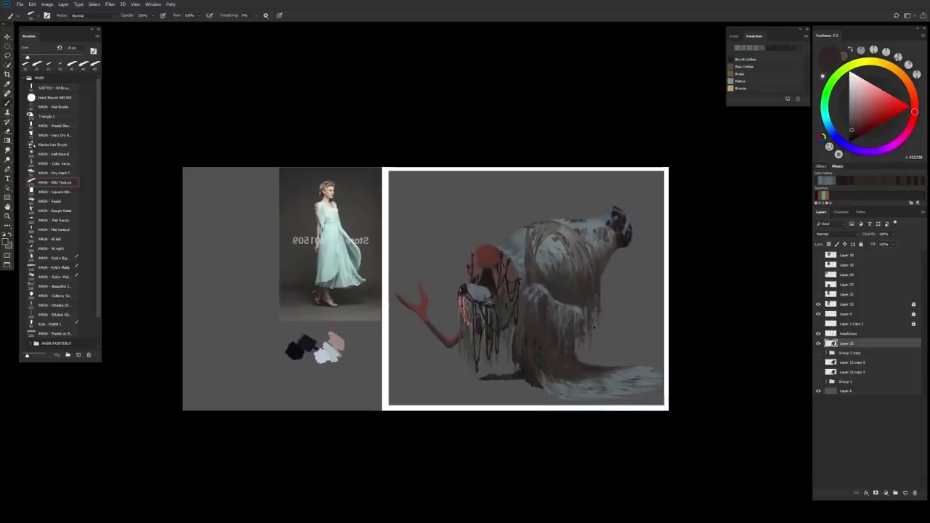
pyautogui.press(']')
pyautogui.press(']')
pyautogui.press(']')
pyautogui.press(']')
pyautogui.moveTo(596, 304)
pyautogui.mouseDown()
pyautogui.moveTo(607, 367)
pyautogui.moveTo(594, 353)
pyautogui.mouseUp()
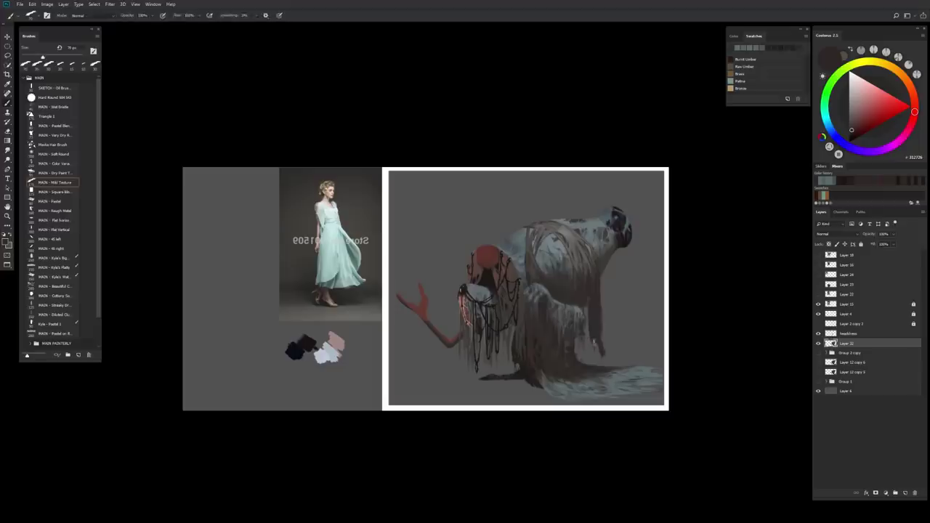
# Paint sampled grey and dark brown tones on the drapery, sizing the brush from 40 to 25 px.
pyautogui.press('e')
pyautogui.press('b')
pyautogui.keyDown('alt'); pyautogui.click(603, 331); pyautogui.keyUp('alt')
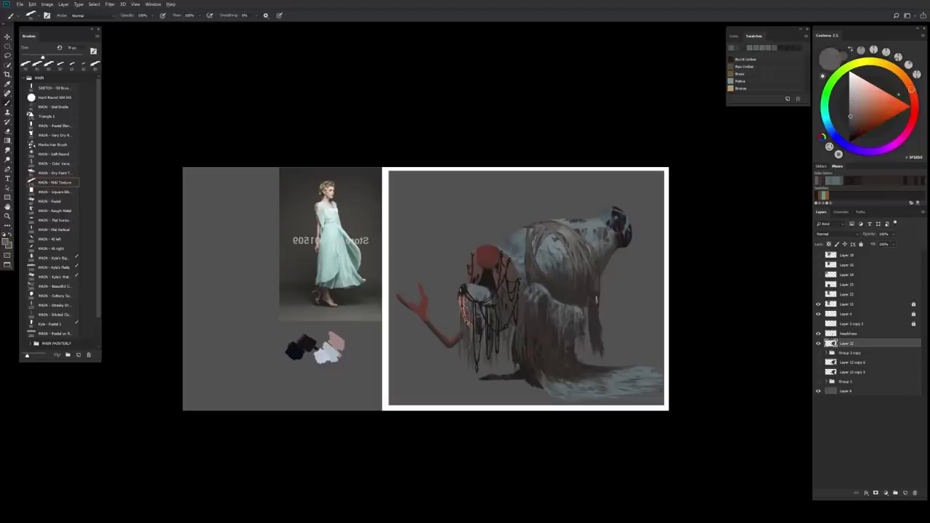
pyautogui.keyDown('alt'); pyautogui.click(599, 332); pyautogui.keyUp('alt')
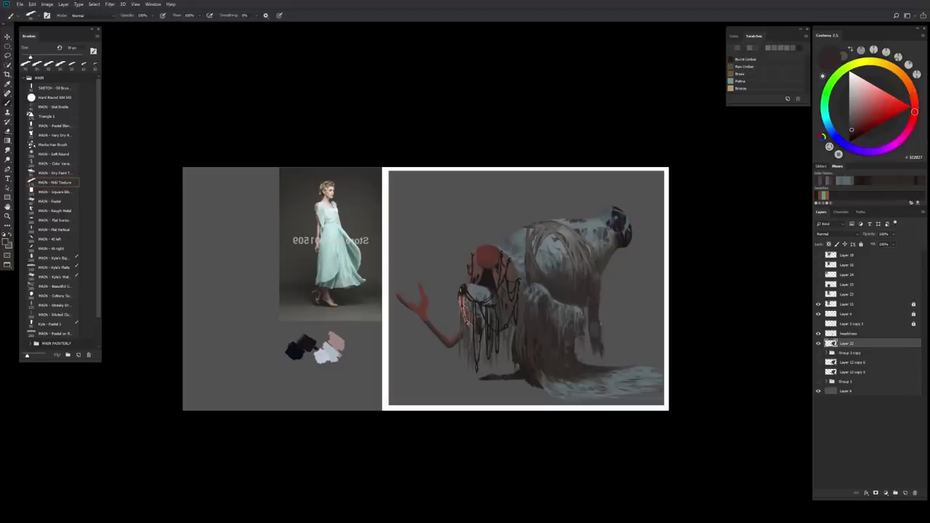
pyautogui.keyDown('alt'); pyautogui.click(597, 276); pyautogui.keyUp('alt')
pyautogui.press(']')
pyautogui.press(']')
pyautogui.press(']')
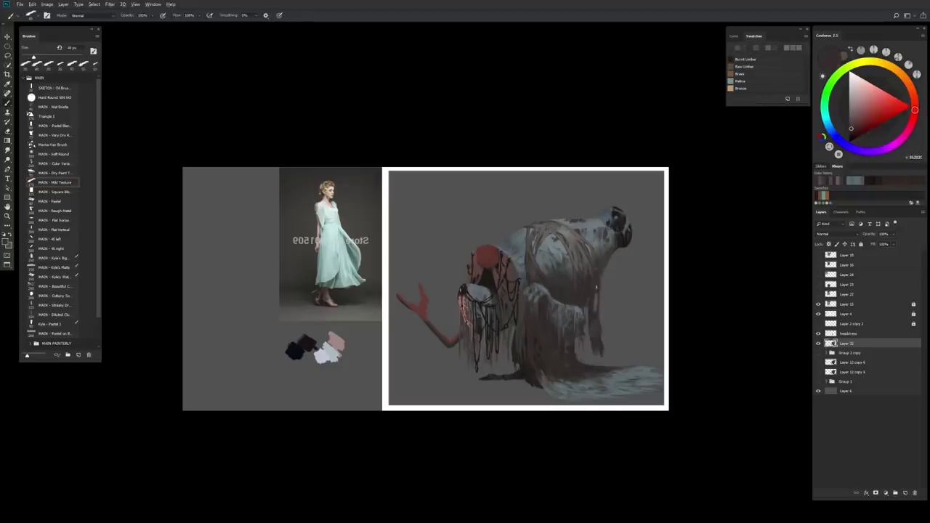
pyautogui.keyDown('alt'); pyautogui.click(590, 329); pyautogui.keyUp('alt')
pyautogui.keyDown('alt'); pyautogui.click(591, 329); pyautogui.keyUp('alt')
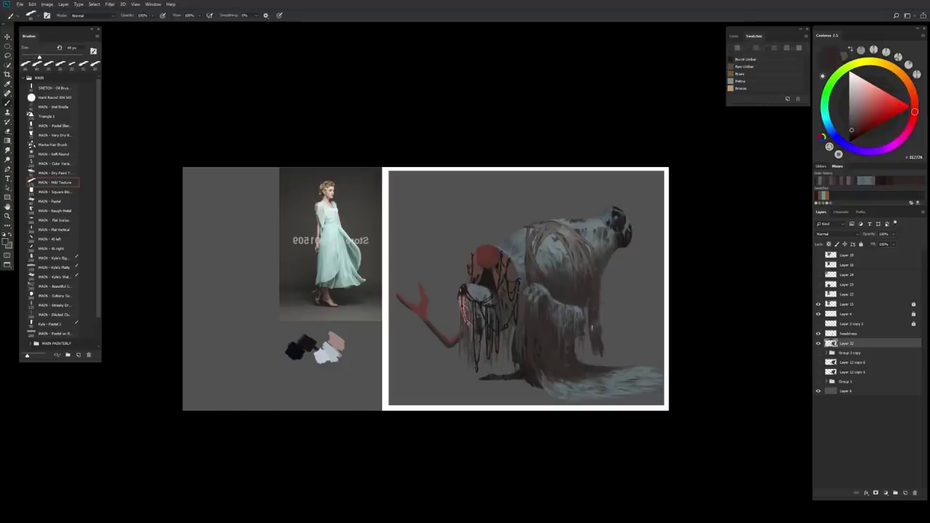
pyautogui.press('[')
pyautogui.press('[')
pyautogui.press('[')
# Work sampled drapery colours into the creature with a brush of about 15 px.
pyautogui.keyDown('alt'); pyautogui.click(598, 326); pyautogui.keyUp('alt')
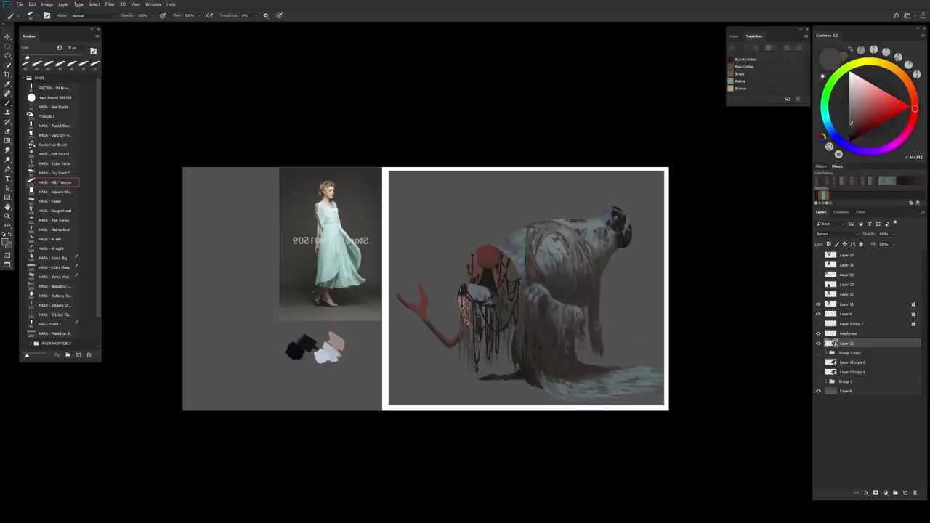
pyautogui.keyDown('alt'); pyautogui.click(595, 314); pyautogui.keyUp('alt')
pyautogui.press('[')
pyautogui.press('[')
pyautogui.keyDown('alt'); pyautogui.click(586, 288); pyautogui.keyUp('alt')
pyautogui.keyDown('alt'); pyautogui.click(586, 288); pyautogui.keyUp('alt')
pyautogui.keyDown('alt'); pyautogui.click(586, 288); pyautogui.keyUp('alt')
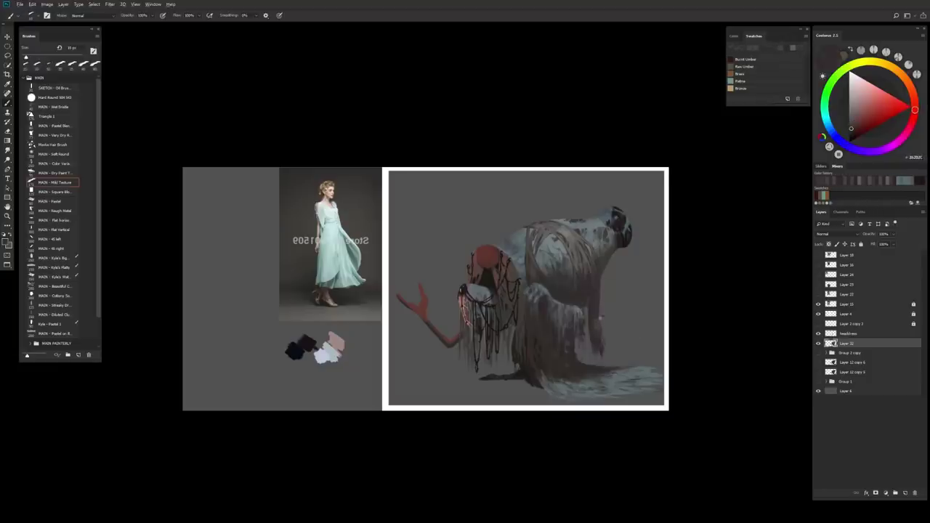
pyautogui.keyDown('alt'); pyautogui.click(586, 288); pyautogui.keyUp('alt')
pyautogui.keyDown('alt'); pyautogui.click(582, 318); pyautogui.keyUp('alt')
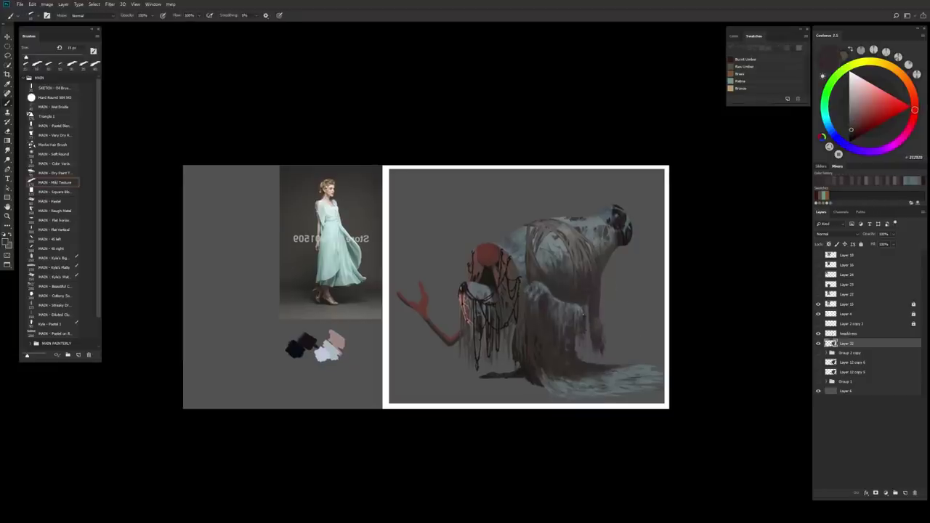
pyautogui.keyDown('alt'); pyautogui.click(582, 317); pyautogui.keyUp('alt')
pyautogui.keyDown('alt'); pyautogui.click(582, 320); pyautogui.keyUp('alt')
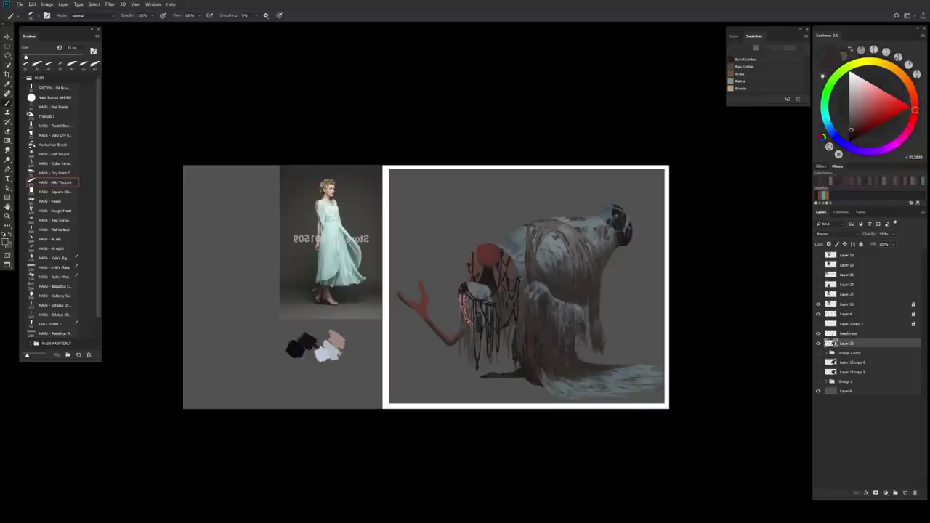
# Add dark red-brown tones at 40 px, flip the canvas, and stroke light blue-grey on the back.
pyautogui.keyDown('alt'); pyautogui.click(579, 307); pyautogui.keyUp('alt')
pyautogui.keyDown('alt'); pyautogui.click(583, 313); pyautogui.keyUp('alt')
pyautogui.keyDown('alt'); pyautogui.click(585, 314); pyautogui.keyUp('alt')
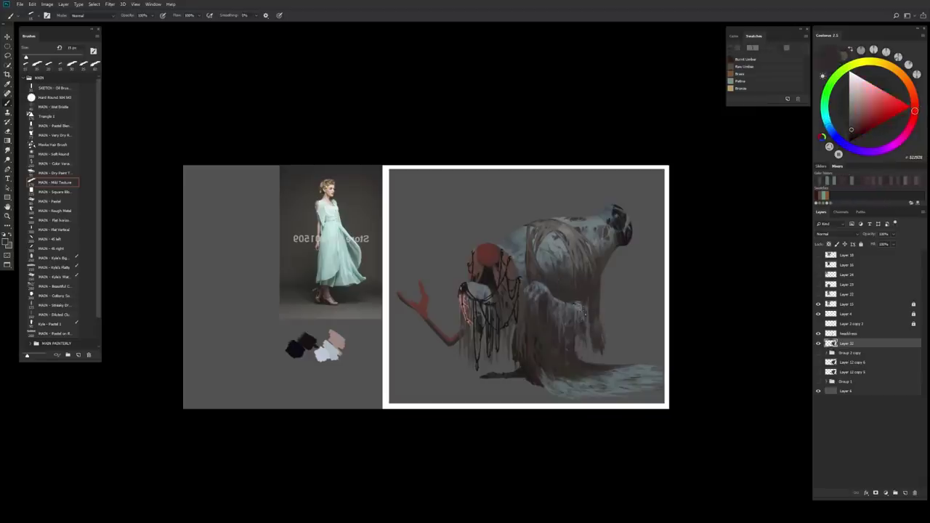
pyautogui.keyDown('alt'); pyautogui.click(585, 314); pyautogui.keyUp('alt')
pyautogui.keyDown('alt'); pyautogui.click(582, 311); pyautogui.keyUp('alt')
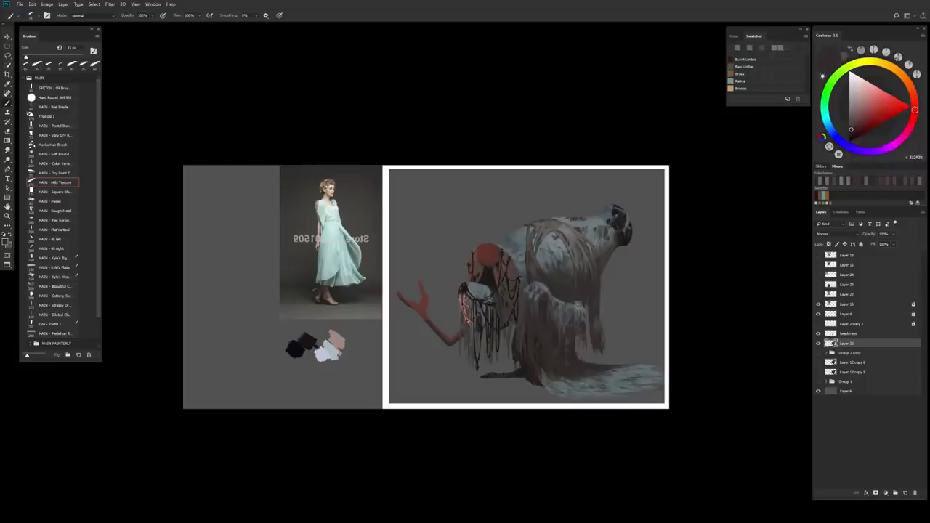
pyautogui.press(']')
pyautogui.press(']')
pyautogui.keyDown('alt'); pyautogui.click(580, 298); pyautogui.keyUp('alt')
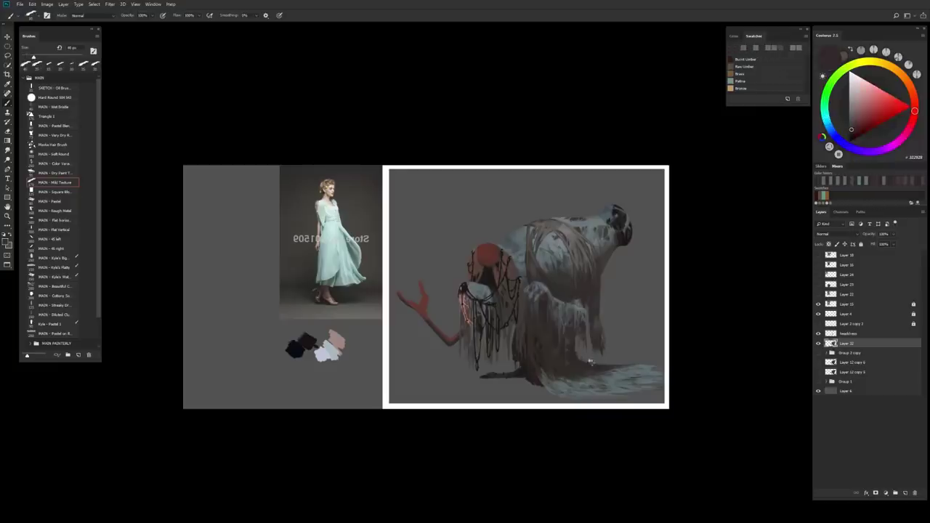
pyautogui.press('h')
pyautogui.moveTo(402, 332); pyautogui.dragTo(416, 332)
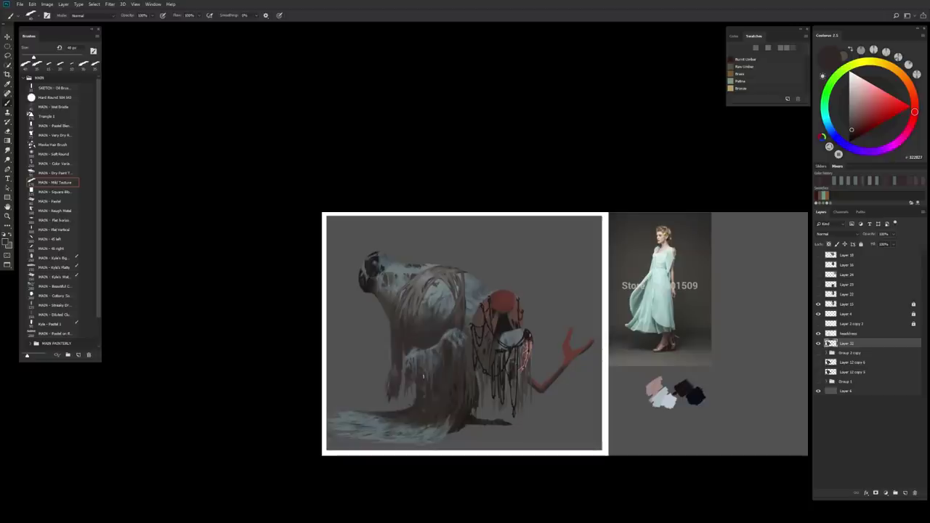
# Paint sampled grey, blue-grey and warmer tones across the creature's body.
pyautogui.keyDown('alt'); pyautogui.click(463, 327); pyautogui.keyUp('alt')
pyautogui.keyDown('alt'); pyautogui.click(461, 323); pyautogui.keyUp('alt')
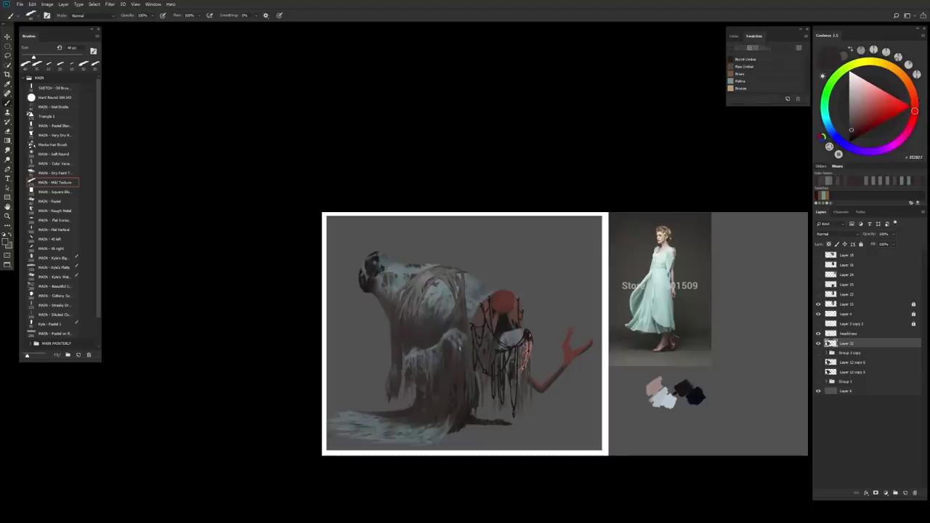
pyautogui.keyDown('alt'); pyautogui.click(427, 328); pyautogui.keyUp('alt')
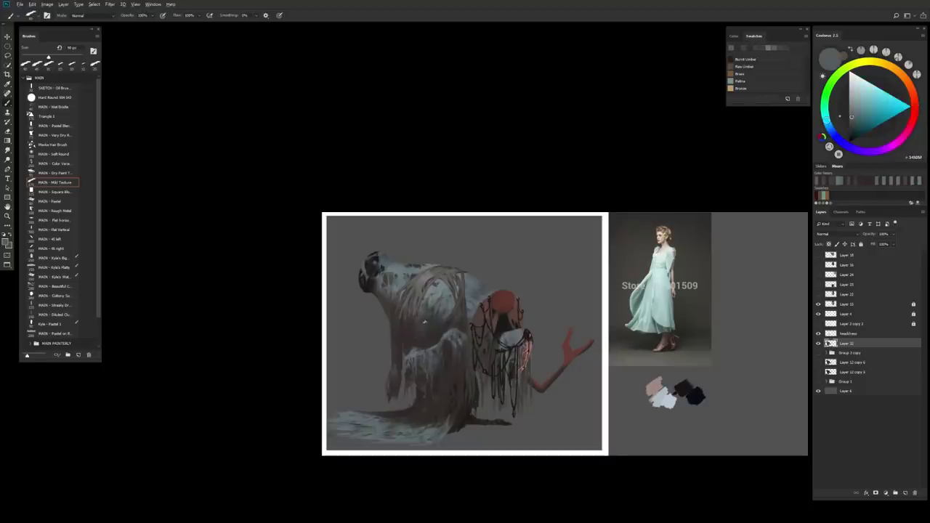
pyautogui.keyDown('alt'); pyautogui.click(431, 324); pyautogui.keyUp('alt')
pyautogui.keyDown('alt'); pyautogui.click(446, 326); pyautogui.keyUp('alt')
pyautogui.keyDown('alt'); pyautogui.click(463, 324); pyautogui.keyUp('alt')
pyautogui.keyDown('alt'); pyautogui.click(448, 324); pyautogui.keyUp('alt')
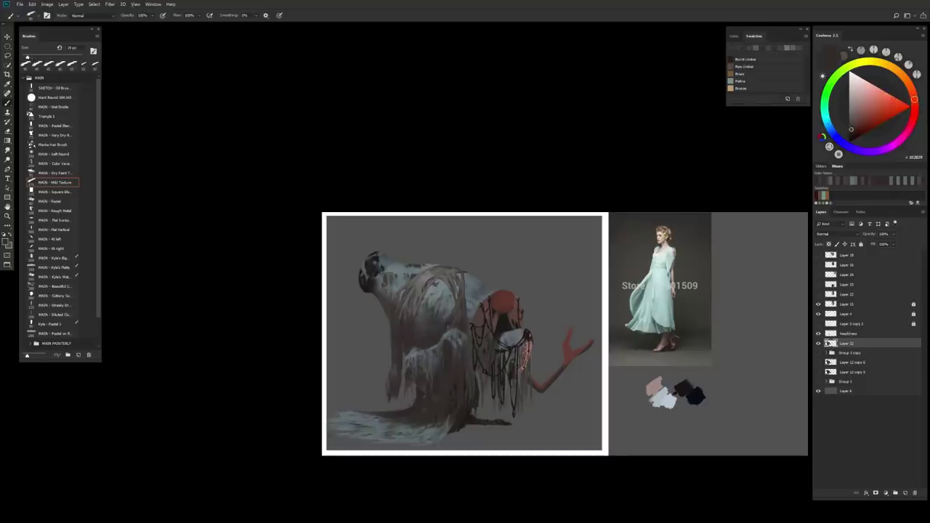
pyautogui.keyDown('alt'); pyautogui.click(451, 320); pyautogui.keyUp('alt')
pyautogui.keyDown('alt'); pyautogui.click(454, 315); pyautogui.keyUp('alt')
pyautogui.keyDown('alt'); pyautogui.click(456, 311); pyautogui.keyUp('alt')
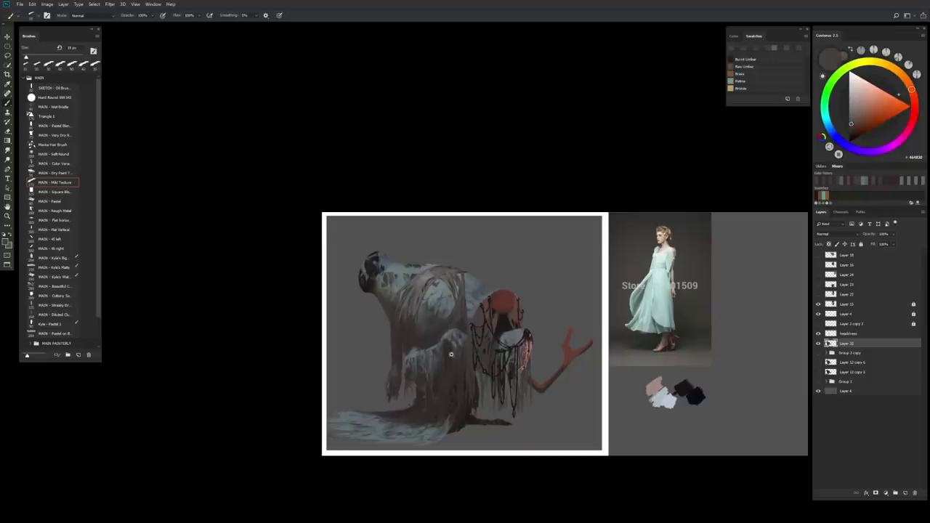
# Flip the canvas back and Liquify-warp the red hood and head downward at brush size 125.
pyautogui.hotkey('ctrl', 'shift', 'h')
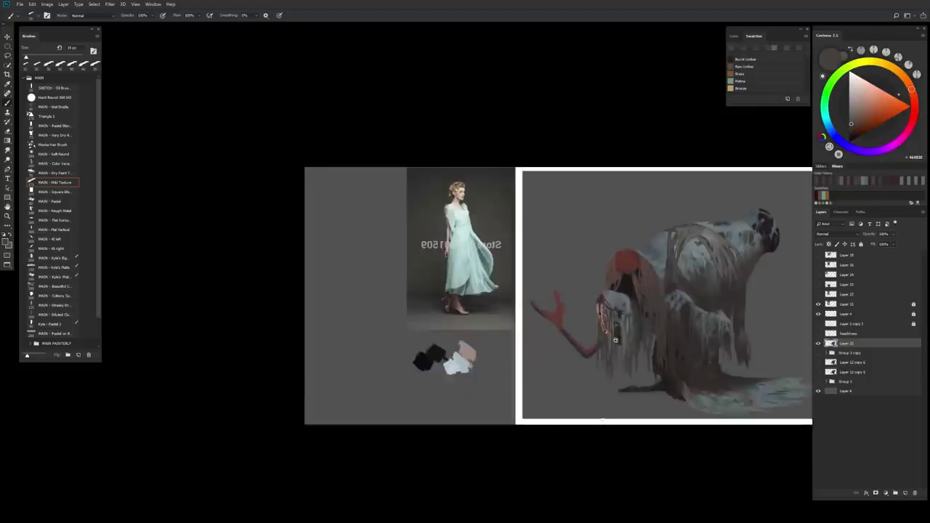
pyautogui.scroll(2, 615, 339)
pyautogui.scroll(1, 497, 376)
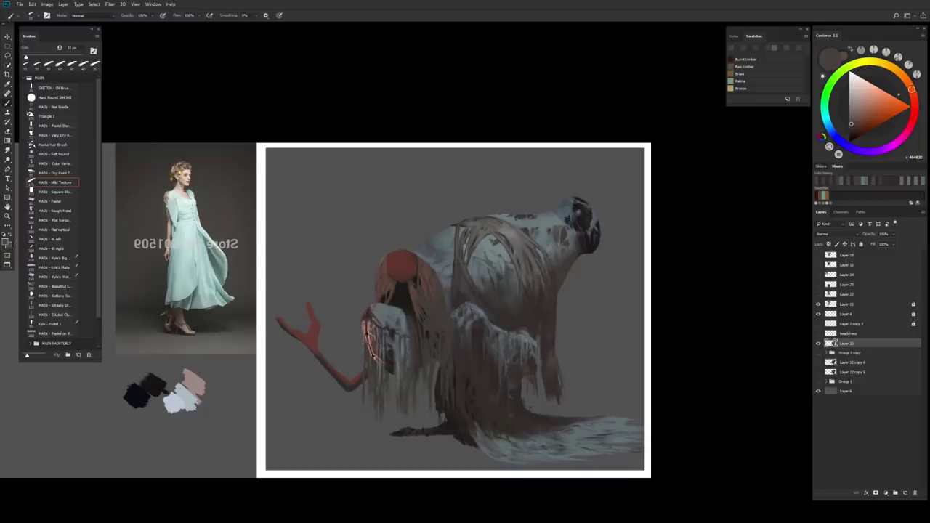
pyautogui.keyDown('alt'); pyautogui.click(395, 388); pyautogui.keyUp('alt')
pyautogui.hotkey('ctrl', 'shift', 'x')
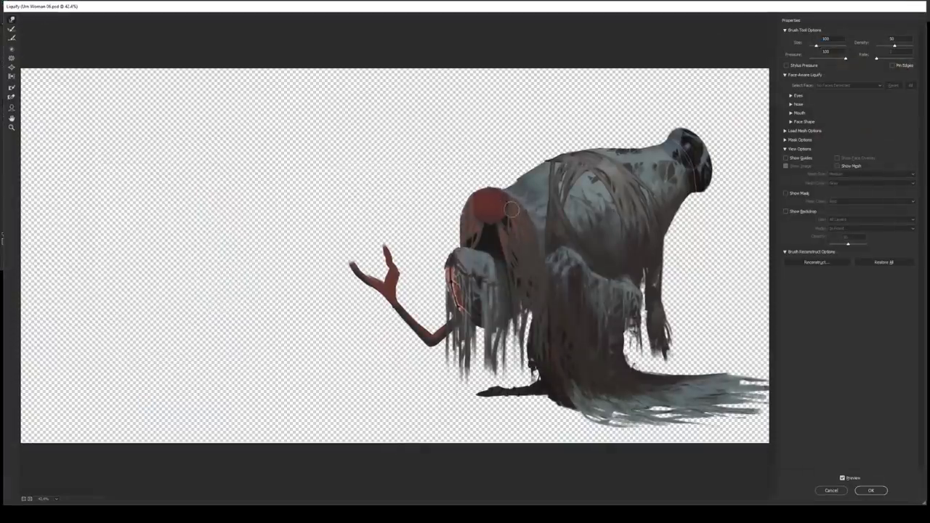
pyautogui.press(']')
pyautogui.moveTo(512, 209)
pyautogui.mouseDown()
pyautogui.moveTo(502, 227)
pyautogui.moveTo(497, 212)
pyautogui.moveTo(503, 227)
pyautogui.mouseUp()
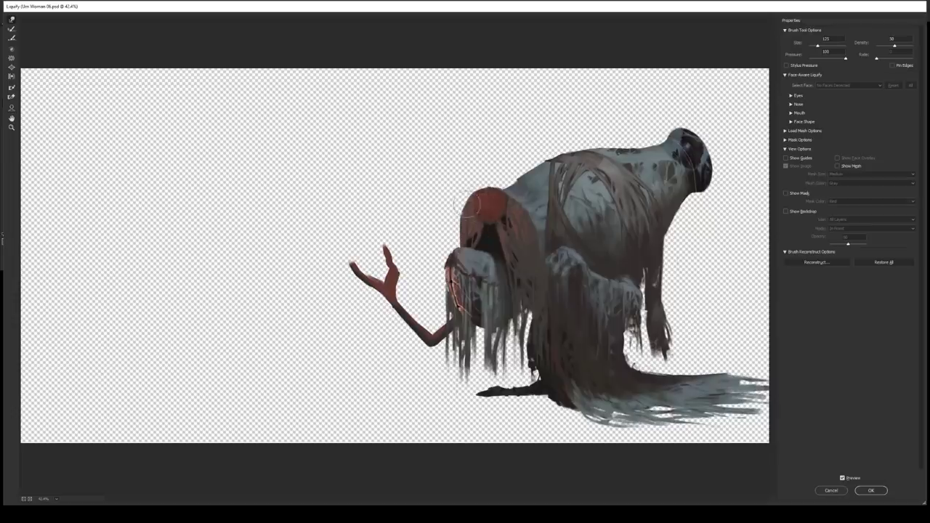
pyautogui.click(831, 490)
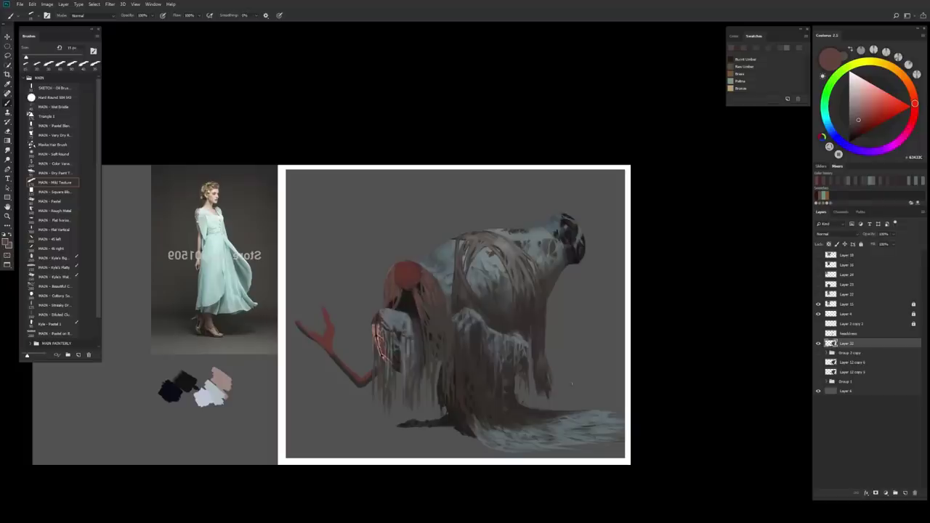
# Sample reds from the head and repaint the red head with short strokes.
pyautogui.keyDown('alt'); pyautogui.click(404, 282); pyautogui.keyUp('alt')
pyautogui.moveTo(405, 282); pyautogui.dragTo(400, 279)
pyautogui.keyDown('alt'); pyautogui.click(396, 278); pyautogui.keyUp('alt')
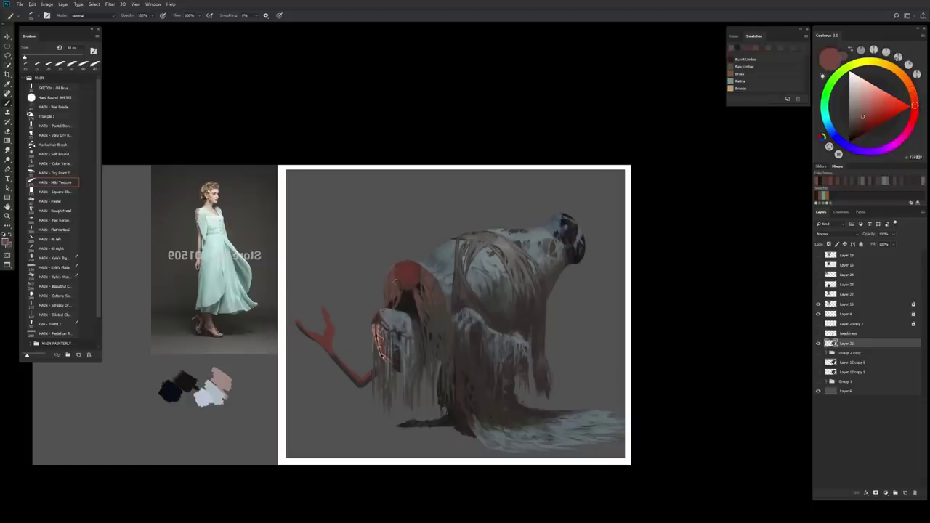
pyautogui.keyDown('alt'); pyautogui.click(408, 290); pyautogui.keyUp('alt')
pyautogui.keyDown('alt'); pyautogui.click(424, 288); pyautogui.keyUp('alt')
pyautogui.keyDown('alt'); pyautogui.click(423, 283); pyautogui.keyUp('alt')
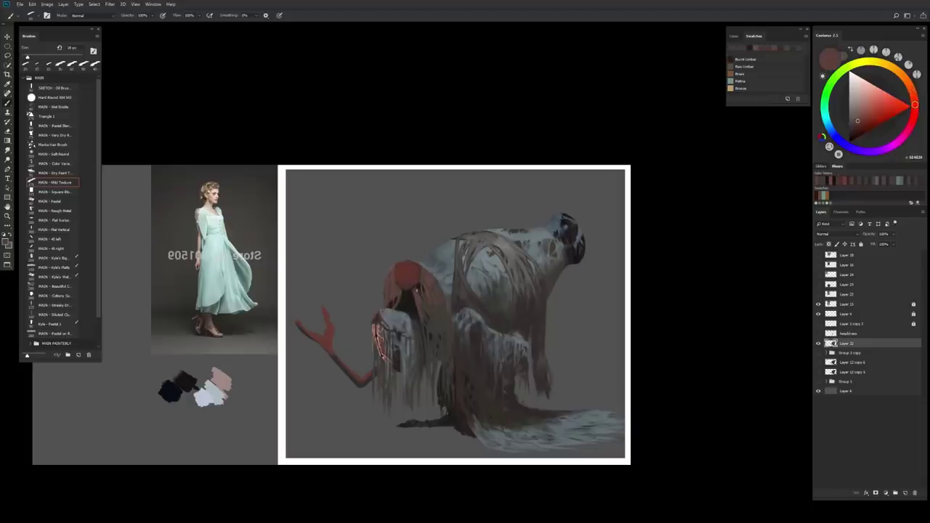
pyautogui.keyDown('alt'); pyautogui.click(420, 269); pyautogui.keyUp('alt')
# Retouch the hood with drapery greys and head reds using a slightly smaller brush.
pyautogui.keyDown('alt'); pyautogui.click(424, 276); pyautogui.keyUp('alt')
pyautogui.keyDown('alt'); pyautogui.click(423, 275); pyautogui.keyUp('alt')
pyautogui.press('[')
pyautogui.keyDown('alt'); pyautogui.click(422, 265); pyautogui.keyUp('alt')
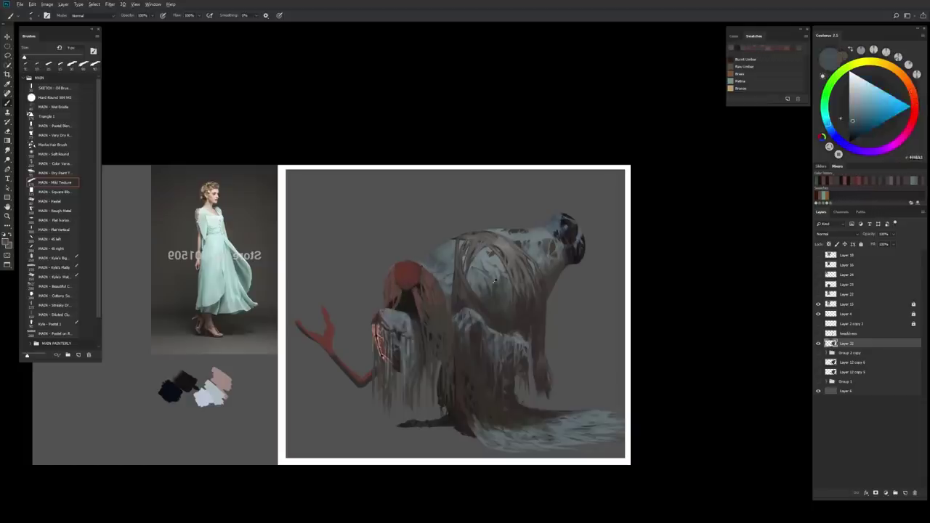
pyautogui.keyDown('alt'); pyautogui.click(428, 267); pyautogui.keyUp('alt')
pyautogui.keyDown('alt'); pyautogui.click(407, 266); pyautogui.keyUp('alt')
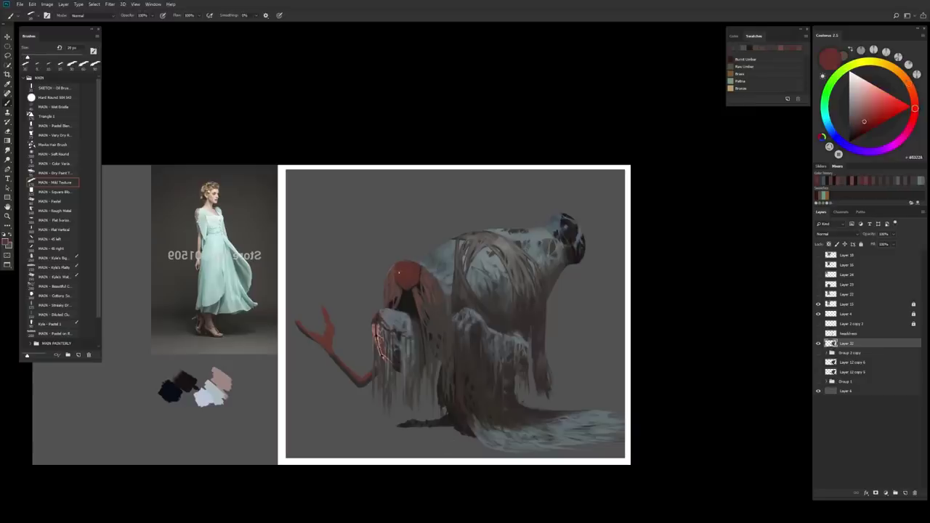
pyautogui.keyDown('alt'); pyautogui.click(393, 271); pyautogui.keyUp('alt')
# Flip the canvas horizontally and add a new layer above Layer 32.
pyautogui.press('h')
pyautogui.scroll(1, 362, 354)
pyautogui.keyDown('alt'); pyautogui.click(451, 234); pyautogui.keyUp('alt')
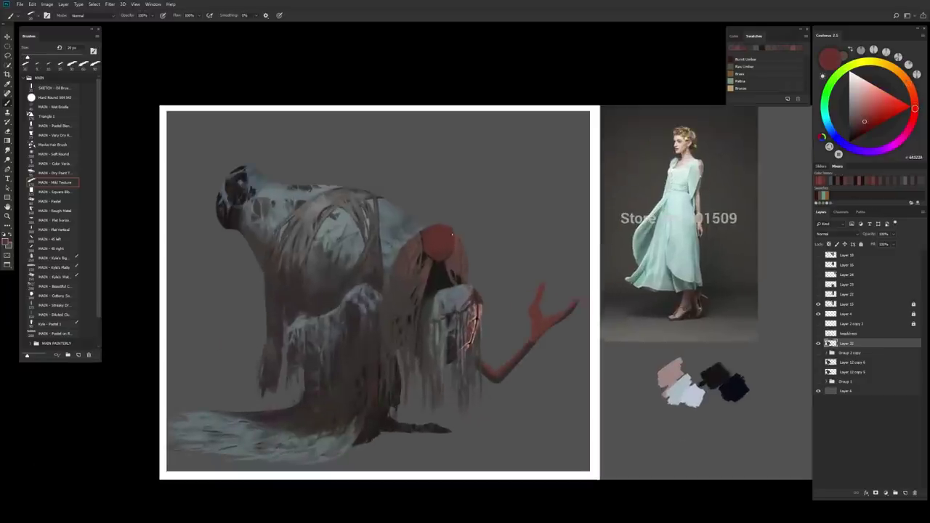
pyautogui.hotkey('ctrl', 'shift', 'alt', 'n')
pyautogui.keyDown('alt'); pyautogui.click(423, 233); pyautogui.keyUp('alt')
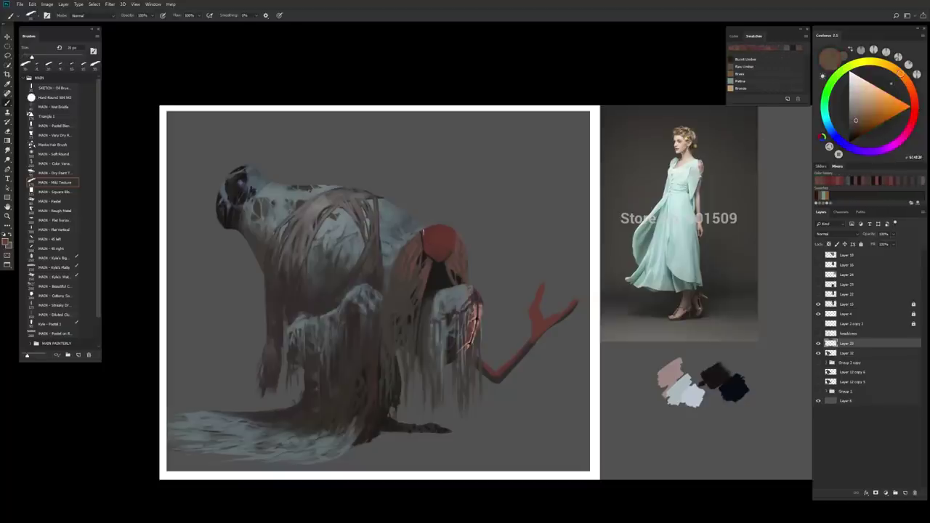
# Paint head reds and muted browns on the hood, erasing with a smaller eraser.
pyautogui.keyDown('alt'); pyautogui.click(628, 193); pyautogui.keyUp('alt')
pyautogui.press(']')
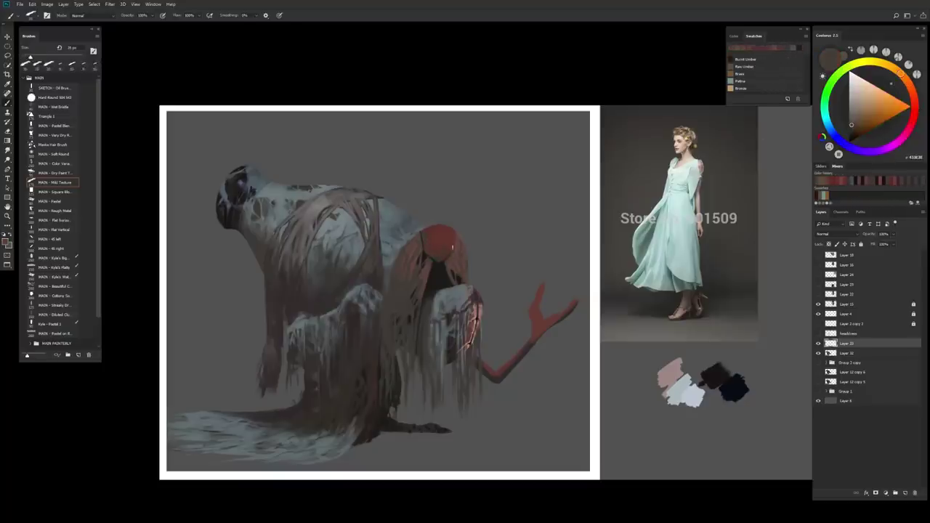
pyautogui.keyDown('alt'); pyautogui.click(428, 239); pyautogui.keyUp('alt')
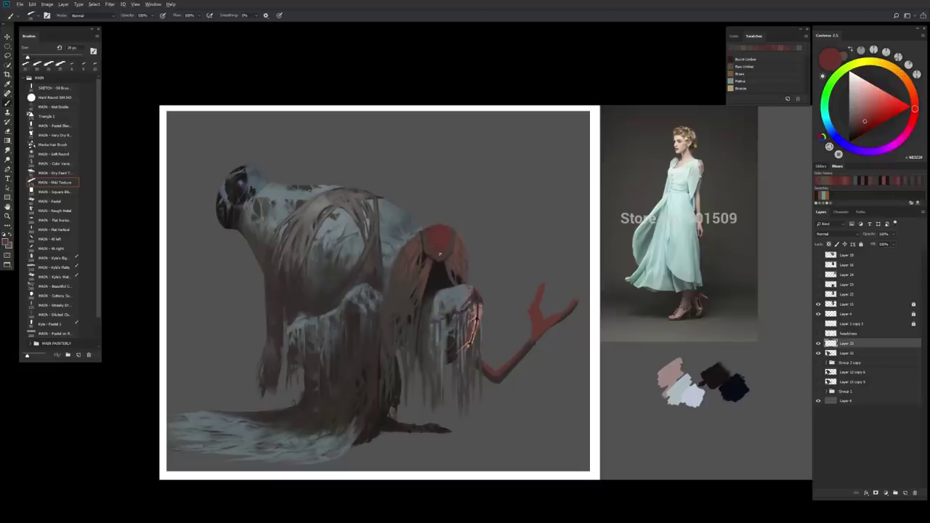
pyautogui.press('[')
pyautogui.keyDown('alt'); pyautogui.click(452, 225); pyautogui.keyUp('alt')
pyautogui.press('e')
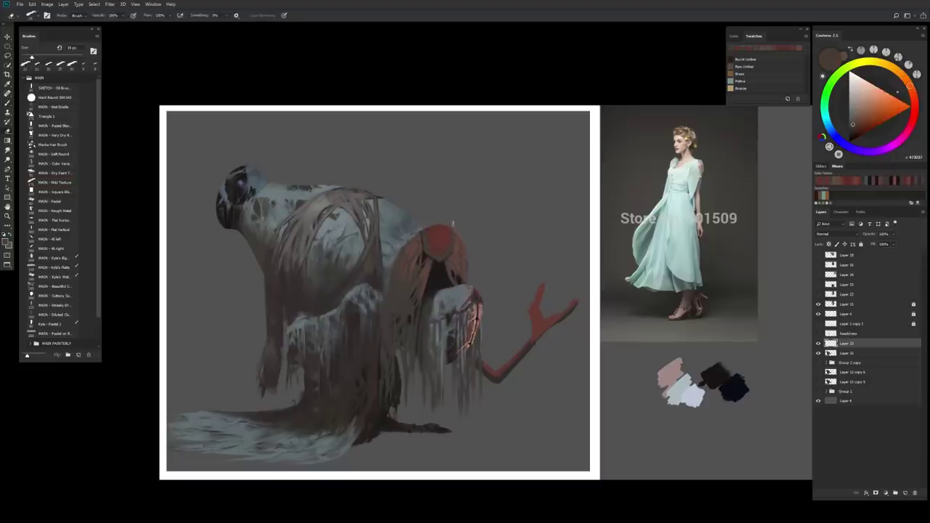
pyautogui.press('b')
pyautogui.keyDown('alt'); pyautogui.click(438, 234); pyautogui.keyUp('alt')
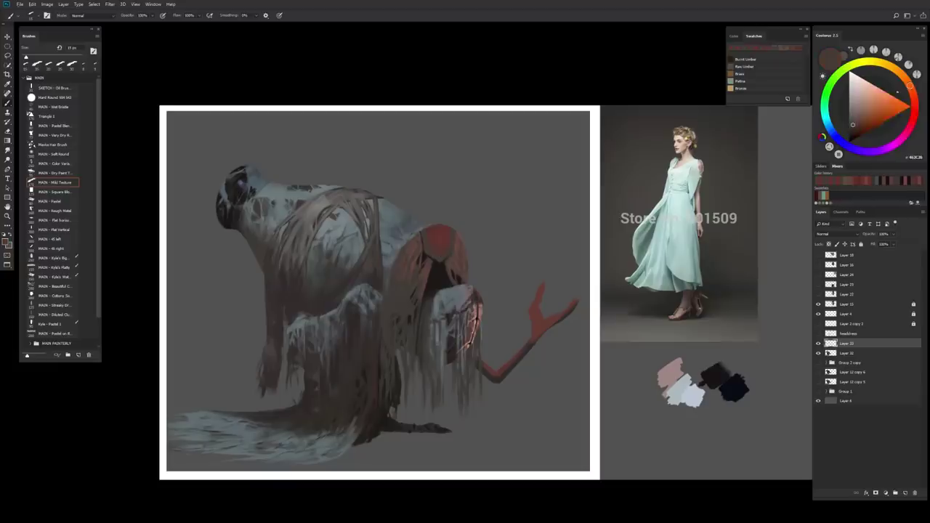
# Flip the canvas back, sample browns and blue-grey, and add Layer 34 with a 9 px brush.
pyautogui.hotkey('ctrl', '-')
pyautogui.press('h')
pyautogui.hotkey('ctrl', '+')
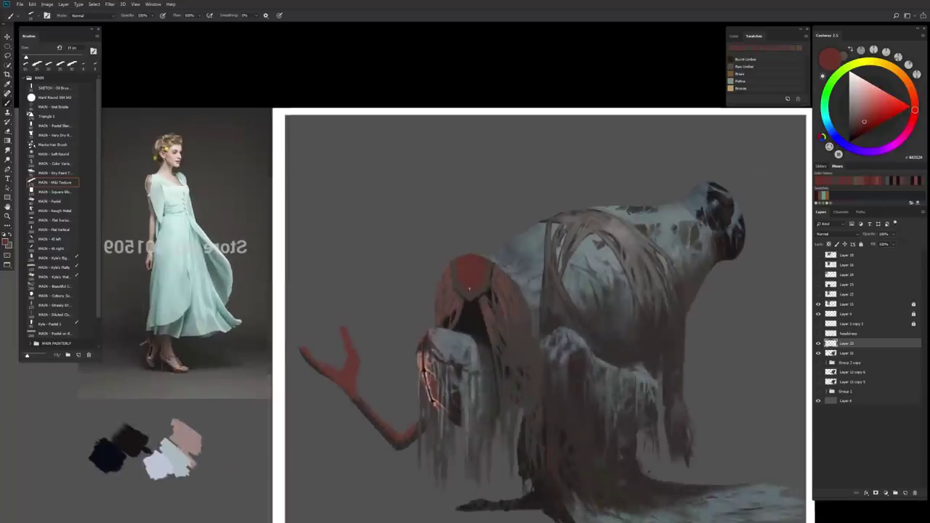
pyautogui.keyDown('alt'); pyautogui.click(533, 332); pyautogui.keyUp('alt')
pyautogui.keyDown('alt'); pyautogui.click(500, 303); pyautogui.keyUp('alt')
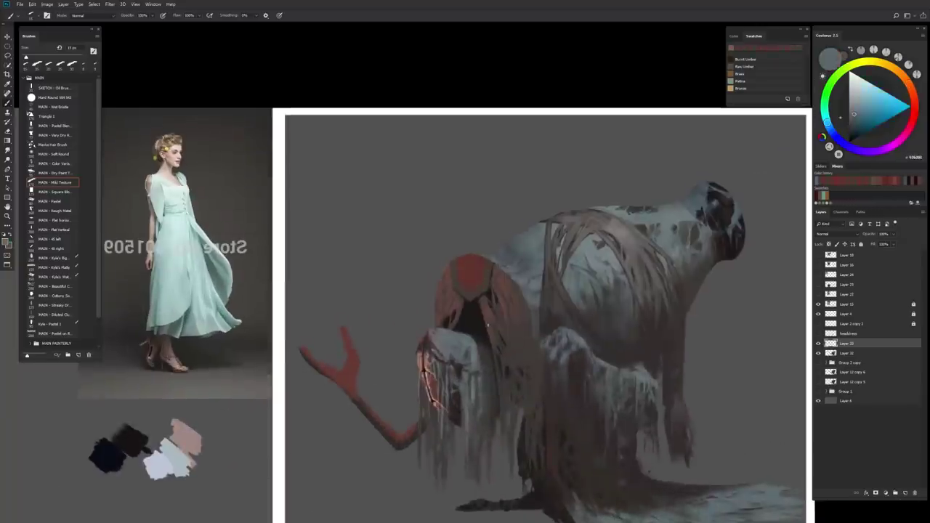
pyautogui.keyDown('alt'); pyautogui.click(488, 276); pyautogui.keyUp('alt')
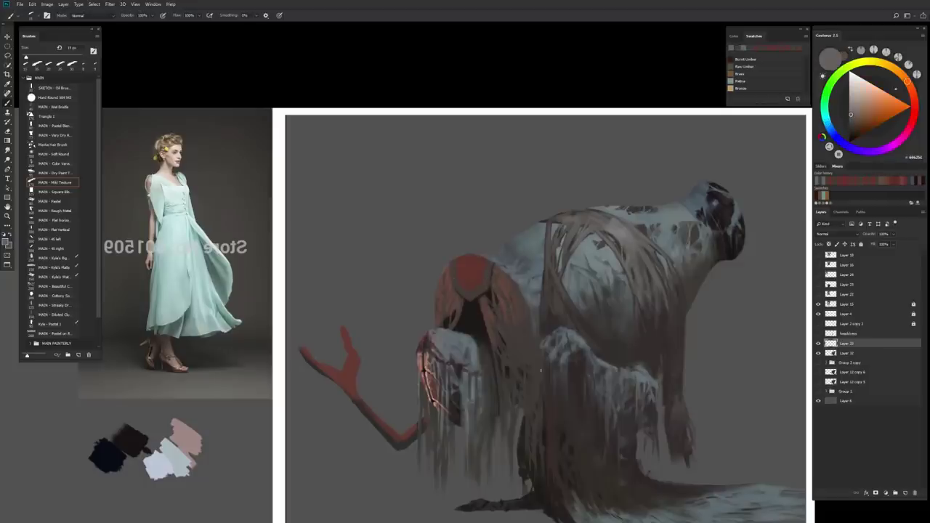
pyautogui.hotkey('ctrl', 'alt', 'shift', 'n')
pyautogui.press('[')
pyautogui.press('[')
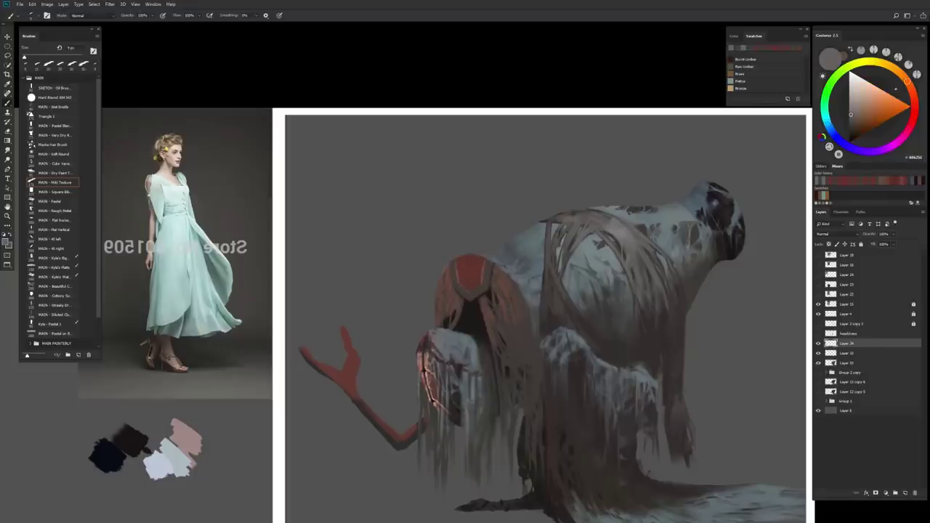
# Paint a light pink highlight along the red hood's edge.
pyautogui.scroll(-1, 508, 315)
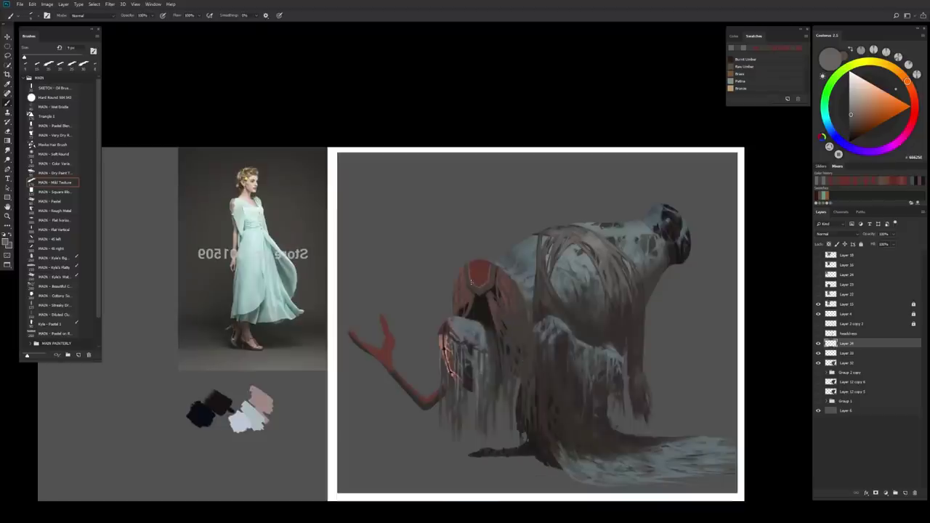
pyautogui.keyDown('alt'); pyautogui.click(469, 272); pyautogui.keyUp('alt')
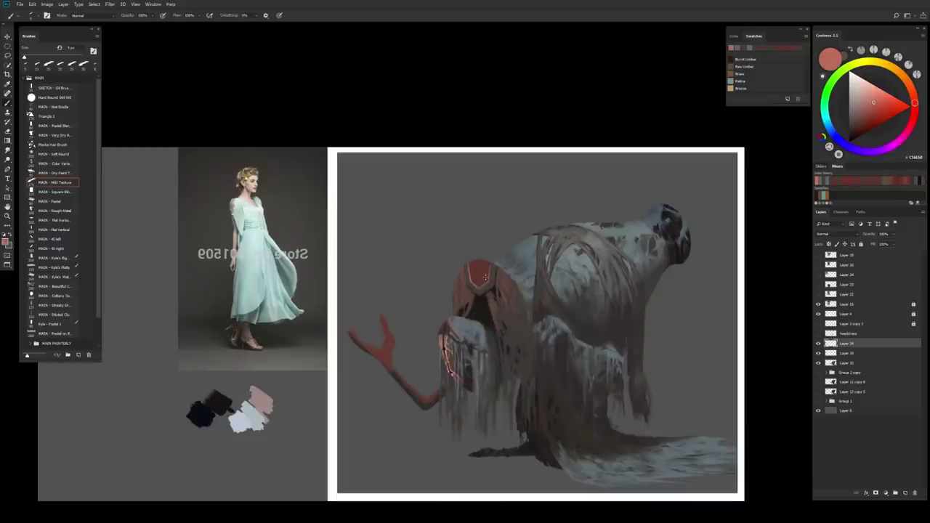
pyautogui.keyDown('alt'); pyautogui.click(470, 277); pyautogui.keyUp('alt')
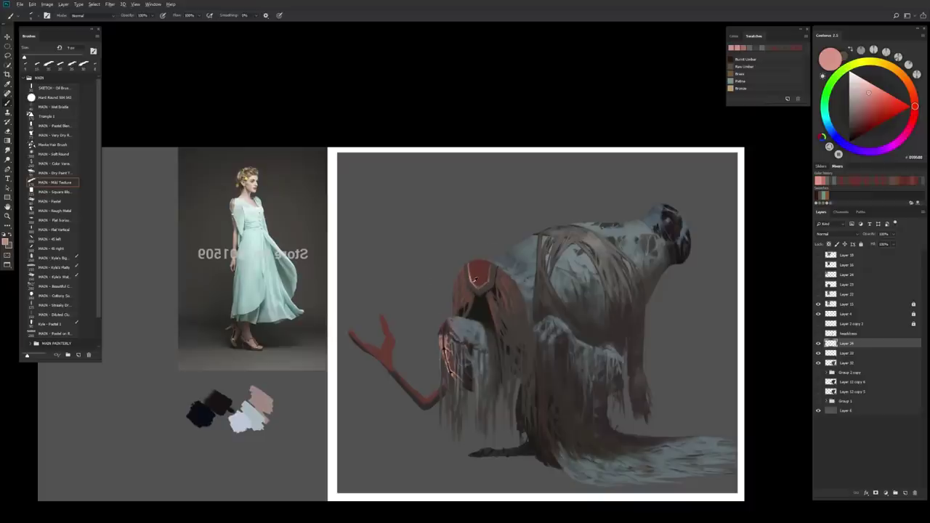
pyautogui.moveTo(472, 271); pyautogui.dragTo(483, 285)
# Pick up dark brownish greys and reddish browns from the veil with a 15 px brush.
pyautogui.keyDown('alt'); pyautogui.click(477, 291); pyautogui.keyUp('alt')
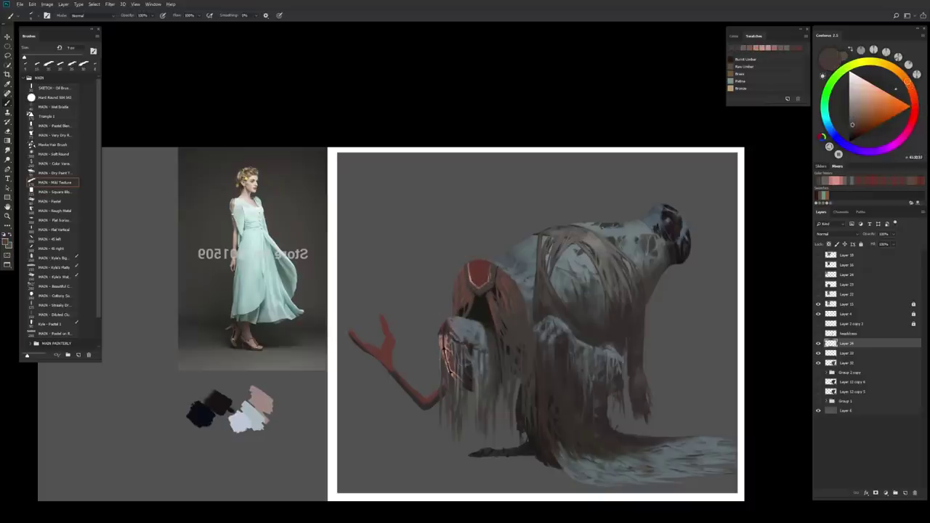
pyautogui.keyDown('alt'); pyautogui.click(481, 285); pyautogui.keyUp('alt')
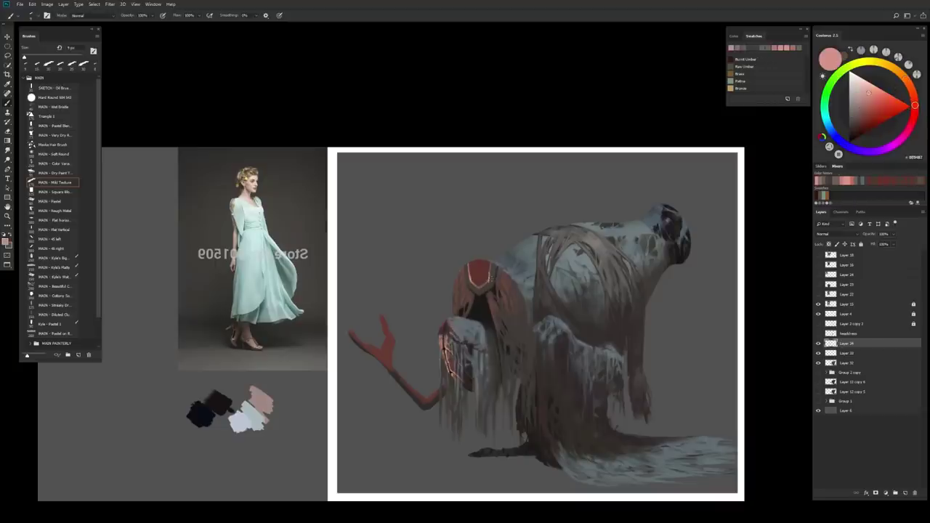
pyautogui.keyDown('alt'); pyautogui.click(477, 290); pyautogui.keyUp('alt')
pyautogui.press(']')
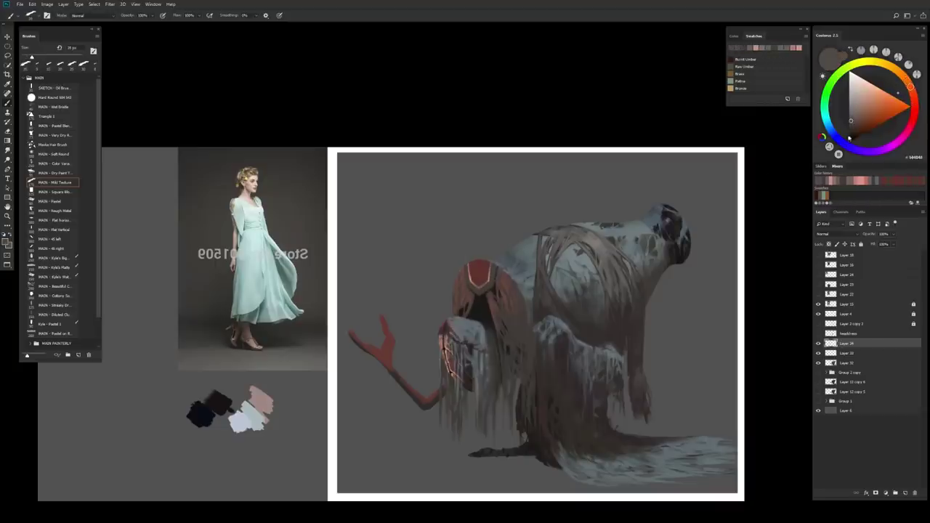
pyautogui.keyDown('alt'); pyautogui.click(498, 308); pyautogui.keyUp('alt')
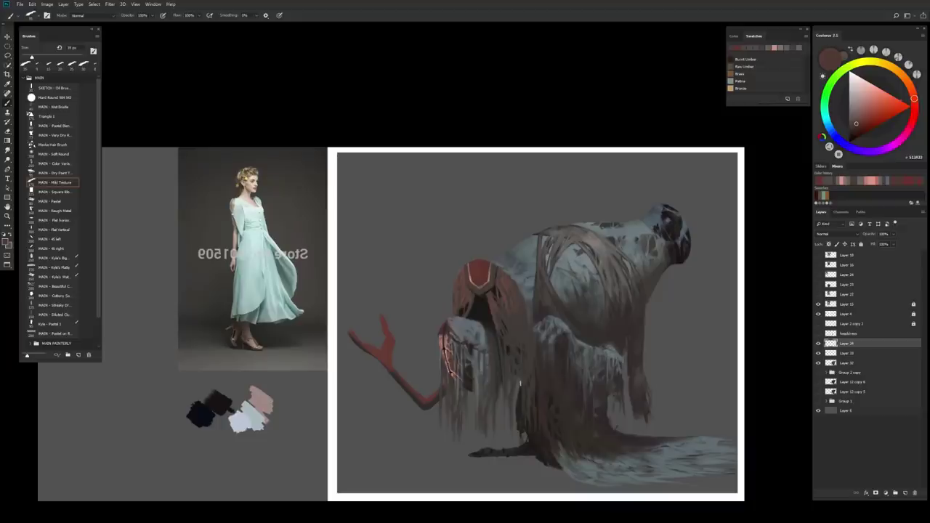
pyautogui.keyDown('alt'); pyautogui.click(476, 291); pyautogui.keyUp('alt')
pyautogui.keyDown('alt'); pyautogui.click(478, 297); pyautogui.keyUp('alt')
pyautogui.press(']')
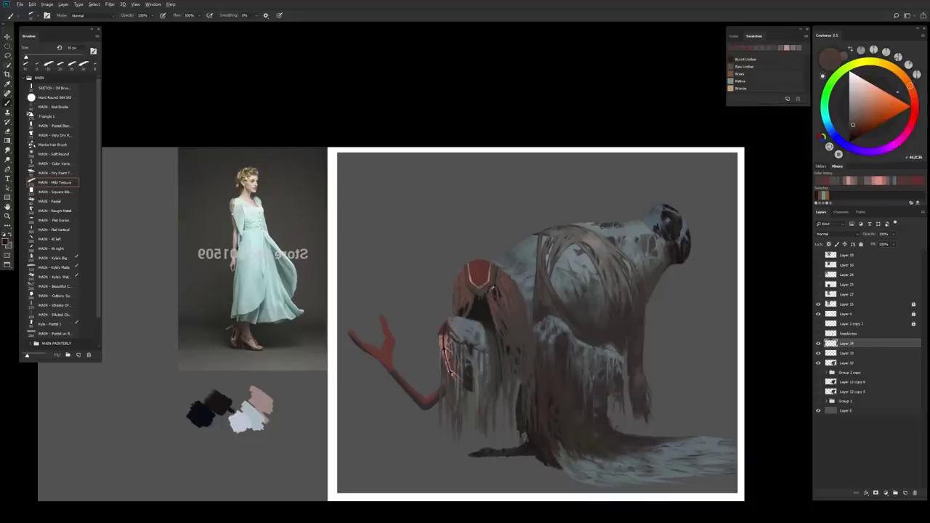
pyautogui.keyDown('alt'); pyautogui.click(477, 291); pyautogui.keyUp('alt')
pyautogui.keyDown('alt'); pyautogui.click(477, 290); pyautogui.keyUp('alt')
pyautogui.keyDown('alt'); pyautogui.click(477, 290); pyautogui.keyUp('alt')
pyautogui.keyDown('alt'); pyautogui.click(477, 291); pyautogui.keyUp('alt')
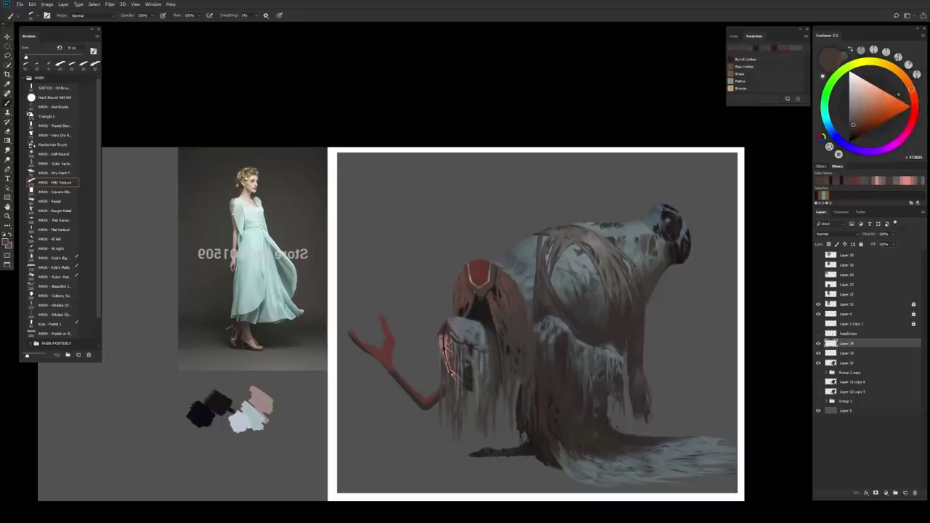
# Lay deep red touches on the hood with a 9 px brush.
pyautogui.press('[')
pyautogui.keyDown('alt'); pyautogui.click(477, 291); pyautogui.keyUp('alt')
pyautogui.keyDown('alt'); pyautogui.click(476, 290); pyautogui.keyUp('alt')
pyautogui.keyDown('alt'); pyautogui.click(477, 291); pyautogui.keyUp('alt')
pyautogui.keyDown('alt'); pyautogui.click(477, 290); pyautogui.keyUp('alt')
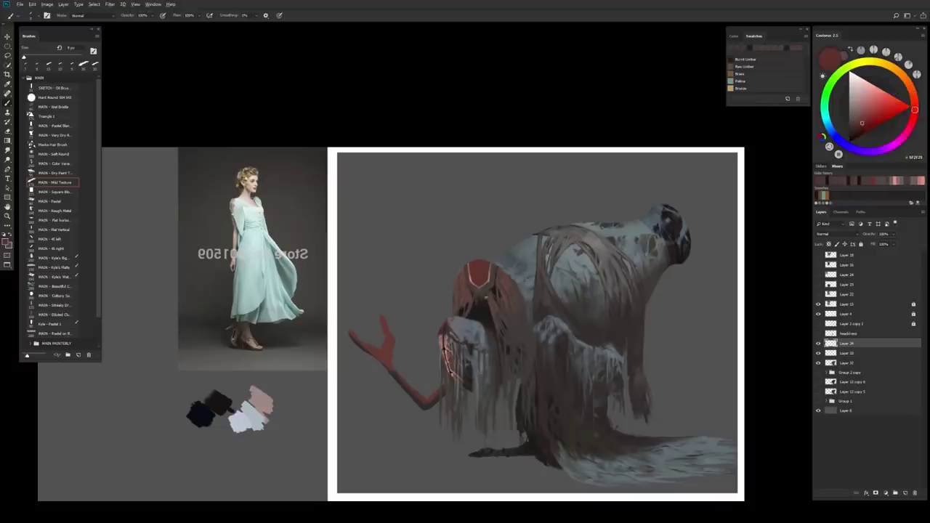
pyautogui.keyDown('alt'); pyautogui.click(477, 291); pyautogui.keyUp('alt')
# Add fine dark reddish-brown and near-black detail to the veil with a 5 px brush.
pyautogui.press('[')
pyautogui.keyDown('alt'); pyautogui.click(477, 290); pyautogui.keyUp('alt')
pyautogui.press('[')
pyautogui.keyDown('alt'); pyautogui.click(476, 290); pyautogui.keyUp('alt')
pyautogui.press('[')
pyautogui.keyDown('alt'); pyautogui.click(479, 289); pyautogui.keyUp('alt')
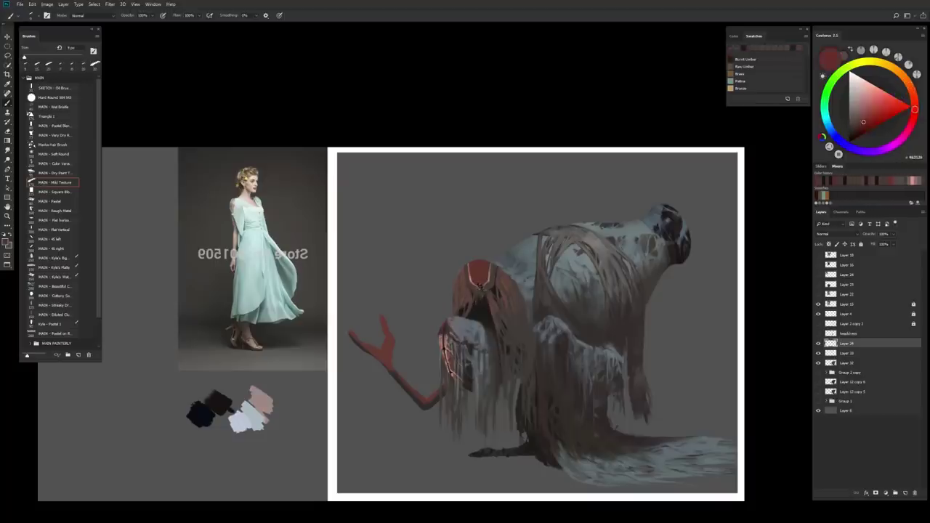
pyautogui.keyDown('alt'); pyautogui.click(478, 289); pyautogui.keyUp('alt')
pyautogui.keyDown('alt'); pyautogui.click(478, 288); pyautogui.keyUp('alt')
pyautogui.keyDown('alt'); pyautogui.click(478, 287); pyautogui.keyUp('alt')
pyautogui.keyDown('alt'); pyautogui.click(478, 287); pyautogui.keyUp('alt')
pyautogui.keyDown('alt'); pyautogui.click(479, 286); pyautogui.keyUp('alt')
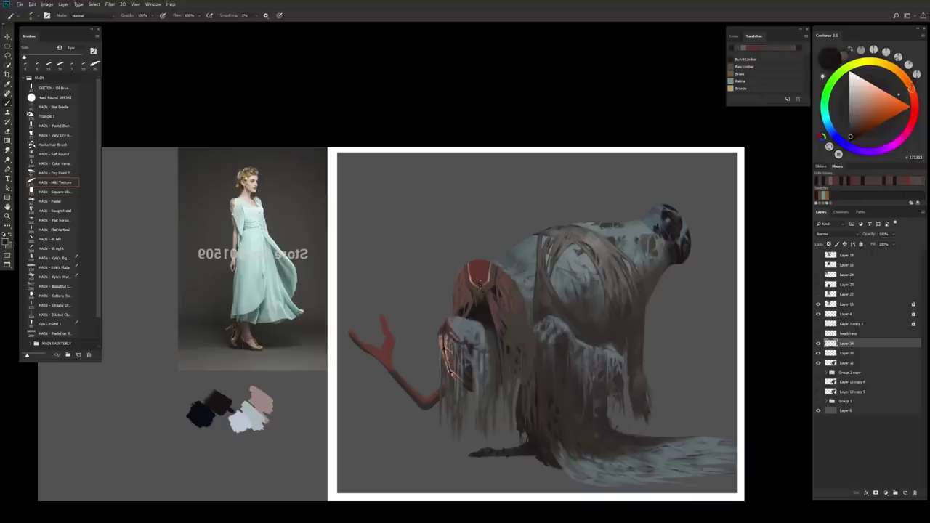
# Define the veil folds with near-black and warm brown strokes at 15 px and 9 px.
pyautogui.keyDown('alt'); pyautogui.click(479, 282); pyautogui.keyUp('alt')
pyautogui.keyDown('alt'); pyautogui.click(484, 338); pyautogui.keyUp('alt')
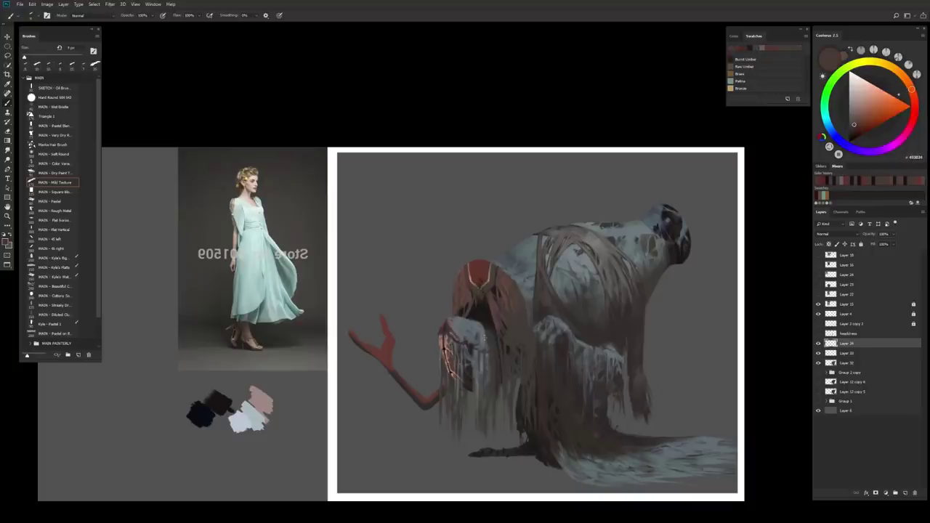
pyautogui.keyDown('alt'); pyautogui.click(497, 283); pyautogui.keyUp('alt')
pyautogui.keyDown('alt'); pyautogui.click(492, 289); pyautogui.keyUp('alt')
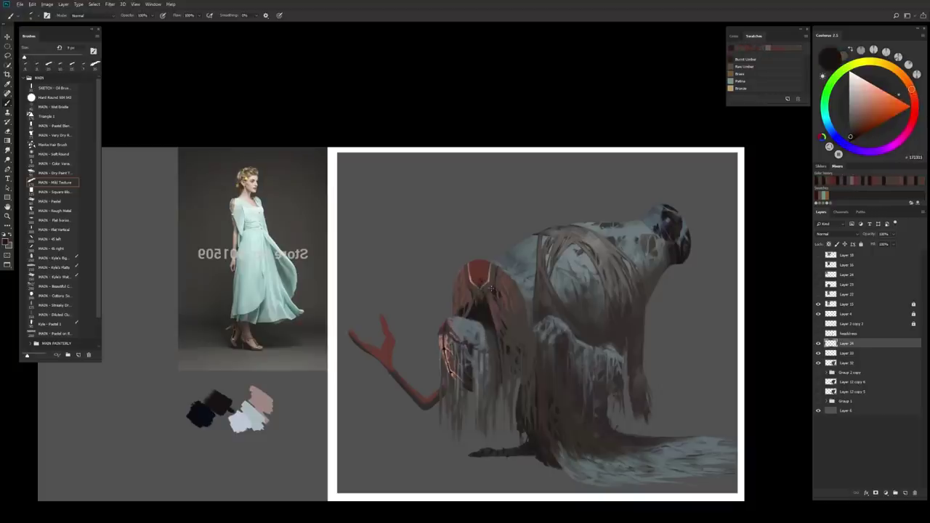
pyautogui.keyDown('alt'); pyautogui.click(494, 281); pyautogui.keyUp('alt')
pyautogui.keyDown('alt'); pyautogui.click(500, 270); pyautogui.keyUp('alt')
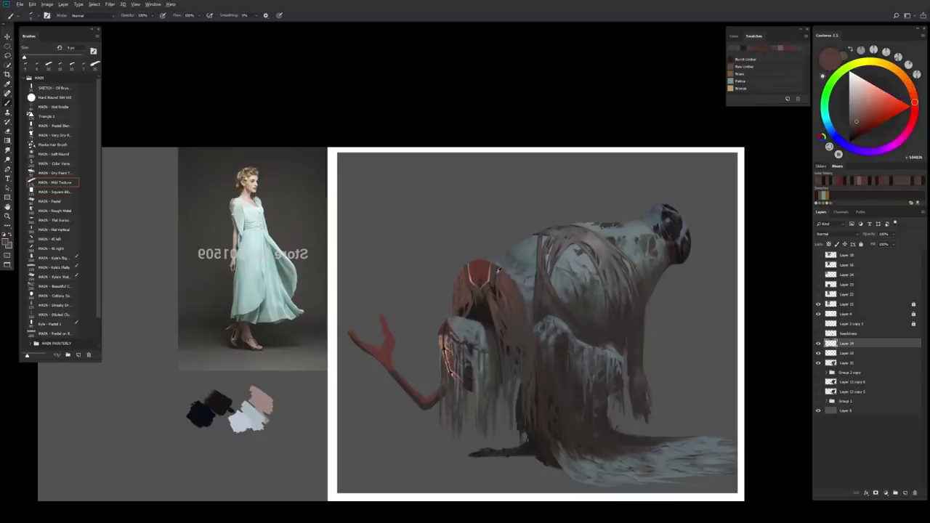
pyautogui.keyDown('alt'); pyautogui.click(470, 287); pyautogui.keyUp('alt')
pyautogui.press(']')
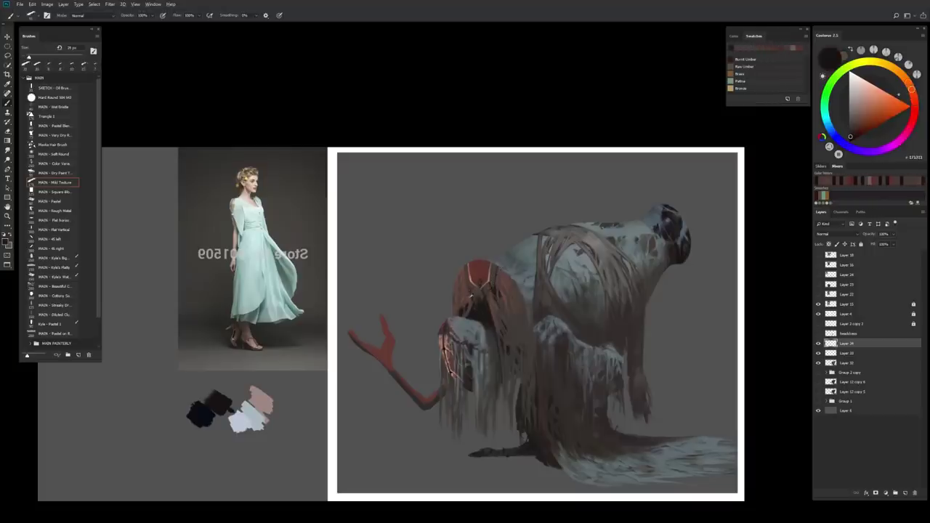
pyautogui.keyDown('alt'); pyautogui.click(469, 288); pyautogui.keyUp('alt')
pyautogui.keyDown('alt'); pyautogui.click(469, 288); pyautogui.keyUp('alt')
pyautogui.press('[')
pyautogui.press('[')
# Flip the canvas and paint a dark grey patch below the red hood with a 30 px brush.
pyautogui.press('h')
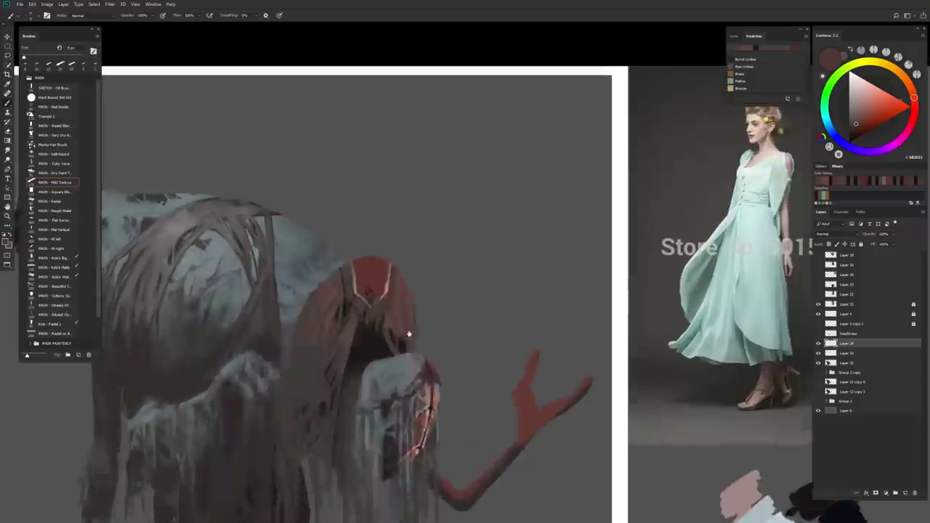
pyautogui.press(']')
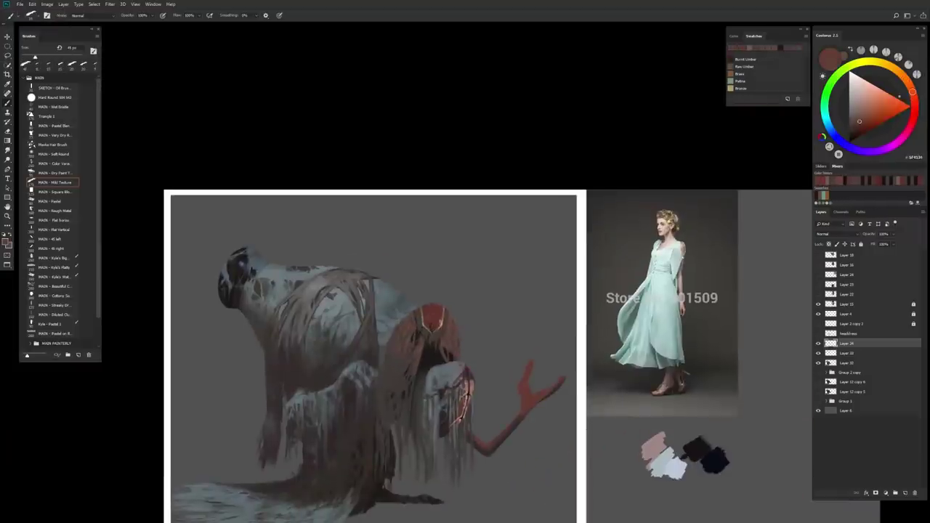
pyautogui.keyDown('alt'); pyautogui.click(421, 319); pyautogui.keyUp('alt')
pyautogui.keyDown('alt'); pyautogui.click(422, 318); pyautogui.keyUp('alt')
pyautogui.keyDown('alt'); pyautogui.click(421, 320); pyautogui.keyUp('alt')
pyautogui.press(']')
pyautogui.press(']')
pyautogui.press(']')
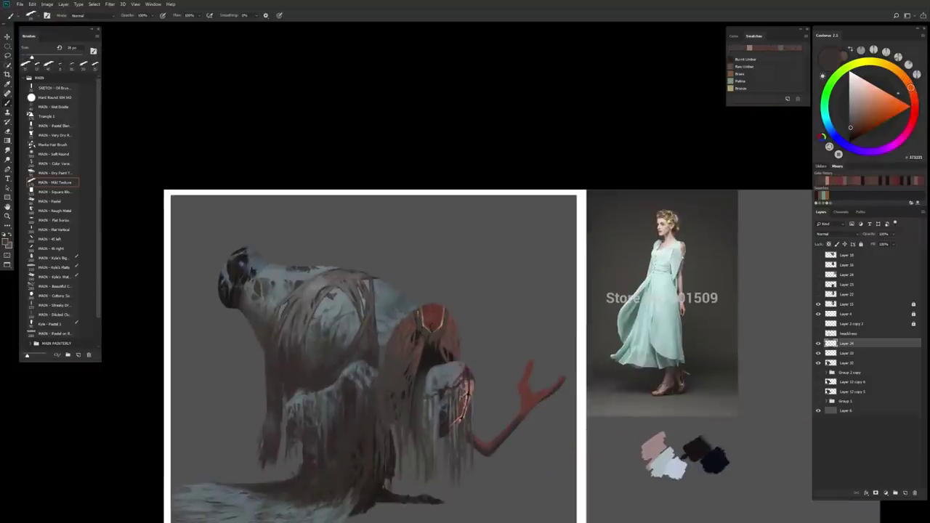
pyautogui.keyDown('alt'); pyautogui.click(443, 332); pyautogui.keyUp('alt')
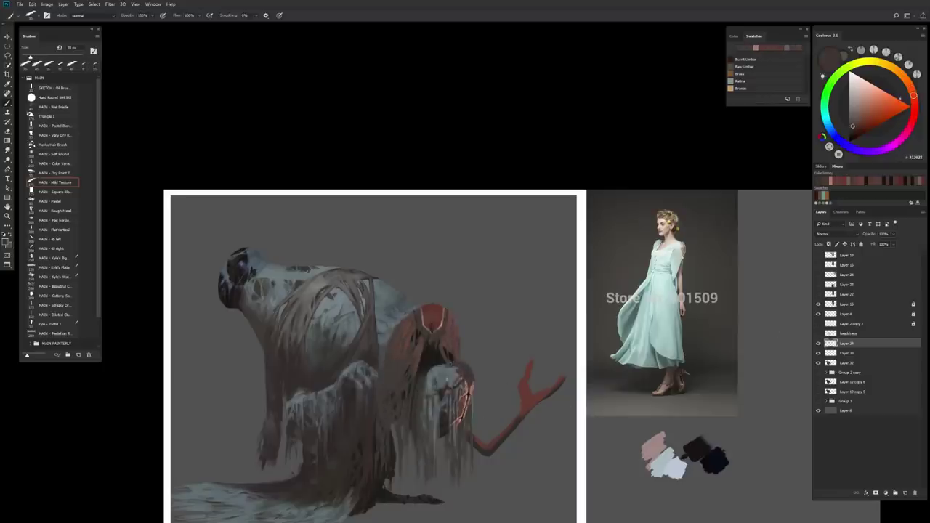
pyautogui.moveTo(436, 366); pyautogui.dragTo(456, 374)
# Erase with a 45 px eraser, then pick mauve and muted greys near the branch hand.
pyautogui.keyDown('alt'); pyautogui.click(446, 316); pyautogui.keyUp('alt')
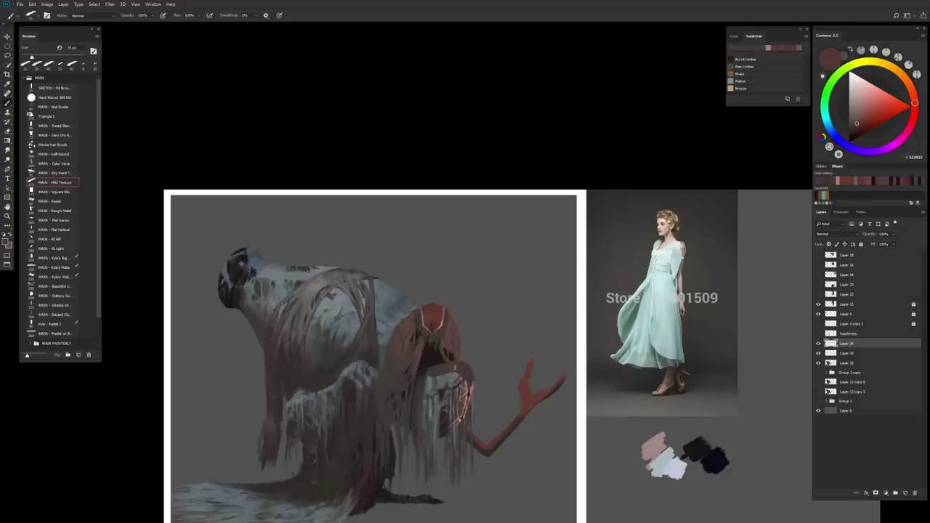
pyautogui.press('e')
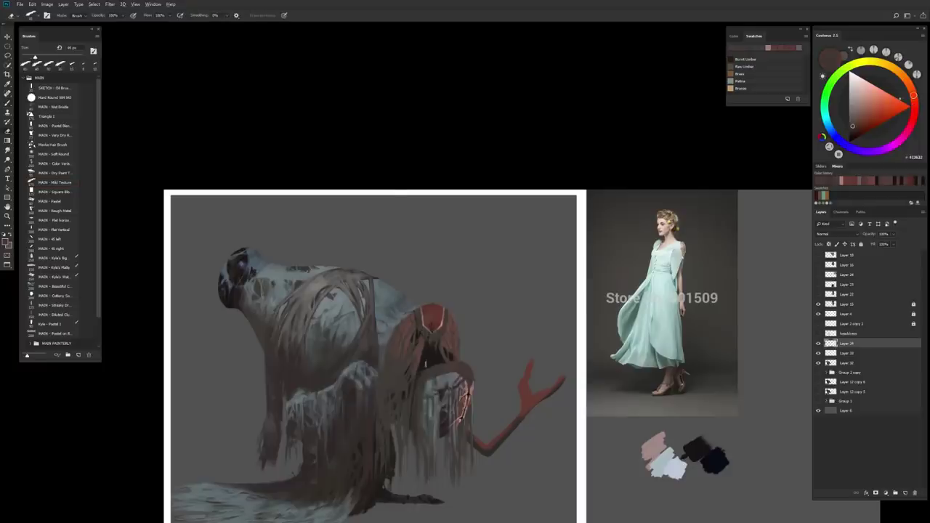
pyautogui.keyDown('alt'); pyautogui.click(427, 365); pyautogui.keyUp('alt')
pyautogui.press('b')
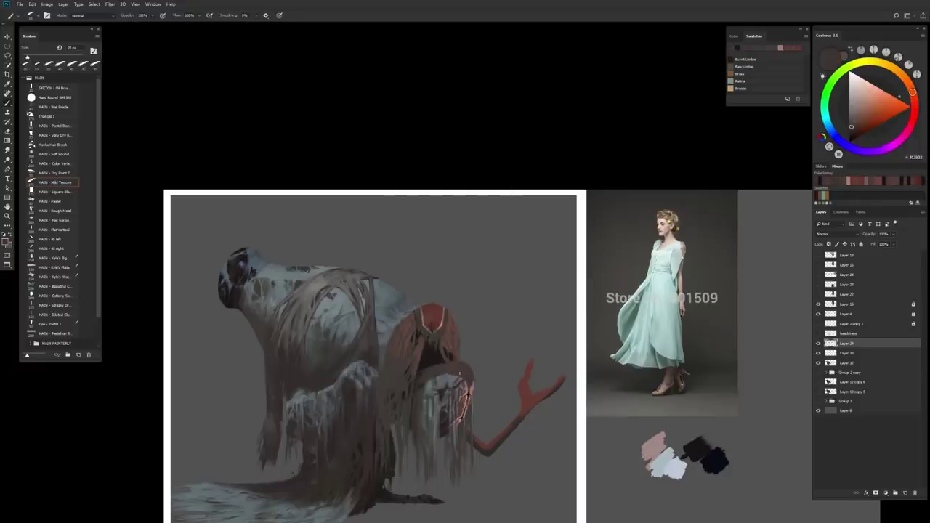
pyautogui.keyDown('alt'); pyautogui.click(514, 420); pyautogui.keyUp('alt')
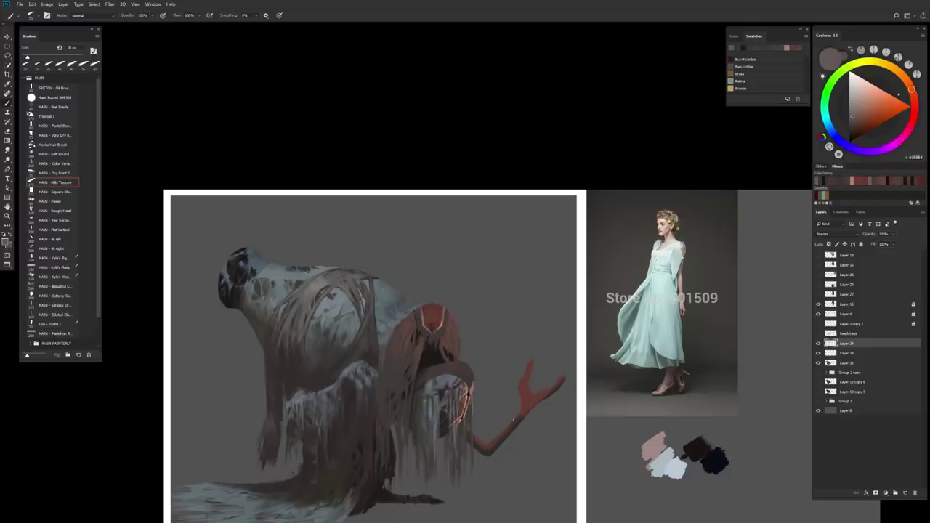
pyautogui.keyDown('alt'); pyautogui.click(469, 374); pyautogui.keyUp('alt')
# Deepen the veil below the hood with olive and dark grey-brown streaks.
pyautogui.press('r')
pyautogui.moveTo(468, 374); pyautogui.dragTo(407, 181)
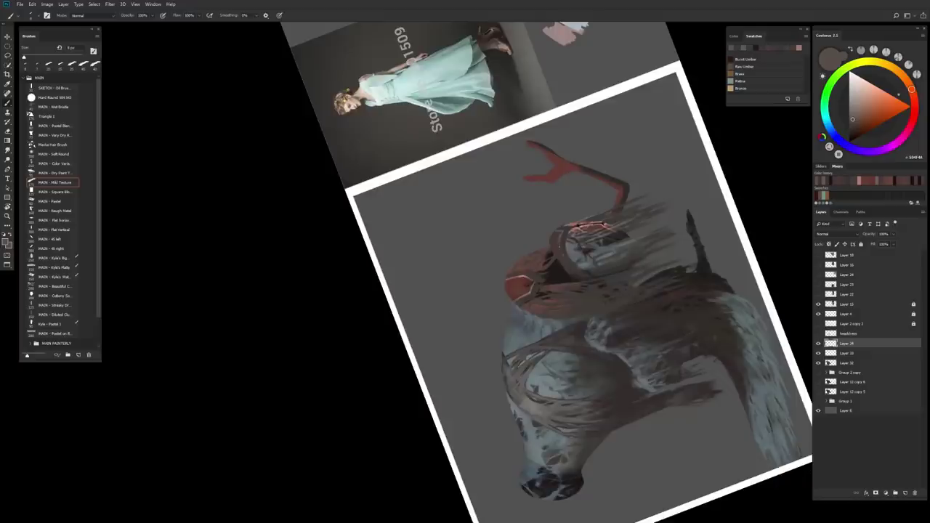
pyautogui.press('Escape')
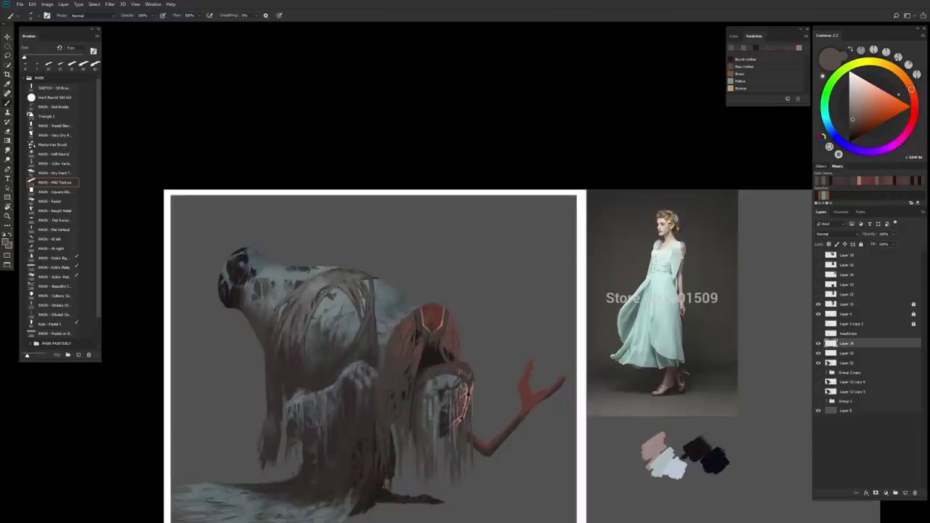
pyautogui.keyDown('alt'); pyautogui.click(469, 374); pyautogui.keyUp('alt')
pyautogui.keyDown('alt'); pyautogui.click(439, 369); pyautogui.keyUp('alt')
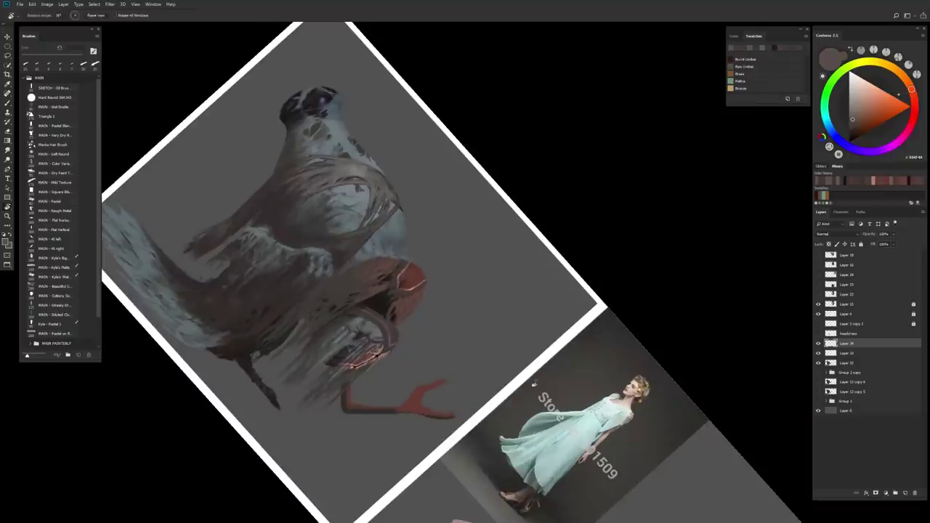
pyautogui.press('r')
pyautogui.moveTo(439, 369); pyautogui.dragTo(385, 308)
# Sample warm and neutral drapery greys, then pick red for the hood accents.
pyautogui.keyDown('alt'); pyautogui.click(386, 324); pyautogui.keyUp('alt')
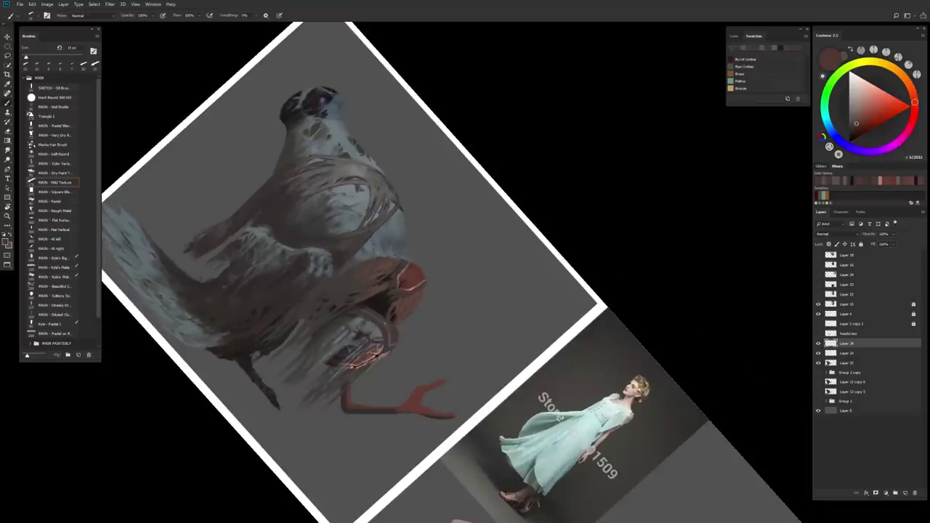
pyautogui.keyDown('alt'); pyautogui.click(386, 336); pyautogui.keyUp('alt')
pyautogui.keyDown('alt'); pyautogui.click(386, 328); pyautogui.keyUp('alt')
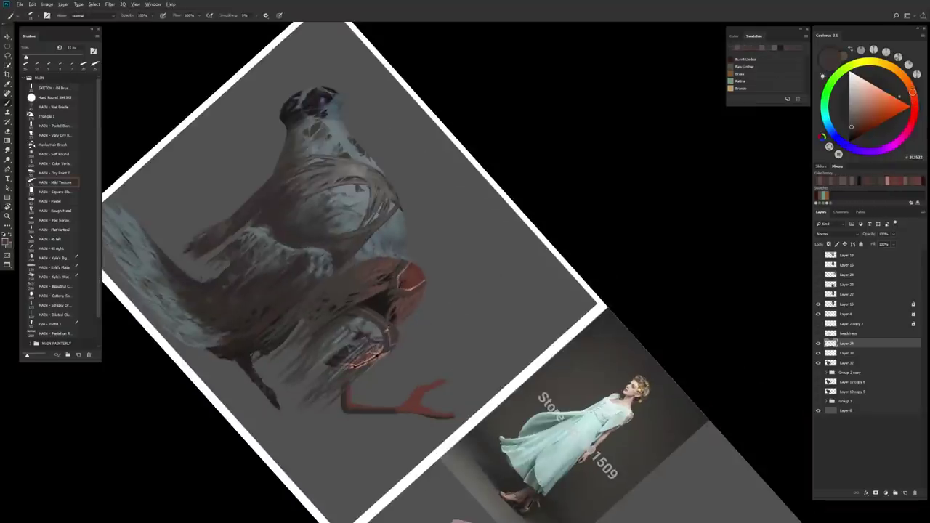
pyautogui.keyDown('alt'); pyautogui.click(386, 320); pyautogui.keyUp('alt')
pyautogui.keyDown('alt'); pyautogui.click(386, 319); pyautogui.keyUp('alt')
pyautogui.keyDown('alt'); pyautogui.click(386, 319); pyautogui.keyUp('alt')
pyautogui.keyDown('alt'); pyautogui.click(407, 284); pyautogui.keyUp('alt')
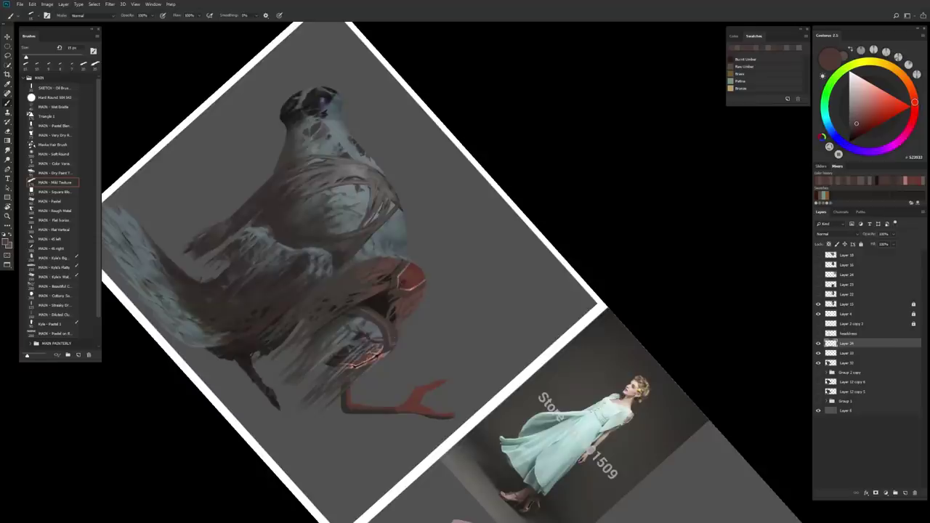
pyautogui.press('Escape')
pyautogui.scroll(3, 386, 327)
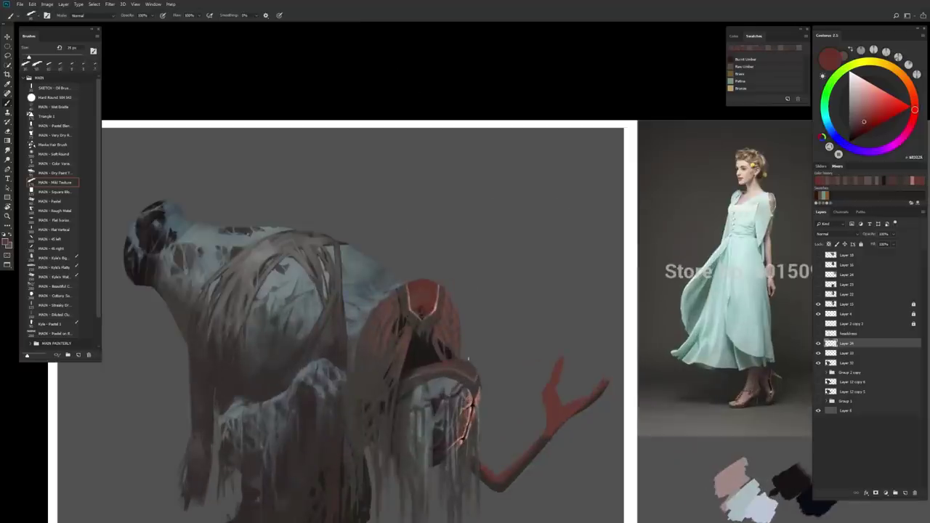
# Paint dark red, near-black and pink highlight accents on the hood at 8 to 25 px.
pyautogui.keyDown('alt'); pyautogui.click(457, 352); pyautogui.keyUp('alt')
pyautogui.keyDown('alt'); pyautogui.click(440, 362); pyautogui.keyUp('alt')
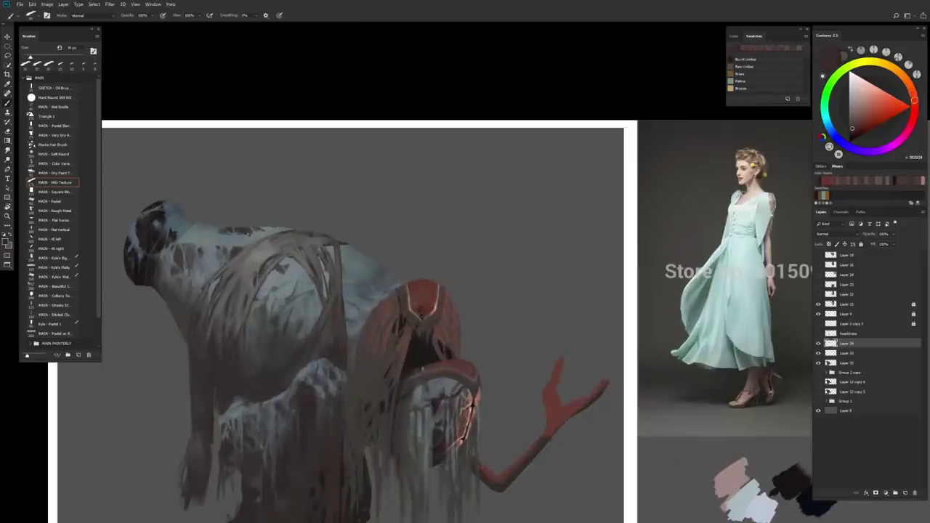
pyautogui.keyDown('alt'); pyautogui.click(425, 361); pyautogui.keyUp('alt')
pyautogui.keyDown('alt'); pyautogui.click(418, 361); pyautogui.keyUp('alt')
pyautogui.keyDown('alt'); pyautogui.click(478, 398); pyautogui.keyUp('alt')
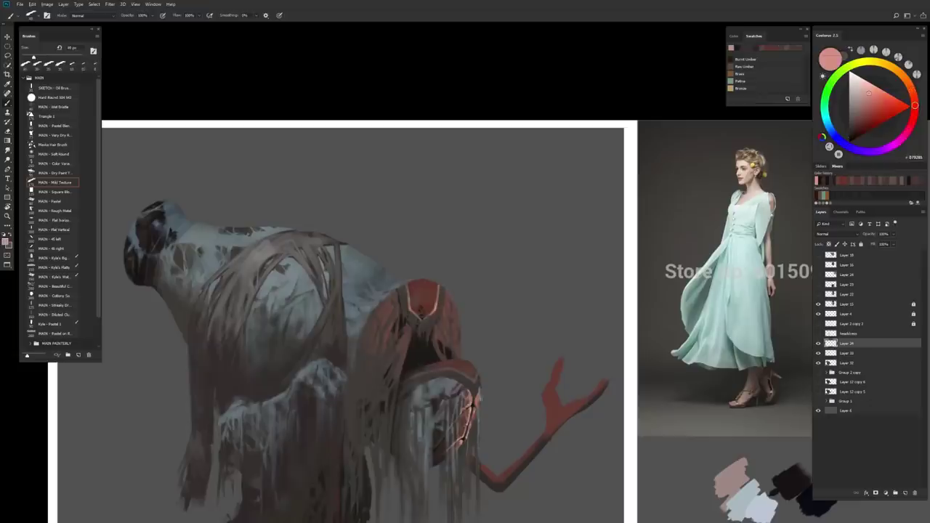
pyautogui.press('[')
pyautogui.press('[')
pyautogui.press('[')
pyautogui.keyDown('alt'); pyautogui.click(472, 372); pyautogui.keyUp('alt')
pyautogui.press(']')
pyautogui.press(']')
pyautogui.press(']')
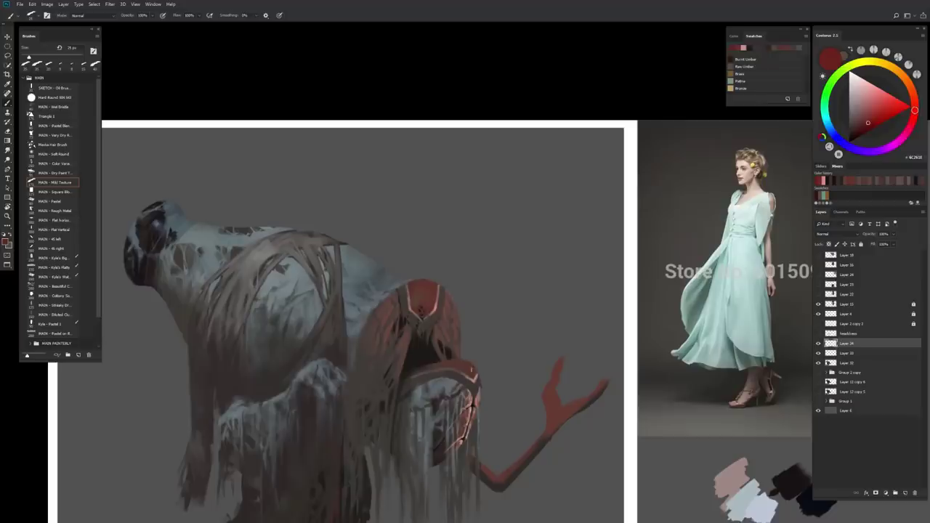
# Brush greyish mauve at 45 px, hide the headdress layer, and add a new empty layer.
pyautogui.click(871, 124)
pyautogui.press('[')
pyautogui.press('[')
pyautogui.keyDown('alt'); pyautogui.click(447, 298); pyautogui.keyUp('alt')
pyautogui.press(']')
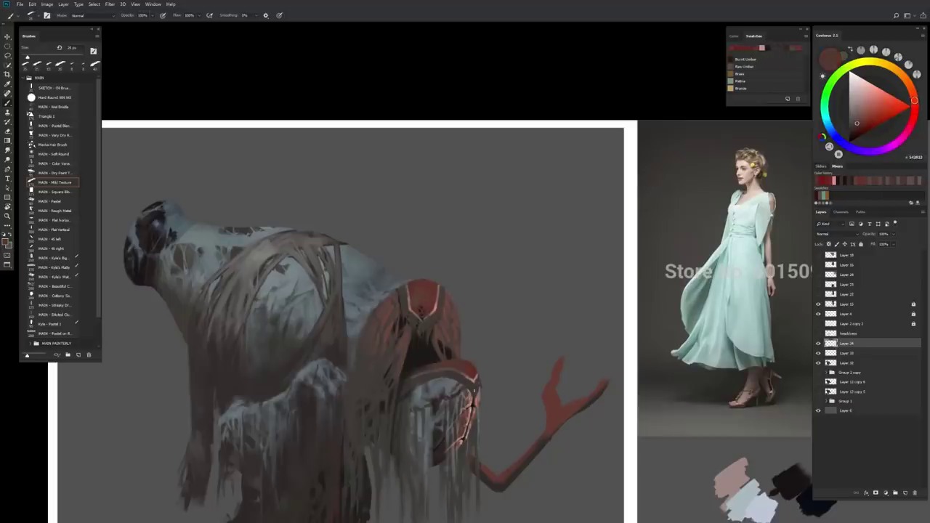
pyautogui.press(']')
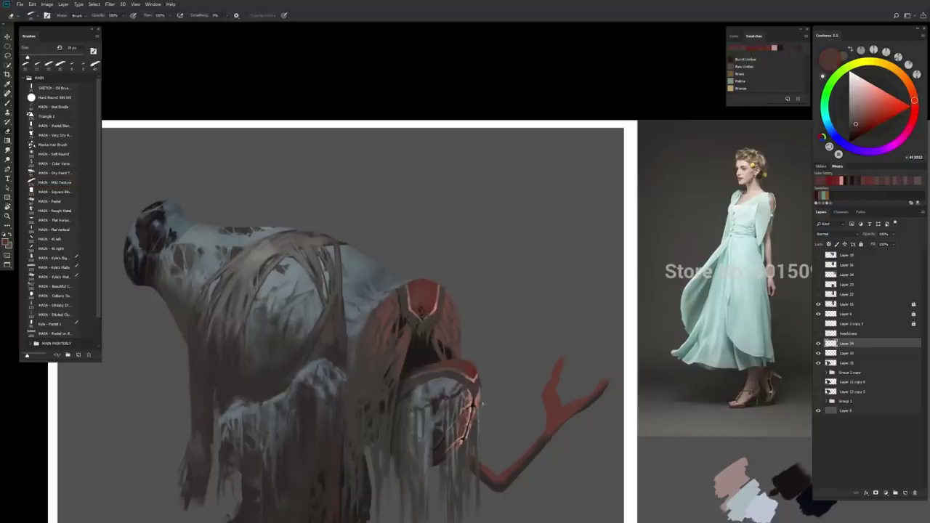
pyautogui.scroll(-3, 474, 369)
pyautogui.click(818, 335)
pyautogui.hotkey('ctrl', '+')
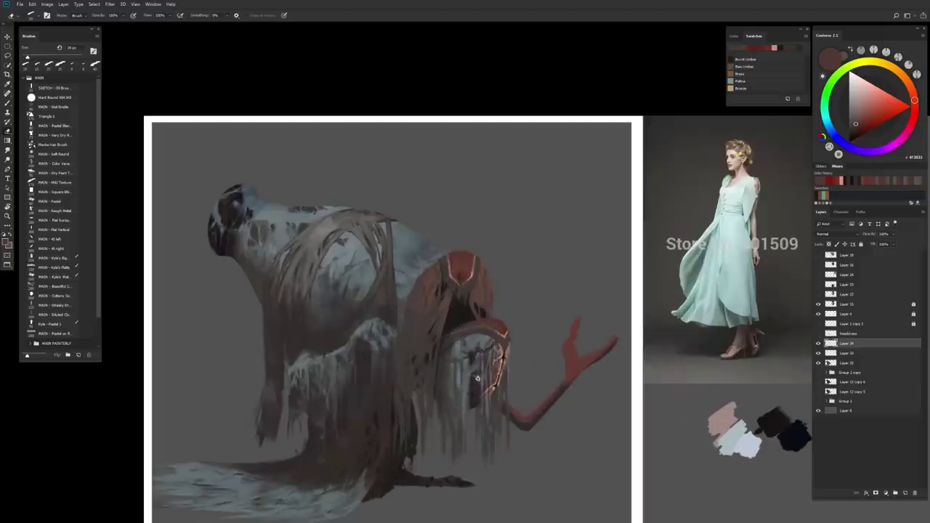
pyautogui.hotkey('ctrl', 'shift', 'alt', 'n')
# Delete the extra layer and dismiss the history eraser error.
pyautogui.press('.')
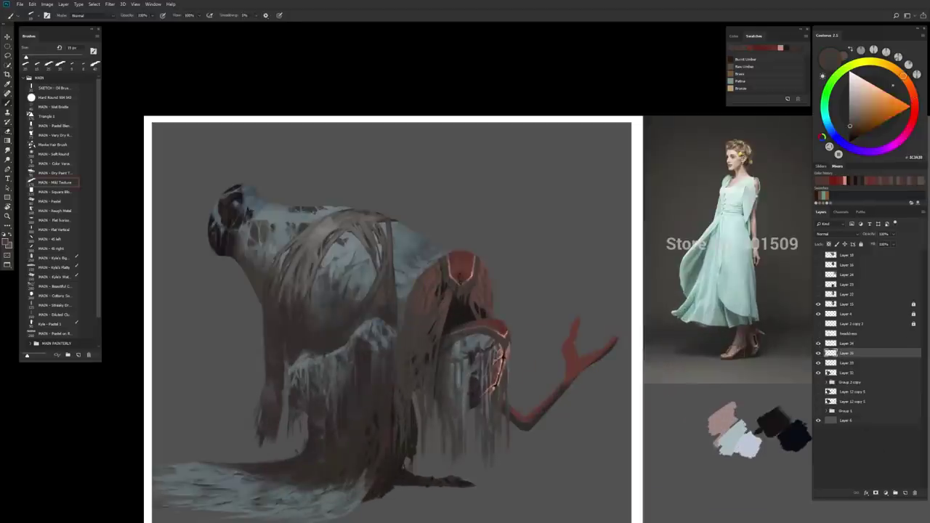
pyautogui.keyDown('alt'); pyautogui.click(483, 333); pyautogui.keyUp('alt')
pyautogui.press('e')
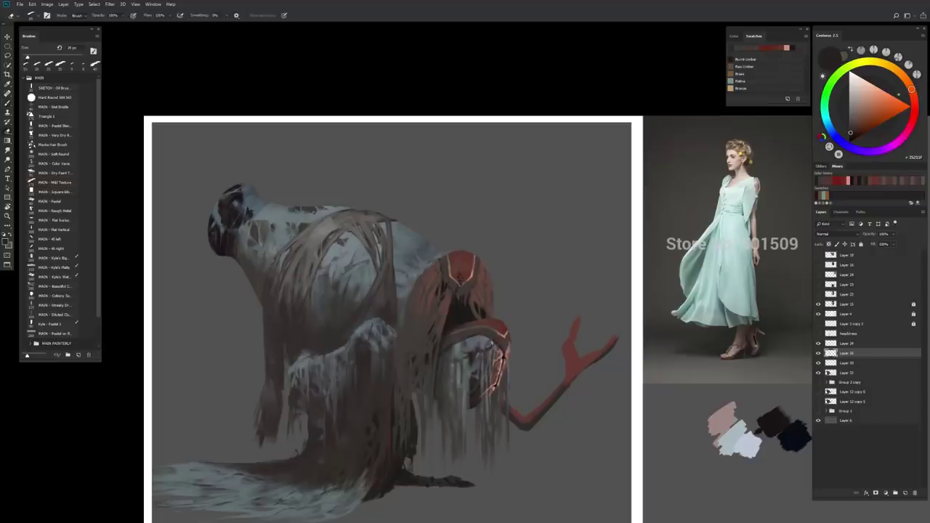
pyautogui.hotkey('ctrl', 'z')
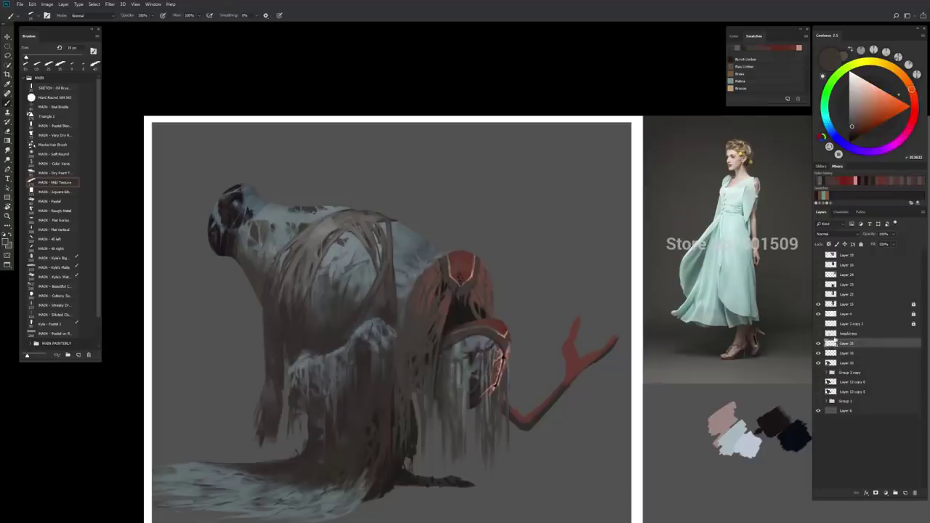
pyautogui.click(444, 351)
pyautogui.press('Return')
# Sample dark colours from the drapery with a 30 px brush, then pick a light pink.
pyautogui.press('b')
pyautogui.keyDown('alt'); pyautogui.click(444, 346); pyautogui.keyUp('alt')
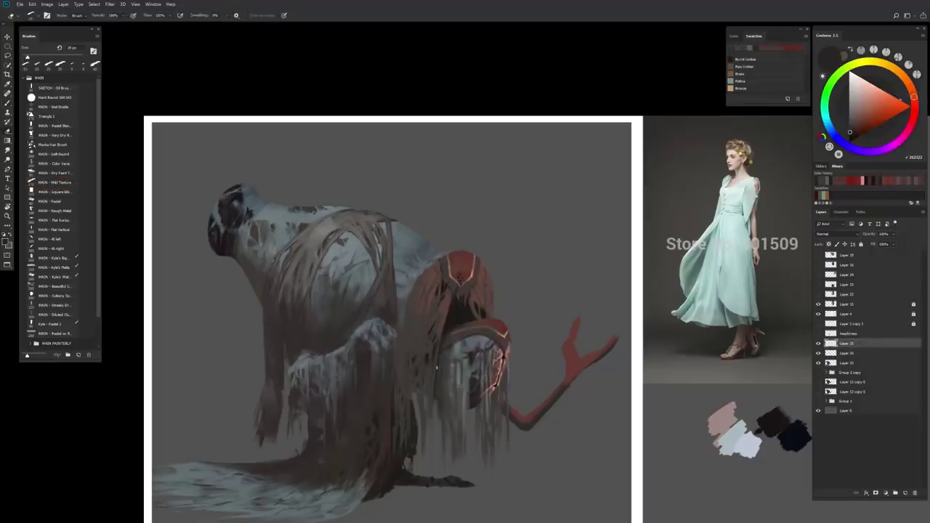
pyautogui.keyDown('alt'); pyautogui.click(440, 355); pyautogui.keyUp('alt')
pyautogui.press(']')
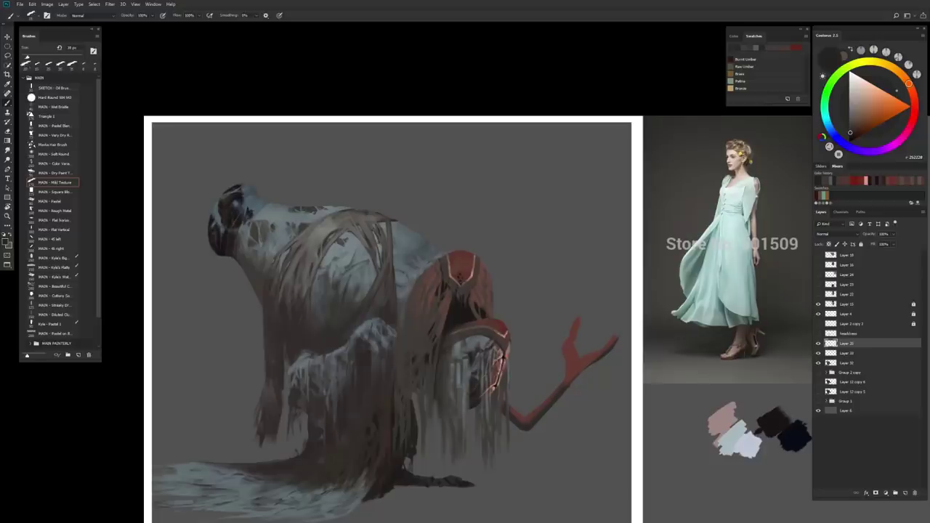
pyautogui.keyDown('alt'); pyautogui.click(447, 339); pyautogui.keyUp('alt')
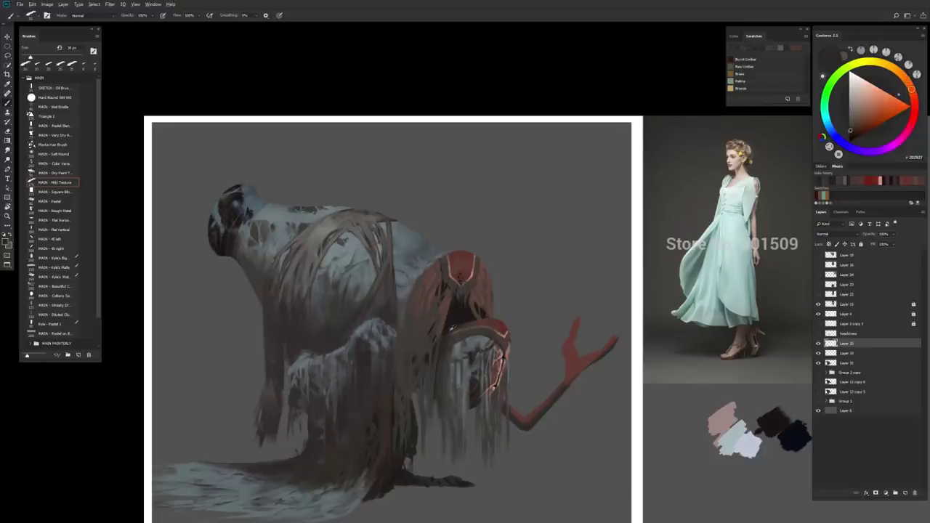
pyautogui.moveTo(850, 133); pyautogui.dragTo(851, 94)
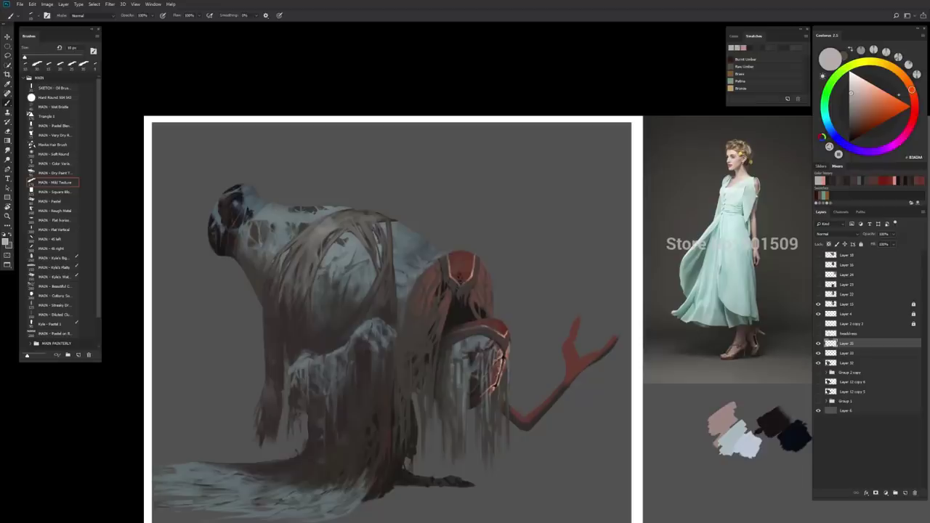
# Rotate, reset and re-zoom the view, then merge the layer down.
pyautogui.press('r')
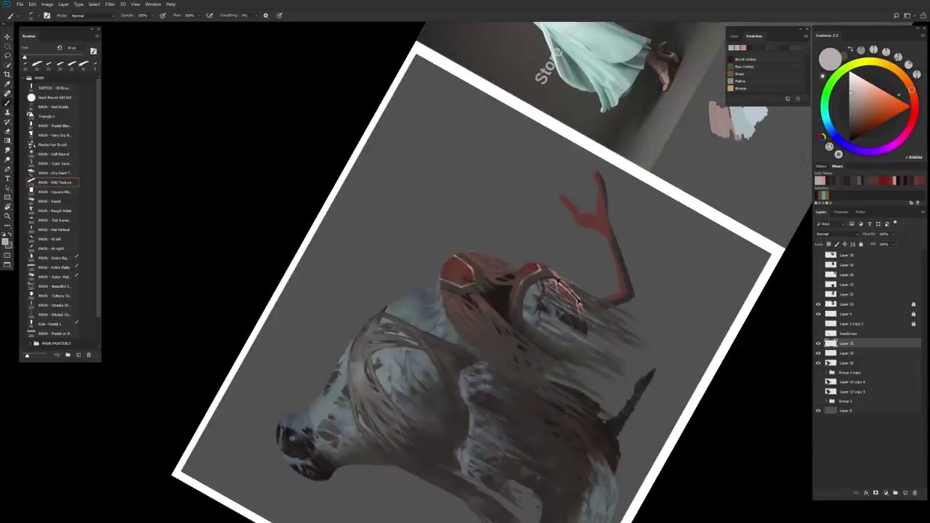
pyautogui.press('Escape')
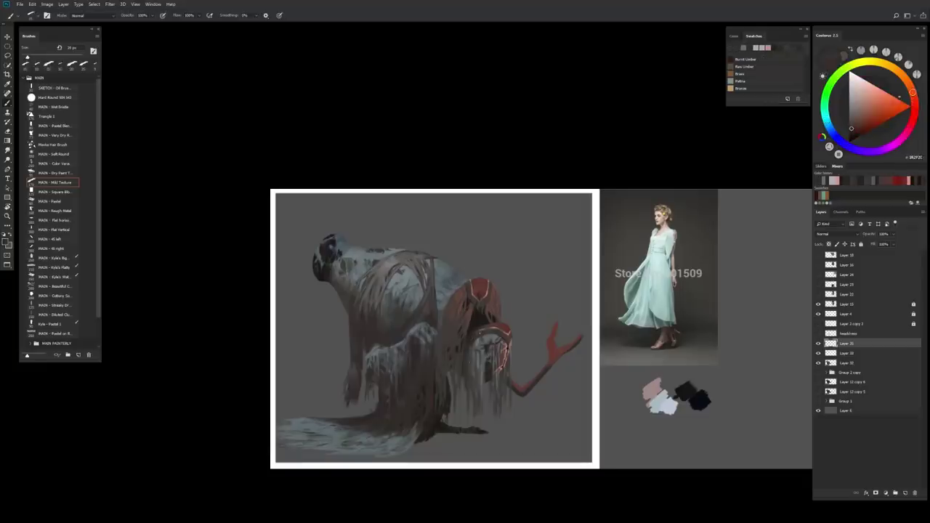
pyautogui.hotkey('ctrl', '+')
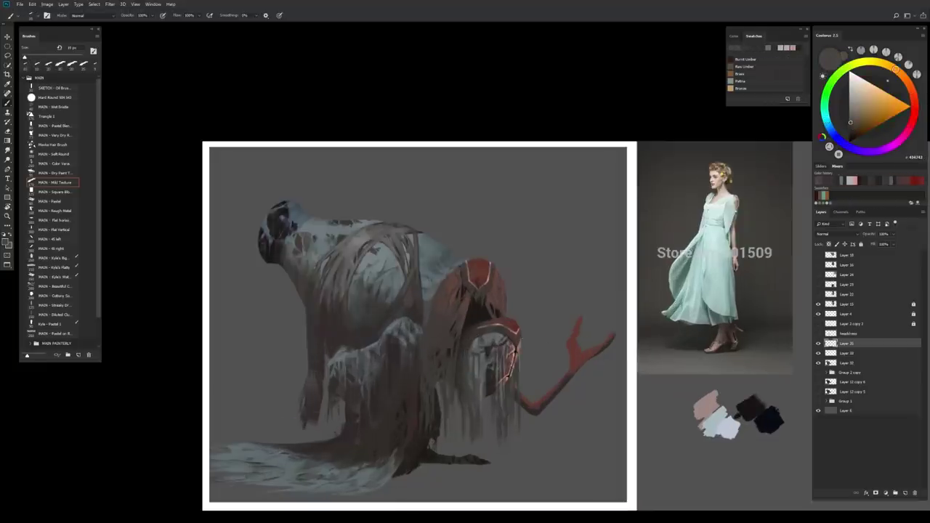
pyautogui.hotkey('ctrl', '-')
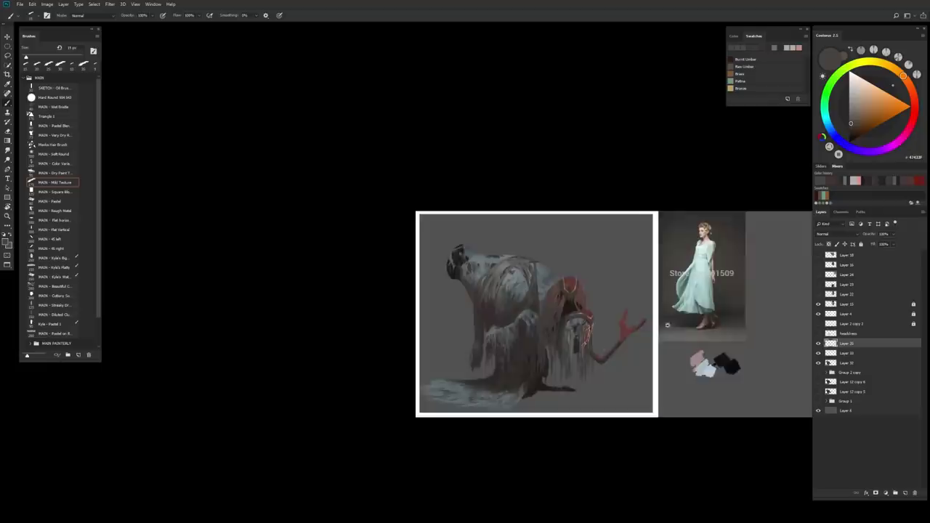
pyautogui.hotkey('ctrl', '+')
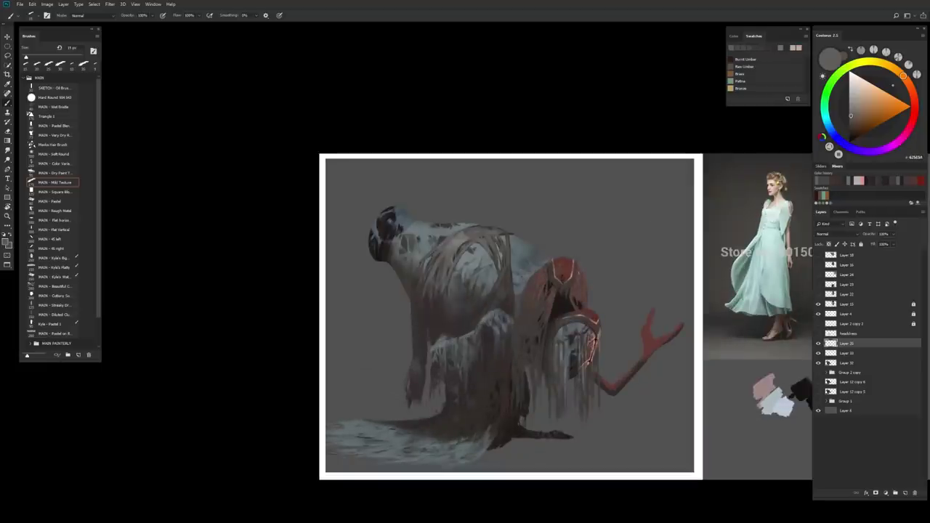
pyautogui.scroll(-1, 562, 347)
pyautogui.hotkey('ctrl', '0')
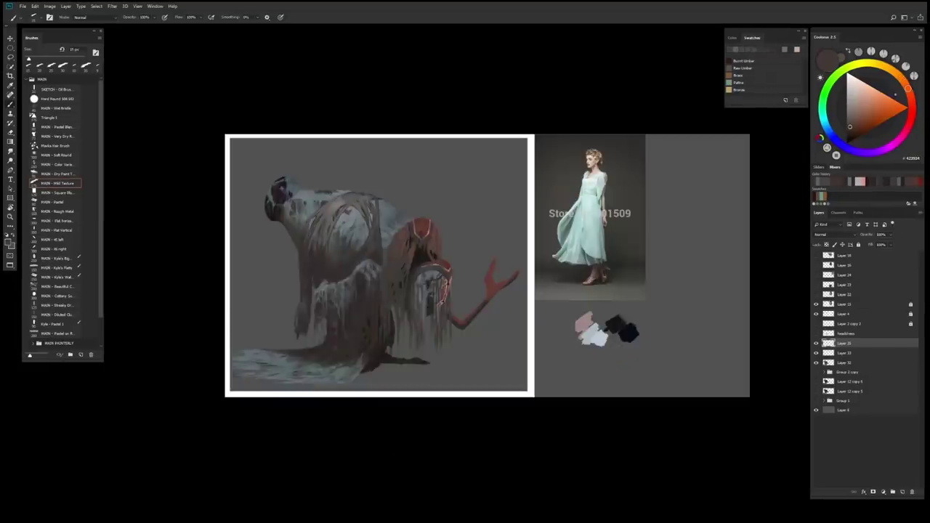
pyautogui.hotkey('ctrl', '+')
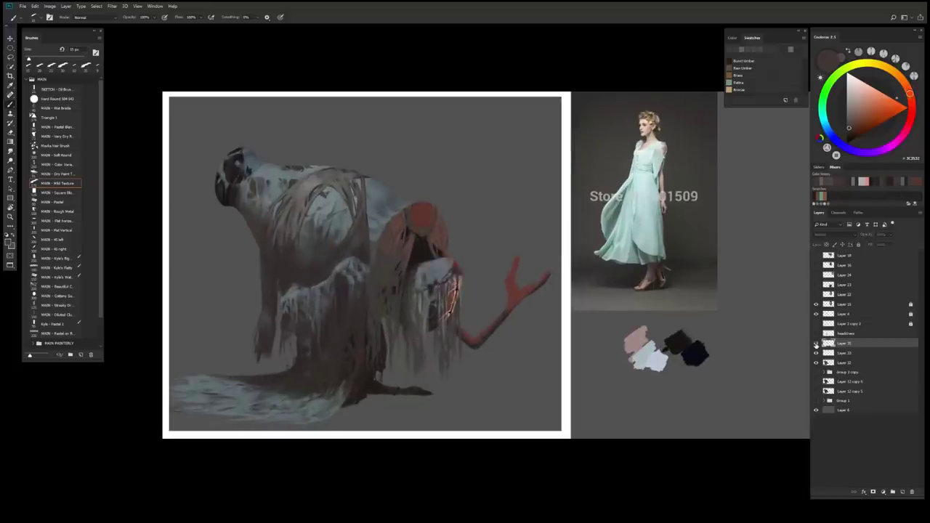
pyautogui.hotkey('ctrl', 'e')
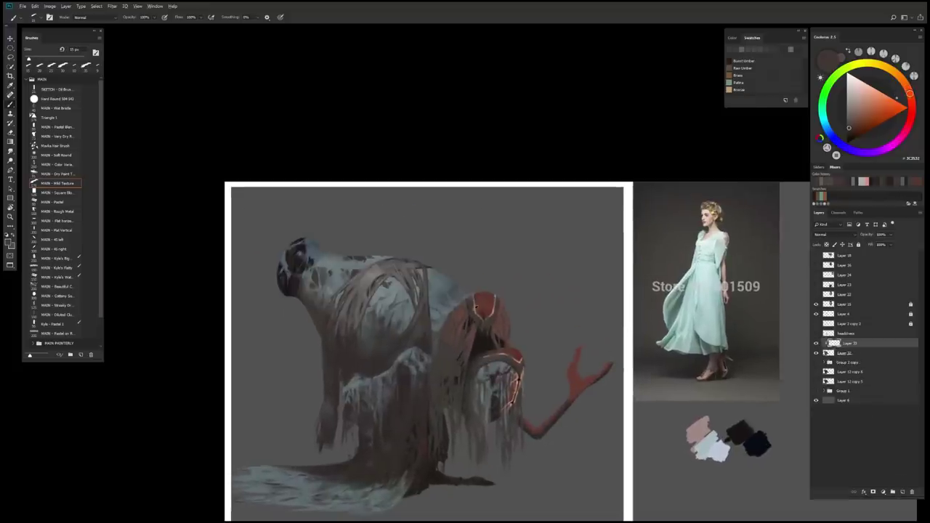
# Set the layer to Color blending and merge it into the layer below.
pyautogui.click(821, 235)
pyautogui.click(818, 404)
pyautogui.press(']')
pyautogui.press(']')
pyautogui.press(']')
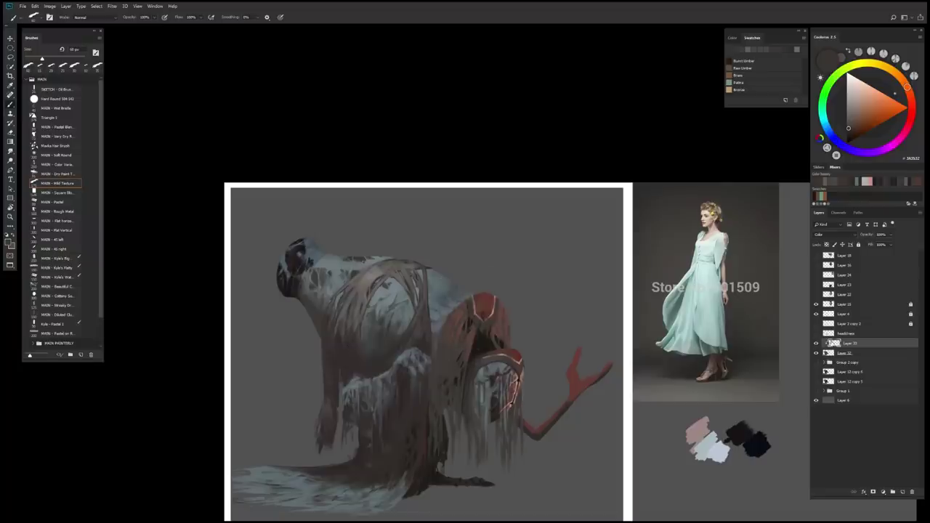
pyautogui.hotkey('ctrl', 'e')
# Sample background grey and dark tones, nudging the hue toward orange and resizing the brush.
pyautogui.click(847, 135)
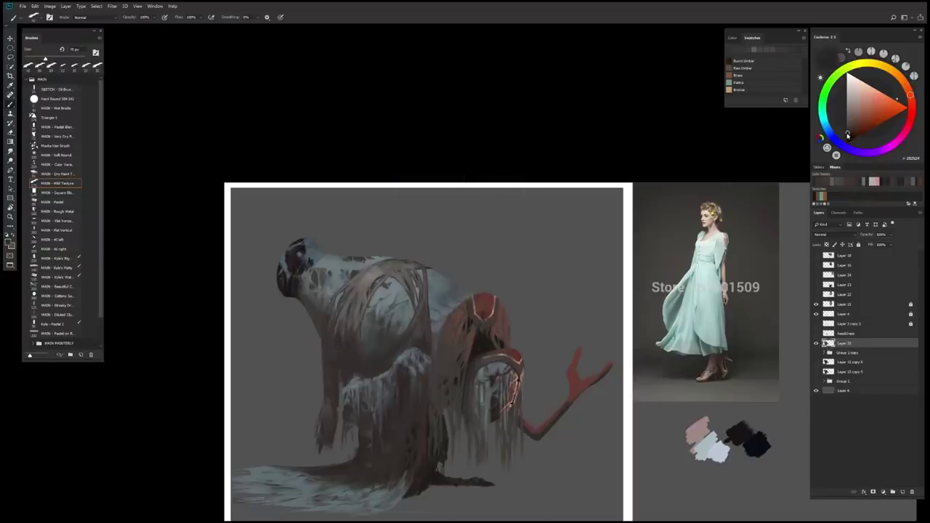
pyautogui.press('[')
pyautogui.press('[')
pyautogui.keyDown('alt'); pyautogui.click(339, 323); pyautogui.keyUp('alt')
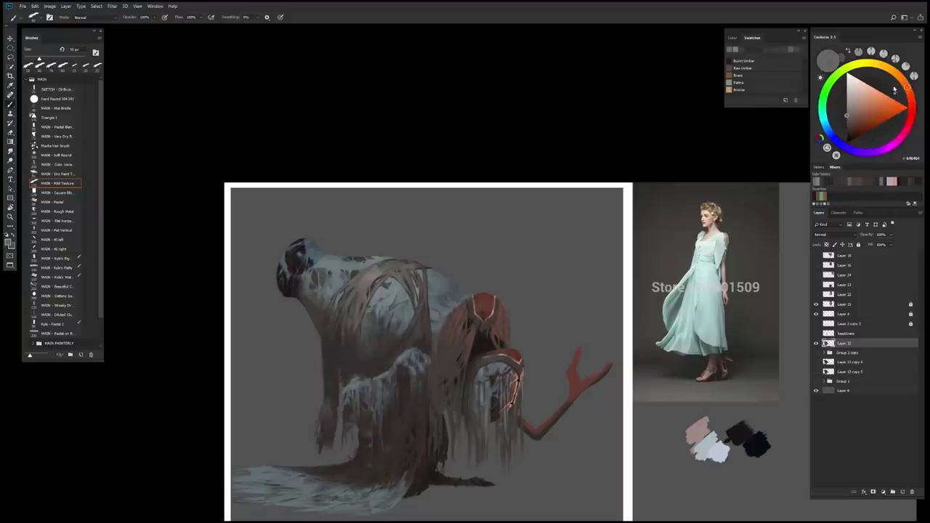
pyautogui.moveTo(894, 88); pyautogui.dragTo(890, 87)
pyautogui.press('[')
pyautogui.press('[')
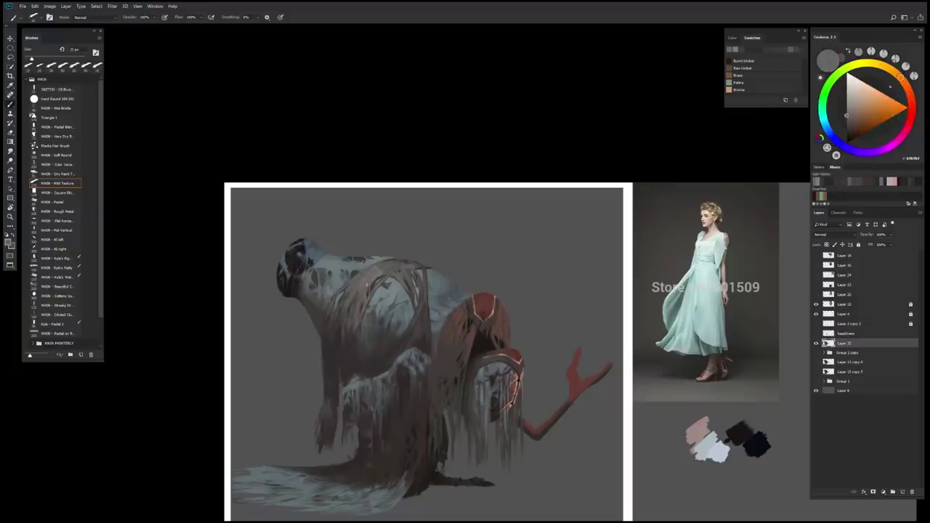
pyautogui.press('[')
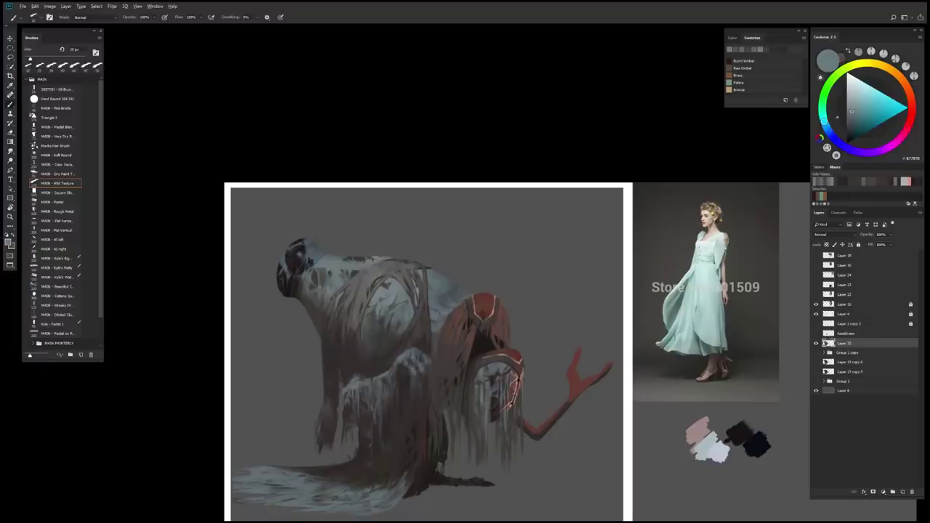
pyautogui.keyDown('alt'); pyautogui.click(350, 286); pyautogui.keyUp('alt')
pyautogui.press(']')
pyautogui.press(']')
pyautogui.press(']')
pyautogui.keyDown('alt'); pyautogui.click(335, 352); pyautogui.keyUp('alt')
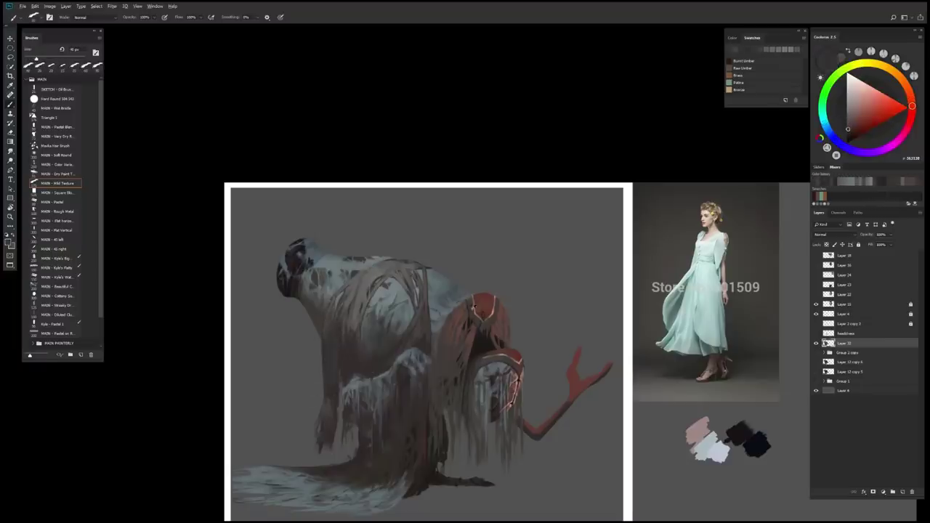
pyautogui.keyDown('alt'); pyautogui.click(327, 399); pyautogui.keyUp('alt')
pyautogui.press('e')
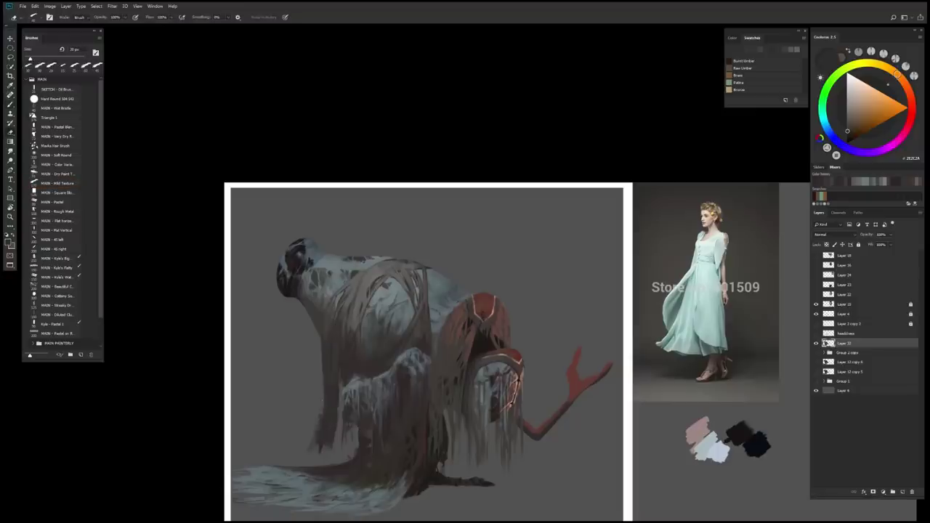
pyautogui.press('b')
# Sample dark and warm grey colours from the painting with a smaller brush.
pyautogui.keyDown('alt'); pyautogui.click(341, 333); pyautogui.keyUp('alt')
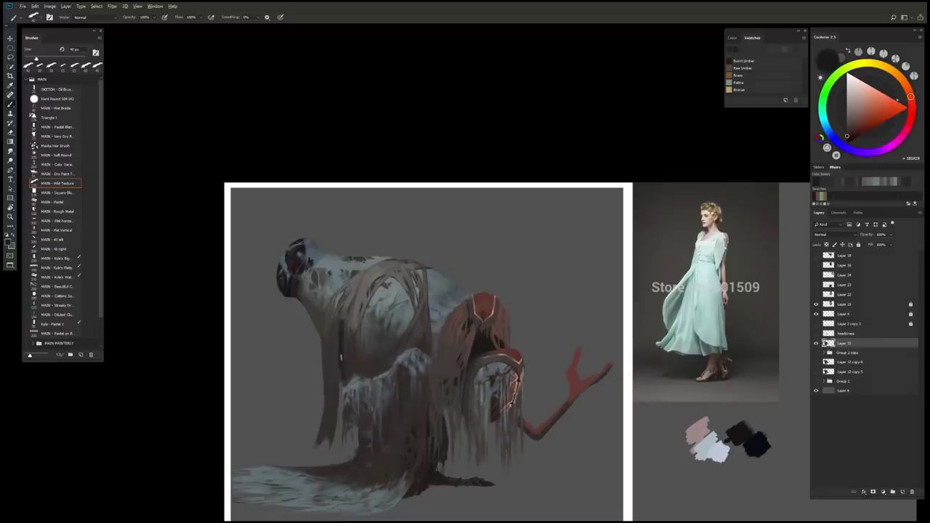
pyautogui.keyDown('alt'); pyautogui.click(341, 357); pyautogui.keyUp('alt')
pyautogui.keyDown('alt'); pyautogui.click(342, 356); pyautogui.keyUp('alt')
pyautogui.keyDown('alt'); pyautogui.click(342, 342); pyautogui.keyUp('alt')
pyautogui.keyDown('alt'); pyautogui.click(343, 321); pyautogui.keyUp('alt')
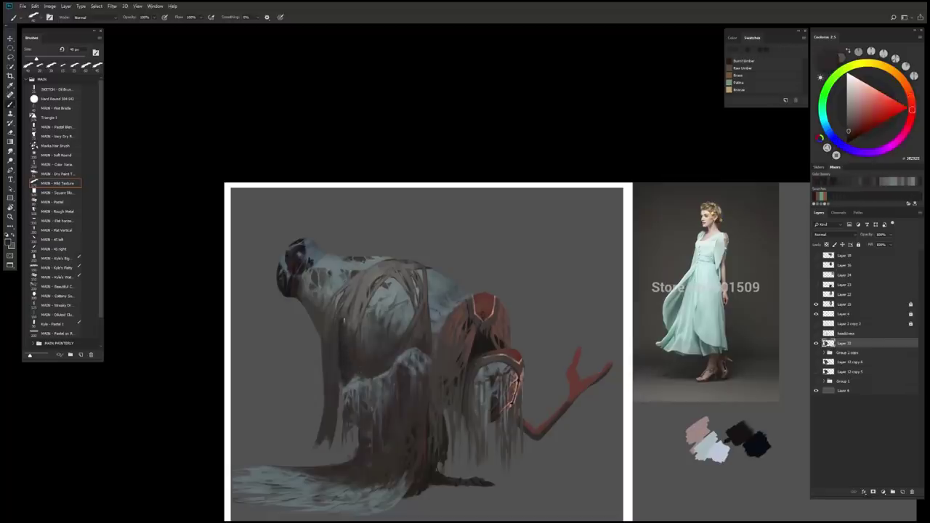
pyautogui.keyDown('alt'); pyautogui.click(343, 320); pyautogui.keyUp('alt')
pyautogui.press('[')
pyautogui.keyDown('alt'); pyautogui.click(341, 291); pyautogui.keyUp('alt')
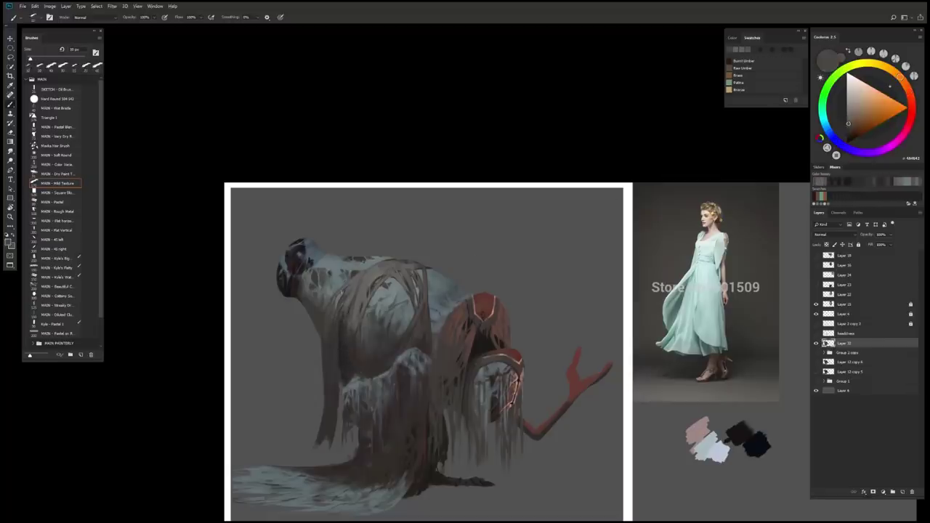
# Fine-tune a neutral grey, sample the hood's red, and add a new layer above Layer 20.
pyautogui.keyDown('alt'); pyautogui.click(505, 211); pyautogui.keyUp('alt')
pyautogui.keyDown('alt'); pyautogui.click(348, 287); pyautogui.keyUp('alt')
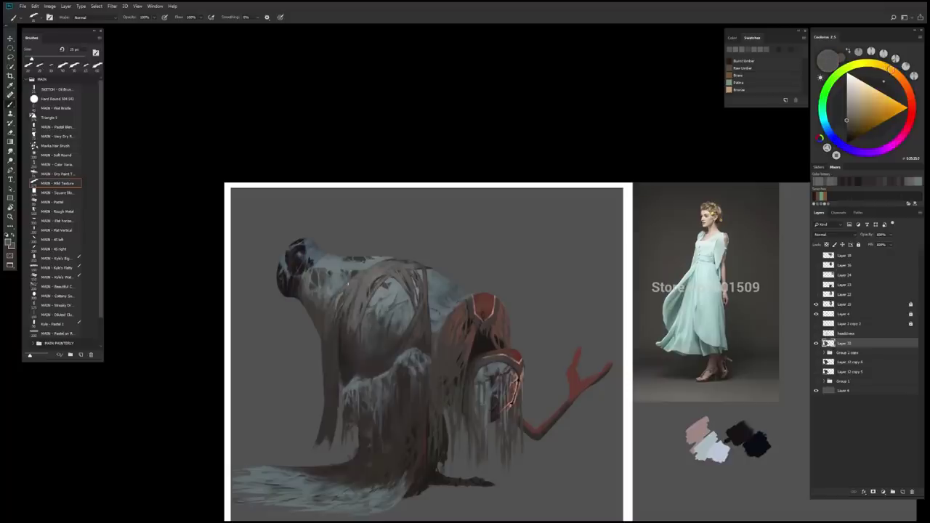
pyautogui.press('[')
pyautogui.press('[')
pyautogui.keyDown('alt'); pyautogui.click(333, 314); pyautogui.keyUp('alt')
pyautogui.keyDown('alt'); pyautogui.click(342, 305); pyautogui.keyUp('alt')
pyautogui.keyDown('alt'); pyautogui.click(356, 291); pyautogui.keyUp('alt')
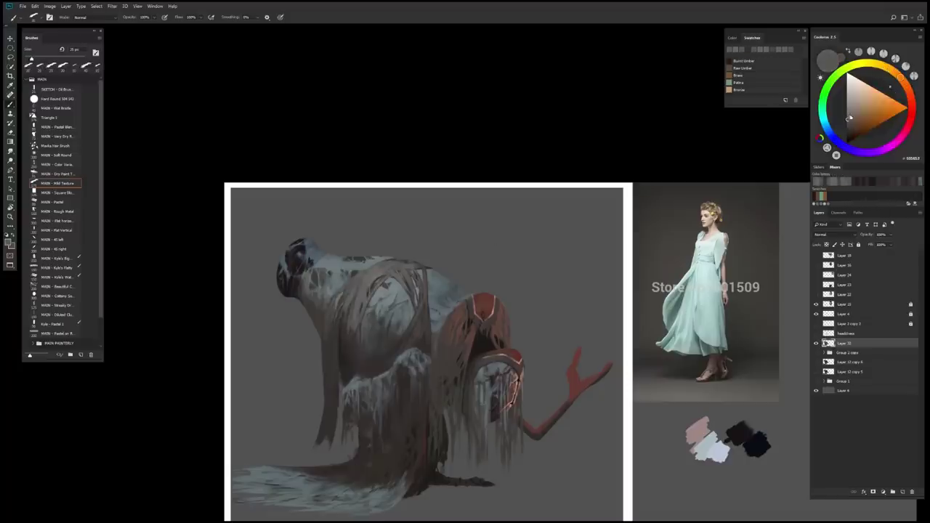
pyautogui.keyDown('alt'); pyautogui.click(371, 278); pyautogui.keyUp('alt')
pyautogui.press(']')
pyautogui.keyDown('alt'); pyautogui.click(486, 310); pyautogui.keyUp('alt')
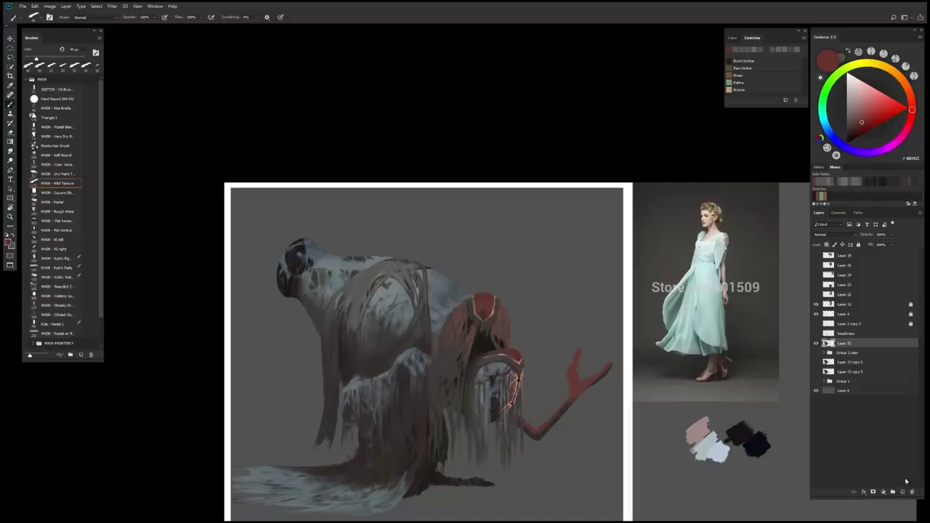
pyautogui.hotkey('ctrl', 'shift', 'alt', 'n')
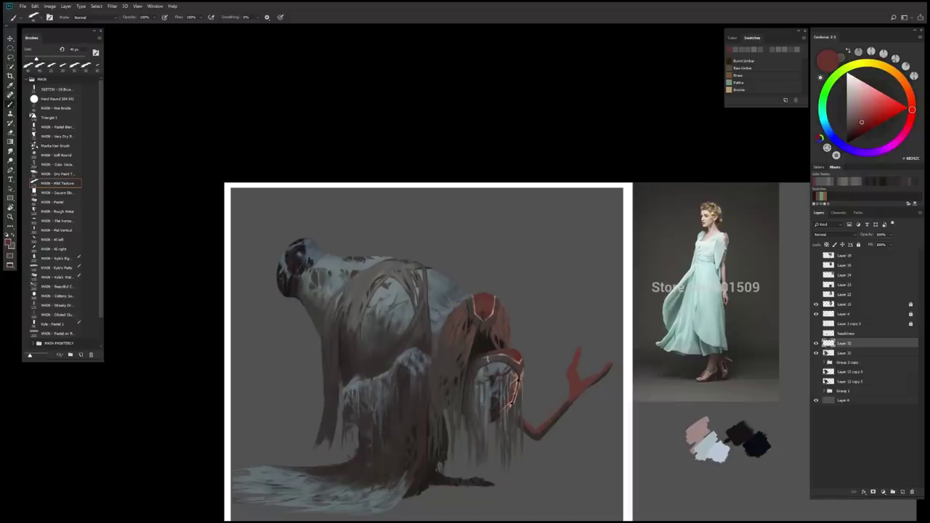
# Paint dark red strokes across the creature's back and mirror the view to check.
pyautogui.keyDown('alt'); pyautogui.click(370, 270); pyautogui.keyUp('alt')
pyautogui.moveTo(371, 271); pyautogui.dragTo(359, 309)
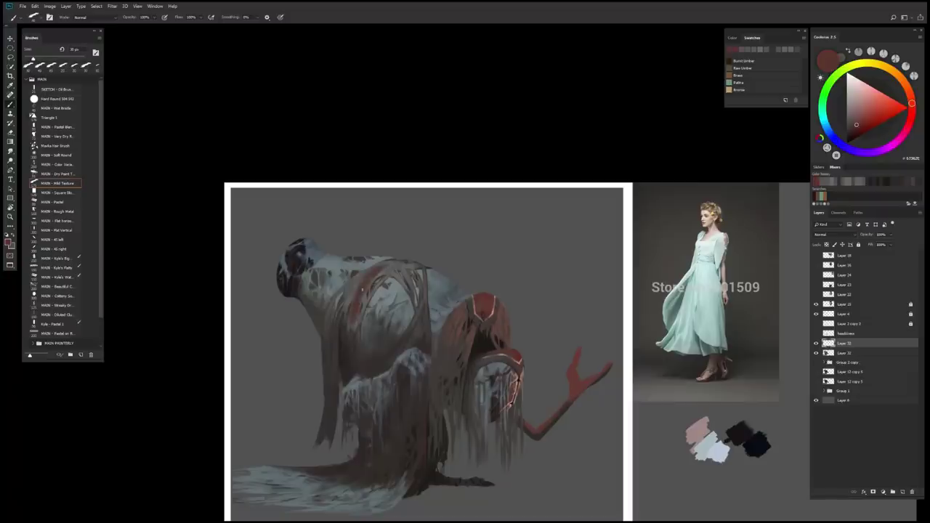
pyautogui.keyDown('alt'); pyautogui.click(360, 286); pyautogui.keyUp('alt')
pyautogui.scroll(-2, 432, 390)
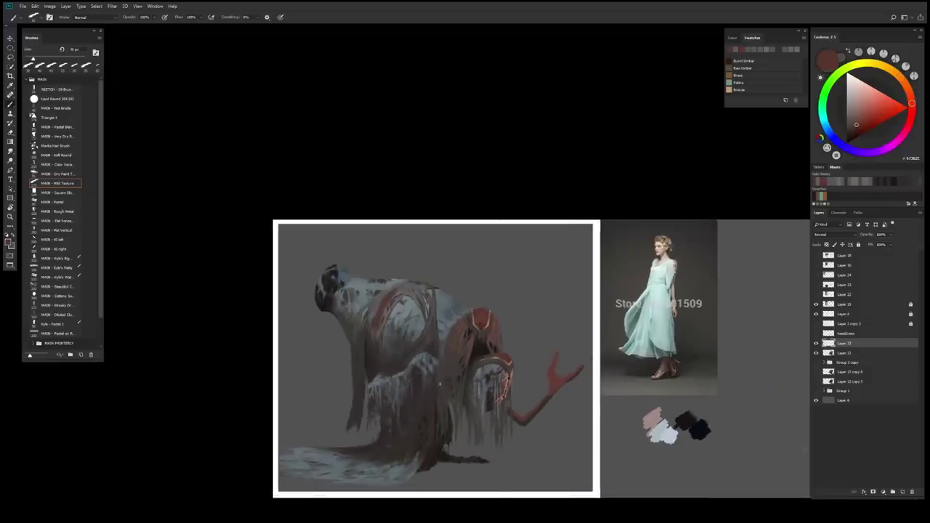
pyautogui.hotkey('ctrl', 'shift', 'h')
pyautogui.scroll(2, 438, 383)
# Sample red-brown tones from the back, paint a short light stroke, and shrink the brush to 15 px.
pyautogui.keyDown('alt'); pyautogui.click(498, 340); pyautogui.keyUp('alt')
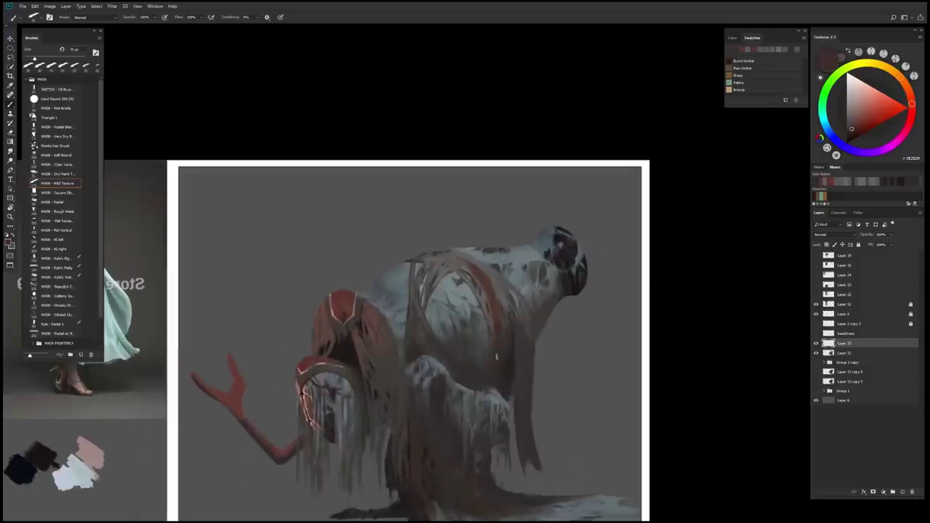
pyautogui.keyDown('alt'); pyautogui.click(463, 286); pyautogui.keyUp('alt')
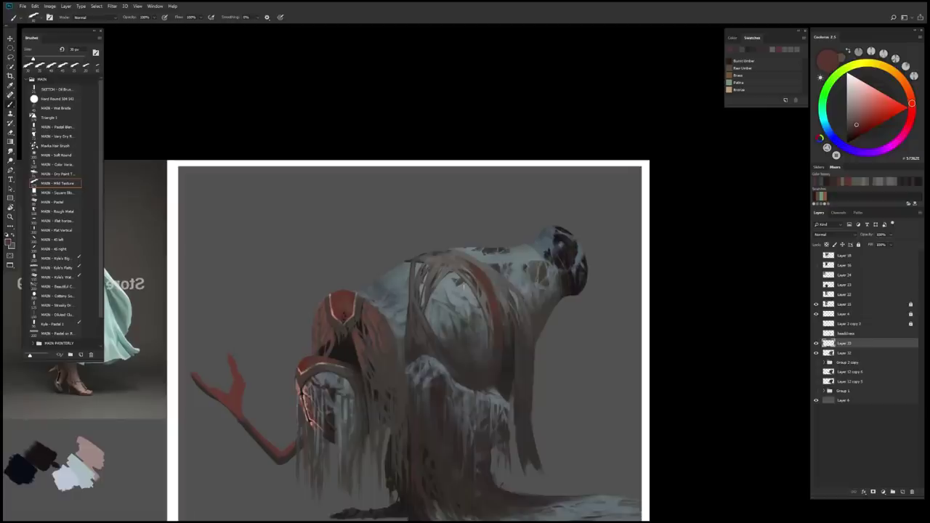
pyautogui.keyDown('alt'); pyautogui.click(496, 293); pyautogui.keyUp('alt')
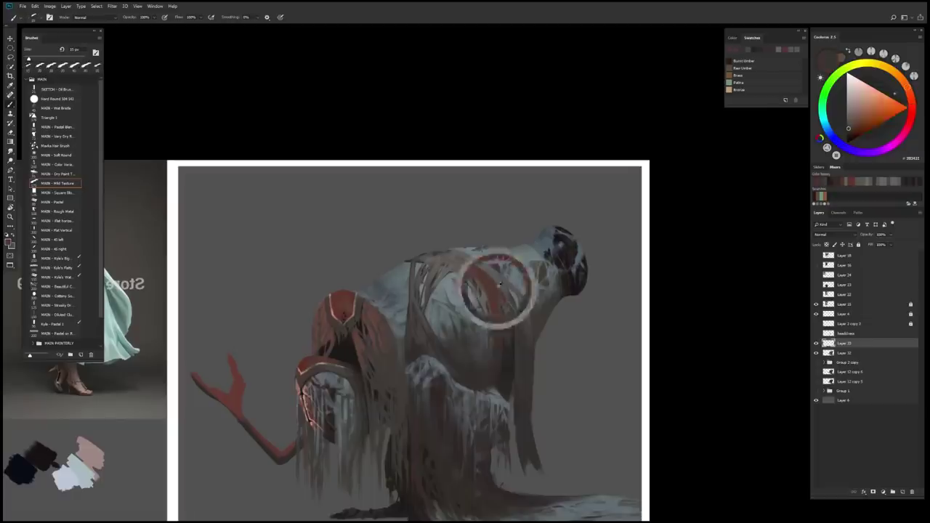
pyautogui.keyDown('alt'); pyautogui.click(518, 316); pyautogui.keyUp('alt')
pyautogui.moveTo(518, 312); pyautogui.dragTo(517, 350)
pyautogui.keyDown('alt'); pyautogui.click(522, 340); pyautogui.keyUp('alt')
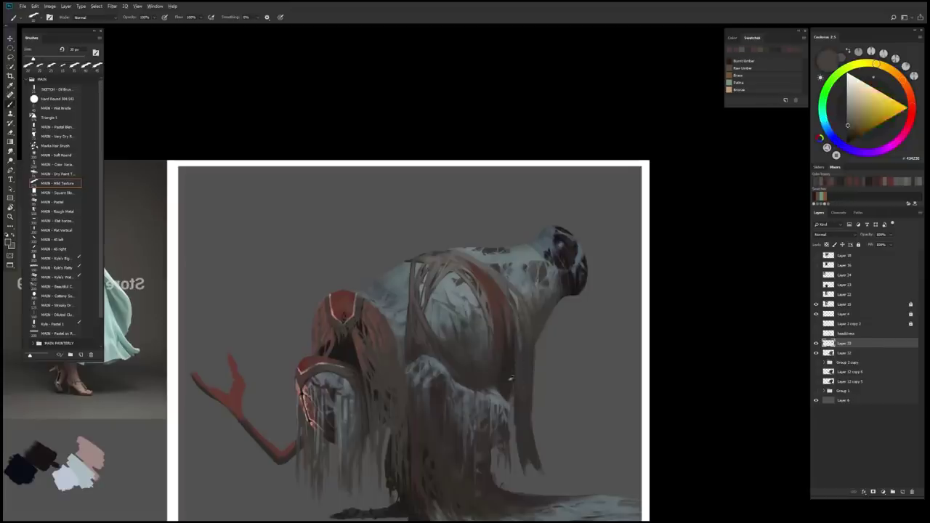
pyautogui.keyDown('alt'); pyautogui.click(511, 369); pyautogui.keyUp('alt')
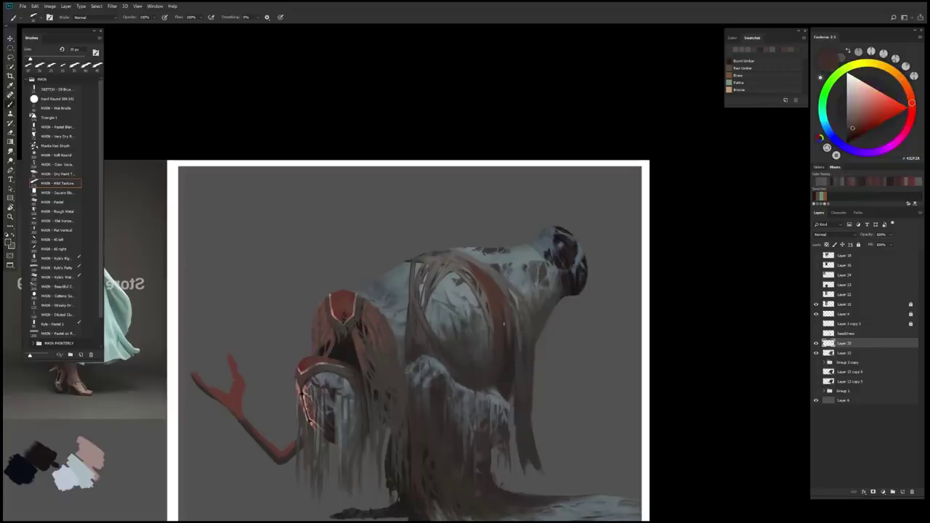
pyautogui.keyDown('alt'); pyautogui.click(499, 318); pyautogui.keyUp('alt')
pyautogui.press('[')
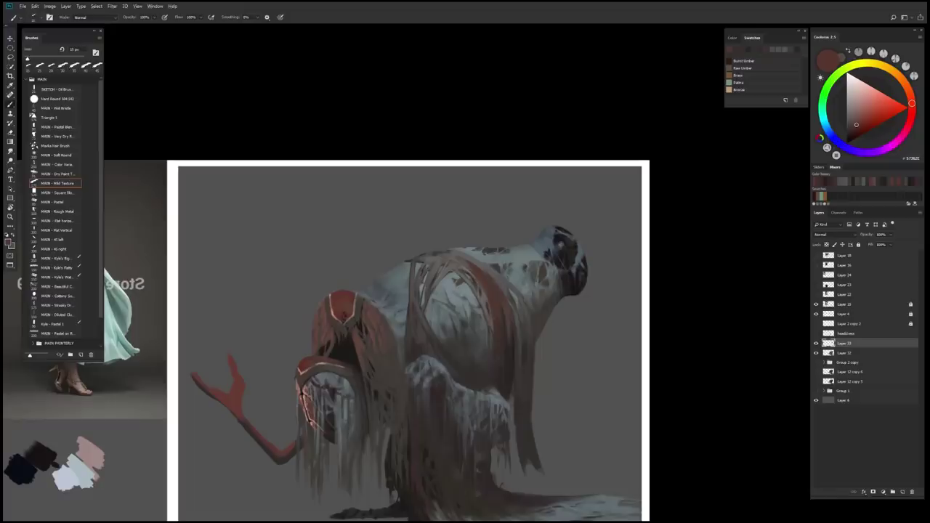
# Flip the view back and forth while sampling red-brown, veil grey-blue and strap colours.
pyautogui.press('h')
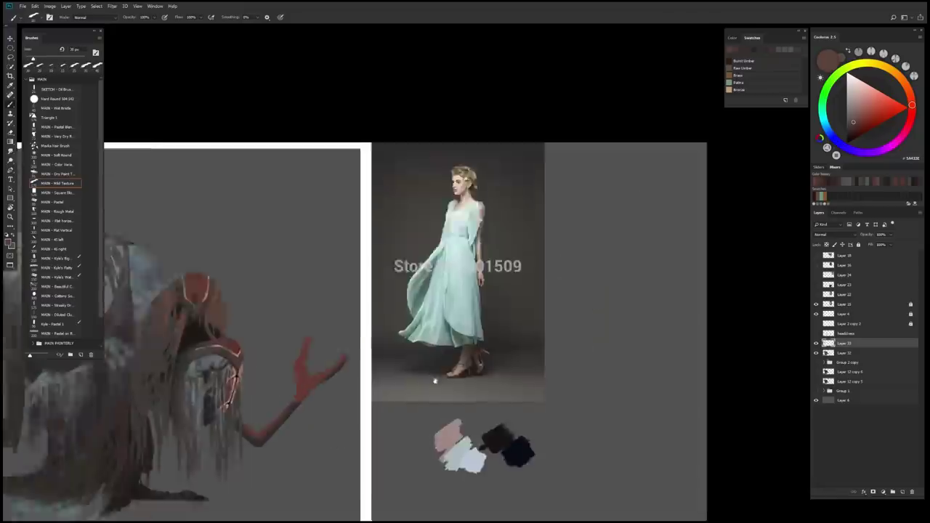
pyautogui.hotkey('ctrl', '-')
pyautogui.press('h')
pyautogui.keyDown('alt'); pyautogui.click(450, 278); pyautogui.keyUp('alt')
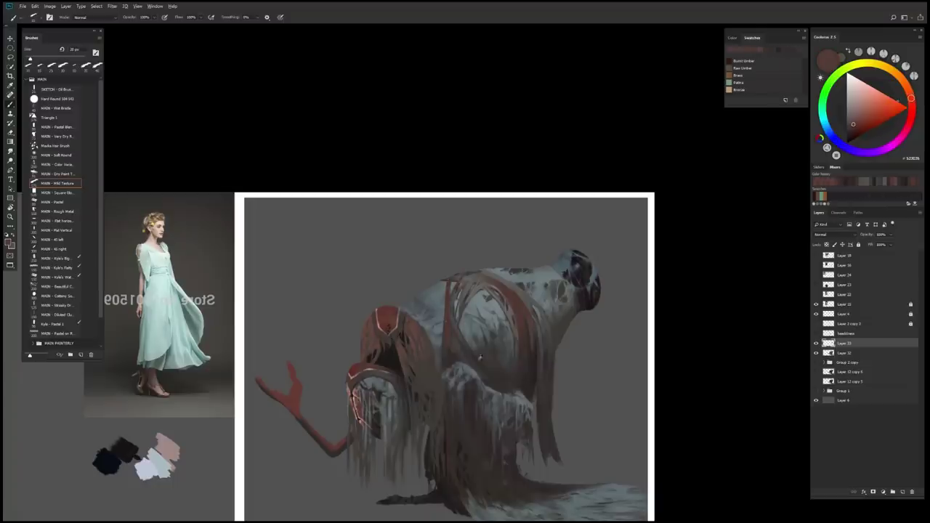
pyautogui.keyDown('alt'); pyautogui.click(452, 320); pyautogui.keyUp('alt')
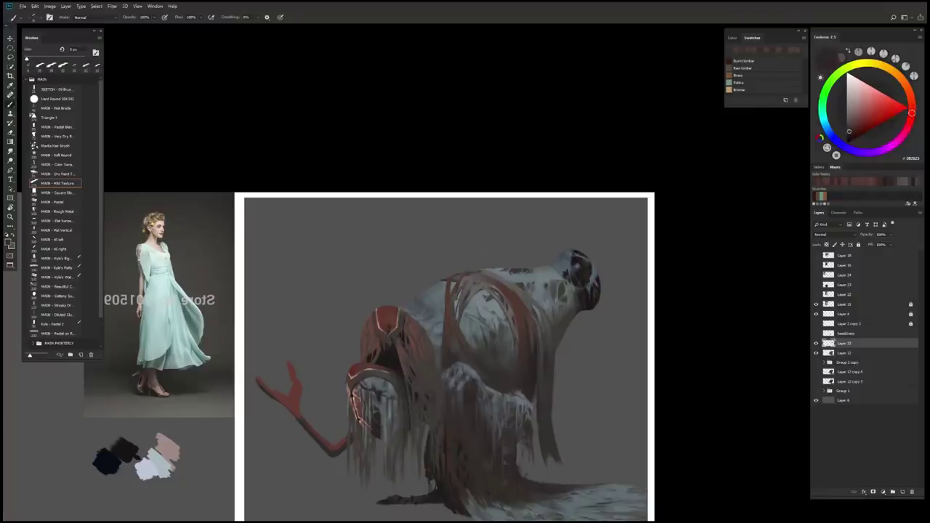
pyautogui.keyDown('alt'); pyautogui.click(454, 304); pyautogui.keyUp('alt')
pyautogui.keyDown('alt'); pyautogui.click(460, 311); pyautogui.keyUp('alt')
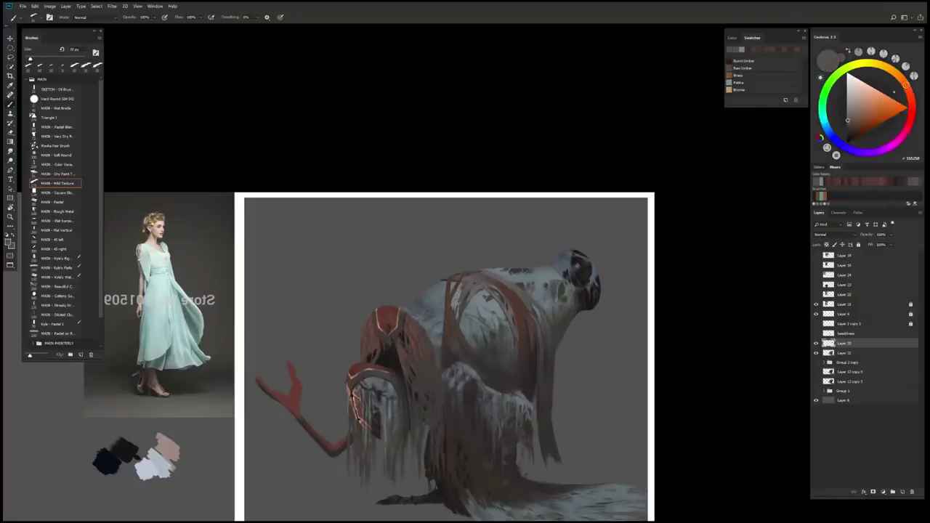
pyautogui.keyDown('alt'); pyautogui.click(458, 319); pyautogui.keyUp('alt')
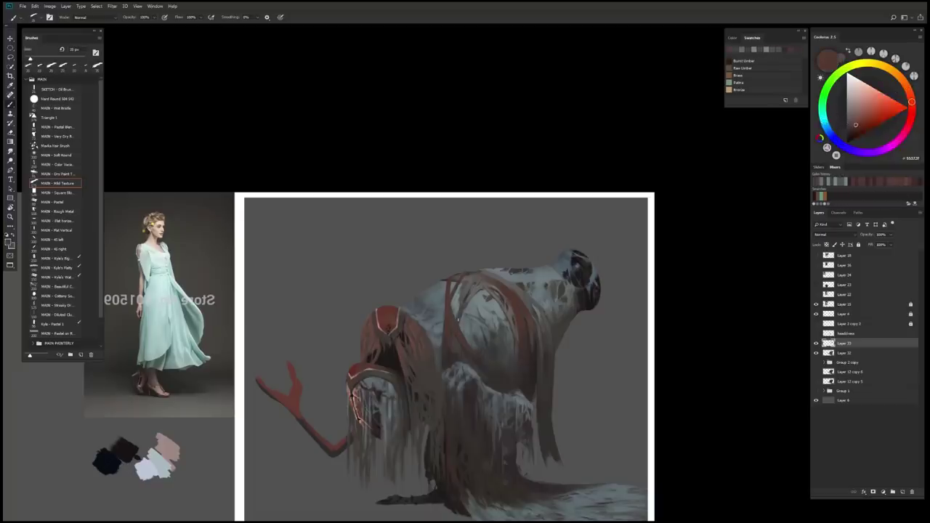
pyautogui.keyDown('alt'); pyautogui.click(472, 279); pyautogui.keyUp('alt')
# Flip the view, sample greys and dark reds, and paint a thin dark line on the back.
pyautogui.press('h')
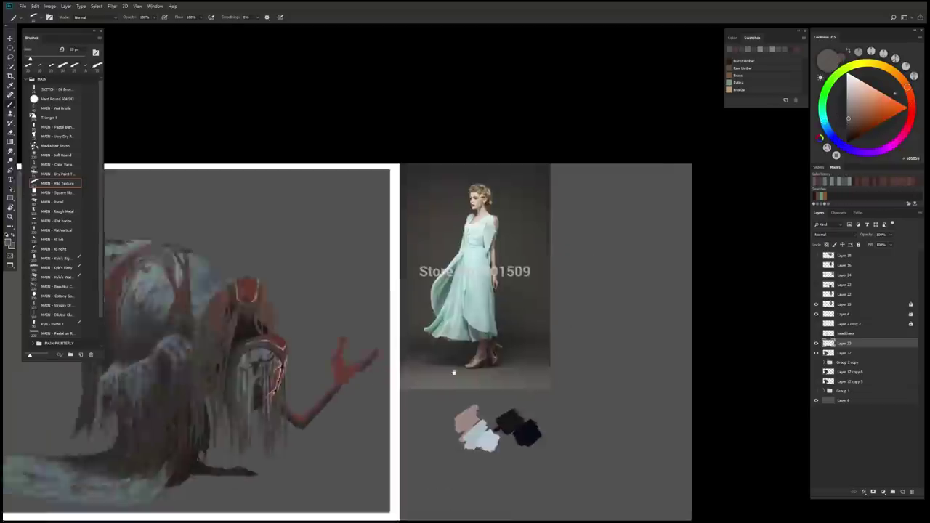
pyautogui.keyDown('alt'); pyautogui.click(388, 257); pyautogui.keyUp('alt')
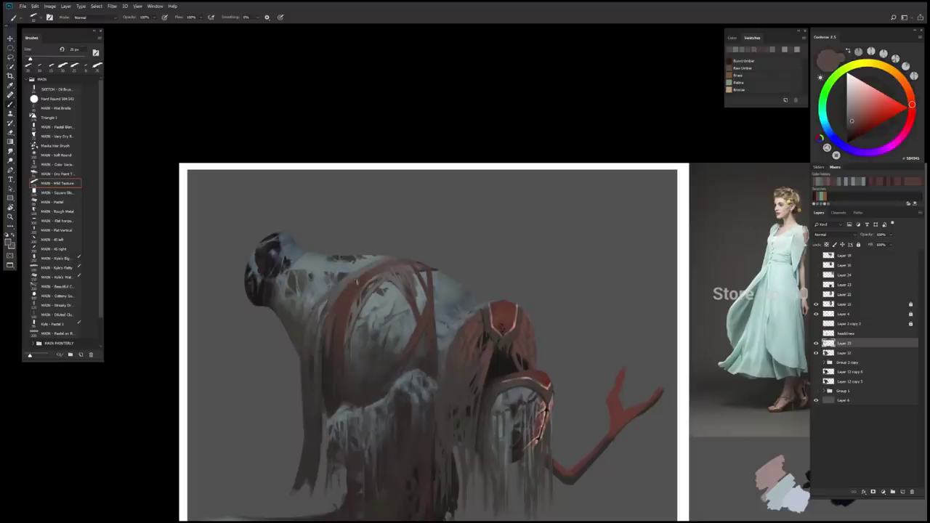
pyautogui.keyDown('alt'); pyautogui.click(325, 315); pyautogui.keyUp('alt')
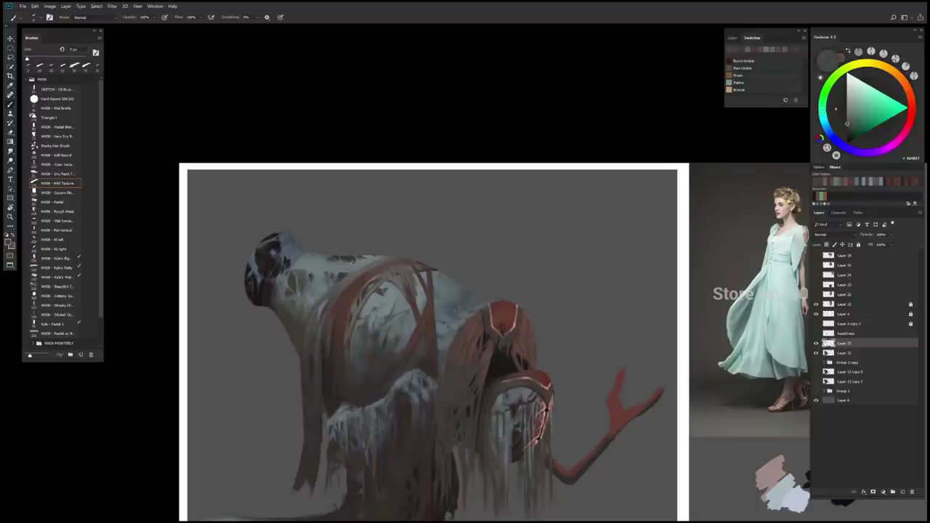
pyautogui.keyDown('alt'); pyautogui.click(318, 416); pyautogui.keyUp('alt')
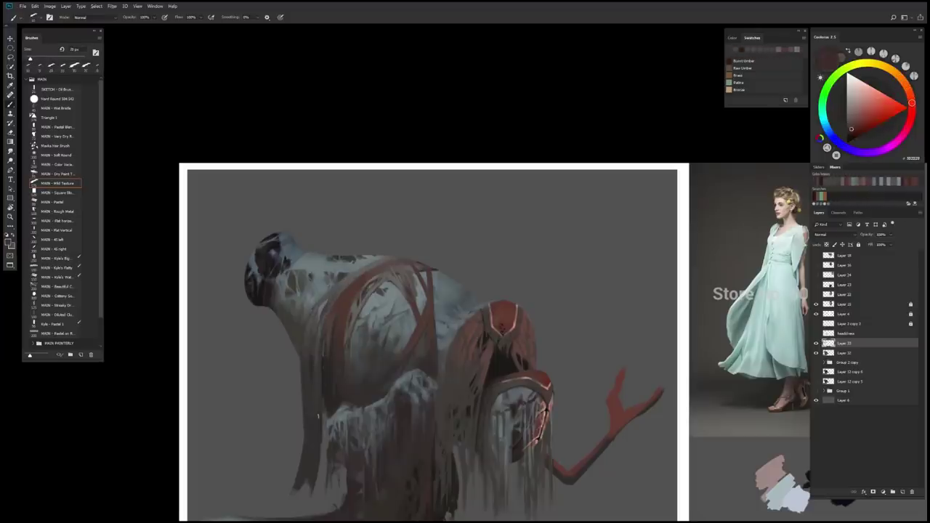
pyautogui.keyDown('alt'); pyautogui.click(316, 354); pyautogui.keyUp('alt')
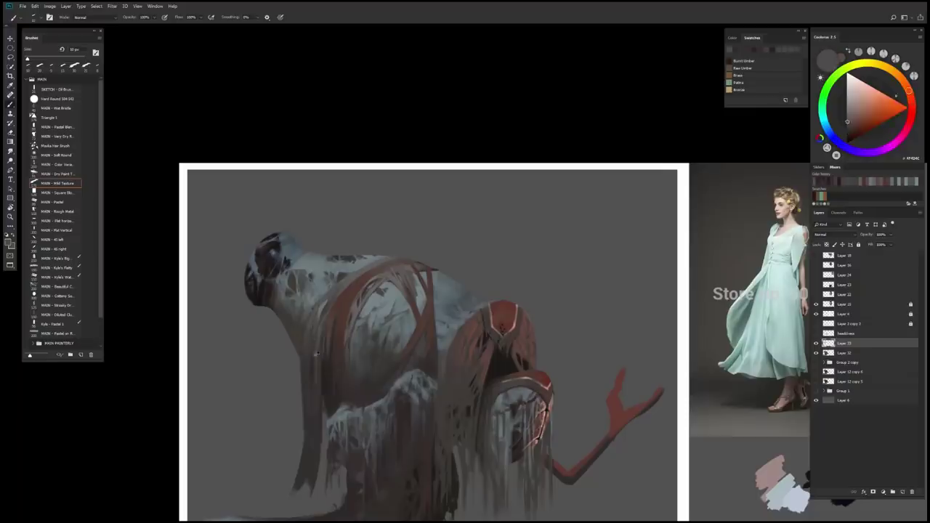
pyautogui.keyDown('alt'); pyautogui.click(334, 323); pyautogui.keyUp('alt')
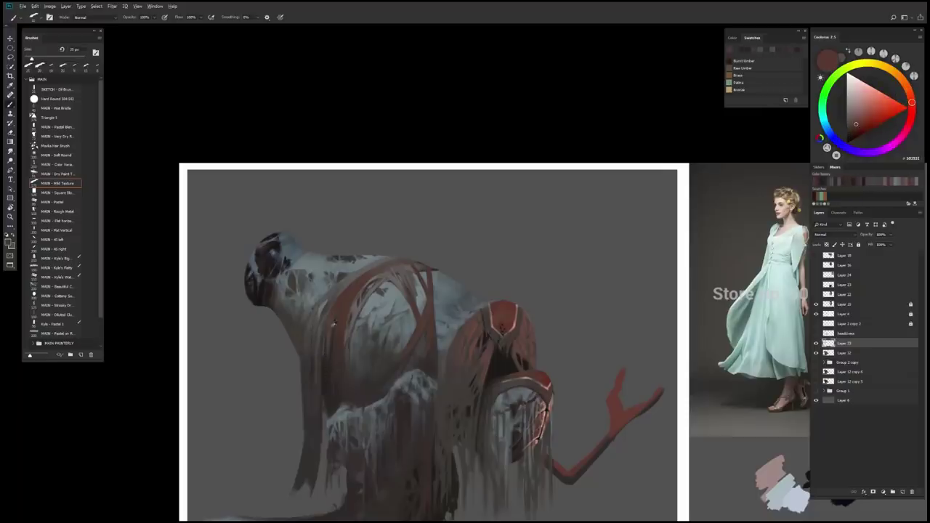
pyautogui.keyDown('alt'); pyautogui.click(335, 324); pyautogui.keyUp('alt')
pyautogui.scroll(-2, 334, 323)
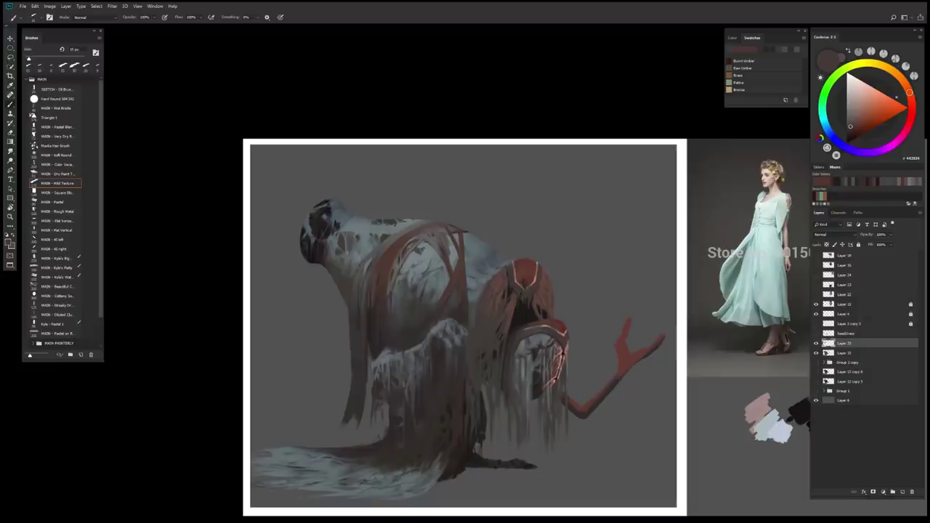
pyautogui.moveTo(393, 263); pyautogui.dragTo(388, 294)
# Enlarge the brush and sample near-black, mauve red and warm grey from the body.
pyautogui.keyDown('alt'); pyautogui.click(535, 330); pyautogui.keyUp('alt')
pyautogui.press(']')
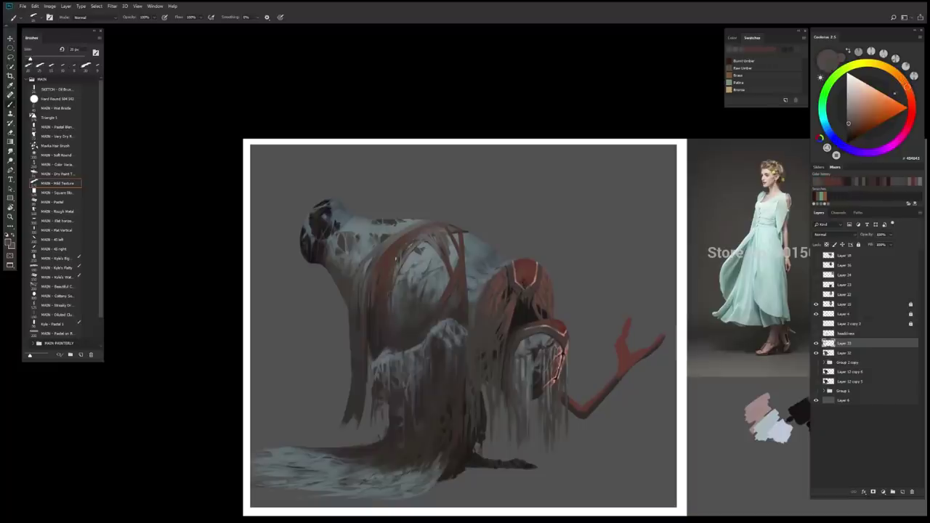
pyautogui.keyDown('alt'); pyautogui.click(394, 333); pyautogui.keyUp('alt')
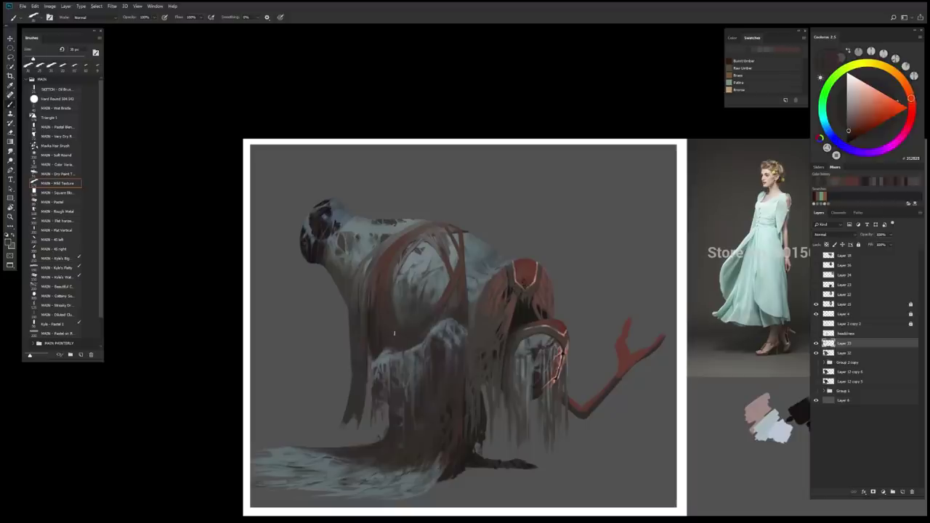
pyautogui.keyDown('alt'); pyautogui.click(394, 389); pyautogui.keyUp('alt')
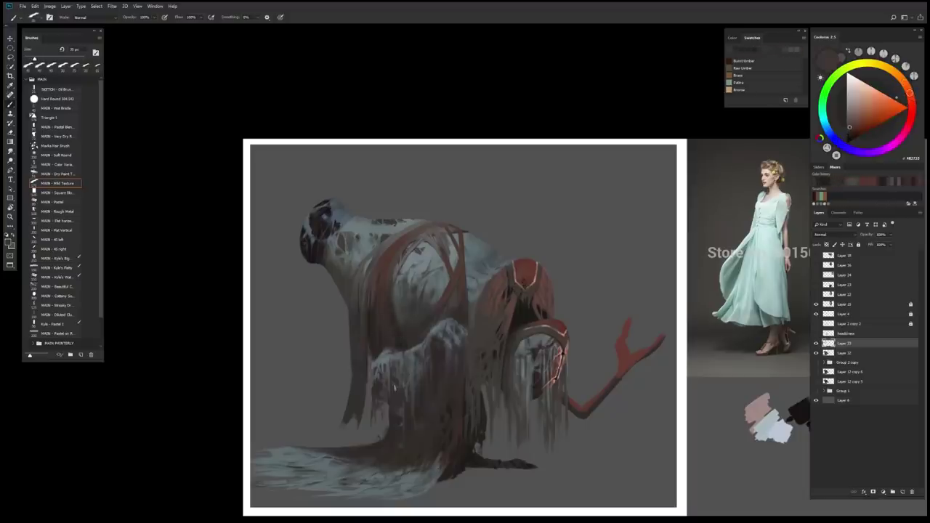
pyautogui.keyDown('alt'); pyautogui.click(395, 258); pyautogui.keyUp('alt')
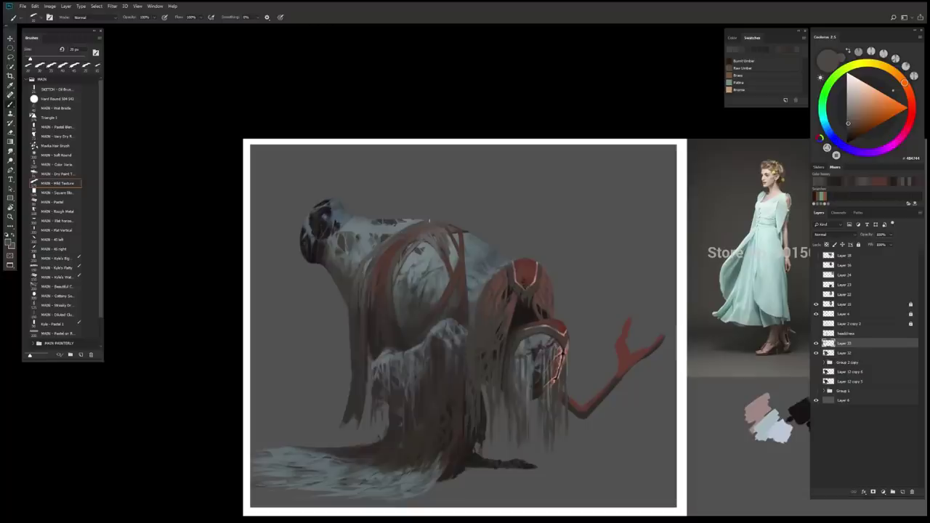
pyautogui.keyDown('alt'); pyautogui.click(403, 236); pyautogui.keyUp('alt')
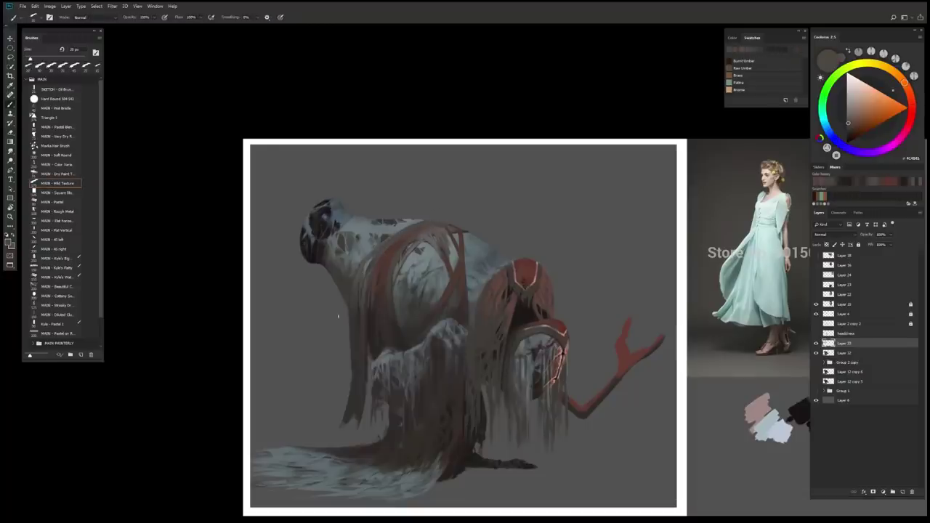
# Mirror the view and sample dark brown colours from the lower fur.
pyautogui.press('h')
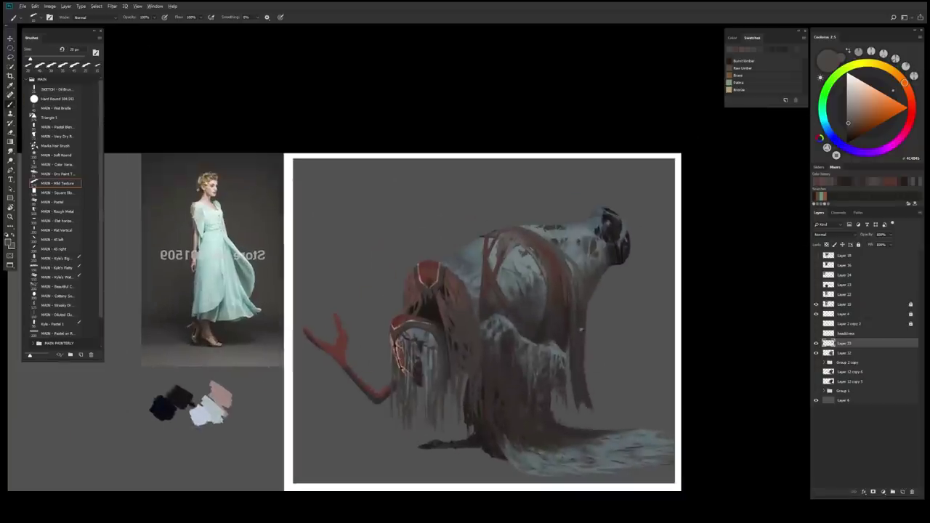
pyautogui.keyDown('alt'); pyautogui.click(580, 376); pyautogui.keyUp('alt')
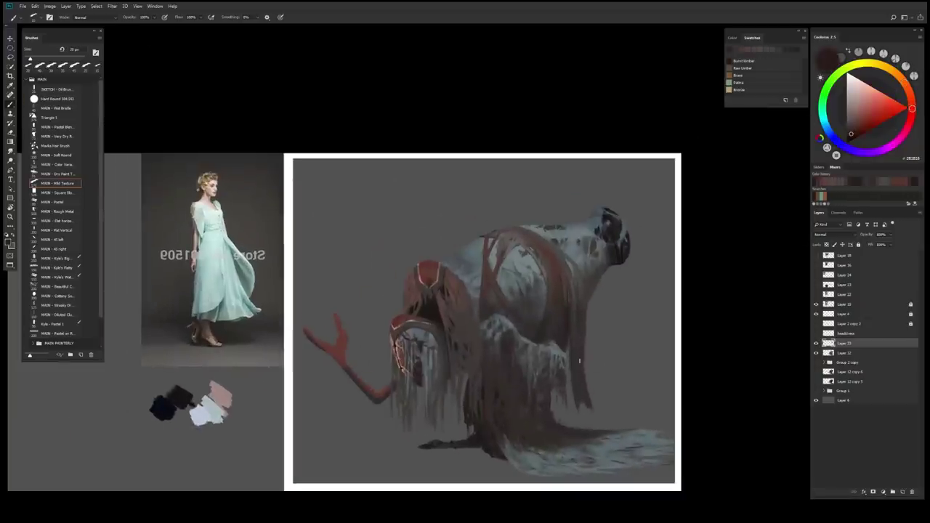
pyautogui.keyDown('alt'); pyautogui.click(571, 307); pyautogui.keyUp('alt')
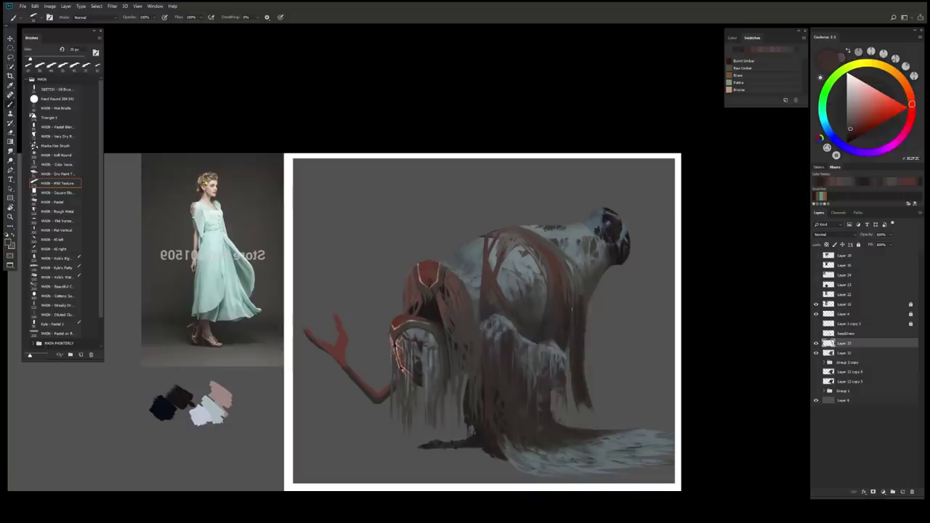
pyautogui.keyDown('alt'); pyautogui.click(577, 376); pyautogui.keyUp('alt')
pyautogui.keyDown('alt'); pyautogui.click(587, 313); pyautogui.keyUp('alt')
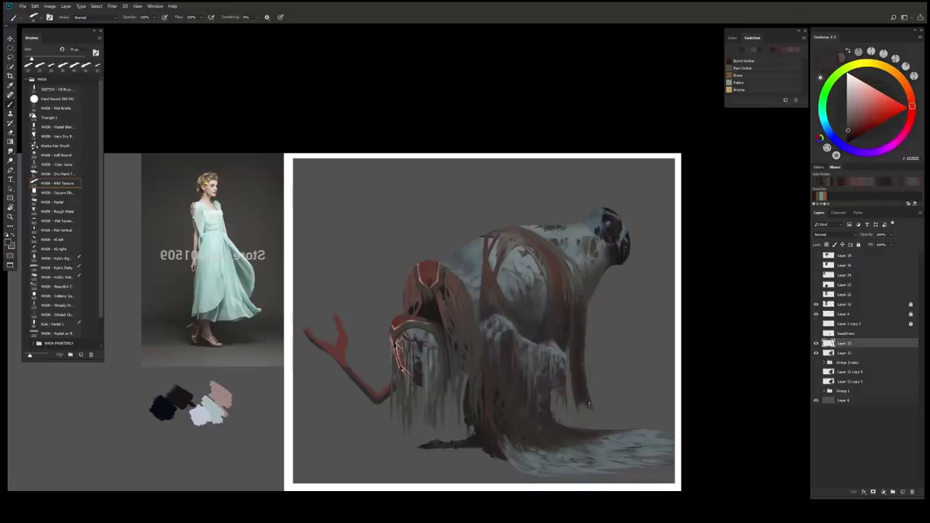
pyautogui.keyDown('alt'); pyautogui.click(582, 362); pyautogui.keyUp('alt')
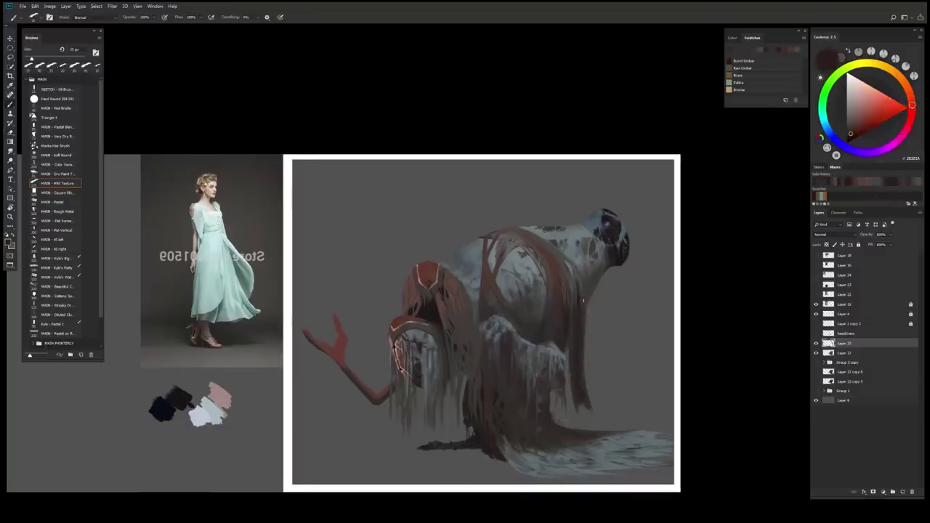
pyautogui.keyDown('alt'); pyautogui.click(579, 294); pyautogui.keyUp('alt')
pyautogui.keyDown('alt'); pyautogui.click(580, 295); pyautogui.keyUp('alt')
# Pick grey-brown and reddish fur tones, then merge the painted layer down.
pyautogui.keyDown('alt'); pyautogui.click(580, 295); pyautogui.keyUp('alt')
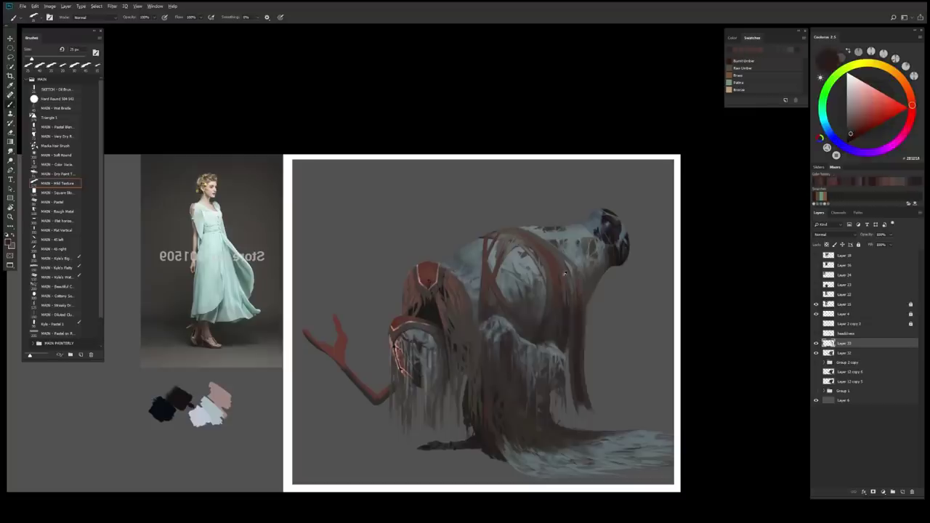
pyautogui.keyDown('alt'); pyautogui.click(579, 290); pyautogui.keyUp('alt')
pyautogui.keyDown('alt'); pyautogui.click(584, 293); pyautogui.keyUp('alt')
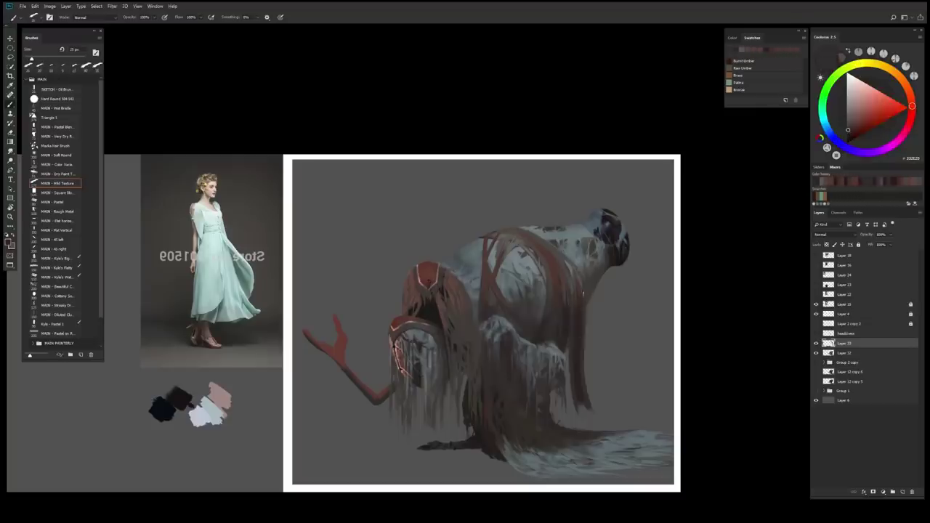
pyautogui.keyDown('alt'); pyautogui.click(578, 290); pyautogui.keyUp('alt')
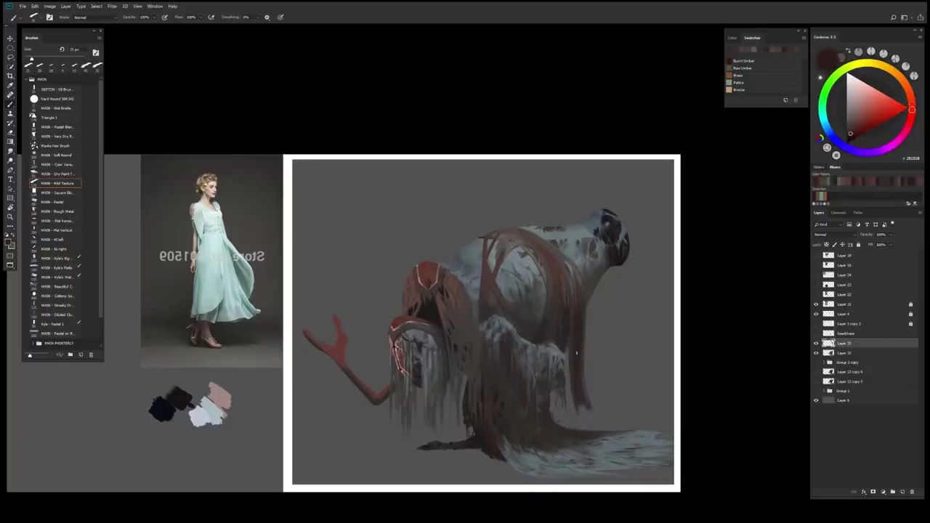
pyautogui.keyDown('alt'); pyautogui.click(574, 400); pyautogui.keyUp('alt')
pyautogui.keyDown('alt'); pyautogui.click(575, 401); pyautogui.keyUp('alt')
pyautogui.press('e')
pyautogui.scroll(1, 581, 404)
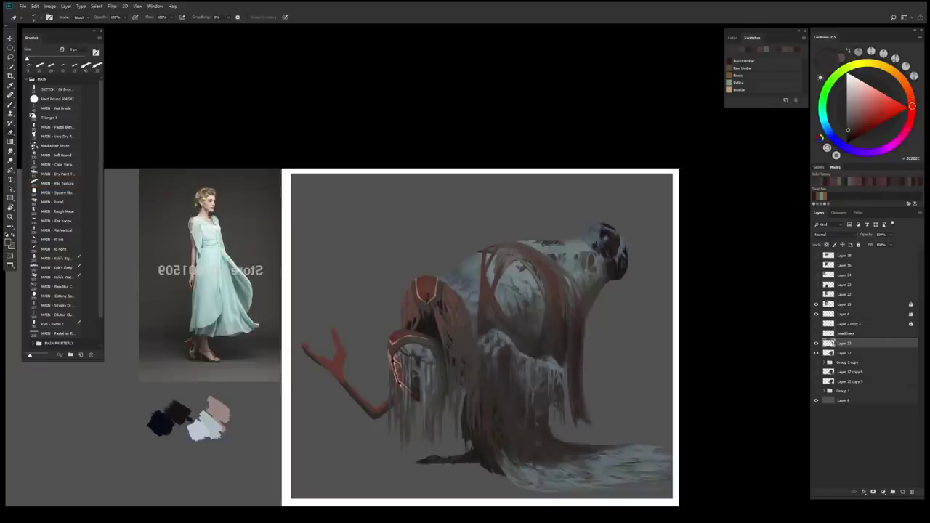
pyautogui.hotkey('ctrl', 'e')
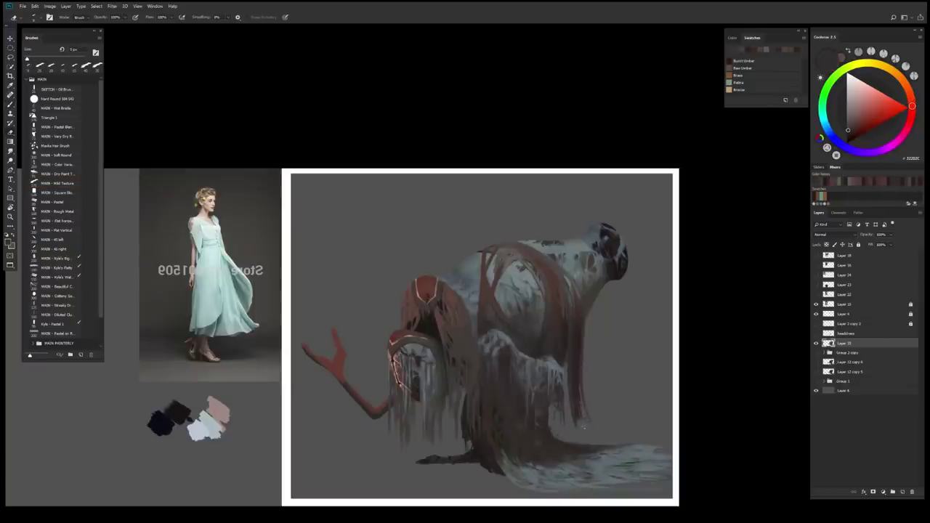
pyautogui.scroll(-1, 583, 427)
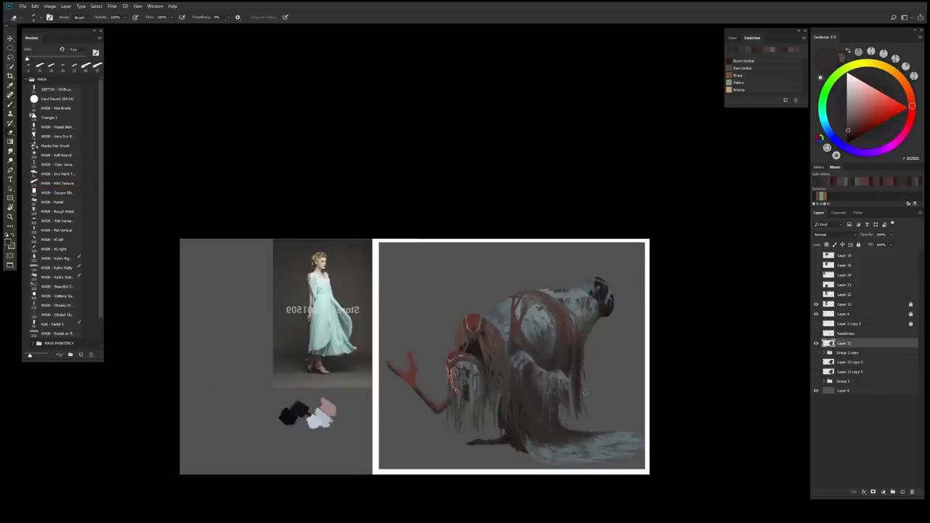
# Return to the brush, mirror the canvas, sample a muted mauve and add a new empty layer.
pyautogui.press('b')
pyautogui.press('h')
pyautogui.scroll(2, 589, 378)
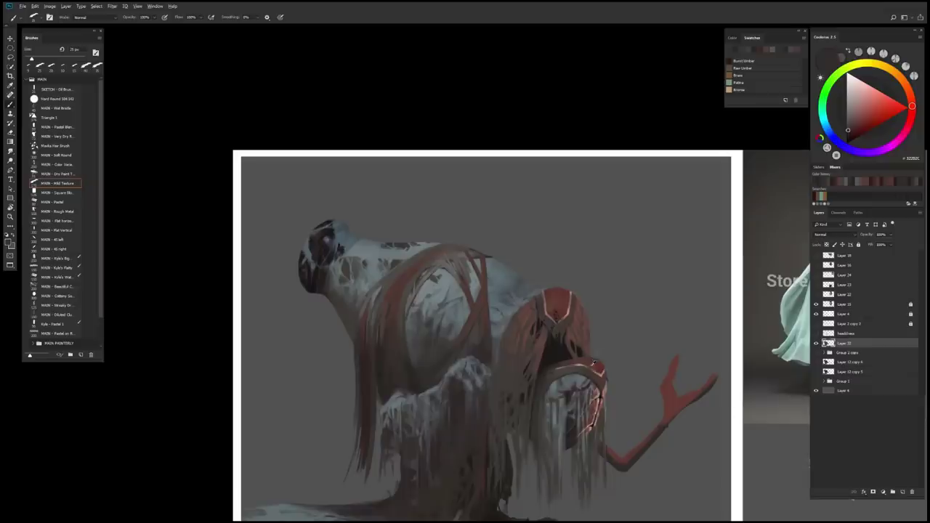
pyautogui.keyDown('alt'); pyautogui.click(594, 361); pyautogui.keyUp('alt')
pyautogui.click(901, 492)
# Shift the paint colour toward orange-yellow, enlarge the brush to 30 px, and mirror the canvas to check.
pyautogui.moveTo(912, 106); pyautogui.dragTo(898, 75)
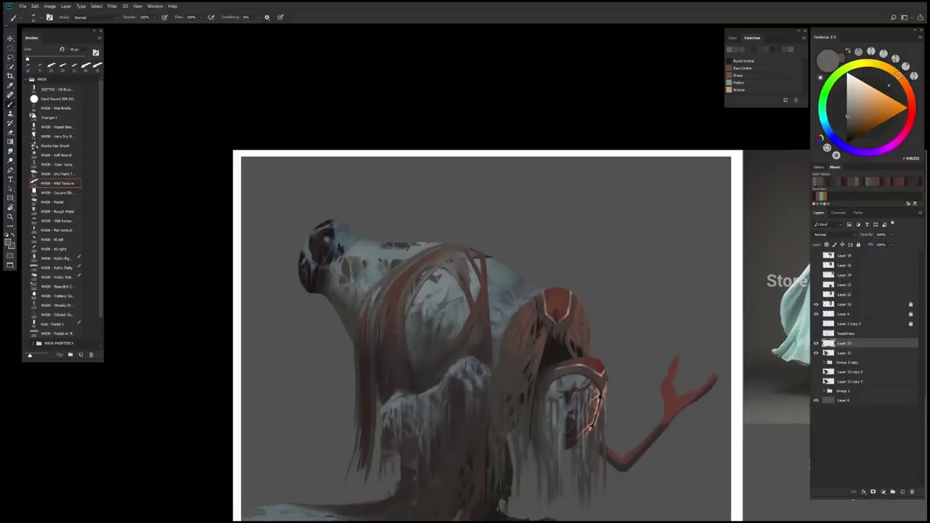
pyautogui.moveTo(898, 75); pyautogui.dragTo(877, 65)
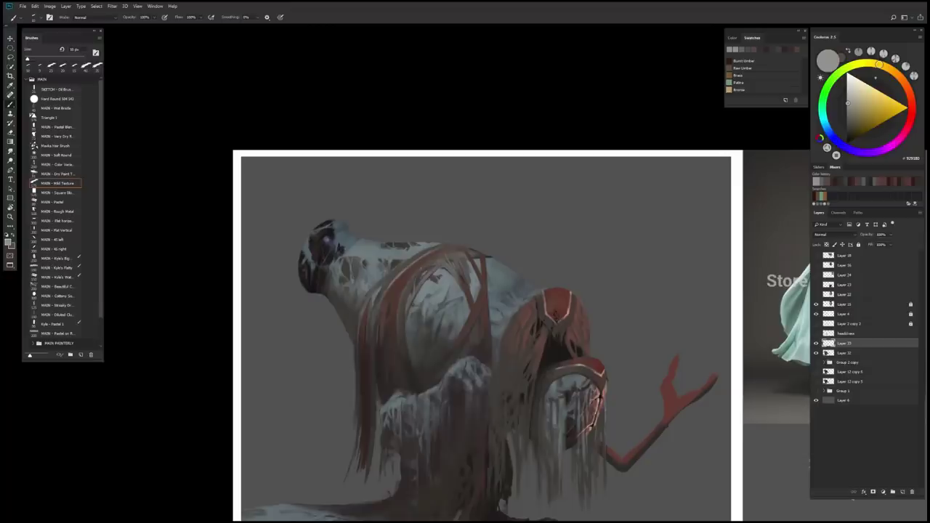
pyautogui.moveTo(878, 64); pyautogui.dragTo(875, 64)
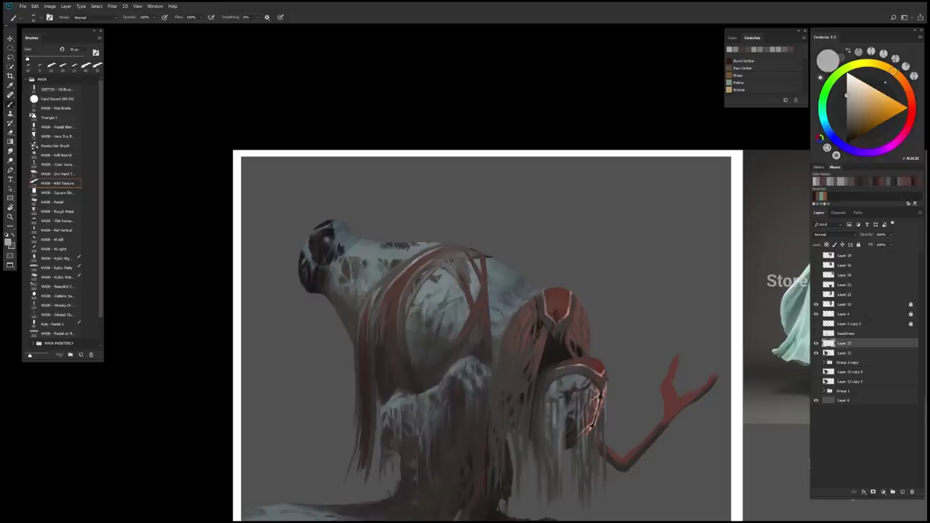
pyautogui.press(']')
pyautogui.press(']')
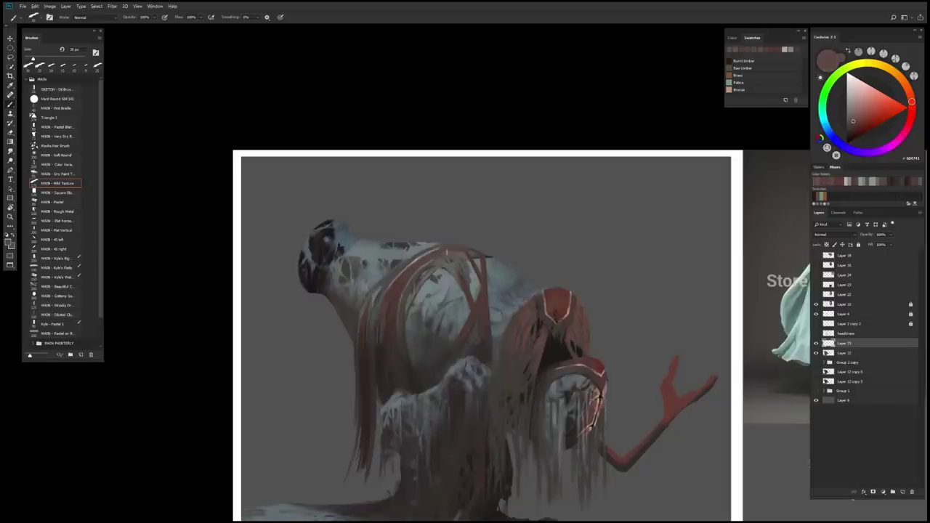
pyautogui.hotkey('ctrl', '-')
pyautogui.press('h')
pyautogui.hotkey('ctrl', '+')
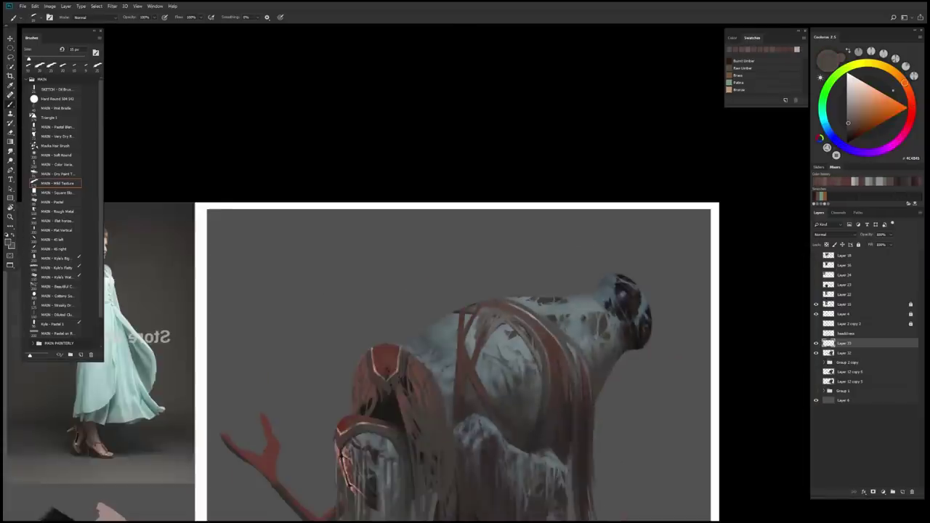
# Flip the canvas back to normal and sample warm and cool greys from the creature's back.
pyautogui.press('h')
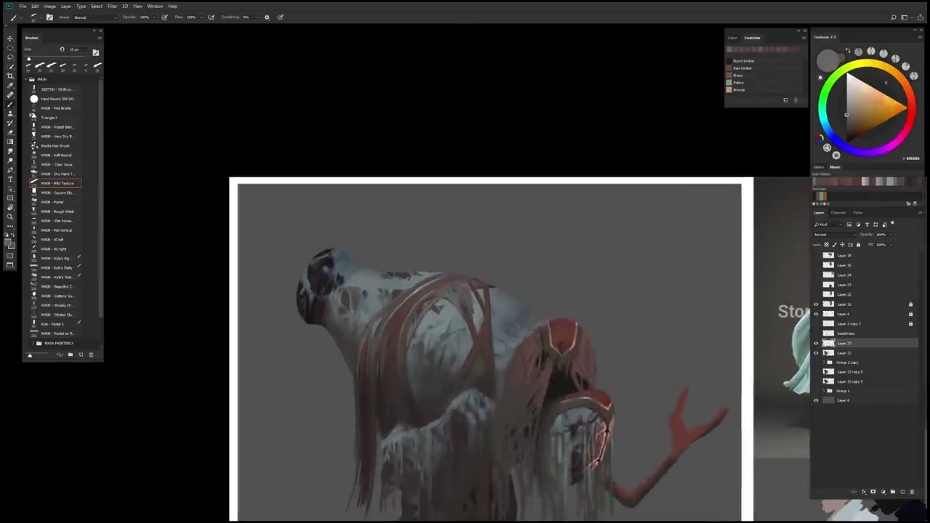
pyautogui.keyDown('alt'); pyautogui.click(447, 277); pyautogui.keyUp('alt')
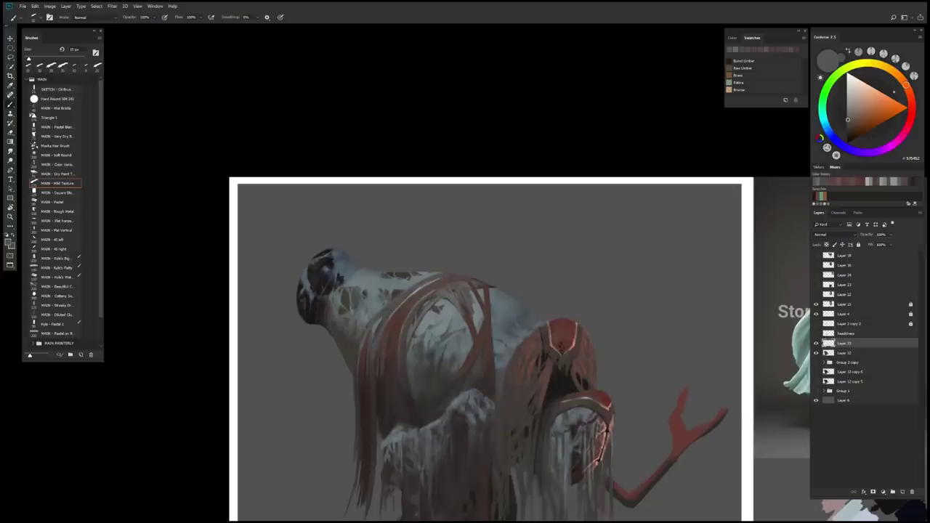
pyautogui.keyDown('alt'); pyautogui.click(393, 309); pyautogui.keyUp('alt')
pyautogui.keyDown('alt'); pyautogui.click(379, 319); pyautogui.keyUp('alt')
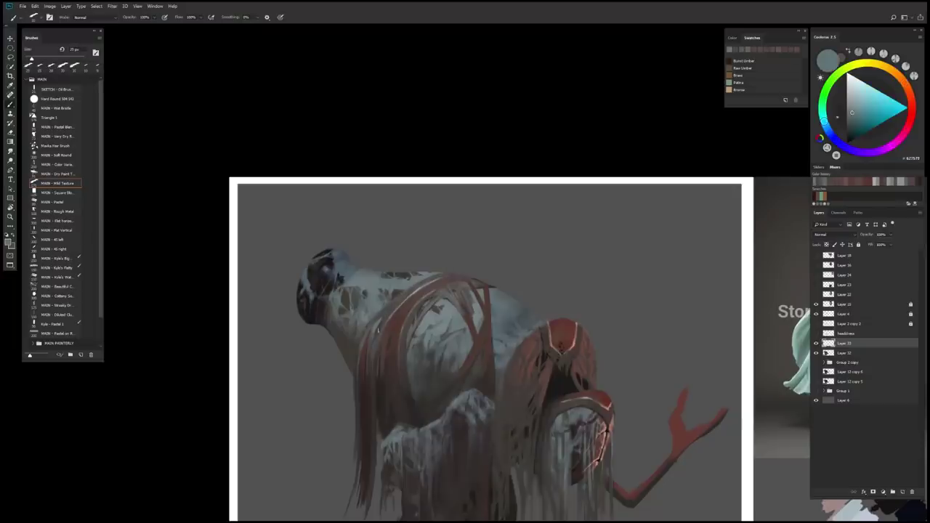
pyautogui.keyDown('alt'); pyautogui.click(426, 301); pyautogui.keyUp('alt')
# Shrink the brush to 8 px and sample dark red and brown tones from the drapery.
pyautogui.press('[')
pyautogui.press('[')
pyautogui.press('[')
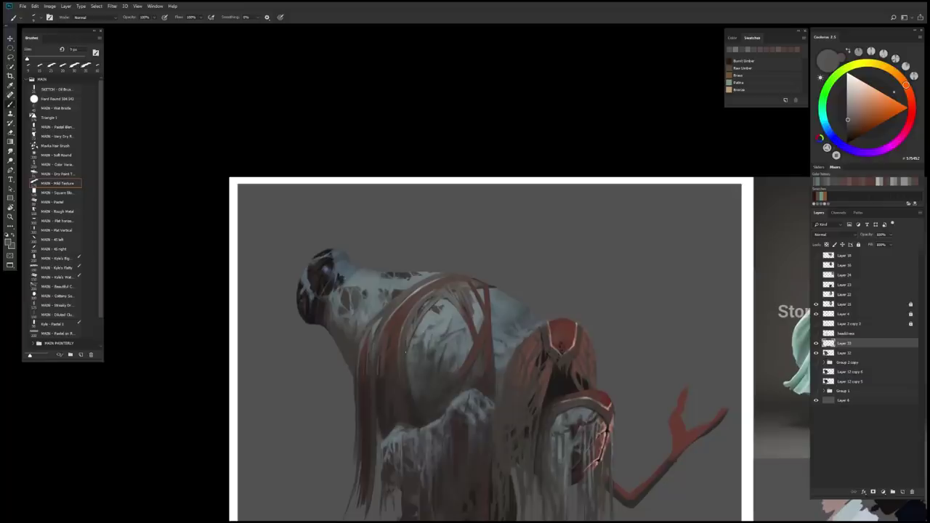
pyautogui.keyDown('alt'); pyautogui.click(361, 347); pyautogui.keyUp('alt')
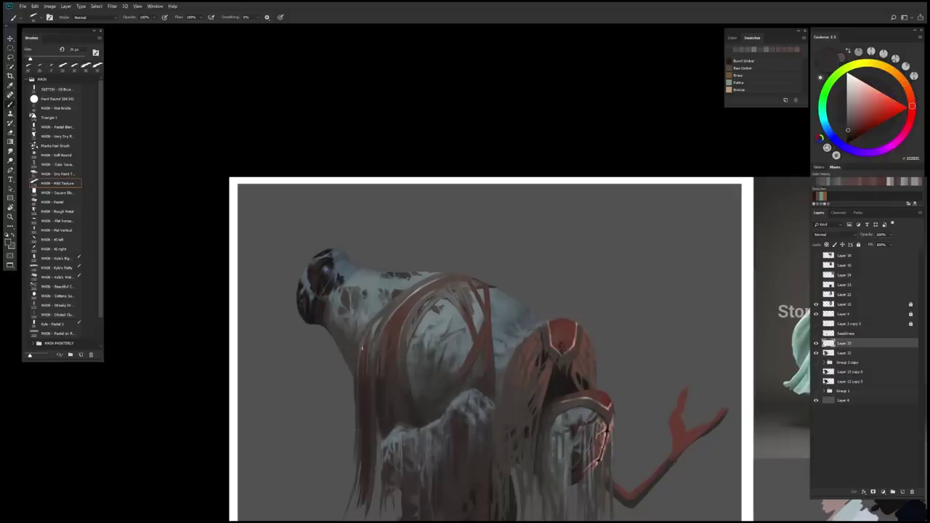
pyautogui.keyDown('alt'); pyautogui.click(361, 352); pyautogui.keyUp('alt')
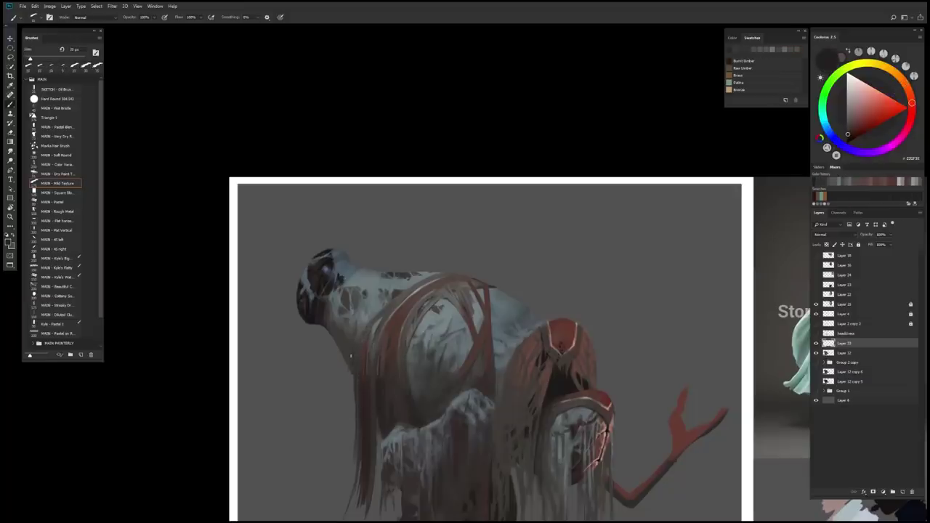
pyautogui.keyDown('alt'); pyautogui.click(350, 355); pyautogui.keyUp('alt')
pyautogui.scroll(-1, 436, 421)
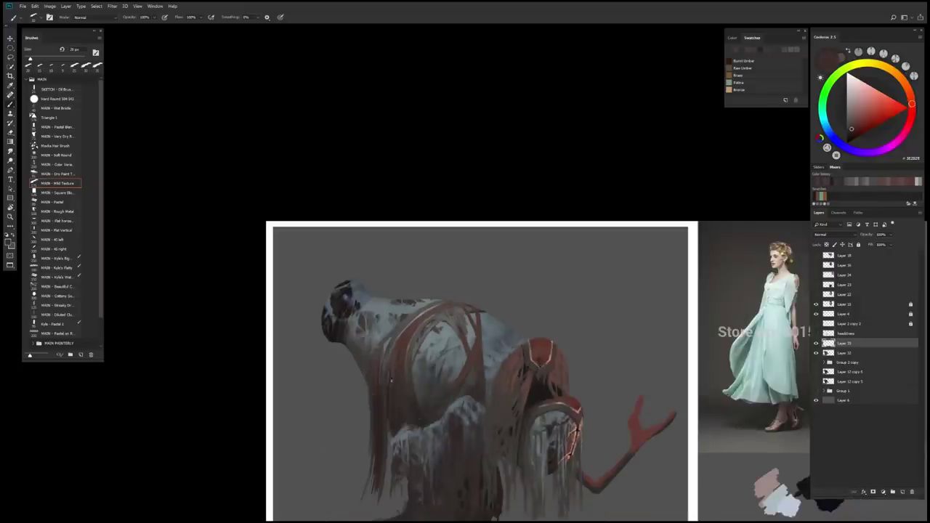
pyautogui.keyDown('alt'); pyautogui.click(390, 379); pyautogui.keyUp('alt')
pyautogui.scroll(-1, 394, 430)
# Merge the new layer down, mirror the canvas, and sample a light blue-grey from the fur.
pyautogui.hotkey('ctrl', 'e')
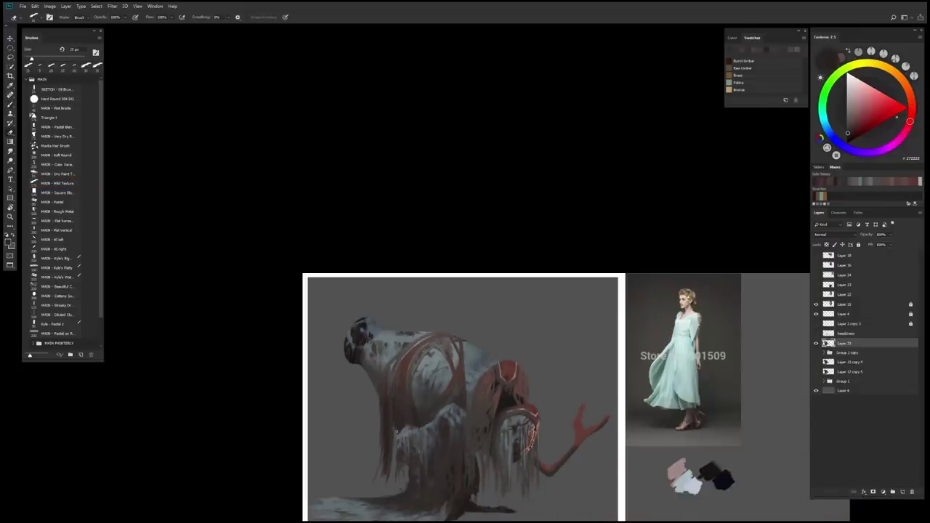
pyautogui.keyDown('alt'); pyautogui.click(396, 431); pyautogui.keyUp('alt')
pyautogui.hotkey('ctrl', 'shift', 'h')
pyautogui.scroll(2, 541, 329)
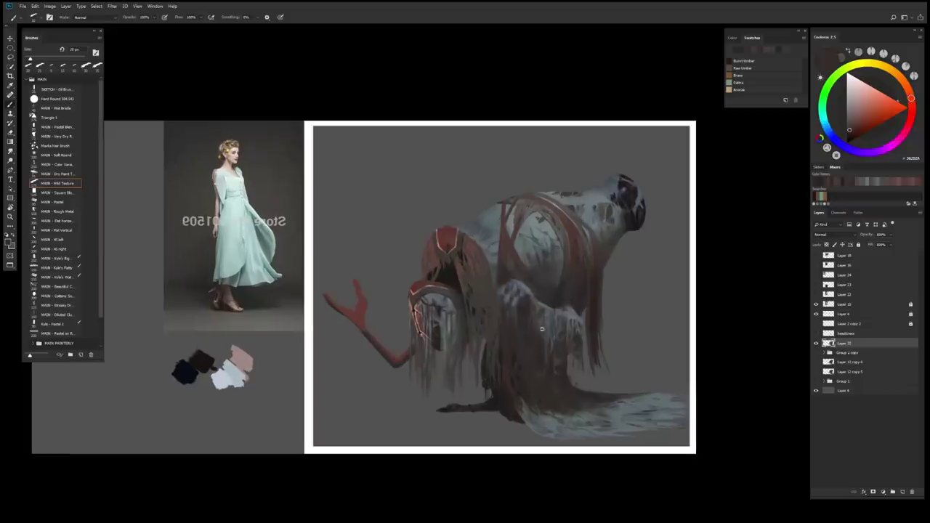
pyautogui.keyDown('alt'); pyautogui.click(513, 280); pyautogui.keyUp('alt')
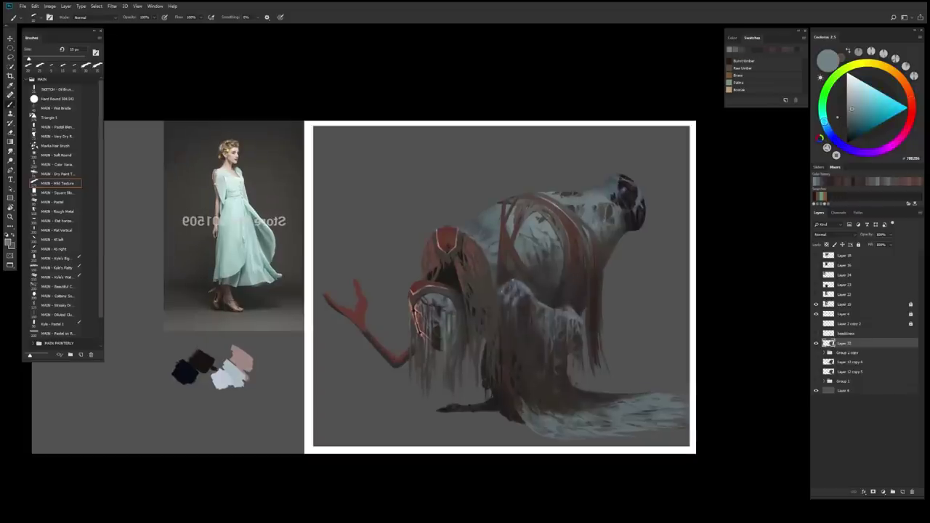
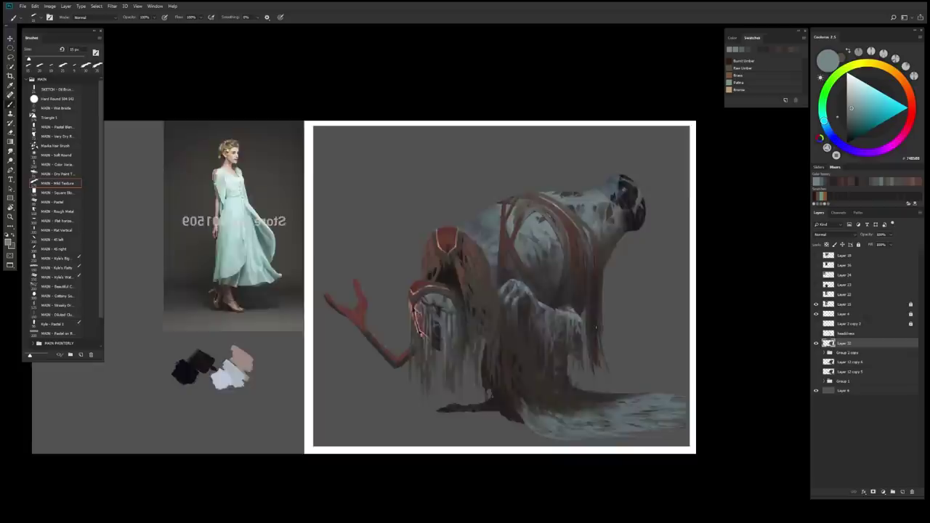
# Mirror the canvas, lasso the creature's head and warp it into a new shape.
pyautogui.scroll(-2, 540, 376)
pyautogui.hotkey('shift', 'h')
pyautogui.press('l')
pyautogui.moveTo(388, 210)
pyautogui.mouseDown()
pyautogui.moveTo(376, 266)
pyautogui.moveTo(382, 231)
pyautogui.mouseUp()
pyautogui.hotkey('ctrl', 't')
pyautogui.scroll(1, 392, 225)
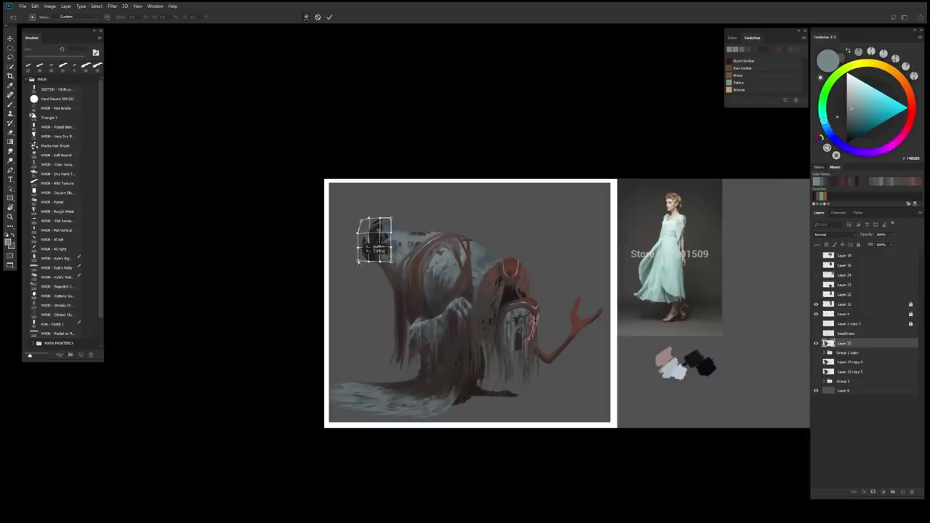
pyautogui.press('Return')
pyautogui.press('b')
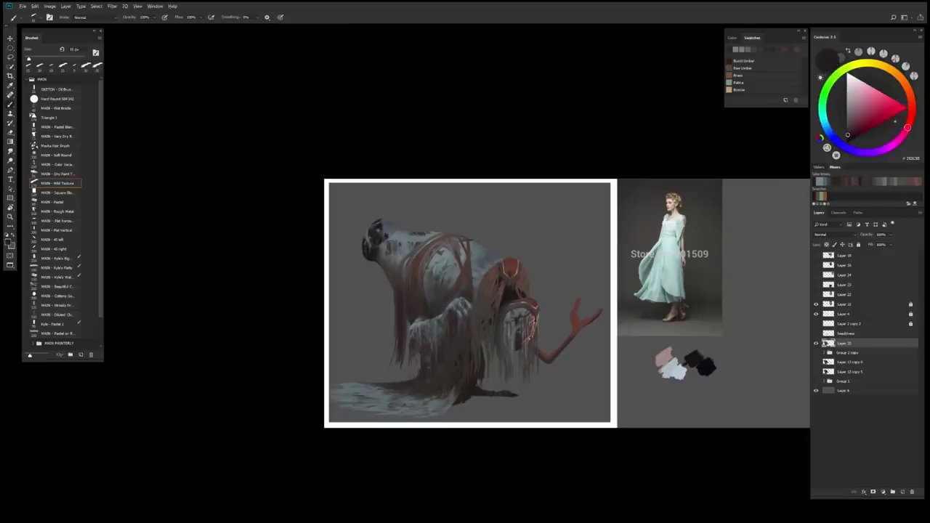
# Dab light grey-blue detail onto the creature, sampling grey-browns and resizing the brush between 15 and 40 px.
pyautogui.press('x')
pyautogui.press('[')
pyautogui.press('[')
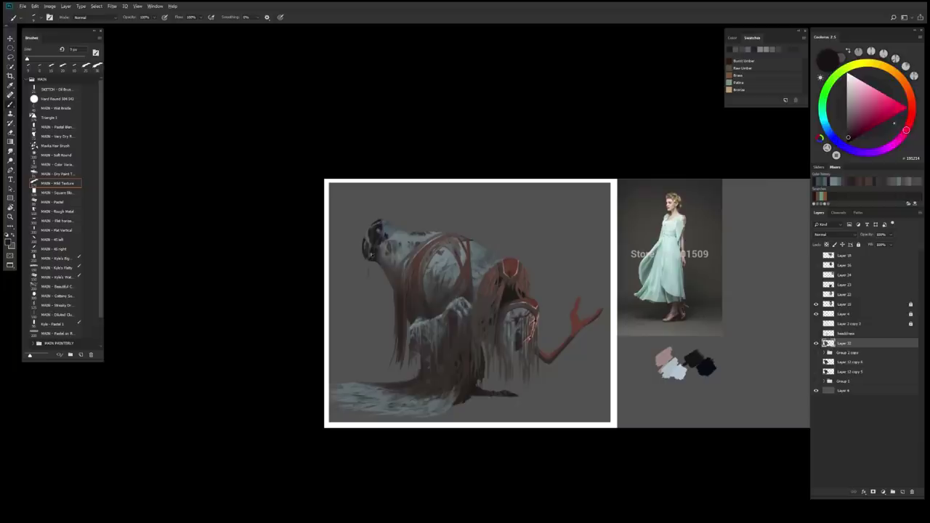
pyautogui.keyDown('alt'); pyautogui.click(372, 254); pyautogui.keyUp('alt')
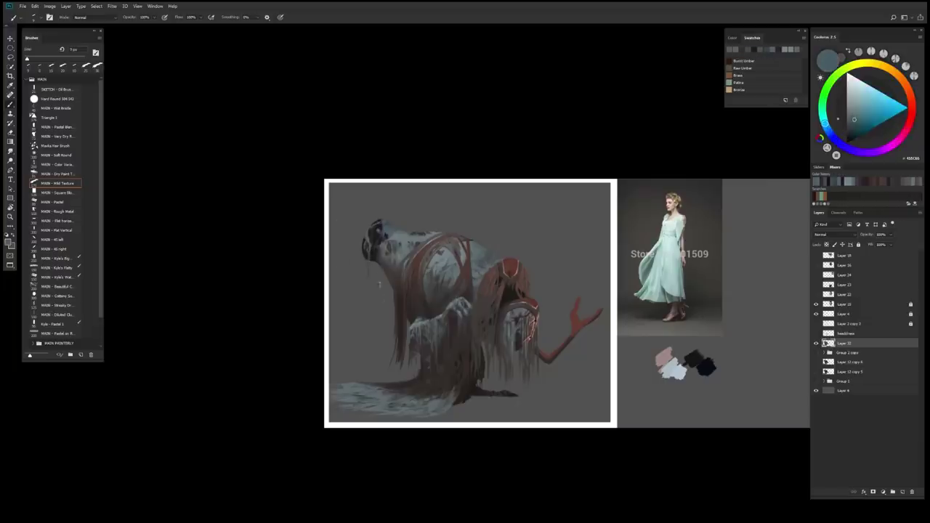
pyautogui.keyDown('alt'); pyautogui.click(381, 276); pyautogui.keyUp('alt')
pyautogui.press(']')
pyautogui.press(']')
pyautogui.press(']')
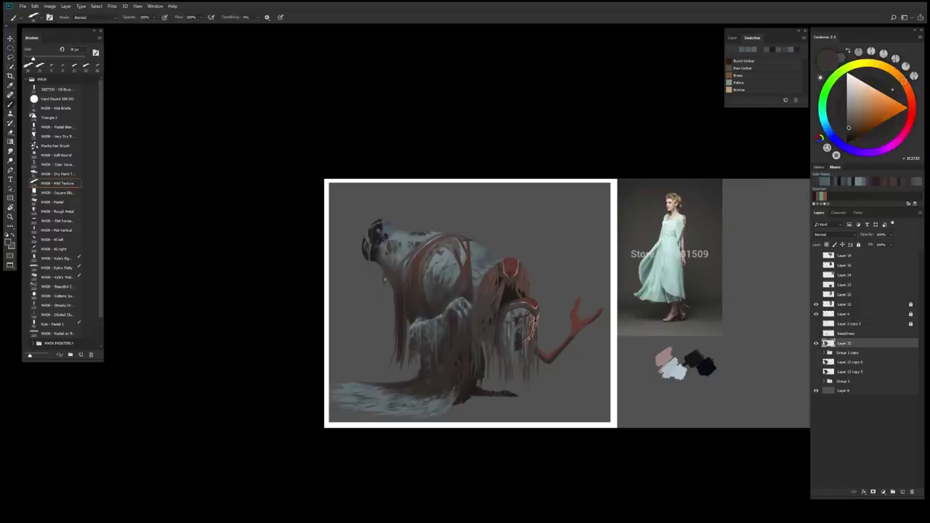
pyautogui.press('[')
pyautogui.keyDown('alt'); pyautogui.click(385, 290); pyautogui.keyUp('alt')
pyautogui.press('[')
pyautogui.press(']')
pyautogui.press(']')
pyautogui.press(']')
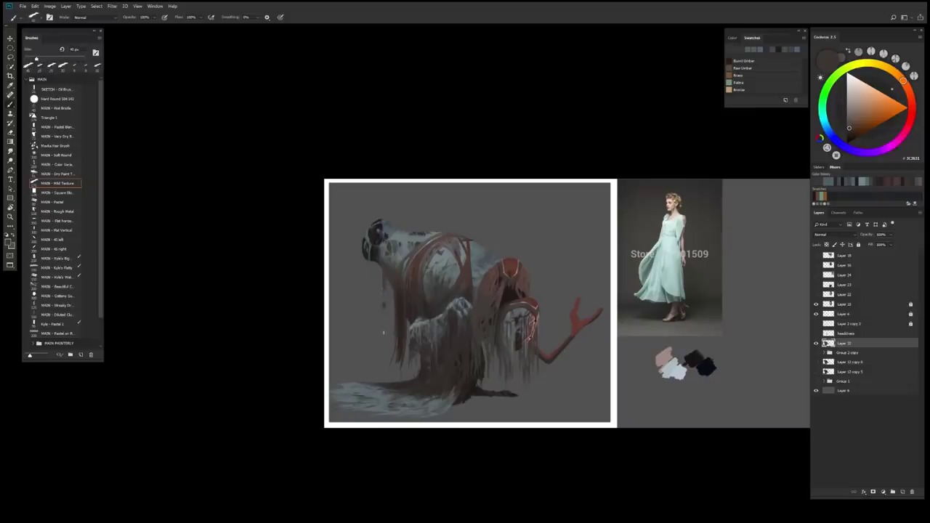
pyautogui.keyDown('alt'); pyautogui.click(385, 302); pyautogui.keyUp('alt')
# Paint dark orange-brown dabs and darker strokes on the creature's lower left, sampling the red trim.
pyautogui.keyDown('alt'); pyautogui.click(379, 270); pyautogui.keyUp('alt')
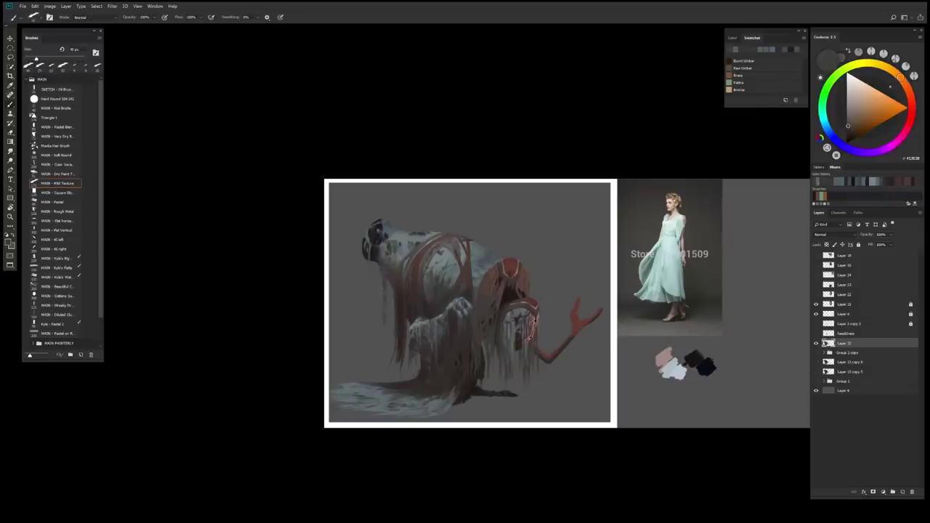
pyautogui.press('[')
pyautogui.press('[')
pyautogui.press('[')
pyautogui.keyDown('alt'); pyautogui.click(380, 270); pyautogui.keyUp('alt')
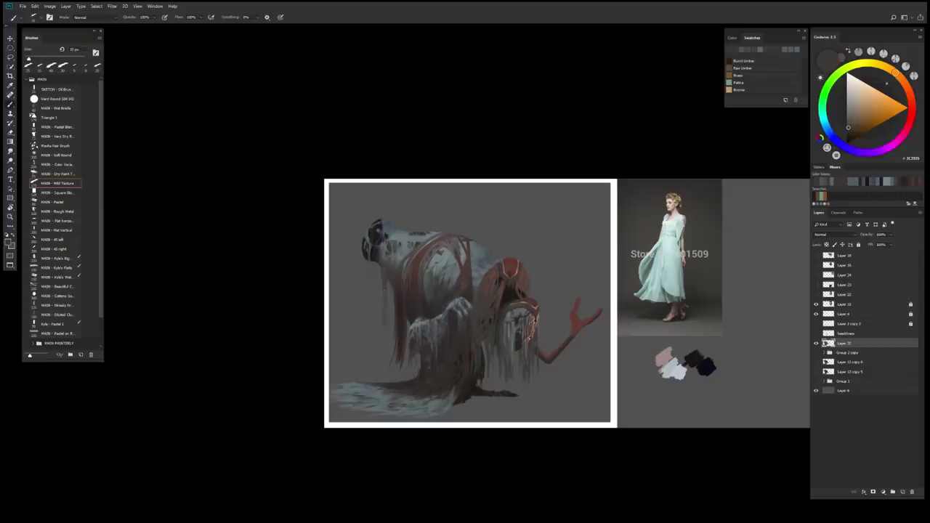
pyautogui.keyDown('alt'); pyautogui.click(382, 275); pyautogui.keyUp('alt')
pyautogui.keyDown('alt'); pyautogui.click(385, 279); pyautogui.keyUp('alt')
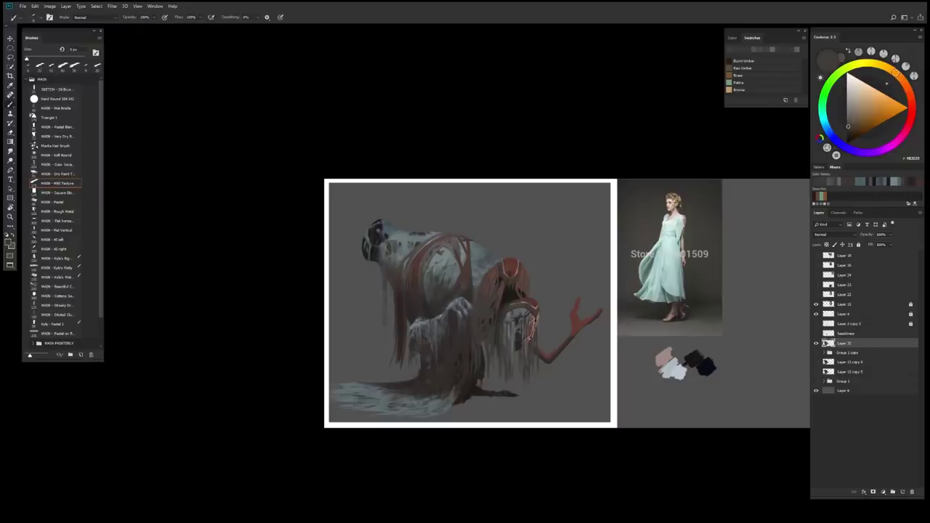
pyautogui.scroll(-2, 439, 383)
pyautogui.scroll(2, 436, 378)
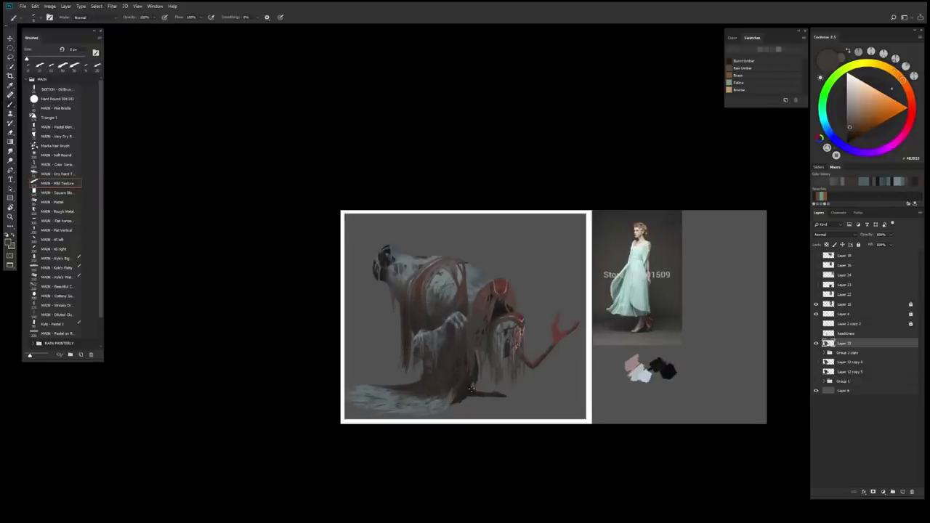
pyautogui.keyDown('alt'); pyautogui.click(425, 367); pyautogui.keyUp('alt')
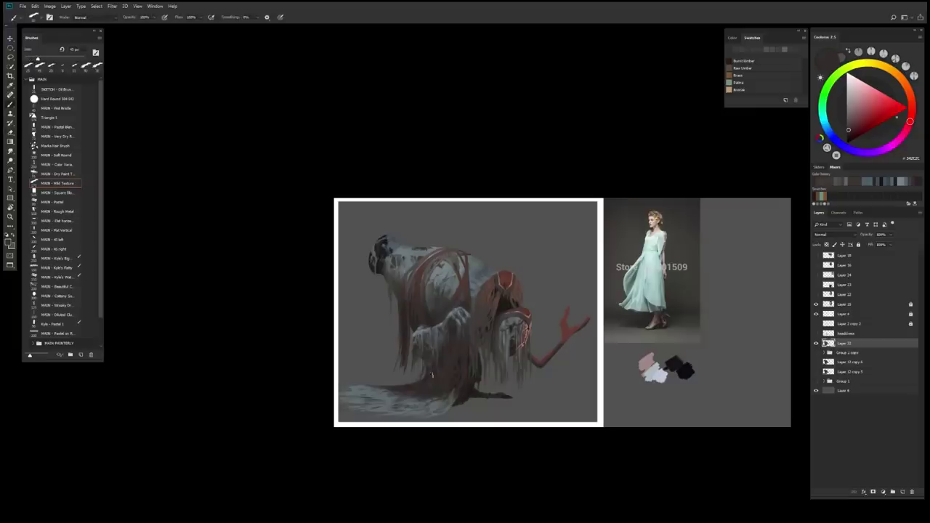
pyautogui.keyDown('alt'); pyautogui.click(407, 380); pyautogui.keyUp('alt')
pyautogui.moveTo(409, 385); pyautogui.dragTo(367, 381)
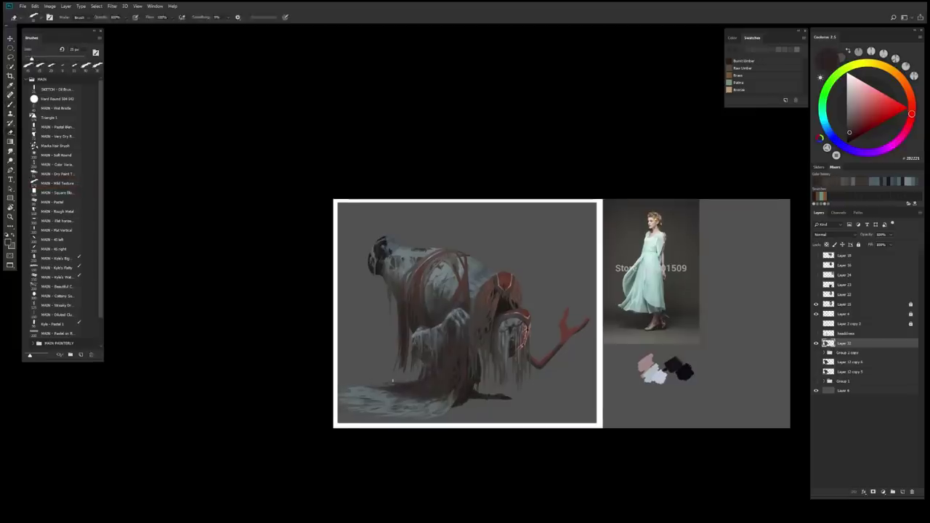
# Mirror the canvas back and sample blue-grey, dark brown and near-black tones.
pyautogui.keyDown('alt'); pyautogui.click(394, 390); pyautogui.keyUp('alt')
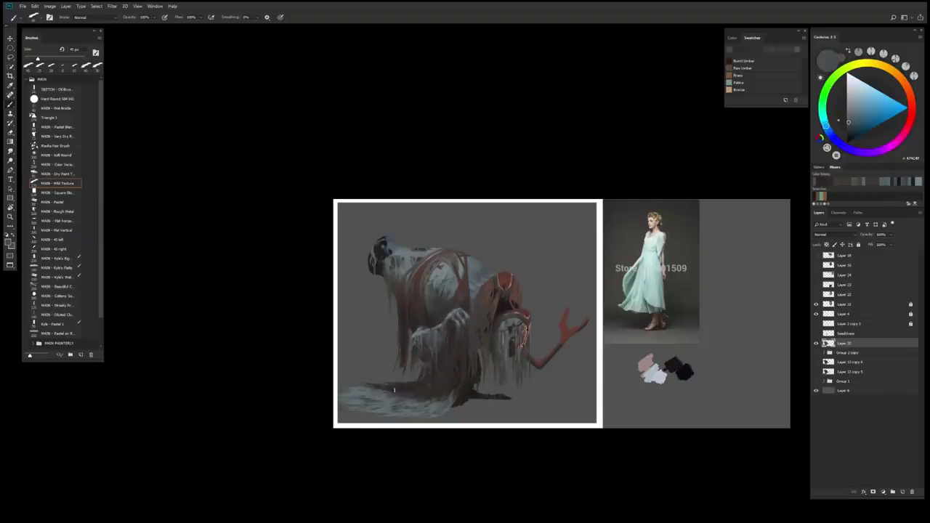
pyautogui.press('h')
pyautogui.keyDown('alt'); pyautogui.click(544, 392); pyautogui.keyUp('alt')
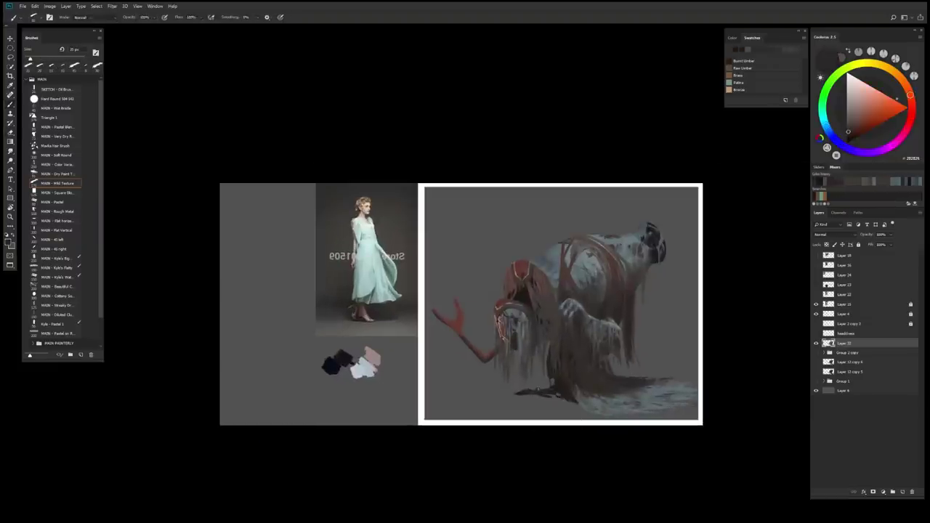
pyautogui.keyDown('alt'); pyautogui.click(544, 392); pyautogui.keyUp('alt')
pyautogui.keyDown('alt'); pyautogui.click(538, 389); pyautogui.keyUp('alt')
pyautogui.press('e')
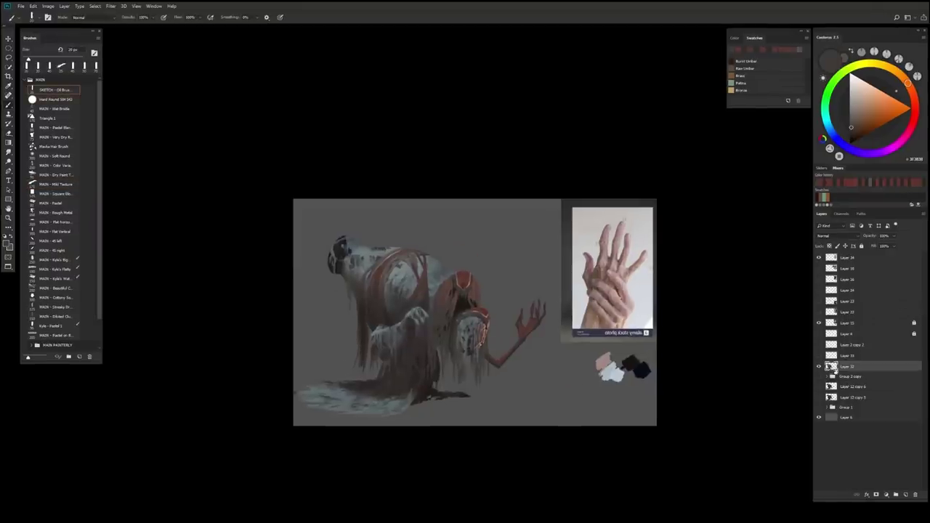
# Merge the lower layers into Layer 32 copy and add a new empty layer above Layer 32.
pyautogui.hotkey('ctrl', 'e')
pyautogui.hotkey('alt', ']')
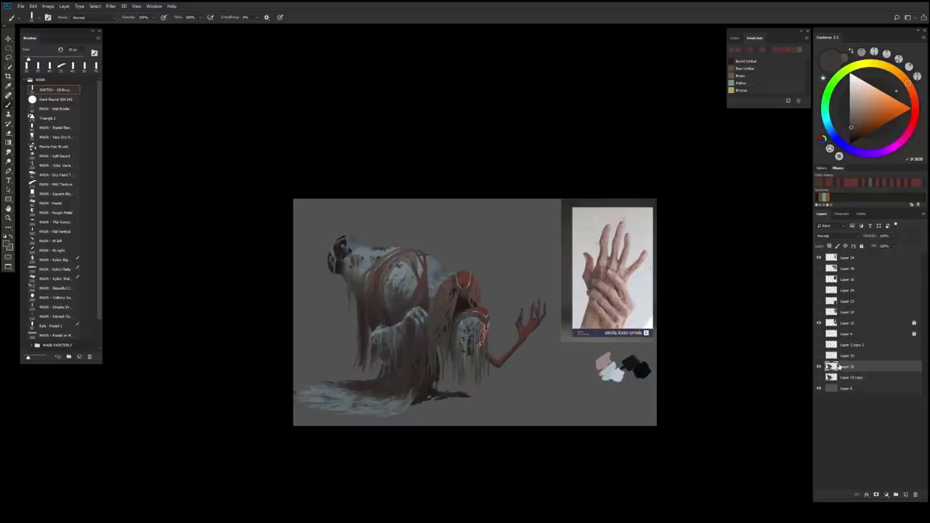
pyautogui.scroll(1, 480, 397)
pyautogui.rightClick(427, 352)
pyautogui.moveTo(427, 351); pyautogui.dragTo(399, 363)
pyautogui.hotkey('ctrl', 'shift', 'alt', 'n')
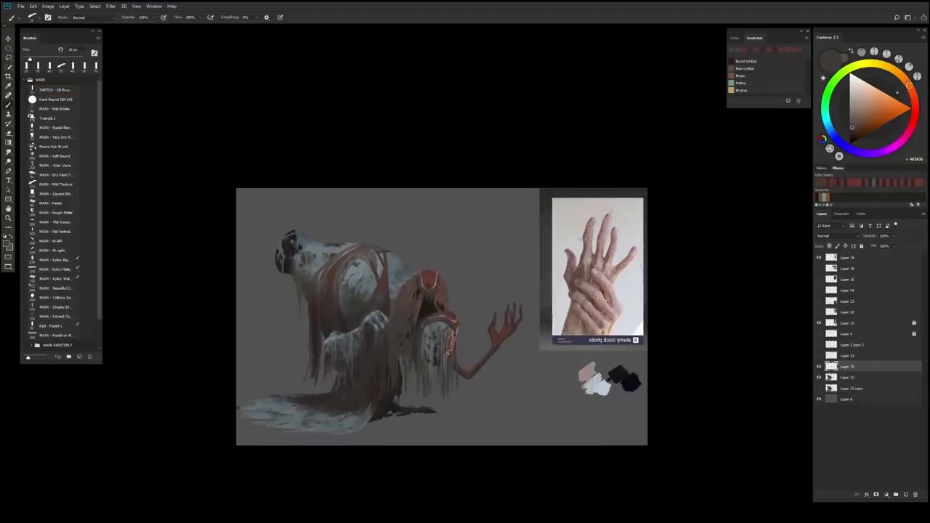
# Paint grey cloth strokes over the arm's elbow and along the arm at 30 px.
pyautogui.moveTo(472, 369)
pyautogui.mouseDown()
pyautogui.moveTo(465, 396)
pyautogui.moveTo(458, 377)
pyautogui.moveTo(454, 389)
pyautogui.moveTo(479, 397)
pyautogui.mouseUp()
pyautogui.press('e')
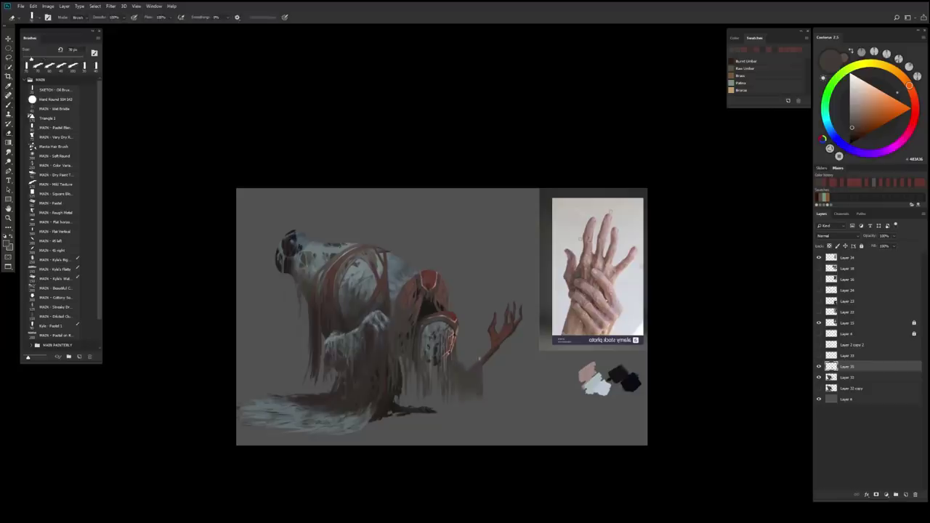
pyautogui.press('b')
pyautogui.moveTo(485, 362); pyautogui.dragTo(486, 402)
pyautogui.moveTo(490, 352); pyautogui.dragTo(490, 364)
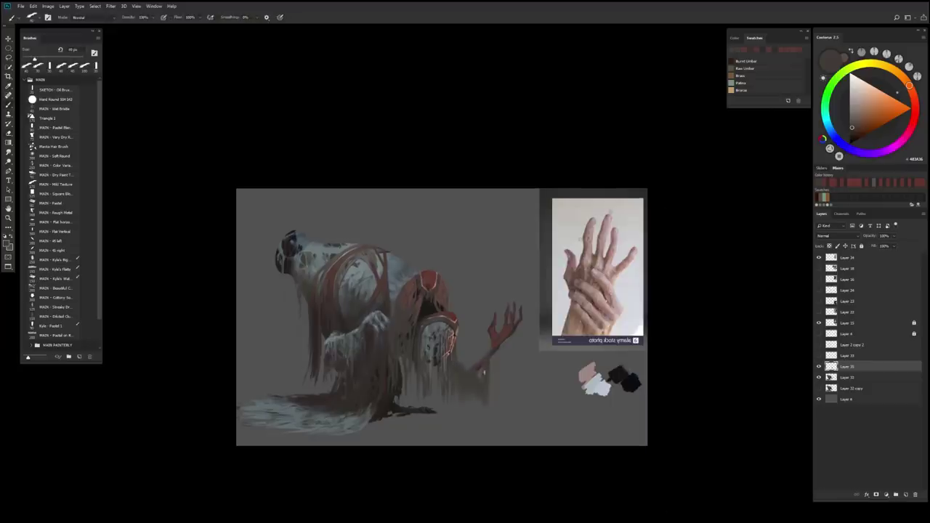
pyautogui.press('b')
pyautogui.press('e')
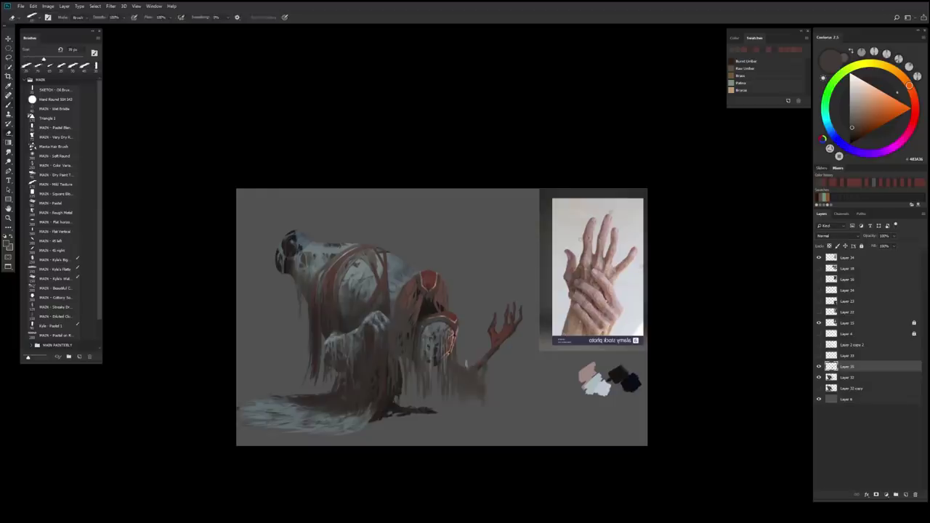
pyautogui.press('b')
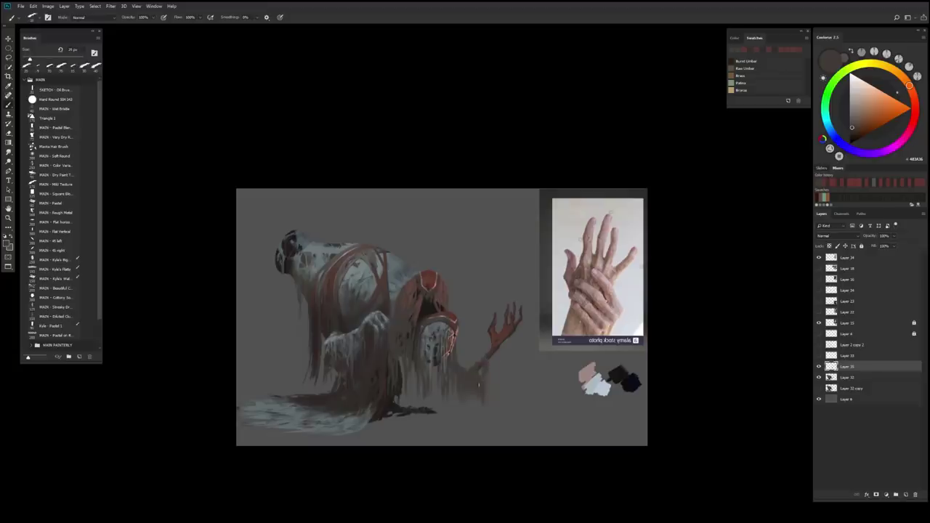
pyautogui.scroll(-1, 479, 385)
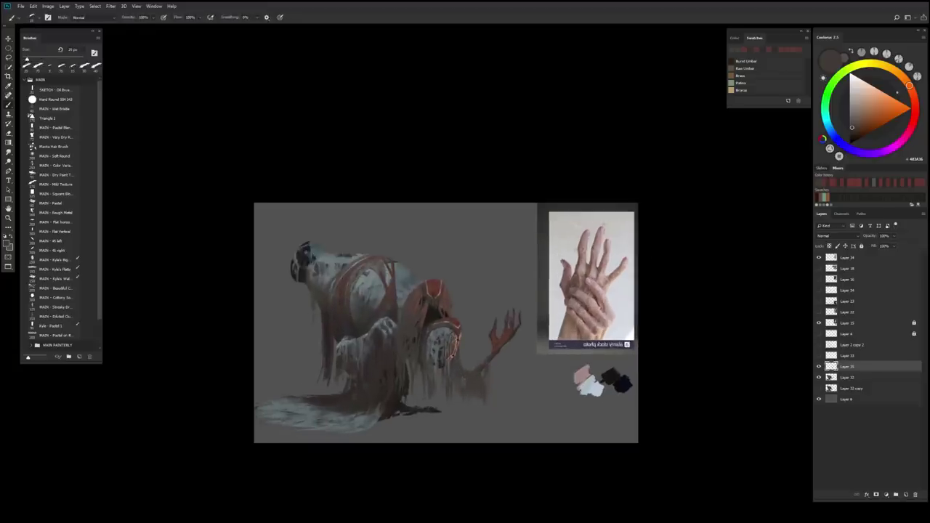
# Blend the grey strokes into the arm with the Mixer Brush, then mirror the canvas to check.
pyautogui.hotkey('shift', 'b')
pyautogui.moveTo(469, 398); pyautogui.dragTo(478, 371)
pyautogui.hotkey('shift', 'b')
pyautogui.press('h')
pyautogui.scroll(1, 466, 411)
# Tidy the cloth around the elbow with the Eraser, resizing the brush around 36 px.
pyautogui.press(']')
pyautogui.press(']')
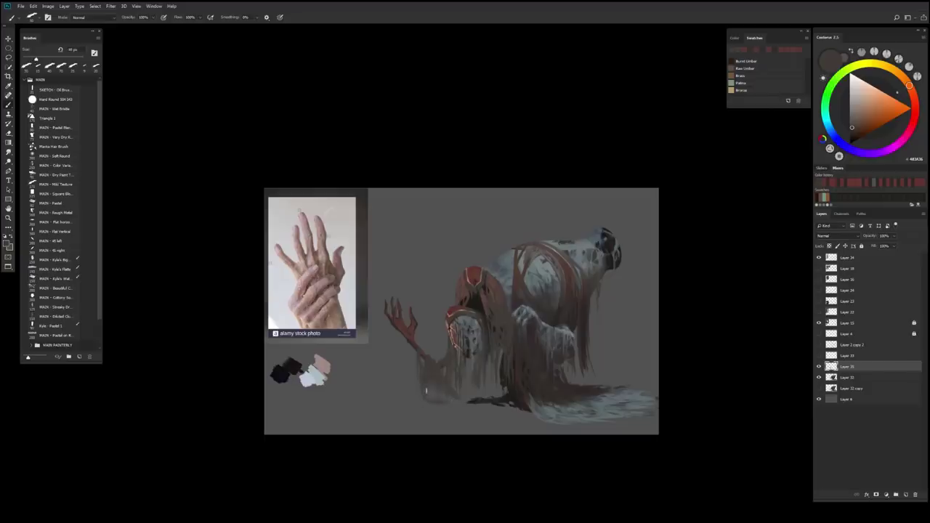
pyautogui.press(']')
pyautogui.press(']')
pyautogui.press('[')
pyautogui.press('[')
pyautogui.press('[')
pyautogui.press('e')
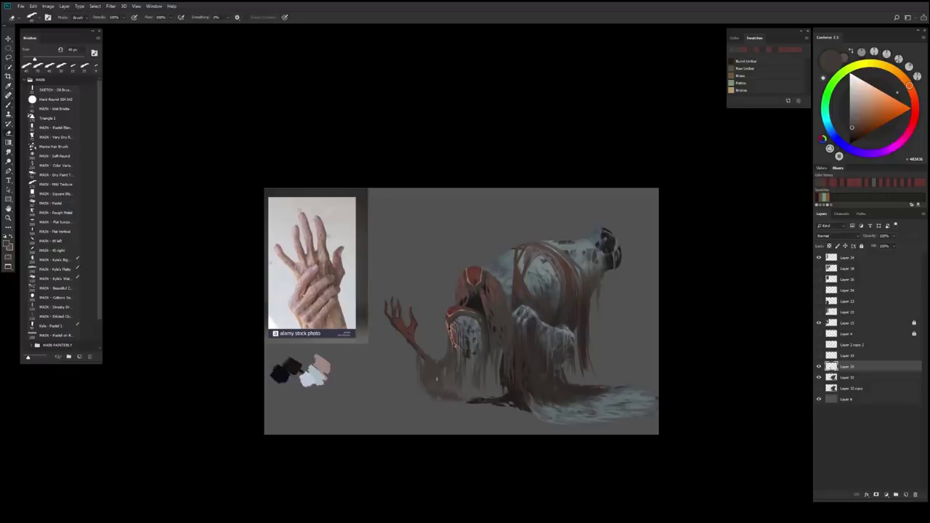
pyautogui.press(']')
pyautogui.press('b')
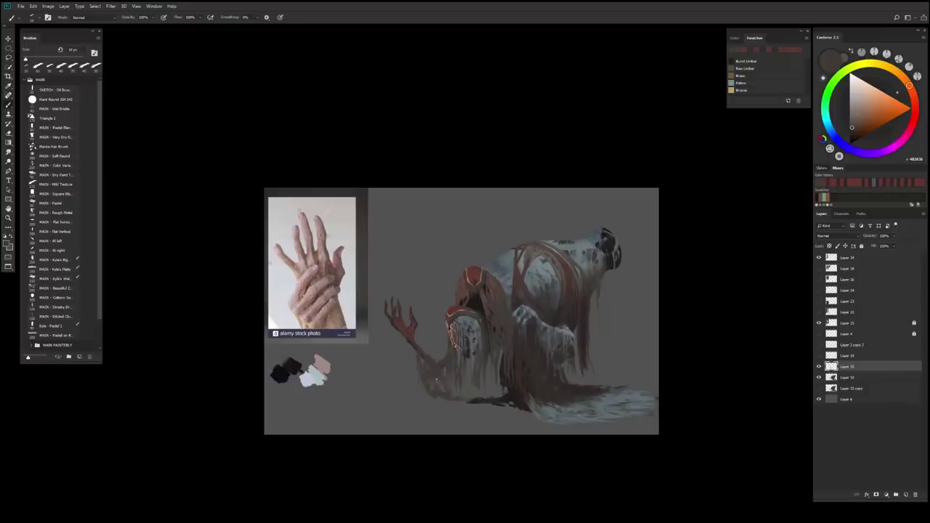
pyautogui.scroll(-1, 494, 400)
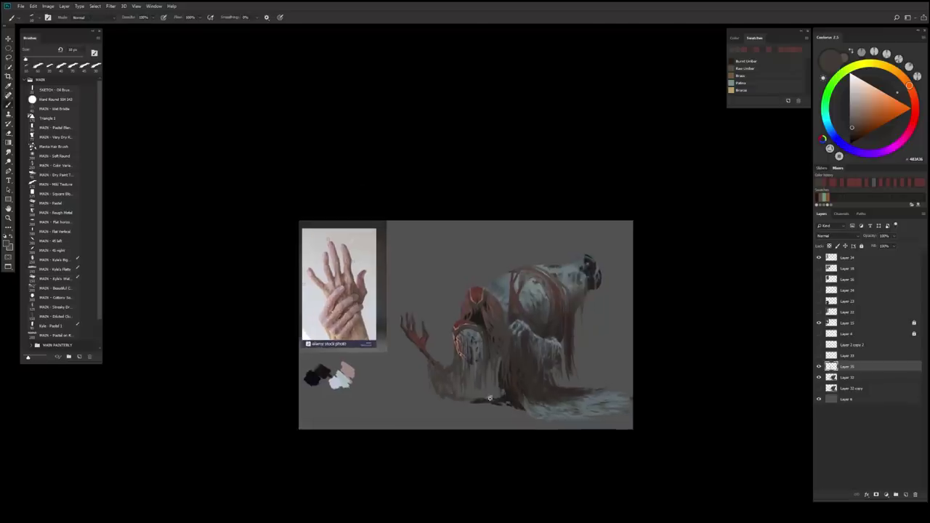
pyautogui.press(']')
# Sample a near-black brown, add a new layer above Layer 35 and try a Hue/Saturation lightness change.
pyautogui.press(']')
pyautogui.keyDown('alt'); pyautogui.click(467, 384); pyautogui.keyUp('alt')
pyautogui.hotkey('ctrl', 'shift', 'alt', 'n')
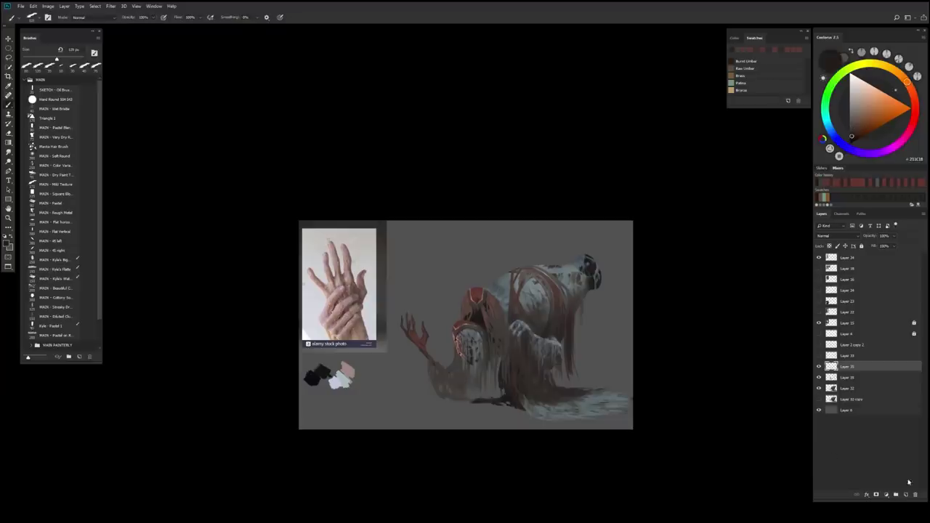
pyautogui.press(']')
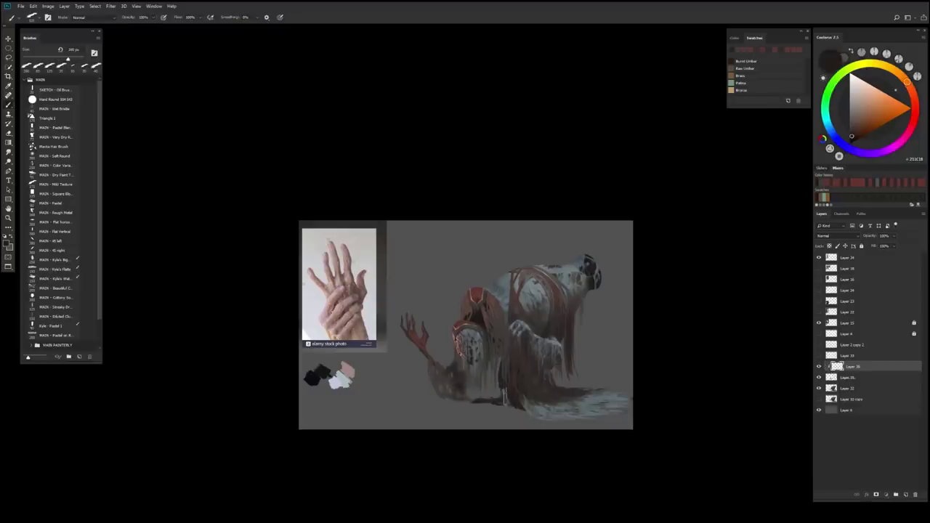
pyautogui.press('e')
pyautogui.press('i')
pyautogui.scroll(-1, 522, 377)
pyautogui.press('b')
pyautogui.hotkey('ctrl', 'u')
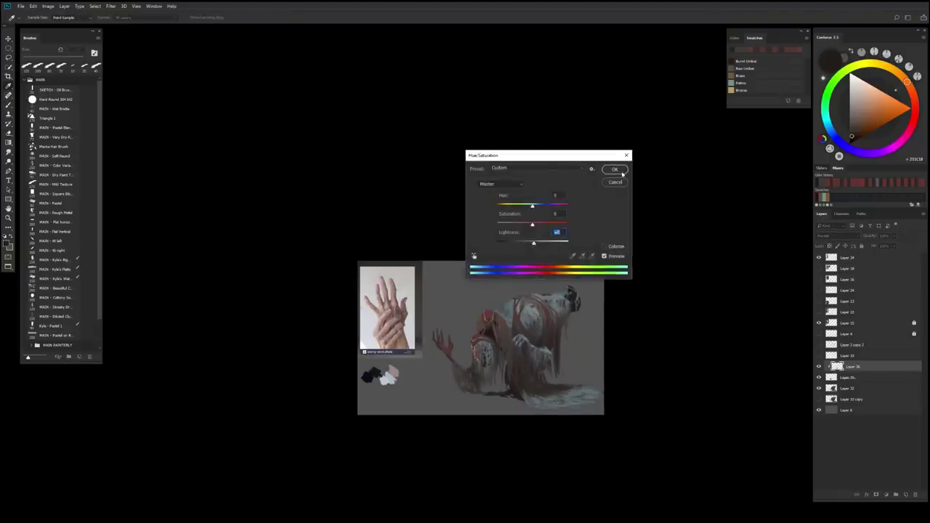
pyautogui.press('Escape')
pyautogui.press('h')
pyautogui.scroll(1, 537, 380)
# Merge the layers down and paint the drapery with sampled dark red and browns at about 30 px.
pyautogui.hotkey('ctrl', 'e')
pyautogui.press('b')
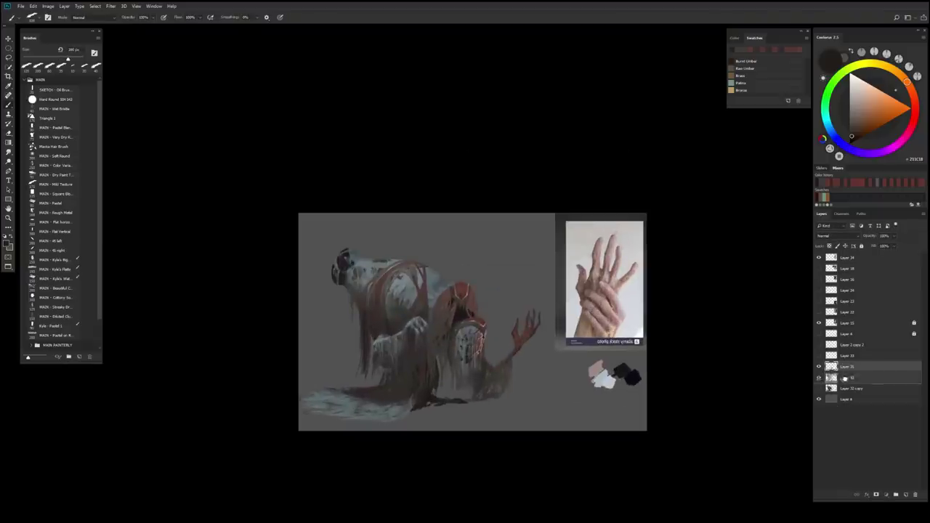
pyautogui.press('e')
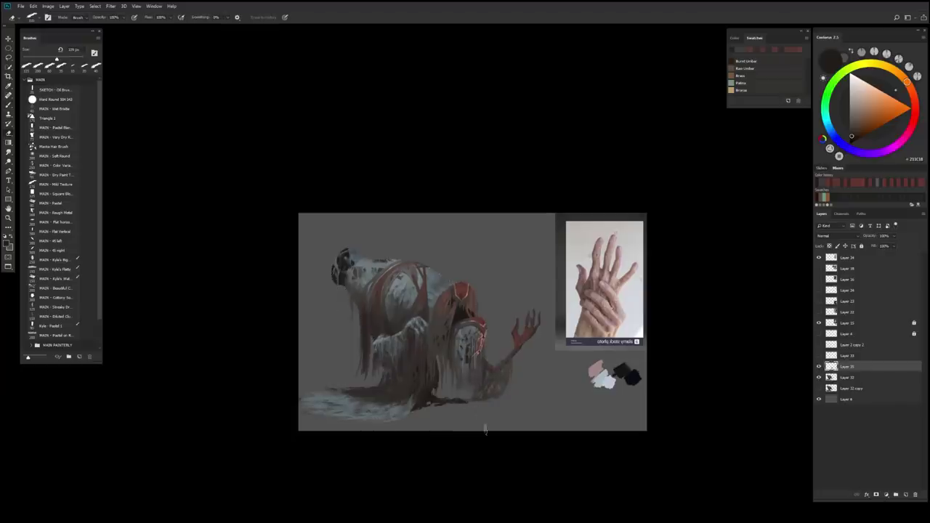
pyautogui.hotkey('ctrl', 'e')
pyautogui.press('b')
pyautogui.keyDown('alt'); pyautogui.click(501, 356); pyautogui.keyUp('alt')
pyautogui.press('[')
pyautogui.press('[')
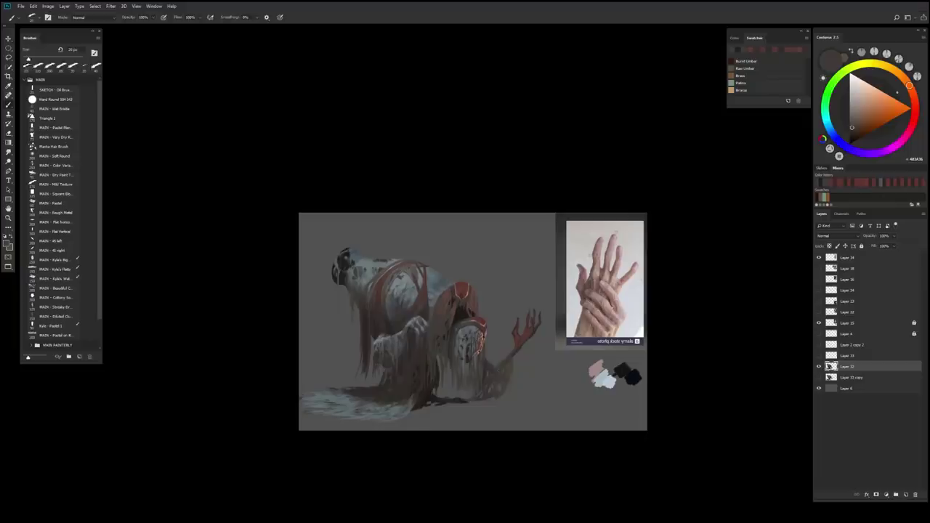
pyautogui.press('[')
pyautogui.press('[')
pyautogui.keyDown('alt'); pyautogui.click(497, 360); pyautogui.keyUp('alt')
pyautogui.keyDown('alt'); pyautogui.click(492, 367); pyautogui.keyUp('alt')
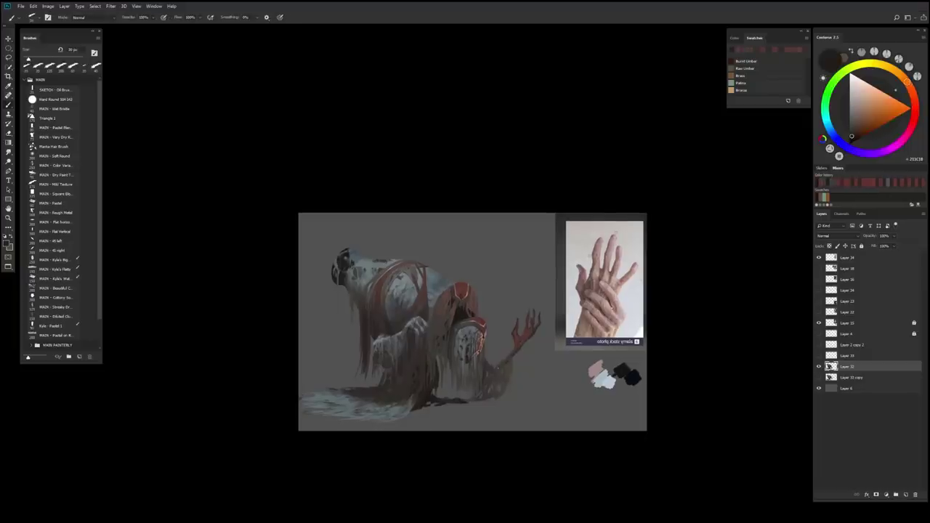
pyautogui.keyDown('alt'); pyautogui.click(491, 367); pyautogui.keyUp('alt')
pyautogui.press('[')
pyautogui.press('[')
pyautogui.press('[')
pyautogui.press('[')
pyautogui.press('[')
# Paint more browns and a bluish grey at 15–36 px, then add a new layer clipped above Layer 32.
pyautogui.keyDown('alt'); pyautogui.click(487, 367); pyautogui.keyUp('alt')
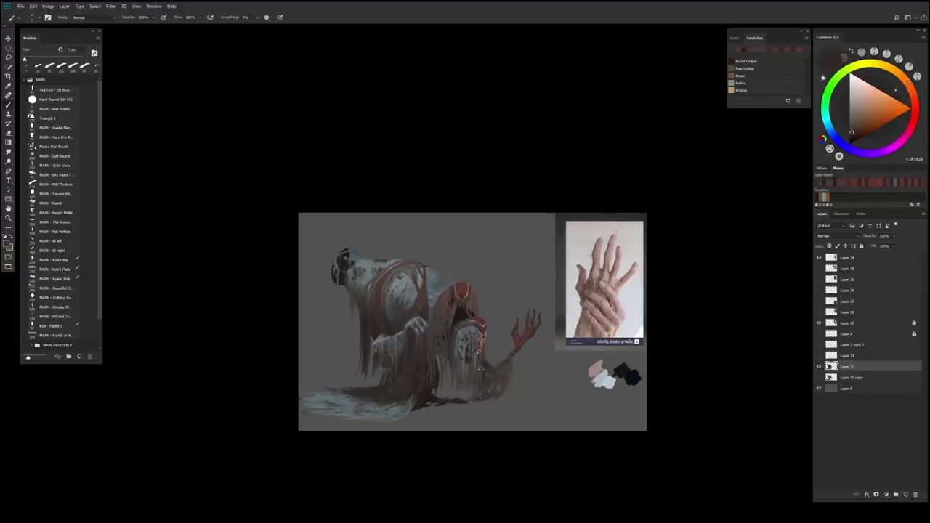
pyautogui.keyDown('alt'); pyautogui.click(483, 368); pyautogui.keyUp('alt')
pyautogui.keyDown('alt'); pyautogui.click(480, 366); pyautogui.keyUp('alt')
pyautogui.press(']')
pyautogui.press(']')
pyautogui.press(']')
pyautogui.press(']')
pyautogui.keyDown('alt'); pyautogui.click(456, 355); pyautogui.keyUp('alt')
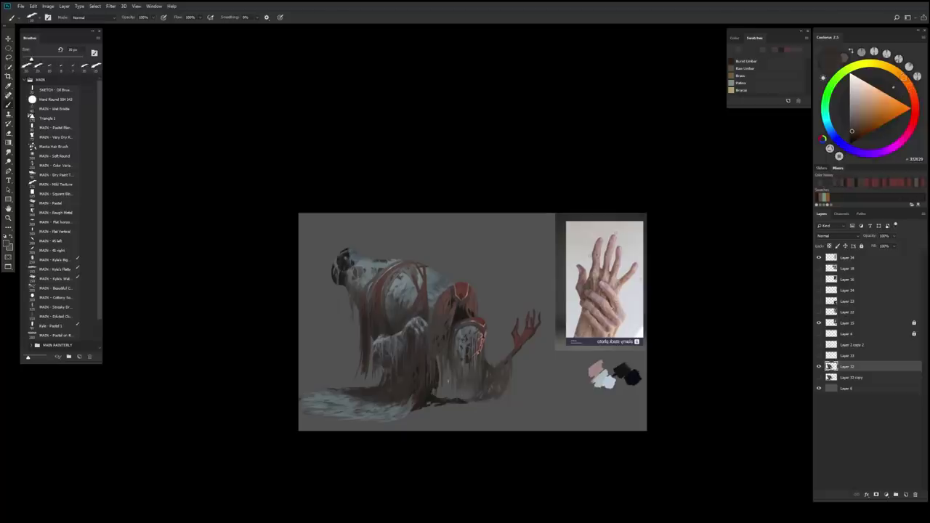
pyautogui.keyDown('alt'); pyautogui.click(460, 359); pyautogui.keyUp('alt')
pyautogui.press('[')
pyautogui.press('[')
pyautogui.keyDown('alt'); pyautogui.click(462, 362); pyautogui.keyUp('alt')
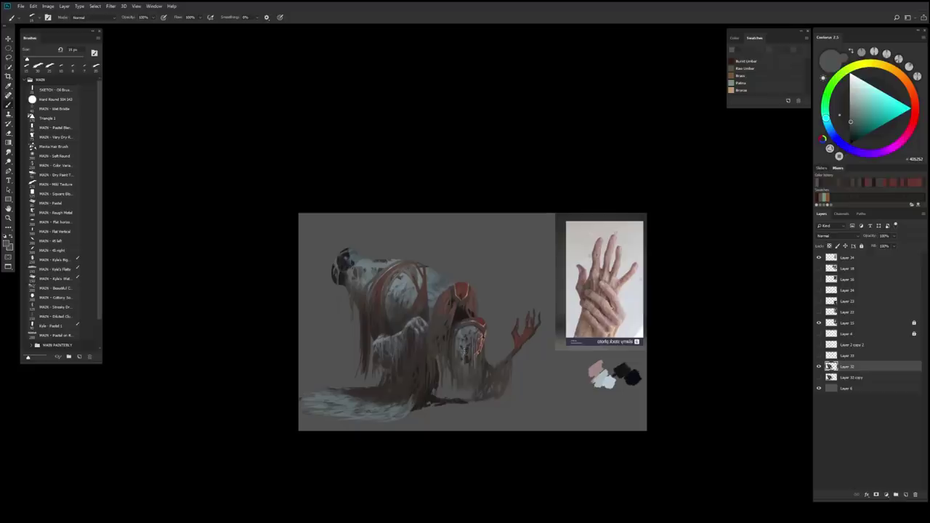
pyautogui.hotkey('ctrl', 'shift', 'alt', 'n')
pyautogui.click(836, 235)
# Set the clipped layer to Hard Light and paint light strokes around the wrist, undoing one rework.
pyautogui.click(835, 314)
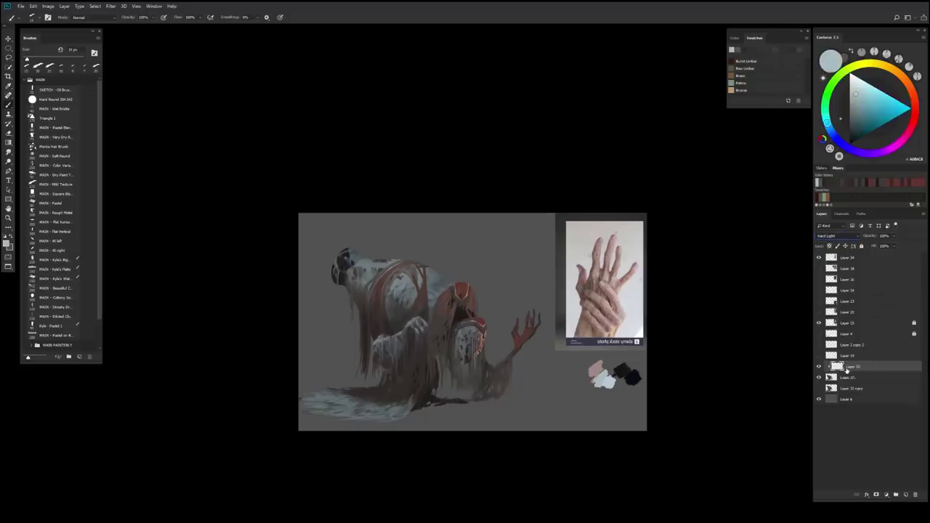
pyautogui.press(']')
pyautogui.press(']')
pyautogui.press(']')
pyautogui.moveTo(508, 354)
pyautogui.mouseDown()
pyautogui.moveTo(488, 399)
pyautogui.moveTo(498, 375)
pyautogui.mouseUp()
pyautogui.press('e')
pyautogui.scroll(1, 505, 365)
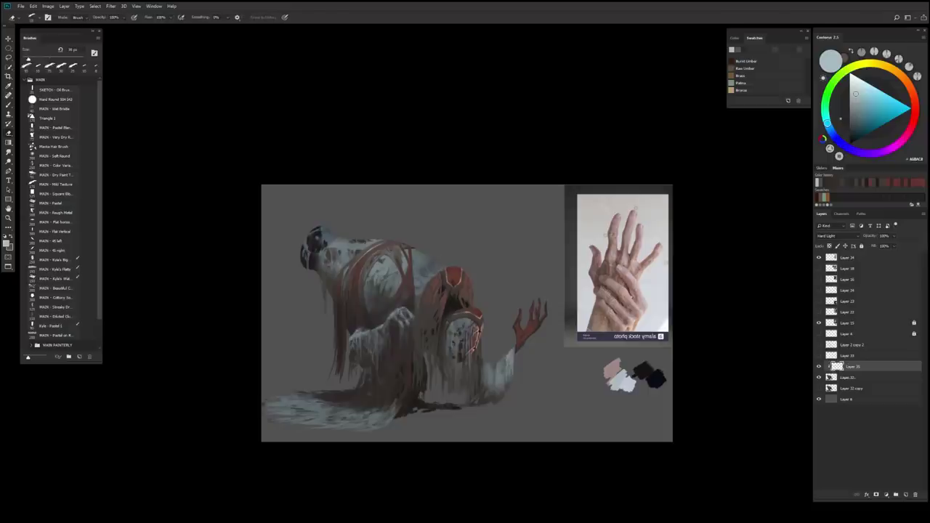
pyautogui.moveTo(501, 356); pyautogui.dragTo(498, 386)
pyautogui.hotkey('ctrl', 'z')
pyautogui.press('b')
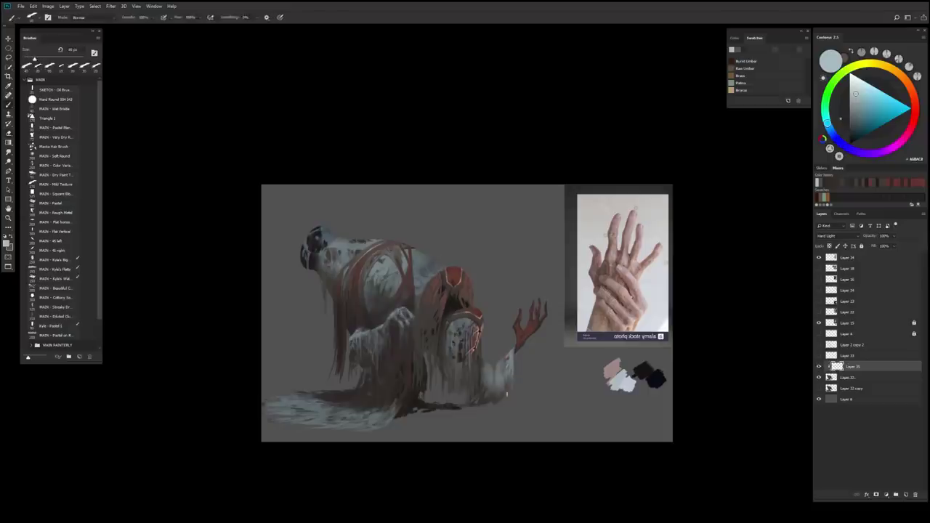
# Erase excess highlights with a 125 then 70 px eraser, returning to a 30 px brush.
pyautogui.press('e')
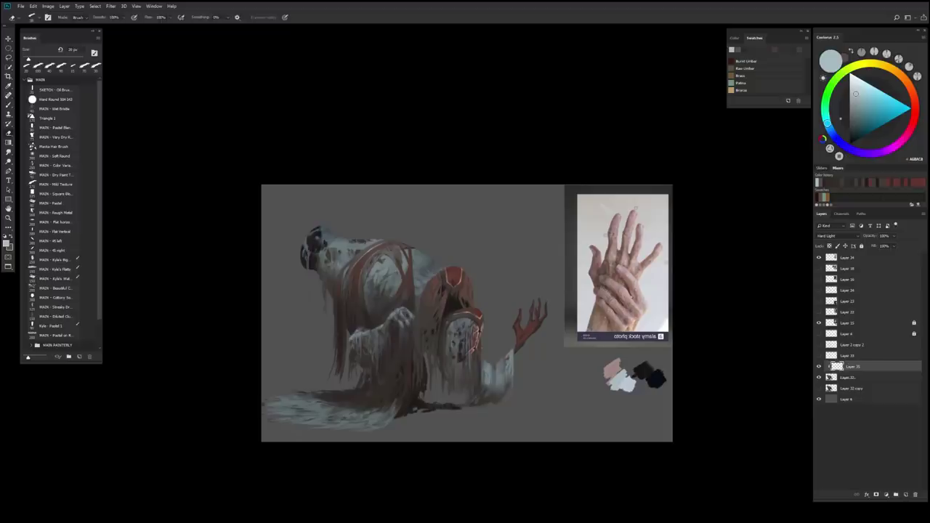
pyautogui.scroll(-1, 506, 384)
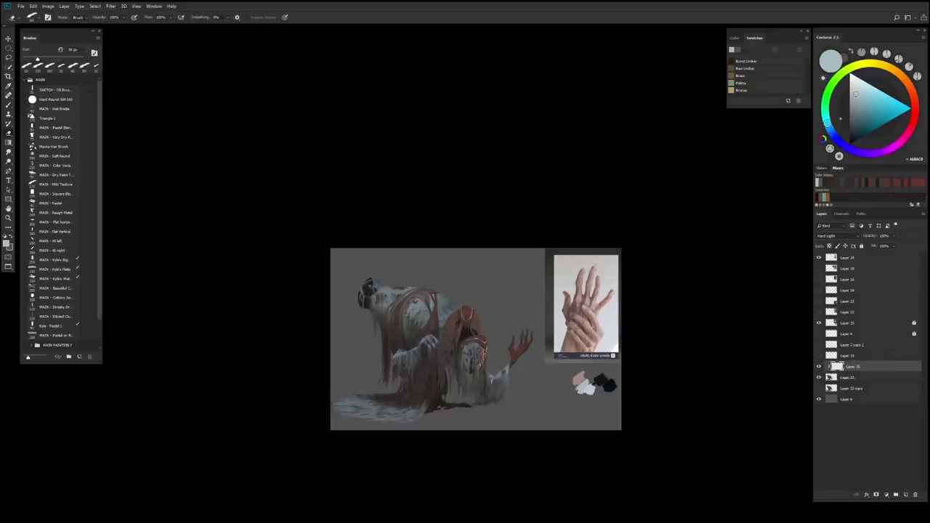
pyautogui.press('b')
pyautogui.press('e')
pyautogui.press(']')
pyautogui.press(']')
pyautogui.press('[')
pyautogui.press('[')
pyautogui.press('[')
pyautogui.press('[')
pyautogui.press('b')
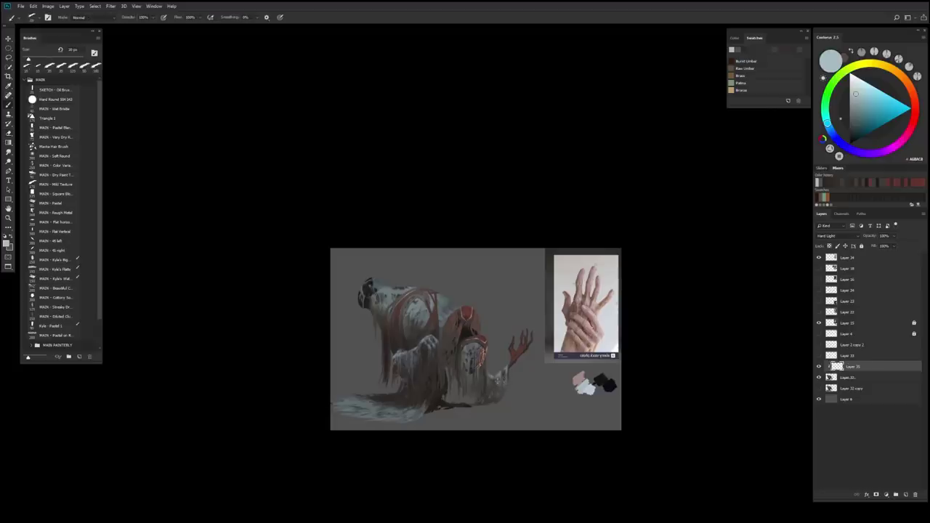
# Zoom around the creature's body, sample a canvas colour and add a new Normal layer.
pyautogui.keyDown('ctrl'); pyautogui.click(500, 377); pyautogui.keyUp('ctrl')
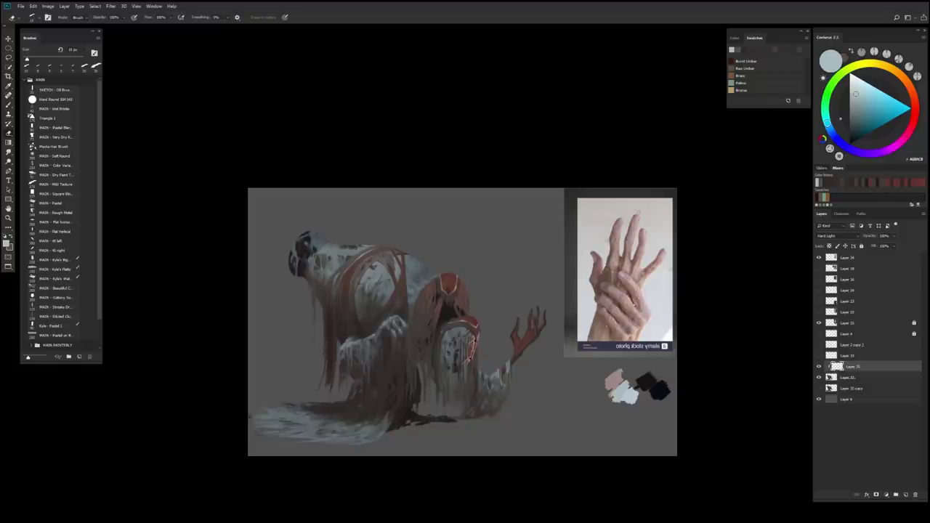
pyautogui.keyDown('ctrl'); pyautogui.keyDown('alt'); pyautogui.click(536, 391); pyautogui.keyUp('alt'); pyautogui.keyUp('ctrl')
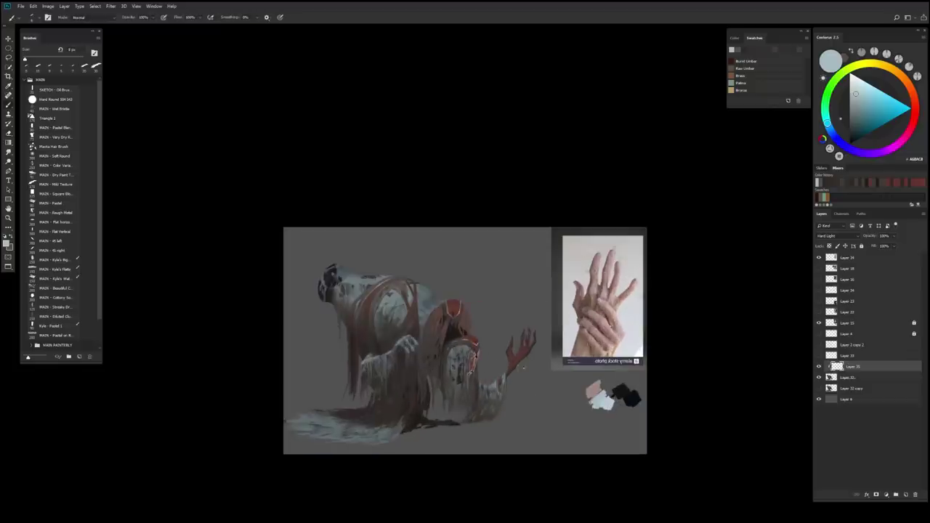
pyautogui.hotkey('ctrl', '+')
pyautogui.keyDown('alt'); pyautogui.click(455, 252); pyautogui.keyUp('alt')
pyautogui.hotkey('ctrl', 'shift', 'alt', 'n')
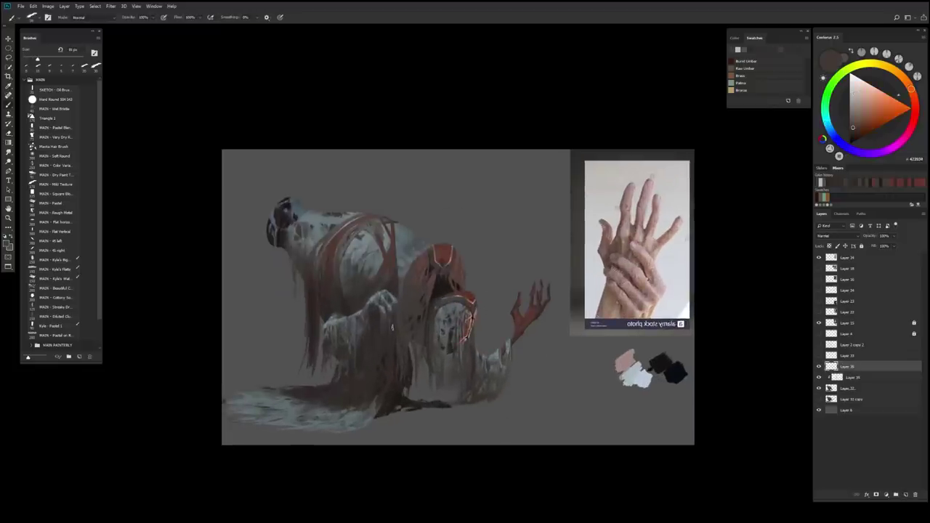
# Pick a new foreground colour and darken the fur's bottom edge, erasing parts to refine its shape.
pyautogui.click(850, 133)
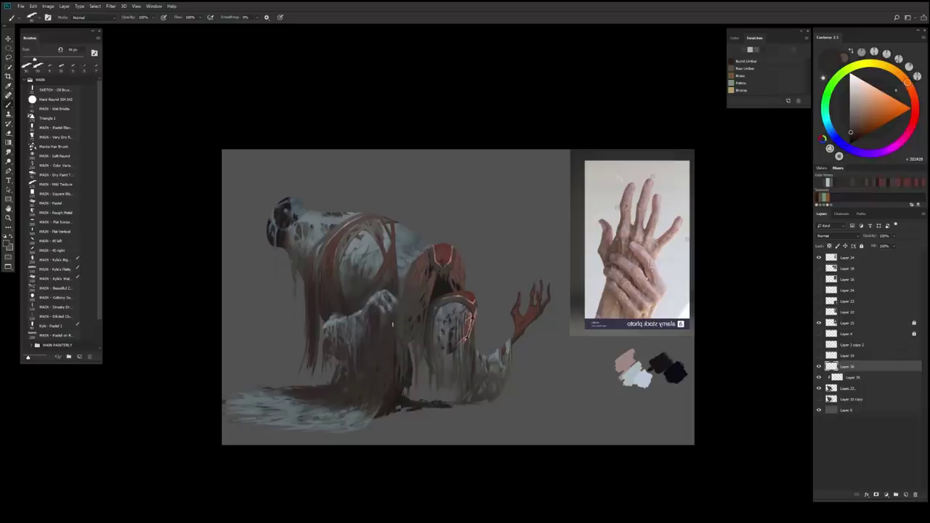
pyautogui.press('e')
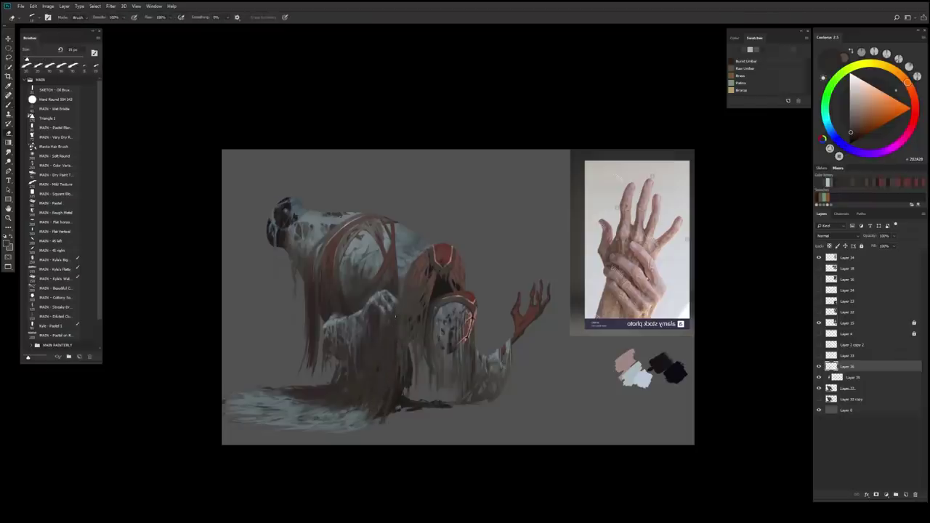
pyautogui.press('b')
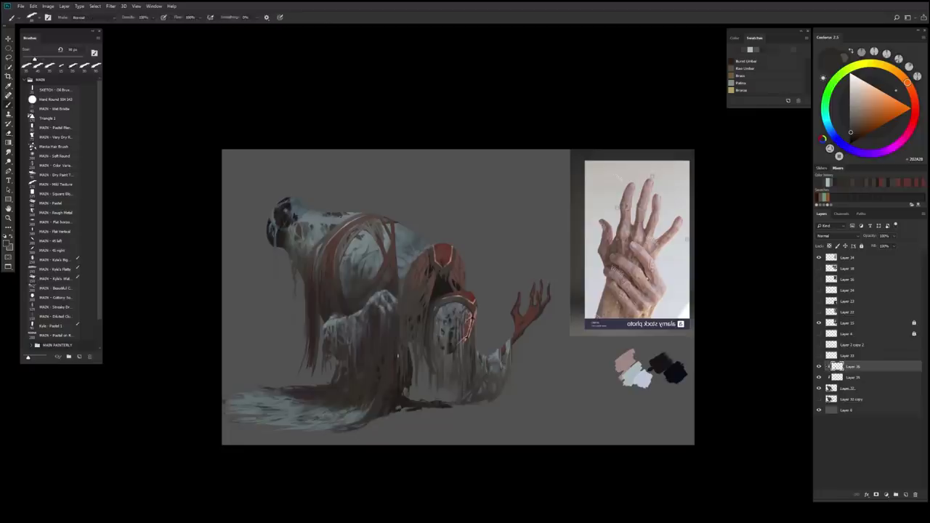
pyautogui.moveTo(376, 426); pyautogui.dragTo(328, 430)
pyautogui.press('b')
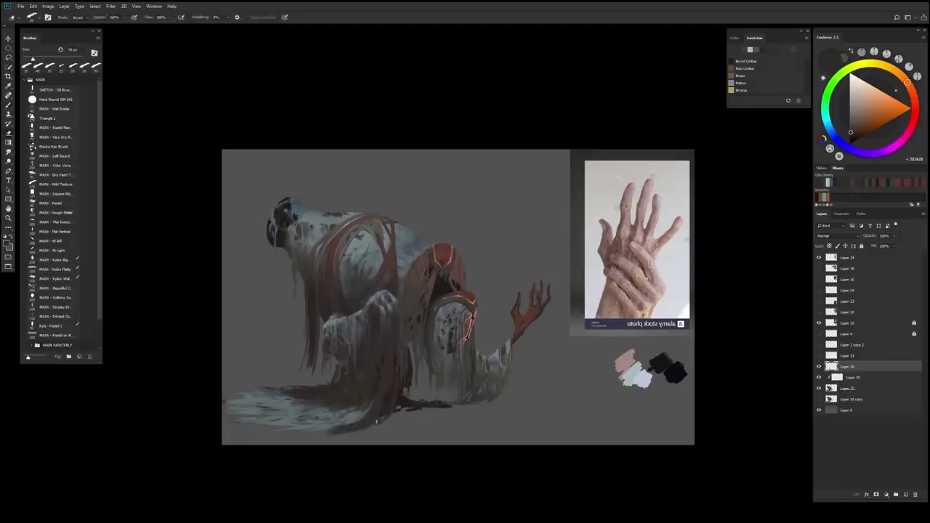
pyautogui.press('e')
pyautogui.press('b')
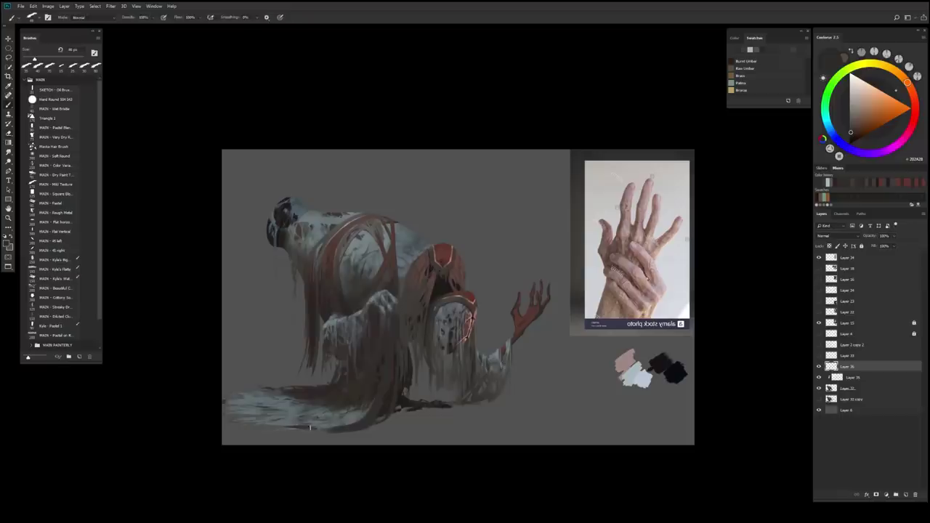
pyautogui.press('e')
pyautogui.moveTo(363, 420); pyautogui.dragTo(328, 427)
pyautogui.press('b')
pyautogui.press('e')
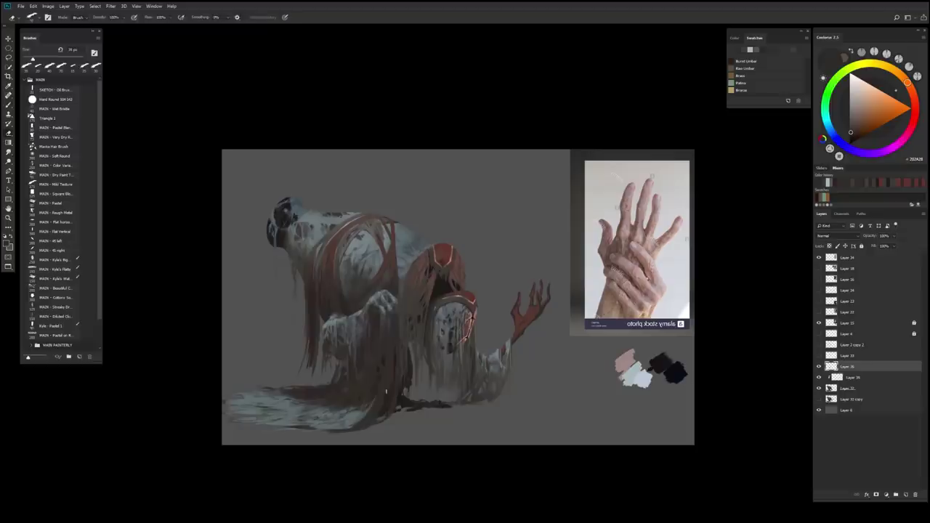
pyautogui.press('b')
# Add Layer 37, refine Layer 36 with very dark and bluish tones, then add another layer above it.
pyautogui.hotkey('ctrl', 'shift', 'alt', 'n')
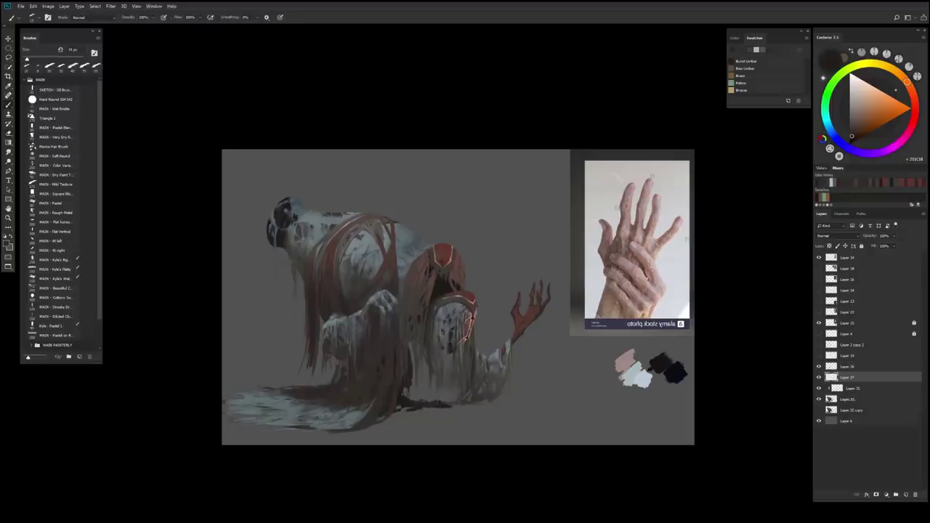
pyautogui.press(']')
pyautogui.press(']')
pyautogui.press(']')
pyautogui.keyDown('alt'); pyautogui.click(384, 416); pyautogui.keyUp('alt')
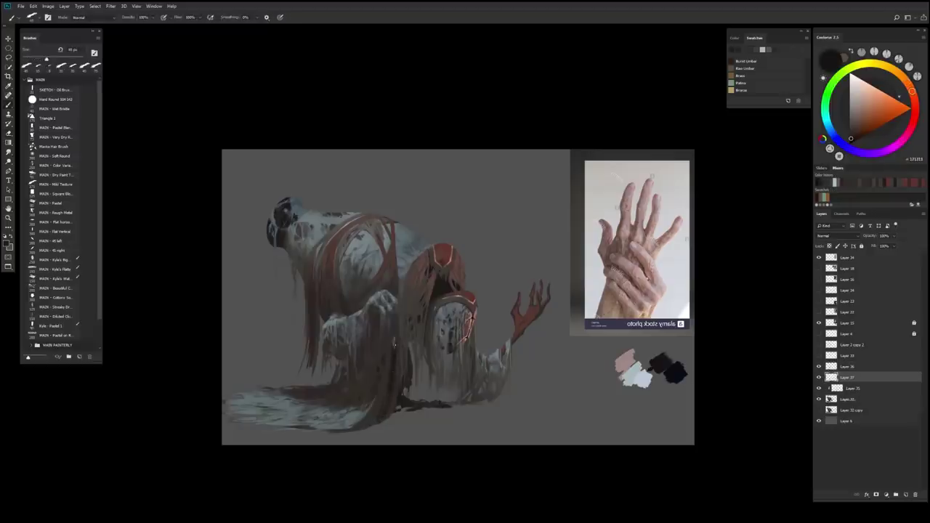
pyautogui.press('e')
pyautogui.hotkey('alt', ']')
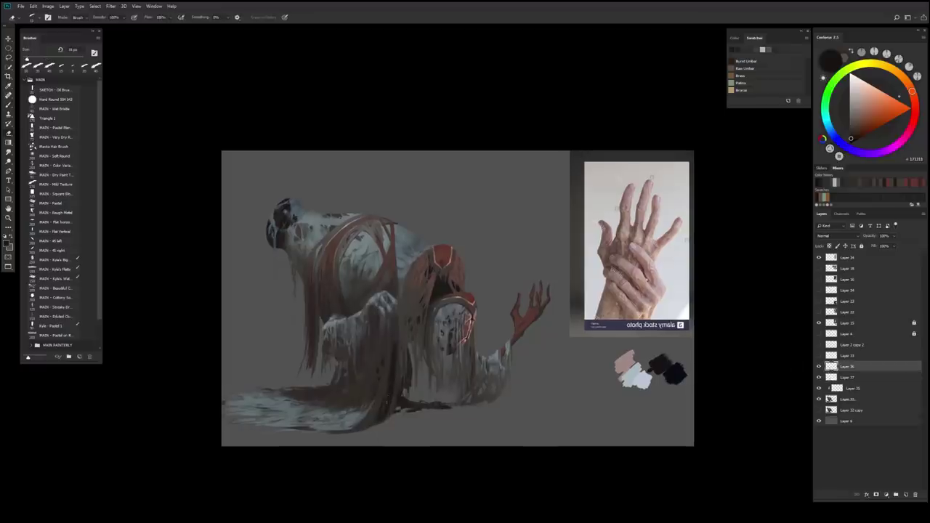
pyautogui.keyDown('alt'); pyautogui.click(391, 422); pyautogui.keyUp('alt')
pyautogui.press('b')
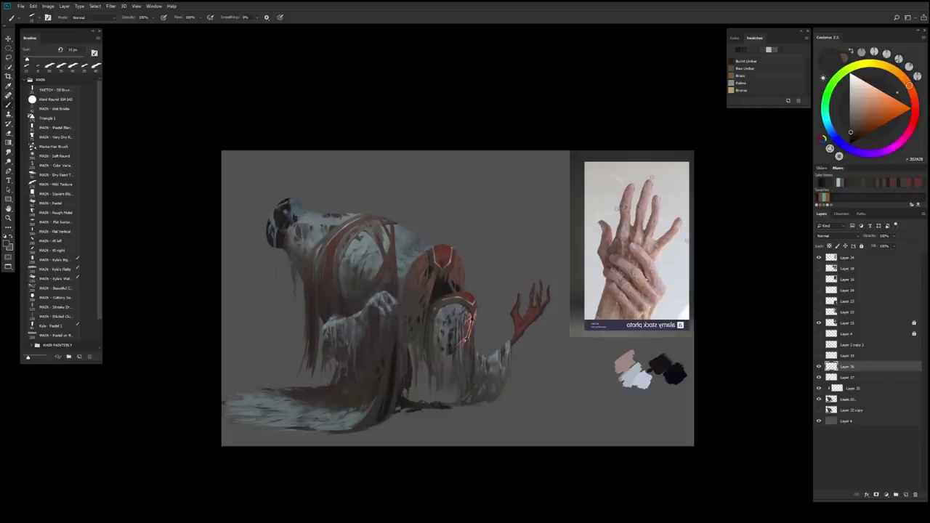
pyautogui.press('e')
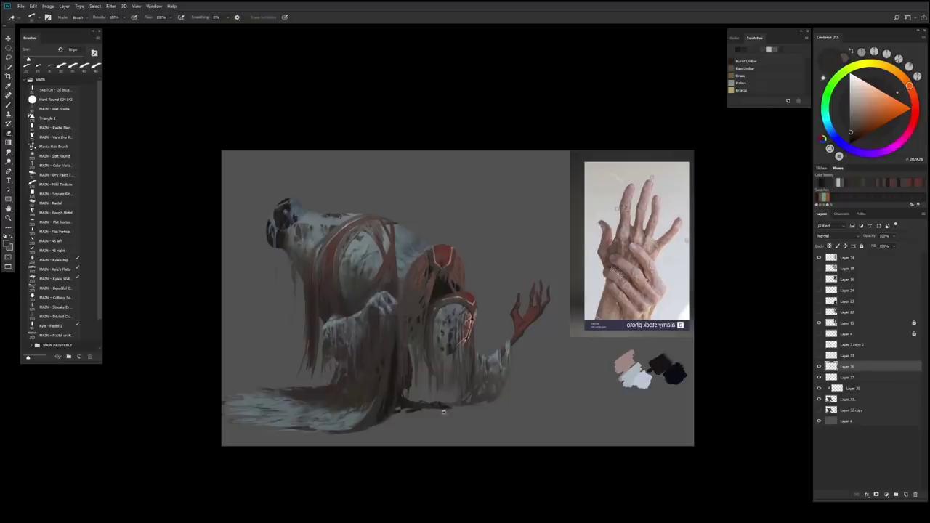
pyautogui.scroll(-1, 444, 411)
pyautogui.hotkey('ctrl', 'shift', 'alt', 'n')
# Undo the unused Layer 38 and sample a new colour with a 30 px brush.
pyautogui.press('b')
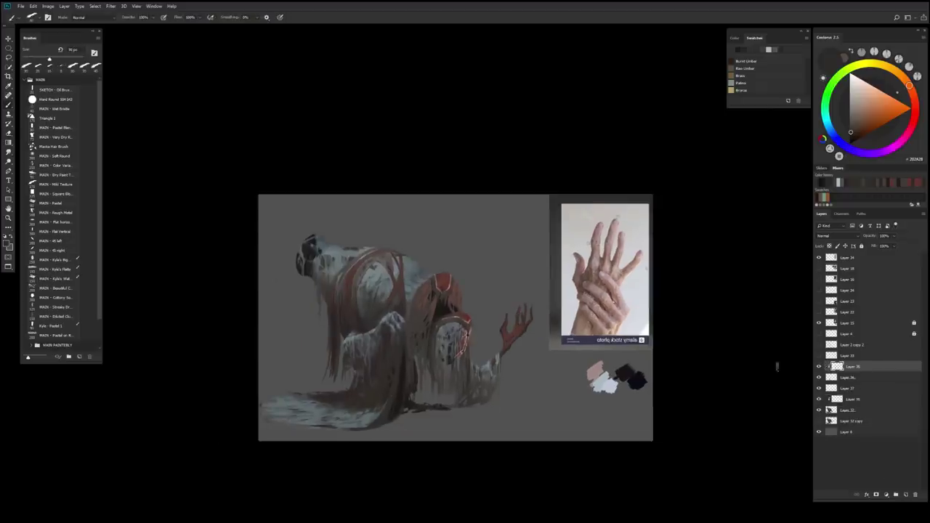
pyautogui.hotkey('ctrl', '[')
pyautogui.keyDown('alt'); pyautogui.click(403, 383); pyautogui.keyUp('alt')
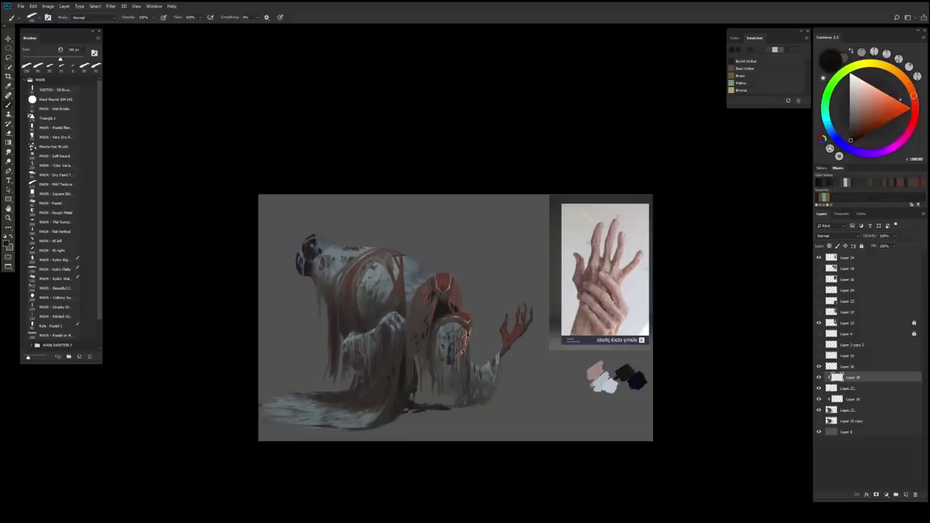
pyautogui.scroll(1, 381, 466)
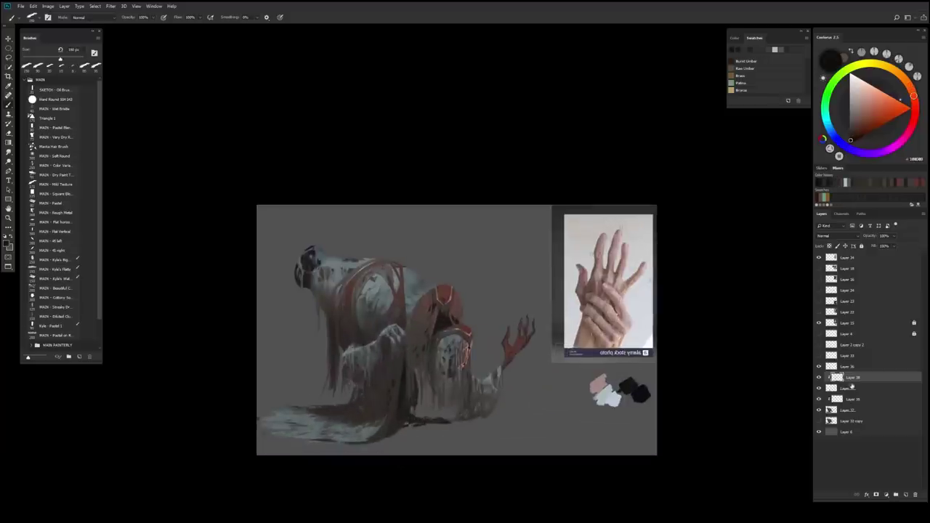
pyautogui.hotkey('ctrl', 'z')
pyautogui.hotkey('ctrl', 'z')
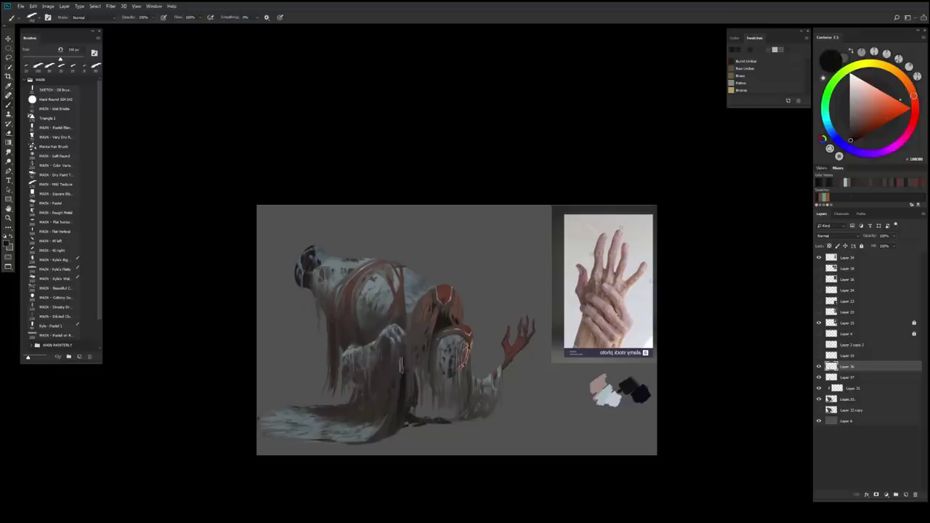
pyautogui.keyDown('alt'); pyautogui.click(401, 367); pyautogui.keyUp('alt')
pyautogui.press('[')
pyautogui.press('[')
pyautogui.press('[')
pyautogui.press('[')
# Add a new layer, Layer 38, clipped onto Layer 36.
pyautogui.press('e')
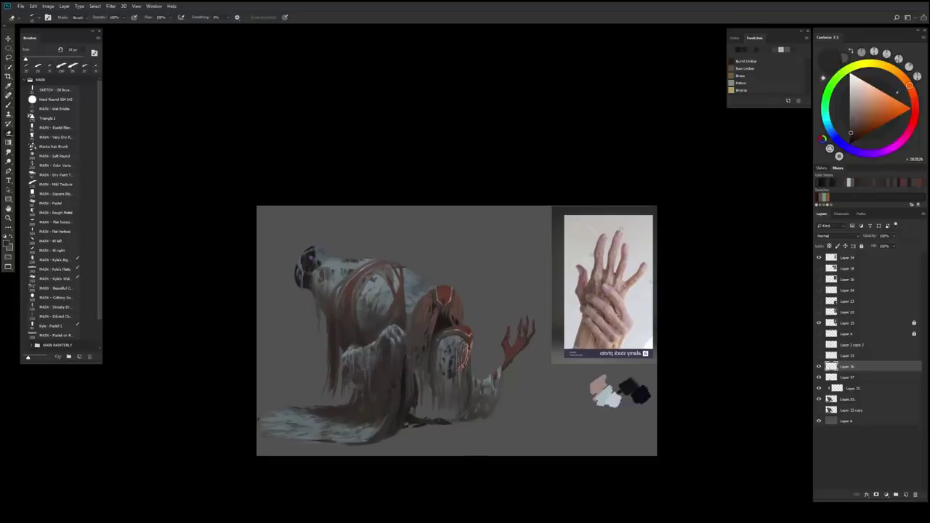
pyautogui.press('b')
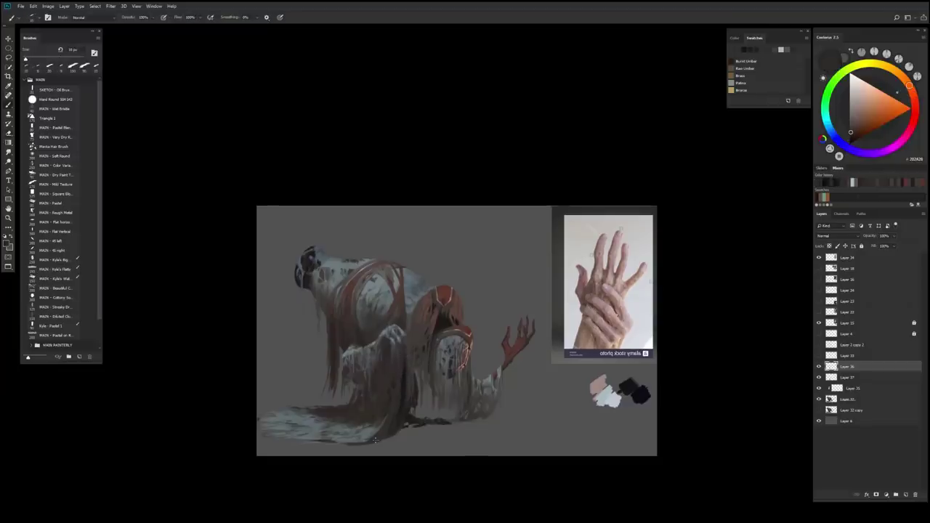
pyautogui.hotkey('ctrl', 'shift', 'alt', 'n')
pyautogui.keyDown('alt'); pyautogui.click(404, 352); pyautogui.keyUp('alt')
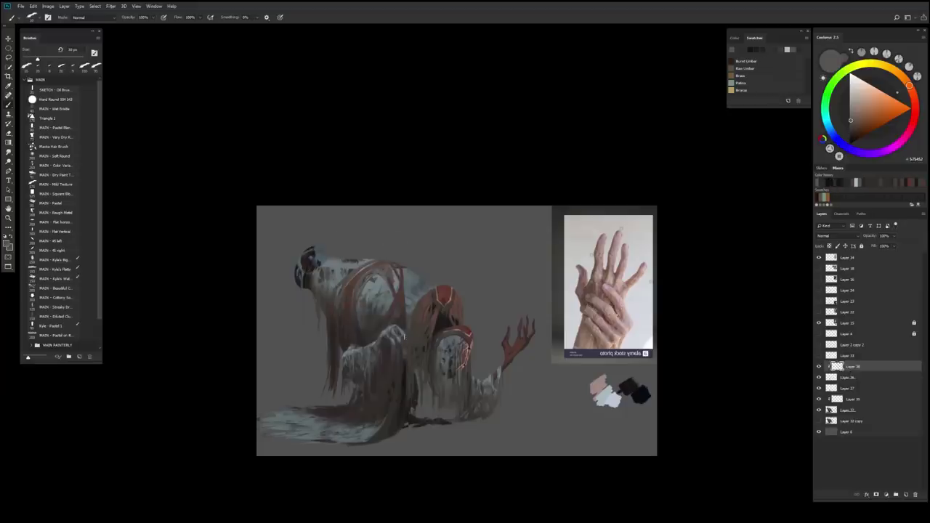
# Alternate between Brush and Eraser while fine-tuning the brush size.
pyautogui.press('e')
pyautogui.press('b')
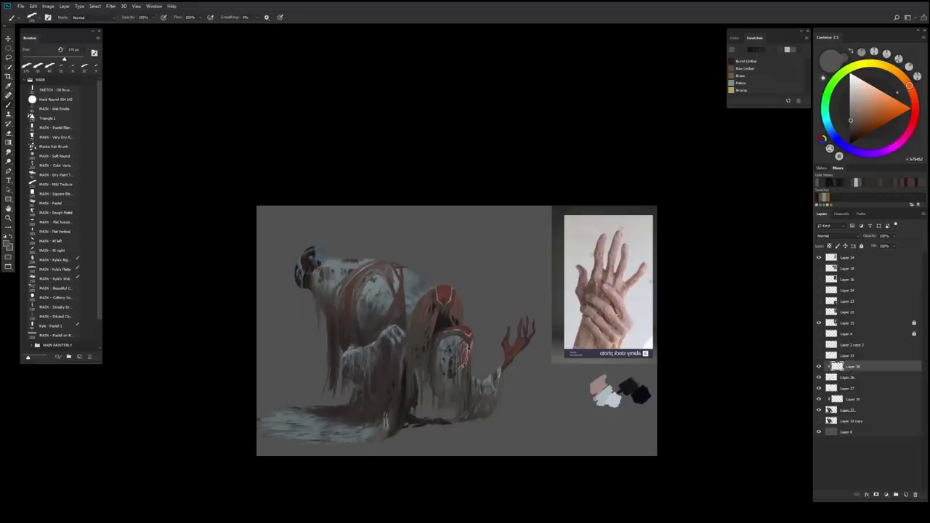
pyautogui.press('.')
pyautogui.press('.')
pyautogui.press('e')
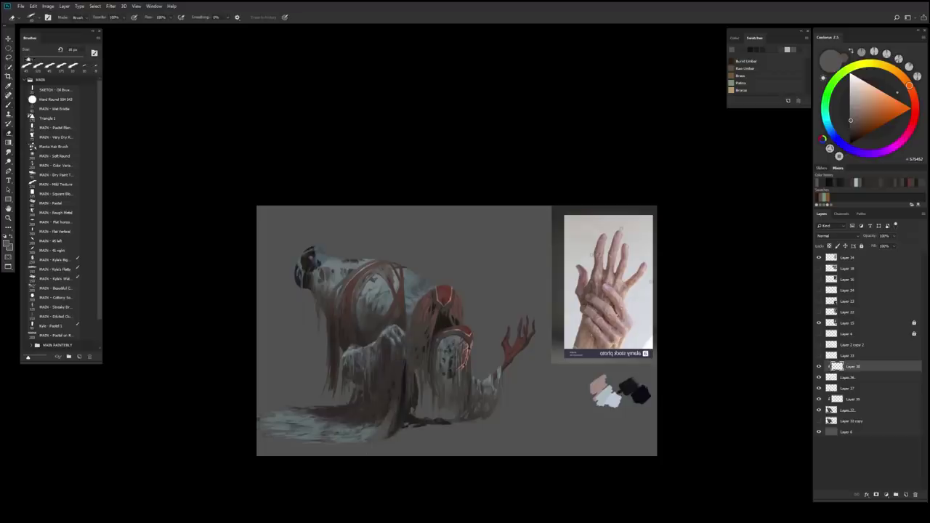
pyautogui.press('b')
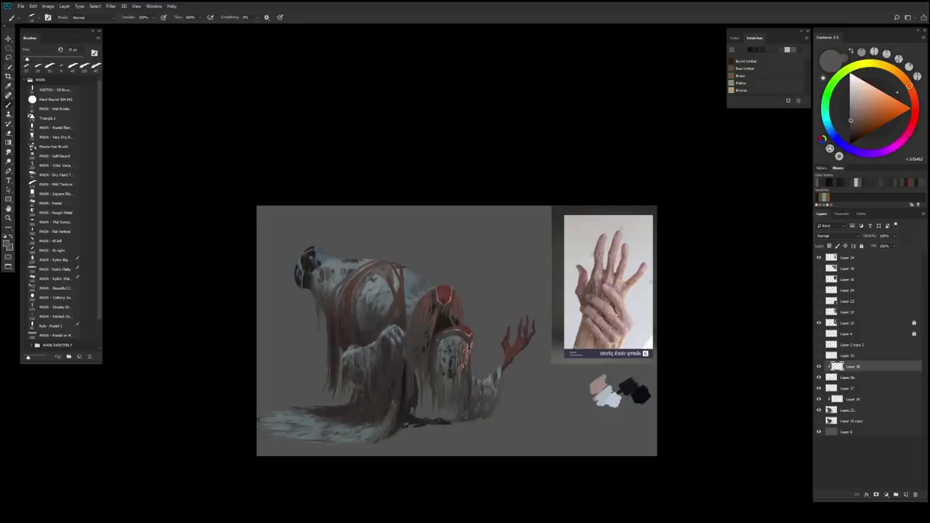
pyautogui.press('[')
pyautogui.scroll(2, 415, 434)
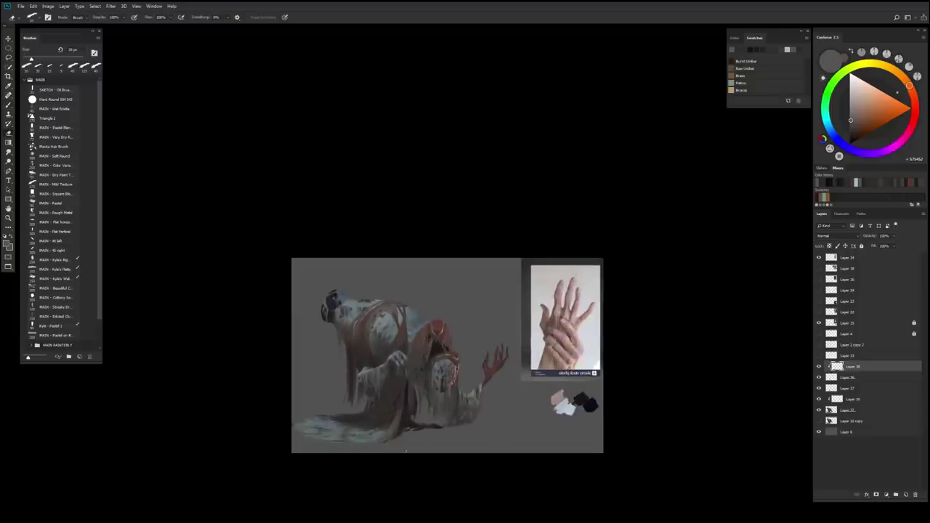
pyautogui.press(']')
pyautogui.scroll(-1, 392, 465)
pyautogui.scroll(1, 396, 436)
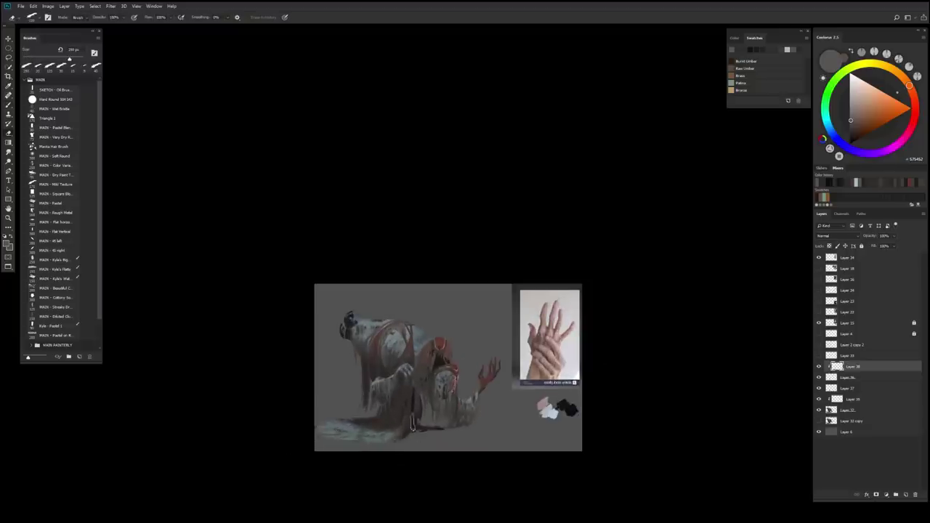
pyautogui.scroll(1, 414, 420)
pyautogui.scroll(1, 480, 400)
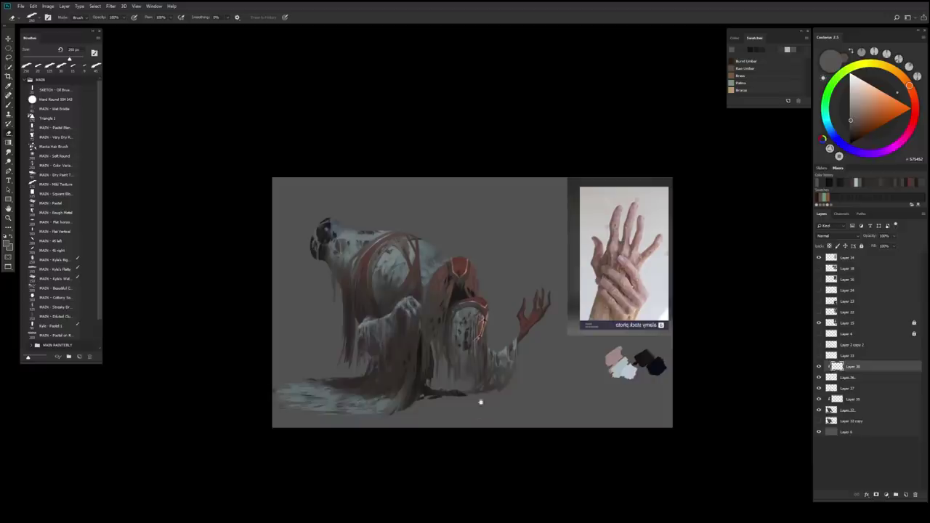
# Mirror the canvas horizontally and sample a dark tone with a 30 px brush.
pyautogui.press('h')
pyautogui.scroll(1, 479, 402)
pyautogui.press('b')
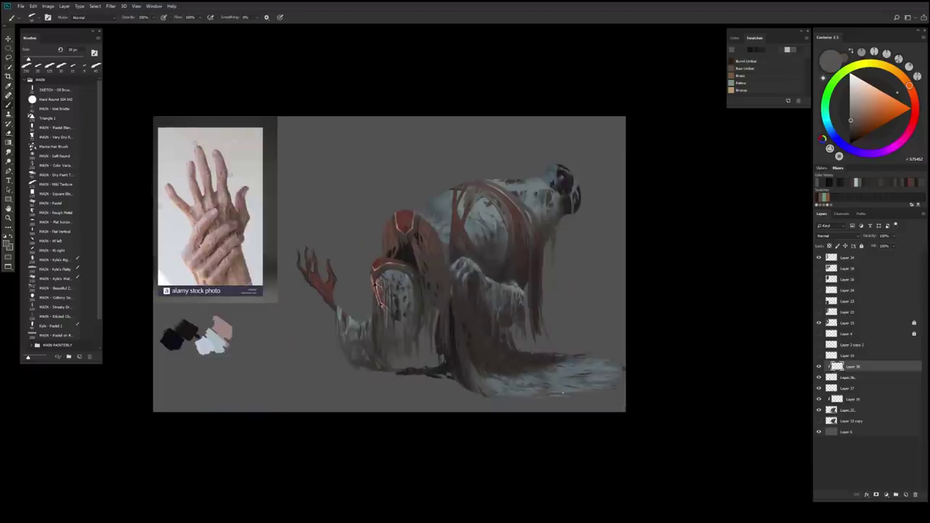
pyautogui.click(854, 122)
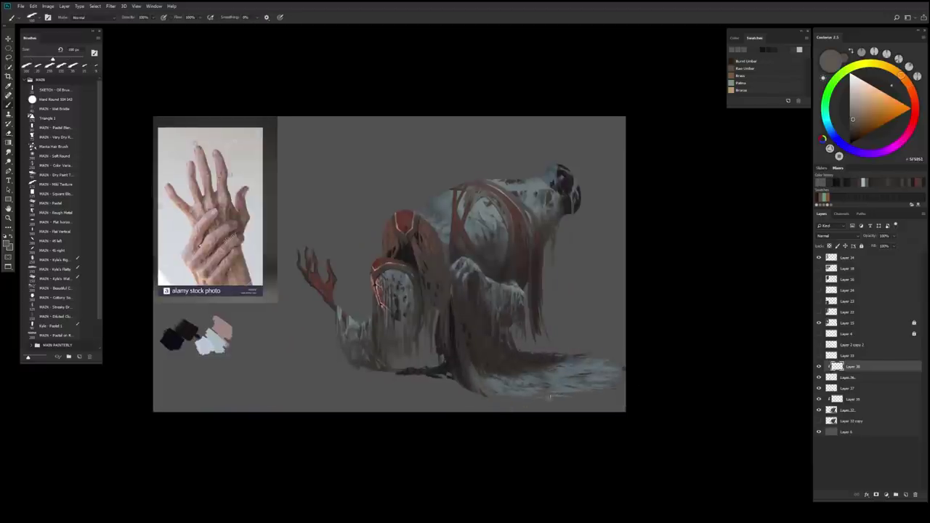
pyautogui.press('e')
pyautogui.press('b')
pyautogui.keyDown('alt'); pyautogui.click(467, 354); pyautogui.keyUp('alt')
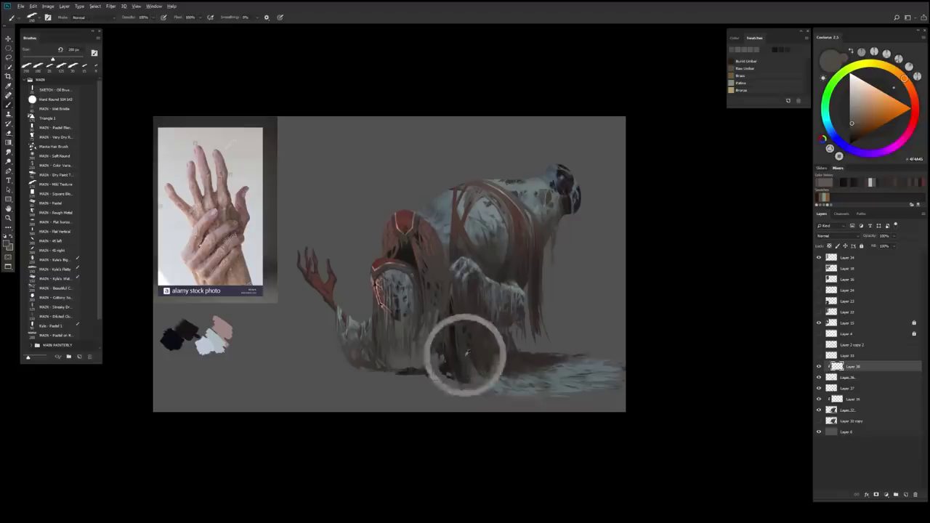
pyautogui.press('[')
pyautogui.press('[')
pyautogui.press('[')
pyautogui.press('[')
pyautogui.press('[')
pyautogui.press('[')
pyautogui.press('[')
pyautogui.press('[')
pyautogui.press('[')
pyautogui.press('[')
pyautogui.press('[')
# Sample near-black, grey and dark brown tones from the figure at about 45 px.
pyautogui.keyDown('alt'); pyautogui.click(471, 378); pyautogui.keyUp('alt')
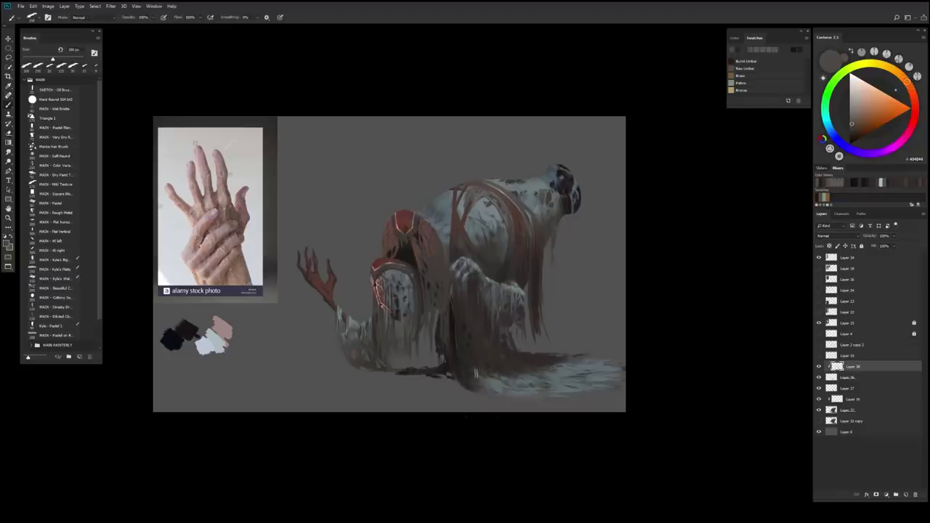
pyautogui.keyDown('alt'); pyautogui.click(476, 374); pyautogui.keyUp('alt')
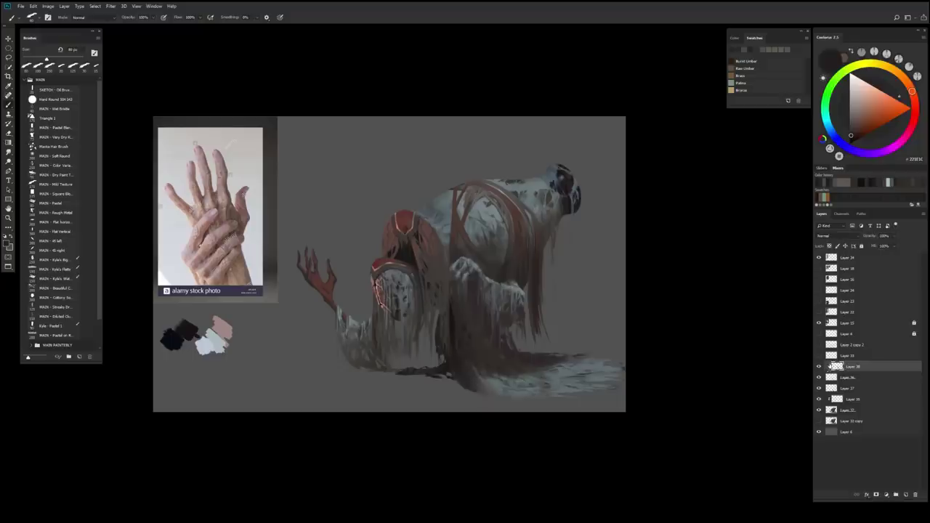
pyautogui.keyDown('alt'); pyautogui.click(481, 413); pyautogui.keyUp('alt')
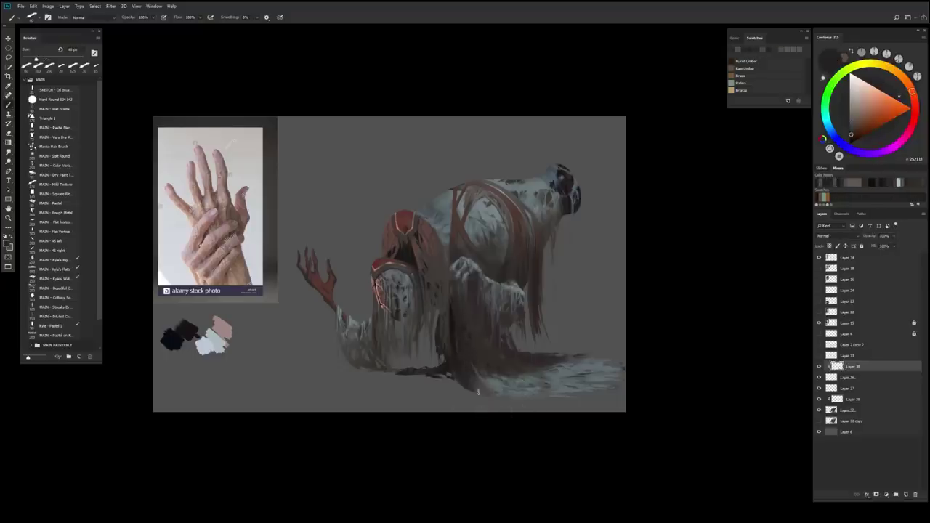
pyautogui.press('[')
pyautogui.press('[')
pyautogui.press('[')
pyautogui.press('[')
pyautogui.keyDown('alt'); pyautogui.click(521, 395); pyautogui.keyUp('alt')
pyautogui.keyDown('alt'); pyautogui.click(479, 391); pyautogui.keyUp('alt')
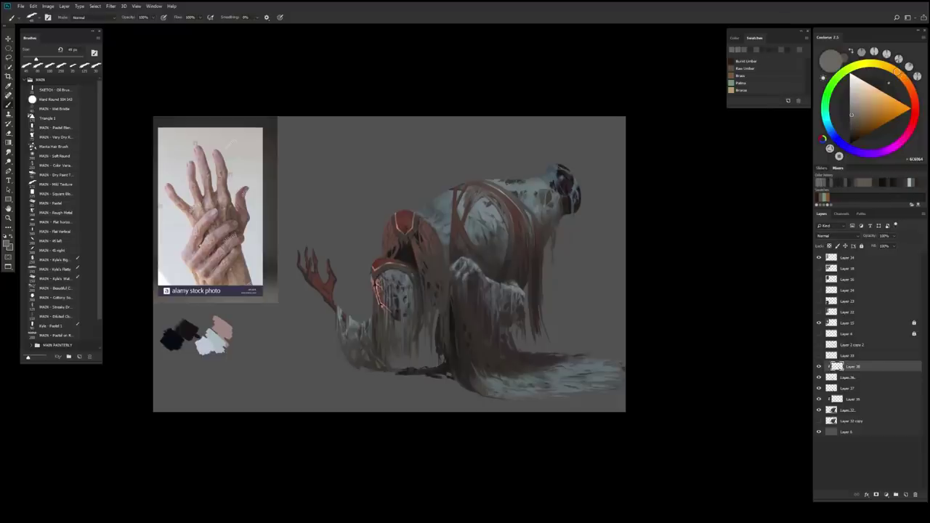
pyautogui.scroll(-1, 479, 379)
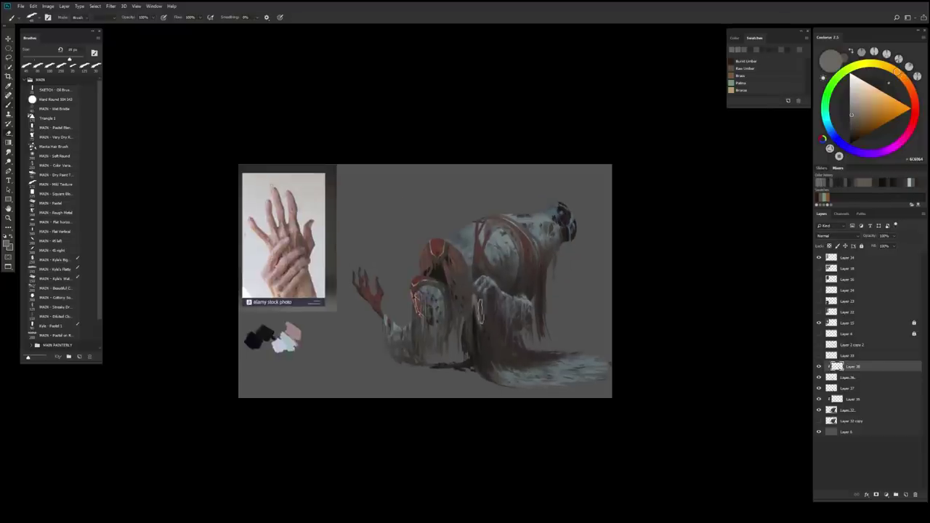
pyautogui.keyDown('alt'); pyautogui.click(477, 305); pyautogui.keyUp('alt')
pyautogui.keyDown('alt'); pyautogui.click(478, 309); pyautogui.keyUp('alt')
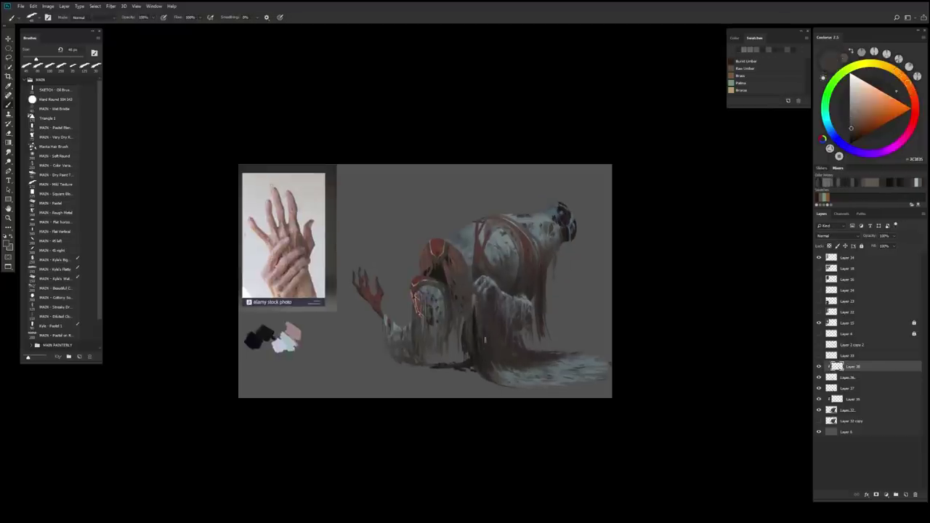
pyautogui.keyDown('alt'); pyautogui.click(480, 310); pyautogui.keyUp('alt')
pyautogui.scroll(1, 563, 351)
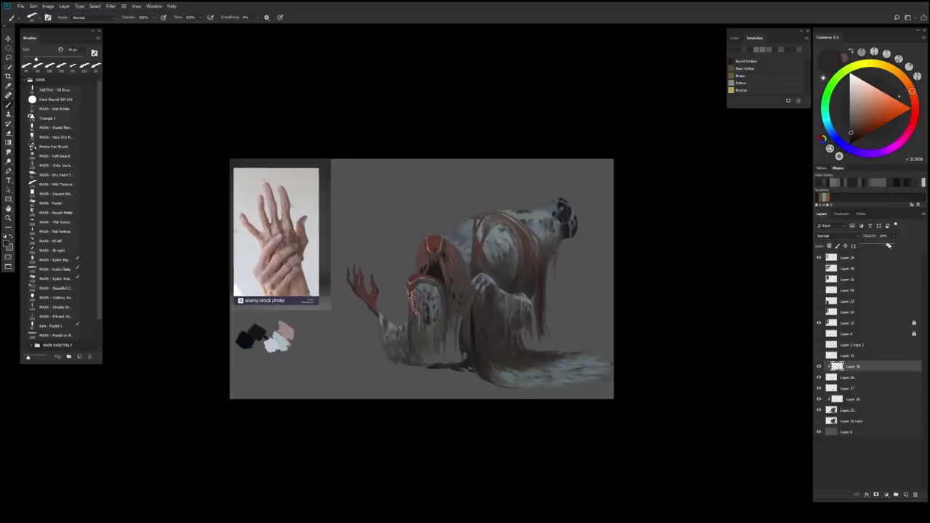
# Delete Layer 38, move Layer 36 below Layer 37, and paint a dark red stroke on the lower robe.
pyautogui.hotkey('ctrl', 'e')
pyautogui.hotkey('ctrl', '[')
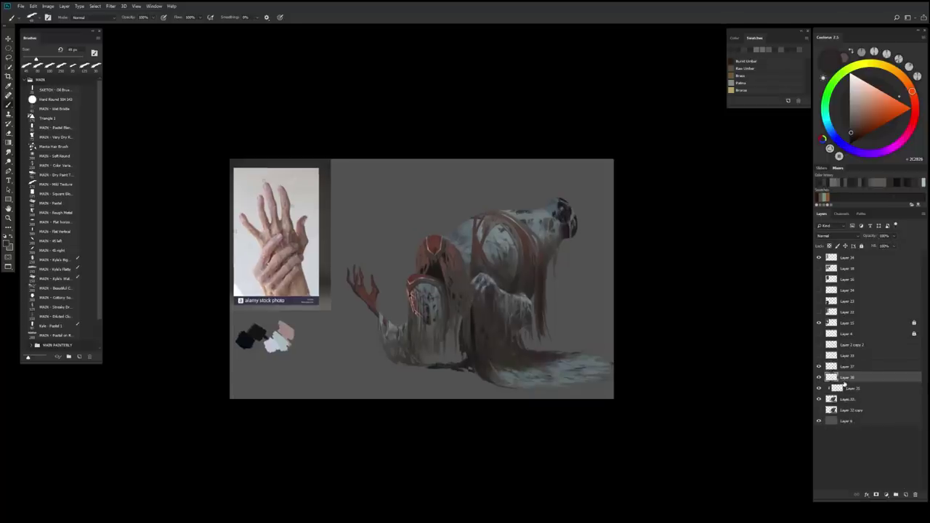
pyautogui.moveTo(912, 92); pyautogui.dragTo(915, 110)
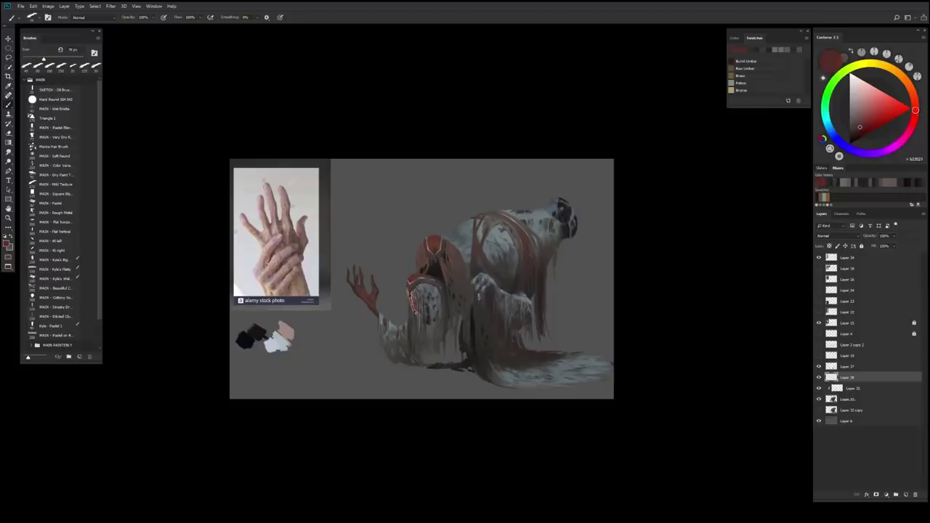
pyautogui.moveTo(508, 356); pyautogui.dragTo(500, 383)
# Erase along the drapery's bottom edge to reveal the red underneath.
pyautogui.press('e')
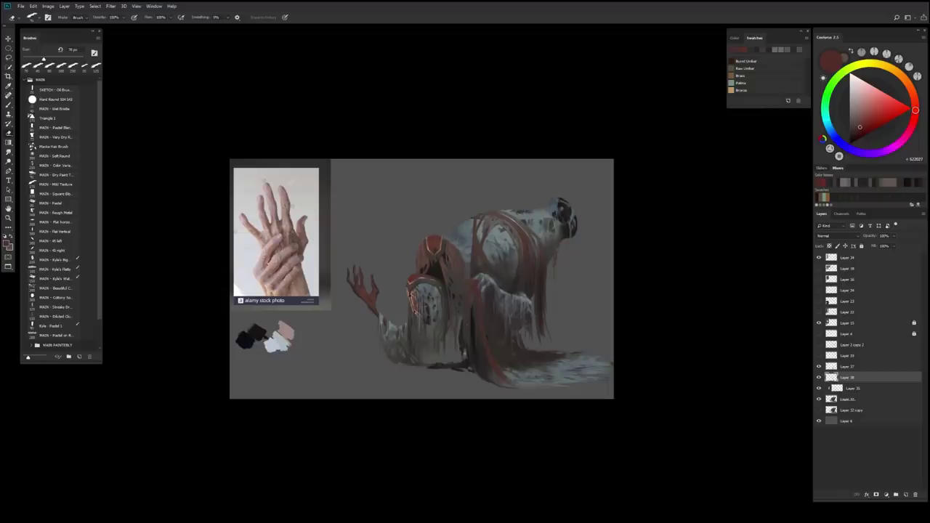
pyautogui.press('b')
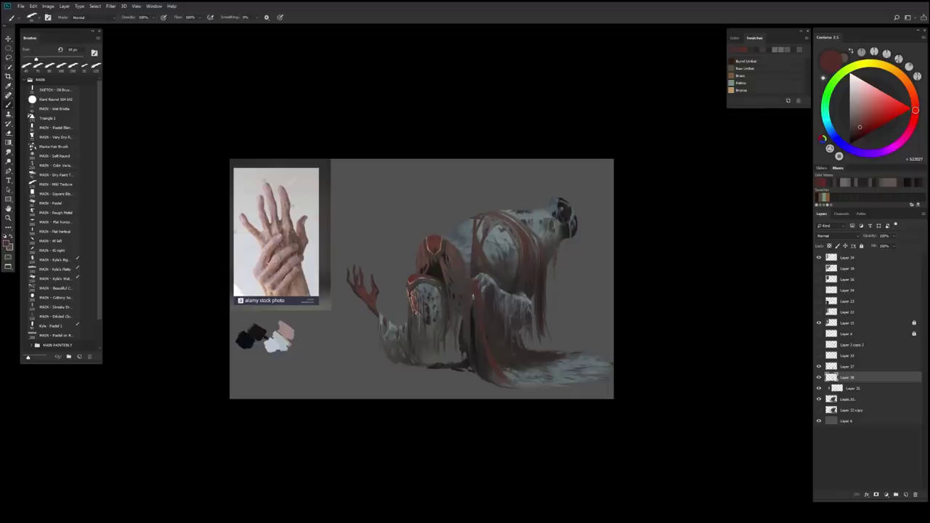
pyautogui.press('e')
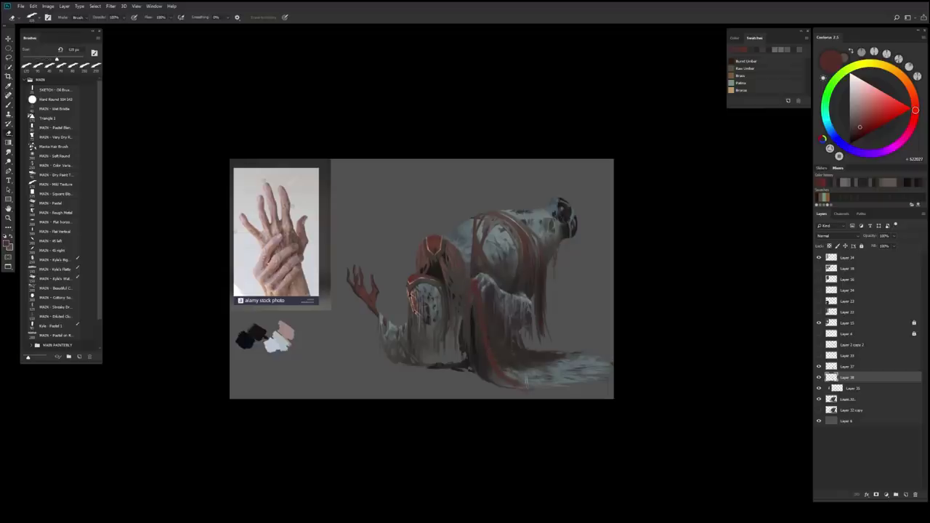
pyautogui.moveTo(536, 385); pyautogui.dragTo(571, 379)
pyautogui.press('b')
# Duplicate the layer and sample dark and reddish-brown tones from the figure.
pyautogui.hotkey('ctrl', 'j')
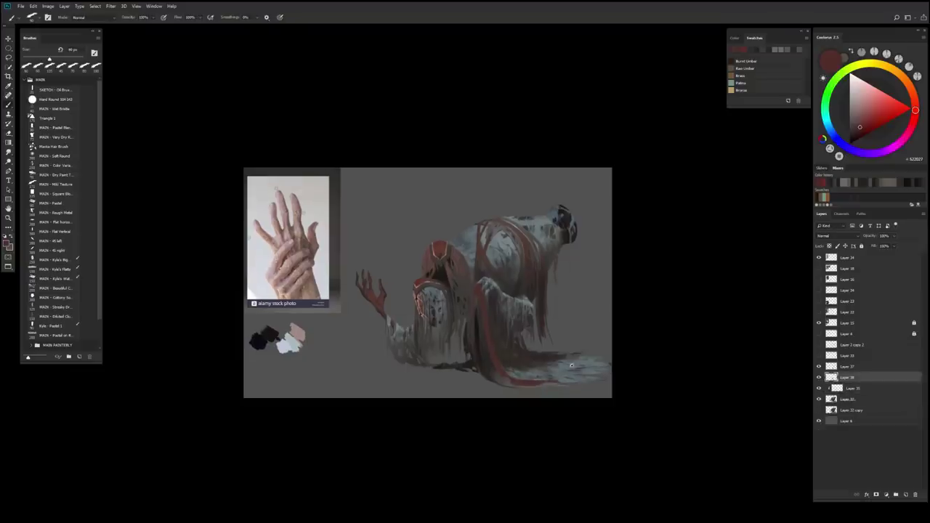
pyautogui.keyDown('alt'); pyautogui.click(494, 323); pyautogui.keyUp('alt')
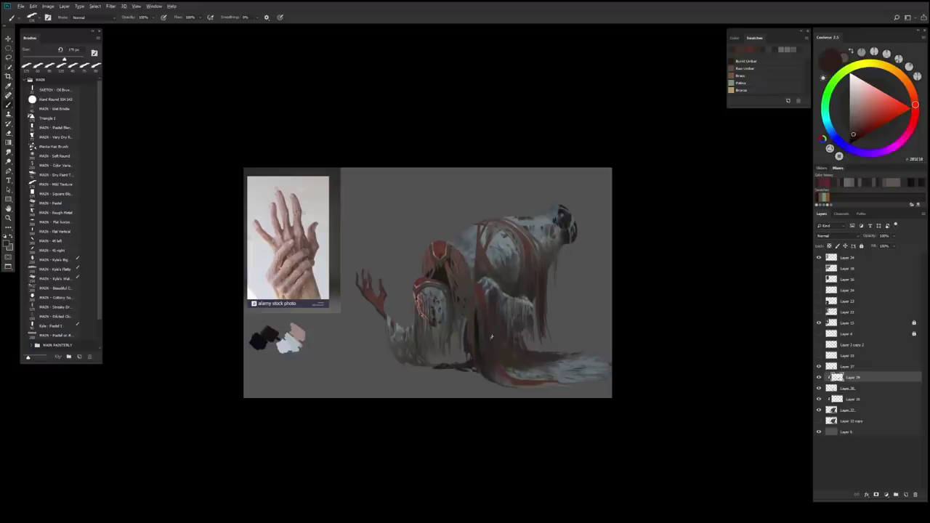
pyautogui.keyDown('alt'); pyautogui.click(473, 386); pyautogui.keyUp('alt')
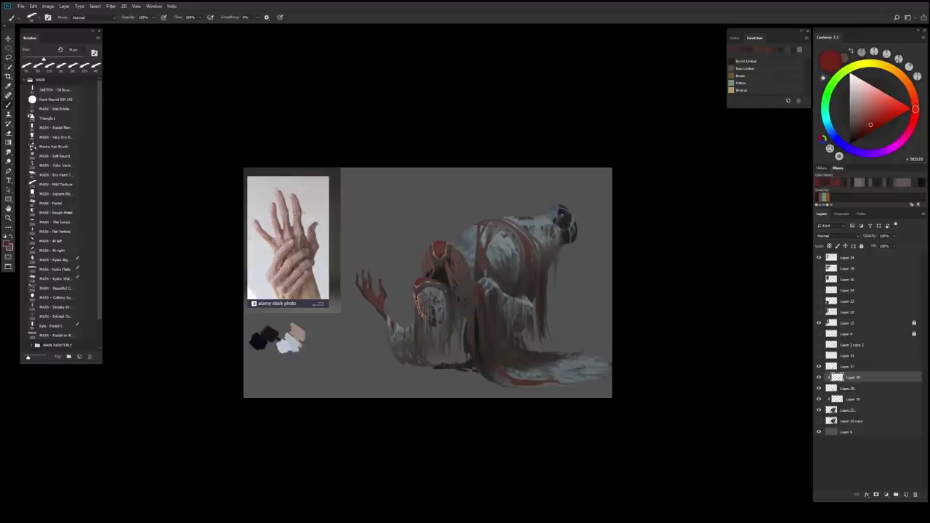
pyautogui.keyDown('alt'); pyautogui.click(478, 323); pyautogui.keyUp('alt')
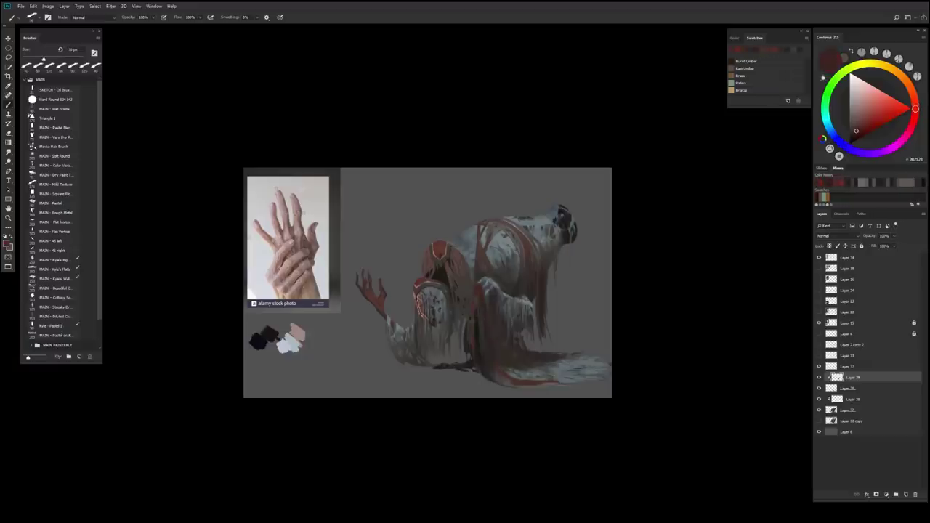
pyautogui.keyDown('alt'); pyautogui.click(419, 281); pyautogui.keyUp('alt')
pyautogui.keyDown('alt'); pyautogui.click(479, 323); pyautogui.keyUp('alt')
pyautogui.keyDown('alt'); pyautogui.click(419, 285); pyautogui.keyUp('alt')
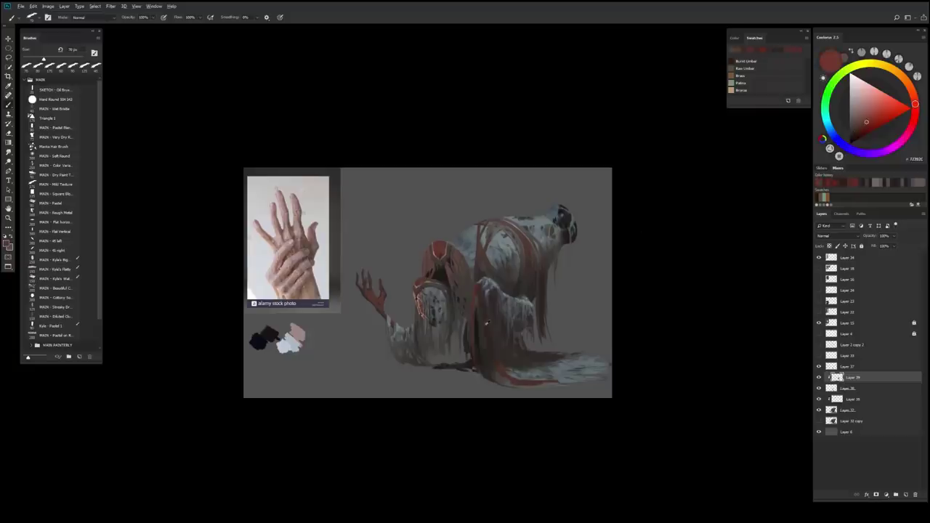
pyautogui.keyDown('alt'); pyautogui.click(487, 323); pyautogui.keyUp('alt')
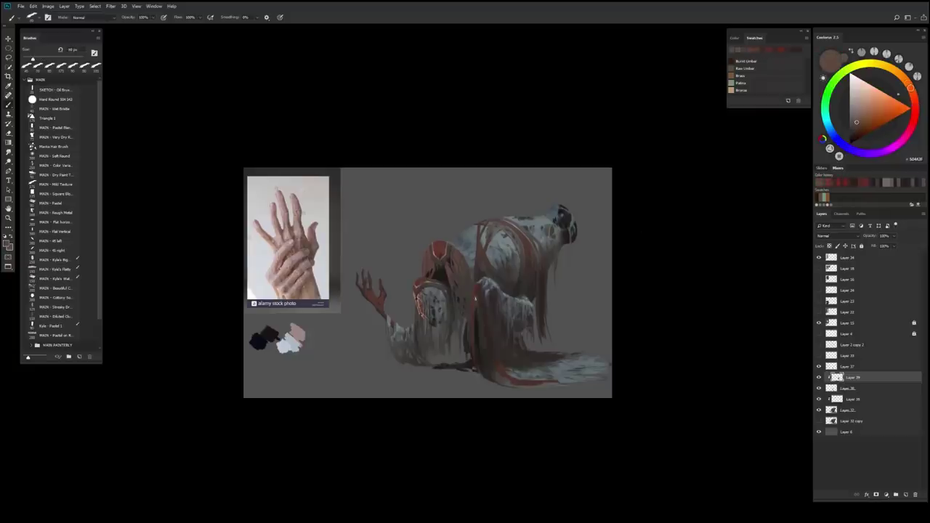
# Make Layer 30 active, return to dark red painting, and flip the canvas horizontally.
pyautogui.hotkey('alt', '[')
pyautogui.press('e')
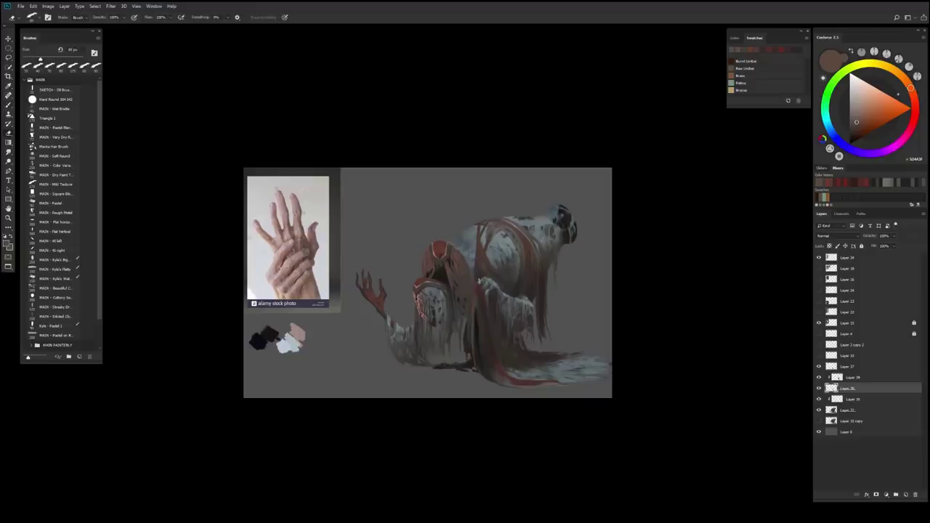
pyautogui.hotkey('alt', ']')
pyautogui.press('b')
pyautogui.hotkey('alt', '[')
pyautogui.press('e')
pyautogui.press('b')
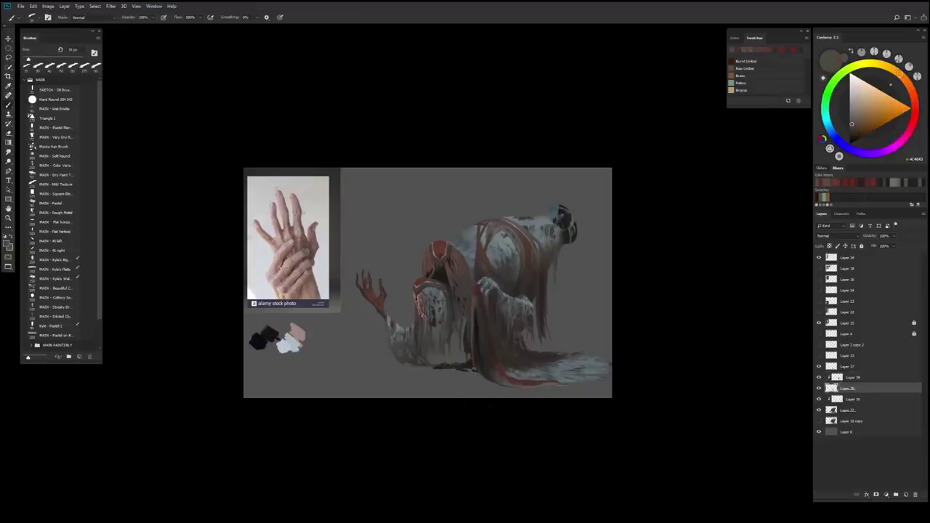
pyautogui.press('h')
pyautogui.hotkey('ctrl', '+')
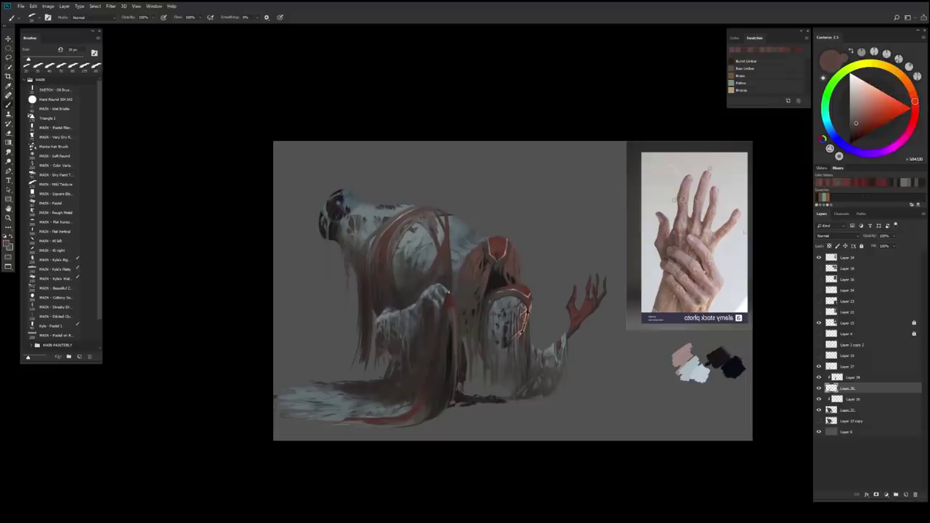
# Move up a layer, shrink the brush, and try merging Layer 28 into Layer 27, then undo it.
pyautogui.hotkey('alt', ']')
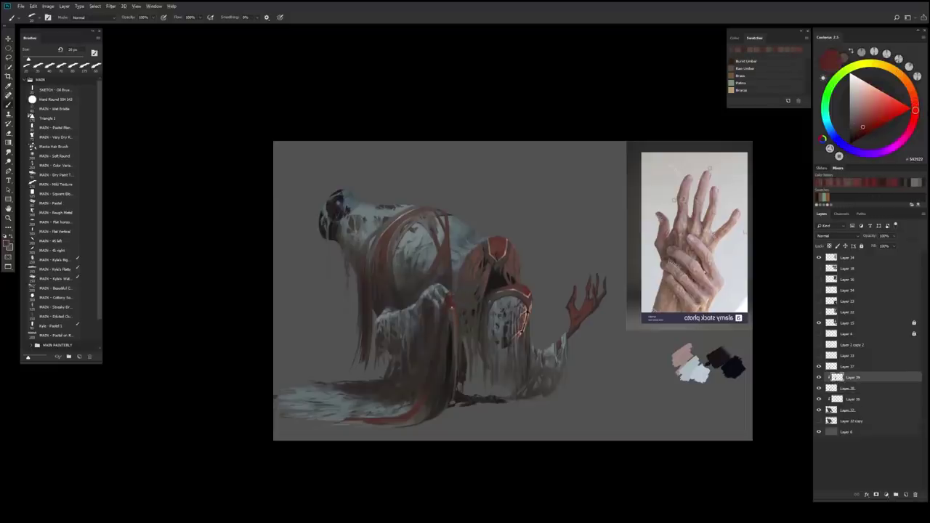
pyautogui.hotkey('ctrl', '-')
pyautogui.press('[')
pyautogui.press('[')
pyautogui.press('[')
pyautogui.press('[')
pyautogui.hotkey('ctrl', 'e')
pyautogui.press('e')
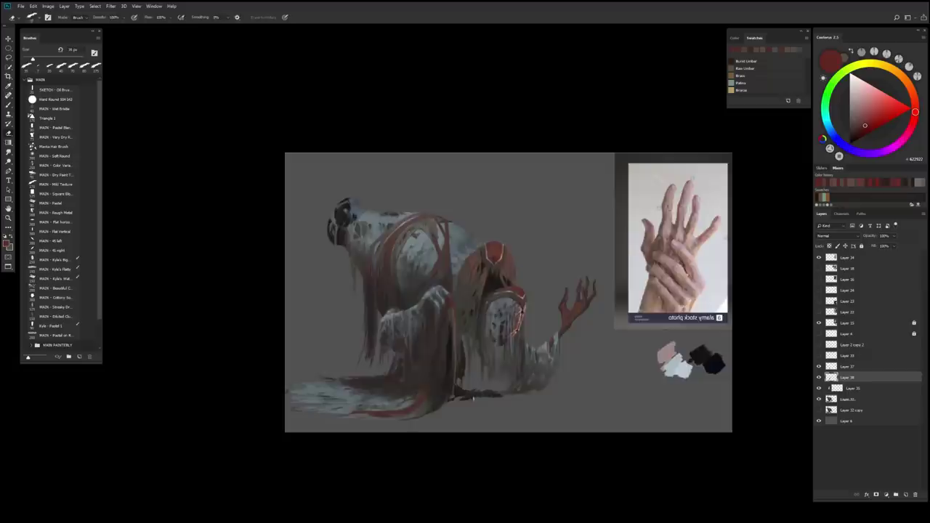
pyautogui.press('b')
pyautogui.scroll(-1, 473, 398)
pyautogui.hotkey('ctrl', 'e')
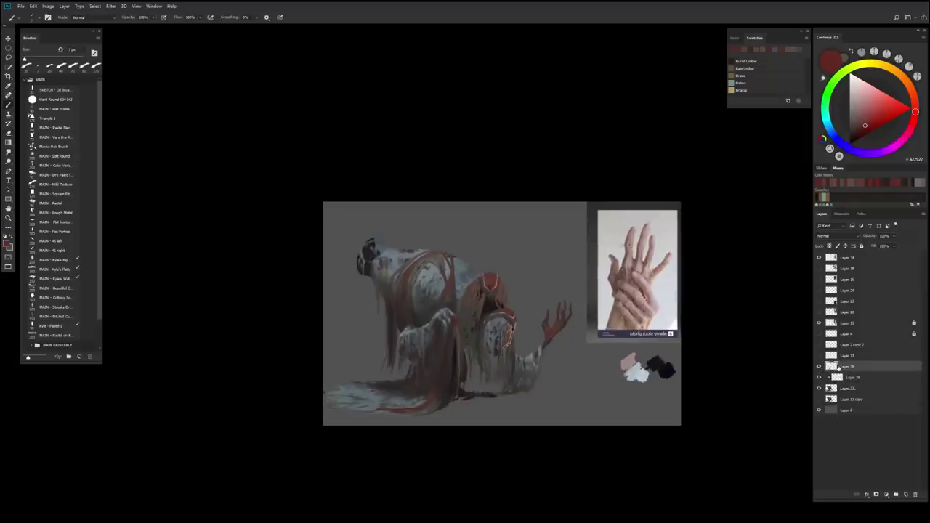
pyautogui.hotkey('ctrl', 'z')
pyautogui.scroll(2, 490, 332)
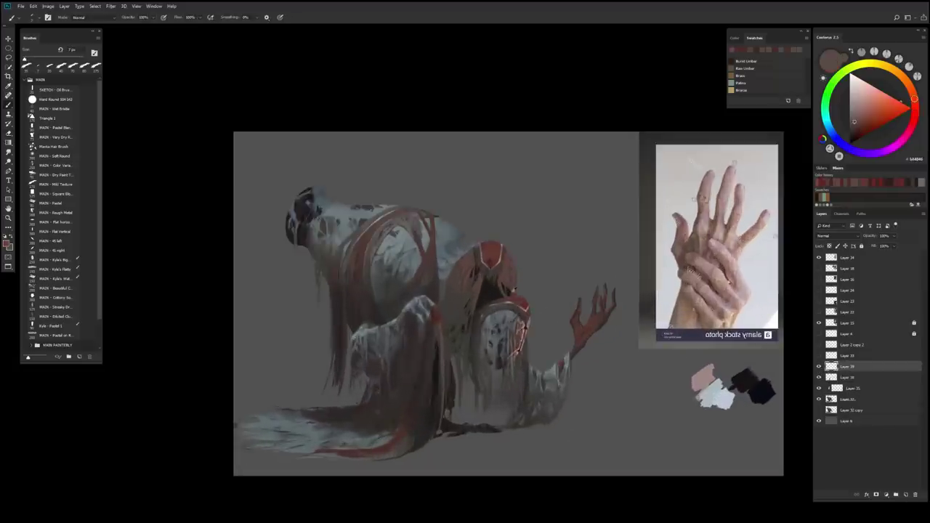
pyautogui.scroll(2, 475, 265)
pyautogui.scroll(-2, 509, 218)
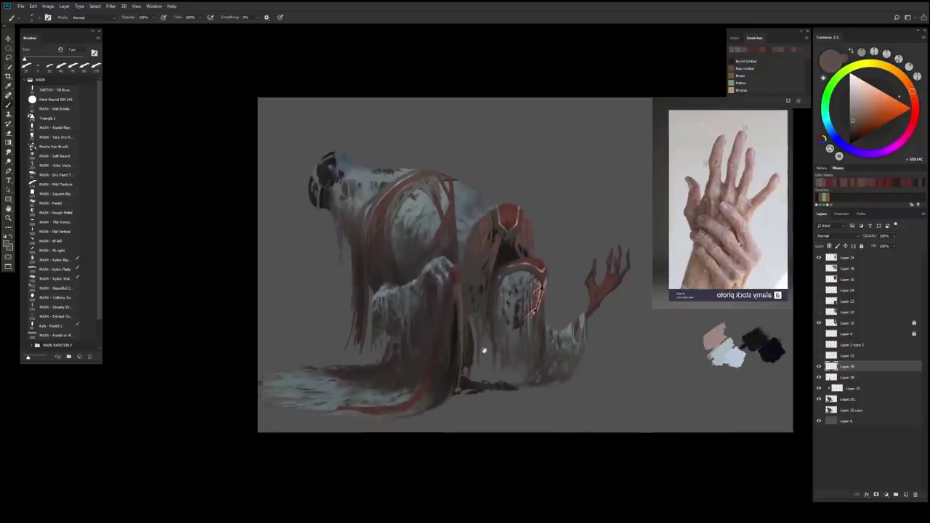
# Paint dark reddish strokes down the figure's lower middle with an 18 px brush, then erase at full opacity.
pyautogui.press(']')
pyautogui.press(']')
pyautogui.press(']')
pyautogui.press(']')
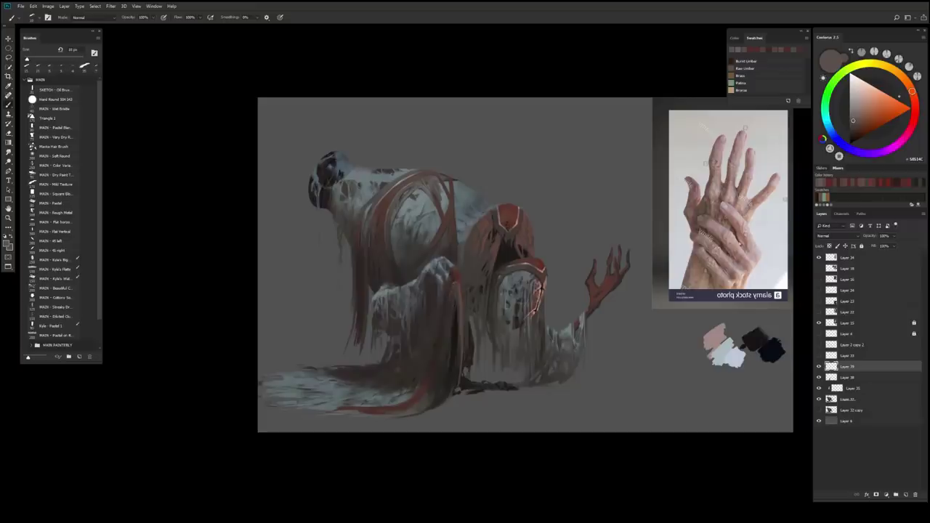
pyautogui.press(',')
pyautogui.press(',')
pyautogui.press(',')
pyautogui.press(',')
pyautogui.press('.')
pyautogui.moveTo(449, 280)
pyautogui.mouseDown()
pyautogui.moveTo(447, 385)
pyautogui.moveTo(444, 340)
pyautogui.mouseUp()
pyautogui.press('e')
pyautogui.press('5')
pyautogui.press('0')
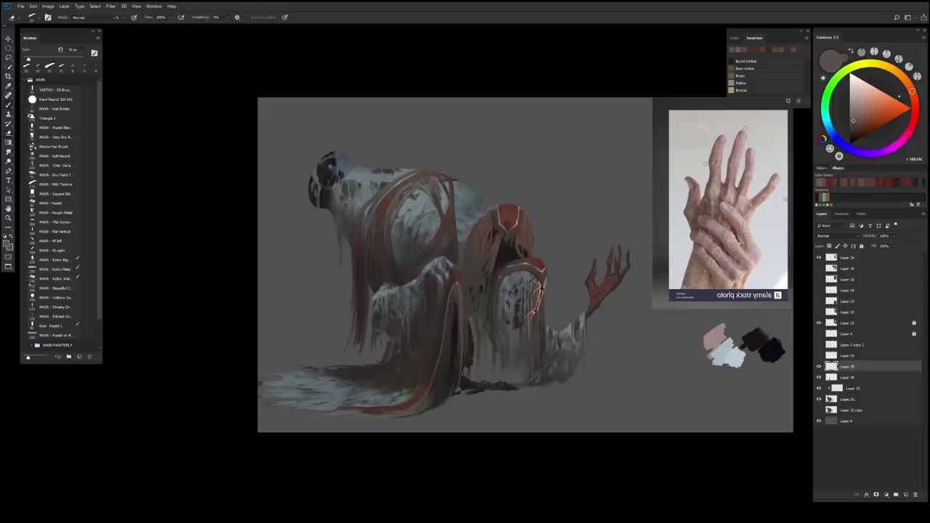
# Add a new layer clipped to Layer 39 and sample dark brown and near-black tones.
pyautogui.click(906, 494)
pyautogui.press('b')
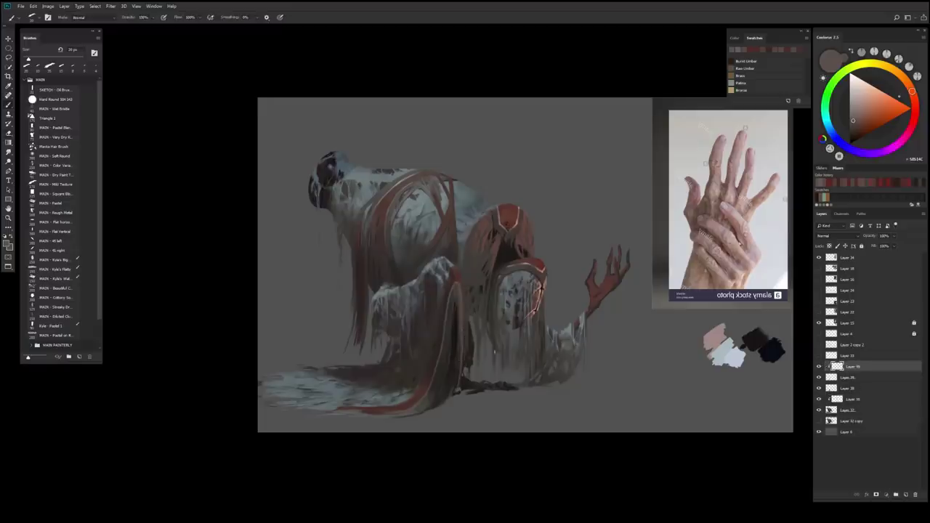
pyautogui.keyDown('alt'); pyautogui.click(445, 302); pyautogui.keyUp('alt')
pyautogui.press(']')
pyautogui.press(']')
pyautogui.press(']')
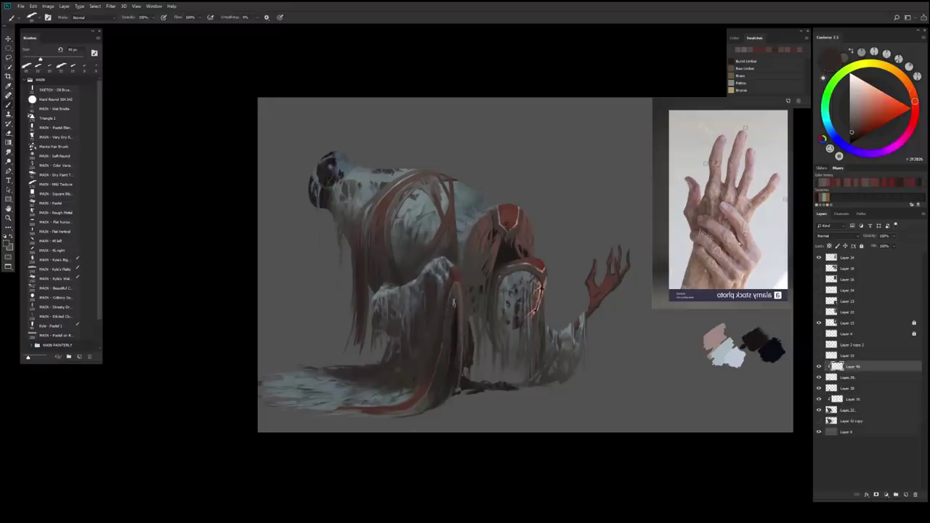
pyautogui.press('[')
pyautogui.press('[')
pyautogui.keyDown('alt'); pyautogui.click(439, 353); pyautogui.keyUp('alt')
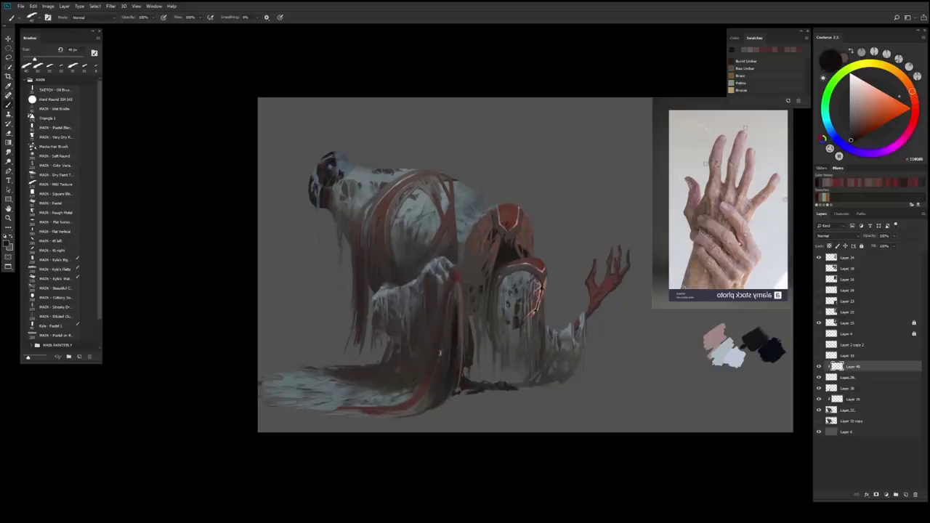
pyautogui.keyDown('alt'); pyautogui.click(436, 389); pyautogui.keyUp('alt')
# Add a new layer above Layer 40 and shrink the brush.
pyautogui.keyDown('alt'); pyautogui.click(716, 336); pyautogui.keyUp('alt')
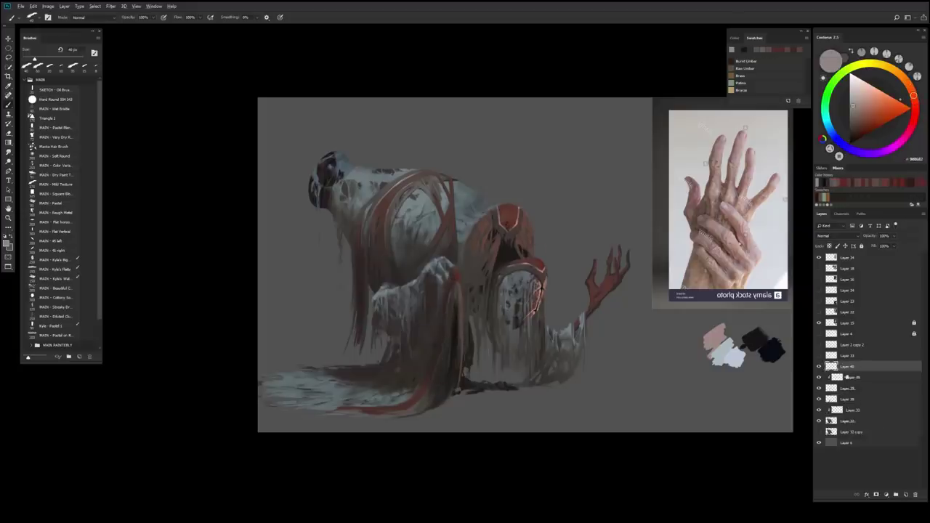
pyautogui.hotkey('ctrl', 'shift', 'alt', 'n')
pyautogui.scroll(3, 465, 261)
pyautogui.scroll(-2, 465, 262)
pyautogui.press('[')
pyautogui.press('[')
pyautogui.press('[')
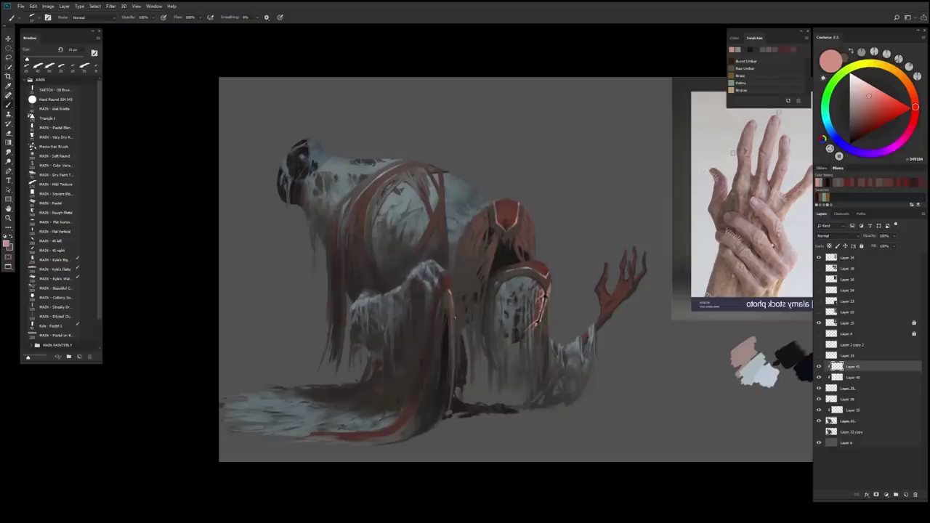
pyautogui.press('e')
pyautogui.press('b')
# Sample a light grey and alternate painting and erasing on the figure.
pyautogui.scroll(3, 468, 282)
pyautogui.keyDown('alt'); pyautogui.click(468, 282); pyautogui.keyUp('alt')
pyautogui.scroll(-3, 468, 282)
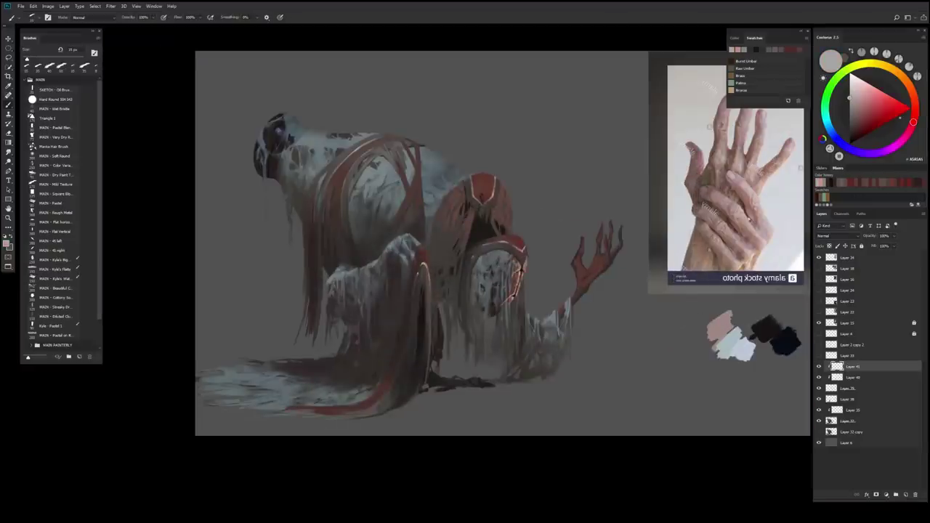
pyautogui.press('e')
pyautogui.press('b')
pyautogui.scroll(-1, 418, 418)
pyautogui.press('e')
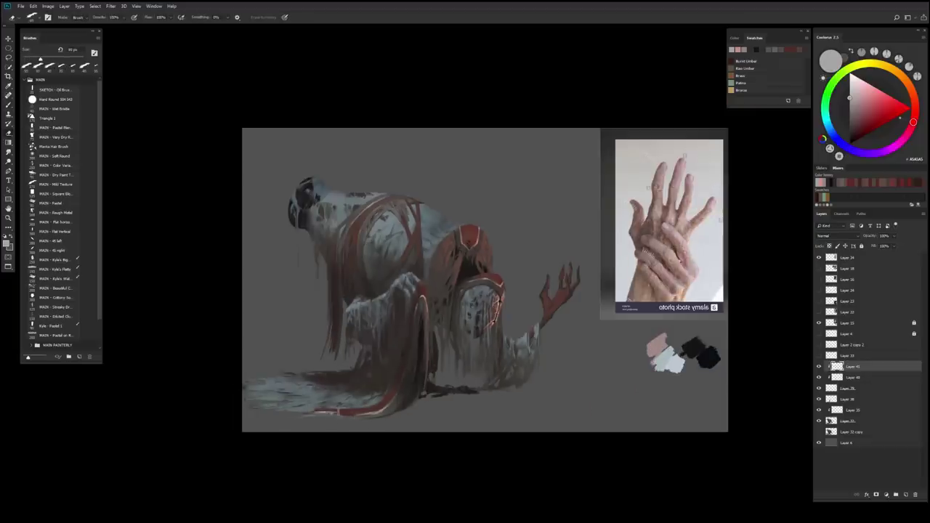
pyautogui.scroll(-1, 439, 405)
# Unflip the canvas, add a new layer, and sample a reddish-brown with a larger brush.
pyautogui.press('h')
pyautogui.scroll(1, 619, 430)
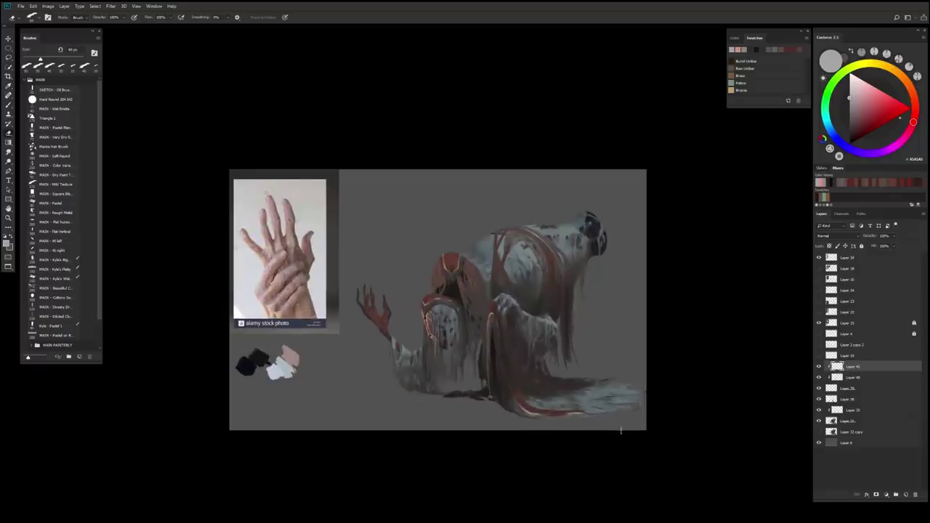
pyautogui.press('b')
pyautogui.click(905, 494)
pyautogui.keyDown('alt'); pyautogui.click(526, 234); pyautogui.keyUp('alt')
pyautogui.press(']')
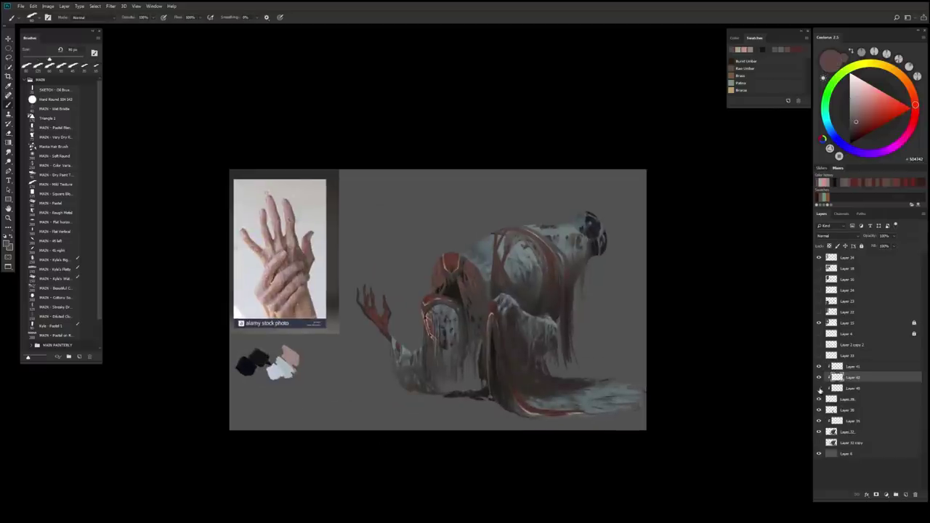
# Add an empty layer above Layer 36, sample a greyish tone, and merge the painting layers.
pyautogui.keyDown('ctrl'); pyautogui.click(574, 409); pyautogui.keyUp('ctrl')
pyautogui.hotkey('ctrl', 'shift', 'alt', 'n')
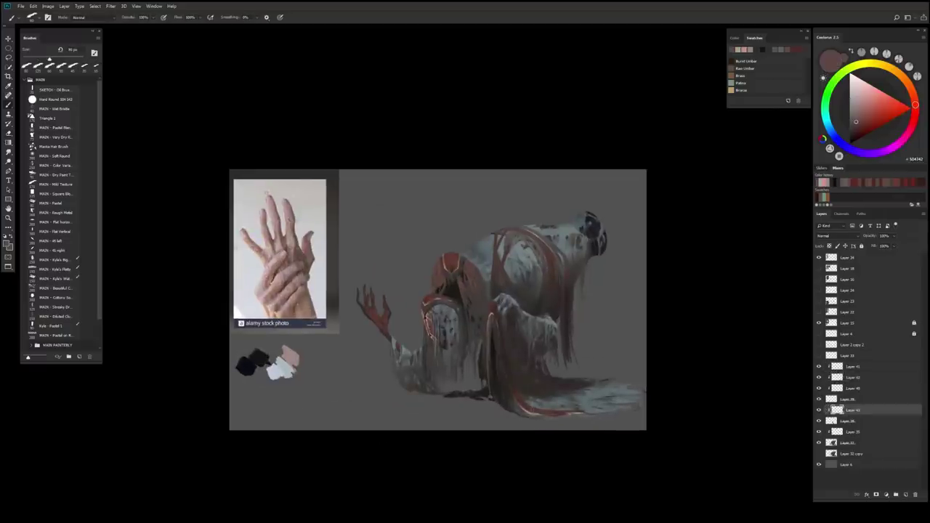
pyautogui.keyDown('alt'); pyautogui.click(529, 424); pyautogui.keyUp('alt')
pyautogui.scroll(-1, 586, 400)
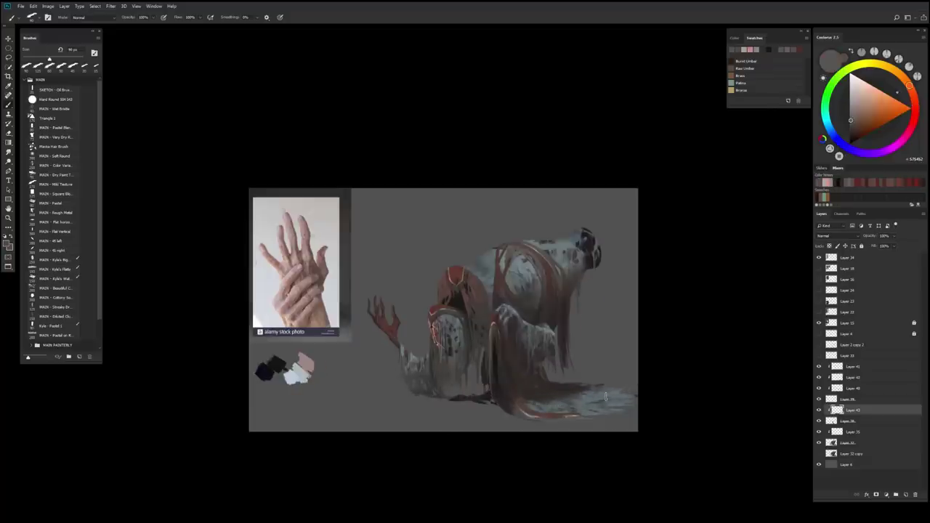
pyautogui.hotkey('ctrl', 'e')
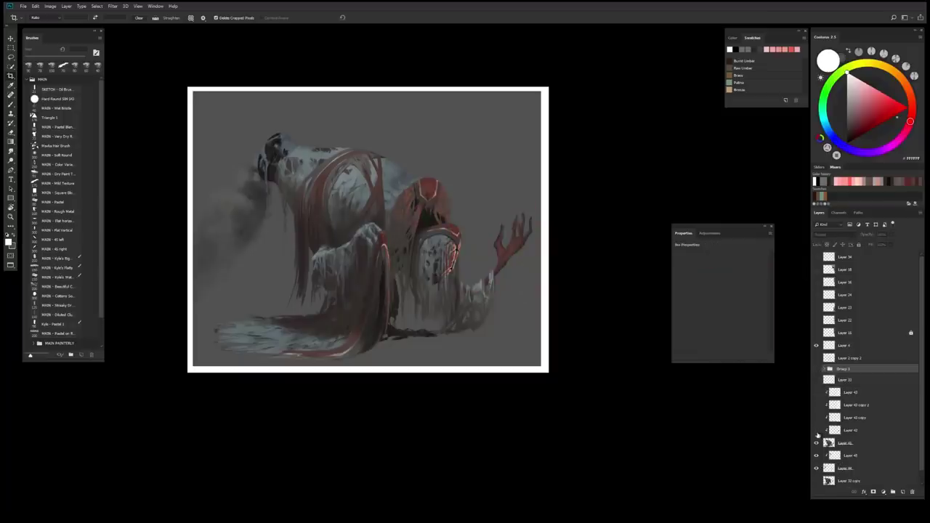
# Commit the crop and duplicate the figure layer.
pyautogui.press('Return')
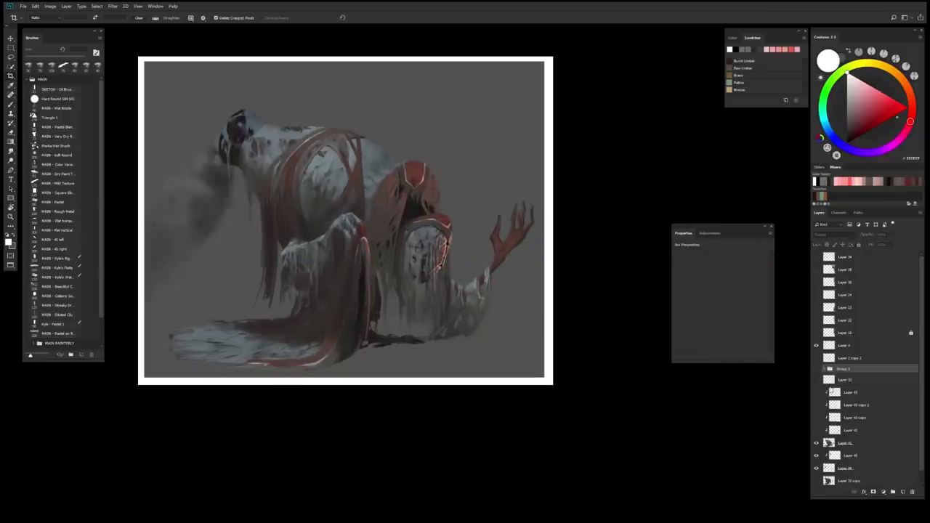
pyautogui.press('v')
pyautogui.click(843, 442)
pyautogui.hotkey('ctrl', 'j')
pyautogui.click(843, 443)
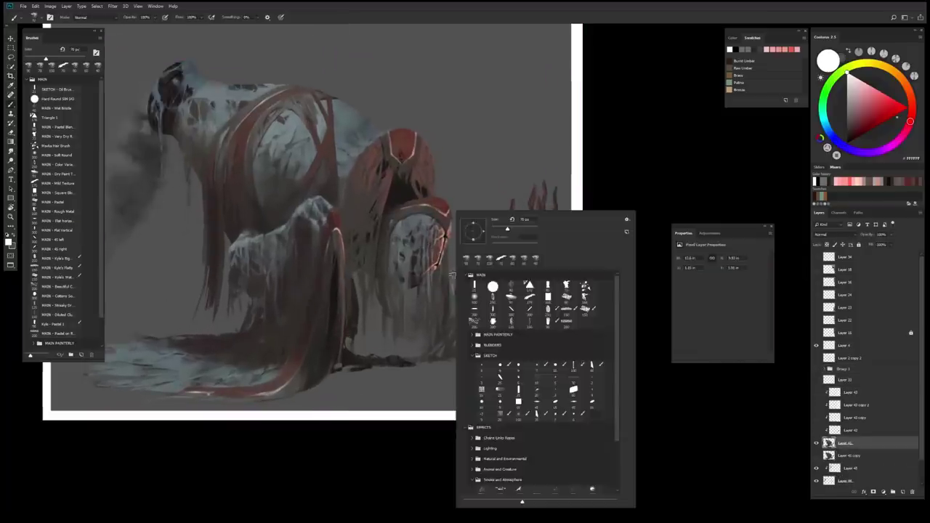
# Paint small dark strokes on the face with the Mild Texture brush at 25 px.
pyautogui.click(58, 183)
pyautogui.press('F5')
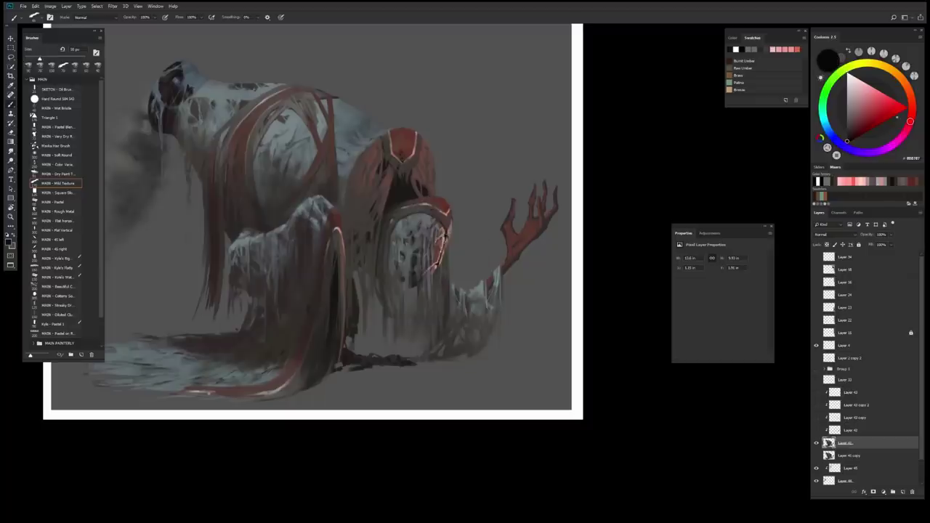
pyautogui.moveTo(444, 236)
pyautogui.mouseDown()
pyautogui.moveTo(436, 258)
pyautogui.moveTo(445, 235)
pyautogui.mouseUp()
pyautogui.press(']')
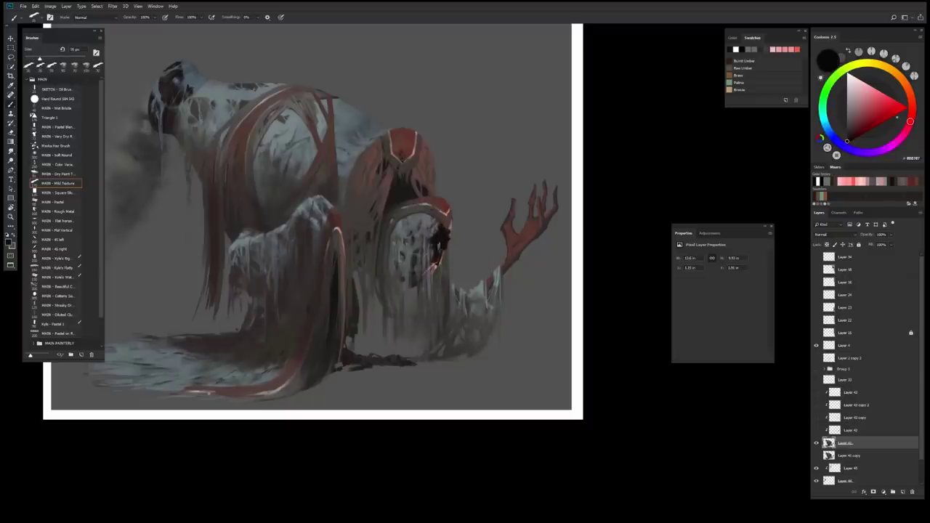
pyautogui.press('e')
pyautogui.rightClick(445, 236)
pyautogui.press('Escape')
# Paint dark face strokes on a new clipped layer above Layer 41, checking on the mirrored canvas.
pyautogui.press('b')
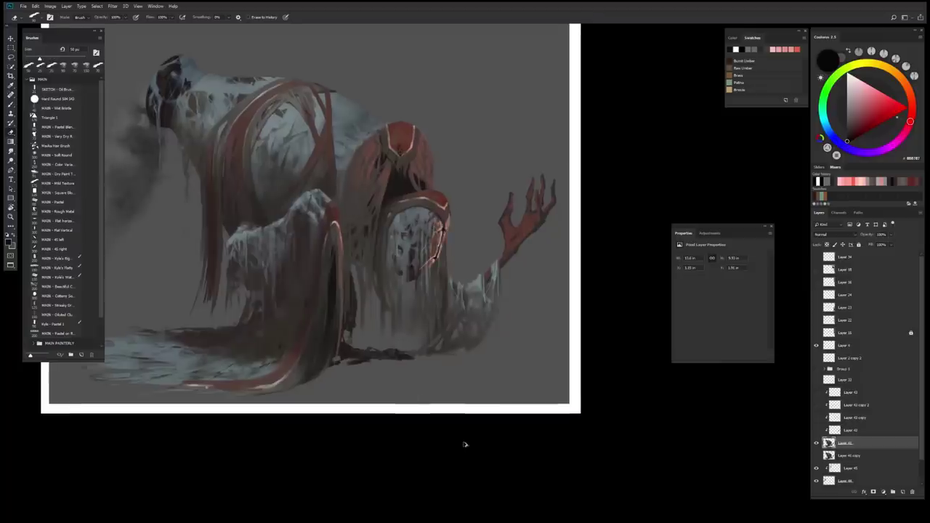
pyautogui.hotkey('ctrl', 'shift', 'alt', 'n')
pyautogui.moveTo(440, 231)
pyautogui.mouseDown()
pyautogui.moveTo(431, 261)
pyautogui.moveTo(422, 250)
pyautogui.moveTo(425, 267)
pyautogui.moveTo(437, 231)
pyautogui.moveTo(422, 255)
pyautogui.mouseUp()
pyautogui.press('[')
pyautogui.press('[')
pyautogui.press('[')
pyautogui.hotkey('ctrl', 'shift', 'h')
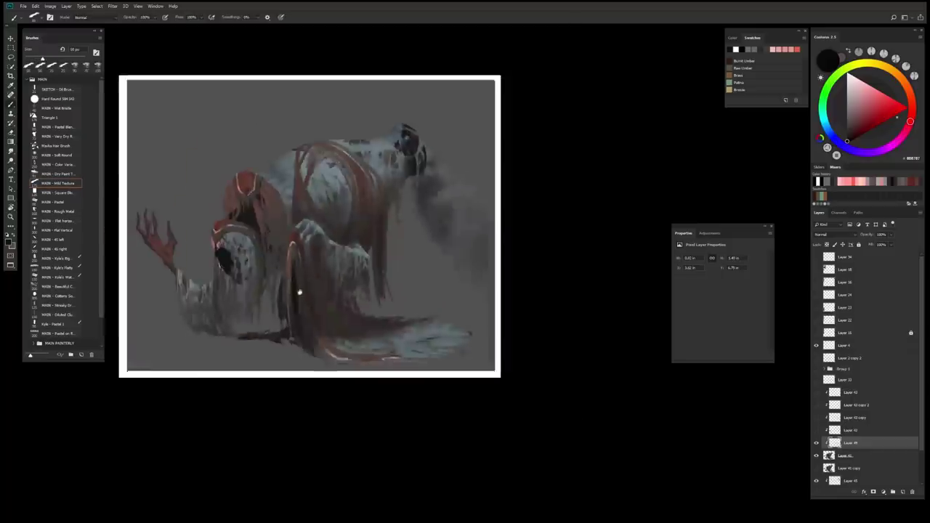
pyautogui.moveTo(336, 238)
pyautogui.mouseDown()
pyautogui.moveTo(331, 250)
pyautogui.moveTo(348, 256)
pyautogui.moveTo(356, 276)
pyautogui.mouseUp()
# Lighten the dark face marks with a 7 px eraser and duplicate the layer as Layer 49 copy.
pyautogui.press('e')
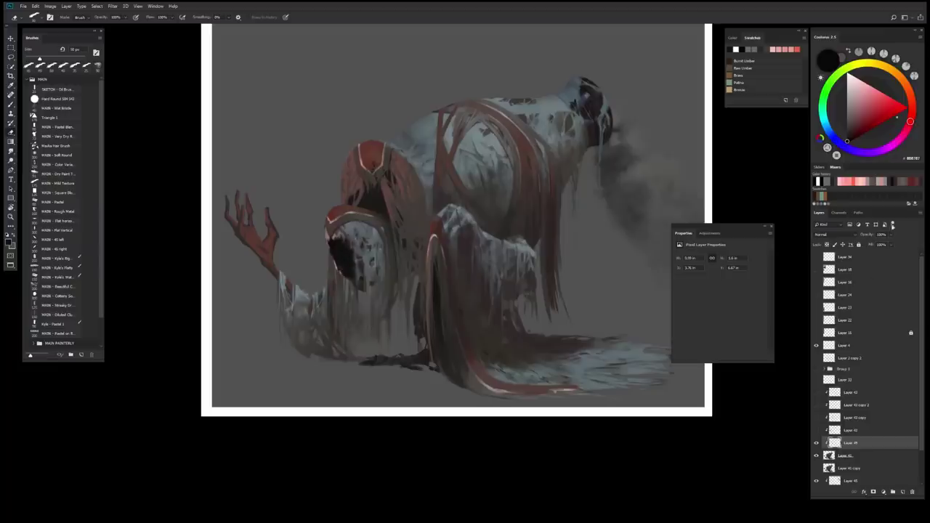
pyautogui.moveTo(336, 242)
pyautogui.mouseDown()
pyautogui.moveTo(350, 274)
pyautogui.moveTo(347, 237)
pyautogui.moveTo(336, 274)
pyautogui.mouseUp()
pyautogui.hotkey('ctrl', 'j')
pyautogui.press(']')
pyautogui.press(']')
pyautogui.press(']')
pyautogui.press(']')
pyautogui.press(']')
pyautogui.press(']')
pyautogui.press(']')
pyautogui.press(']')
pyautogui.press('b')
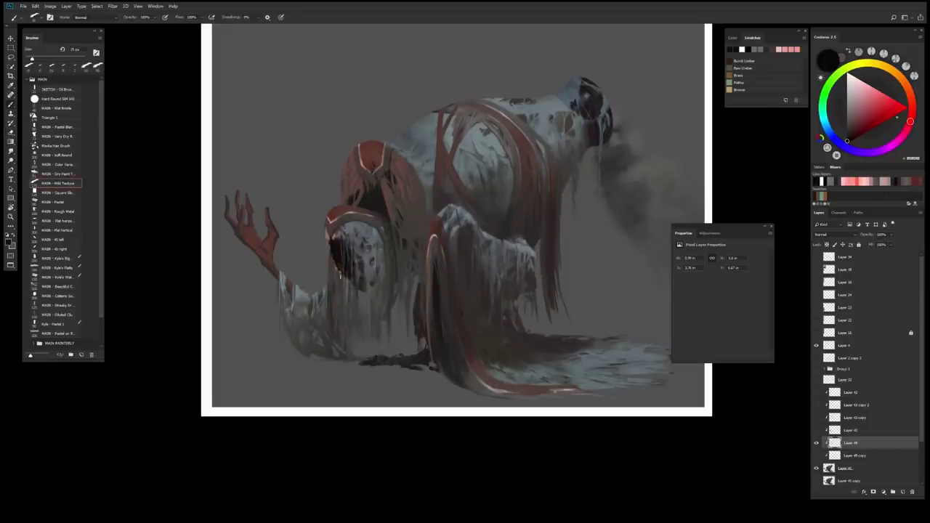
pyautogui.keyDown('alt'); pyautogui.click(333, 234); pyautogui.keyUp('alt')
pyautogui.hotkey('ctrl', '-')
pyautogui.hotkey('ctrl', 'shift', 'h')
pyautogui.hotkey('ctrl', '+')
# Sample a colour and set up a Mild Texture brush tip for the maw.
pyautogui.keyDown('alt'); pyautogui.click(474, 283); pyautogui.keyUp('alt')
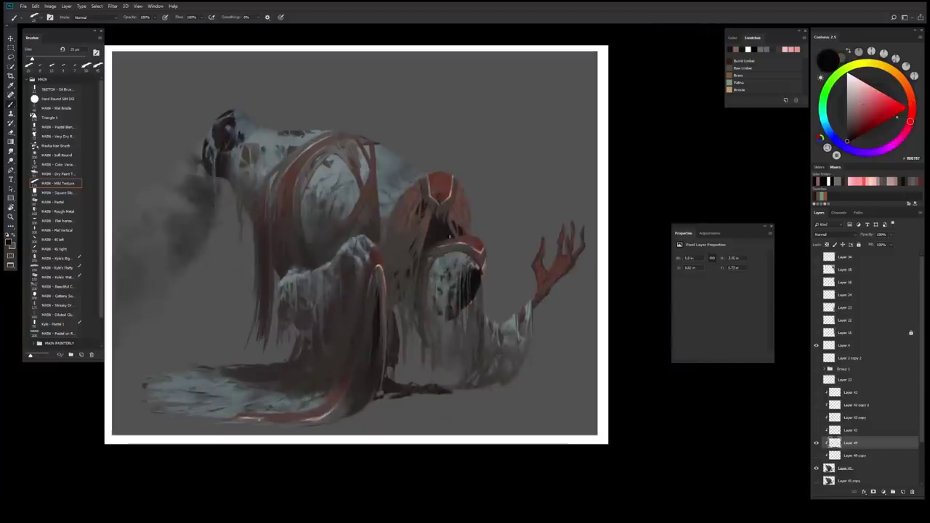
pyautogui.press('e')
pyautogui.press('b')
pyautogui.rightClick(431, 238)
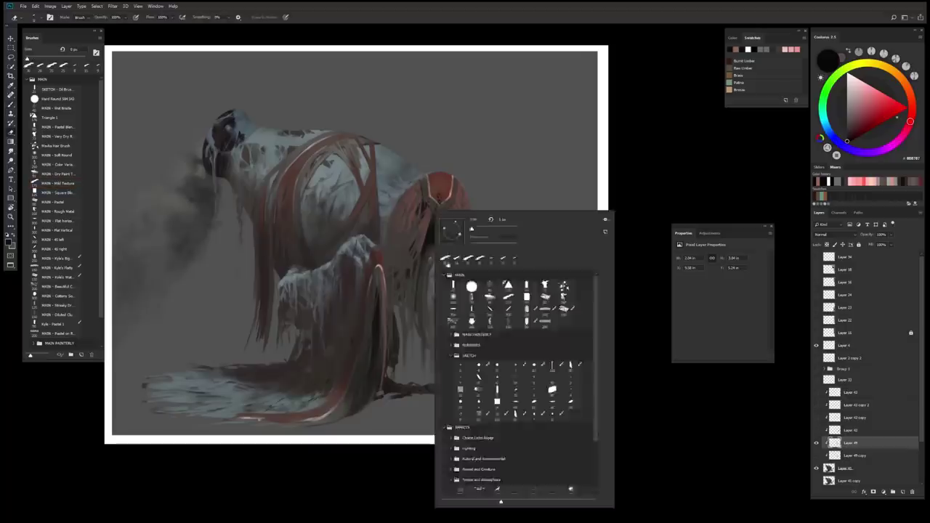
pyautogui.press('Return')
pyautogui.press('b')
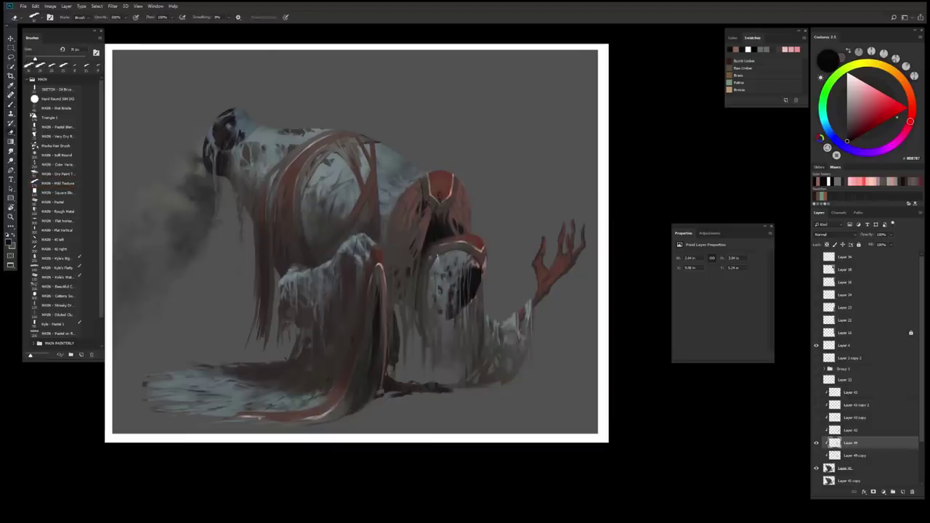
pyautogui.moveTo(421, 252)
pyautogui.mouseDown()
pyautogui.moveTo(468, 322)
pyautogui.moveTo(546, 401)
pyautogui.mouseUp()
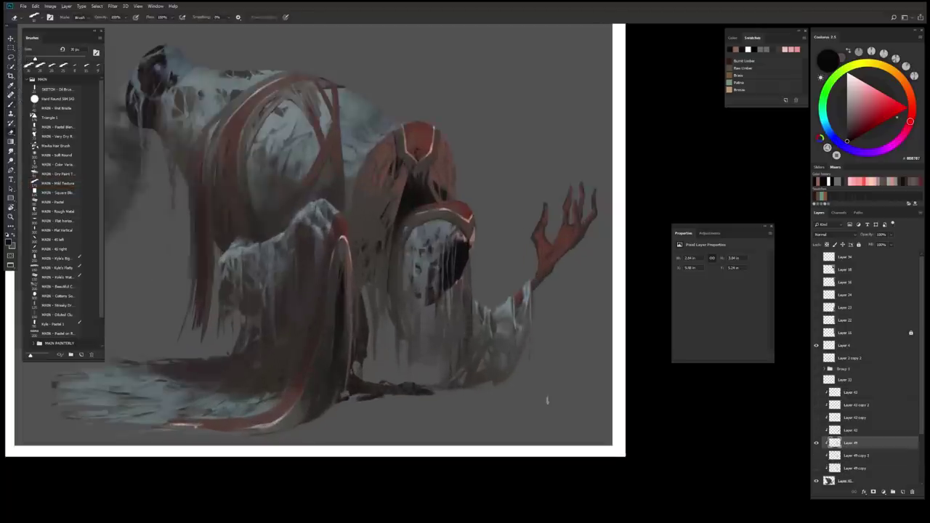
# Dab small pink marks near the maw with an 8 px brush and erase a stroke beside the mouth.
pyautogui.press('e')
pyautogui.press('[')
pyautogui.press('[')
pyautogui.press('[')
pyautogui.press('[')
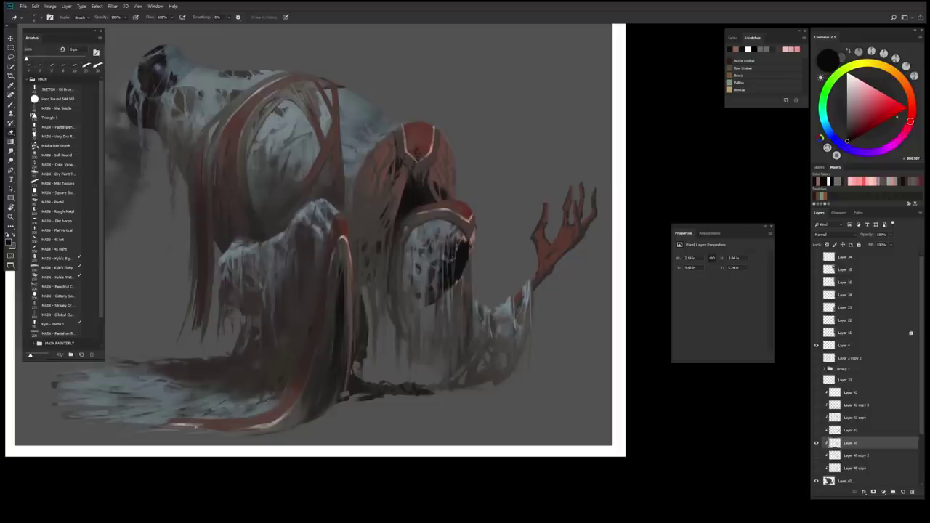
pyautogui.press('b')
pyautogui.press('x')
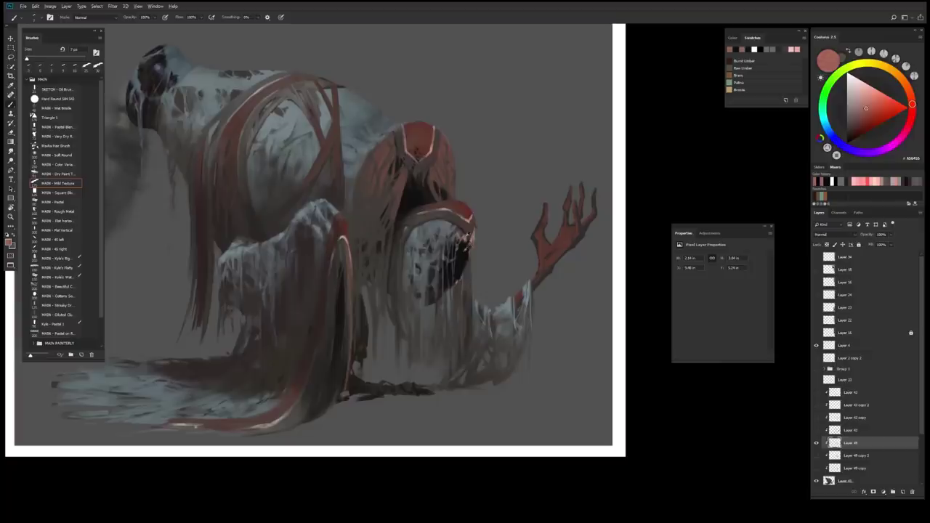
pyautogui.keyDown('alt'); pyautogui.click(468, 250); pyautogui.keyUp('alt')
pyautogui.moveTo(468, 250); pyautogui.dragTo(466, 250)
pyautogui.keyDown('alt'); pyautogui.click(467, 245); pyautogui.keyUp('alt')
pyautogui.keyDown('alt'); pyautogui.click(465, 240); pyautogui.keyUp('alt')
pyautogui.press('e')
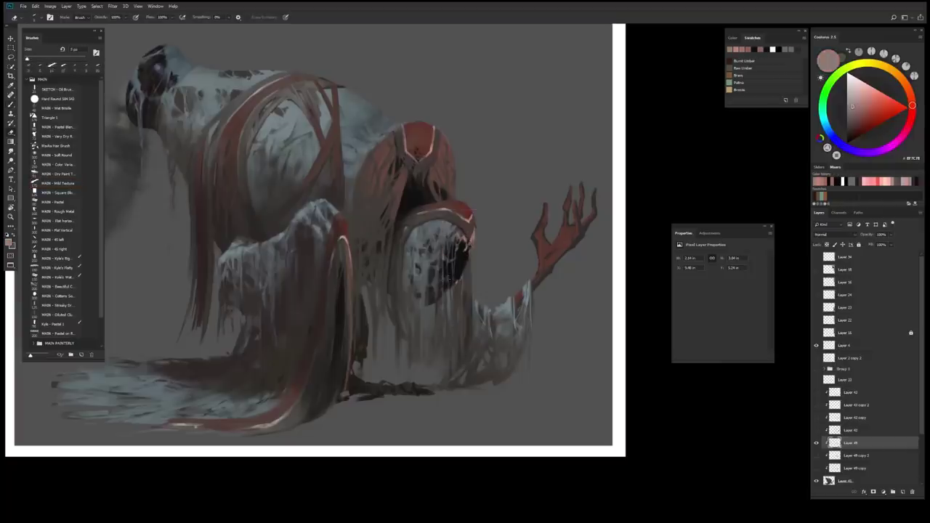
pyautogui.moveTo(449, 279); pyautogui.dragTo(453, 269)
pyautogui.press('b')
pyautogui.press('x')
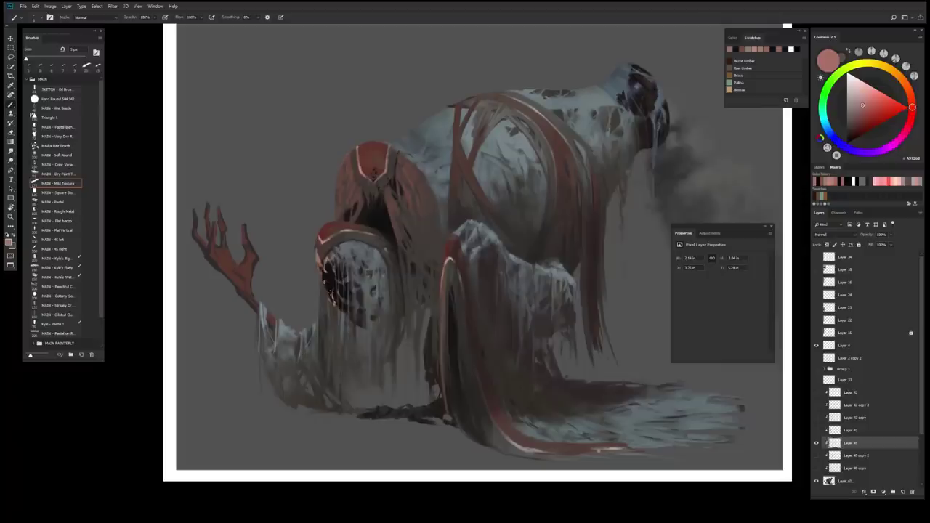
# Refine the hood trim with sampled dark reds, salmon pink, pinkish brown, near-black and pale orange.
pyautogui.keyDown('alt'); pyautogui.click(337, 276); pyautogui.keyUp('alt')
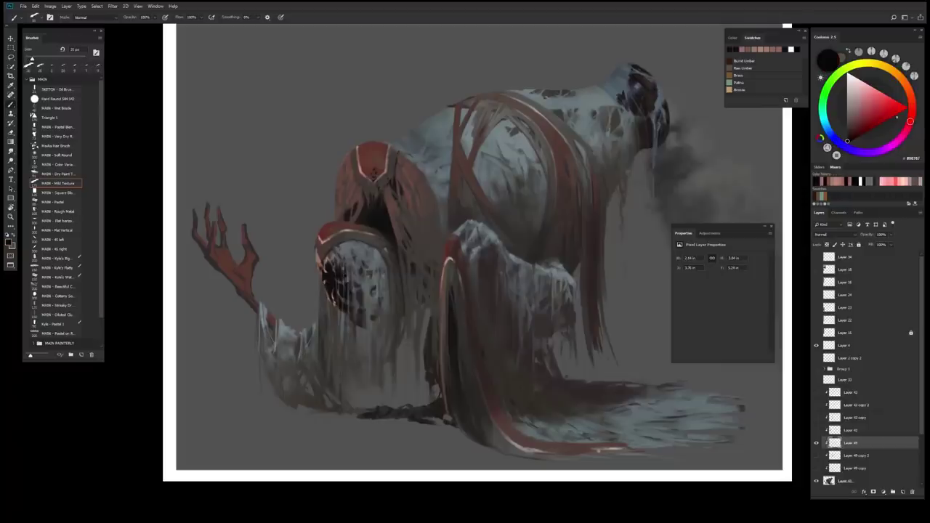
pyautogui.press(']')
pyautogui.press(']')
pyautogui.press(']')
pyautogui.press(']')
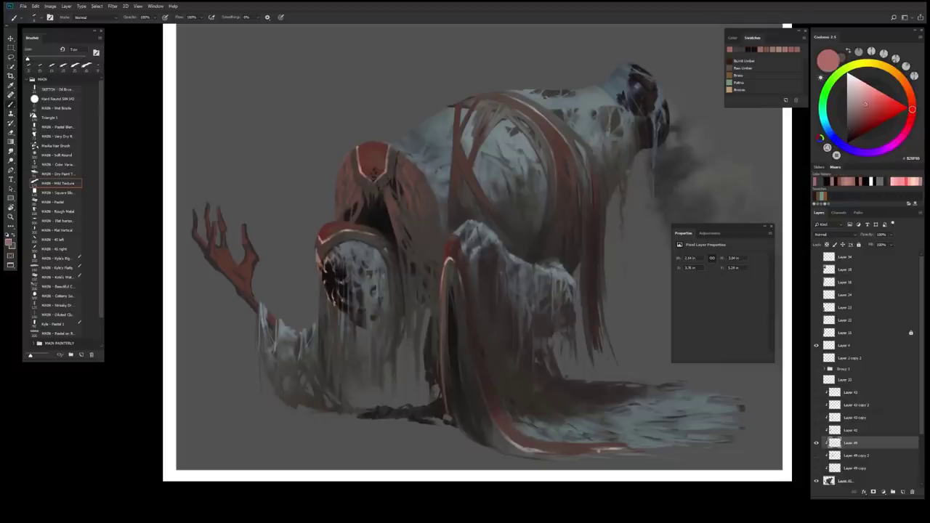
pyautogui.keyDown('alt'); pyautogui.click(328, 260); pyautogui.keyUp('alt')
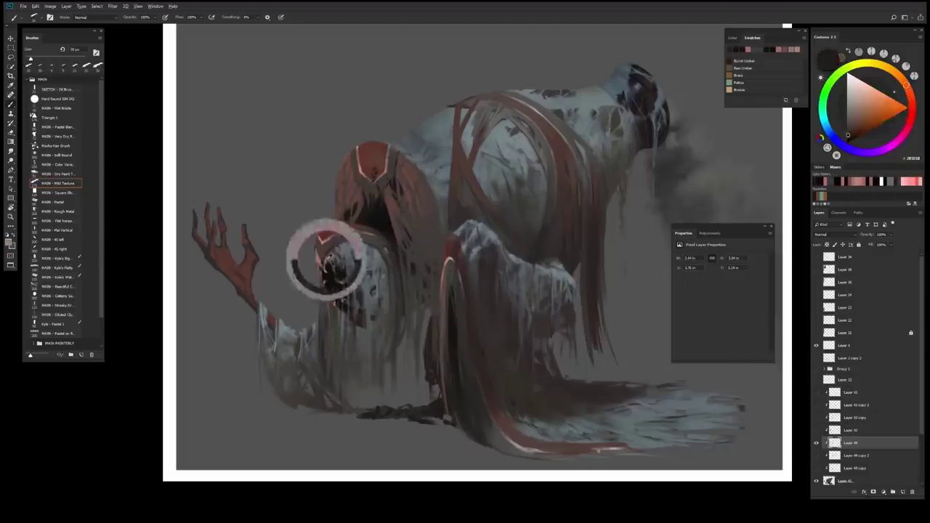
pyautogui.keyDown('alt'); pyautogui.click(325, 265); pyautogui.keyUp('alt')
pyautogui.keyDown('alt'); pyautogui.click(322, 279); pyautogui.keyUp('alt')
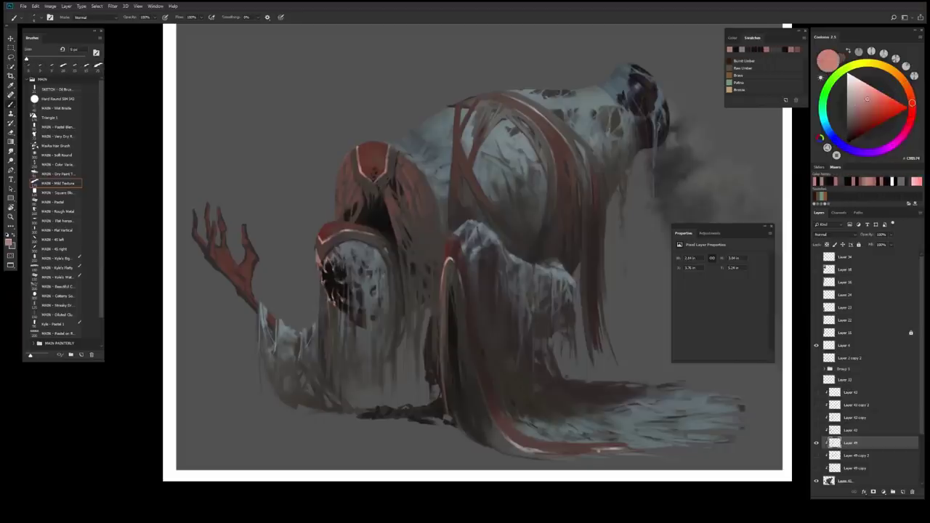
pyautogui.keyDown('alt'); pyautogui.click(336, 292); pyautogui.keyUp('alt')
pyautogui.keyDown('alt'); pyautogui.click(330, 282); pyautogui.keyUp('alt')
pyautogui.keyDown('alt'); pyautogui.click(327, 270); pyautogui.keyUp('alt')
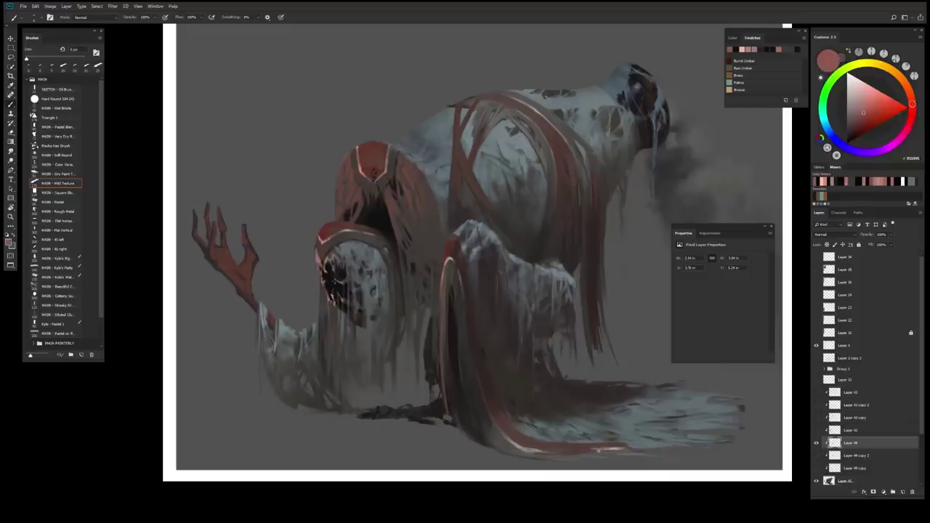
pyautogui.keyDown('alt'); pyautogui.click(332, 282); pyautogui.keyUp('alt')
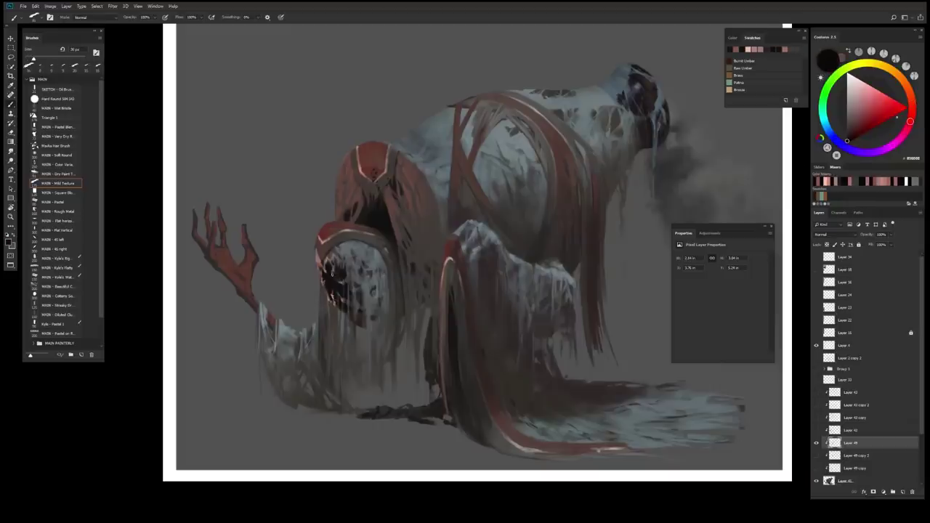
pyautogui.press('[')
pyautogui.press('[')
pyautogui.keyDown('alt'); pyautogui.click(338, 312); pyautogui.keyUp('alt')
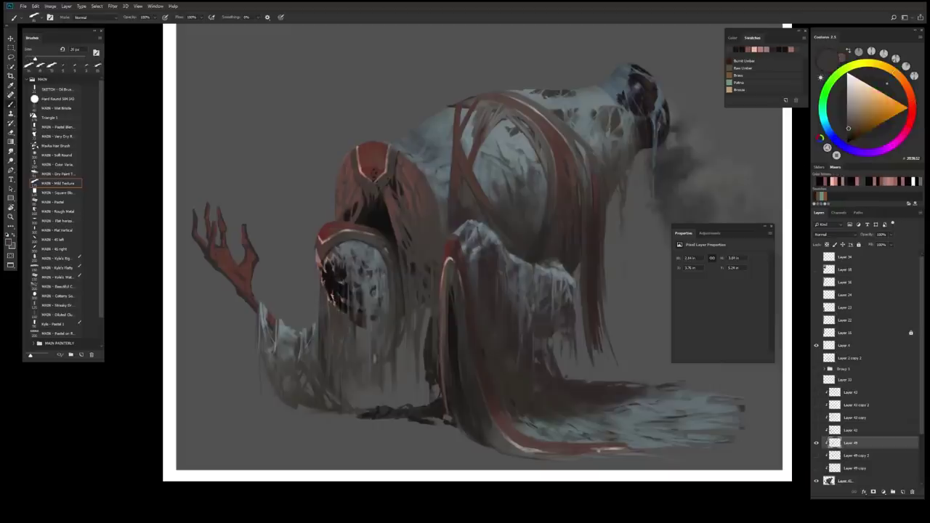
# Flip the canvas back and sample near-black from the maw.
pyautogui.hotkey('ctrl', '-')
pyautogui.hotkey('ctrl', 'shift', 'h')
pyautogui.hotkey('ctrl', '+')
pyautogui.keyDown('alt'); pyautogui.click(446, 310); pyautogui.keyUp('alt')
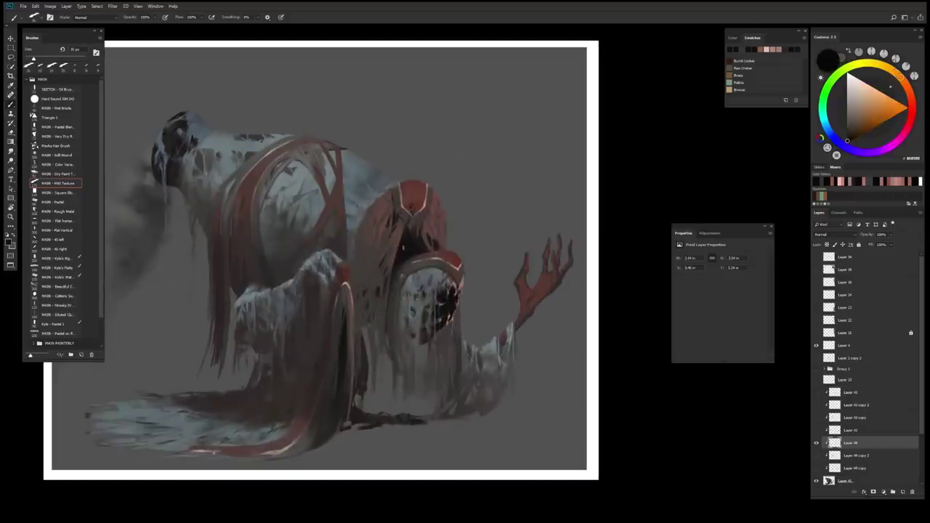
# Add a small dark mark on the face with a blue hue, checking the whole painting.
pyautogui.click(850, 145)
pyautogui.press('[')
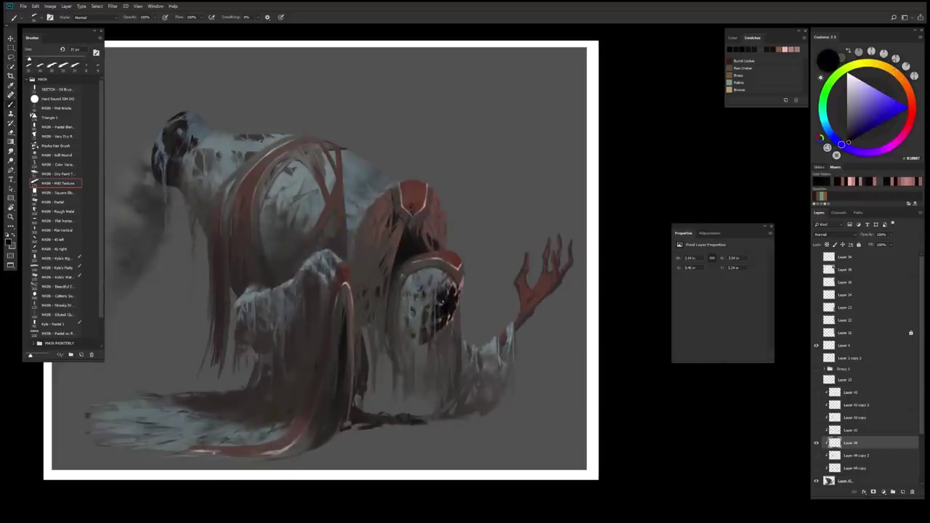
pyautogui.click(442, 296)
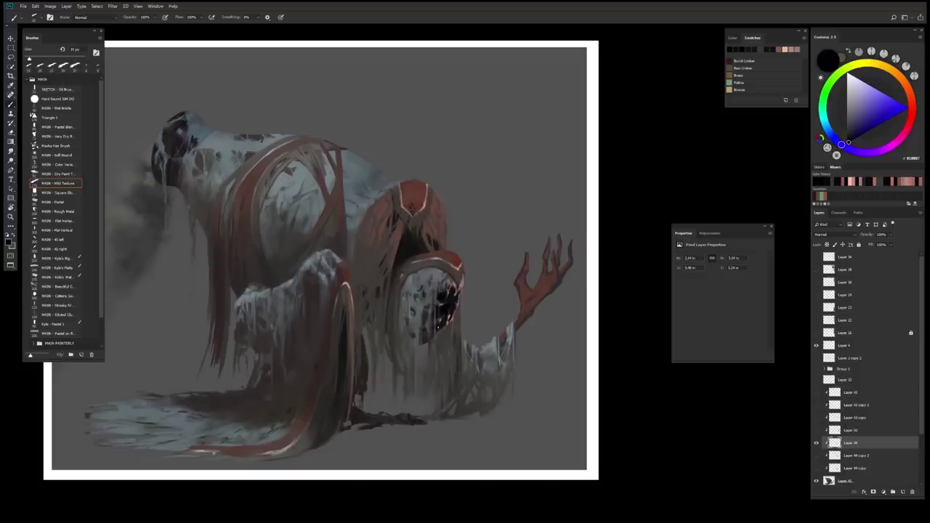
pyautogui.hotkey('ctrl', '-')
pyautogui.hotkey('ctrl', '+')
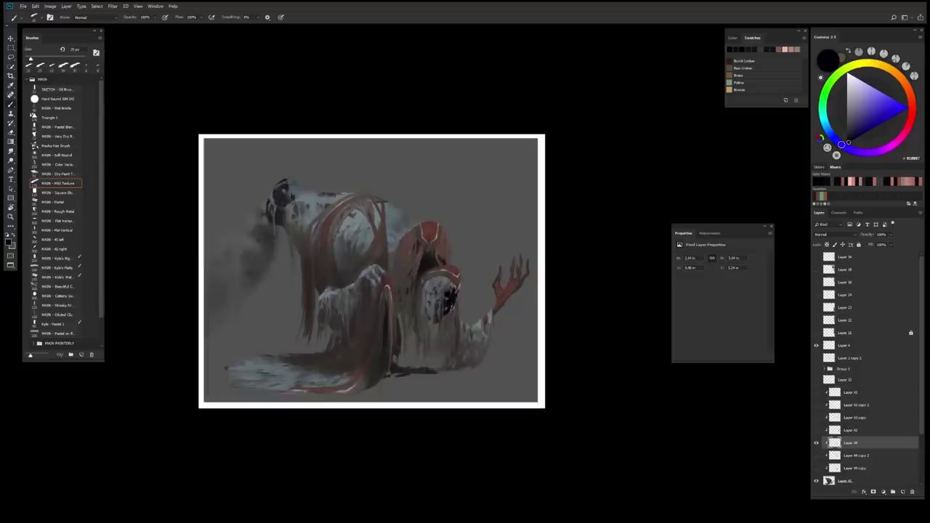
pyautogui.hotkey('ctrl', '+')
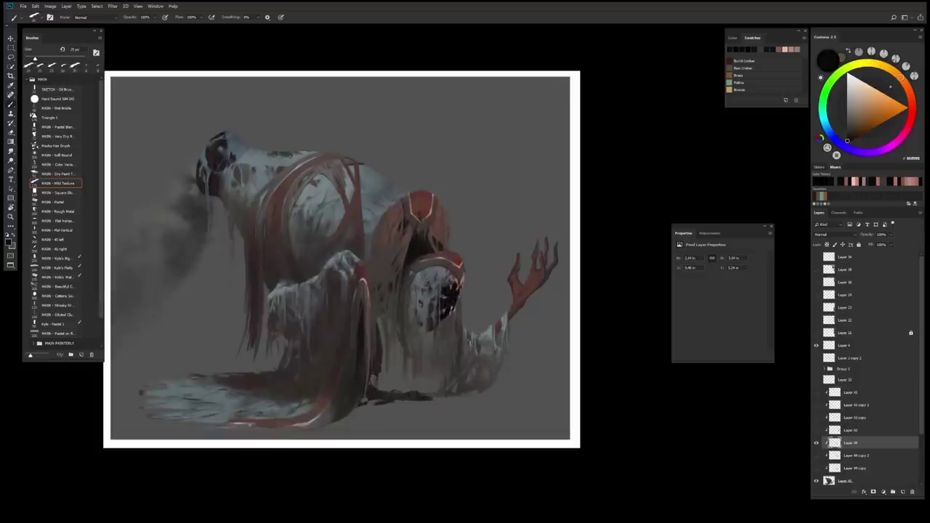
pyautogui.hotkey('ctrl', '+')
pyautogui.press('x')
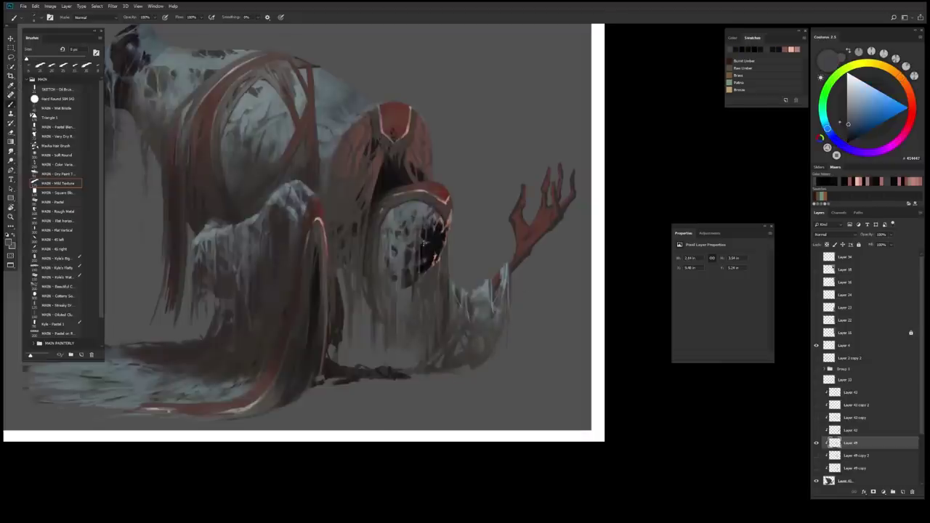
# Deepen the maw interior with dark red, dark blue, reddish grey and blue strokes.
pyautogui.keyDown('alt'); pyautogui.click(446, 341); pyautogui.keyUp('alt')
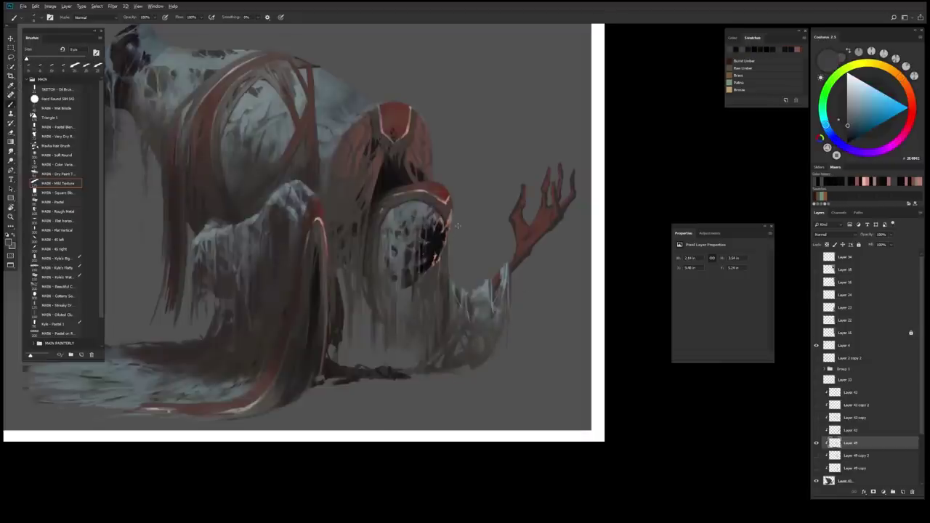
pyautogui.keyDown('alt'); pyautogui.click(425, 229); pyautogui.keyUp('alt')
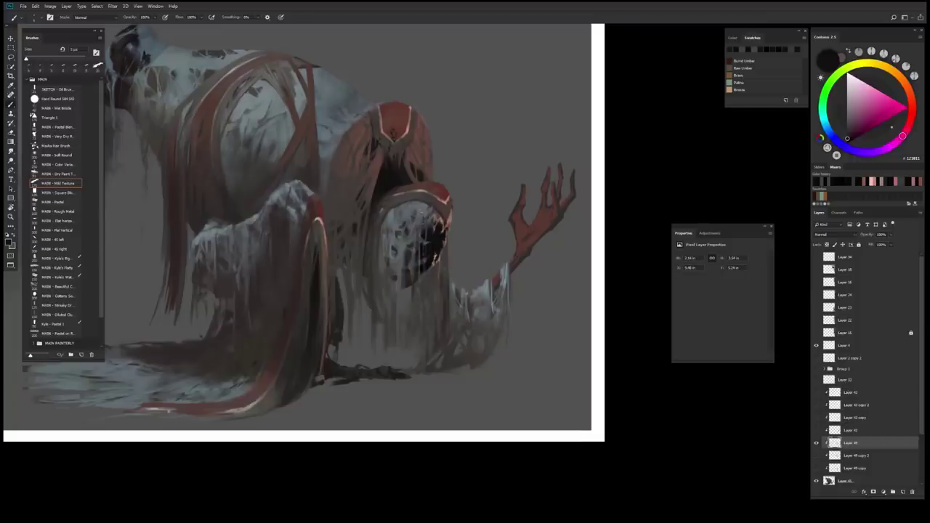
pyautogui.keyDown('alt'); pyautogui.click(429, 218); pyautogui.keyUp('alt')
pyautogui.keyDown('alt'); pyautogui.click(421, 239); pyautogui.keyUp('alt')
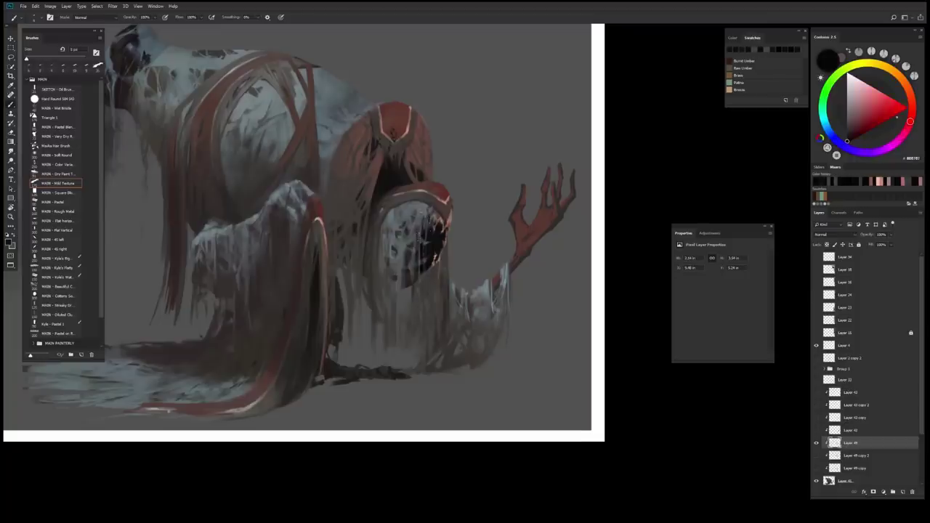
pyautogui.press('x')
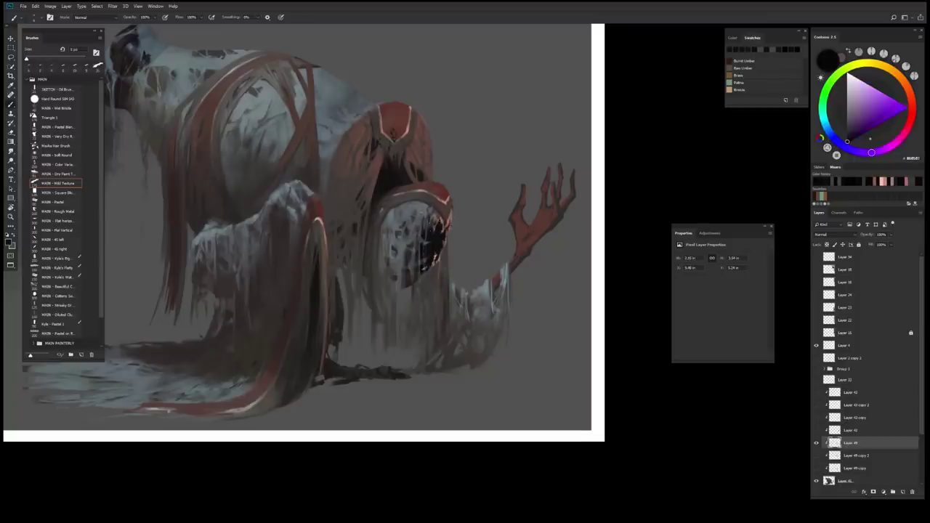
pyautogui.keyDown('alt'); pyautogui.click(411, 282); pyautogui.keyUp('alt')
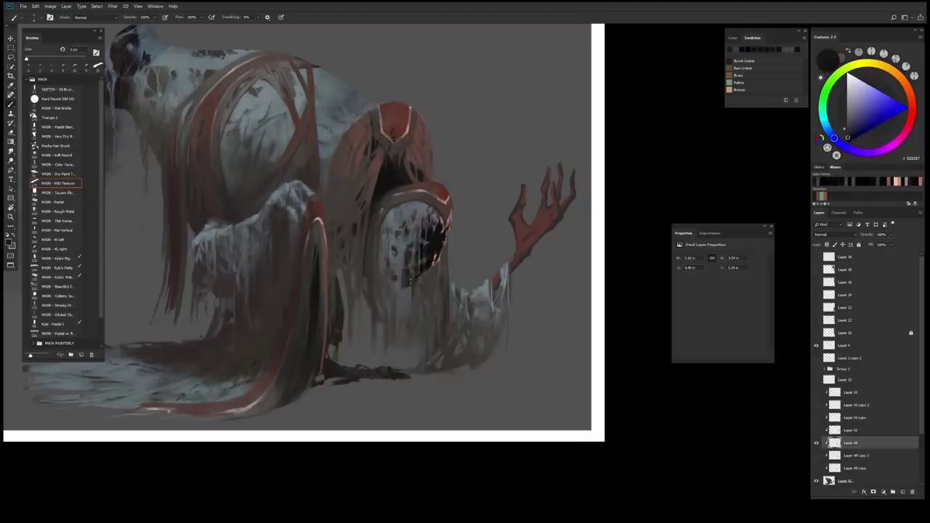
pyautogui.scroll(-1, 411, 282)
pyautogui.scroll(2, 309, 240)
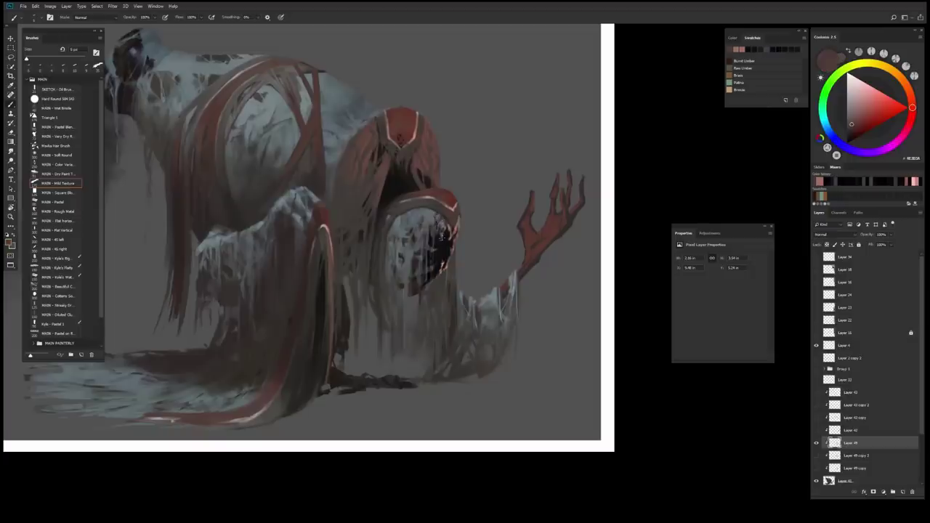
# Detail the jagged teeth and rim with brownish red, grey-brown and light pink.
pyautogui.keyDown('alt'); pyautogui.click(439, 228); pyautogui.keyUp('alt')
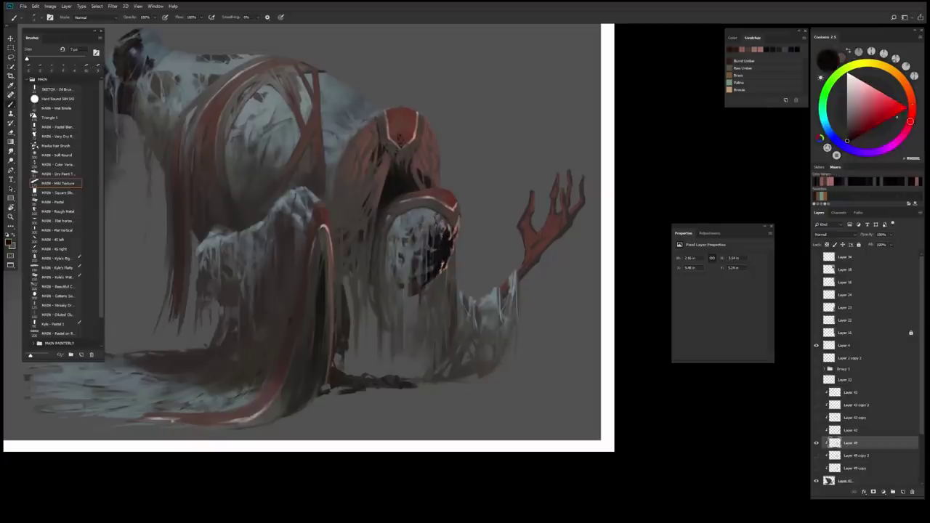
pyautogui.keyDown('alt'); pyautogui.click(442, 228); pyautogui.keyUp('alt')
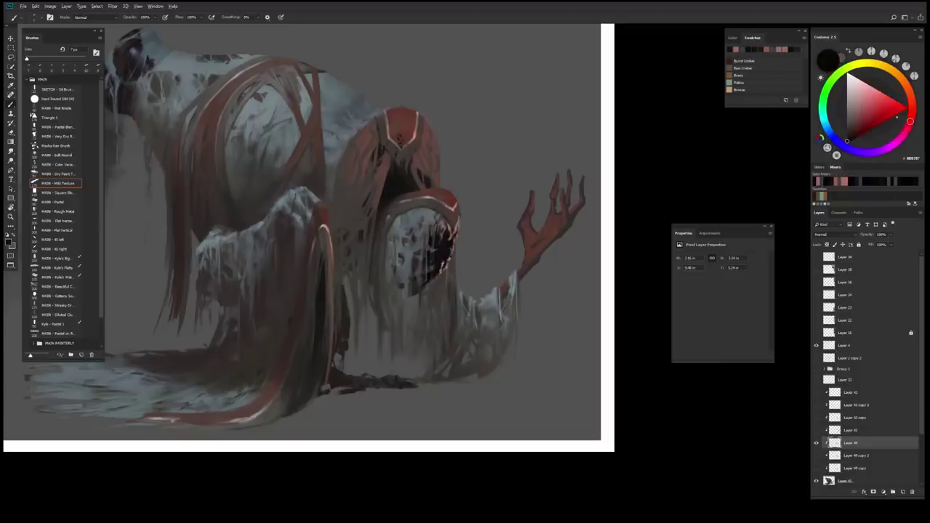
pyautogui.keyDown('alt'); pyautogui.click(441, 268); pyautogui.keyUp('alt')
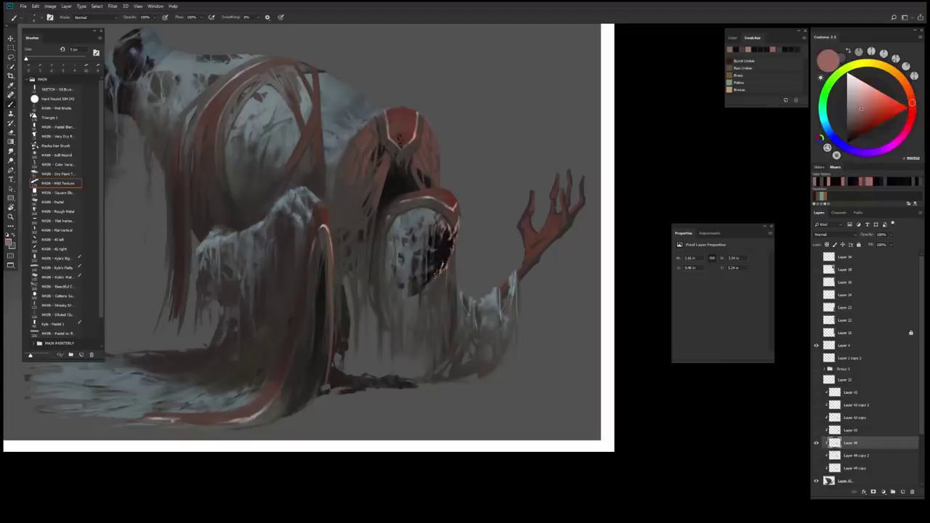
pyautogui.keyDown('alt'); pyautogui.click(444, 262); pyautogui.keyUp('alt')
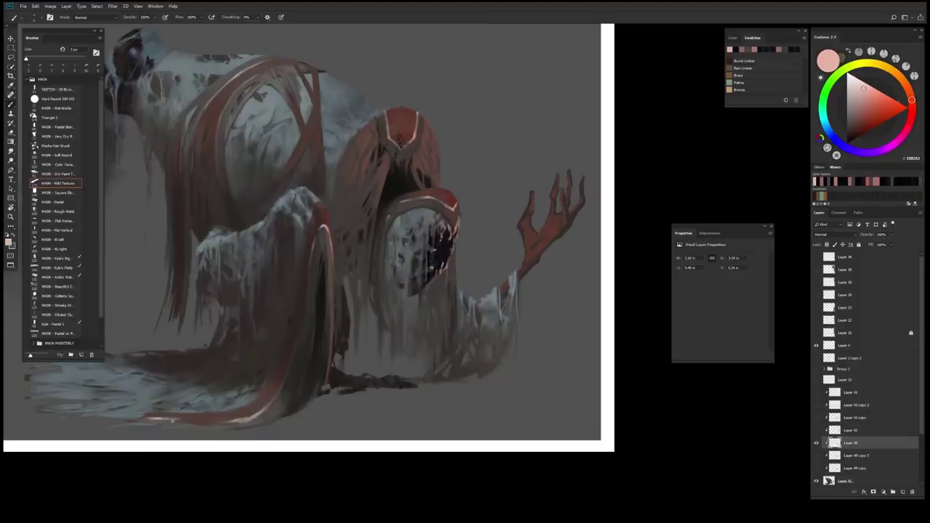
pyautogui.scroll(-5, 444, 296)
# Reveal the red glow group and adjust its Gradient Map colours.
pyautogui.scroll(1, 446, 327)
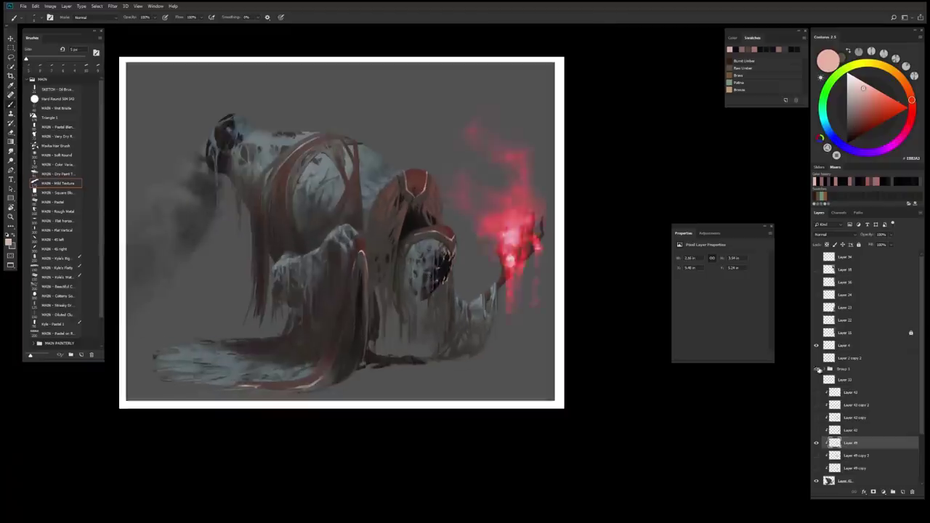
pyautogui.scroll(-1, 449, 367)
pyautogui.click(816, 368)
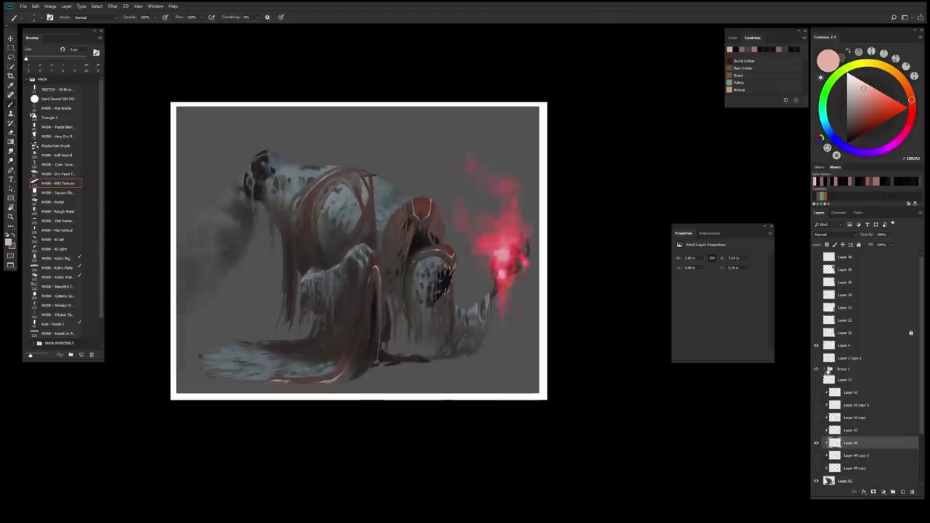
pyautogui.click(830, 369)
pyautogui.click(852, 380)
pyautogui.moveTo(726, 229); pyautogui.dragTo(680, 187)
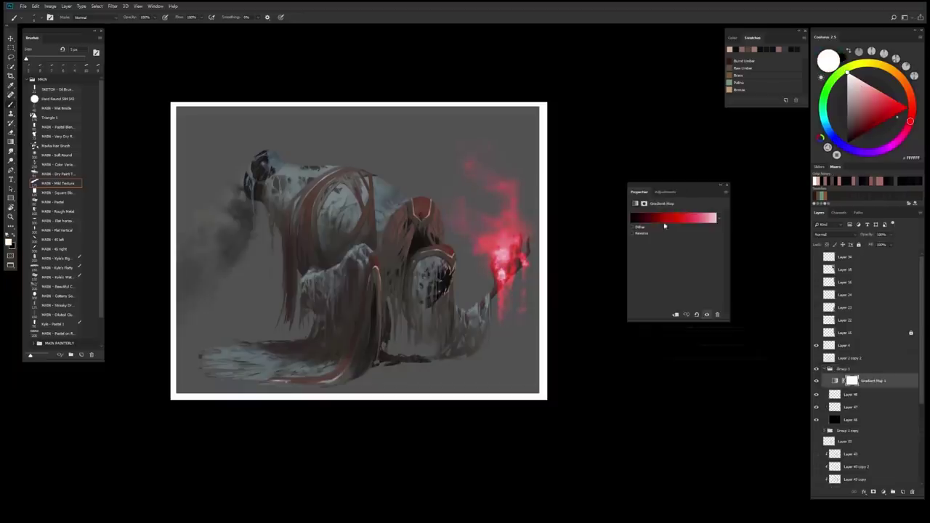
pyautogui.click(672, 218)
pyautogui.press('Escape')
# Edit the glow Gradient Map's colour stops and confirm the change.
pyautogui.click(828, 369)
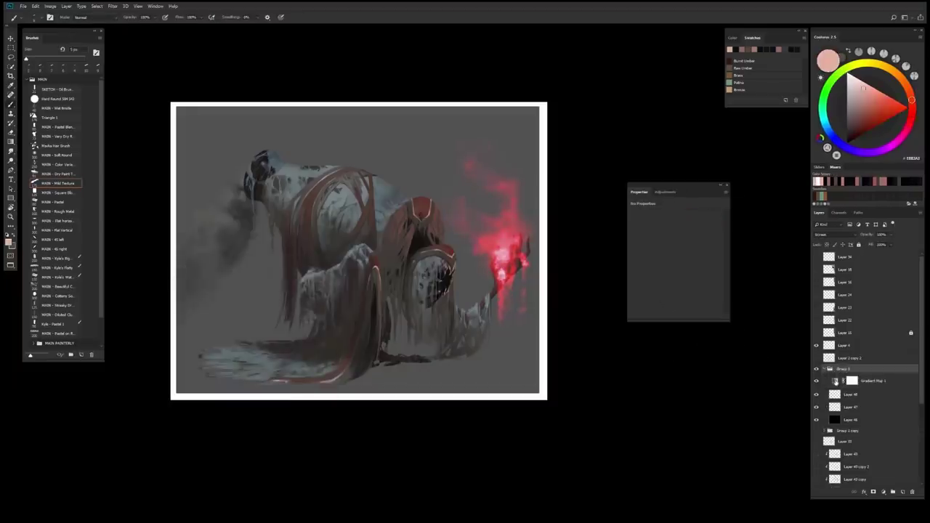
pyautogui.click(835, 380)
pyautogui.click(672, 218)
pyautogui.click(201, 400)
pyautogui.click(211, 431)
pyautogui.click(785, 348)
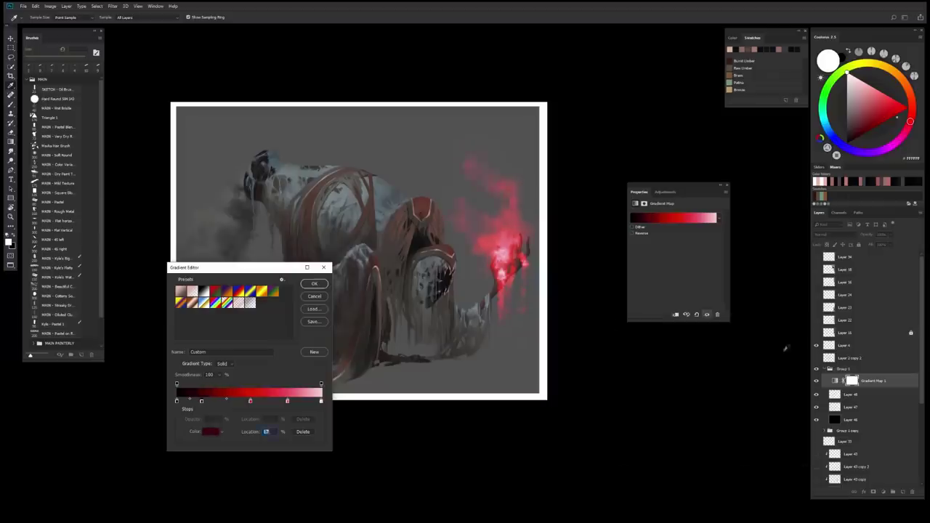
pyautogui.press('Return')
# Delete Group 1 with its contents and add a new empty Layer 50.
pyautogui.click(832, 369)
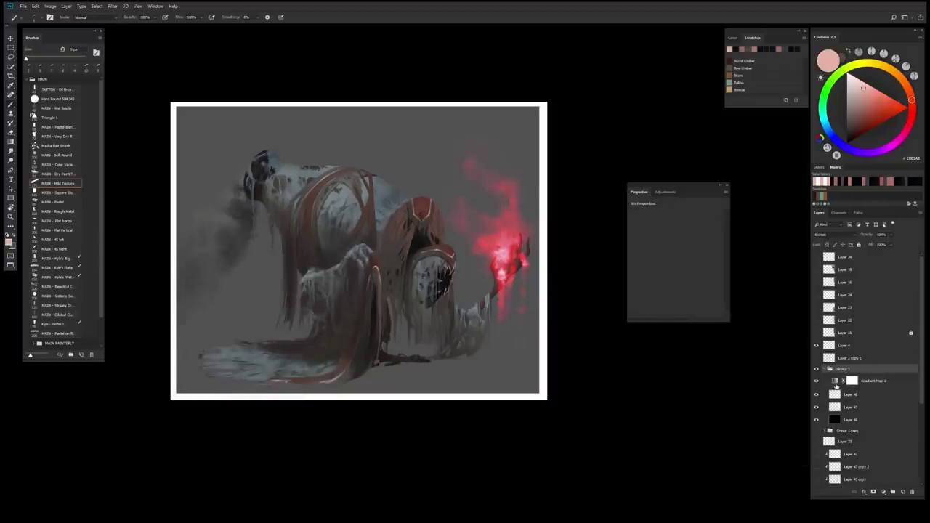
pyautogui.click(816, 369)
pyautogui.click(903, 492)
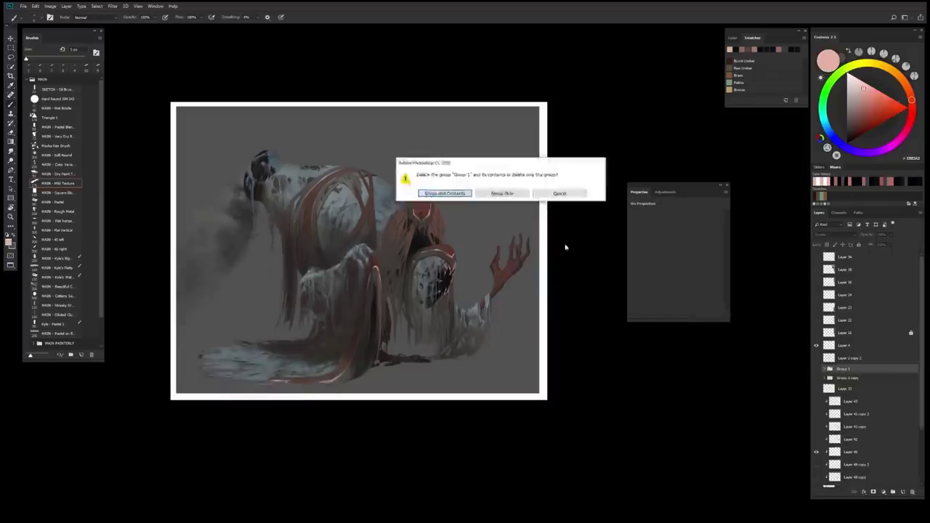
pyautogui.press('Return')
pyautogui.hotkey('ctrl', 'shift', 'alt', 'n')
pyautogui.rightClick(498, 212)
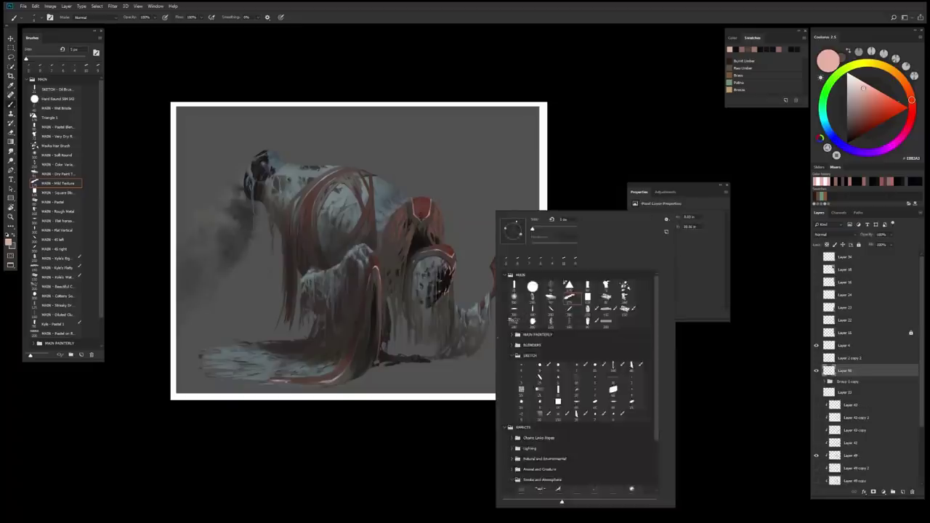
# Paint dark grey strokes over and above the raised hand.
pyautogui.press('Escape')
pyautogui.keyDown('alt'); pyautogui.click(479, 296); pyautogui.keyUp('alt')
pyautogui.moveTo(501, 271)
pyautogui.mouseDown()
pyautogui.moveTo(494, 251)
pyautogui.moveTo(501, 273)
pyautogui.moveTo(506, 215)
pyautogui.mouseUp()
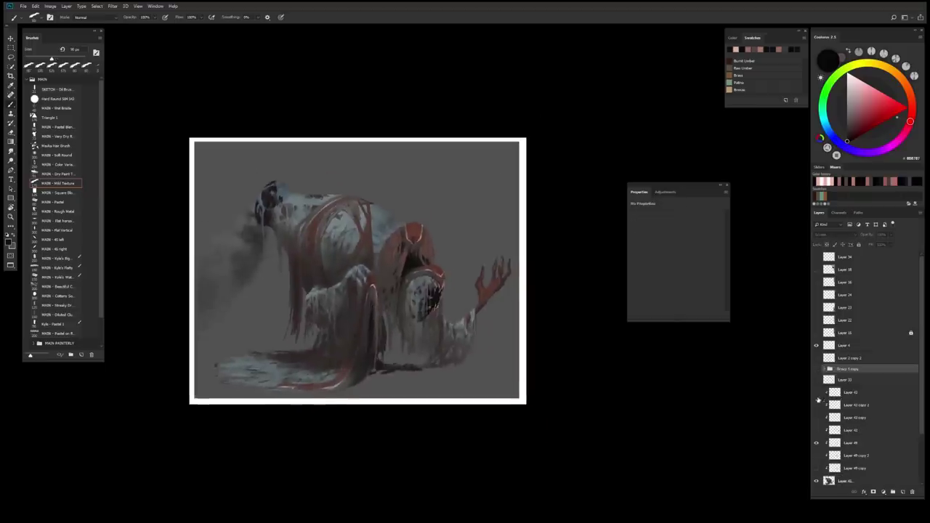
# Show the hand layers, merge them into Layer 41, sample pink, and hide the Group 1 copy.
pyautogui.moveTo(816, 392); pyautogui.dragTo(815, 469)
pyautogui.click(820, 468)
pyautogui.hotkey('ctrl', 'e')
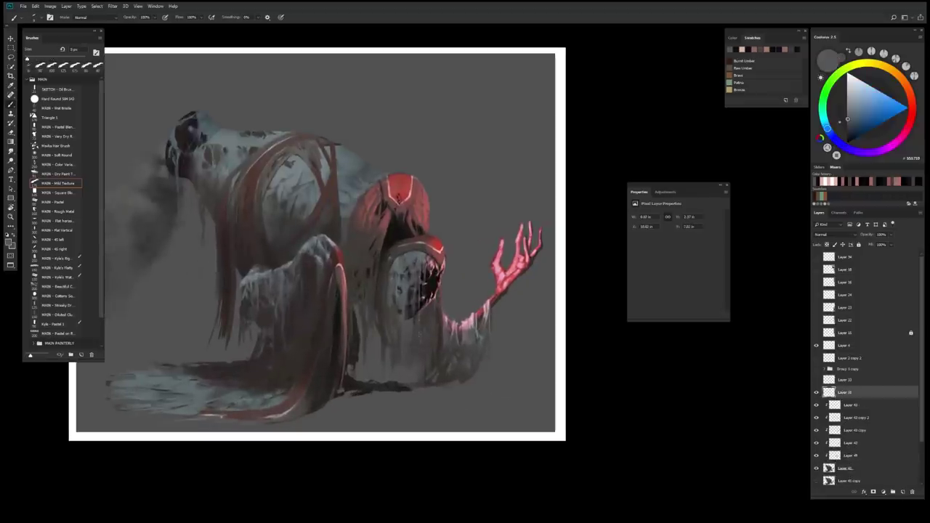
pyautogui.keyDown('alt'); pyautogui.click(417, 311); pyautogui.keyUp('alt')
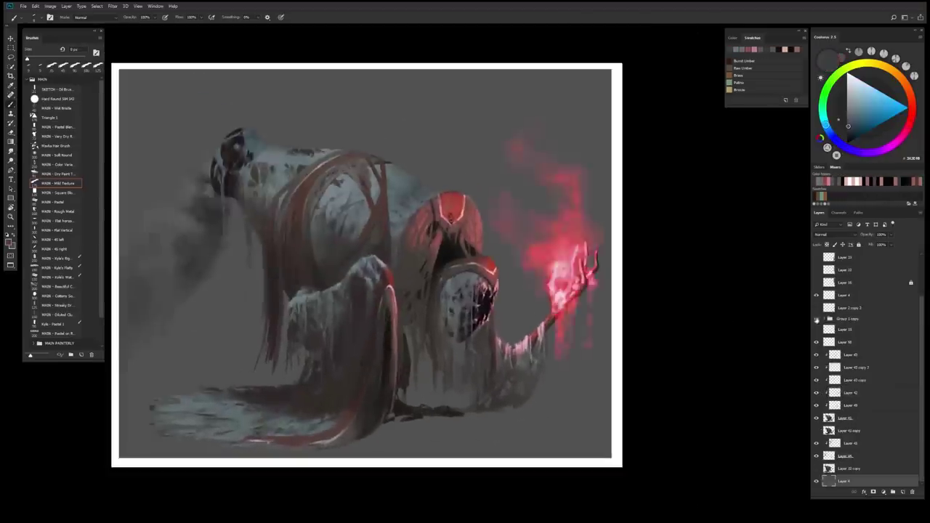
pyautogui.click(816, 319)
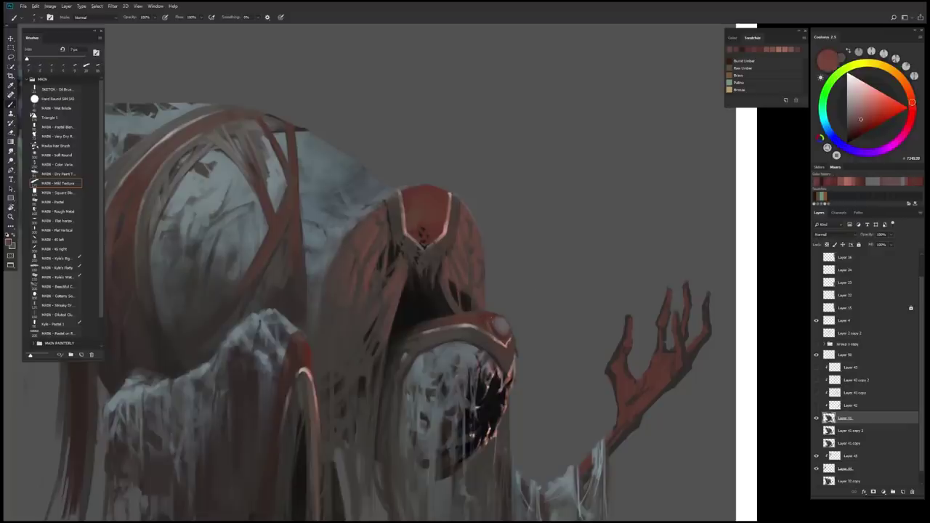
# Repaint the hood, drapery and raised hand with eyedropped light reds, mauves, bluish greys and pinks.
pyautogui.keyDown('alt'); pyautogui.click(483, 317); pyautogui.keyUp('alt')
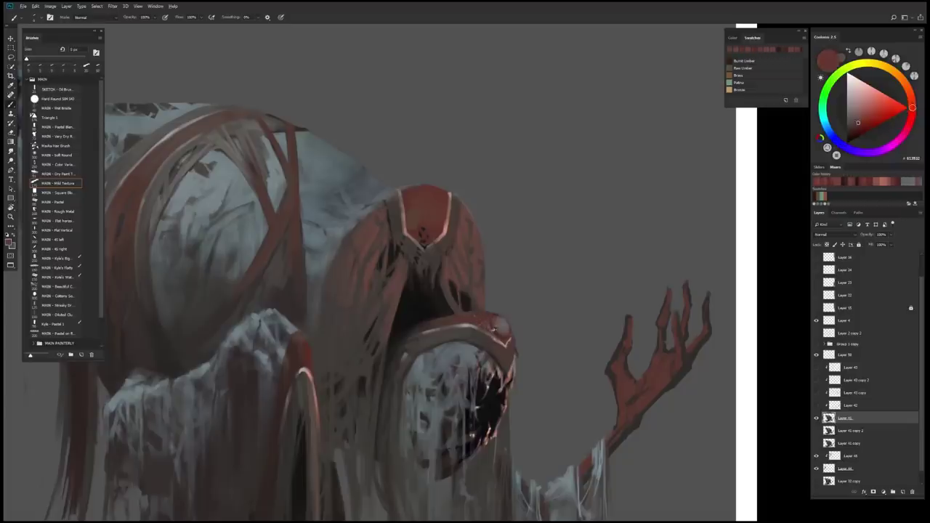
pyautogui.keyDown('alt'); pyautogui.click(493, 329); pyautogui.keyUp('alt')
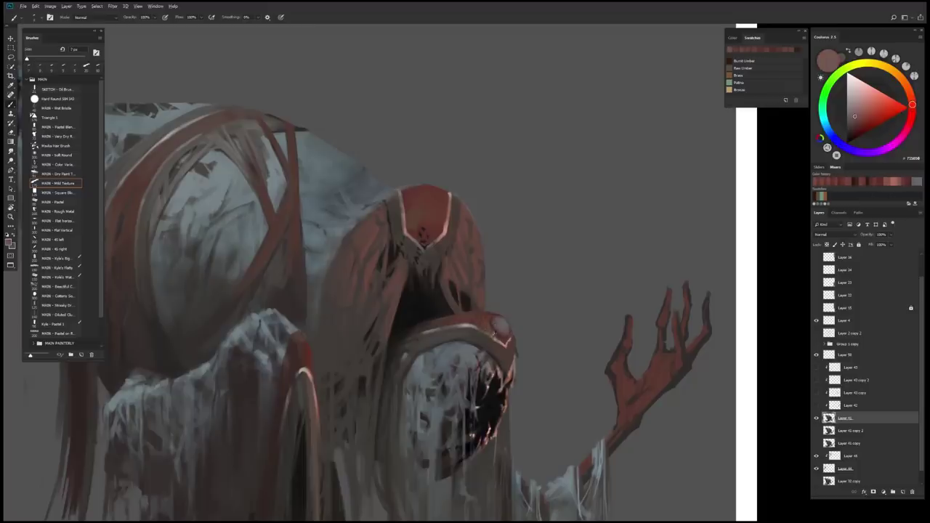
pyautogui.moveTo(494, 328)
pyautogui.mouseDown()
pyautogui.moveTo(523, 359)
pyautogui.moveTo(501, 334)
pyautogui.mouseUp()
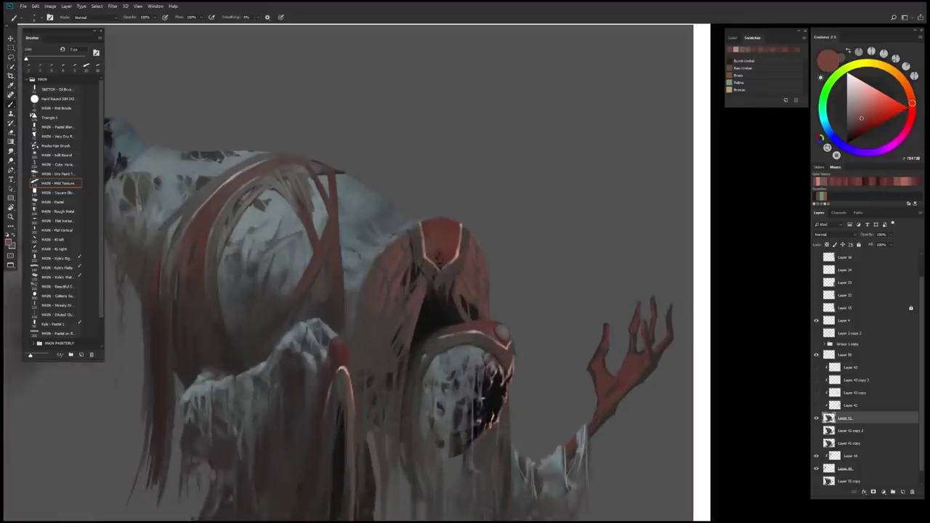
pyautogui.keyDown('alt'); pyautogui.click(508, 339); pyautogui.keyUp('alt')
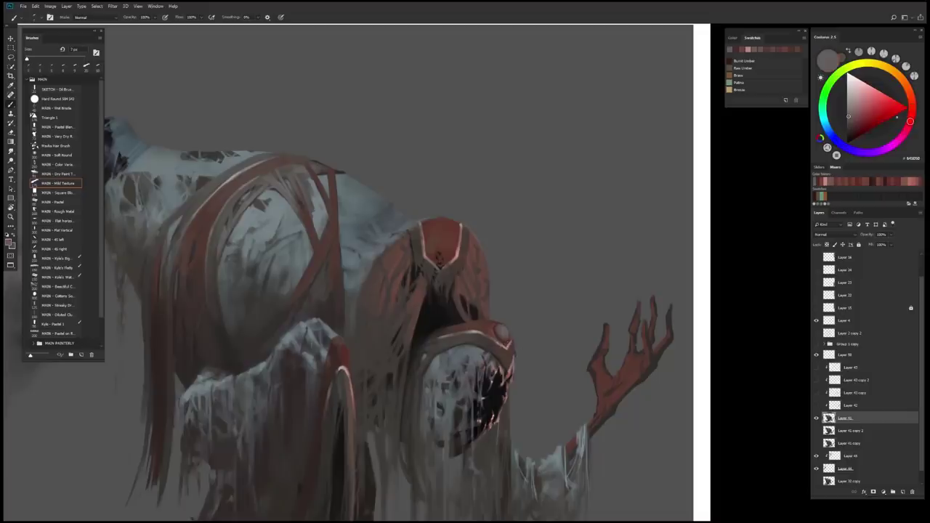
pyautogui.scroll(2, 497, 254)
pyautogui.keyDown('alt'); pyautogui.click(497, 255); pyautogui.keyUp('alt')
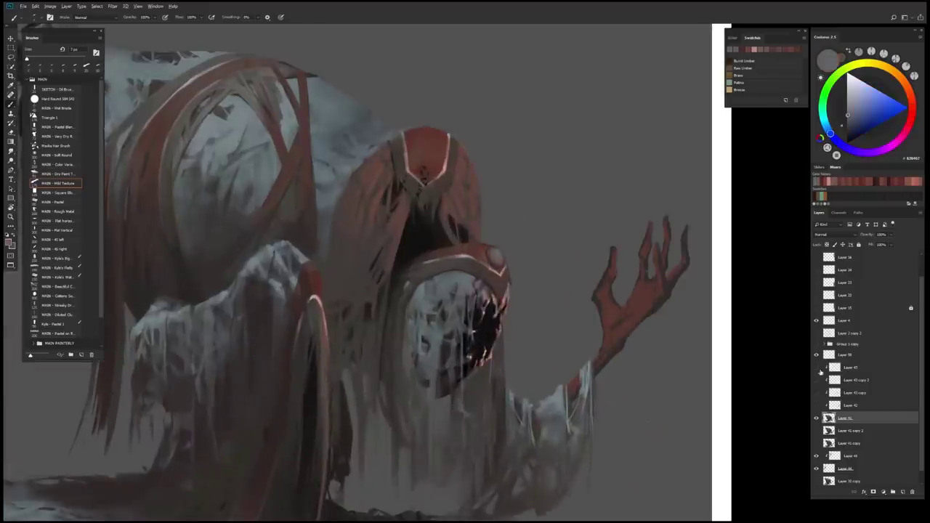
pyautogui.keyDown('alt'); pyautogui.click(622, 260); pyautogui.keyUp('alt')
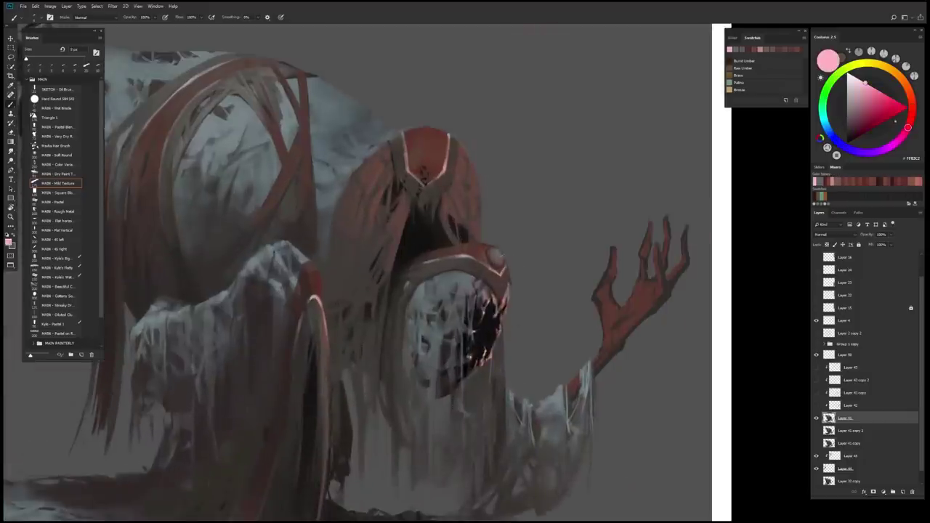
pyautogui.scroll(1, 496, 255)
pyautogui.keyDown('alt'); pyautogui.click(488, 256); pyautogui.keyUp('alt')
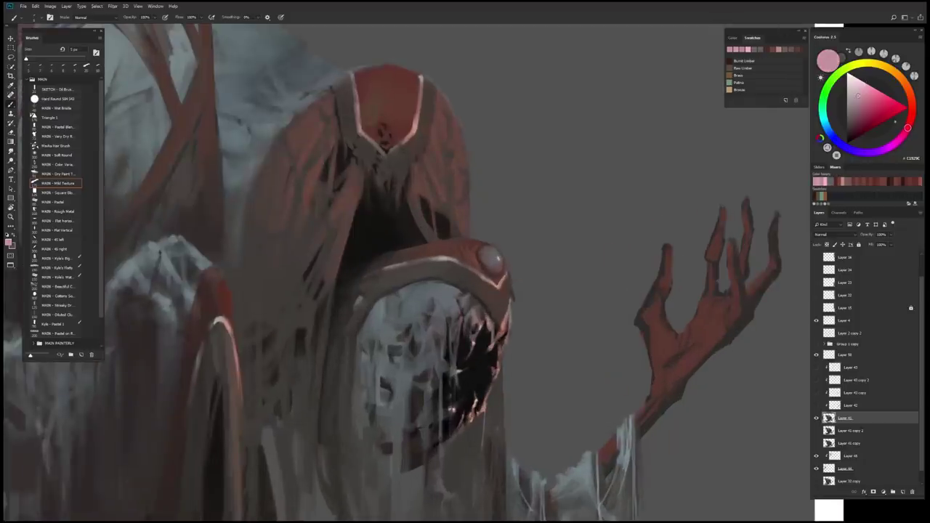
pyautogui.keyDown('alt'); pyautogui.click(457, 372); pyautogui.keyUp('alt')
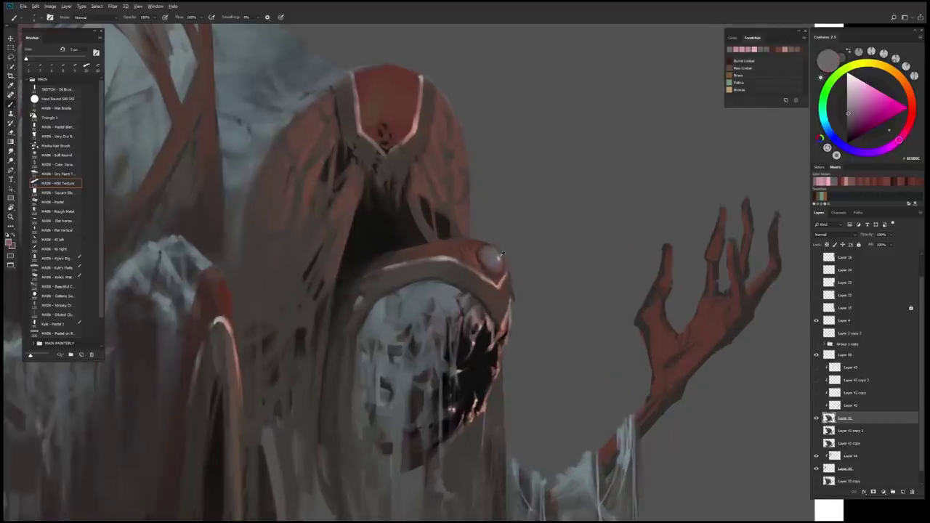
pyautogui.scroll(-4, 502, 254)
pyautogui.scroll(4, 552, 421)
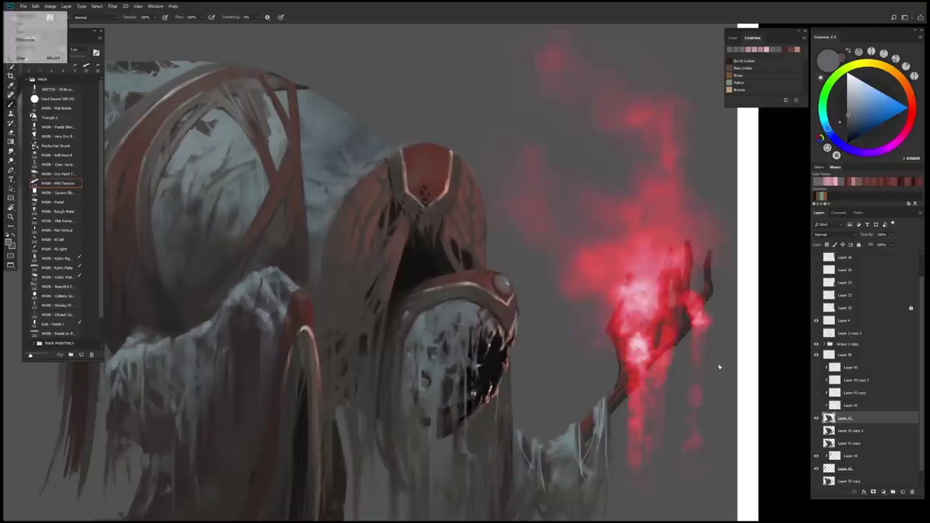
pyautogui.scroll(-4, 582, 314)
pyautogui.scroll(2, 514, 297)
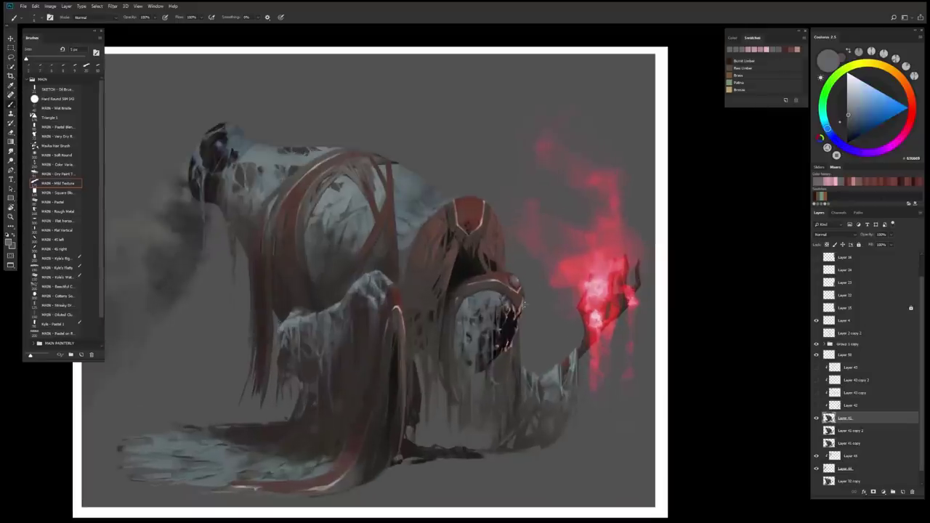
# Hide Group 1 copy and paint the hood and mouth in dark red and near-black brown.
pyautogui.click(817, 344)
pyautogui.scroll(4, 536, 332)
pyautogui.scroll(-4, 538, 335)
pyautogui.scroll(4, 545, 349)
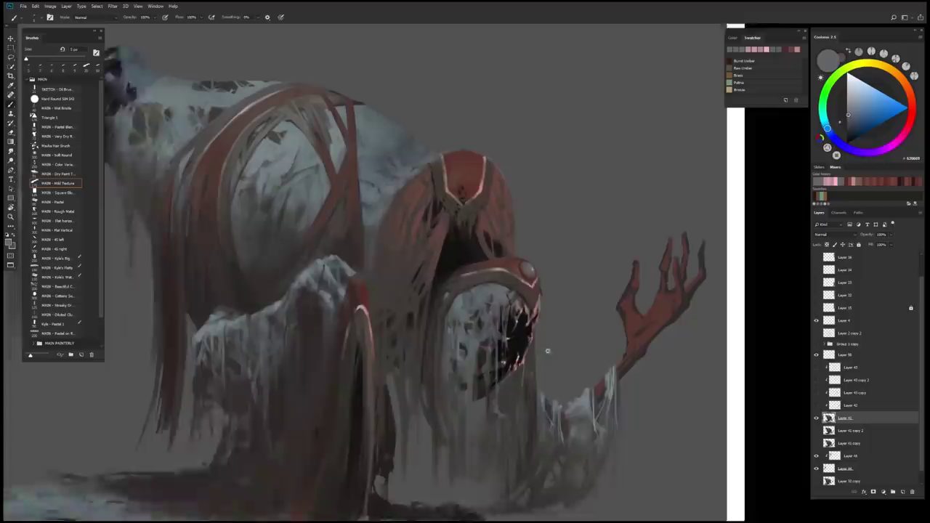
pyautogui.scroll(1, 572, 382)
pyautogui.keyDown('alt'); pyautogui.click(532, 308); pyautogui.keyUp('alt')
pyautogui.keyDown('alt'); pyautogui.click(530, 297); pyautogui.keyUp('alt')
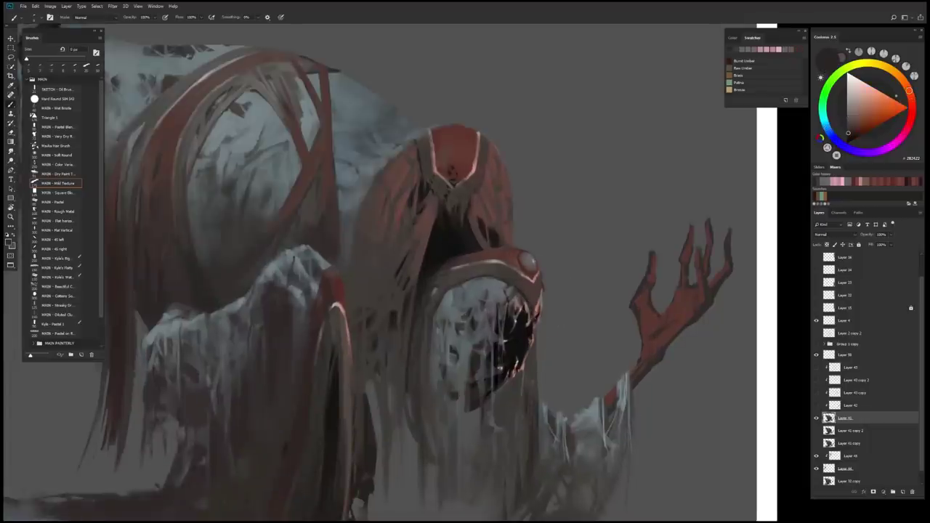
pyautogui.click(861, 104)
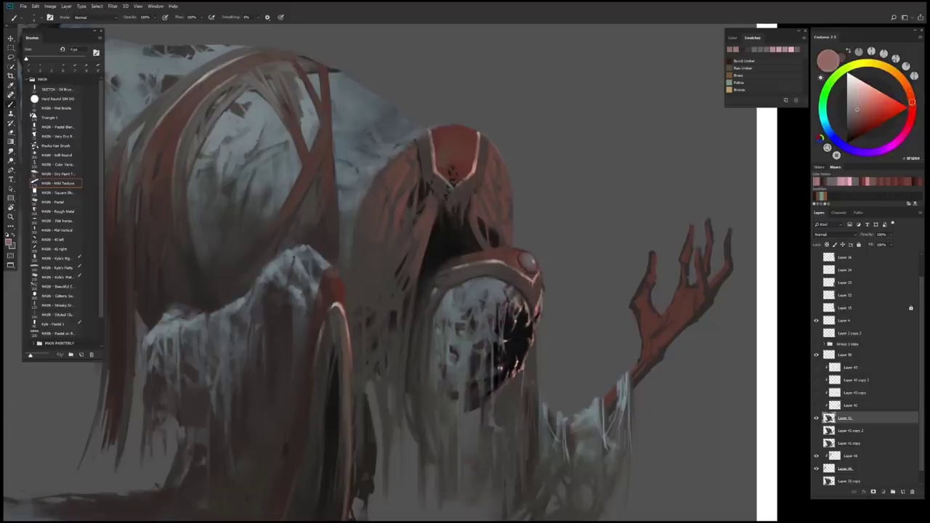
pyautogui.keyDown('alt'); pyautogui.click(514, 268); pyautogui.keyUp('alt')
pyautogui.hotkey('ctrl', '0')
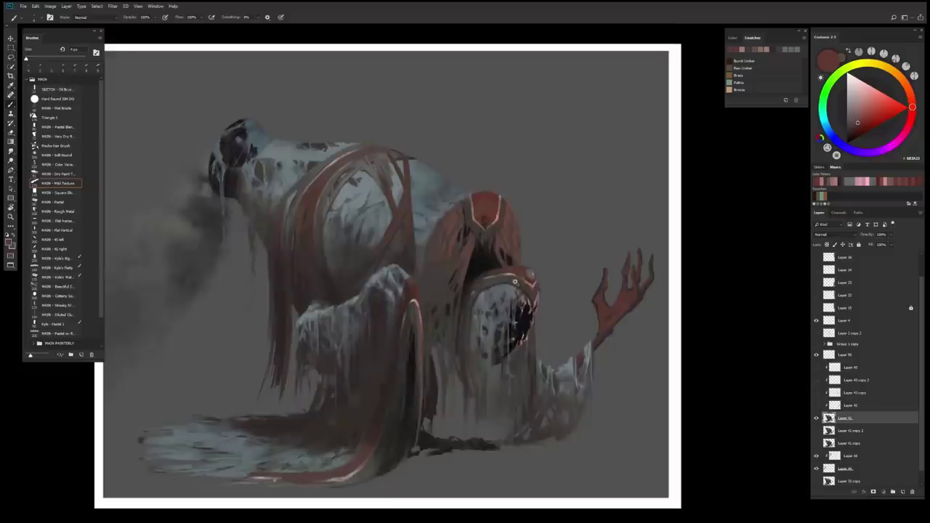
pyautogui.hotkey('ctrl', '+')
# Refine the mouth and drapery with slightly varied browns and darker reds.
pyautogui.keyDown('alt'); pyautogui.click(535, 287); pyautogui.keyUp('alt')
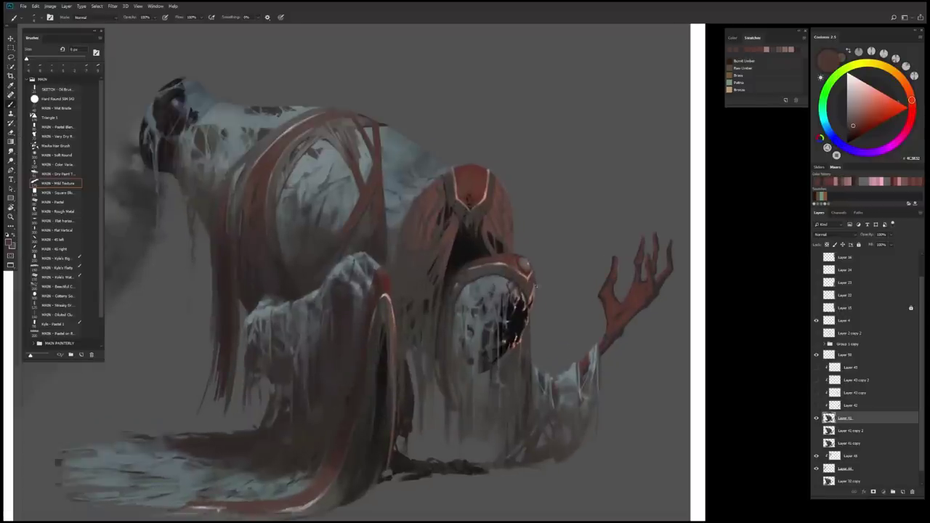
pyautogui.keyDown('alt'); pyautogui.click(510, 281); pyautogui.keyUp('alt')
pyautogui.keyDown('alt'); pyautogui.click(511, 281); pyautogui.keyUp('alt')
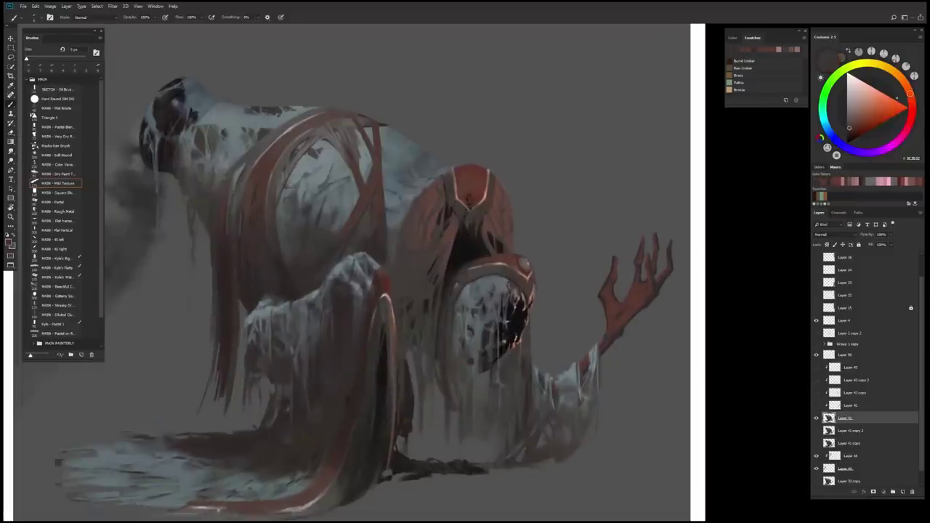
pyautogui.keyDown('alt'); pyautogui.click(520, 276); pyautogui.keyUp('alt')
pyautogui.scroll(-3, 521, 277)
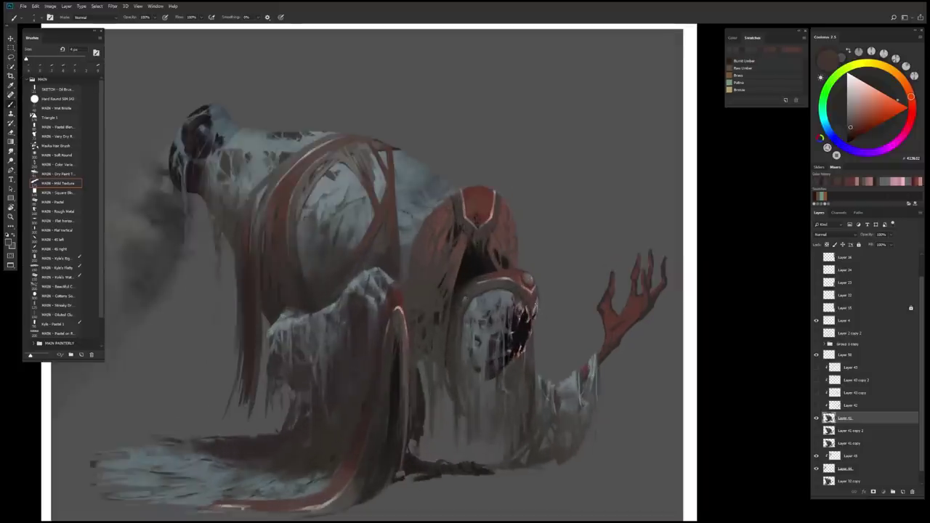
pyautogui.scroll(3, 520, 276)
pyautogui.keyDown('alt'); pyautogui.click(529, 313); pyautogui.keyUp('alt')
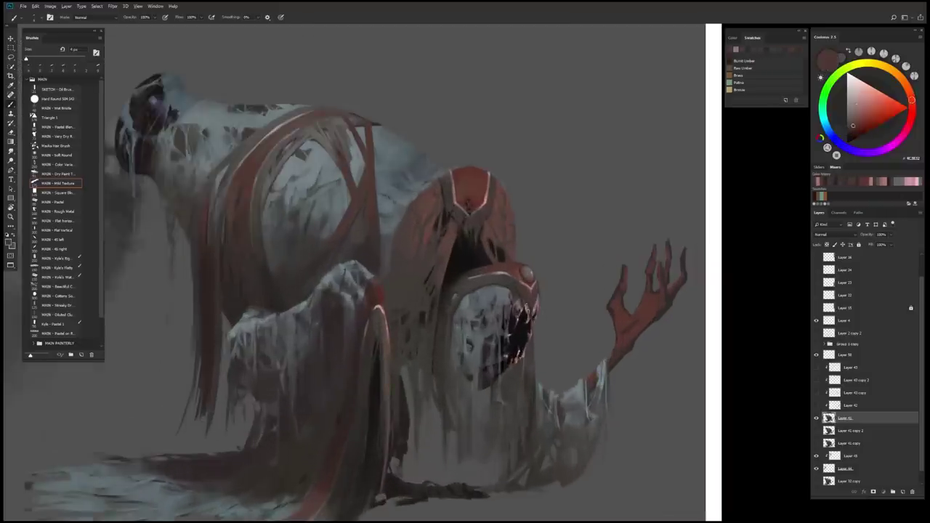
pyautogui.keyDown('alt'); pyautogui.click(541, 335); pyautogui.keyUp('alt')
pyautogui.scroll(-2, 543, 338)
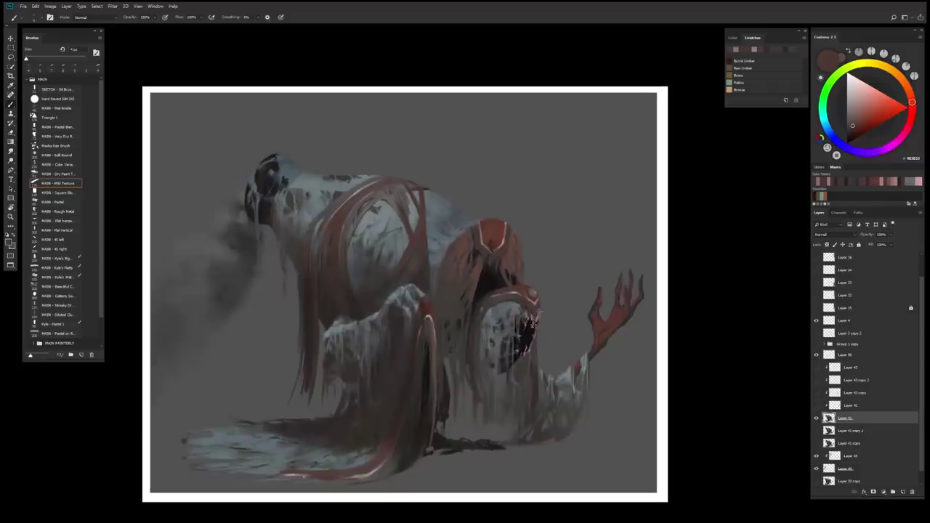
pyautogui.keyDown('alt'); pyautogui.click(498, 299); pyautogui.keyUp('alt')
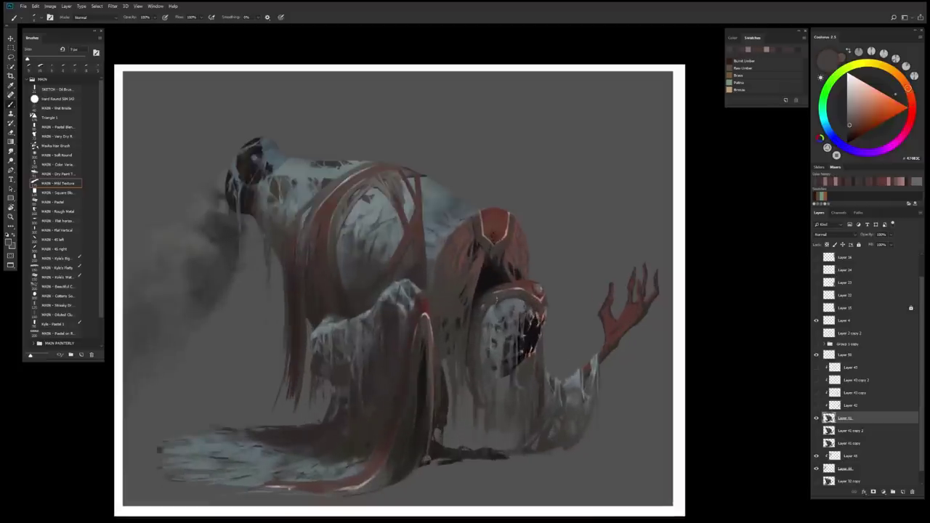
pyautogui.keyDown('alt'); pyautogui.click(493, 305); pyautogui.keyUp('alt')
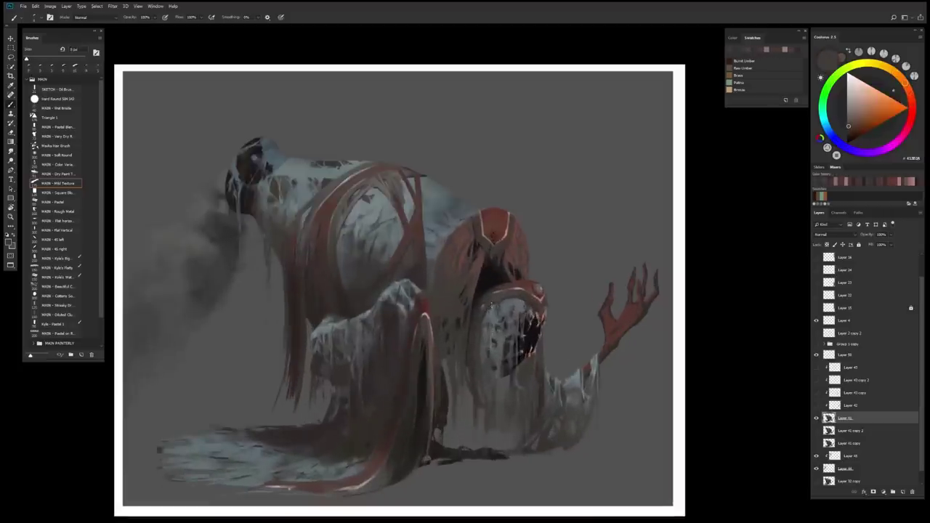
pyautogui.scroll(-2, 556, 362)
pyautogui.scroll(1, 556, 363)
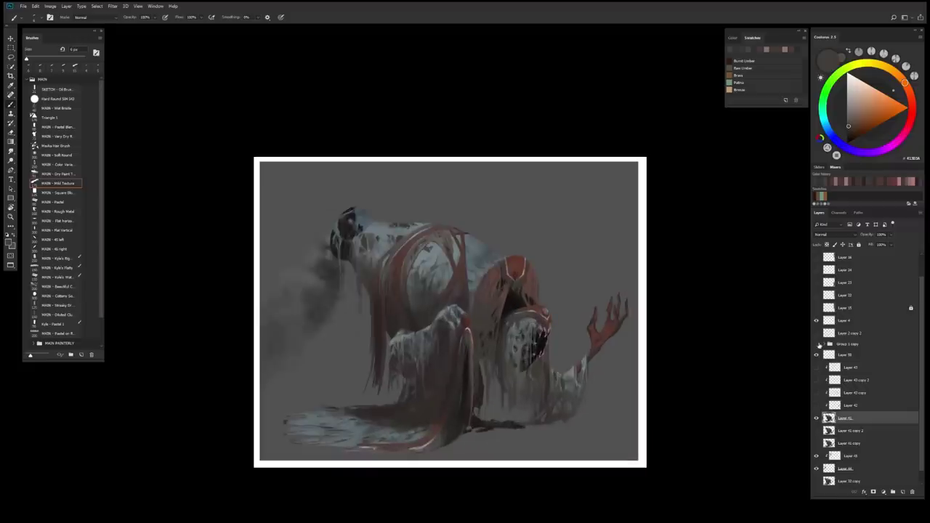
# Preview the hand's red glow, then show Layer 41 and Layer 41 copy 2 to compare.
pyautogui.click(817, 344)
pyautogui.click(816, 344)
pyautogui.moveTo(816, 418)
pyautogui.mouseDown()
pyautogui.moveTo(817, 430)
pyautogui.moveTo(845, 421)
pyautogui.moveTo(843, 412)
pyautogui.mouseUp()
pyautogui.press('l')
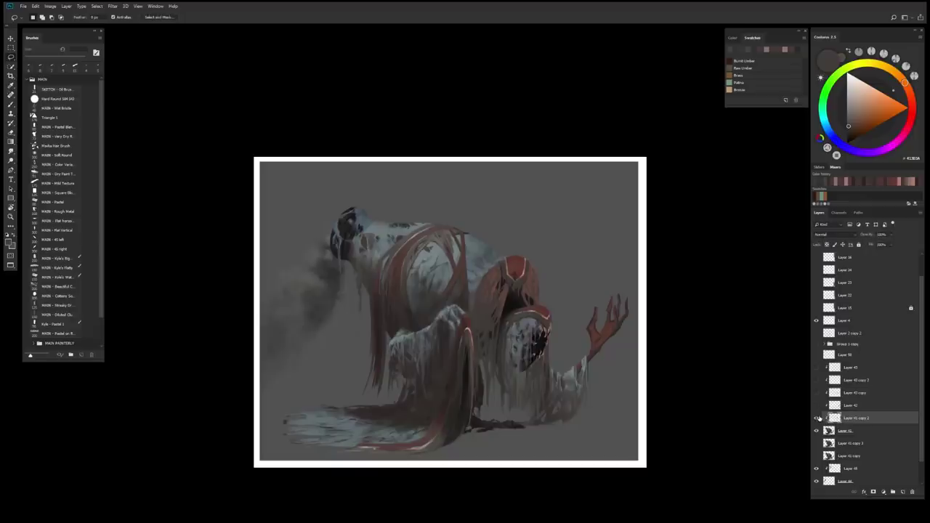
pyautogui.press('e')
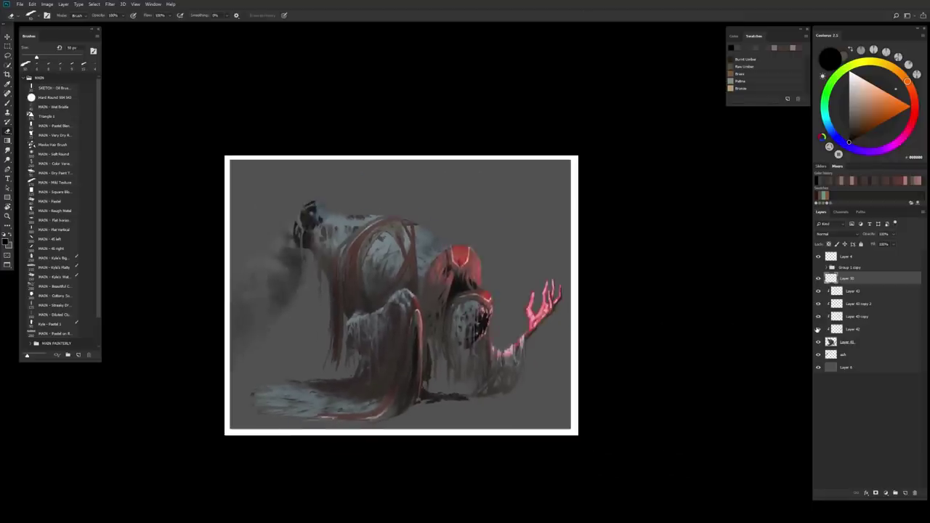
pyautogui.click(819, 304)
pyautogui.click(818, 304)
# Move Layer 43 below Layer 43 copy and compare the hood glow by toggling layer visibility.
pyautogui.moveTo(852, 292)
pyautogui.mouseDown()
pyautogui.moveTo(851, 320)
pyautogui.moveTo(850, 308)
pyautogui.mouseUp()
pyautogui.click(819, 292)
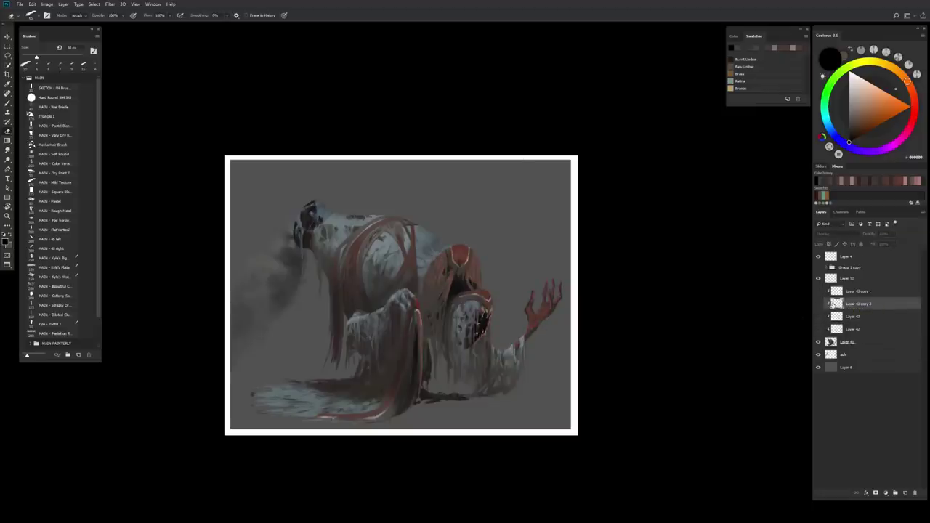
pyautogui.click(818, 292)
pyautogui.click(819, 292)
pyautogui.moveTo(818, 304); pyautogui.dragTo(818, 330)
pyautogui.click(819, 290)
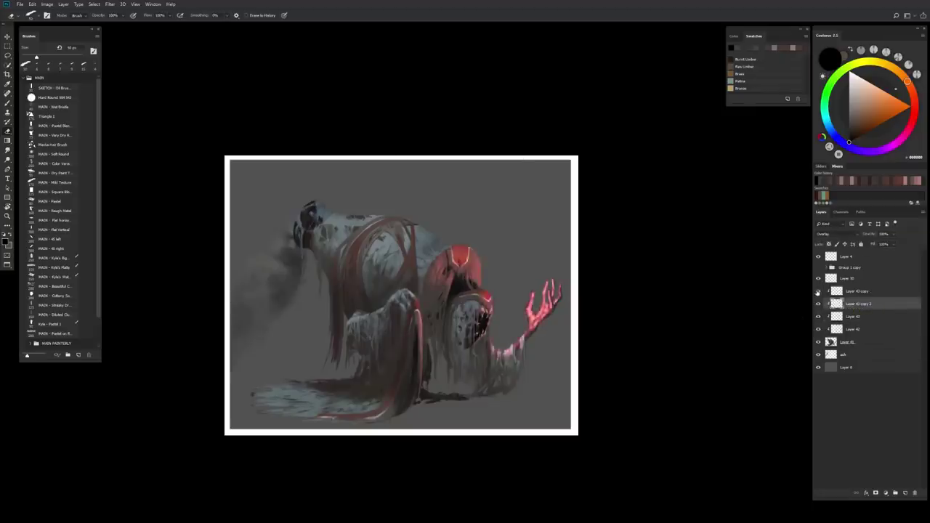
pyautogui.click(818, 290)
pyautogui.click(818, 290)
pyautogui.scroll(-1, 541, 356)
# Shift the hood glow's hue to a muted dark red with Hue/Saturation.
pyautogui.hotkey('alt', ']')
pyautogui.hotkey('ctrl', 'u')
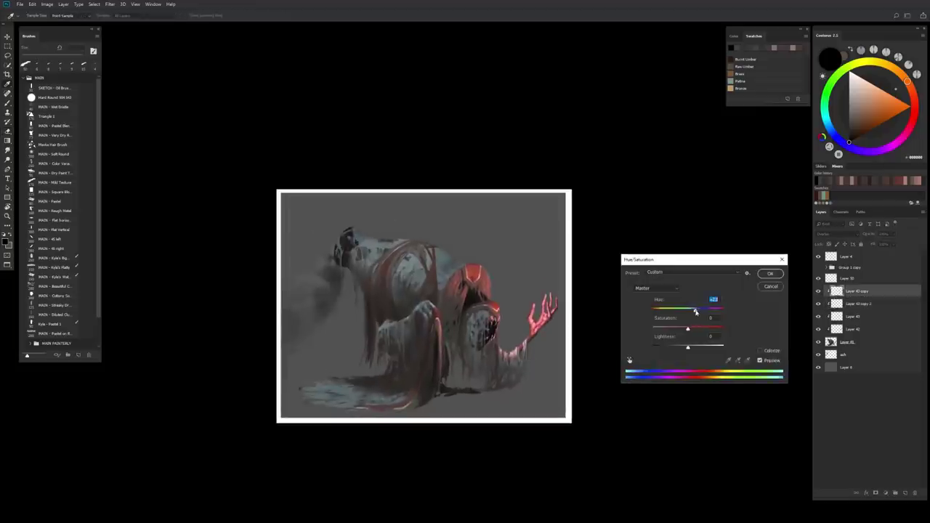
pyautogui.moveTo(696, 311); pyautogui.dragTo(677, 312)
pyautogui.press('Return')
pyautogui.scroll(1, 523, 338)
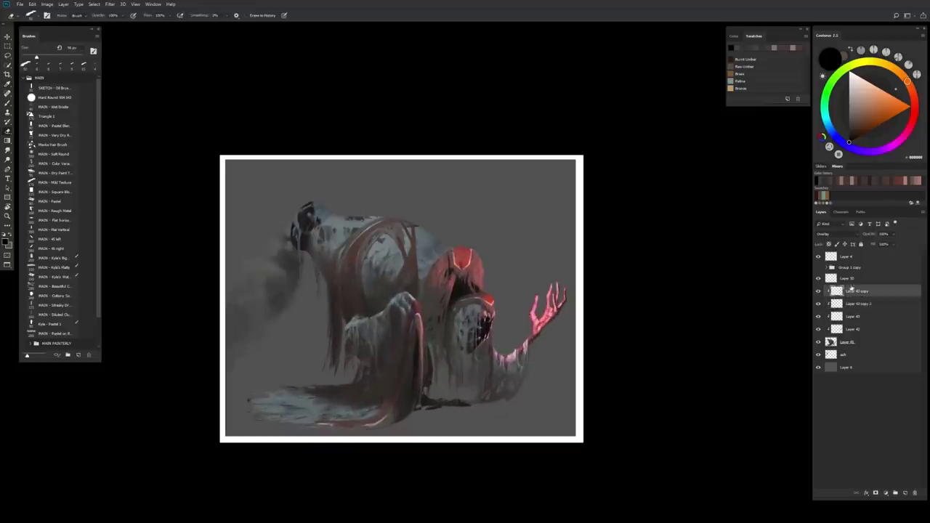
pyautogui.moveTo(818, 330)
pyautogui.mouseDown()
pyautogui.moveTo(818, 291)
pyautogui.moveTo(914, 493)
pyautogui.mouseUp()
pyautogui.scroll(1, 483, 363)
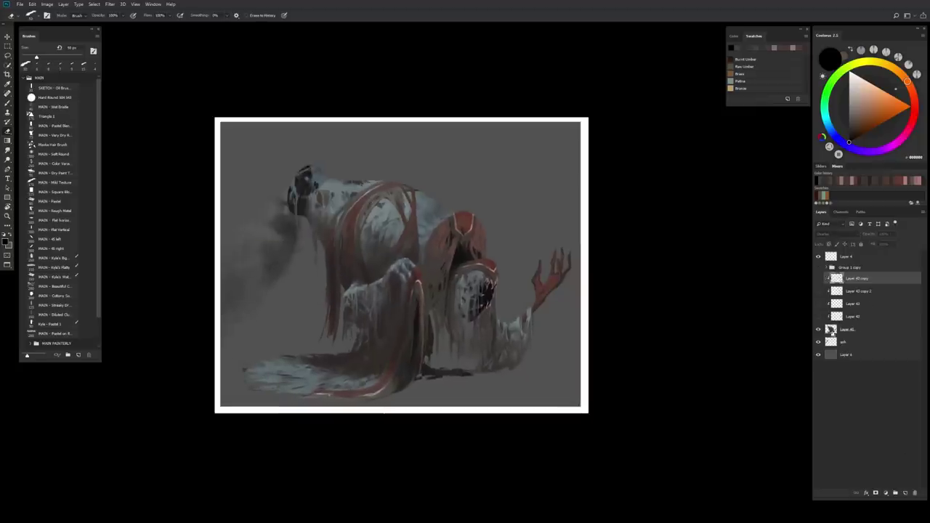
# Duplicate Layer 41 into Layer 41 copy.
pyautogui.click(831, 329)
pyautogui.hotkey('ctrl', 'j')
pyautogui.scroll(-1, 494, 341)
# Paint thin dark red and dark grey-purple strokes down the forearm with an 11 px brush.
pyautogui.press('b')
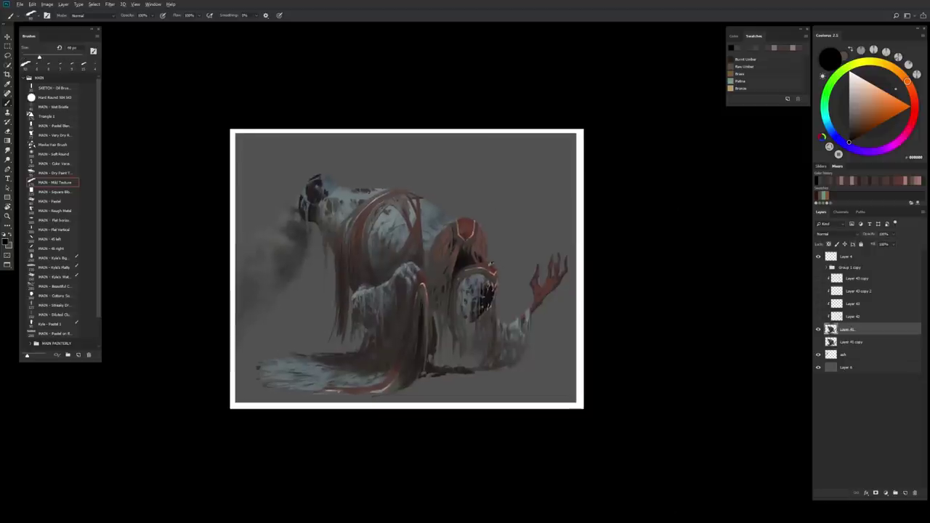
pyautogui.keyDown('alt'); pyautogui.click(530, 309); pyautogui.keyUp('alt')
pyautogui.moveTo(530, 309); pyautogui.dragTo(525, 357)
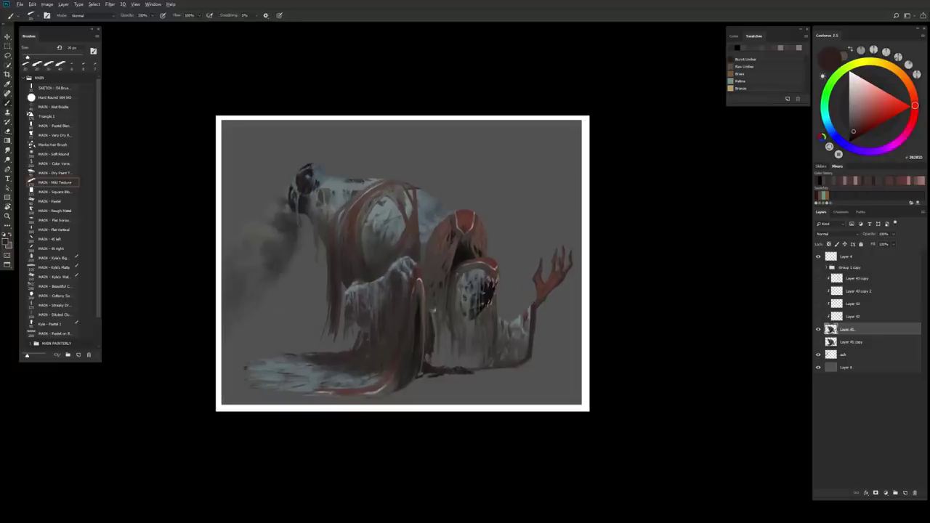
pyautogui.keyDown('alt'); pyautogui.click(407, 353); pyautogui.keyUp('alt')
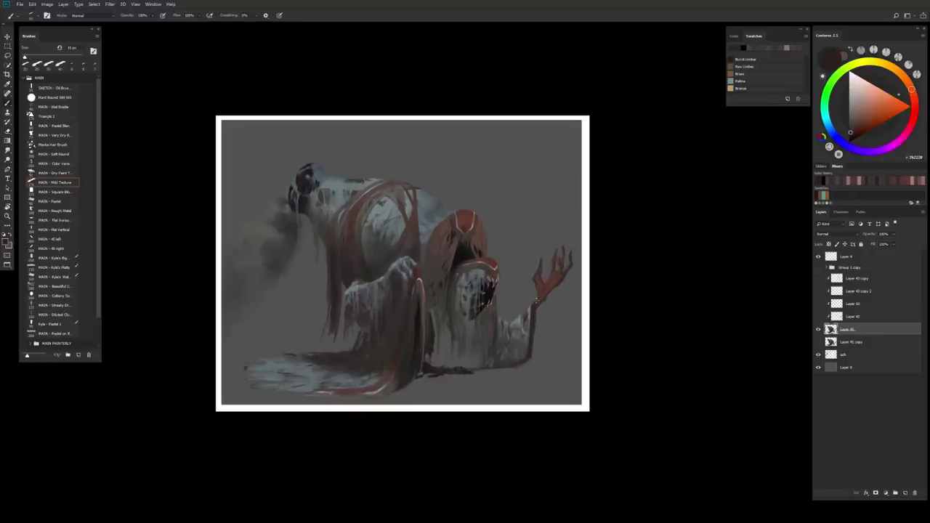
pyautogui.moveTo(536, 308); pyautogui.dragTo(537, 329)
pyautogui.press(']')
pyautogui.moveTo(530, 309); pyautogui.dragTo(528, 340)
pyautogui.press(']')
pyautogui.press(']')
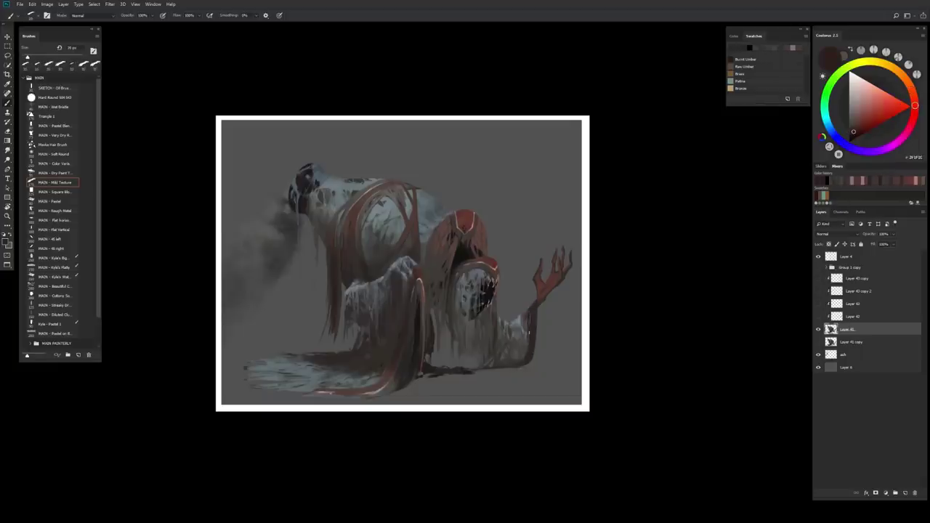
pyautogui.press('[')
pyautogui.press('[')
pyautogui.moveTo(522, 317); pyautogui.dragTo(522, 337)
pyautogui.press(']')
pyautogui.press(']')
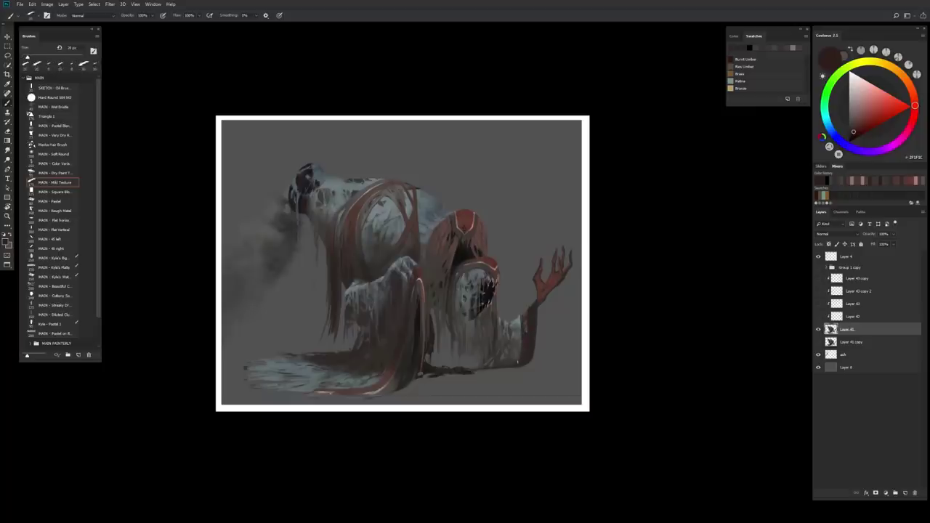
pyautogui.press('[')
pyautogui.press('[')
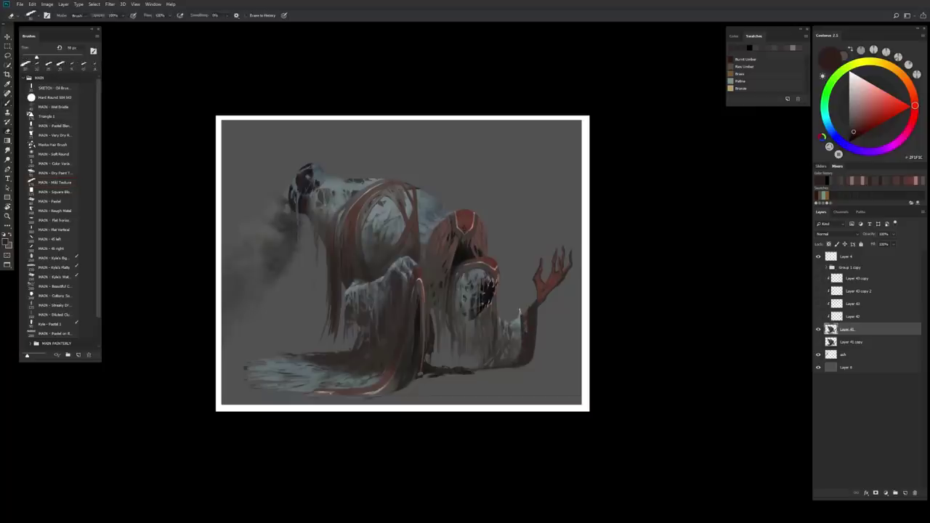
# Create Layer 45 and sample grey-brown, robe red-brown and drapery greys with a larger brush.
pyautogui.scroll(-1, 517, 374)
pyautogui.scroll(1, 517, 374)
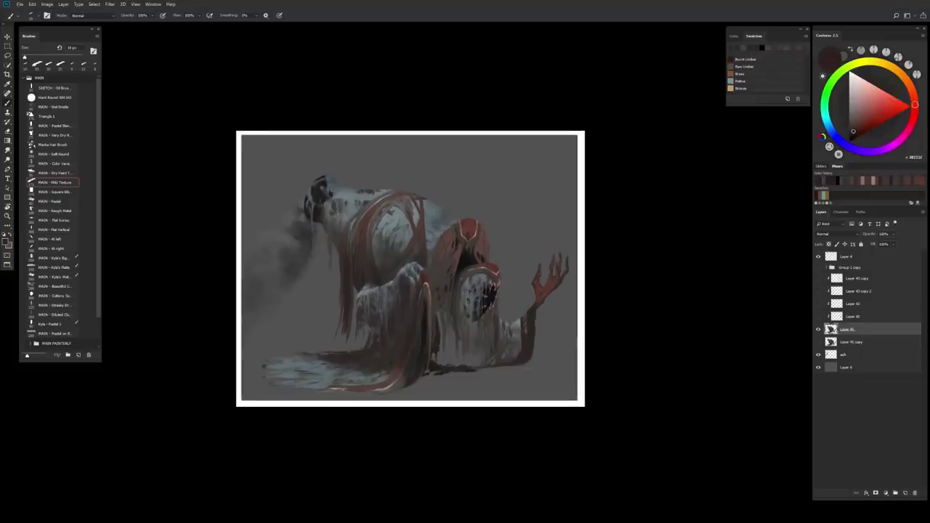
pyautogui.keyDown('alt'); pyautogui.click(517, 374); pyautogui.keyUp('alt')
pyautogui.scroll(1, 517, 374)
pyautogui.hotkey('ctrl', 'shift', 'alt', 'n')
pyautogui.keyDown('alt'); pyautogui.click(531, 312); pyautogui.keyUp('alt')
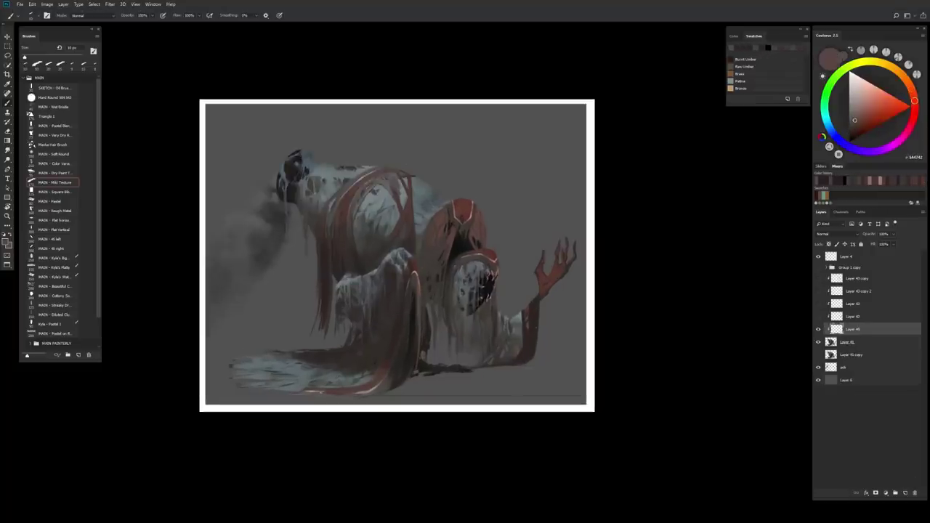
pyautogui.press(']')
pyautogui.press(']')
pyautogui.keyDown('alt'); pyautogui.click(346, 385); pyautogui.keyUp('alt')
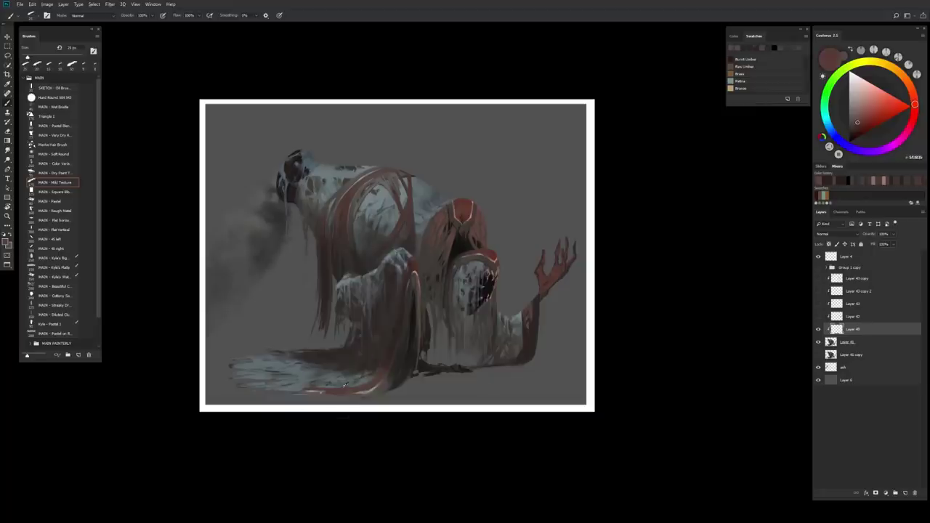
pyautogui.press(']')
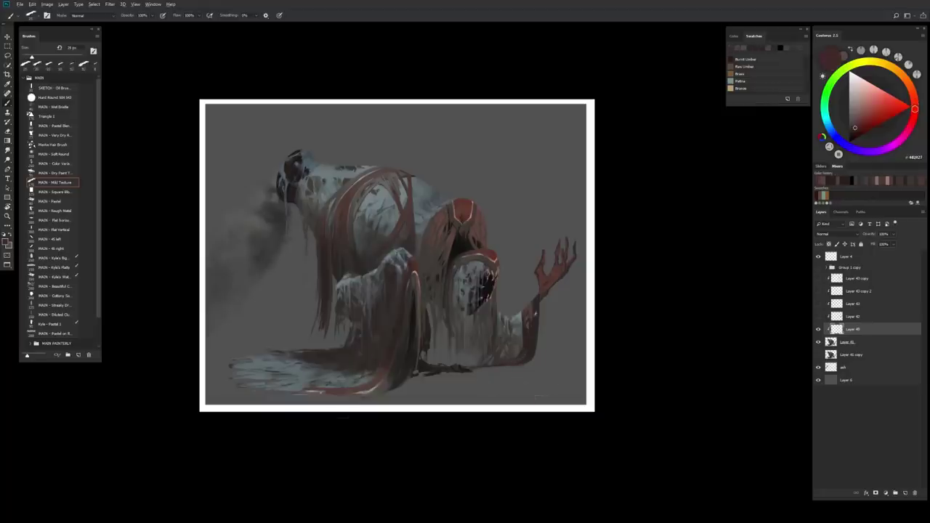
pyautogui.keyDown('alt'); pyautogui.click(521, 352); pyautogui.keyUp('alt')
pyautogui.keyDown('alt'); pyautogui.click(366, 172); pyautogui.keyUp('alt')
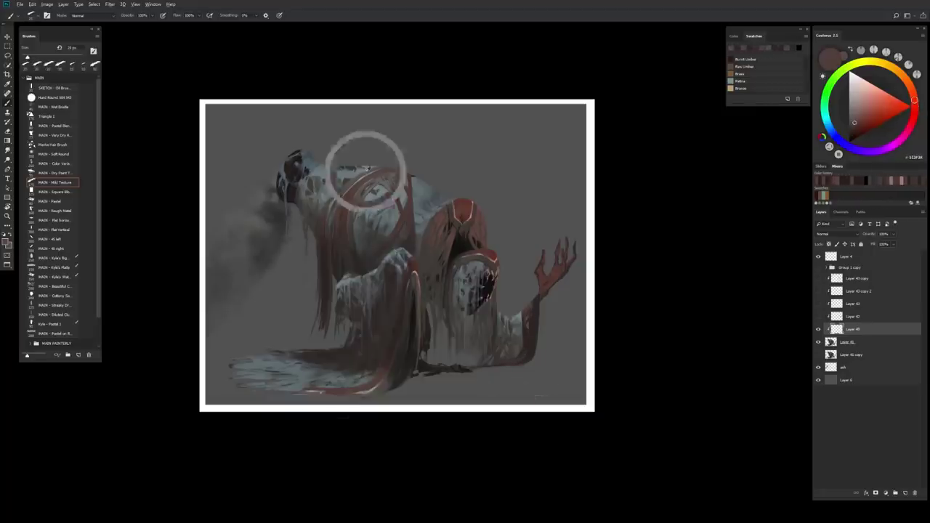
pyautogui.press('[')
pyautogui.press('[')
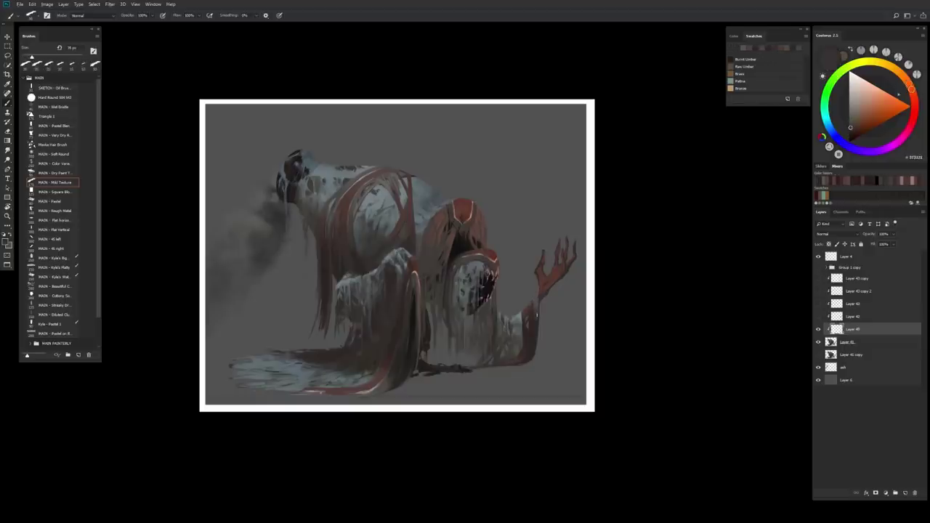
pyautogui.keyDown('alt'); pyautogui.click(530, 359); pyautogui.keyUp('alt')
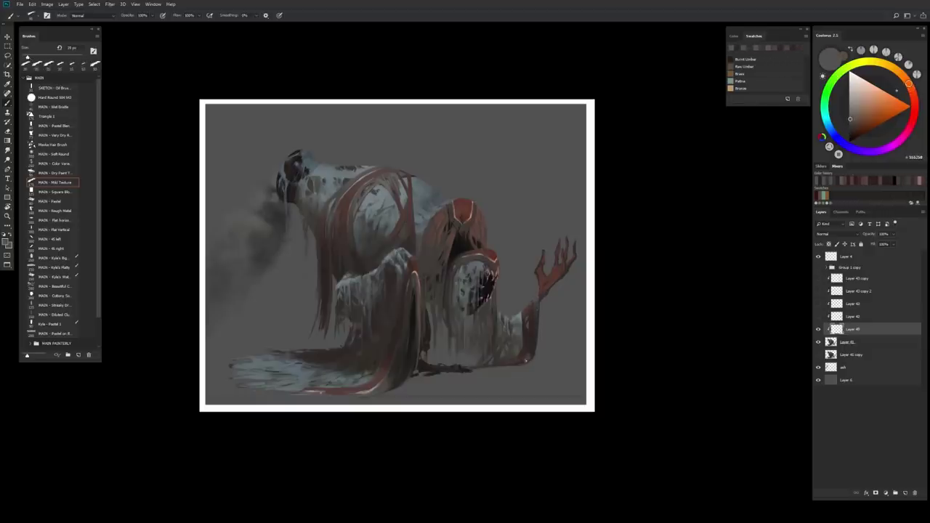
pyautogui.keyDown('alt'); pyautogui.click(533, 355); pyautogui.keyUp('alt')
# Sample dark, mid and reddish greys up to light grey A19898 using a 9 px brush.
pyautogui.keyDown('alt'); pyautogui.click(529, 356); pyautogui.keyUp('alt')
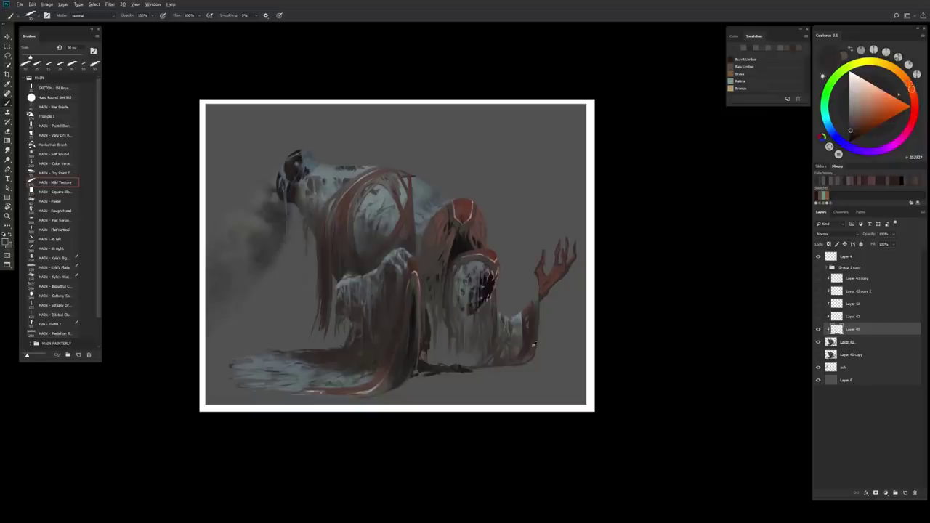
pyautogui.keyDown('alt'); pyautogui.click(529, 356); pyautogui.keyUp('alt')
pyautogui.keyDown('alt'); pyautogui.click(529, 356); pyautogui.keyUp('alt')
pyautogui.press('[')
pyautogui.keyDown('alt'); pyautogui.click(461, 380); pyautogui.keyUp('alt')
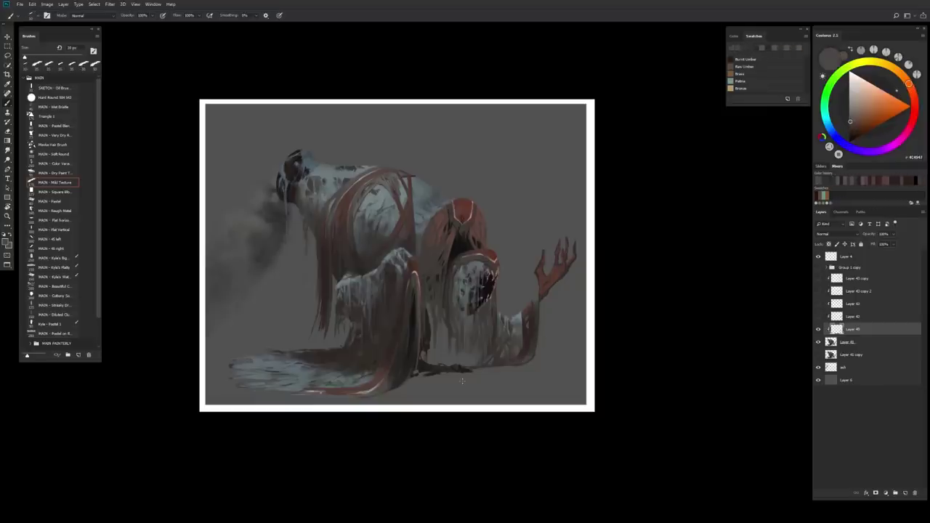
pyautogui.keyDown('alt'); pyautogui.click(337, 202); pyautogui.keyUp('alt')
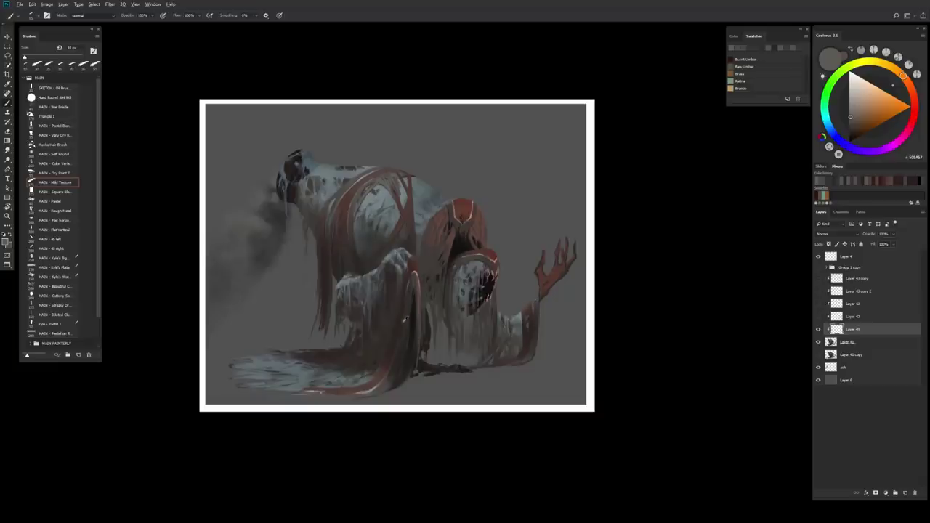
pyautogui.keyDown('alt'); pyautogui.click(405, 318); pyautogui.keyUp('alt')
pyautogui.keyDown('alt'); pyautogui.click(538, 300); pyautogui.keyUp('alt')
pyautogui.press('[')
pyautogui.press('[')
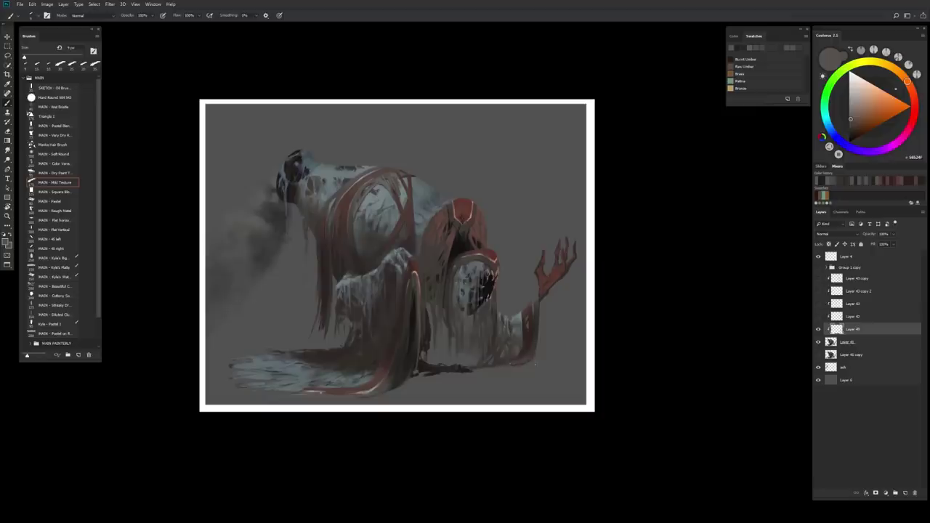
pyautogui.keyDown('alt'); pyautogui.click(532, 341); pyautogui.keyUp('alt')
pyautogui.keyDown('alt'); pyautogui.click(415, 271); pyautogui.keyUp('alt')
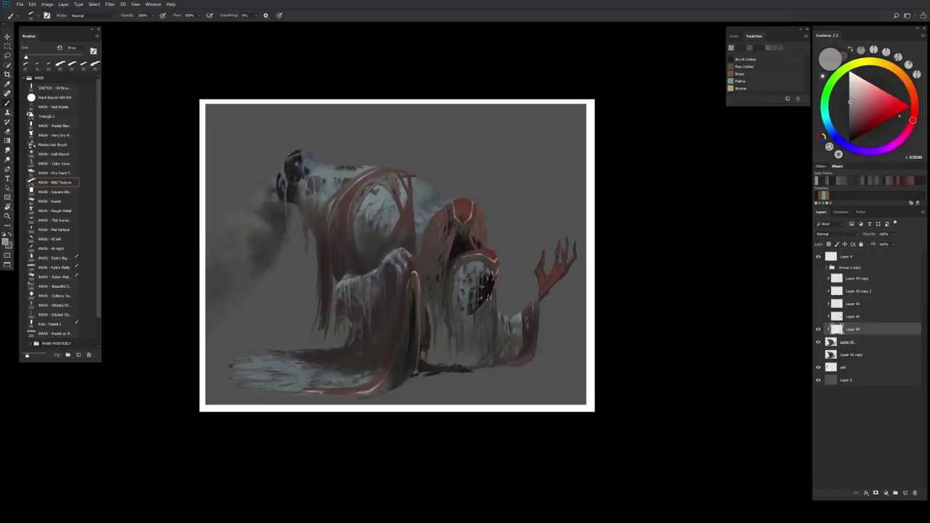
pyautogui.keyDown('alt'); pyautogui.click(532, 300); pyautogui.keyUp('alt')
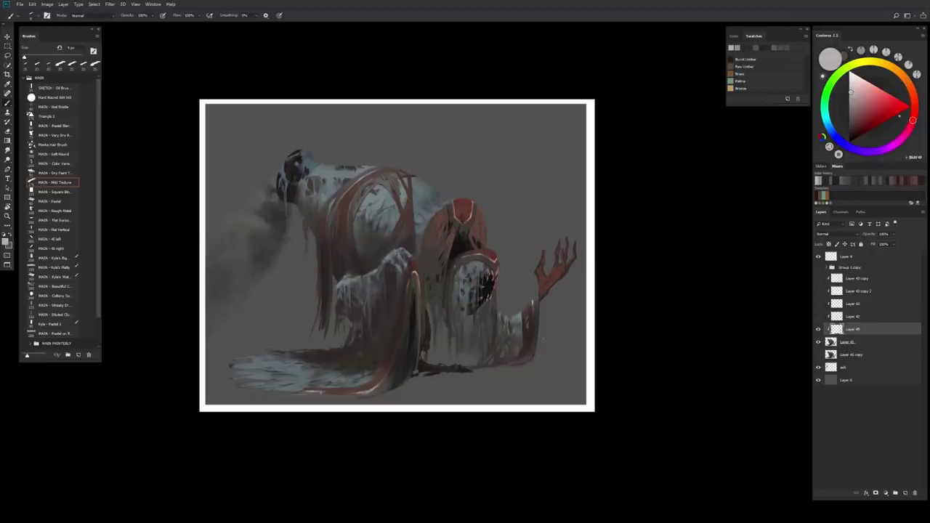
pyautogui.keyDown('alt'); pyautogui.click(544, 340); pyautogui.keyUp('alt')
pyautogui.keyDown('alt'); pyautogui.click(339, 295); pyautogui.keyUp('alt')
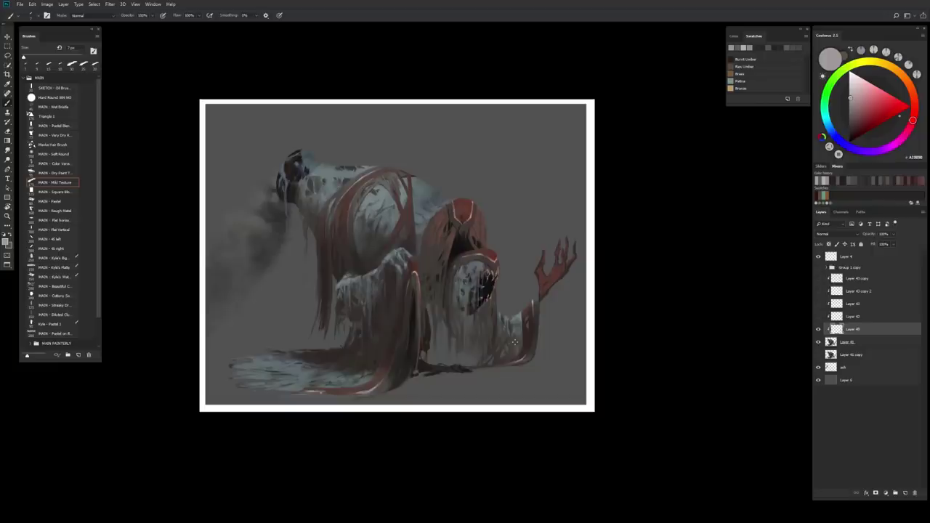
# Show and then hide the bright red Layer 43 copy to compare it with the painting.
pyautogui.scroll(-3, 514, 341)
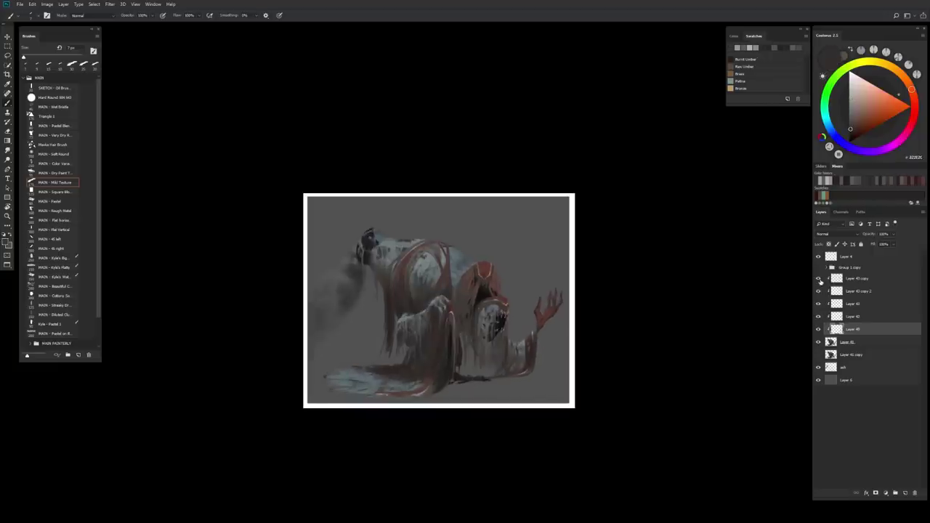
pyautogui.click(819, 279)
pyautogui.click(818, 316)
pyautogui.scroll(2, 514, 365)
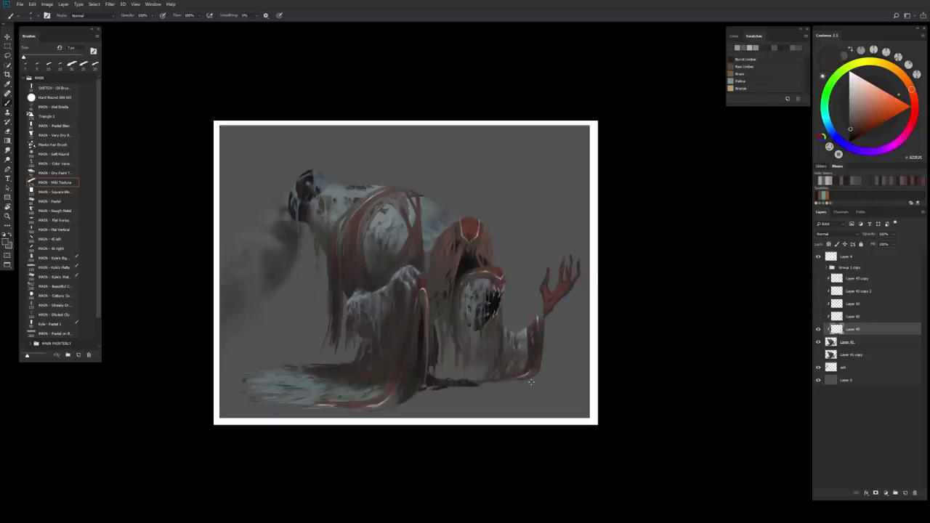
# On Layer 41, touch up the hood and raised-arm robe with sampled greys, dark reds and near-black.
pyautogui.keyDown('ctrl'); pyautogui.click(530, 375); pyautogui.keyUp('ctrl')
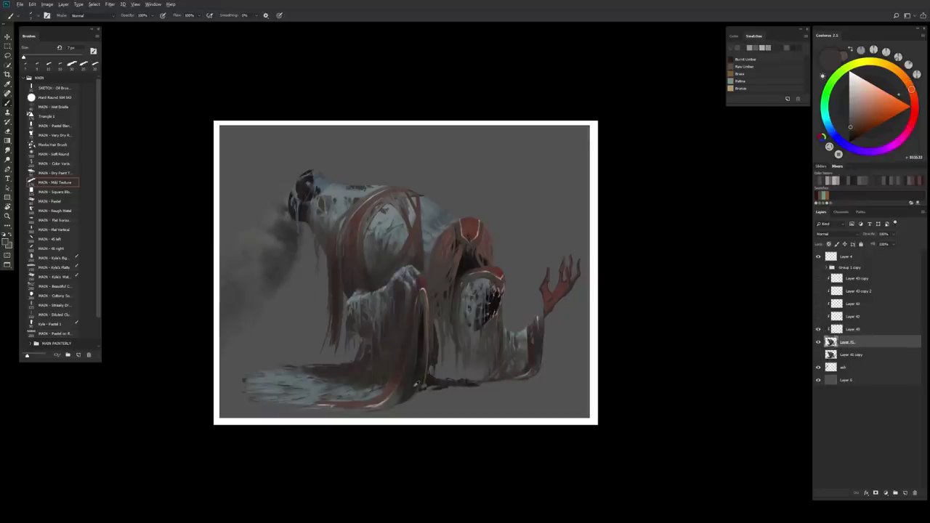
pyautogui.keyDown('alt'); pyautogui.click(515, 380); pyautogui.keyUp('alt')
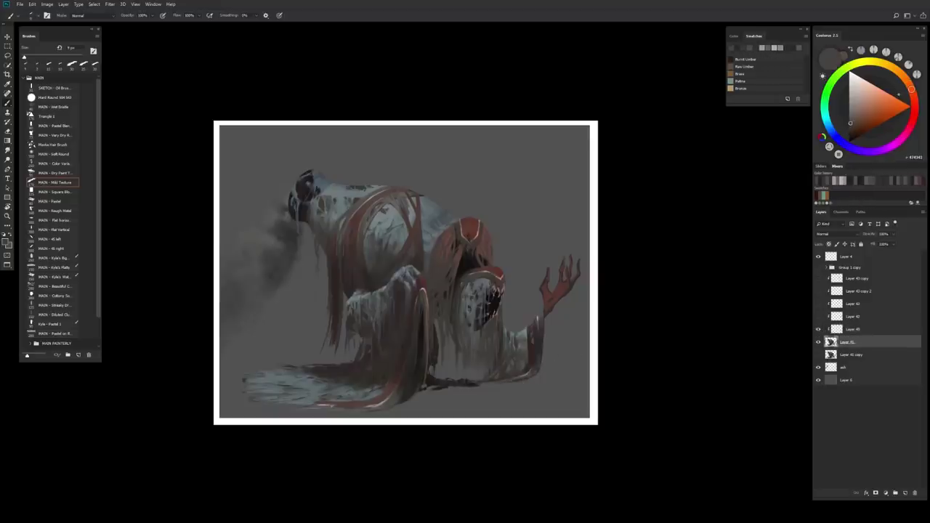
pyautogui.press('e')
pyautogui.press(']')
pyautogui.press(']')
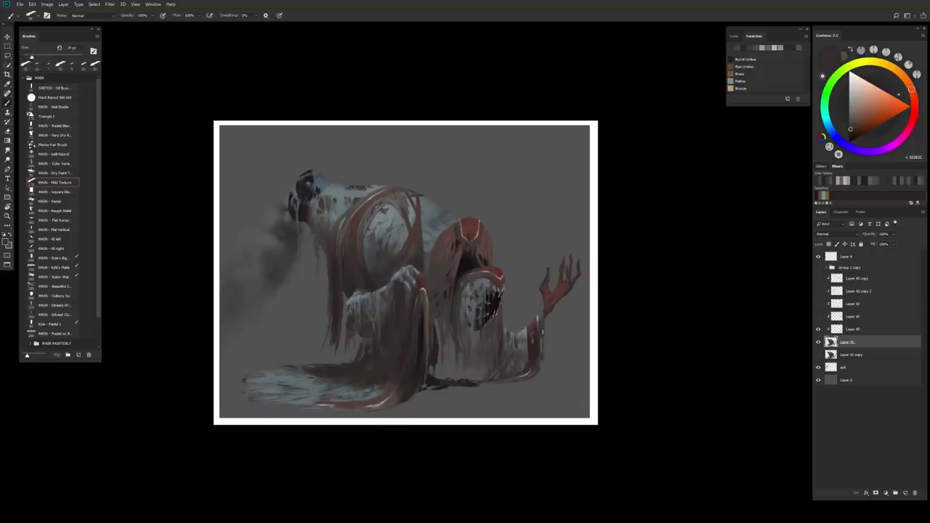
pyautogui.press('b')
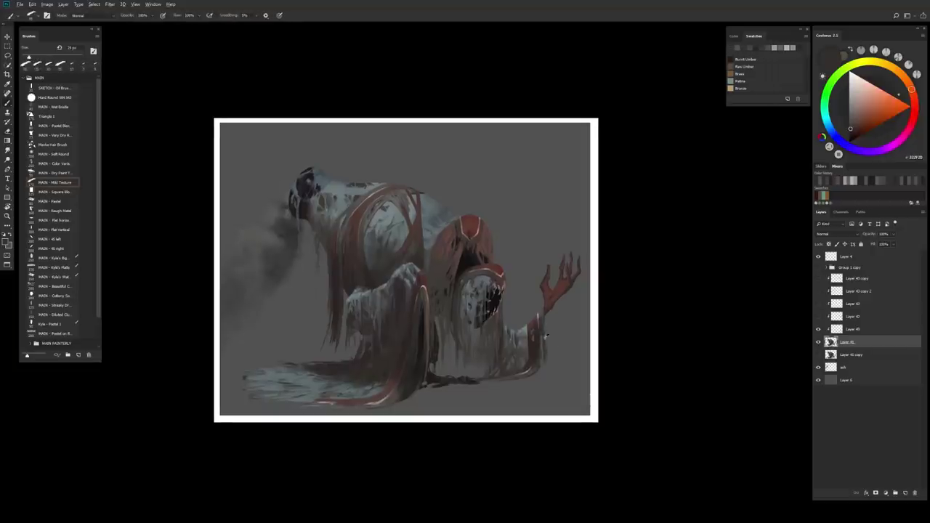
pyautogui.keyDown('alt'); pyautogui.click(542, 354); pyautogui.keyUp('alt')
pyautogui.press('[')
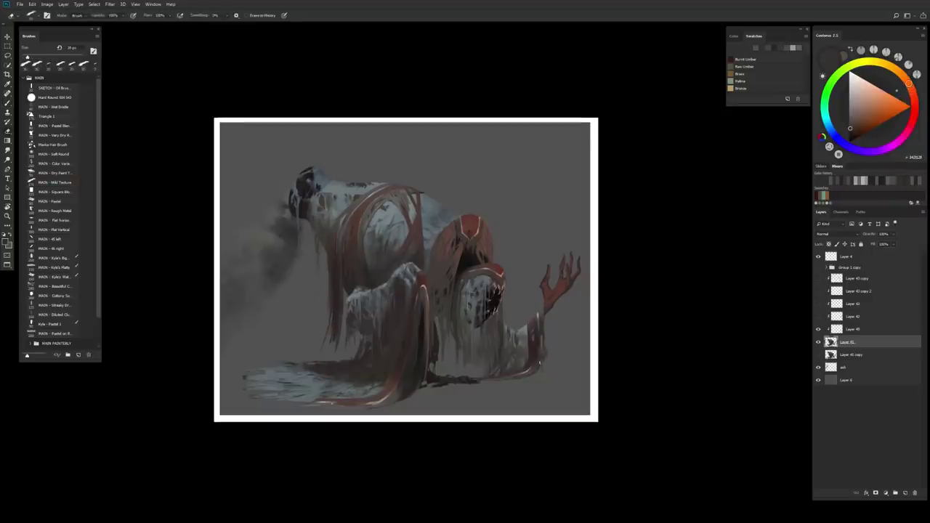
pyautogui.keyDown('alt'); pyautogui.click(541, 358); pyautogui.keyUp('alt')
pyautogui.keyDown('alt'); pyautogui.click(541, 356); pyautogui.keyUp('alt')
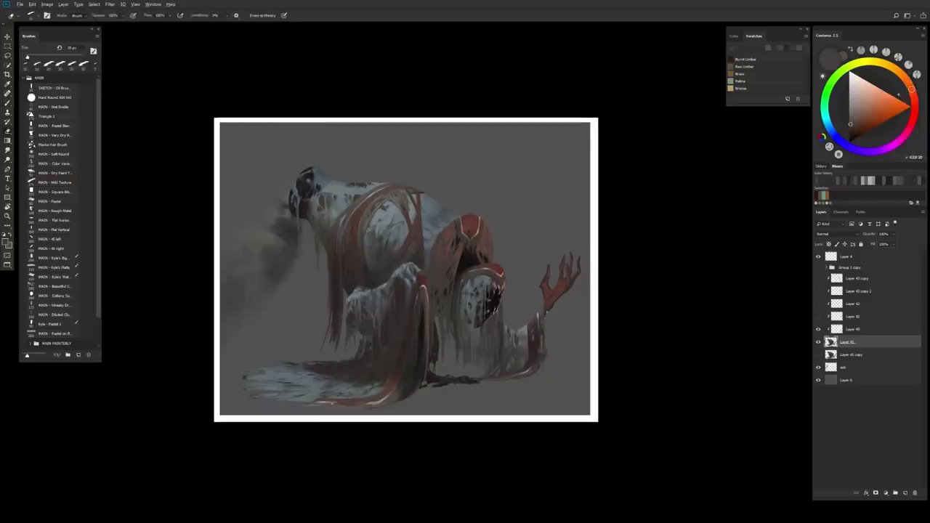
pyautogui.keyDown('alt'); pyautogui.click(541, 356); pyautogui.keyUp('alt')
pyautogui.keyDown('alt'); pyautogui.click(540, 317); pyautogui.keyUp('alt')
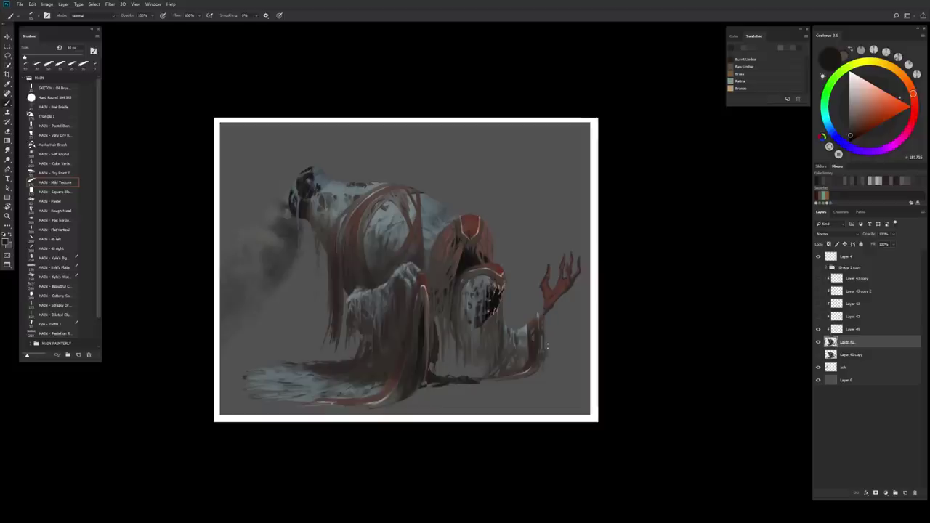
# Merge the layer above into Layer 41.
pyautogui.hotkey('alt', ']')
pyautogui.hotkey('ctrl', 'e')
pyautogui.keyDown('alt'); pyautogui.click(545, 308); pyautogui.keyUp('alt')
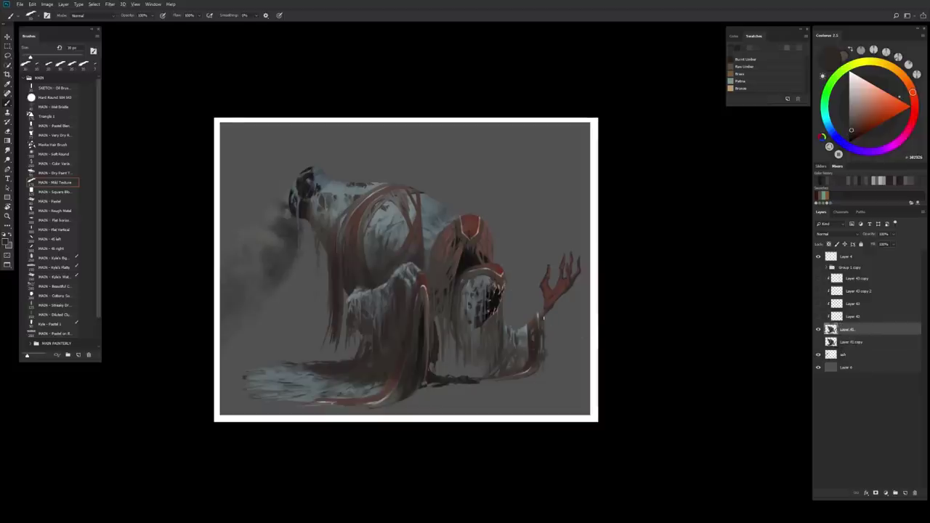
# Add small dark grey and brown-grey touch-ups along the lower robe with a small brush.
pyautogui.press('[')
pyautogui.press('[')
pyautogui.press('[')
pyautogui.keyDown('alt'); pyautogui.click(581, 331); pyautogui.keyUp('alt')
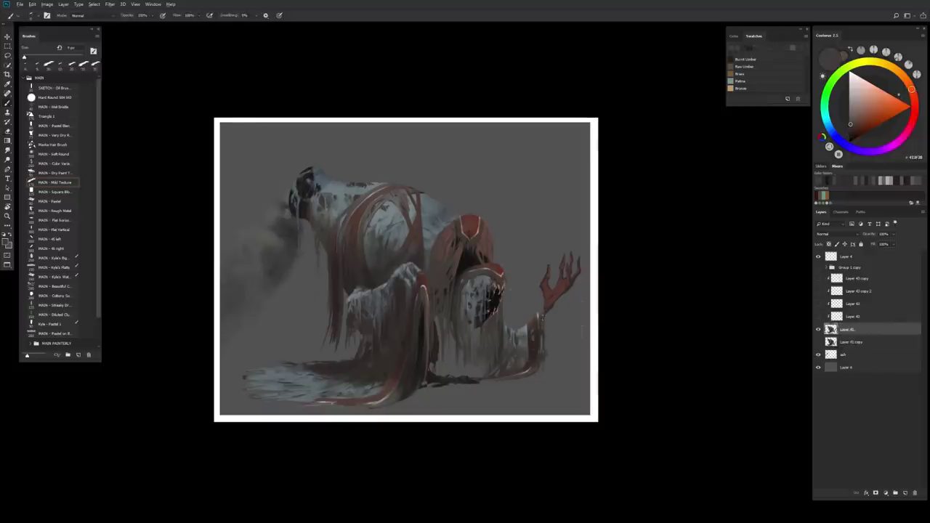
pyautogui.keyDown('alt'); pyautogui.click(500, 386); pyautogui.keyUp('alt')
pyautogui.press('e')
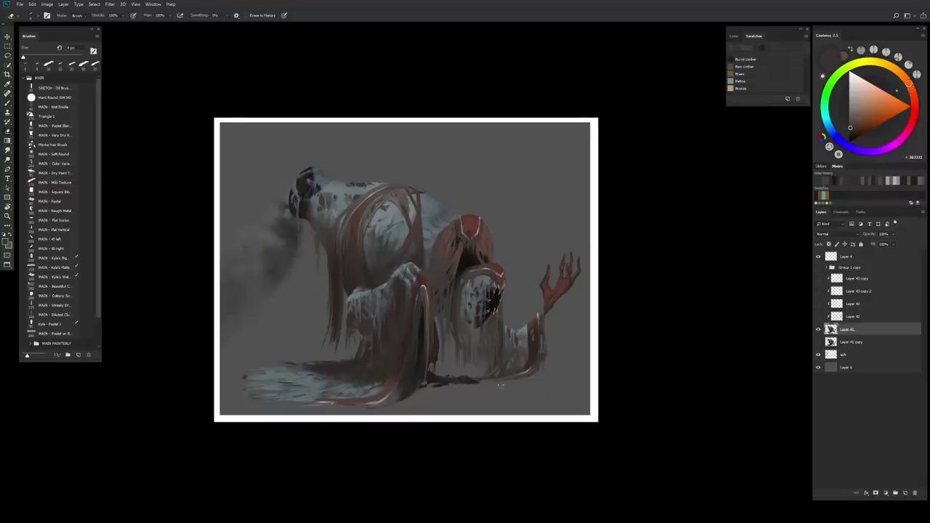
pyautogui.press('b')
pyautogui.keyDown('alt'); pyautogui.click(499, 386); pyautogui.keyUp('alt')
pyautogui.scroll(-2, 500, 389)
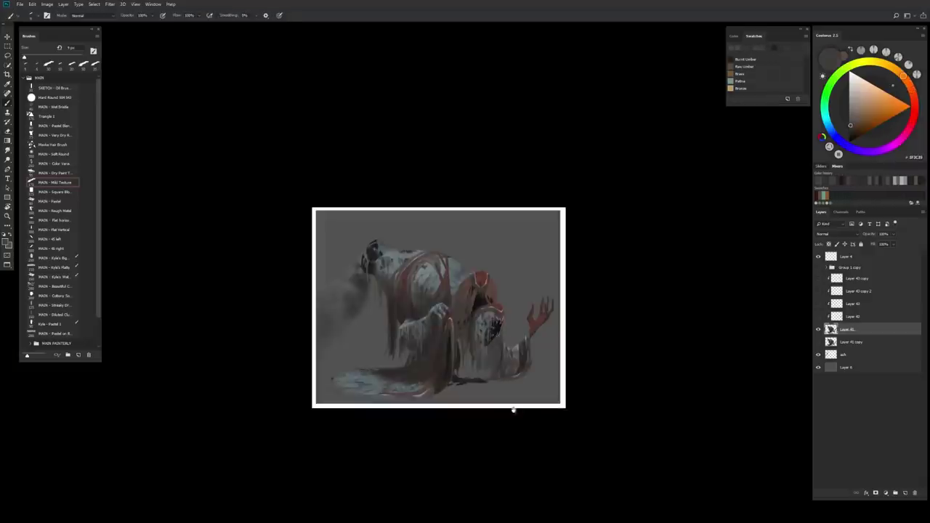
pyautogui.scroll(1, 537, 352)
pyautogui.scroll(1, 545, 355)
pyautogui.keyDown('alt'); pyautogui.click(546, 355); pyautogui.keyUp('alt')
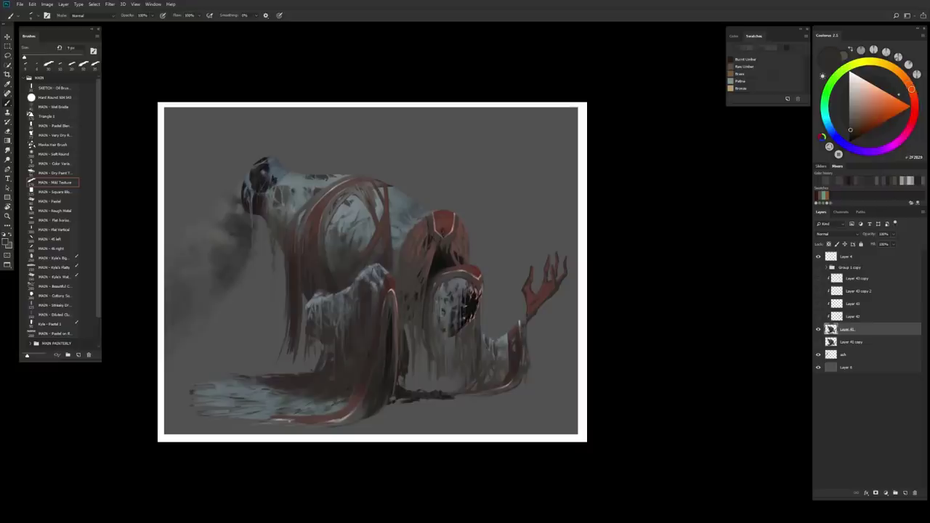
pyautogui.scroll(1, 535, 370)
pyautogui.keyDown('alt'); pyautogui.click(519, 354); pyautogui.keyUp('alt')
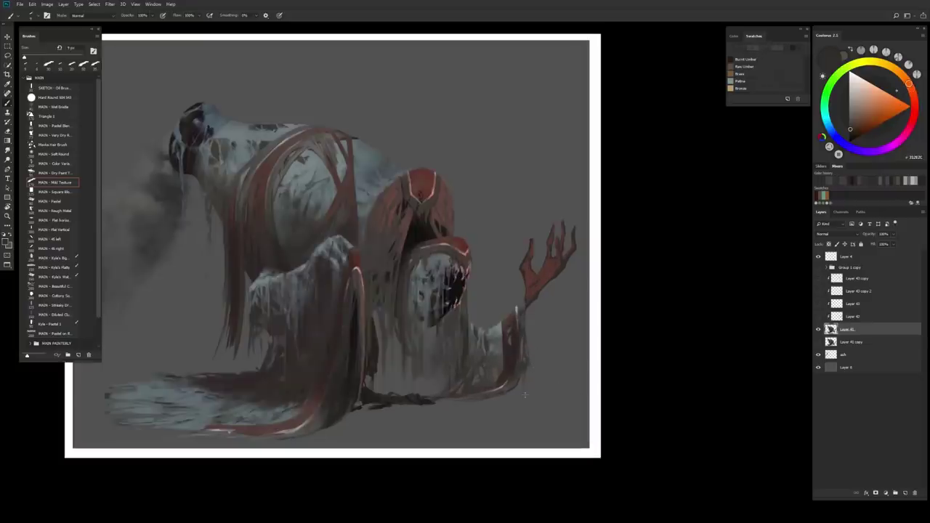
pyautogui.scroll(-1, 445, 375)
# Flip the canvas horizontally so the raised hand is on the left.
pyautogui.hotkey('ctrl', 'shift', 'h')
pyautogui.scroll(1, 445, 375)
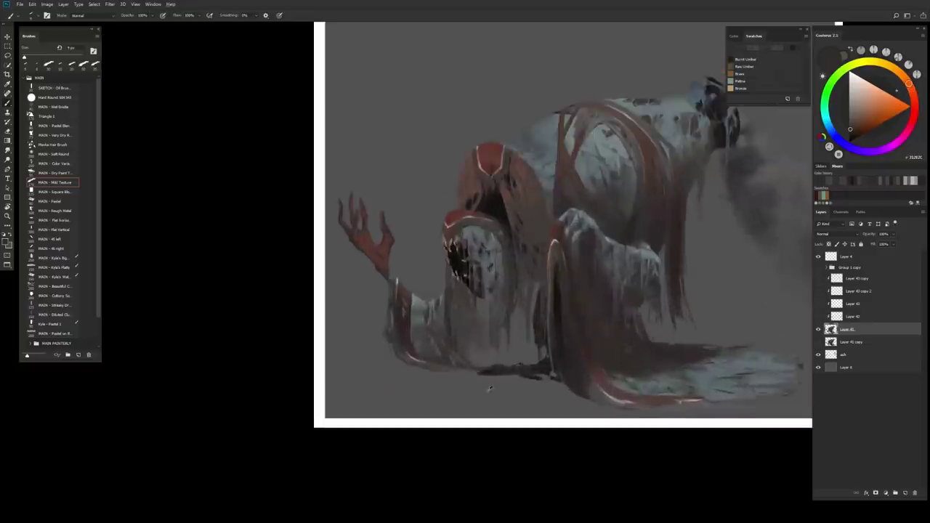
pyautogui.scroll(-2, 445, 375)
# Duplicate Layer 41 as a backup and erase a small area of the robe.
pyautogui.scroll(1, 530, 364)
pyautogui.keyDown('alt'); pyautogui.click(508, 354); pyautogui.keyUp('alt')
pyautogui.press(']')
pyautogui.press(']')
pyautogui.press(']')
pyautogui.hotkey('ctrl', 'j')
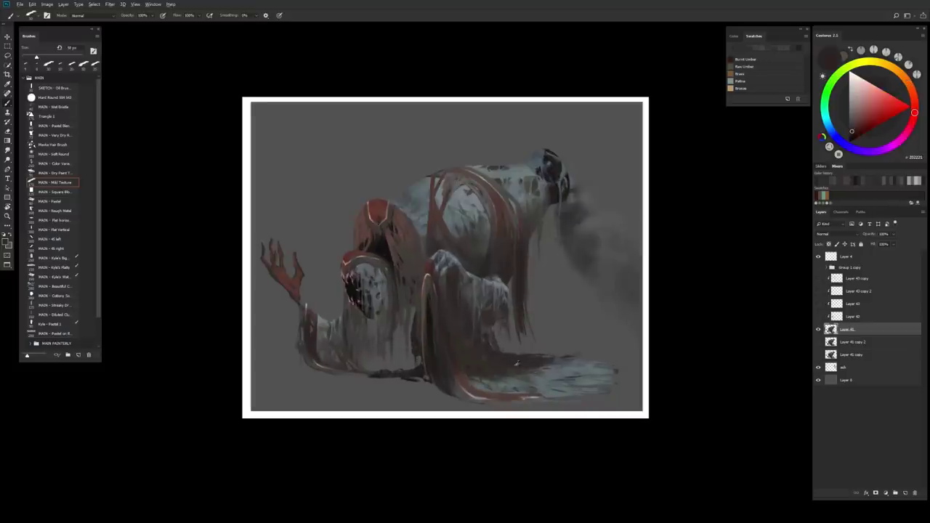
pyautogui.press('e')
pyautogui.press('[')
pyautogui.press('[')
pyautogui.press('[')
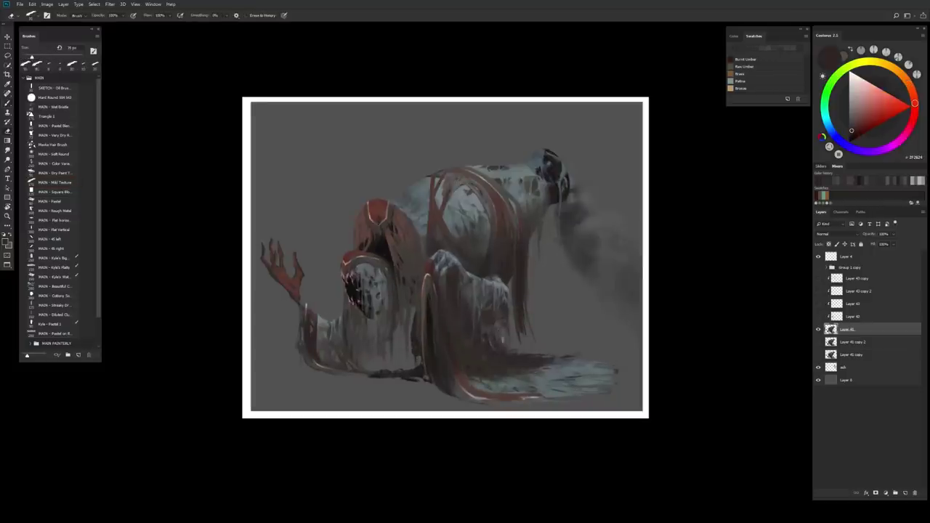
pyautogui.press('b')
pyautogui.keyDown('alt'); pyautogui.click(545, 355); pyautogui.keyUp('alt')
pyautogui.press('e')
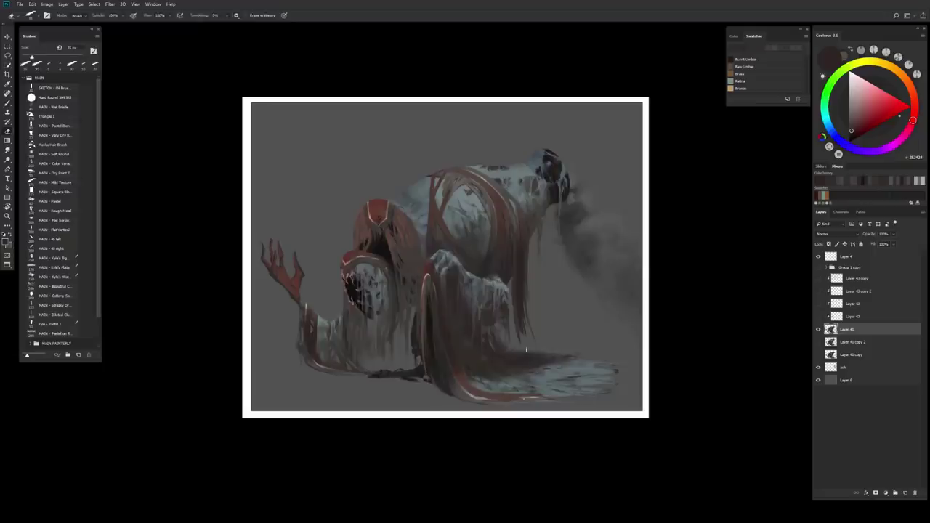
pyautogui.press('b')
pyautogui.scroll(-1, 614, 371)
# Sample dark brown and blue-grey tones from the trailing cloth, adjusting brush size.
pyautogui.keyDown('alt'); pyautogui.click(623, 368); pyautogui.keyUp('alt')
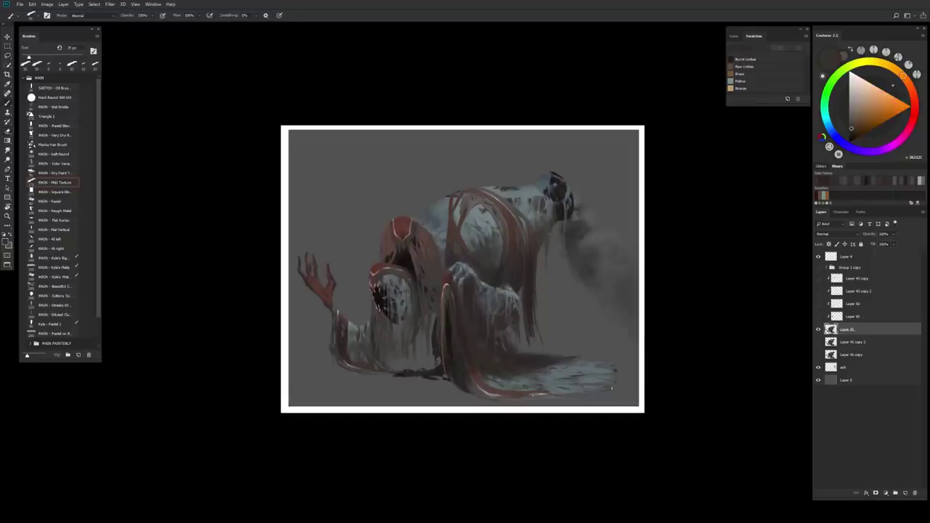
pyautogui.press('[')
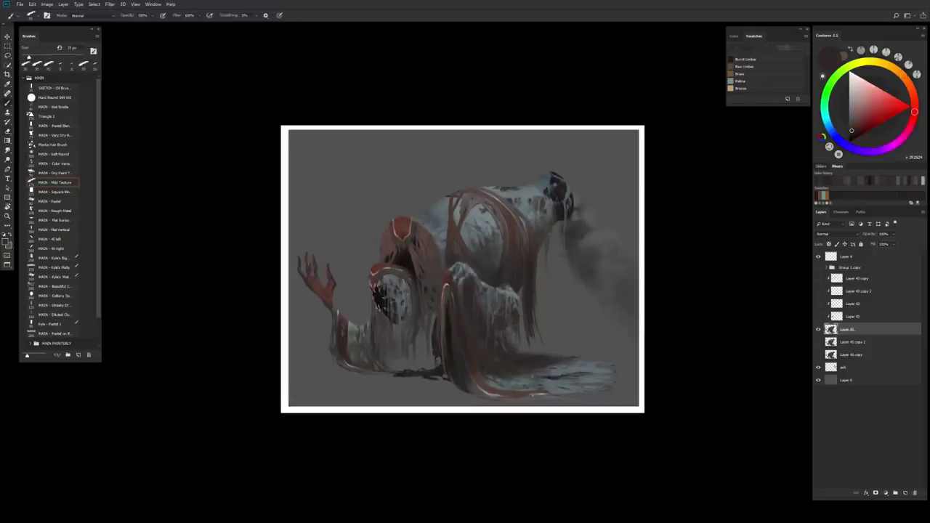
pyautogui.keyDown('alt'); pyautogui.click(558, 374); pyautogui.keyUp('alt')
pyautogui.keyDown('alt'); pyautogui.click(555, 376); pyautogui.keyUp('alt')
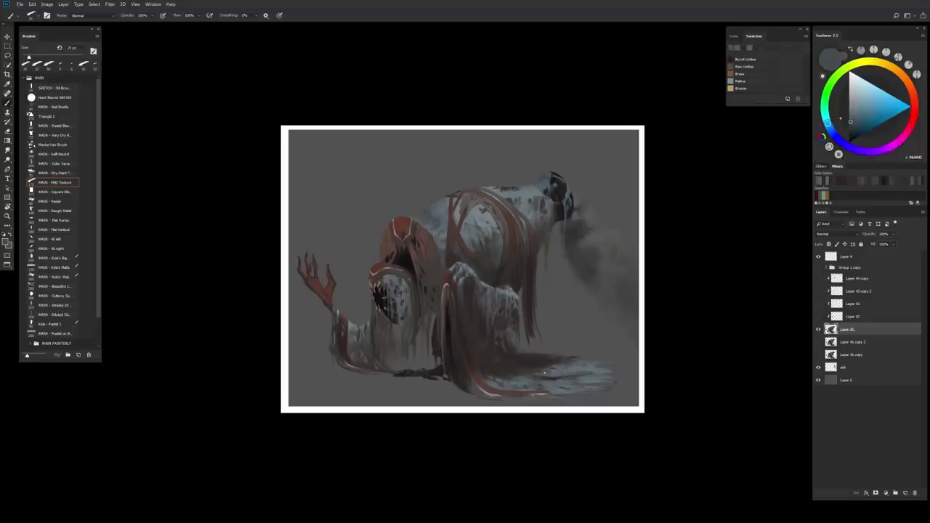
pyautogui.press('[')
pyautogui.press(']')
pyautogui.keyDown('alt'); pyautogui.click(543, 376); pyautogui.keyUp('alt')
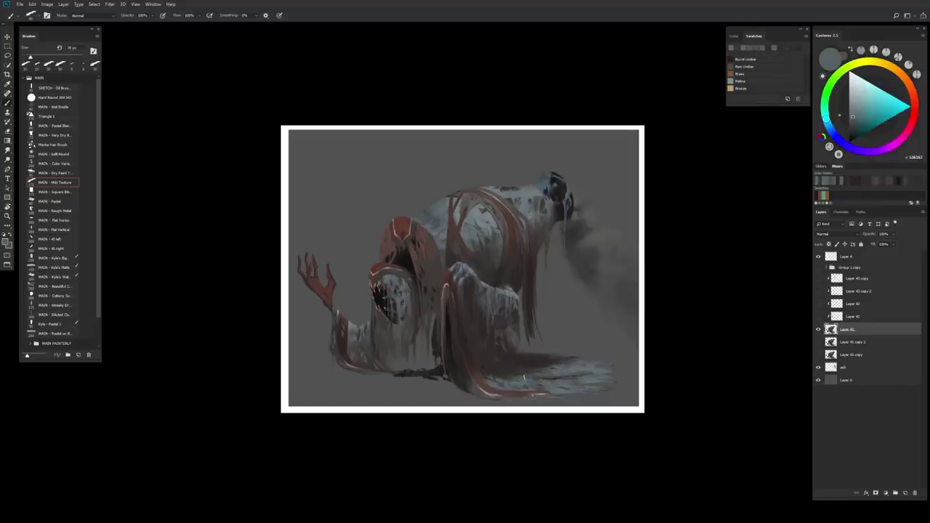
pyautogui.press(']')
pyautogui.press(']')
pyautogui.keyDown('alt'); pyautogui.click(491, 381); pyautogui.keyUp('alt')
pyautogui.press('[')
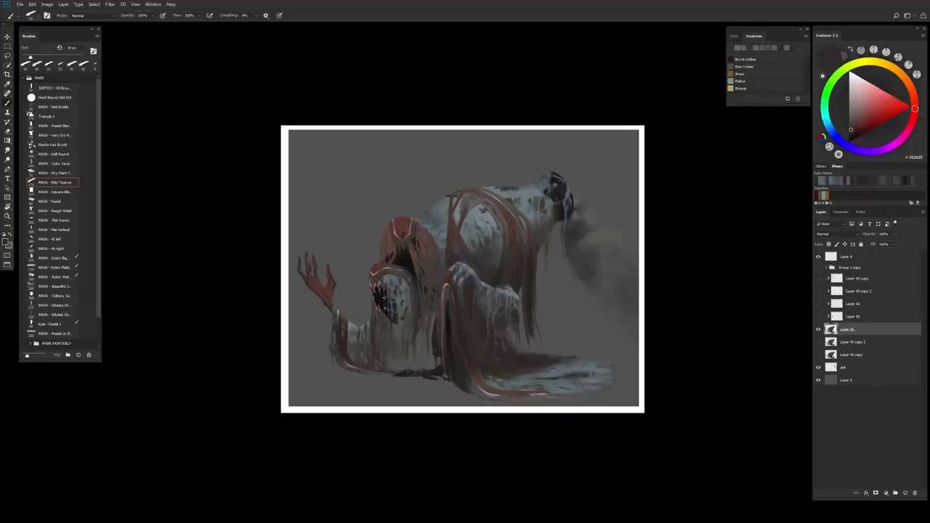
# Paint a faint blue-grey stroke across the lower right cloth with a fine brush.
pyautogui.keyDown('alt'); pyautogui.click(587, 374); pyautogui.keyUp('alt')
pyautogui.press(']')
pyautogui.press(']')
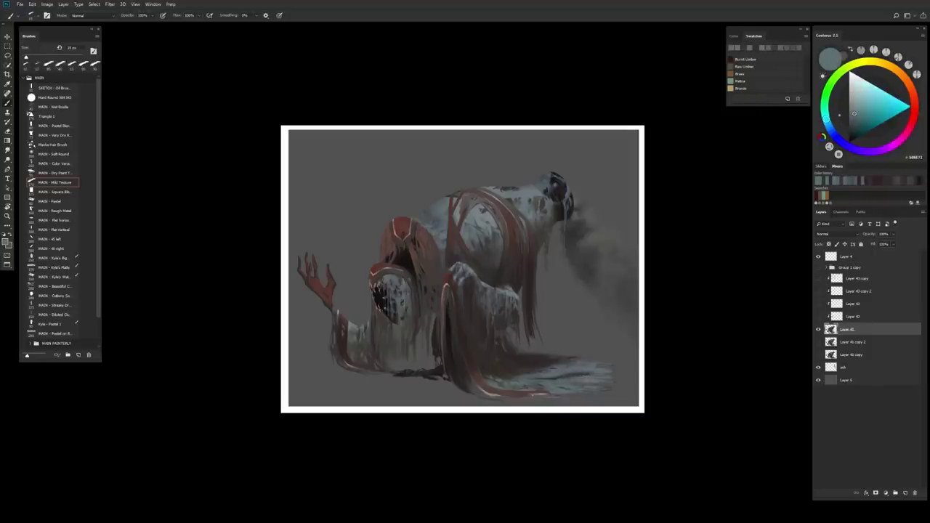
pyautogui.keyDown('alt'); pyautogui.click(579, 373); pyautogui.keyUp('alt')
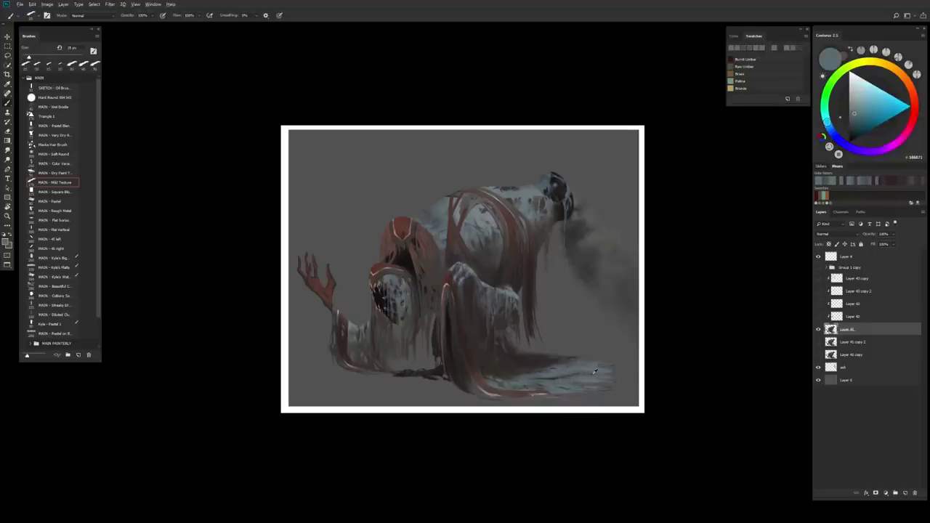
pyautogui.keyDown('alt'); pyautogui.click(594, 374); pyautogui.keyUp('alt')
pyautogui.keyDown('alt'); pyautogui.click(556, 375); pyautogui.keyUp('alt')
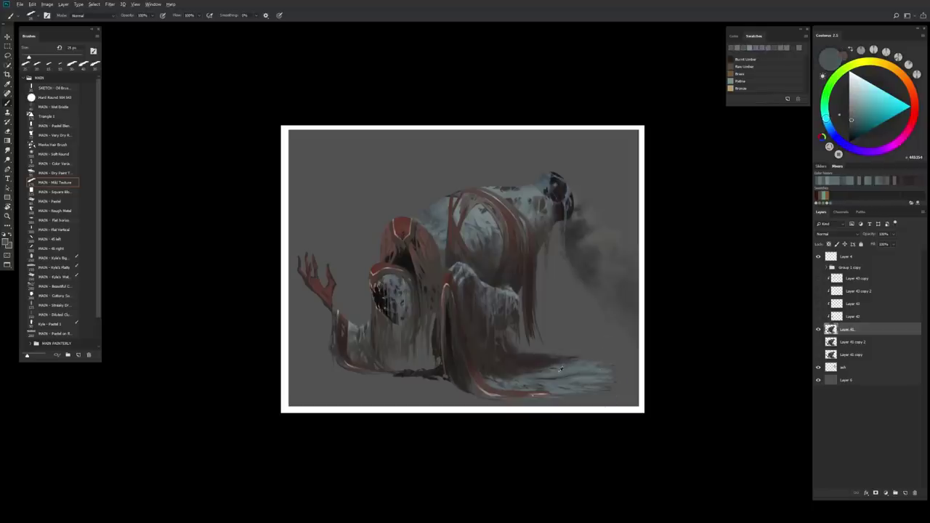
pyautogui.press('[')
pyautogui.press('[')
pyautogui.press('[')
pyautogui.press('[')
pyautogui.keyDown('alt'); pyautogui.click(541, 374); pyautogui.keyUp('alt')
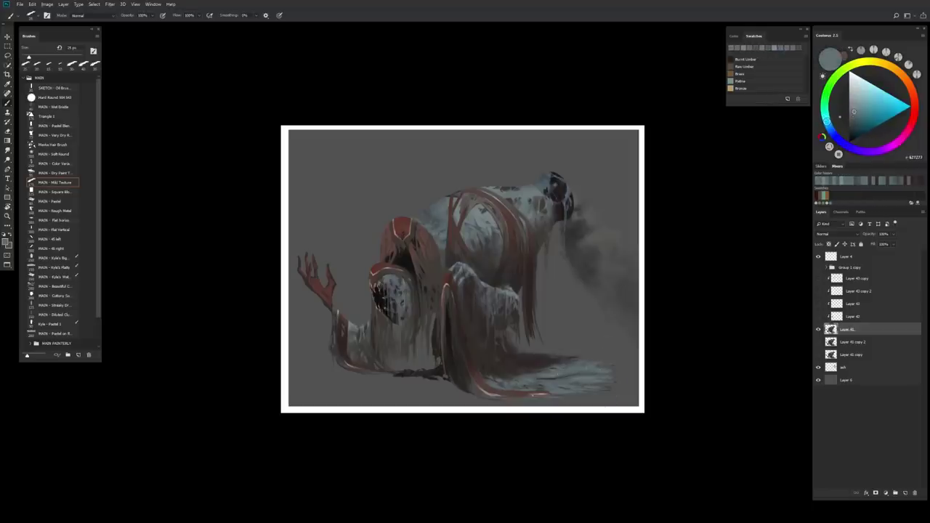
pyautogui.keyDown('alt'); pyautogui.click(555, 376); pyautogui.keyUp('alt')
pyautogui.moveTo(556, 376); pyautogui.dragTo(600, 371)
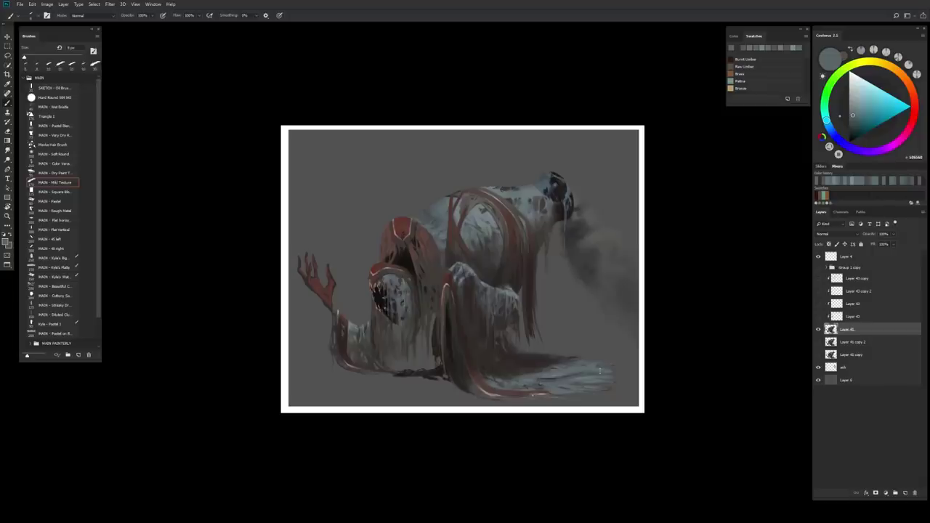
# Soften the new cloth strokes with the eraser and resample bluish grey.
pyautogui.keyDown('alt'); pyautogui.click(552, 372); pyautogui.keyUp('alt')
pyautogui.press('e')
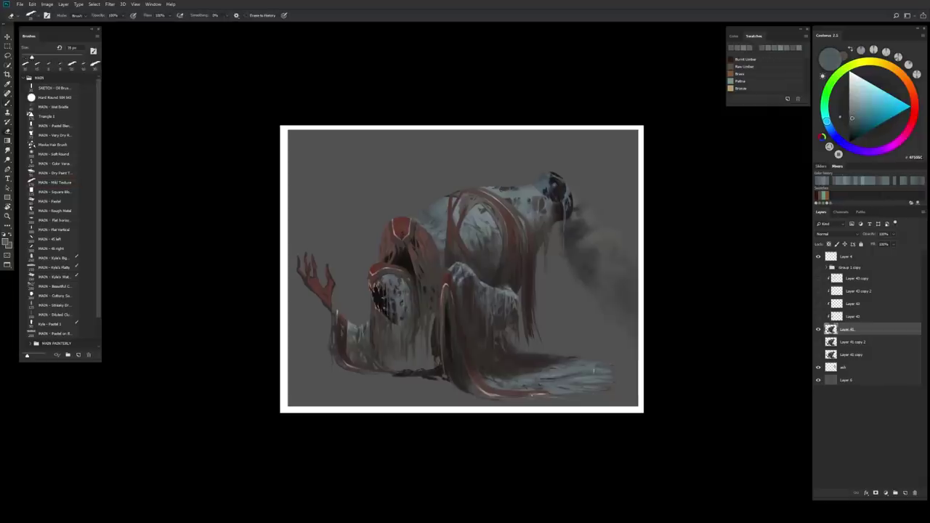
pyautogui.keyDown('alt'); pyautogui.click(594, 373); pyautogui.keyUp('alt')
pyautogui.press(']')
pyautogui.press(']')
pyautogui.press('b')
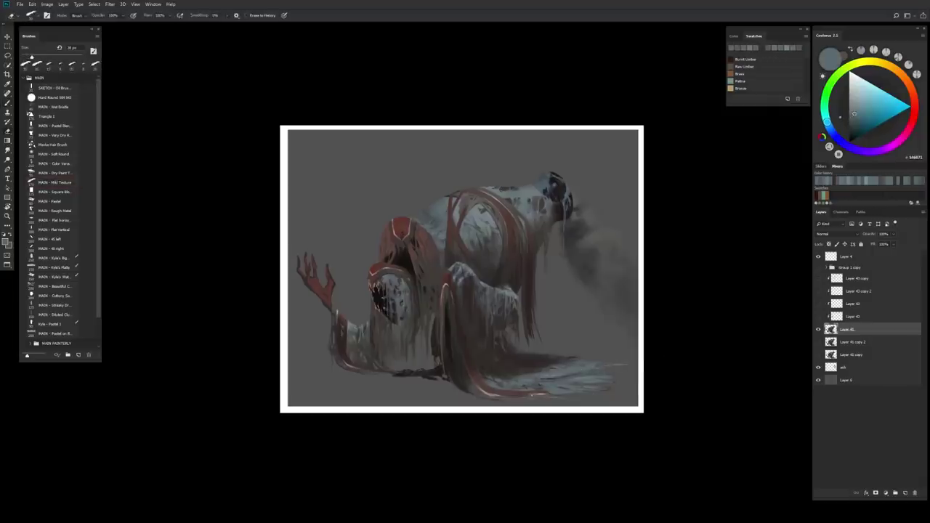
pyautogui.scroll(-1, 579, 369)
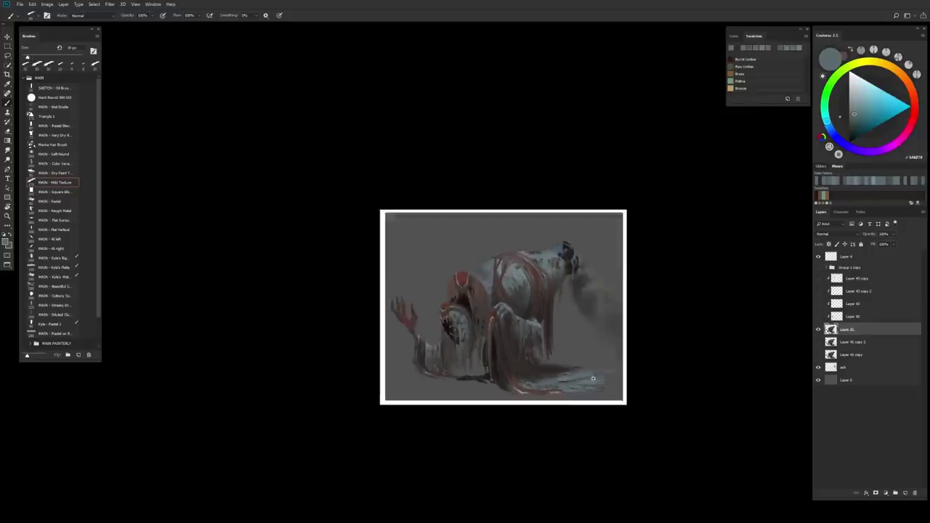
pyautogui.scroll(1, 569, 368)
# Add reddish-brown touch-ups with a 5 px brush, then flip the canvas back.
pyautogui.keyDown('alt'); pyautogui.click(610, 365); pyautogui.keyUp('alt')
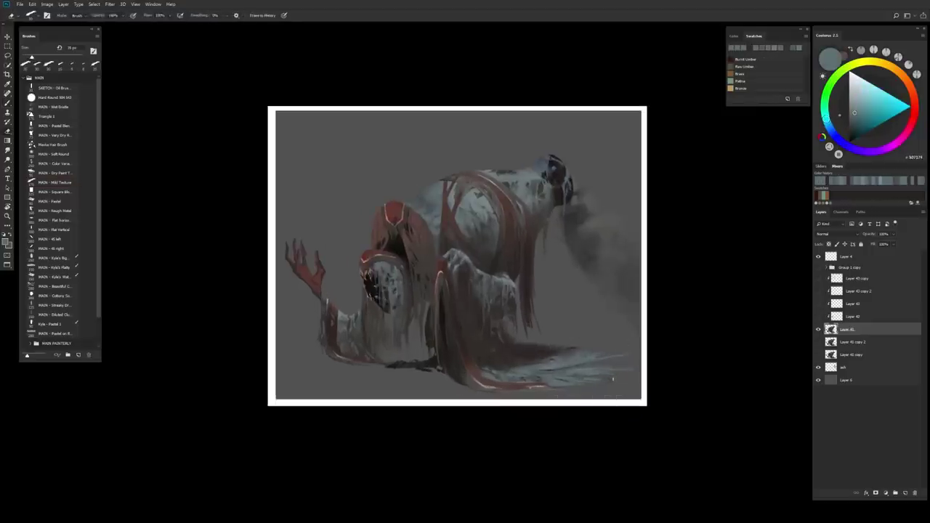
pyautogui.keyDown('alt'); pyautogui.click(567, 391); pyautogui.keyUp('alt')
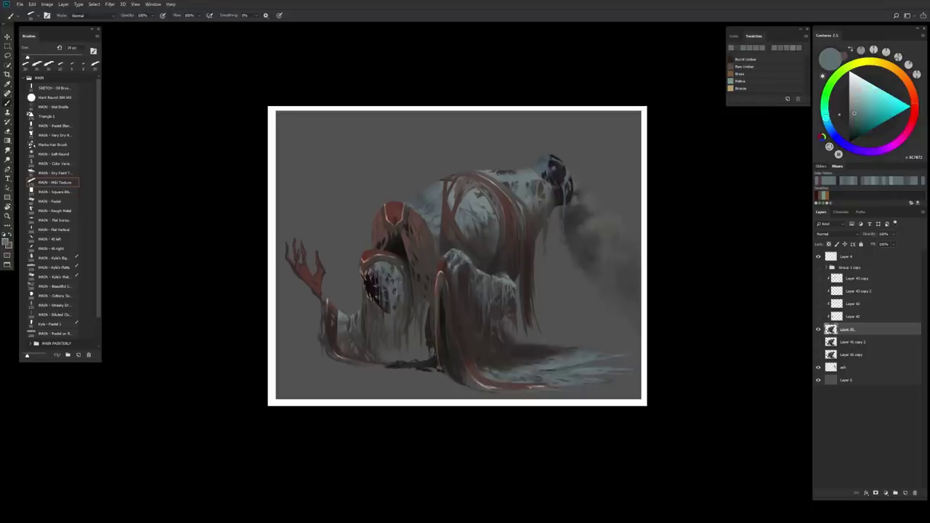
pyautogui.press('e')
pyautogui.press('b')
pyautogui.keyDown('alt'); pyautogui.click(528, 385); pyautogui.keyUp('alt')
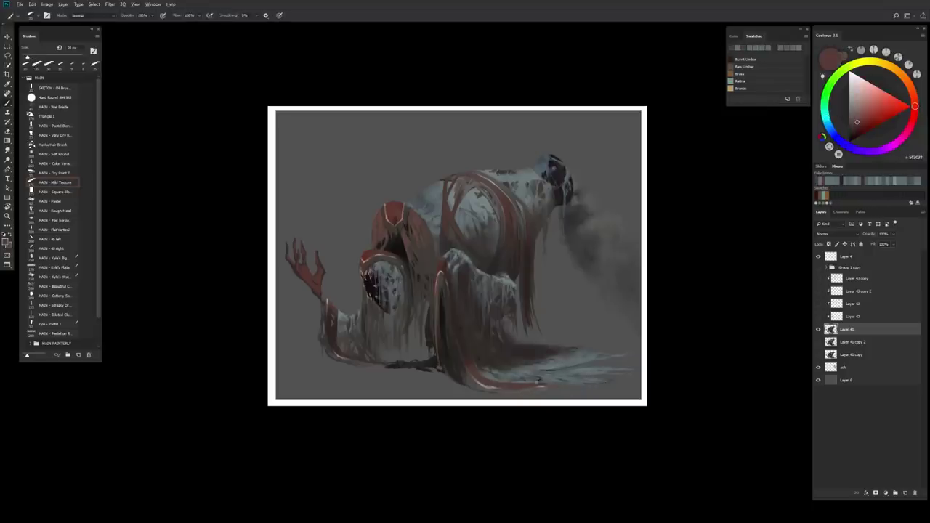
pyautogui.press('[')
pyautogui.press('[')
pyautogui.press('[')
pyautogui.press('[')
pyautogui.press('[')
pyautogui.press('[')
pyautogui.press('[')
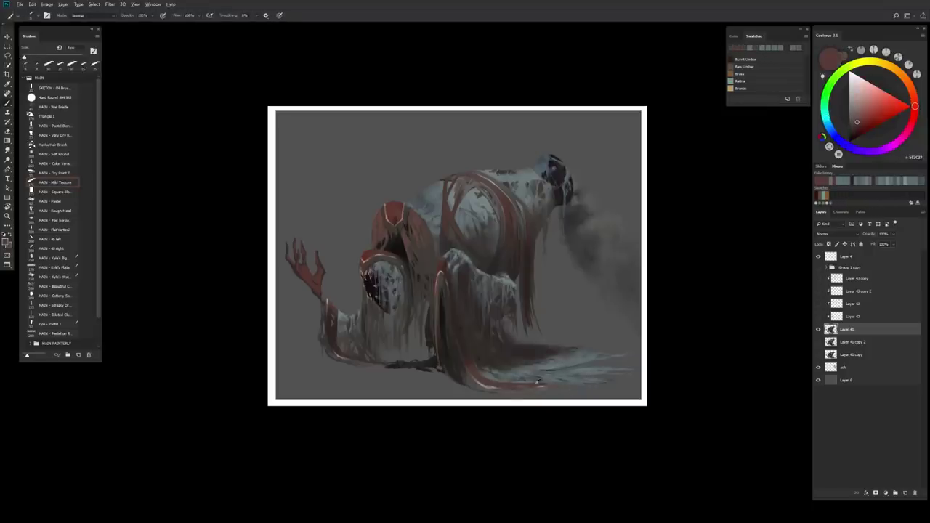
pyautogui.keyDown('alt'); pyautogui.click(525, 401); pyautogui.keyUp('alt')
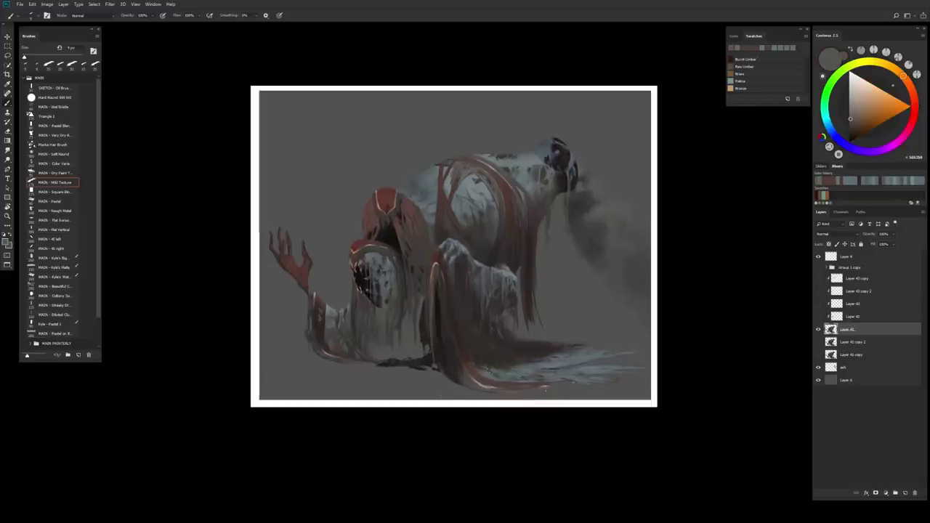
pyautogui.hotkey('ctrl', 'shift', 'h')
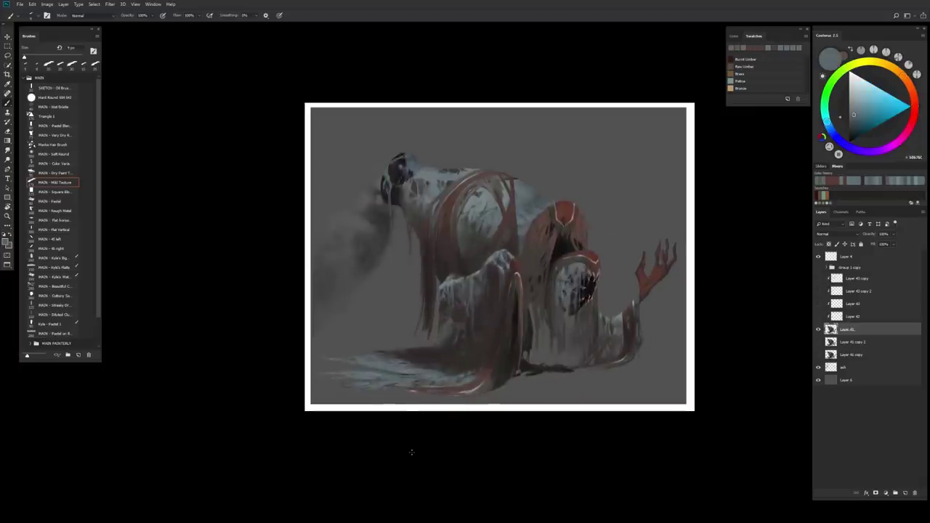
# Paint blue-grey drip strokes down the lower body.
pyautogui.keyDown('alt'); pyautogui.click(456, 290); pyautogui.keyUp('alt')
pyautogui.press(']')
pyautogui.press(']')
pyautogui.moveTo(512, 276); pyautogui.dragTo(509, 378)
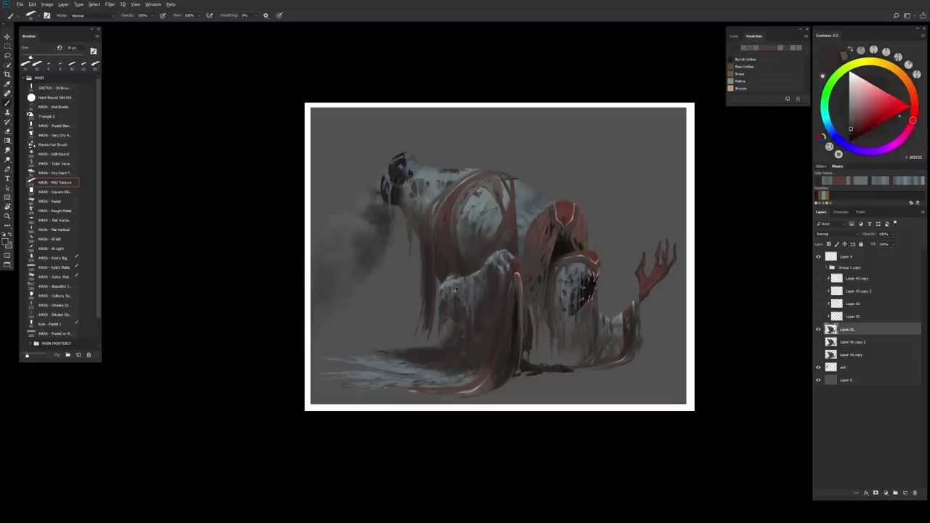
pyautogui.press('x')
pyautogui.press(']')
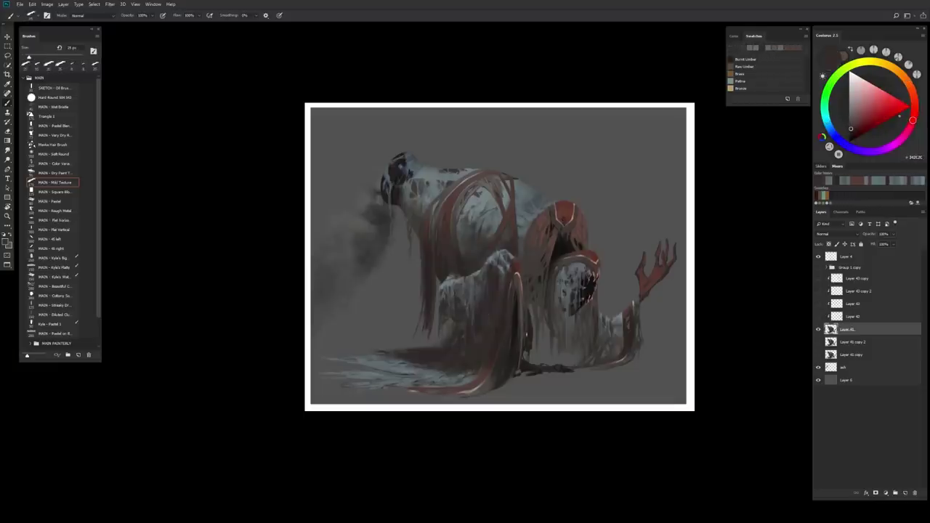
# Paint dark grey and red-black shadow strokes under the body with a 5–10 px brush.
pyautogui.keyDown('alt'); pyautogui.click(516, 324); pyautogui.keyUp('alt')
pyautogui.keyDown('alt'); pyautogui.click(504, 349); pyautogui.keyUp('alt')
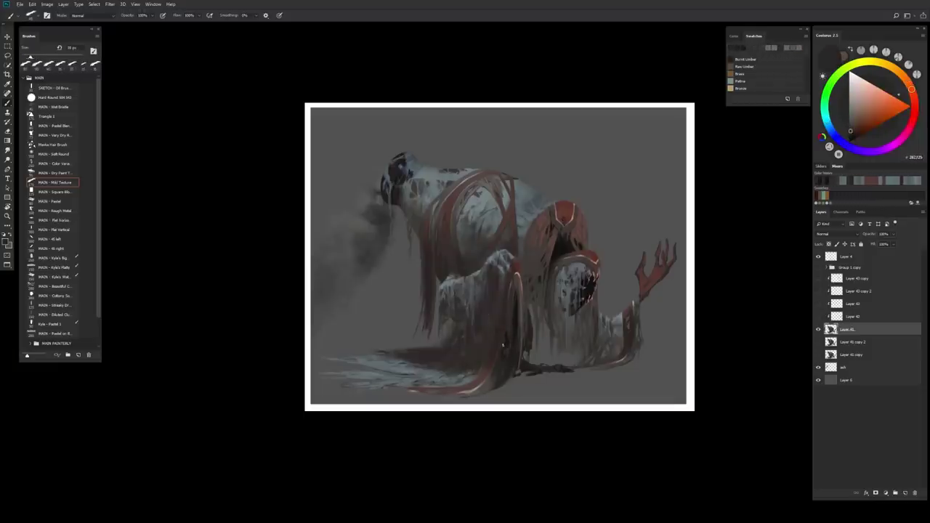
pyautogui.keyDown('alt'); pyautogui.click(503, 345); pyautogui.keyUp('alt')
pyautogui.keyDown('alt'); pyautogui.click(509, 341); pyautogui.keyUp('alt')
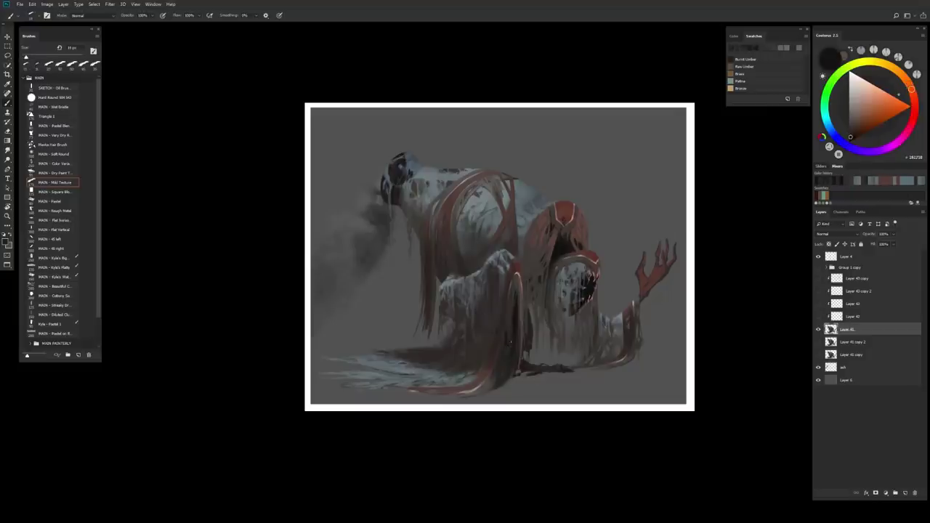
pyautogui.keyDown('alt'); pyautogui.click(510, 342); pyautogui.keyUp('alt')
pyautogui.keyDown('alt'); pyautogui.click(524, 314); pyautogui.keyUp('alt')
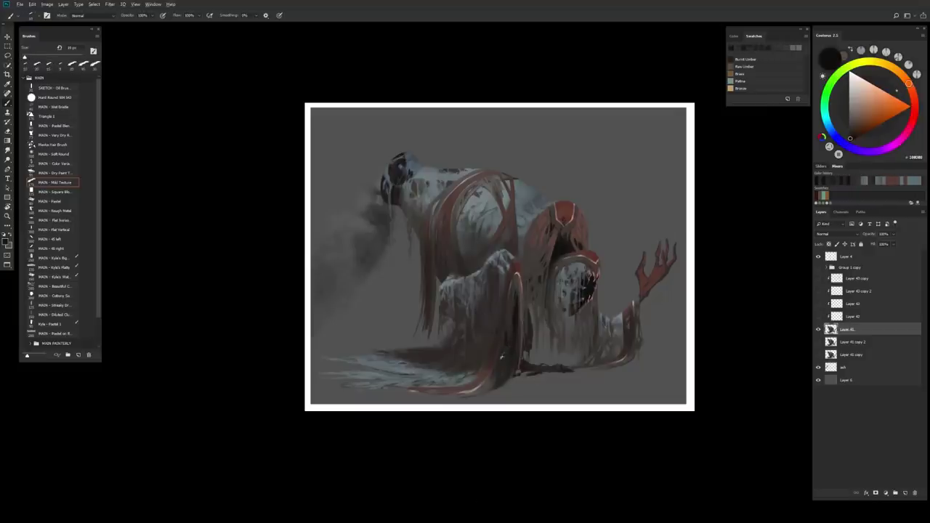
pyautogui.keyDown('alt'); pyautogui.click(501, 330); pyautogui.keyUp('alt')
pyautogui.press('[')
pyautogui.press('[')
pyautogui.press('[')
pyautogui.press('[')
pyautogui.press('[')
pyautogui.keyDown('alt'); pyautogui.click(498, 353); pyautogui.keyUp('alt')
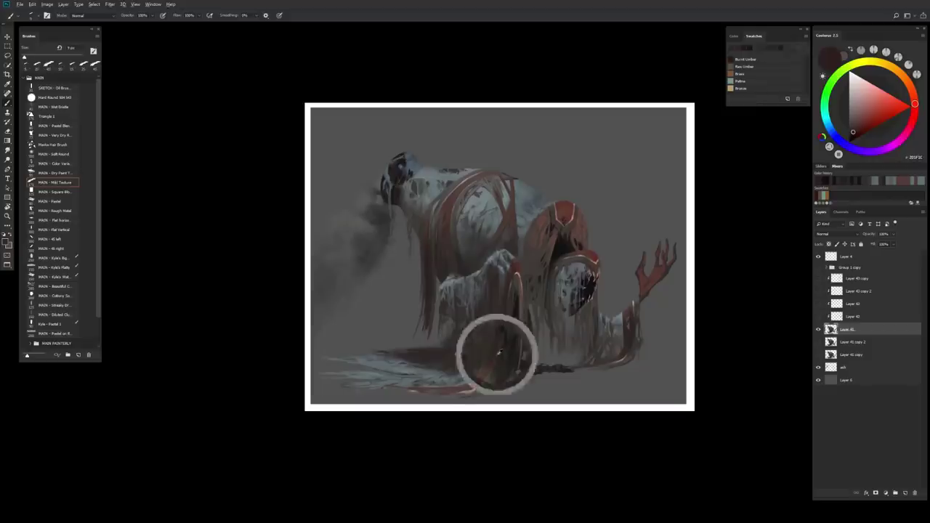
pyautogui.keyDown('alt'); pyautogui.click(494, 348); pyautogui.keyUp('alt')
pyautogui.keyDown('alt'); pyautogui.click(504, 300); pyautogui.keyUp('alt')
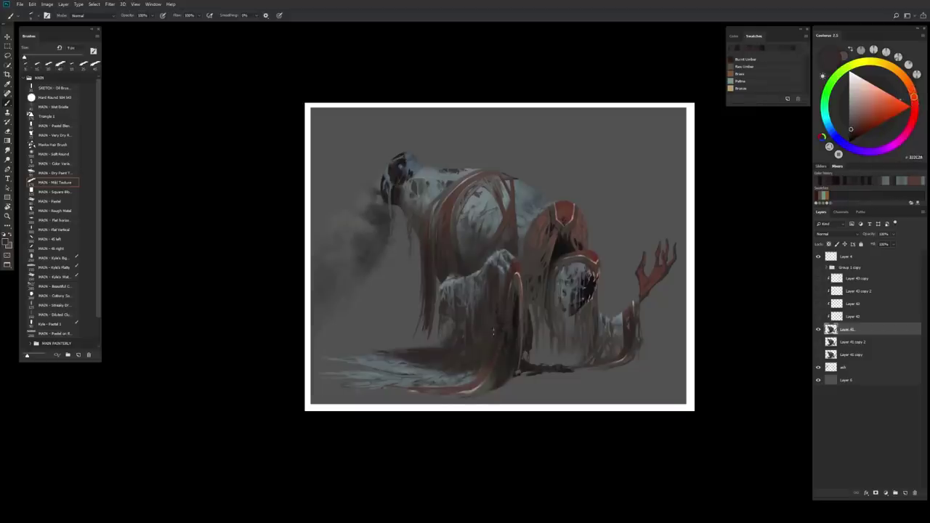
pyautogui.keyDown('alt'); pyautogui.click(504, 301); pyautogui.keyUp('alt')
pyautogui.keyDown('alt'); pyautogui.click(500, 330); pyautogui.keyUp('alt')
pyautogui.press(']')
pyautogui.press(']')
pyautogui.press(']')
pyautogui.press(']')
pyautogui.press(']')
# Add warm dark brown and reddish-grey strokes where the robe meets the ground.
pyautogui.keyDown('alt'); pyautogui.click(498, 335); pyautogui.keyUp('alt')
pyautogui.keyDown('alt'); pyautogui.click(502, 328); pyautogui.keyUp('alt')
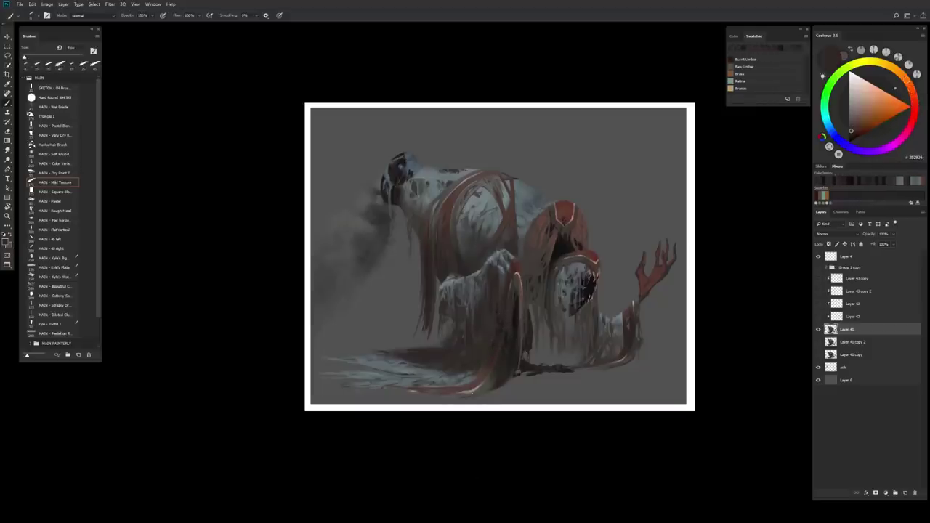
pyautogui.keyDown('alt'); pyautogui.click(503, 325); pyautogui.keyUp('alt')
pyautogui.keyDown('alt'); pyautogui.click(494, 381); pyautogui.keyUp('alt')
pyautogui.press('[')
pyautogui.press('[')
pyautogui.press('[')
pyautogui.press('[')
pyautogui.press('[')
pyautogui.keyDown('alt'); pyautogui.click(496, 331); pyautogui.keyUp('alt')
pyautogui.keyDown('alt'); pyautogui.click(496, 329); pyautogui.keyUp('alt')
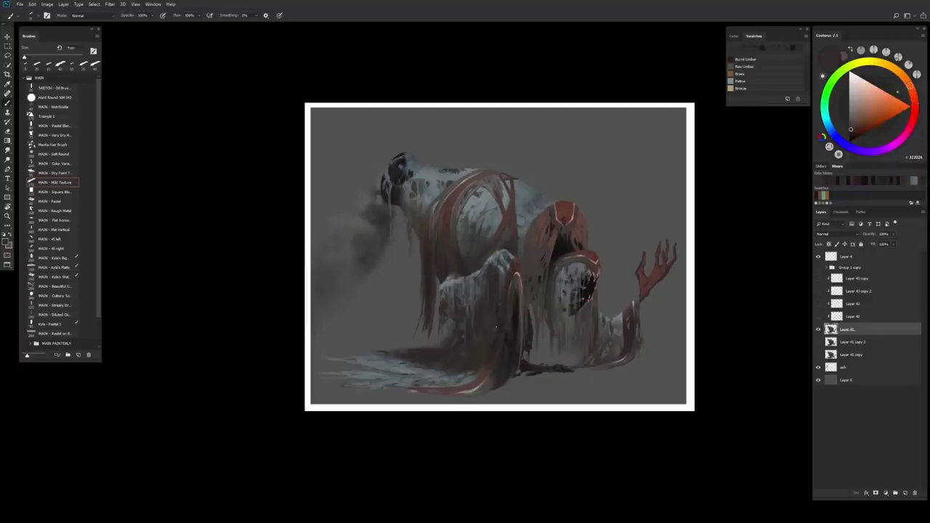
pyautogui.keyDown('alt'); pyautogui.click(516, 298); pyautogui.keyUp('alt')
pyautogui.keyDown('alt'); pyautogui.click(517, 298); pyautogui.keyUp('alt')
pyautogui.press(']')
pyautogui.press(']')
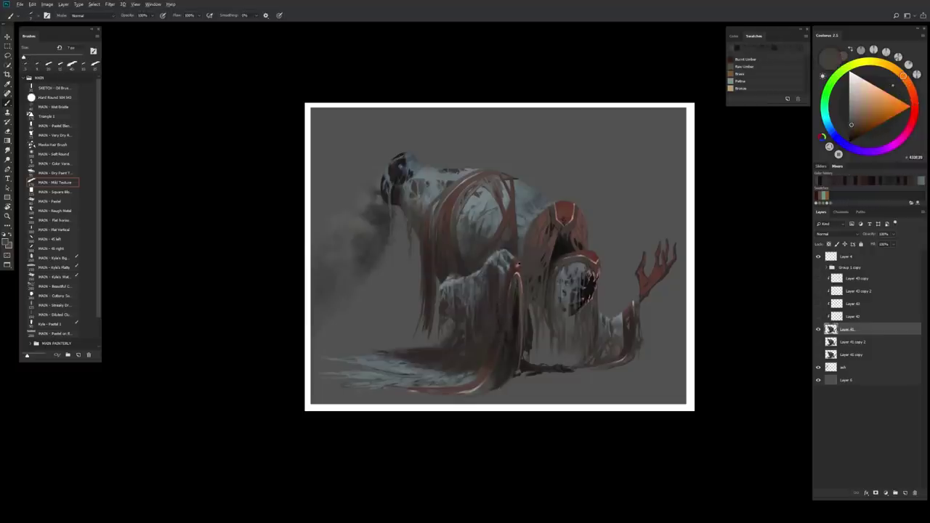
pyautogui.keyDown('alt'); pyautogui.click(518, 264); pyautogui.keyUp('alt')
pyautogui.press(']')
pyautogui.press(']')
pyautogui.press(']')
# Mirror the view of the painting again.
pyautogui.scroll(-2, 601, 368)
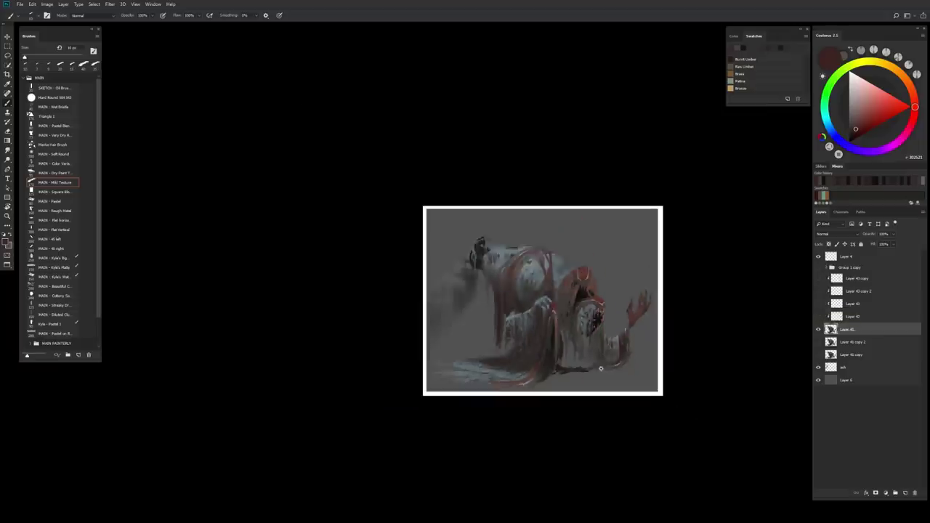
pyautogui.press('h')
pyautogui.scroll(1, 600, 368)
pyautogui.scroll(2, 537, 345)
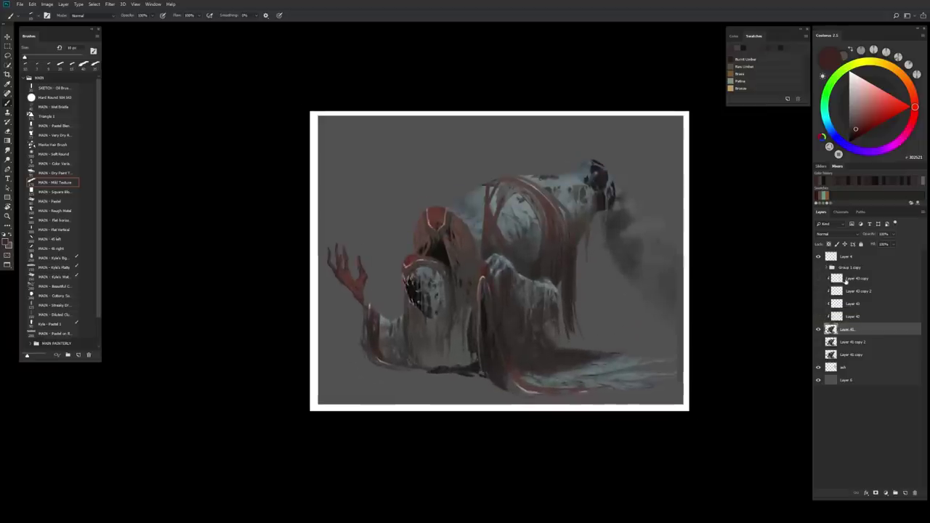
# On a new Layer 45 in Group 1 copy, paint a near-black tassel beneath the hood.
pyautogui.click(846, 282)
pyautogui.hotkey('ctrl', 'shift', 'alt', 'n')
pyautogui.keyDown('alt'); pyautogui.click(435, 367); pyautogui.keyUp('alt')
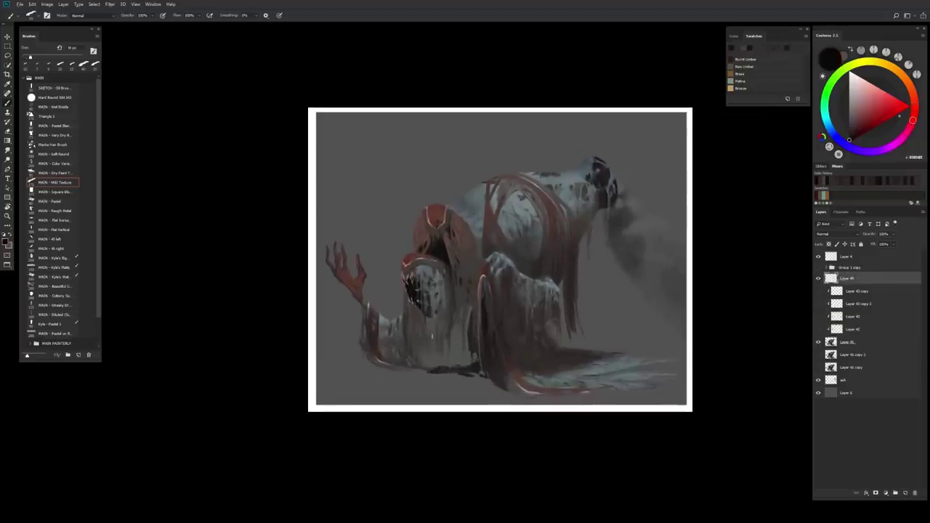
pyautogui.moveTo(430, 331)
pyautogui.mouseDown()
pyautogui.moveTo(433, 356)
pyautogui.moveTo(449, 356)
pyautogui.mouseUp()
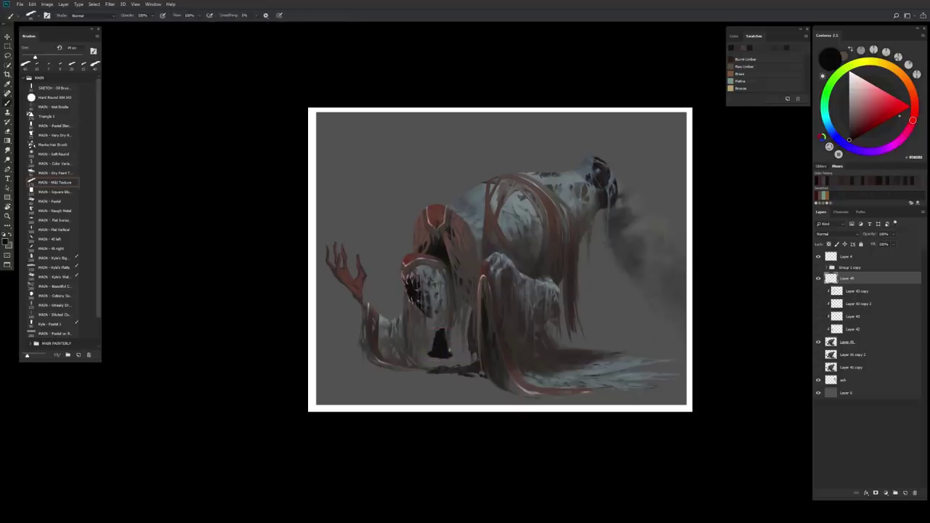
# Refine the tassel shape with brush and eraser while viewing it mirrored.
pyautogui.hotkey('ctrl', 'shift', 'h')
pyautogui.hotkey('ctrl', '+')
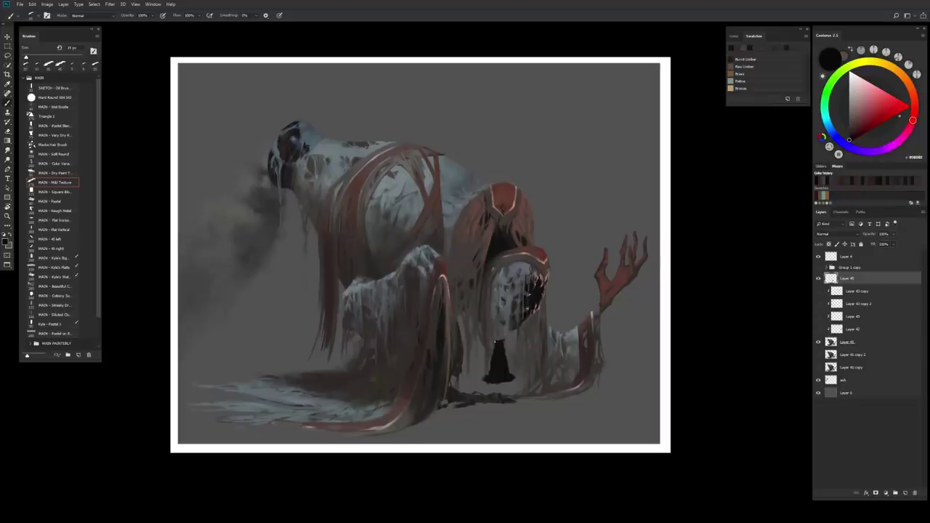
pyautogui.press('e')
pyautogui.press('b')
pyautogui.press('e')
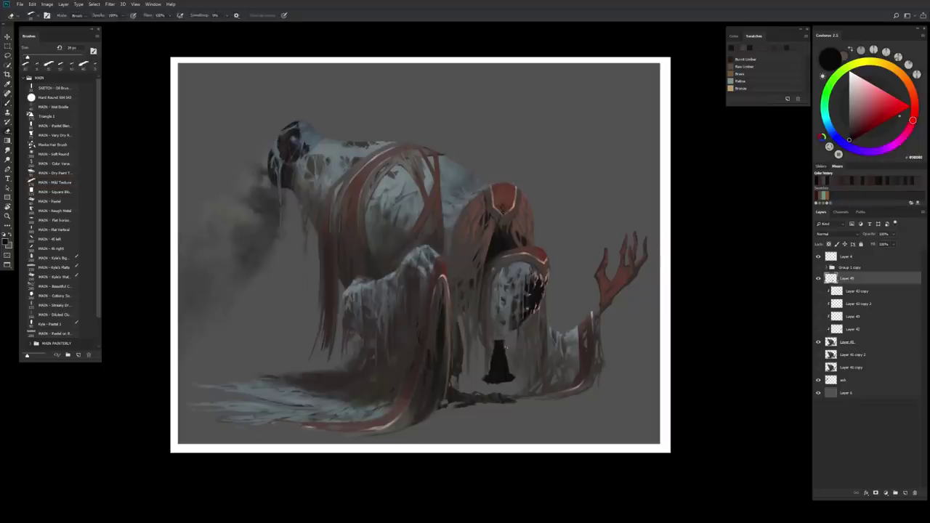
pyautogui.press('b')
pyautogui.press('e')
pyautogui.hotkey('ctrl', 'shift', 'h')
# Transform the black tassel, then nudge it up and to the right on the hood.
pyautogui.hotkey('ctrl', 't')
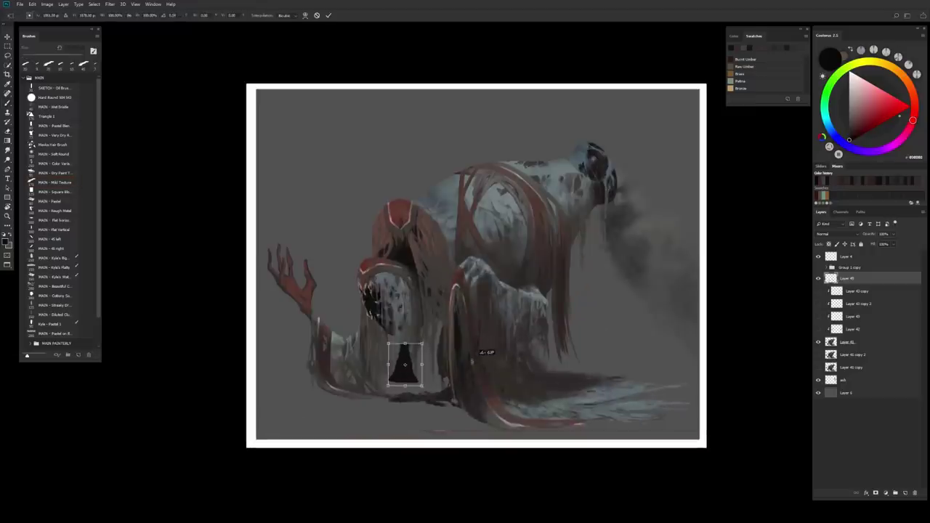
pyautogui.press('Return')
pyautogui.press('b')
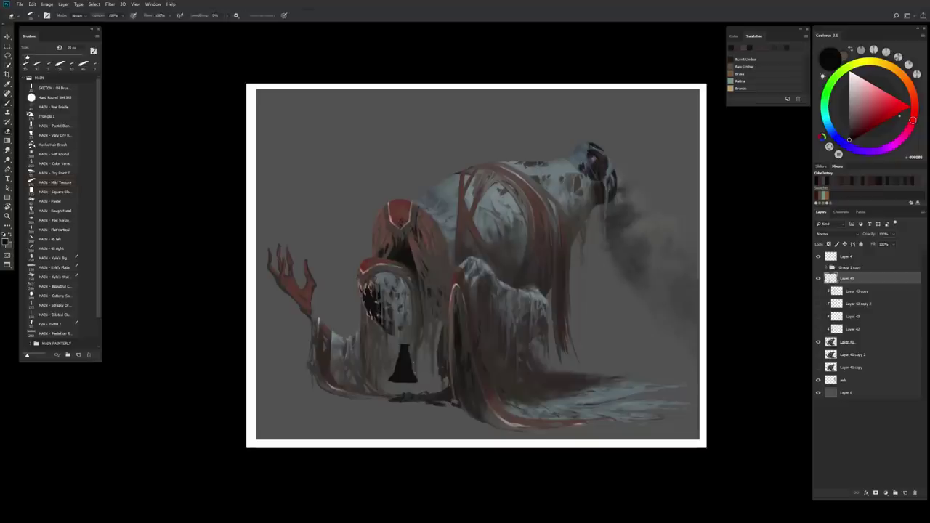
pyautogui.press('e')
pyautogui.press('b')
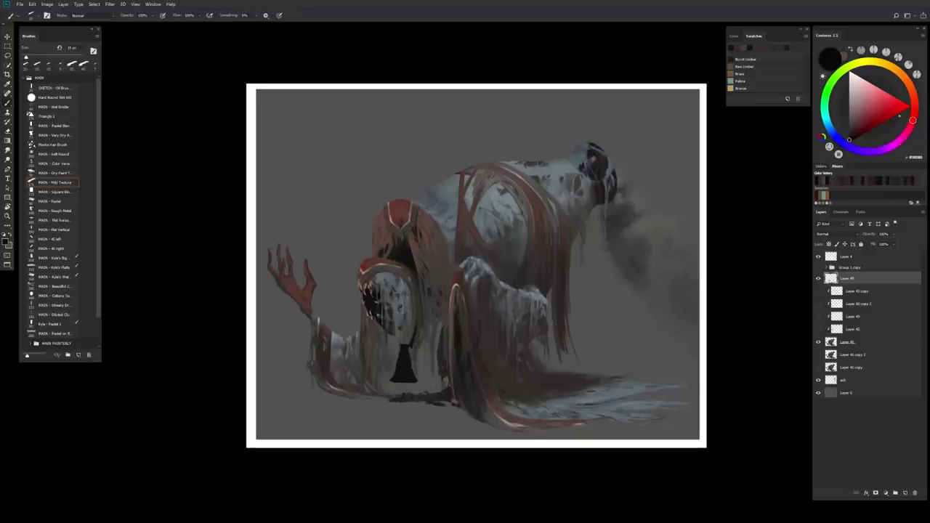
pyautogui.press('v')
pyautogui.moveTo(427, 450); pyautogui.dragTo(431, 451)
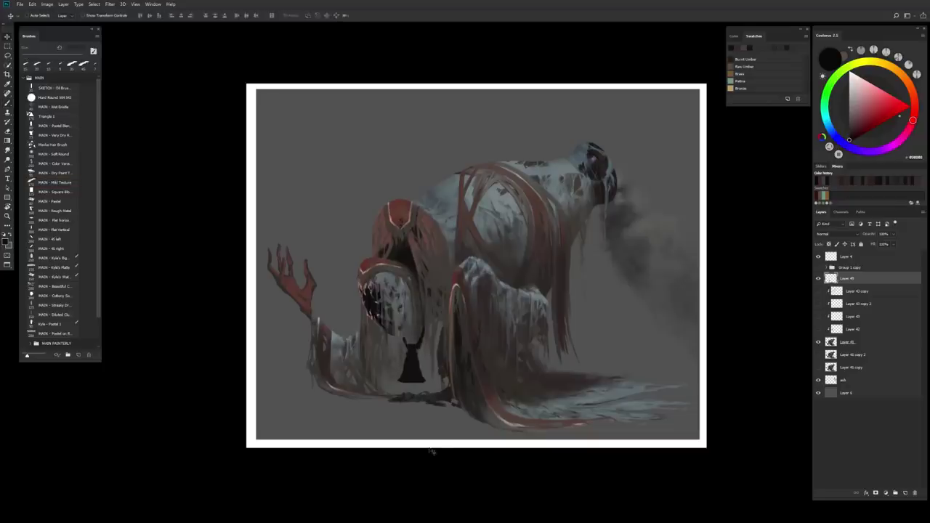
# Move Layer 45 out of the group below Layer 41, then mirror the canvas horizontally and fit it to view.
pyautogui.press('e')
pyautogui.press('b')
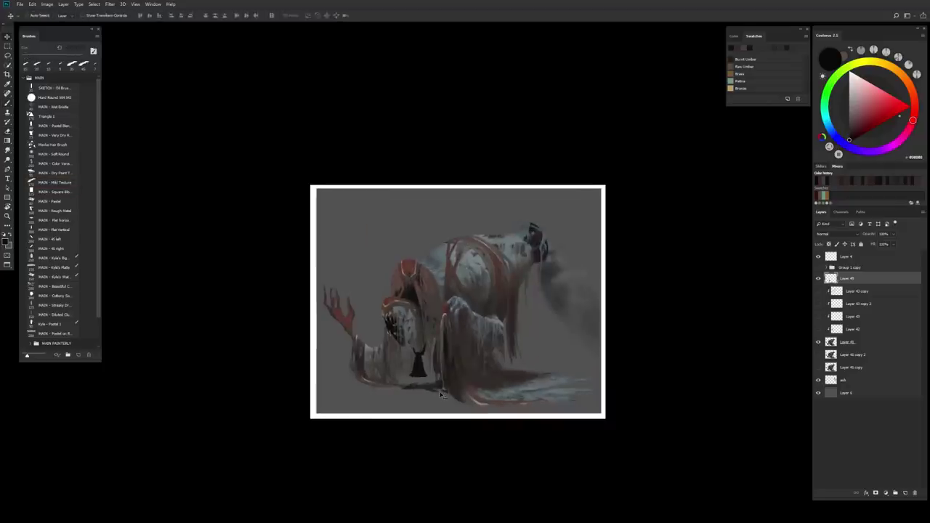
pyautogui.moveTo(845, 343); pyautogui.dragTo(842, 348)
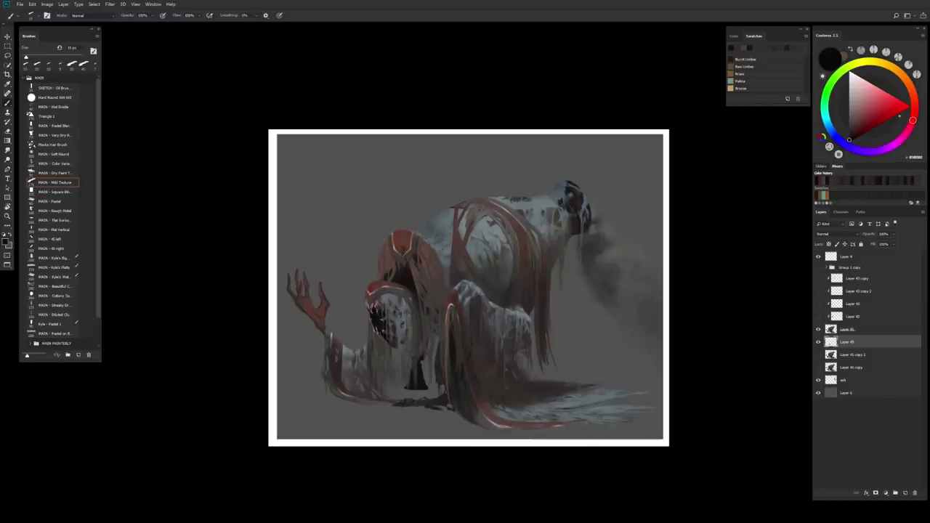
pyautogui.press('e')
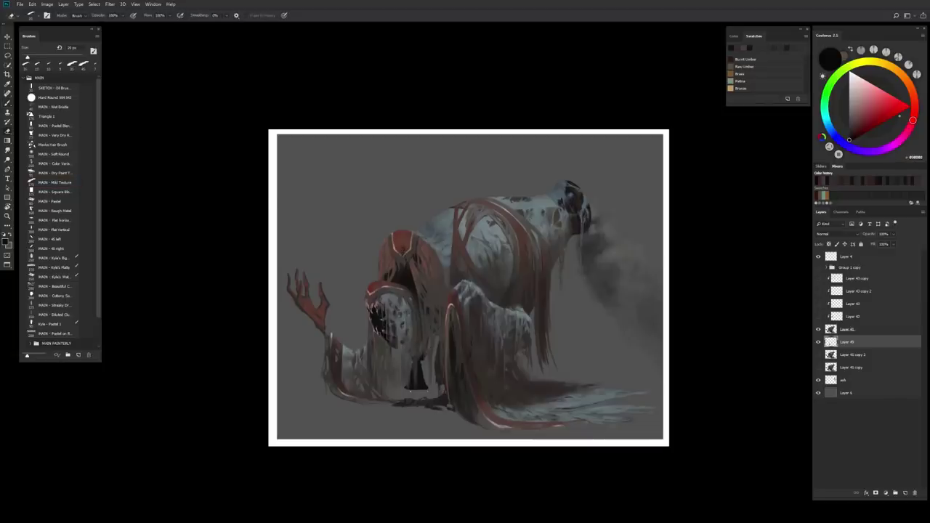
pyautogui.hotkey('ctrl', 'shift', 'h')
pyautogui.hotkey('ctrl', '0')
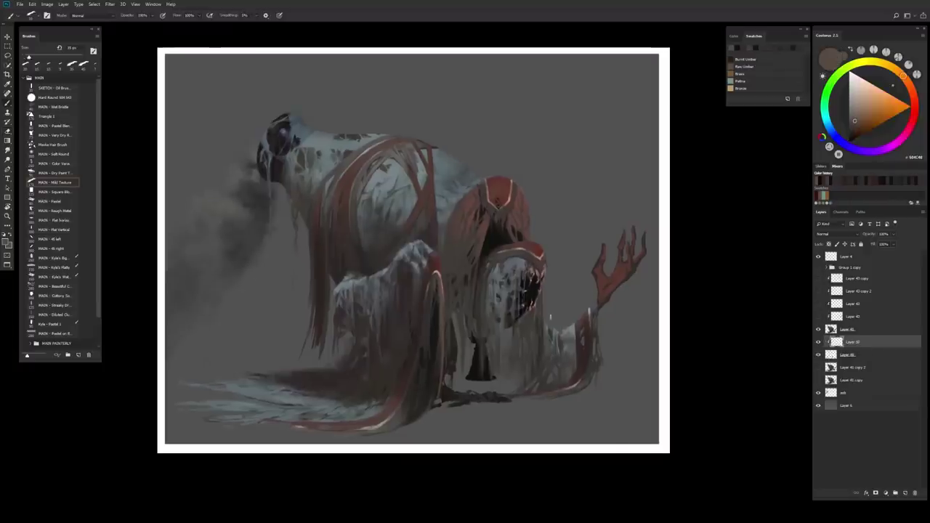
# Paint light strokes, then short sampled dark strokes, over the emblem.
pyautogui.moveTo(485, 339)
pyautogui.mouseDown()
pyautogui.moveTo(495, 372)
pyautogui.moveTo(471, 376)
pyautogui.moveTo(468, 331)
pyautogui.mouseUp()
pyautogui.keyDown('alt'); pyautogui.click(473, 372); pyautogui.keyUp('alt')
pyautogui.keyDown('alt'); pyautogui.click(473, 361); pyautogui.keyUp('alt')
pyautogui.moveTo(469, 377); pyautogui.dragTo(493, 321)
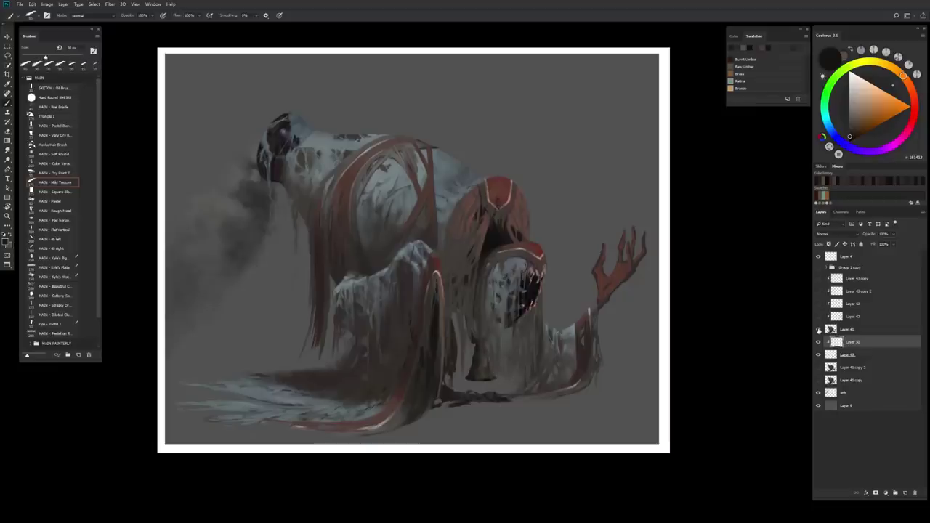
# Hide Layer 41 and paint dark brown touches on the small figure, resizing the brush to about 60 px.
pyautogui.click(818, 330)
pyautogui.moveTo(482, 360)
pyautogui.mouseDown()
pyautogui.moveTo(484, 331)
pyautogui.moveTo(489, 357)
pyautogui.moveTo(485, 341)
pyautogui.mouseUp()
pyautogui.keyDown('alt'); pyautogui.click(487, 349); pyautogui.keyUp('alt')
pyautogui.keyDown('alt'); pyautogui.click(489, 370); pyautogui.keyUp('alt')
pyautogui.press('[')
pyautogui.press('[')
pyautogui.press('[')
pyautogui.press('[')
pyautogui.press('[')
pyautogui.press('[')
pyautogui.press('[')
pyautogui.press('[')
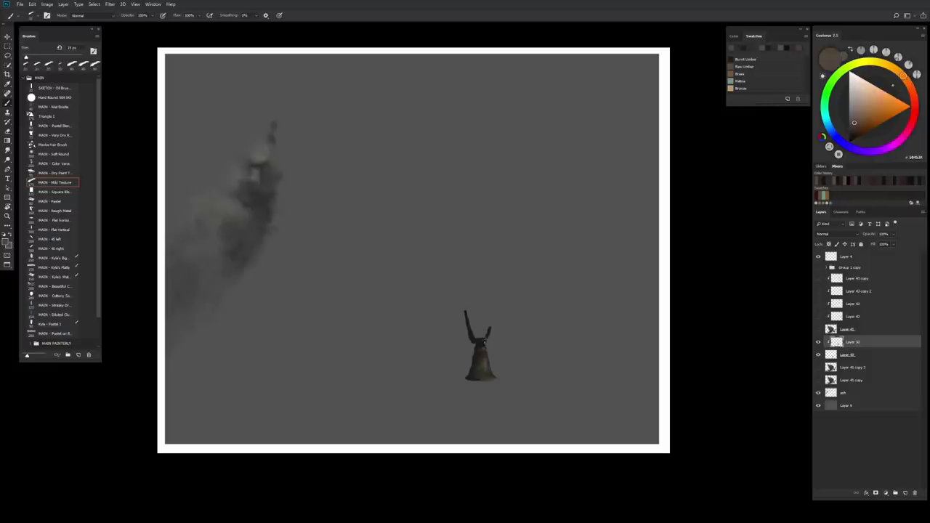
pyautogui.keyDown('alt'); pyautogui.click(484, 342); pyautogui.keyUp('alt')
pyautogui.press(']')
pyautogui.press(']')
pyautogui.press(']')
pyautogui.scroll(-2, 509, 371)
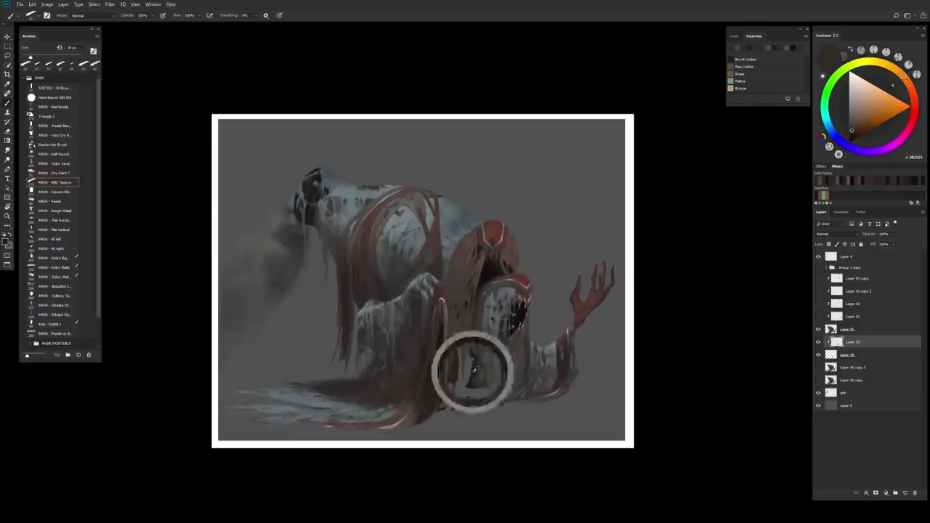
pyautogui.moveTo(473, 371); pyautogui.dragTo(480, 355)
pyautogui.press(']')
pyautogui.press(']')
pyautogui.press(']')
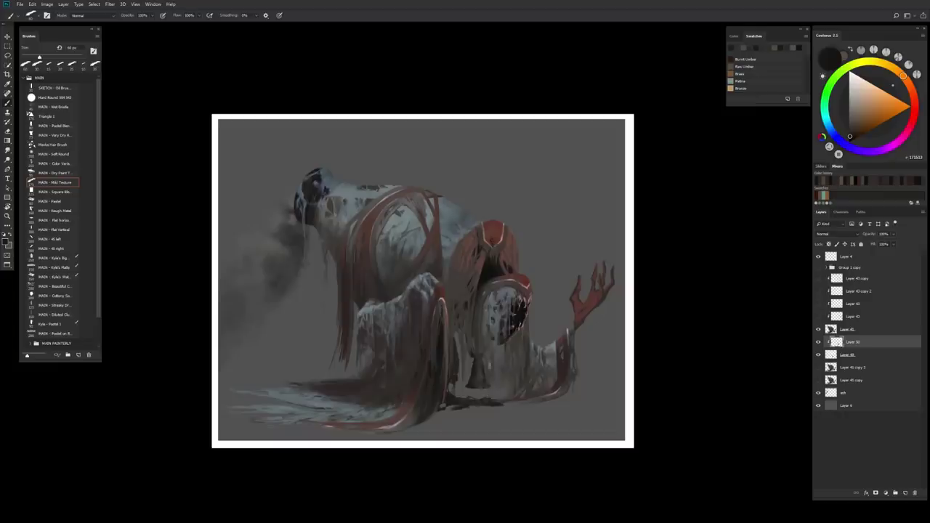
# Pick dark and dark red colours and shrink the brush to about 9 px for fine detail.
pyautogui.scroll(-3, 541, 375)
pyautogui.scroll(3, 523, 378)
pyautogui.press('v')
pyautogui.scroll(1, 527, 372)
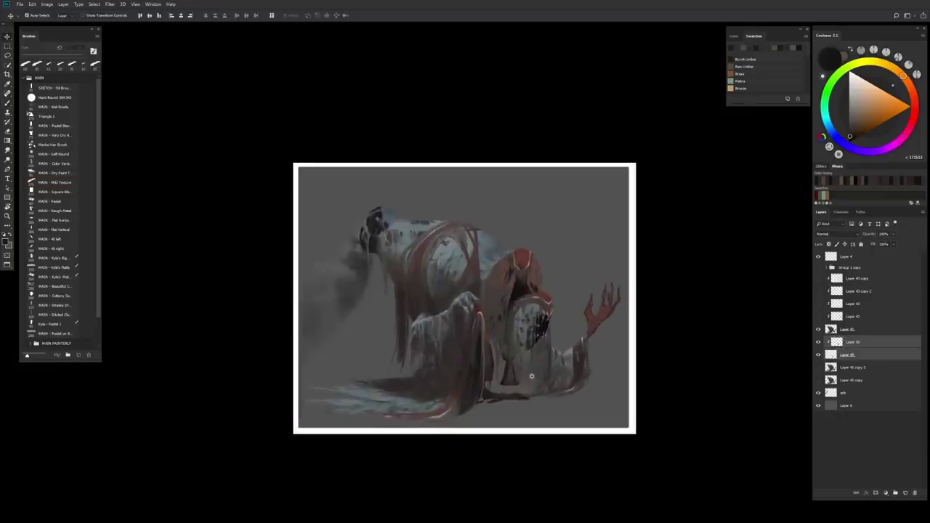
pyautogui.press('b')
pyautogui.scroll(1, 535, 370)
pyautogui.keyDown('alt'); pyautogui.click(502, 379); pyautogui.keyUp('alt')
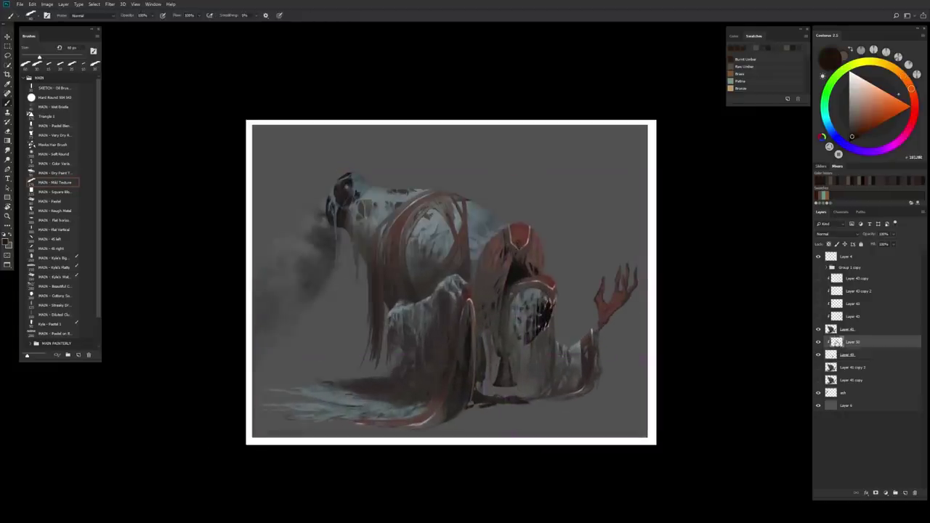
pyautogui.hotkey('alt', ']')
pyautogui.press('[')
pyautogui.press('[')
pyautogui.press('[')
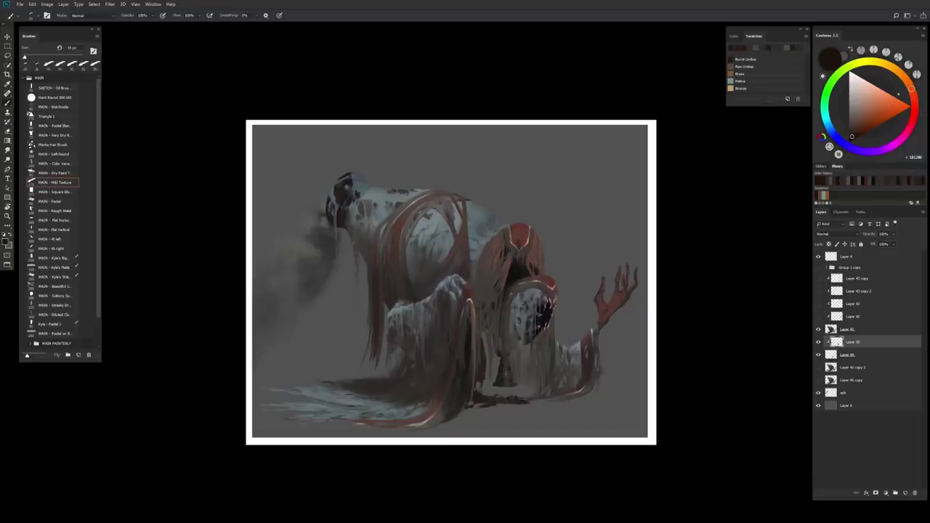
pyautogui.keyDown('alt'); pyautogui.click(500, 383); pyautogui.keyUp('alt')
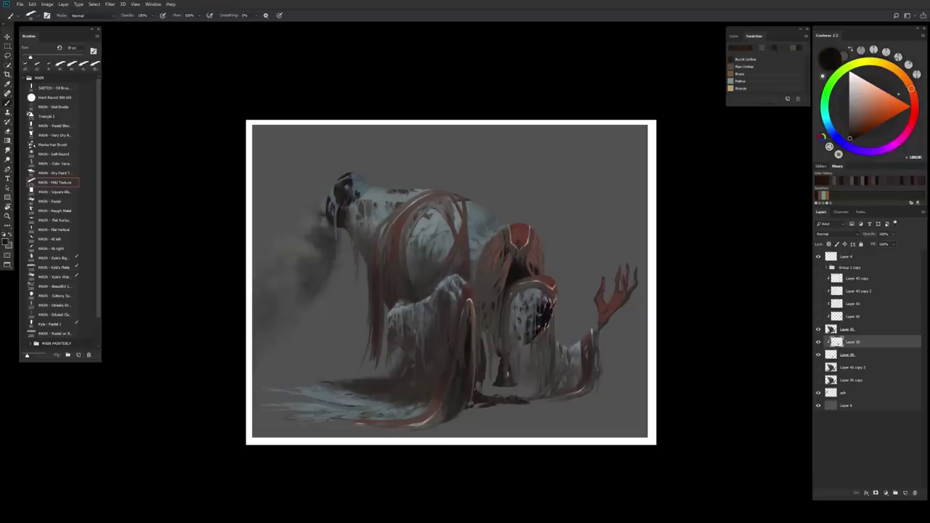
pyautogui.press('[')
pyautogui.press('[')
pyautogui.hotkey('ctrl', ',')
pyautogui.press('[')
# Hide the creature and paint dark green and sampled dark touches on the emblem with a 9–15 px brush.
pyautogui.keyDown('alt'); pyautogui.click(507, 377); pyautogui.keyUp('alt')
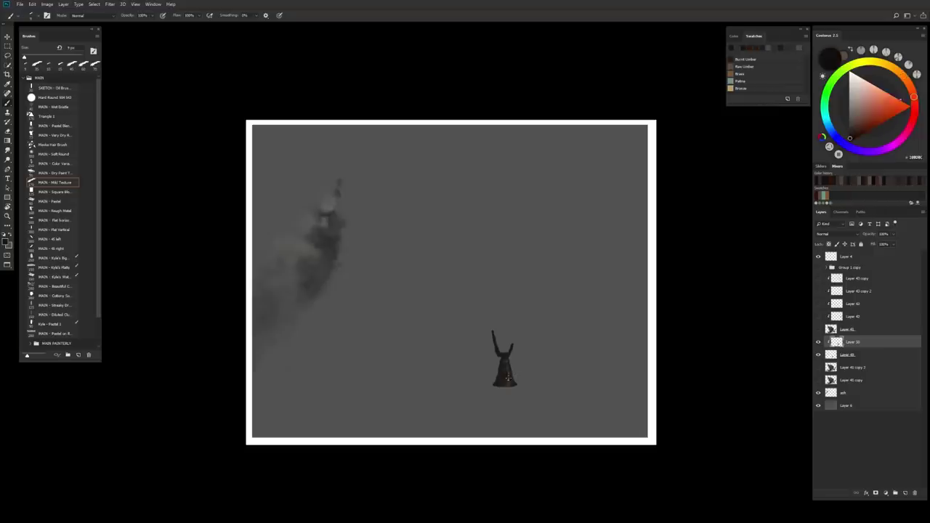
pyautogui.click(743, 81)
pyautogui.press(']')
pyautogui.press(']')
pyautogui.press(']')
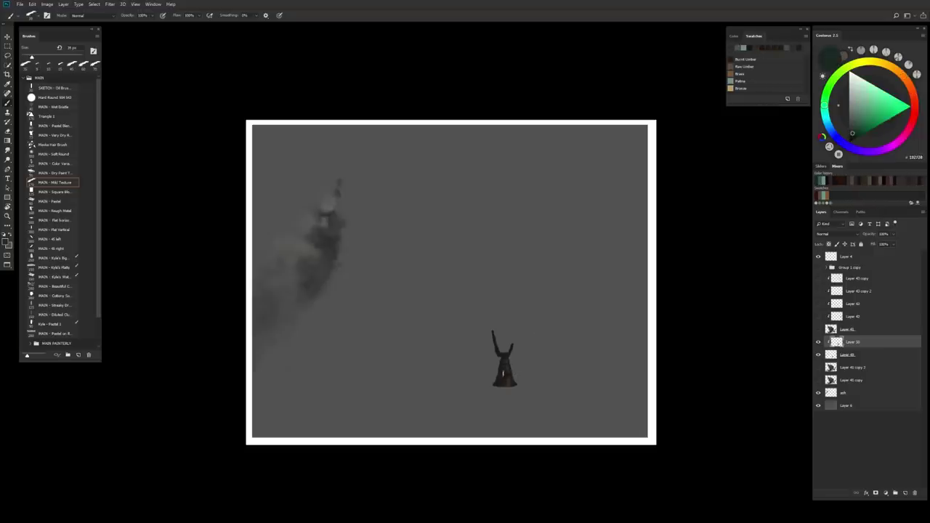
pyautogui.press('[')
pyautogui.press('[')
pyautogui.click(818, 329)
pyautogui.keyDown('alt'); pyautogui.click(514, 361); pyautogui.keyUp('alt')
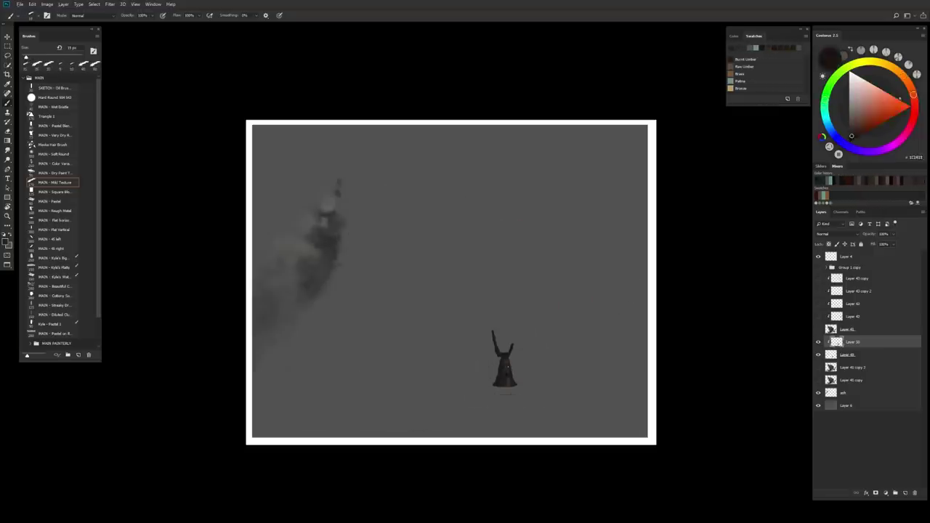
pyautogui.press('[')
pyautogui.press('[')
pyautogui.keyDown('alt'); pyautogui.click(500, 383); pyautogui.keyUp('alt')
pyautogui.press(']')
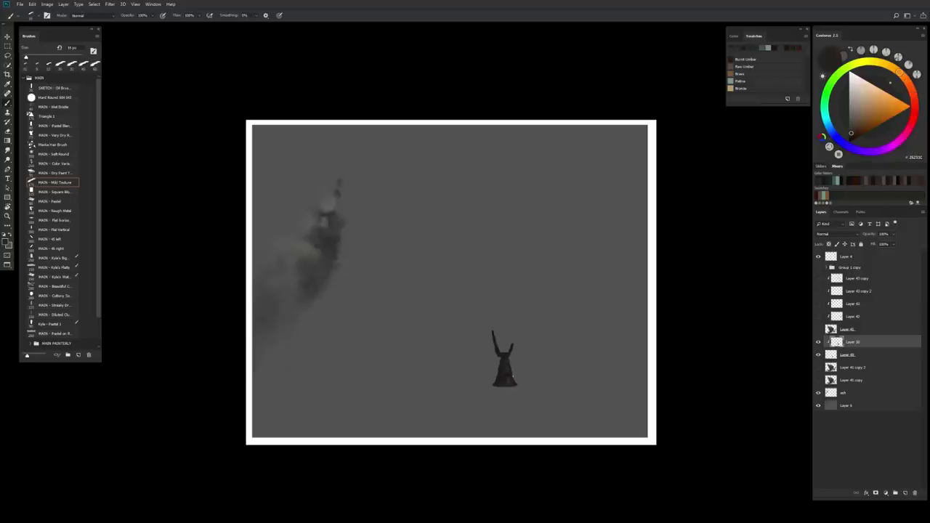
# Add lighter grey and near-black touches at 9 px, briefly showing the creature to check.
pyautogui.keyDown('alt'); pyautogui.click(501, 383); pyautogui.keyUp('alt')
pyautogui.press(']')
pyautogui.keyDown('alt'); pyautogui.click(511, 384); pyautogui.keyUp('alt')
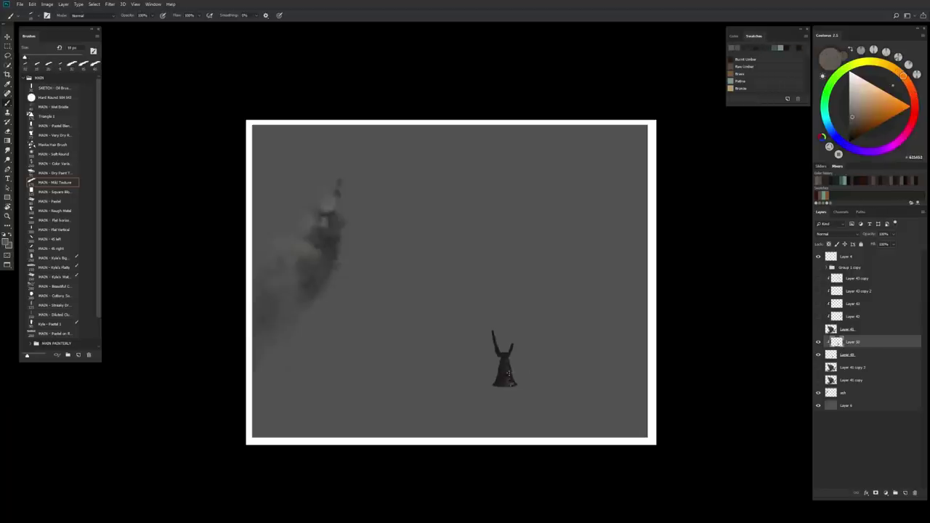
pyautogui.keyDown('alt'); pyautogui.click(507, 372); pyautogui.keyUp('alt')
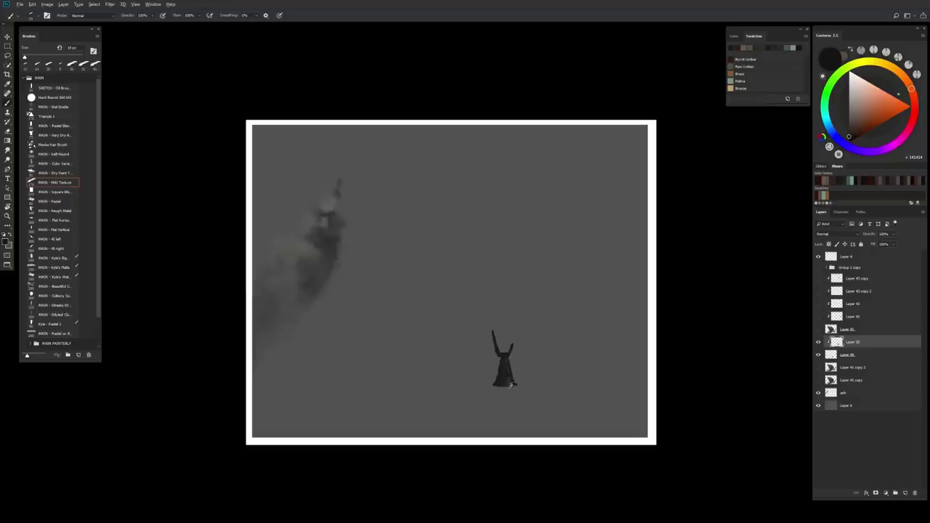
pyautogui.keyDown('alt'); pyautogui.click(513, 378); pyautogui.keyUp('alt')
pyautogui.press('[')
pyautogui.press('[')
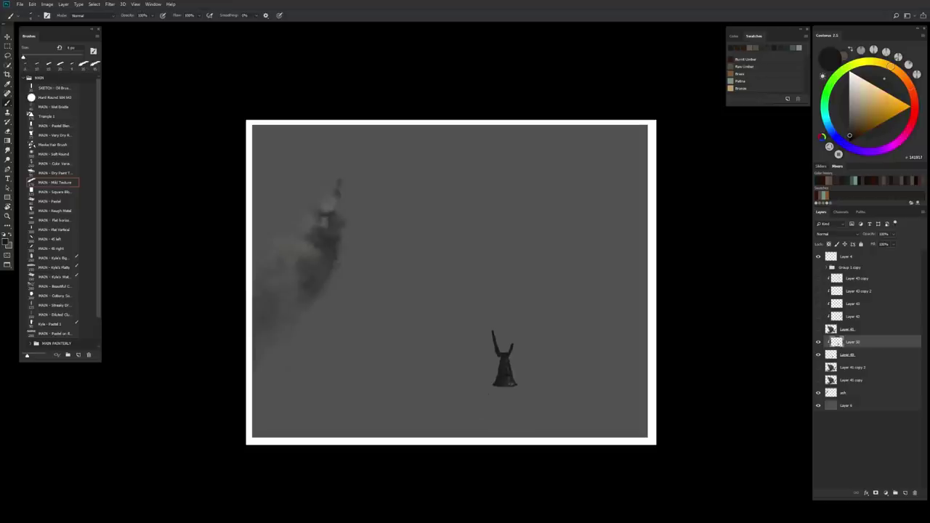
pyautogui.click(818, 330)
pyautogui.click(817, 329)
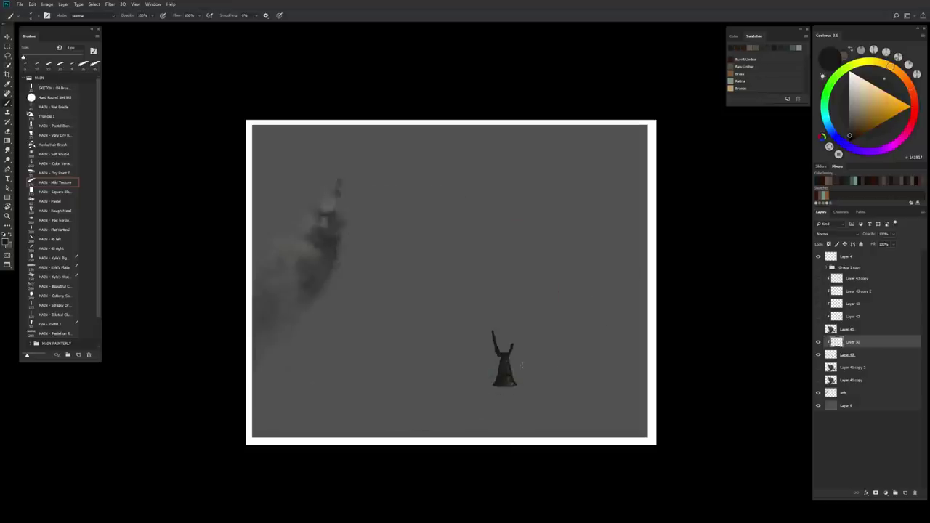
# Paint warm grey-brown, beige and tan bronze highlights at 15 px, then show the full creature again.
pyautogui.click(746, 71)
pyautogui.press(']')
pyautogui.press(']')
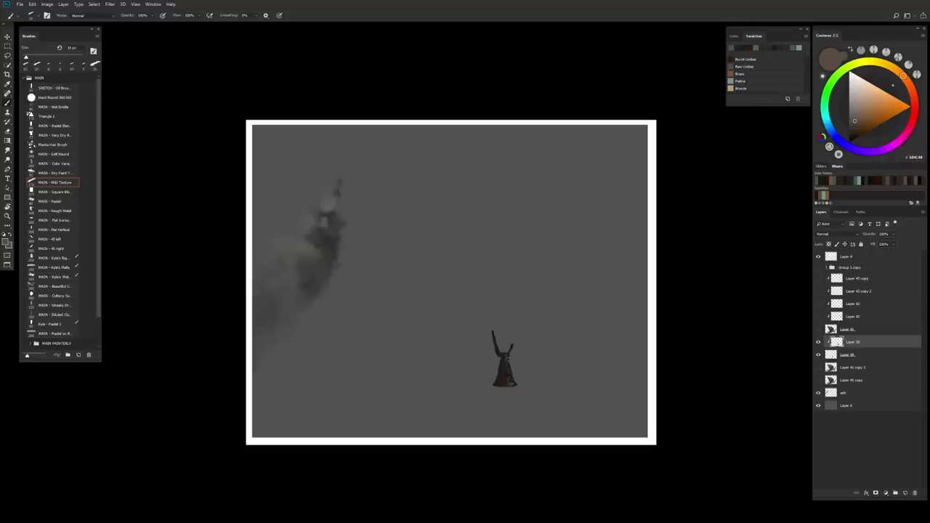
pyautogui.keyDown('alt'); pyautogui.click(511, 357); pyautogui.keyUp('alt')
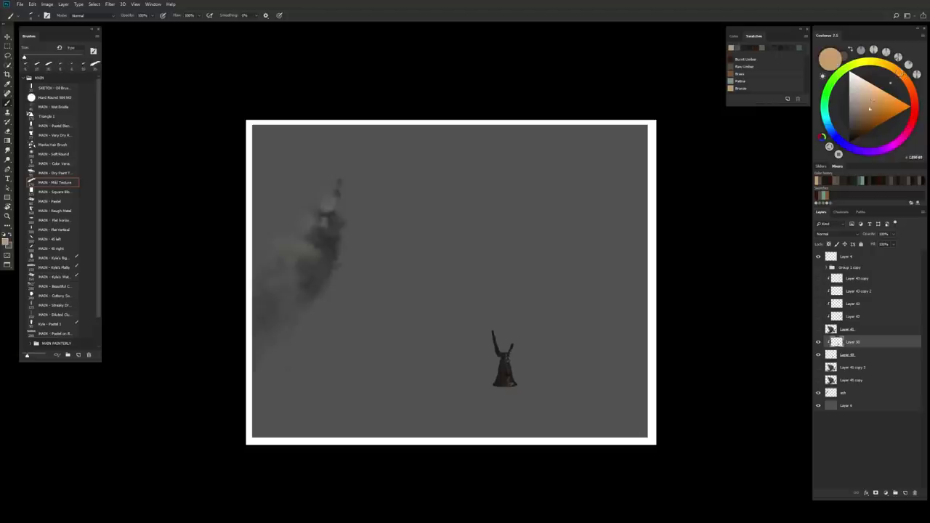
pyautogui.press(']')
pyautogui.press(']')
pyautogui.keyDown('alt'); pyautogui.click(508, 378); pyautogui.keyUp('alt')
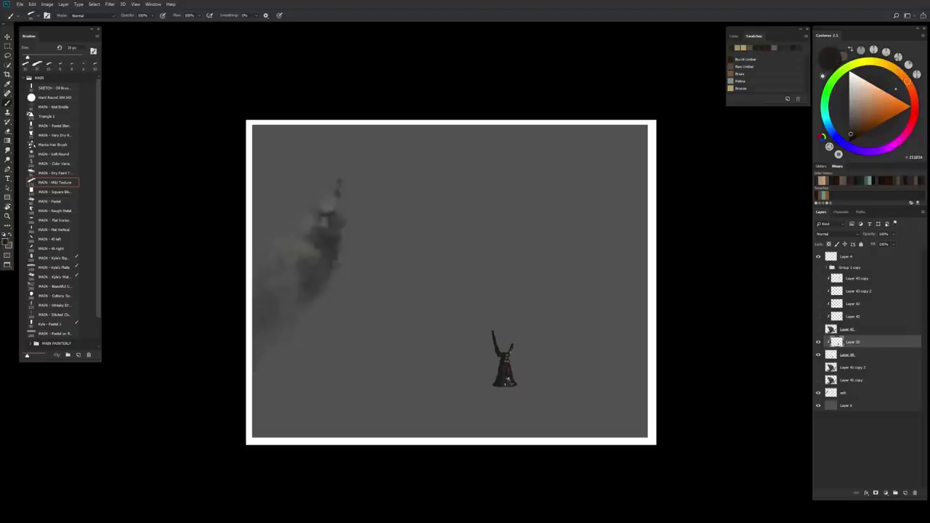
pyautogui.click(740, 88)
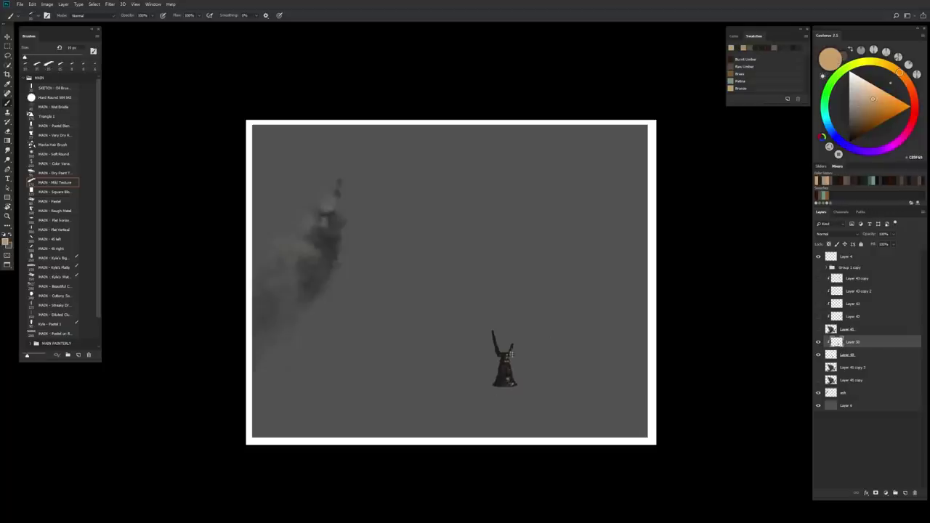
pyautogui.keyDown('alt'); pyautogui.click(509, 373); pyautogui.keyUp('alt')
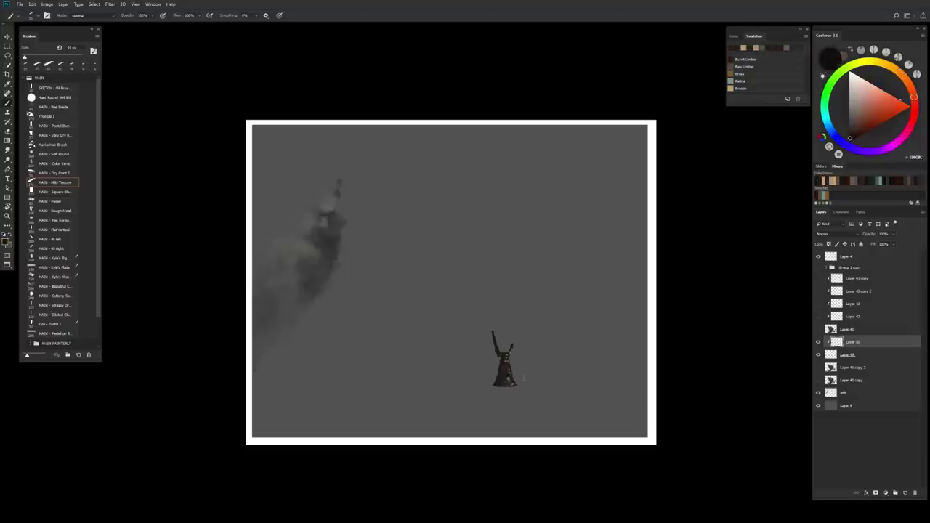
pyautogui.scroll(-1, 501, 374)
pyautogui.press(']')
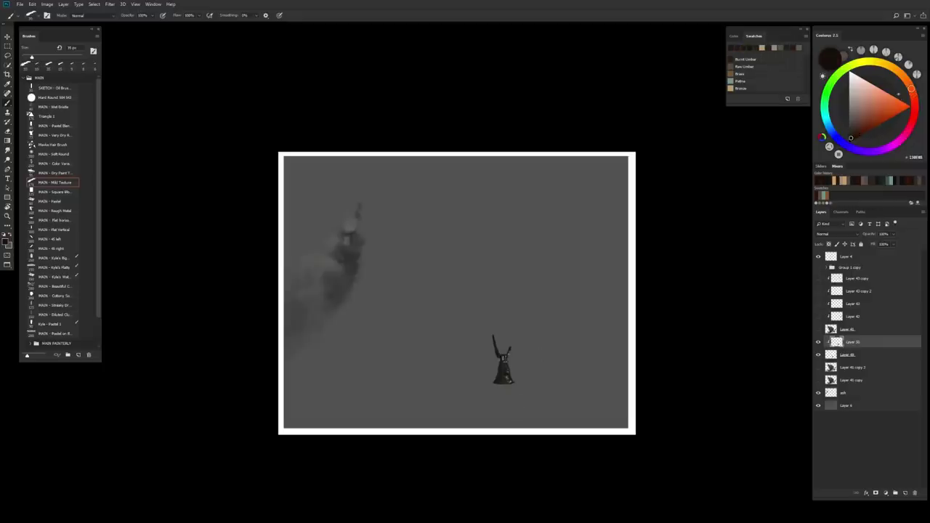
pyautogui.press(']')
pyautogui.press(']')
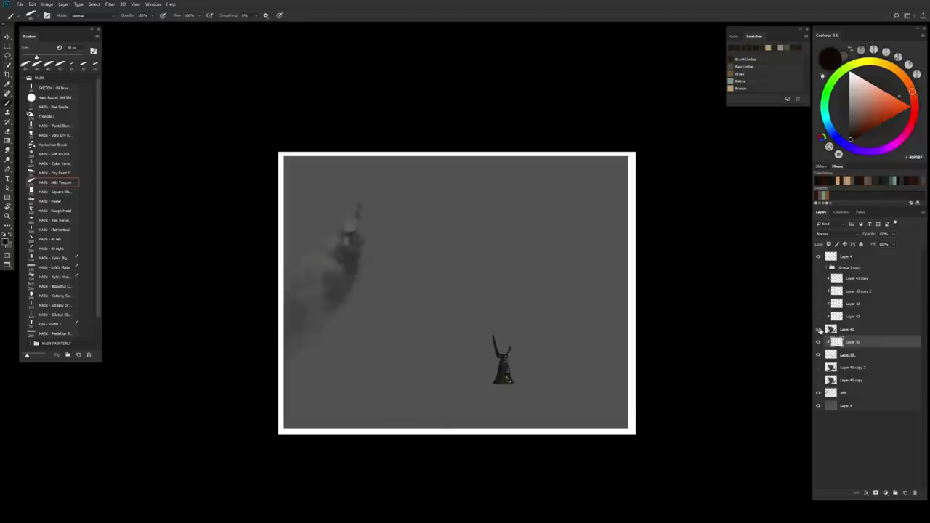
pyautogui.click(819, 330)
# Duplicate Layer 41 as Layer 41 copy 3 and target Layer 41 with the eraser.
pyautogui.moveTo(846, 329); pyautogui.dragTo(847, 341)
pyautogui.click(847, 329)
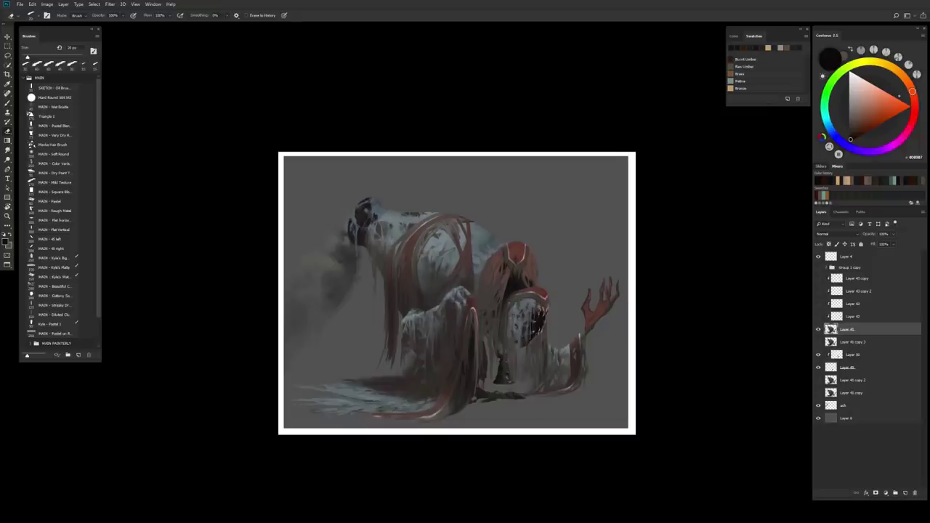
pyautogui.press('e')
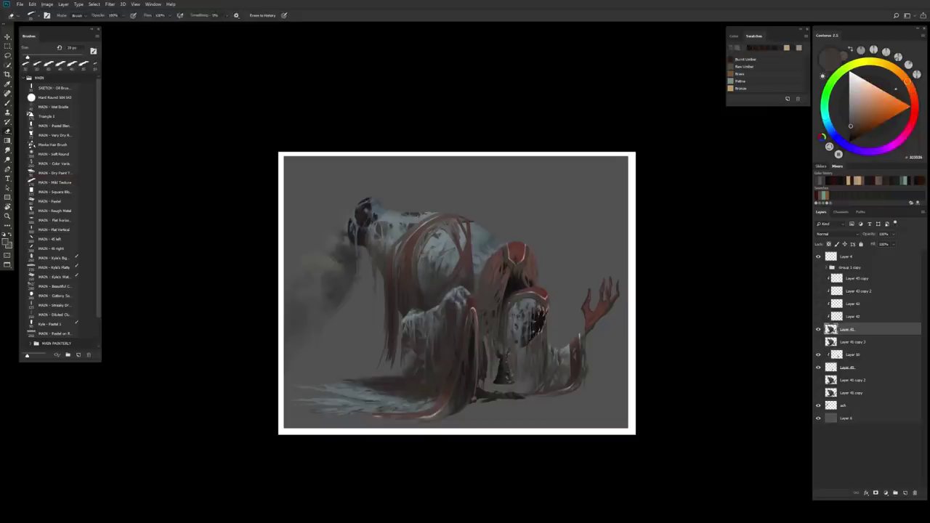
pyautogui.scroll(-3, 527, 383)
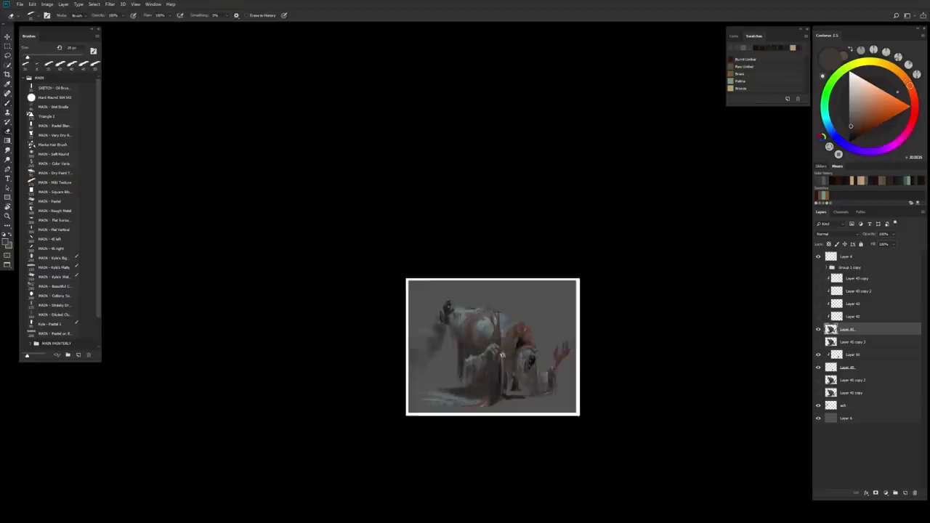
pyautogui.scroll(3, 501, 354)
# On a new layer, dab reddish-brown and light pink accents onto the bell with an 8 px brush.
pyautogui.hotkey('alt', '[')
pyautogui.hotkey('alt', '[')
pyautogui.hotkey('ctrl', 'shift', 'alt', 'n')
pyautogui.press('b')
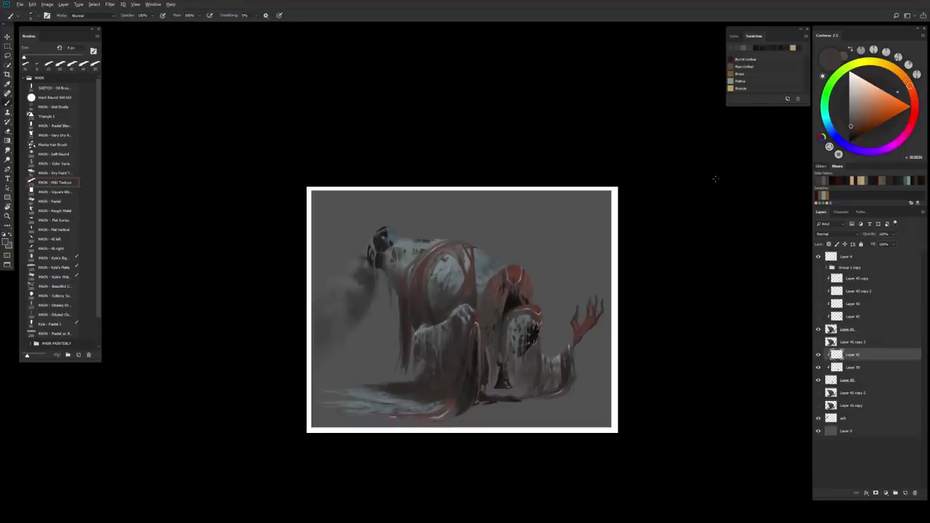
pyautogui.scroll(2, 518, 371)
pyautogui.moveTo(906, 79)
pyautogui.mouseDown()
pyautogui.moveTo(913, 95)
pyautogui.moveTo(869, 87)
pyautogui.mouseUp()
pyautogui.click(879, 113)
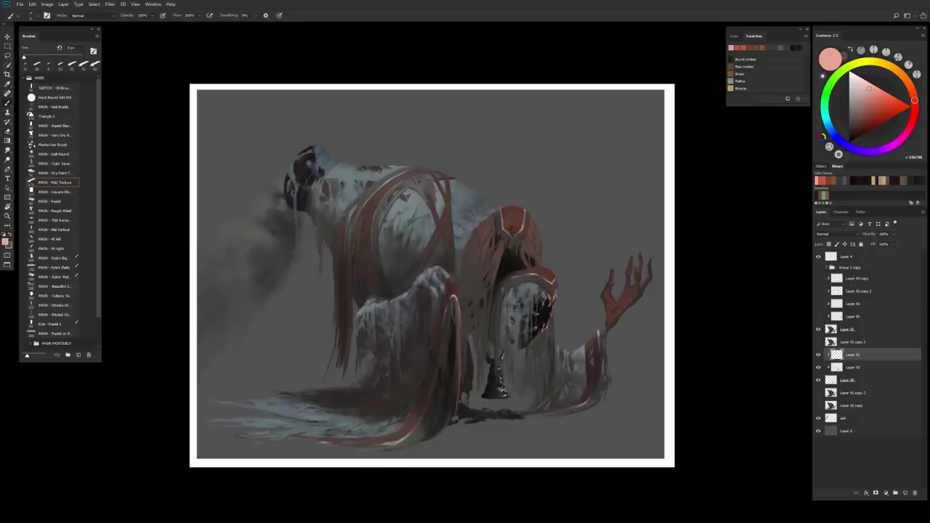
pyautogui.press('[')
pyautogui.moveTo(497, 398); pyautogui.dragTo(503, 393)
# Hide the three Layer 43 layers, pick a greyish colour and review the whole painting.
pyautogui.moveTo(818, 315); pyautogui.dragTo(818, 282)
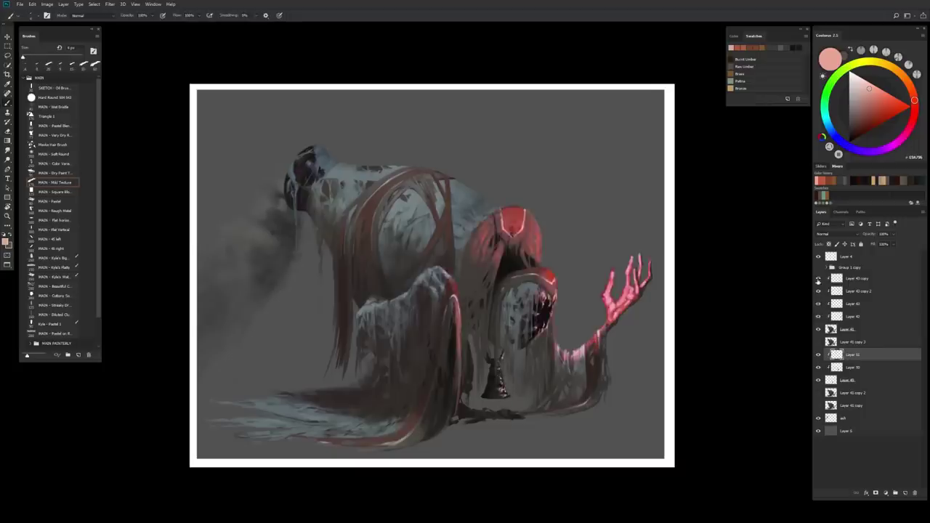
pyautogui.keyDown('alt'); pyautogui.click(506, 365); pyautogui.keyUp('alt')
pyautogui.hotkey('ctrl', '-')
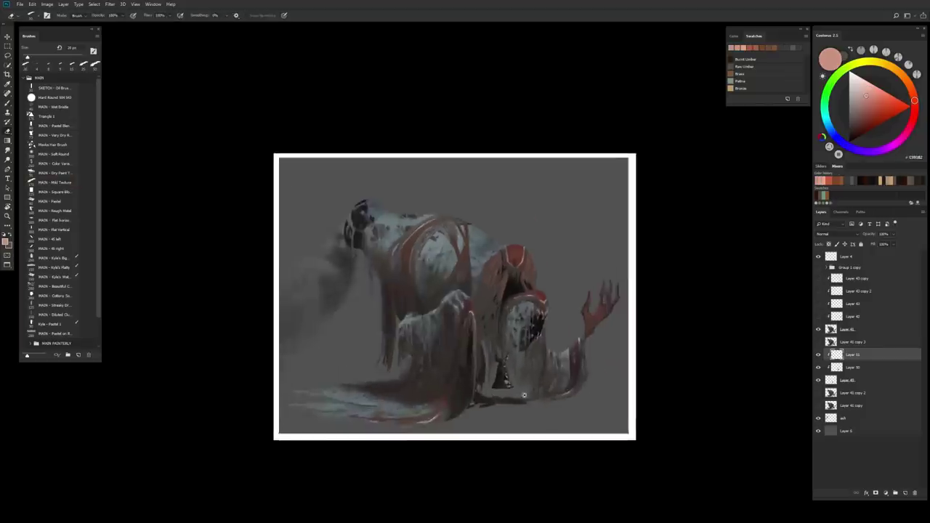
pyautogui.hotkey('ctrl', '+')
pyautogui.hotkey('ctrl', '-')
# Add a layer below Layer 51 with peach-brown and grey tones at 25–45 px, then shift its hue.
pyautogui.hotkey('ctrl', 'shift', 'alt', 'n')
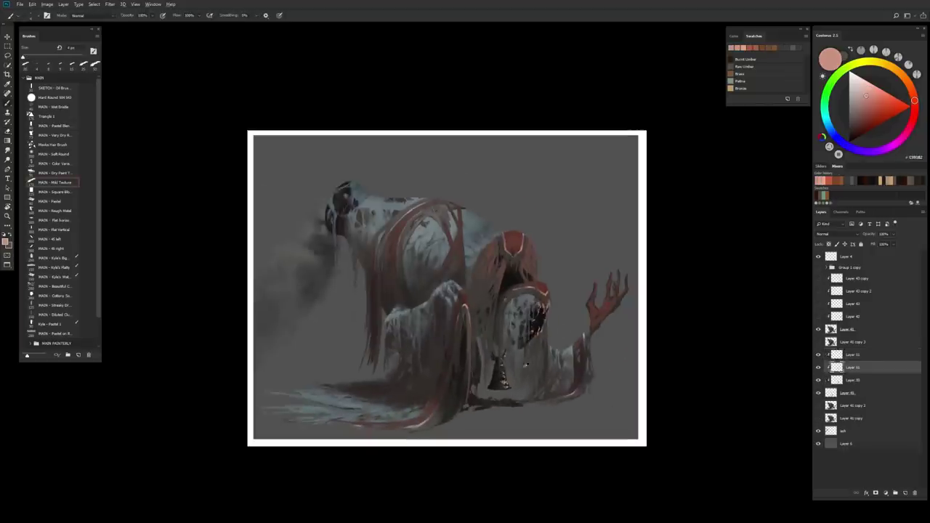
pyautogui.moveTo(914, 101); pyautogui.dragTo(914, 97)
pyautogui.press(']')
pyautogui.press(']')
pyautogui.press(']')
pyautogui.press(']')
pyautogui.press(']')
pyautogui.press(']')
pyautogui.press(']')
pyautogui.press(']')
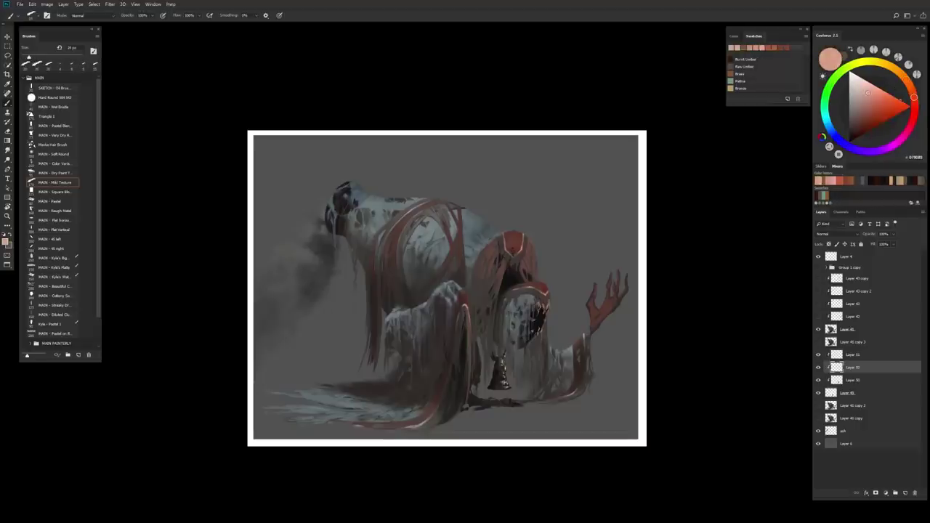
pyautogui.click(865, 100)
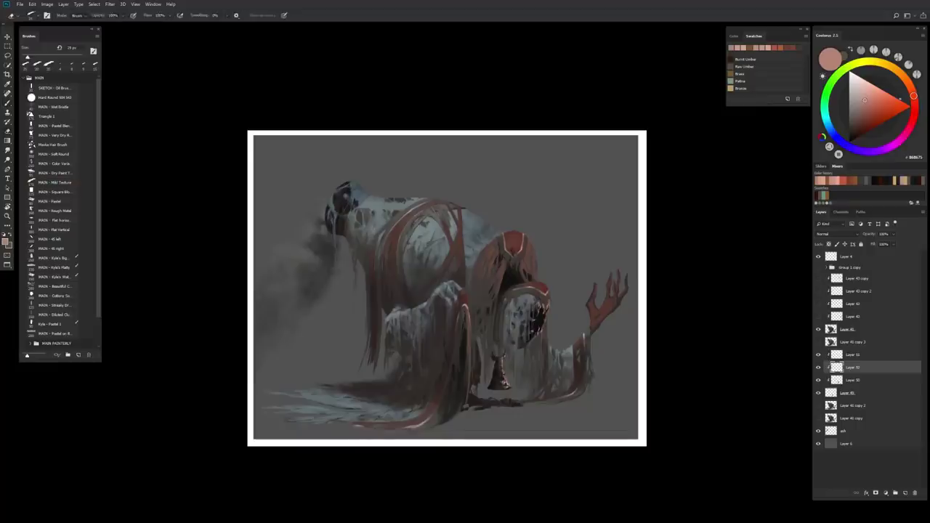
pyautogui.scroll(-1, 503, 382)
pyautogui.press(']')
pyautogui.press(']')
pyautogui.keyDown('alt'); pyautogui.click(497, 378); pyautogui.keyUp('alt')
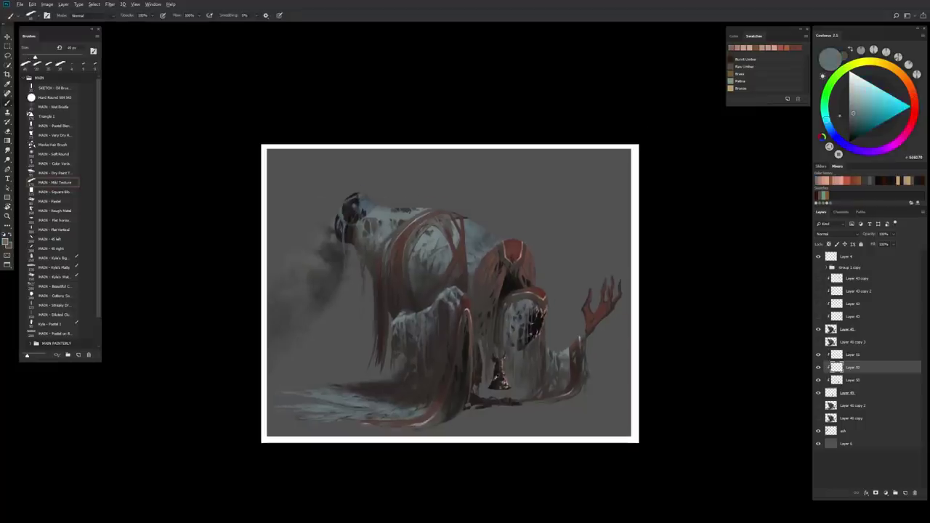
pyautogui.keyDown('alt'); pyautogui.click(498, 378); pyautogui.keyUp('alt')
pyautogui.press('[')
pyautogui.press('[')
pyautogui.scroll(1, 516, 371)
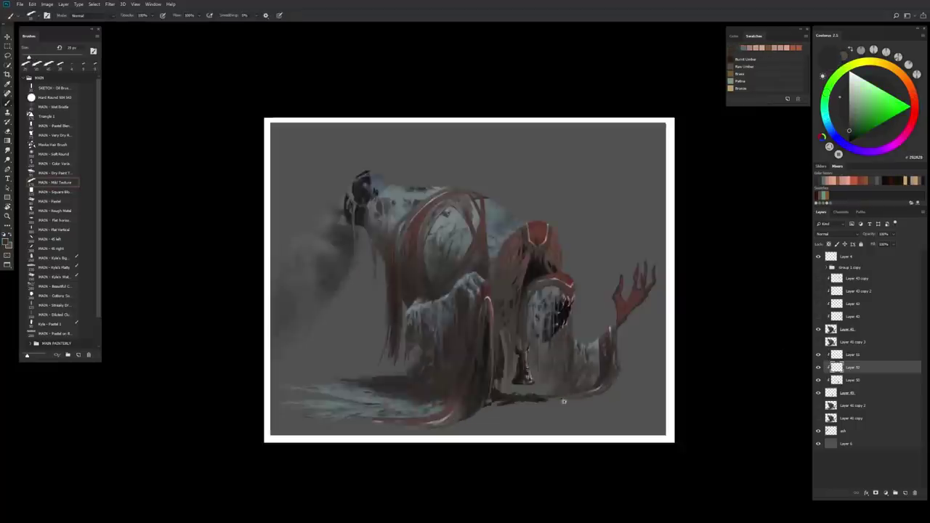
pyautogui.hotkey('ctrl', 'u')
pyautogui.moveTo(688, 309); pyautogui.dragTo(665, 311)
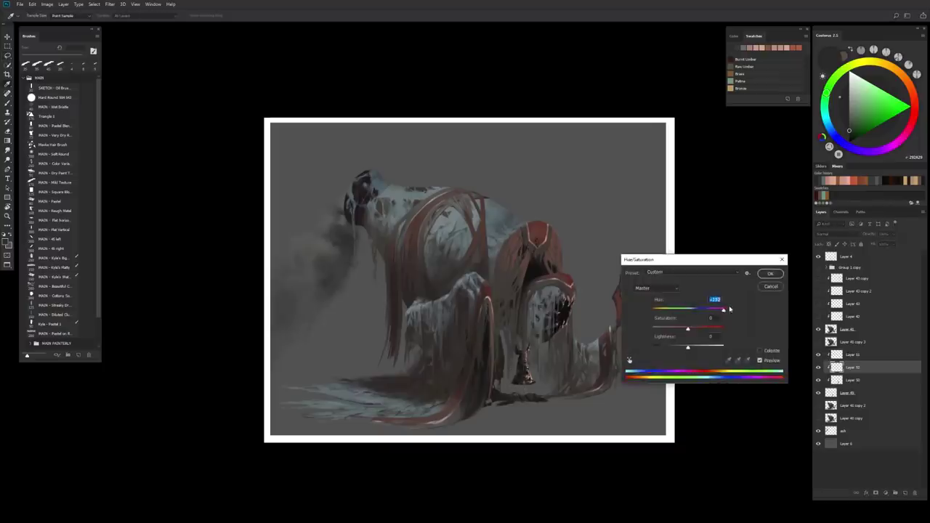
# Apply the hue shift, merge the painted layers down and unhide the hood and hand layers.
pyautogui.press('Return')
pyautogui.scroll(-2, 603, 366)
pyautogui.scroll(1, 593, 359)
pyautogui.hotkey('ctrl', 'e')
pyautogui.keyDown('alt'); pyautogui.click(818, 358); pyautogui.keyUp('alt')
pyautogui.scroll(2, 581, 371)
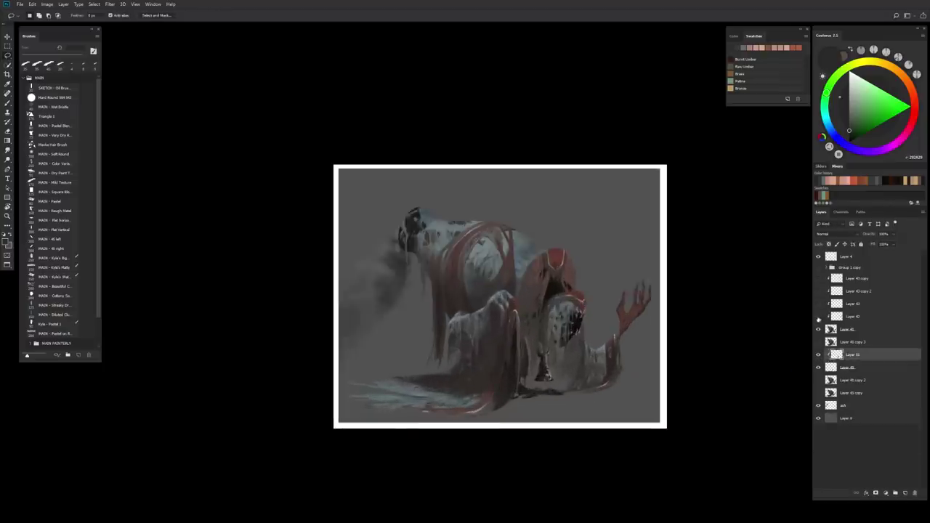
pyautogui.press('b')
# Set the pink glow layer to Hard Light blending and merge it down.
pyautogui.keyDown('alt'); pyautogui.click(818, 353); pyautogui.keyUp('alt')
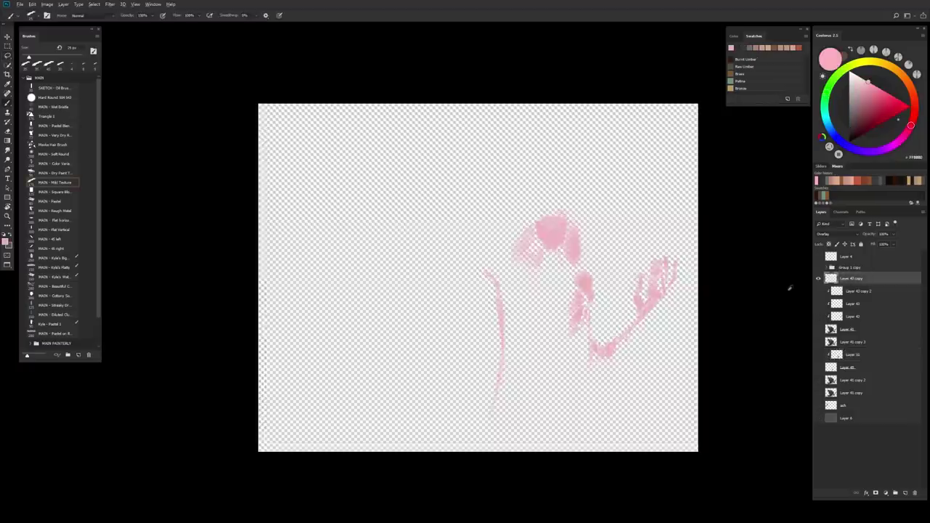
pyautogui.keyDown('alt'); pyautogui.click(818, 354); pyautogui.keyUp('alt')
pyautogui.hotkey('ctrl', 'j')
pyautogui.click(829, 234)
pyautogui.click(835, 338)
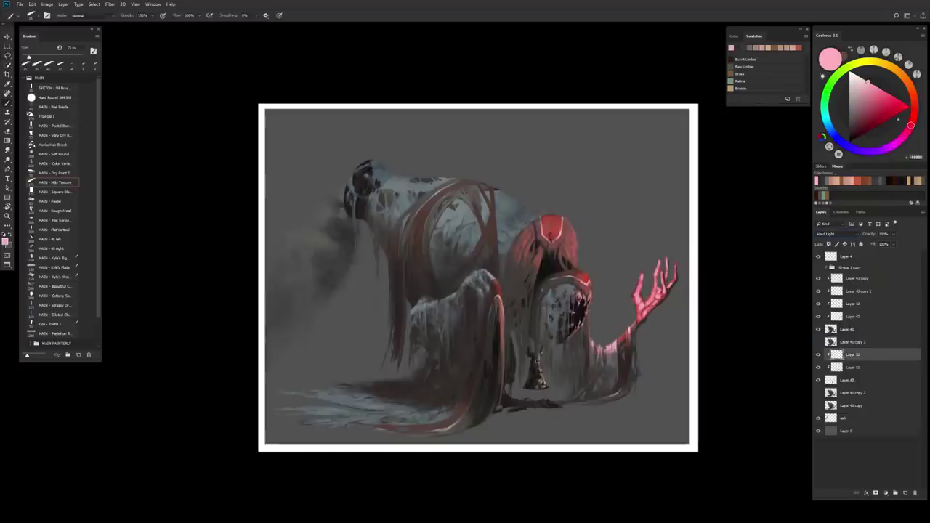
pyautogui.press(']')
pyautogui.press(']')
pyautogui.scroll(-3, 558, 368)
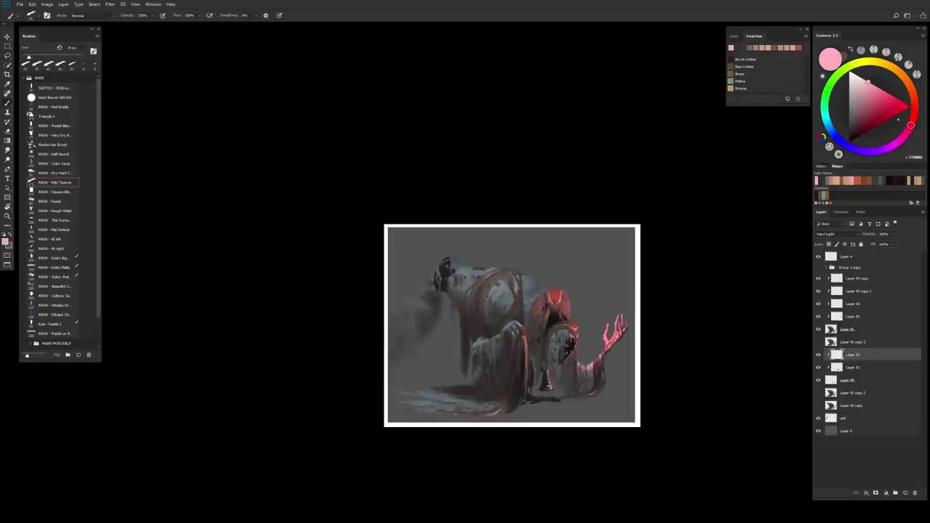
pyautogui.press('e')
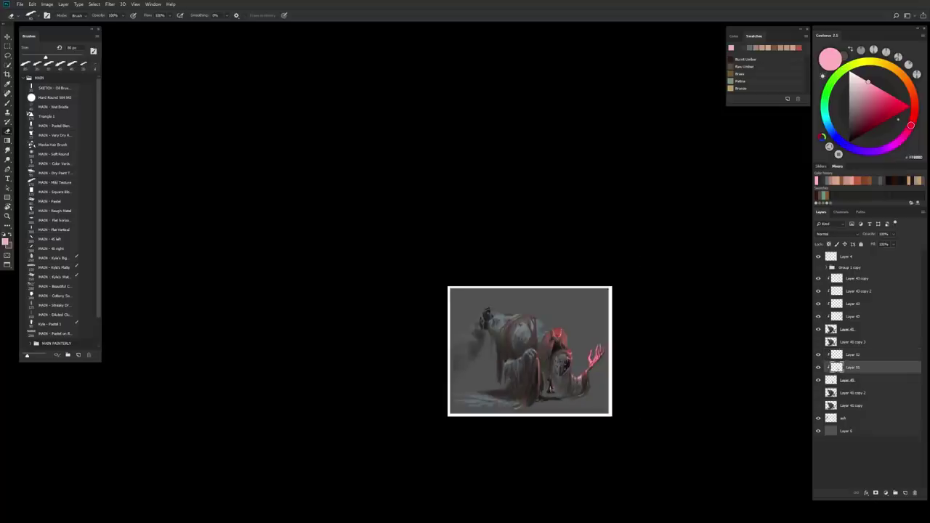
pyautogui.scroll(1, 626, 374)
pyautogui.hotkey('ctrl', 'e')
# Darken the merged layer by lowering Lightness in Hue/Saturation.
pyautogui.scroll(1, 597, 413)
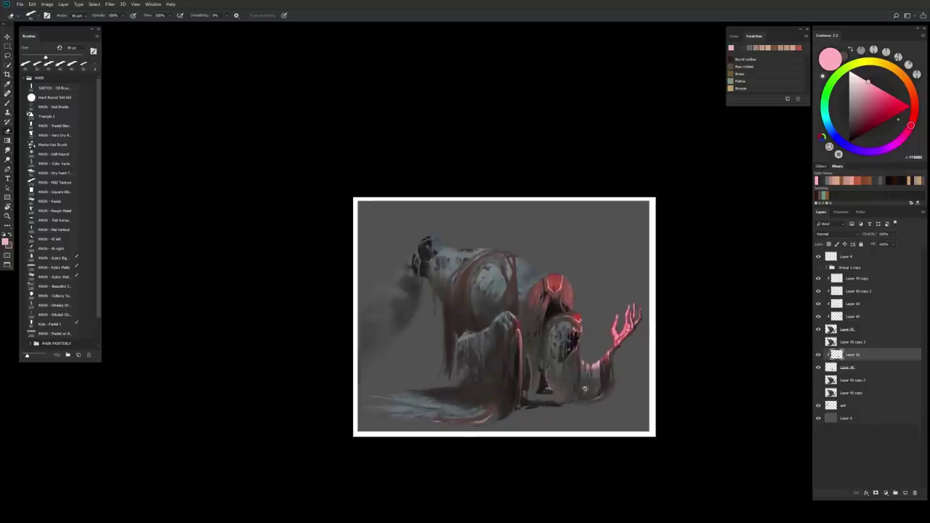
pyautogui.scroll(1, 584, 388)
pyautogui.press('[')
pyautogui.press('[')
pyautogui.press('[')
pyautogui.press('[')
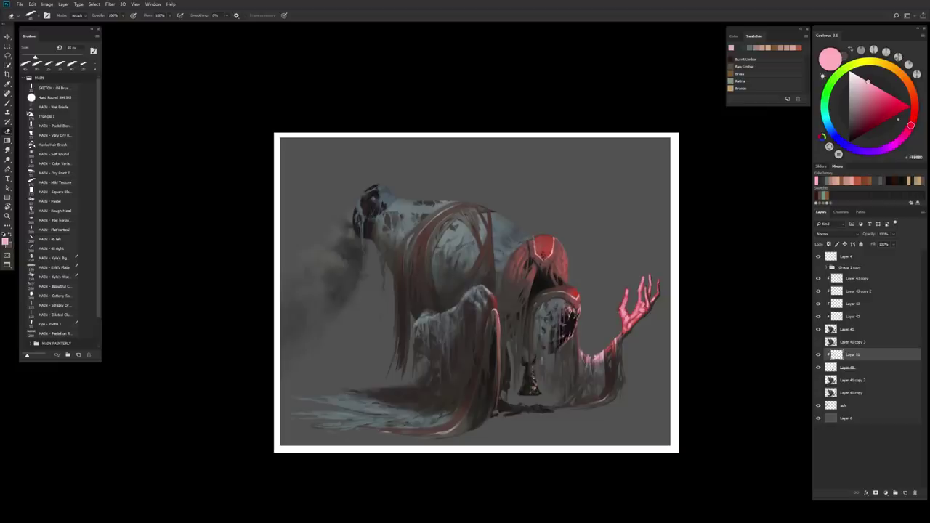
pyautogui.scroll(-1, 539, 401)
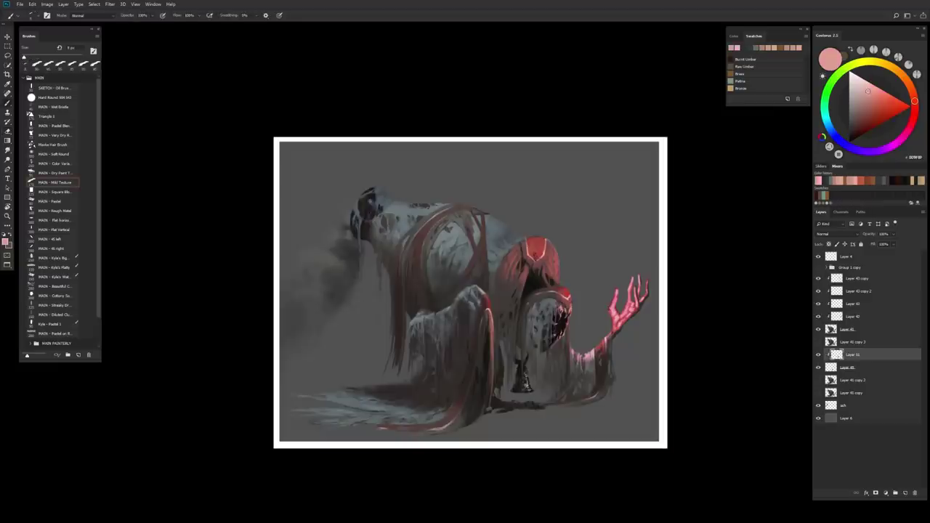
pyautogui.scroll(-4, 568, 374)
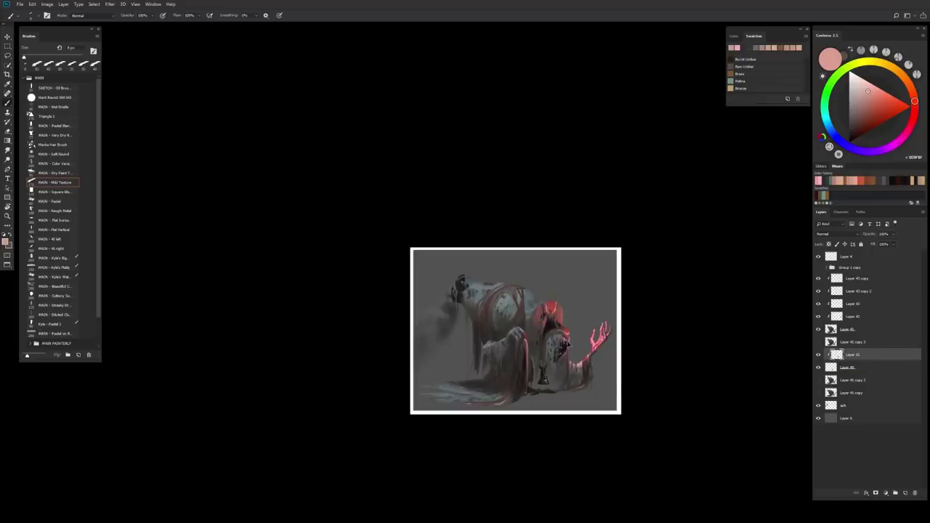
pyautogui.hotkey('ctrl', 'u')
pyautogui.moveTo(687, 347); pyautogui.dragTo(678, 349)
pyautogui.click(770, 273)
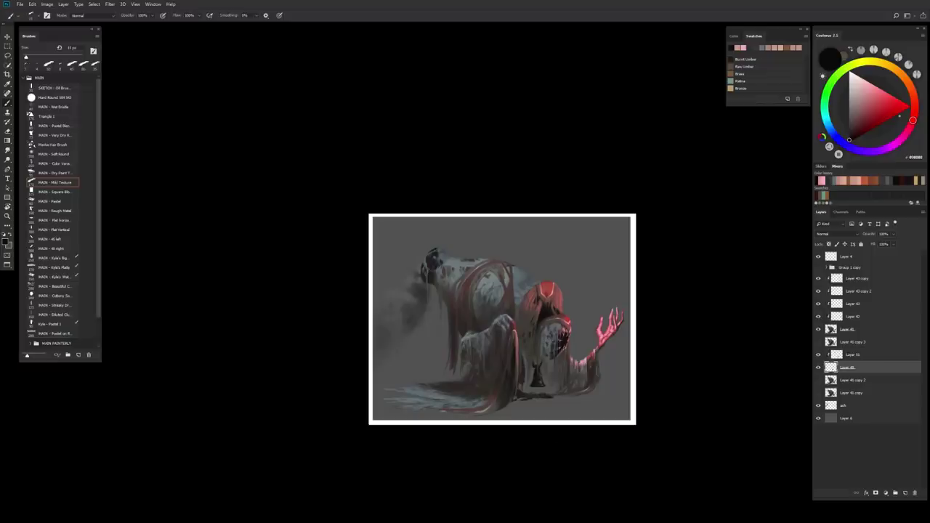
# Try other brush presets, then return to the Mild Texture brush.
pyautogui.press('.')
pyautogui.press('.')
pyautogui.press(',')
pyautogui.press('.')
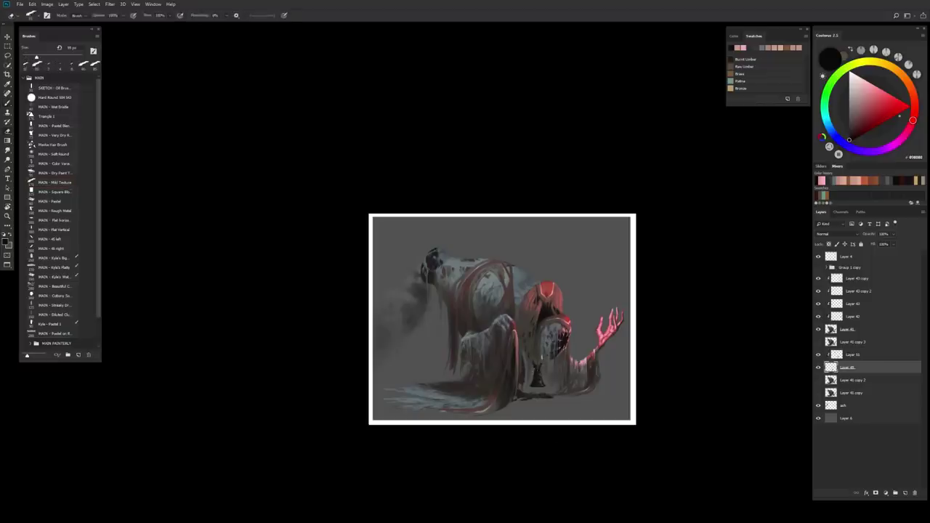
pyautogui.press(',')
pyautogui.scroll(-1, 581, 348)
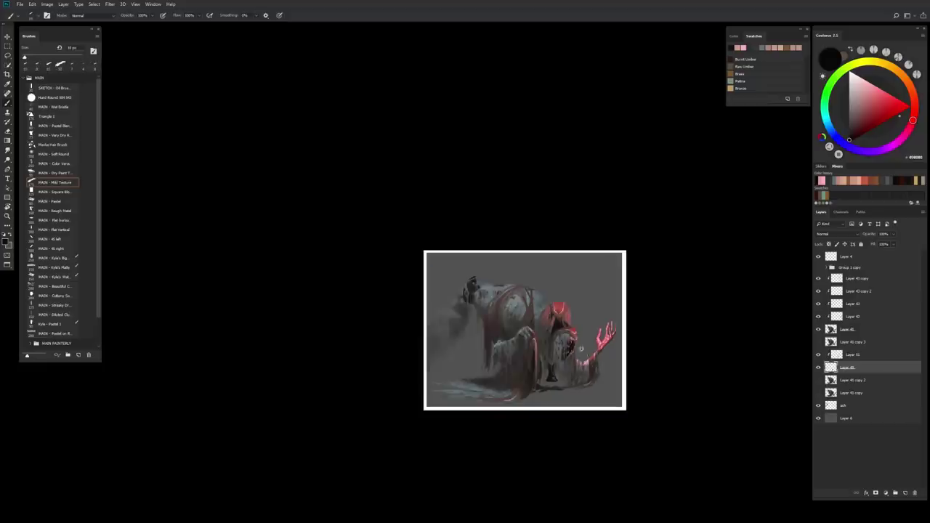
pyautogui.scroll(1, 582, 351)
# On a new layer, paint long brown-orange hair strands down the back and set the layer to Lighten.
pyautogui.hotkey('ctrl', 'shift', 'alt', 'n')
pyautogui.hotkey('alt', ']')
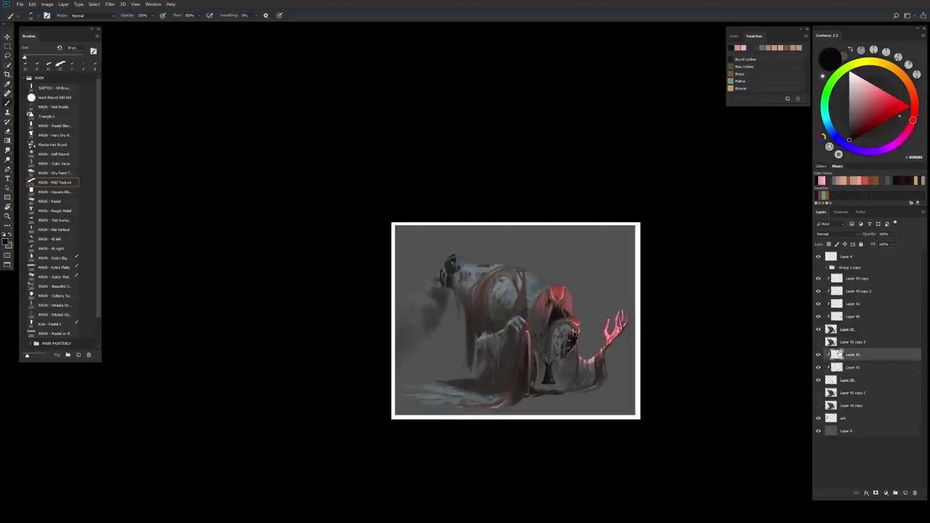
pyautogui.keyDown('alt'); pyautogui.click(551, 347); pyautogui.keyUp('alt')
pyautogui.moveTo(512, 270); pyautogui.dragTo(483, 403)
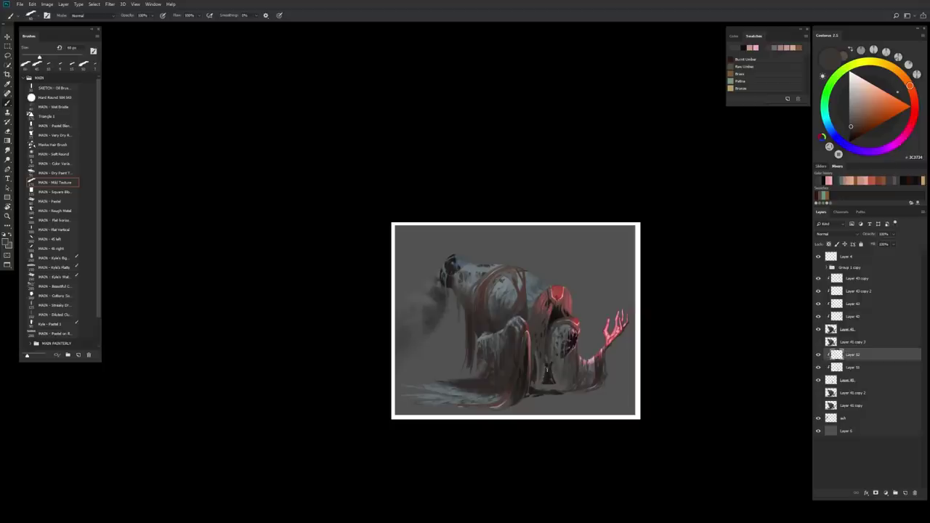
pyautogui.click(835, 234)
pyautogui.click(836, 283)
# Erase a small patch of the Lighten layer and lower its opacity to about 55%.
pyautogui.press('e')
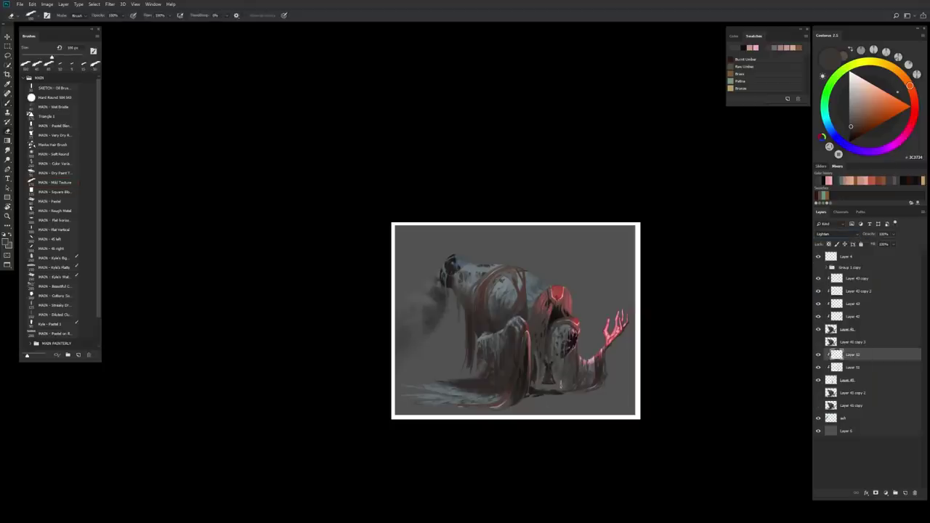
pyautogui.moveTo(547, 375); pyautogui.dragTo(545, 385)
pyautogui.moveTo(896, 234); pyautogui.dragTo(879, 245)
pyautogui.scroll(1, 614, 359)
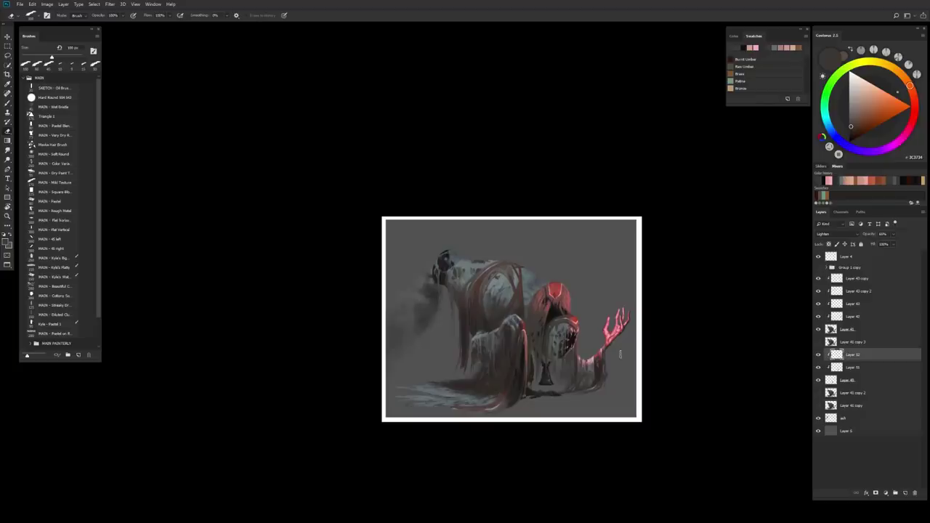
# Flip the canvas to check the composition, set the brush to 30 px, and merge the two layers into Layer 32.
pyautogui.hotkey('ctrl', '-')
pyautogui.press('h')
pyautogui.hotkey('ctrl', '=')
pyautogui.hotkey('ctrl', '=')
pyautogui.press('[')
pyautogui.press('[')
pyautogui.press('[')
pyautogui.press('[')
pyautogui.press('[')
pyautogui.press('[')
pyautogui.press('[')
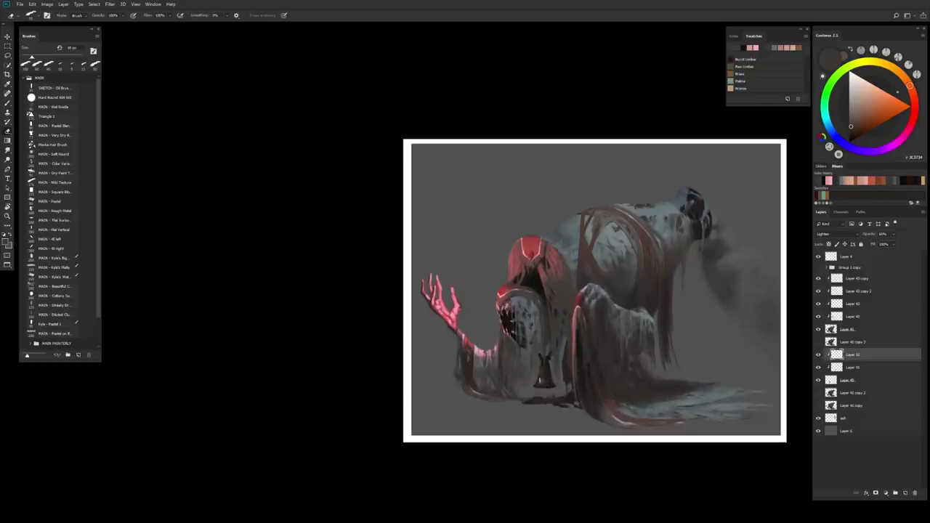
pyautogui.scroll(-1, 587, 381)
pyautogui.scroll(1, 590, 382)
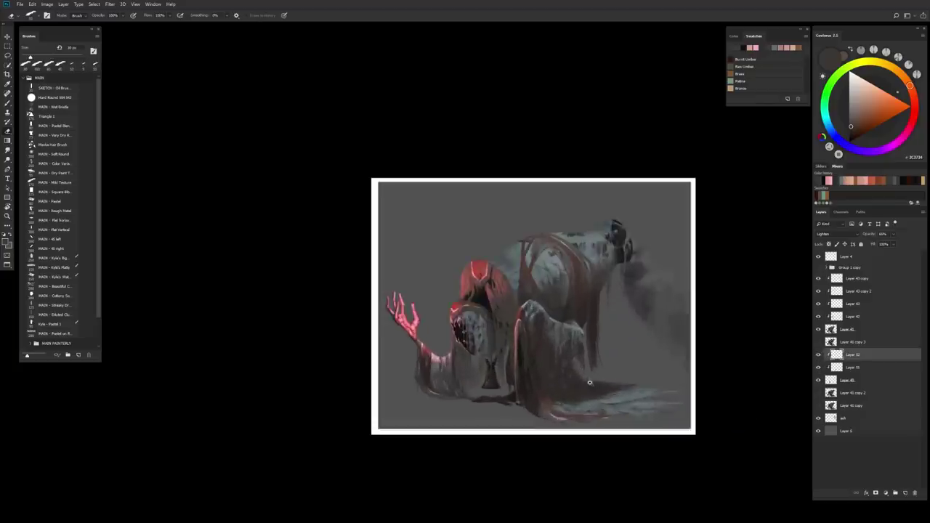
pyautogui.scroll(-2, 486, 381)
pyautogui.hotkey('ctrl', 'e')
pyautogui.hotkey('ctrl', 'e')
pyautogui.scroll(1, 517, 403)
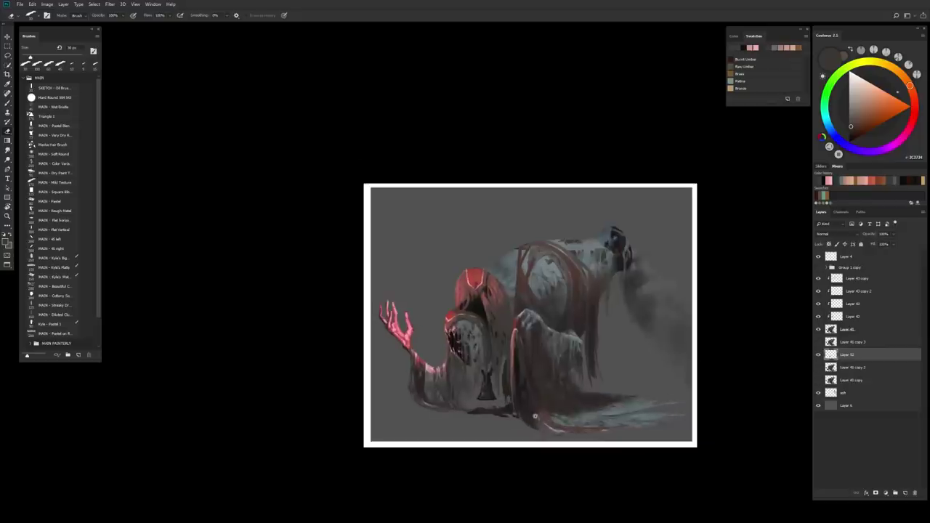
pyautogui.scroll(1, 529, 421)
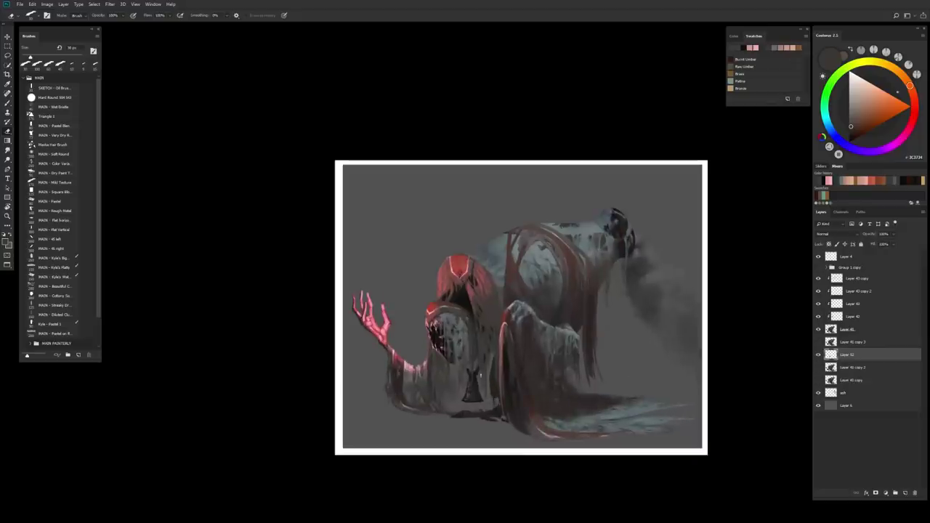
# Return to the Brush with a dark red colour and mirror the canvas.
pyautogui.press('b')
pyautogui.keyDown('alt'); pyautogui.click(475, 372); pyautogui.keyUp('alt')
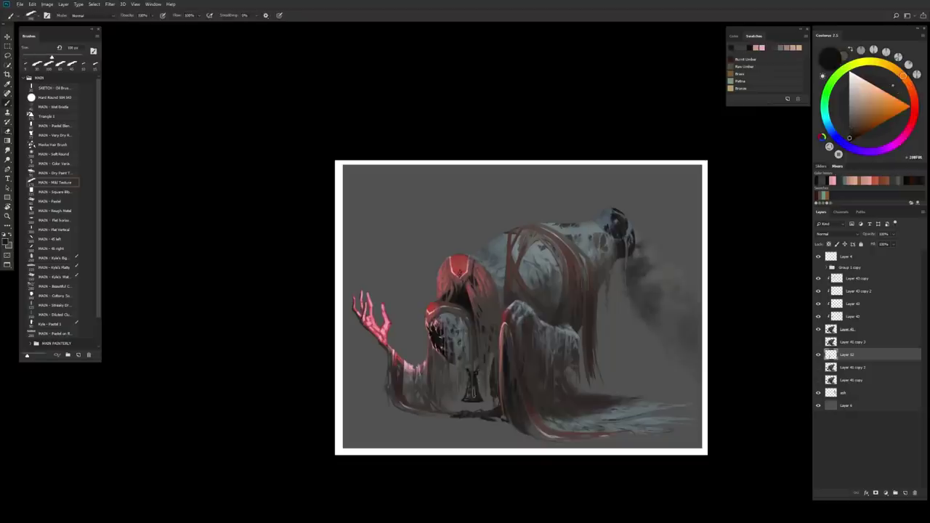
pyautogui.keyDown('alt'); pyautogui.click(473, 374); pyautogui.keyUp('alt')
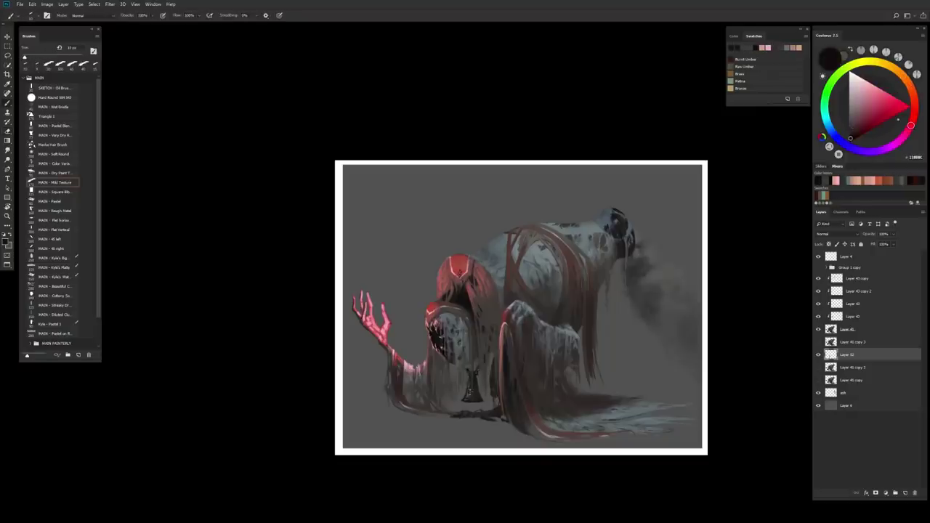
pyautogui.scroll(-2, 501, 407)
pyautogui.press('h')
pyautogui.scroll(2, 501, 406)
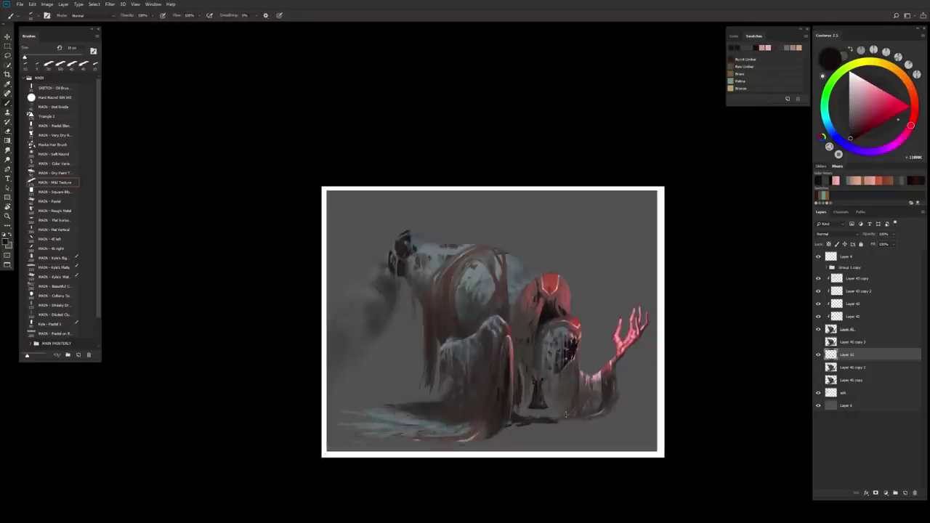
# Nudge the small dark figure down and to the left with the Move tool, mirroring the view back to normal.
pyautogui.press('v')
pyautogui.press('Left')
pyautogui.press('Down')
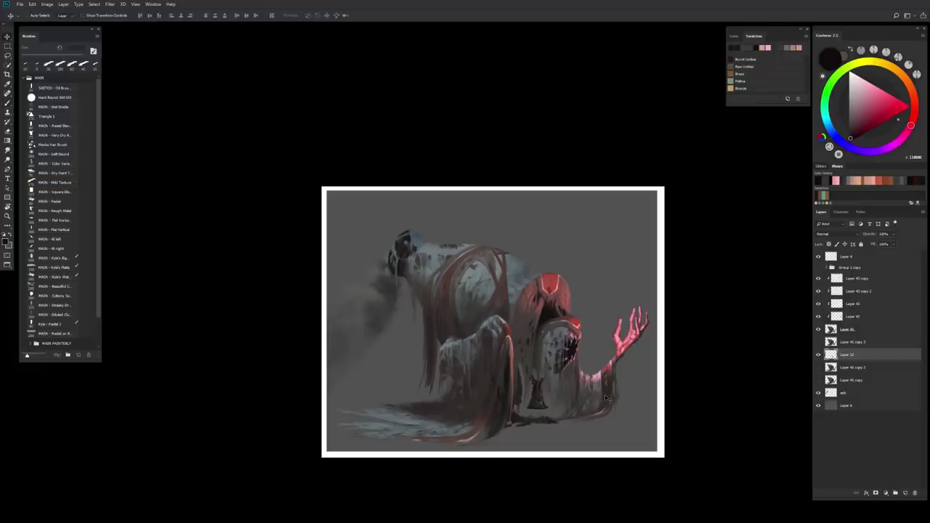
pyautogui.scroll(-3, 625, 385)
pyautogui.press('h')
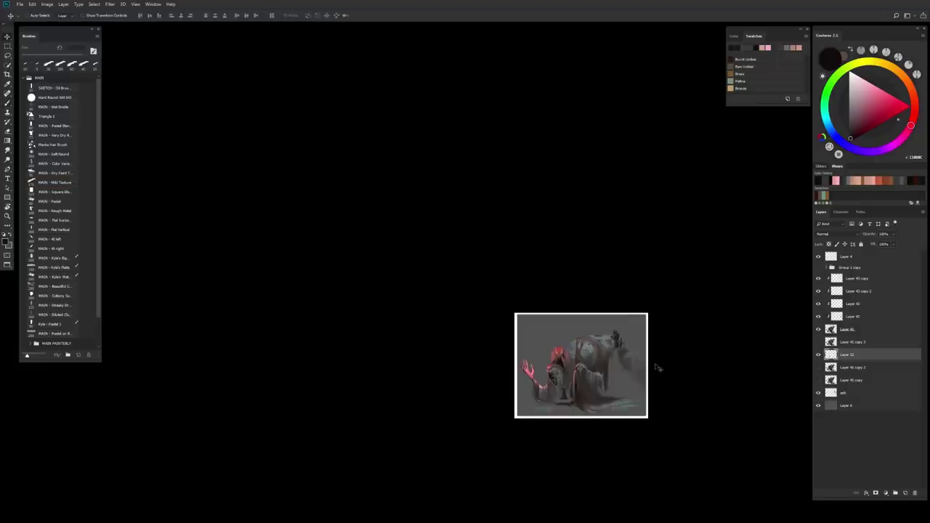
pyautogui.scroll(3, 564, 392)
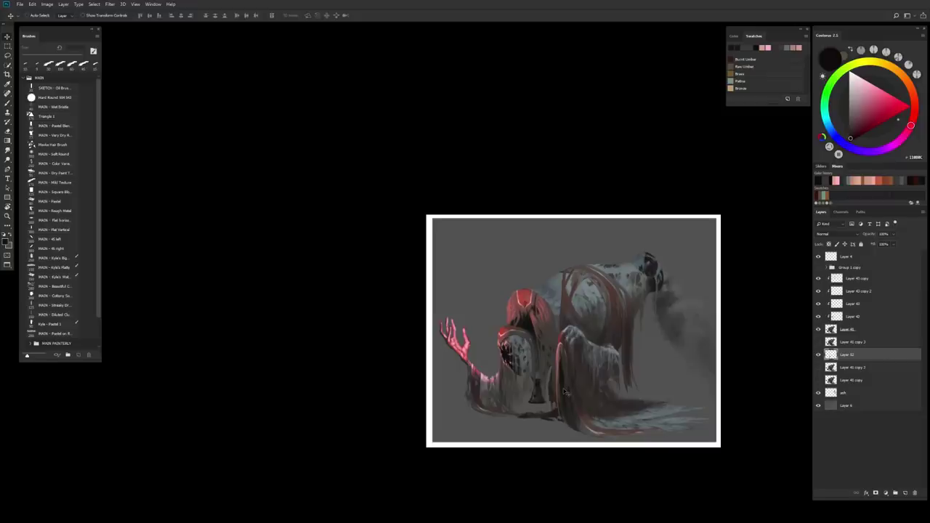
pyautogui.press('Left')
pyautogui.press('Down')
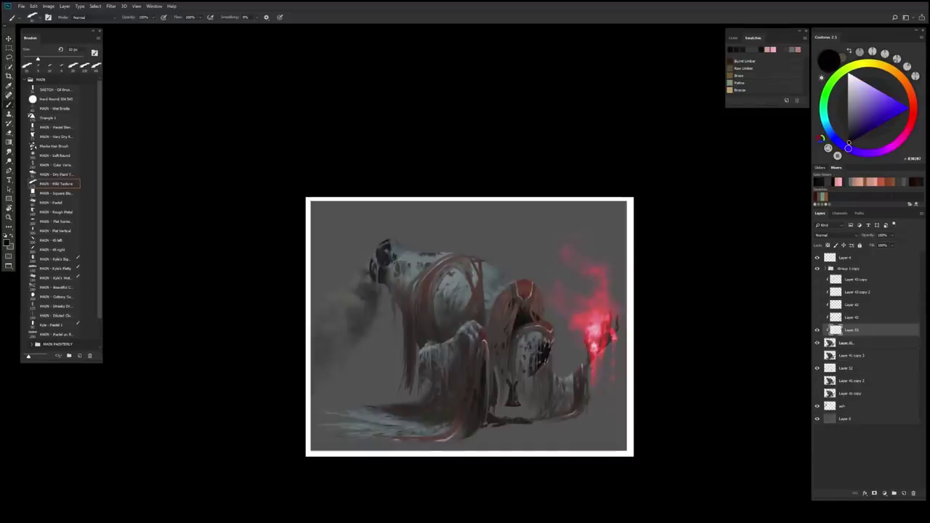
# Paint dark marks onto the creature's back, enlarging the brush from 7 px to 15 px.
pyautogui.moveTo(439, 279)
pyautogui.mouseDown()
pyautogui.moveTo(457, 315)
pyautogui.moveTo(441, 302)
pyautogui.mouseUp()
pyautogui.scroll(1, 390, 258)
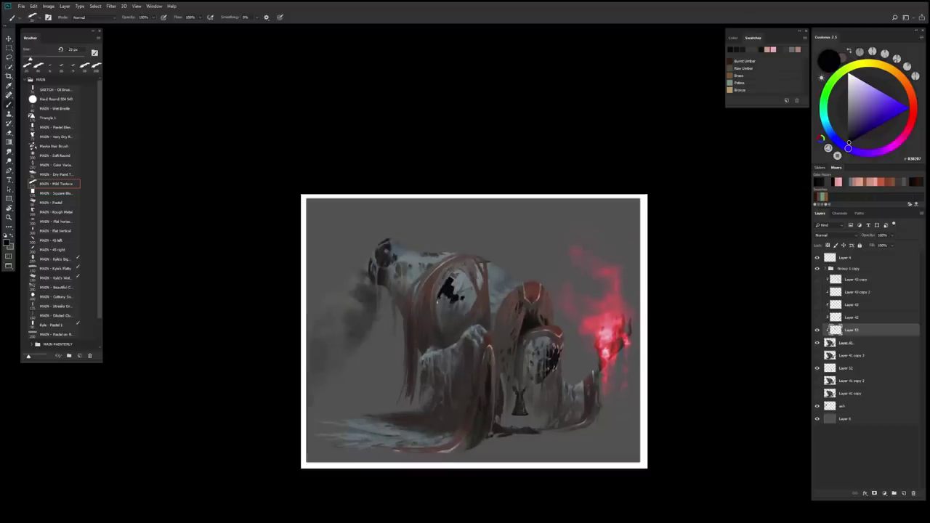
pyautogui.press('[')
pyautogui.press('e')
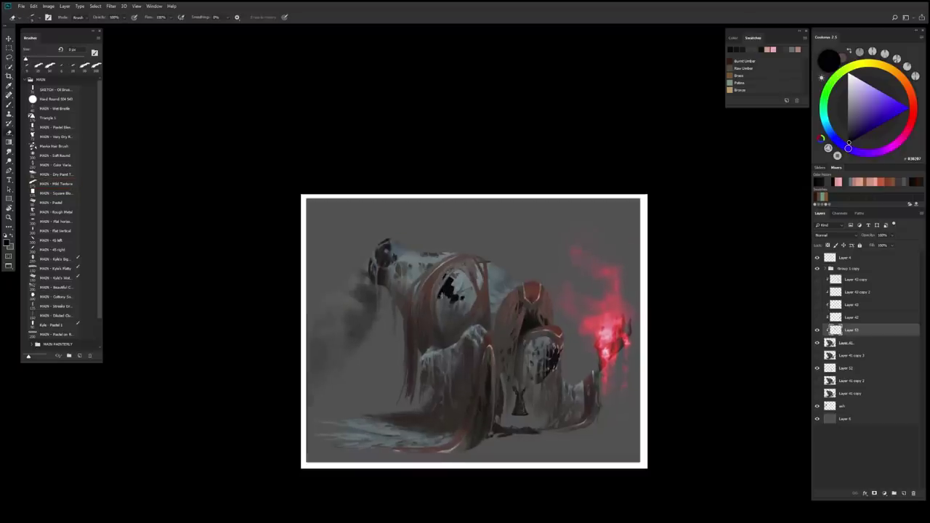
pyautogui.press('b')
pyautogui.scroll(-1, 439, 297)
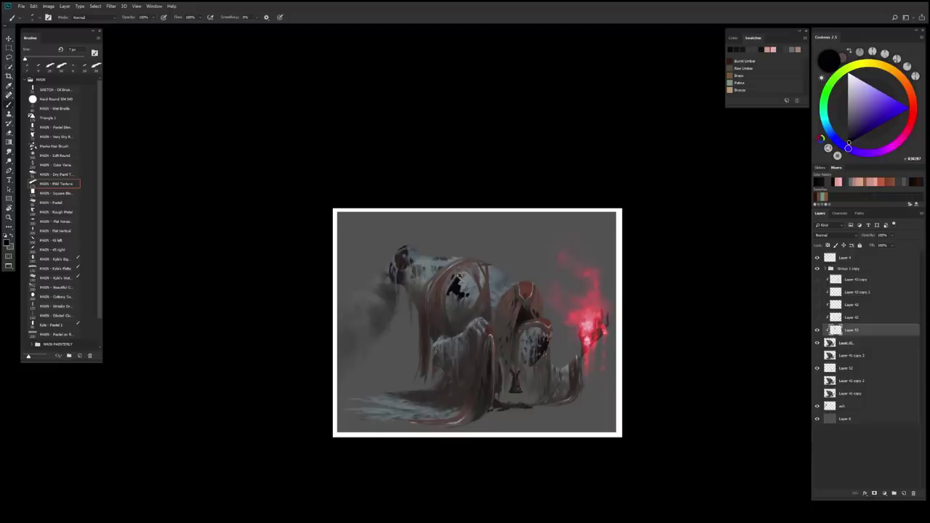
pyautogui.press(']')
pyautogui.press(']')
pyautogui.press('e')
pyautogui.press('b')
# Switch to the Eraser, then try other brush presets before reverting to the previous one.
pyautogui.press('e')
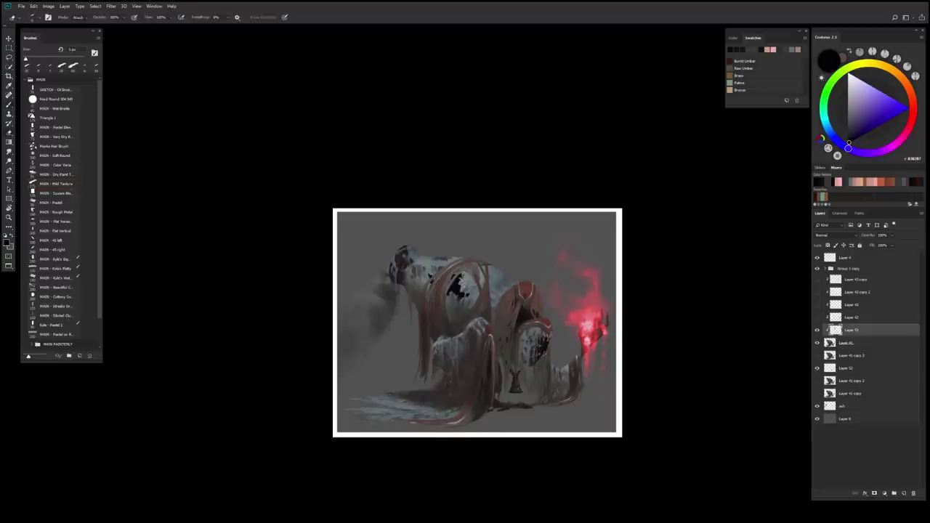
pyautogui.scroll(1, 429, 279)
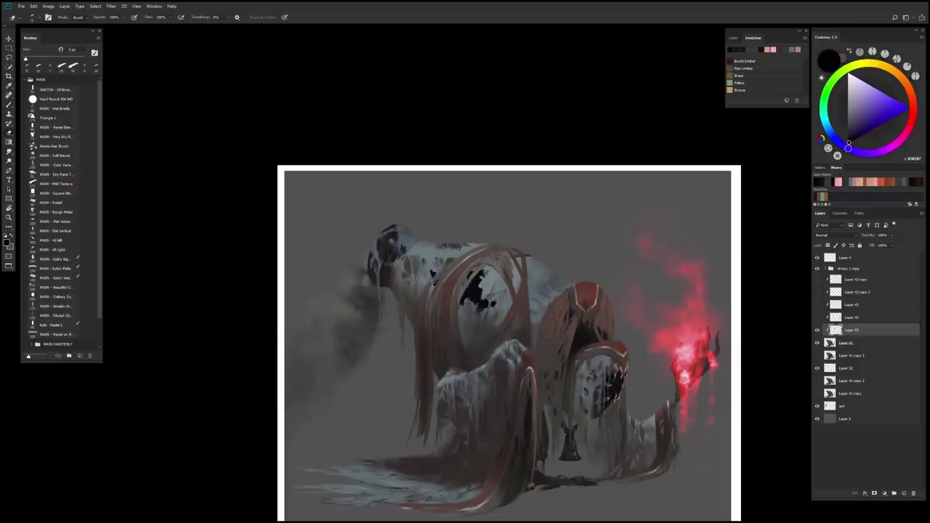
pyautogui.scroll(-1, 535, 338)
pyautogui.scroll(2, 507, 356)
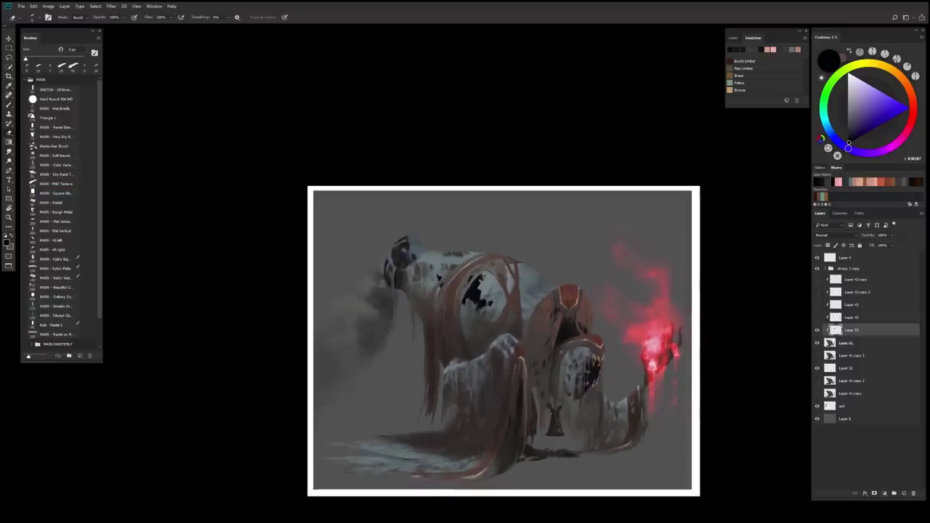
pyautogui.press('.')
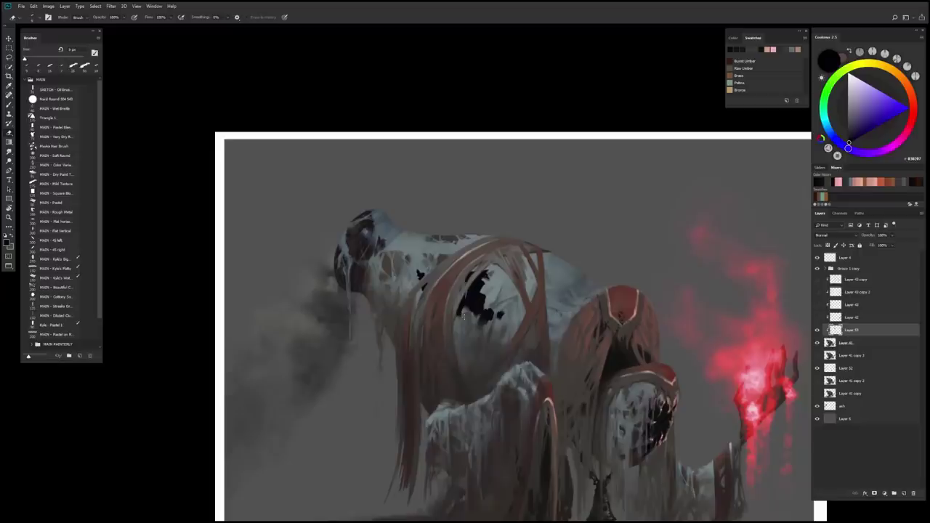
pyautogui.press('.')
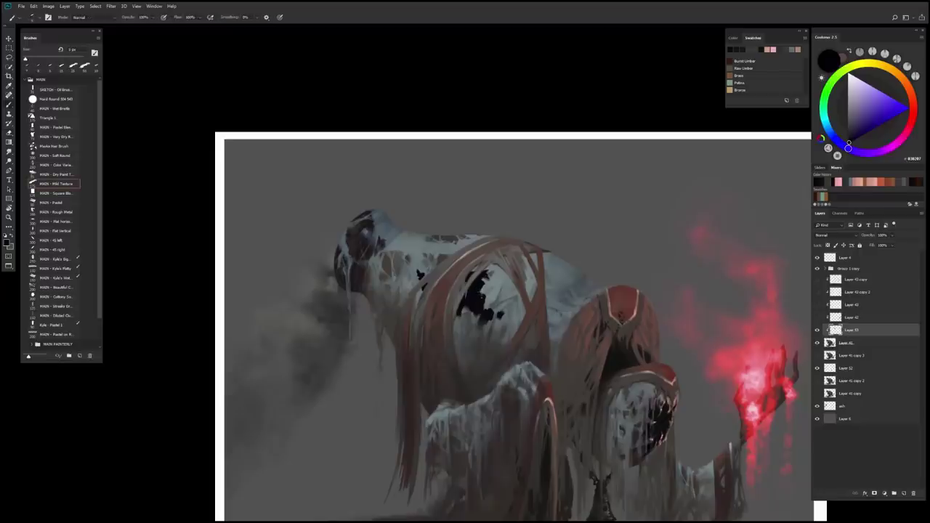
pyautogui.press(',')
# Pick a textured brush at about 20 px, sampling the cloth's blue-grey and a dark grey.
pyautogui.press('.')
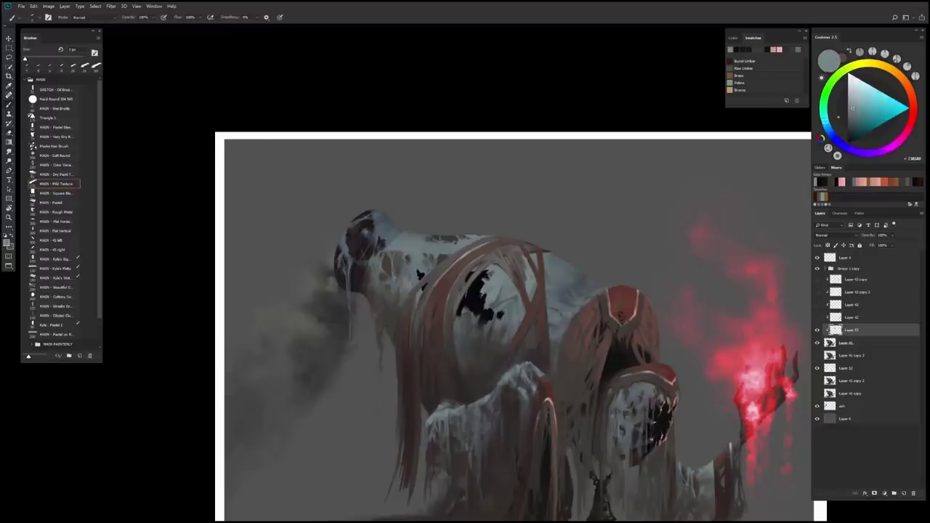
pyautogui.press('x')
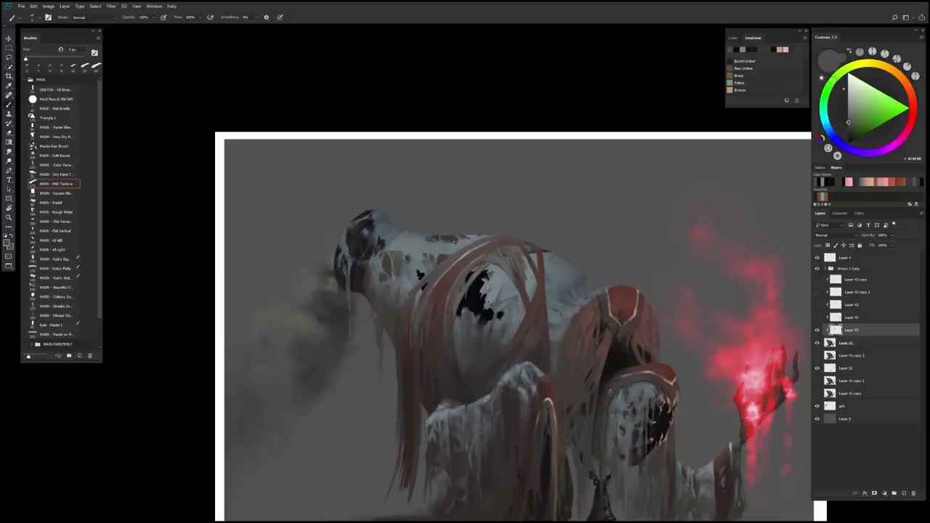
pyautogui.keyDown('alt'); pyautogui.click(473, 326); pyautogui.keyUp('alt')
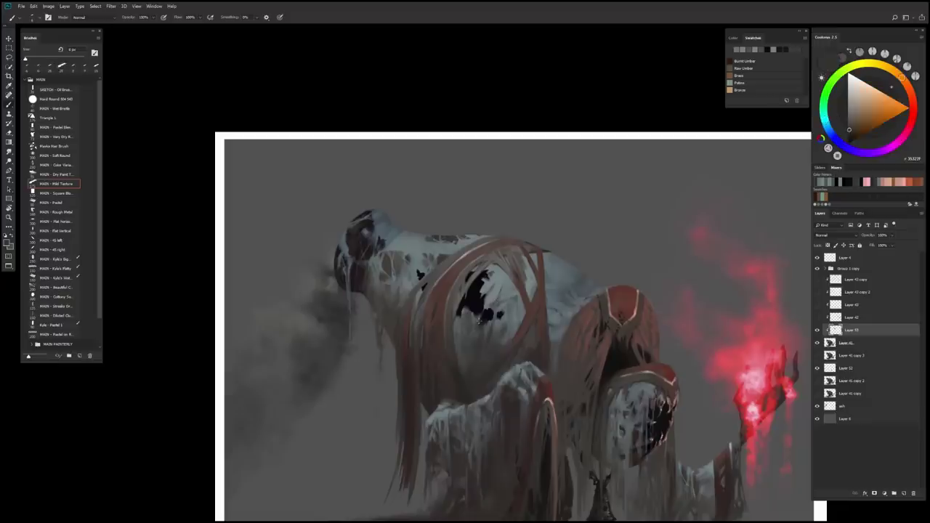
pyautogui.keyDown('alt'); pyautogui.click(497, 301); pyautogui.keyUp('alt')
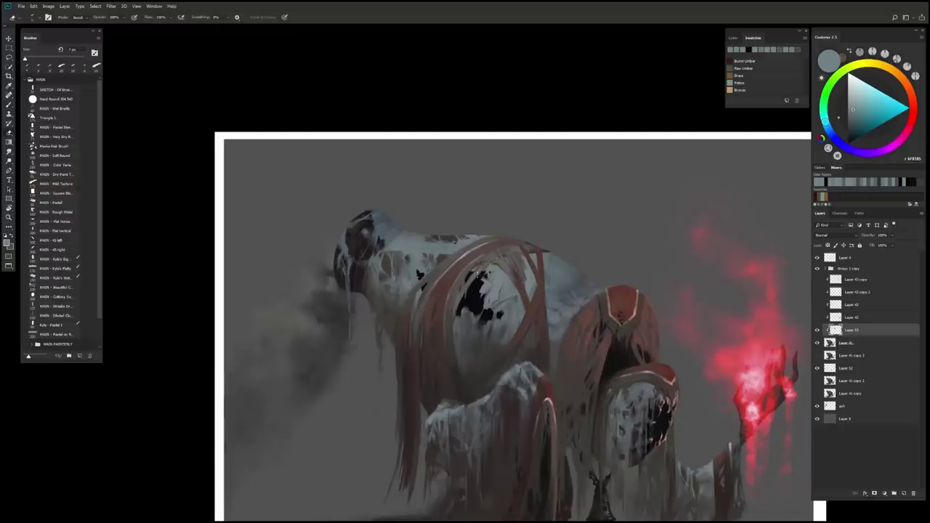
pyautogui.click(851, 131)
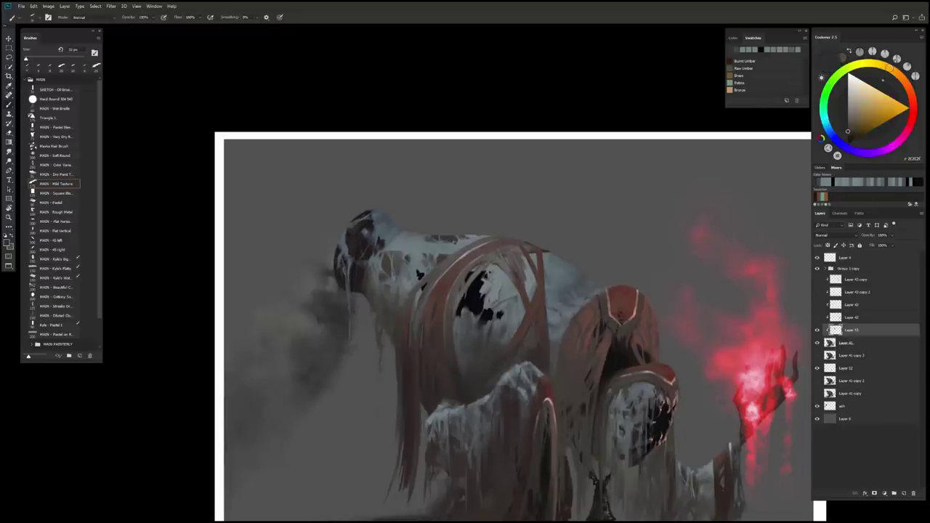
pyautogui.press(']')
pyautogui.press(']')
# Paint blue-grey cloth over the back's dark patches, sampling and fine-tuning greys, blues and near-black.
pyautogui.keyDown('alt'); pyautogui.click(462, 331); pyautogui.keyUp('alt')
pyautogui.keyDown('alt'); pyautogui.click(462, 321); pyautogui.keyUp('alt')
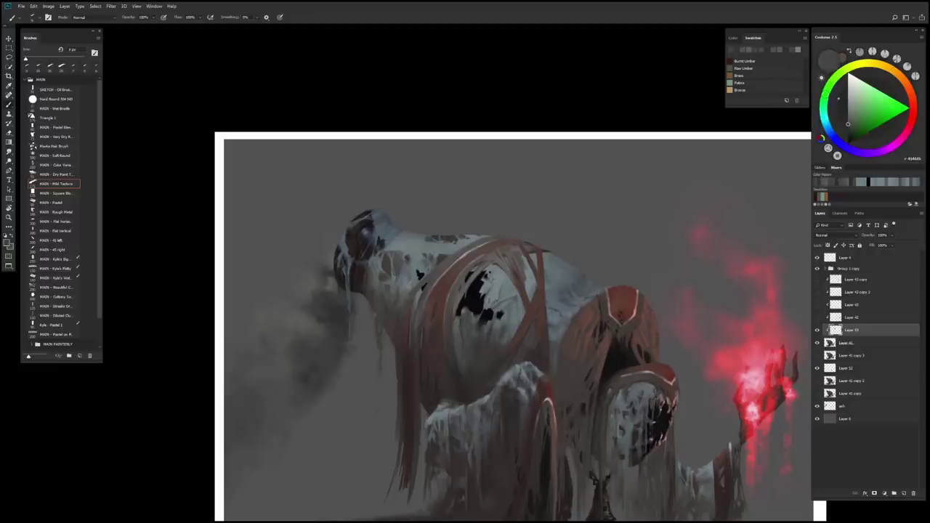
pyautogui.keyDown('alt'); pyautogui.click(462, 321); pyautogui.keyUp('alt')
pyautogui.keyDown('alt'); pyautogui.click(462, 321); pyautogui.keyUp('alt')
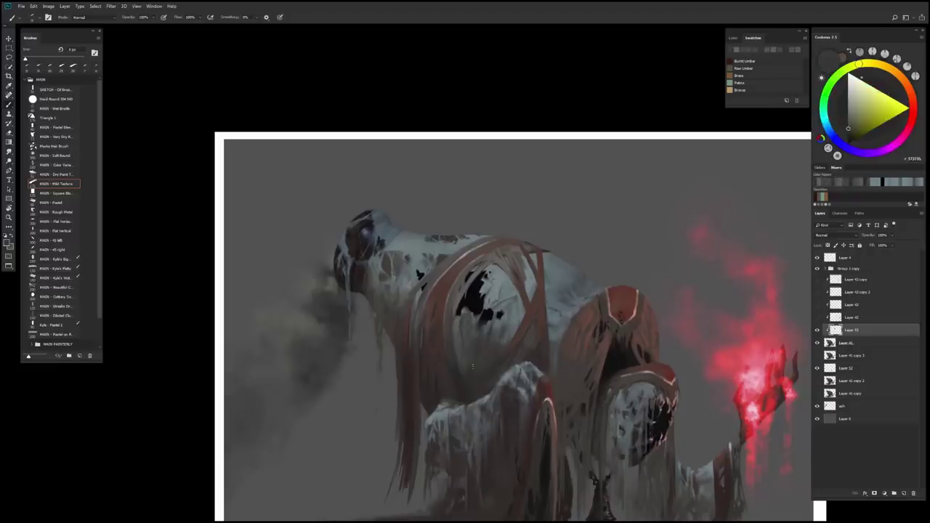
pyautogui.keyDown('alt'); pyautogui.click(492, 355); pyautogui.keyUp('alt')
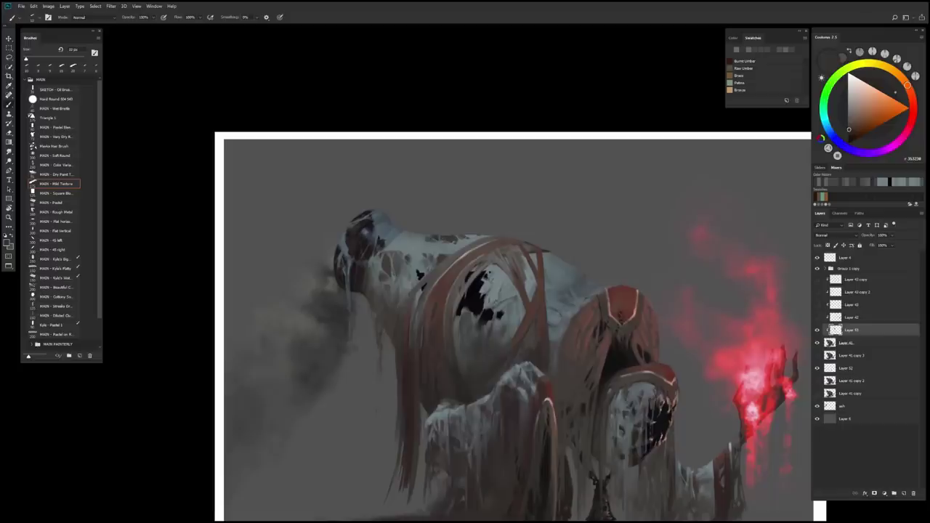
pyautogui.keyDown('alt'); pyautogui.click(462, 321); pyautogui.keyUp('alt')
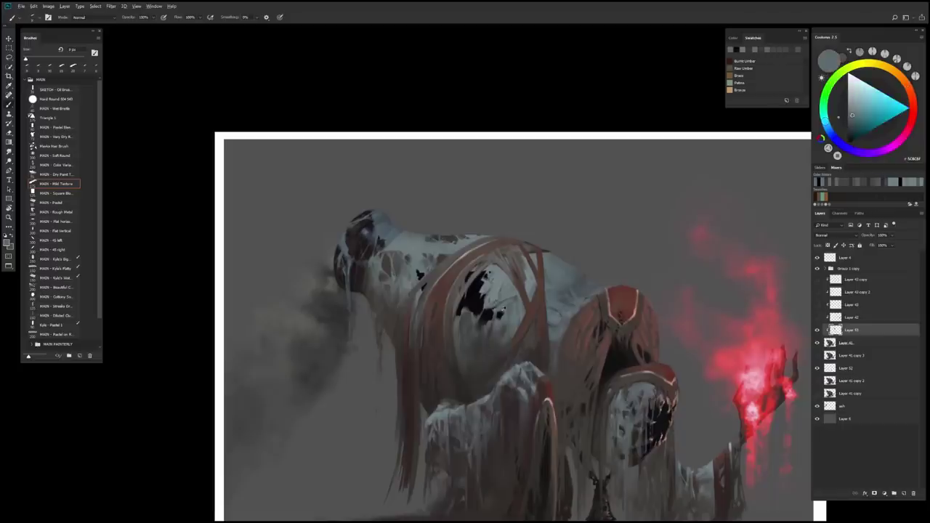
pyautogui.click(848, 147)
pyautogui.keyDown('alt'); pyautogui.click(599, 366); pyautogui.keyUp('alt')
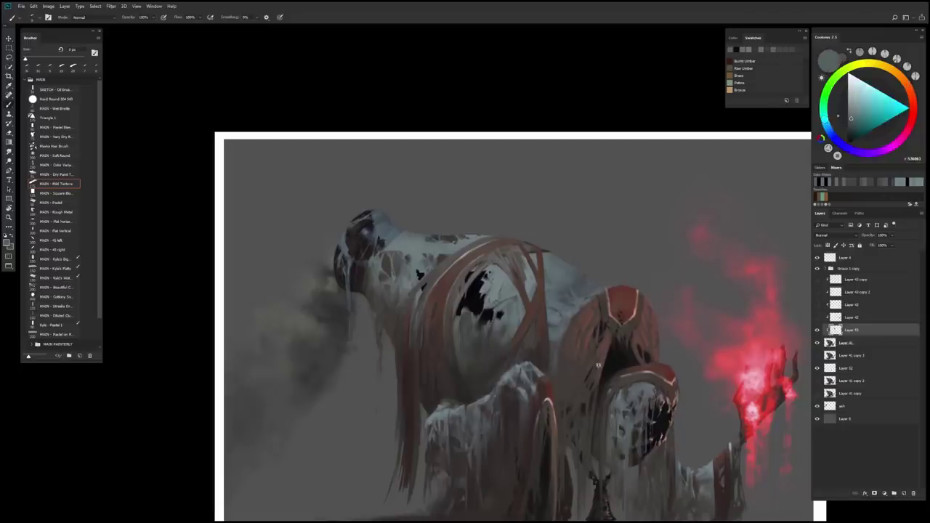
# Add two dark strokes on the lower body with a 25 px brush, then sample a dull red.
pyautogui.scroll(-2, 509, 327)
pyautogui.scroll(2, 516, 335)
pyautogui.press('x')
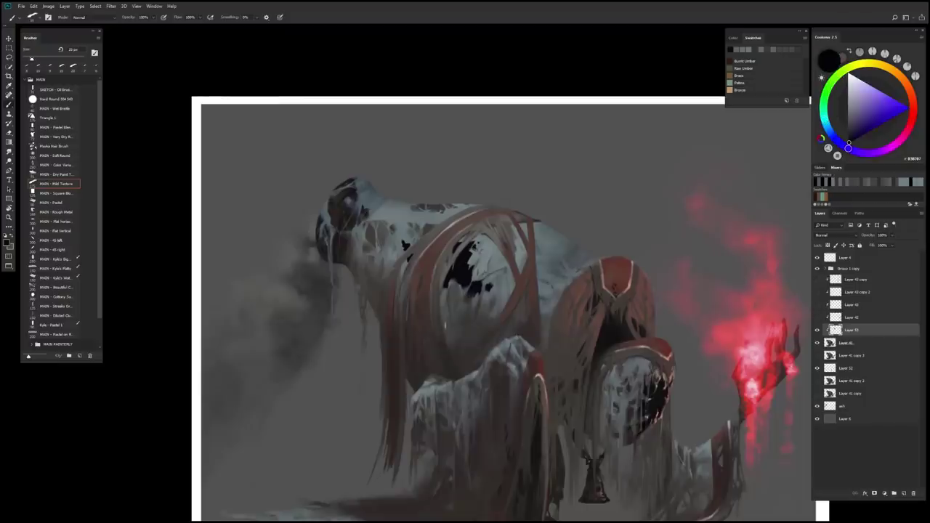
pyautogui.moveTo(449, 317); pyautogui.dragTo(452, 356)
pyautogui.press('x')
pyautogui.press('x')
pyautogui.moveTo(454, 318); pyautogui.dragTo(462, 346)
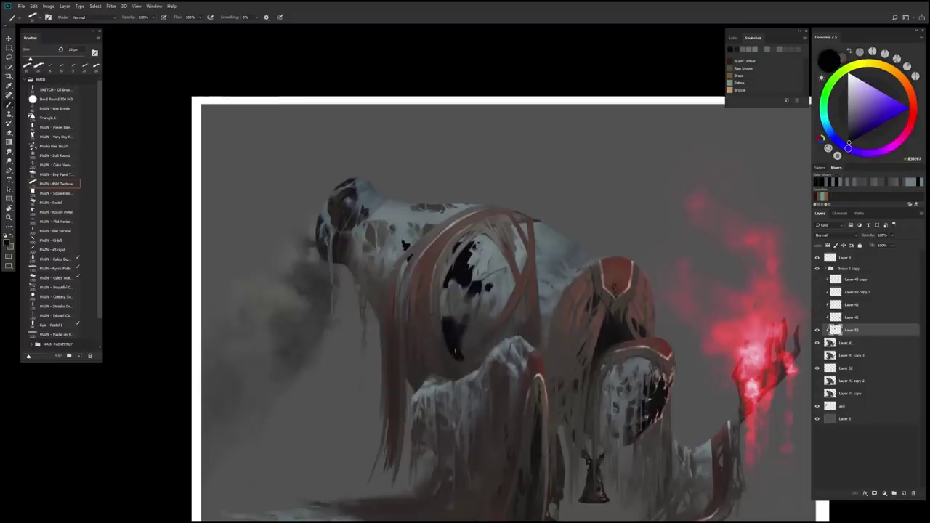
pyautogui.scroll(-2, 471, 356)
pyautogui.scroll(1, 471, 356)
pyautogui.keyDown('alt'); pyautogui.click(472, 356); pyautogui.keyUp('alt')
# Set the brush to 25 px and sample near-black, dark brown and the cloth's dark red.
pyautogui.keyDown('alt'); pyautogui.click(478, 346); pyautogui.keyUp('alt')
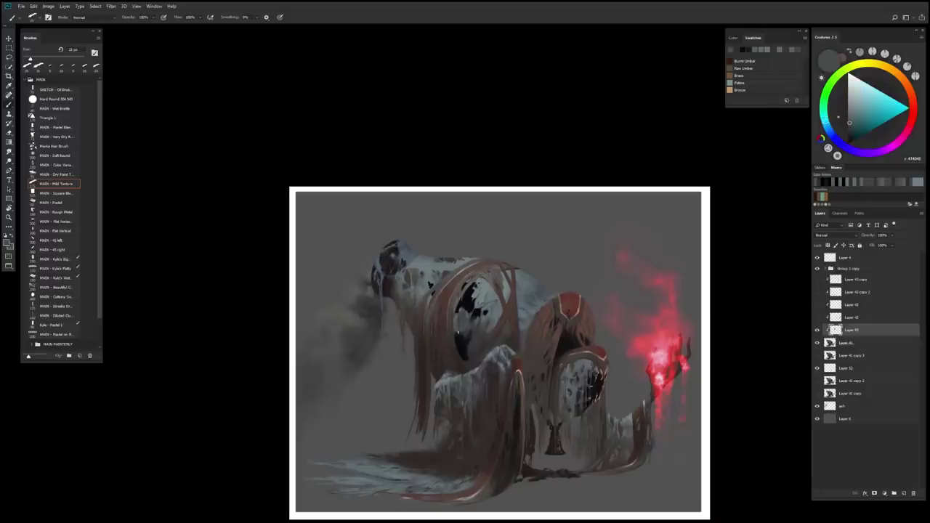
pyautogui.press('[')
pyautogui.press('[')
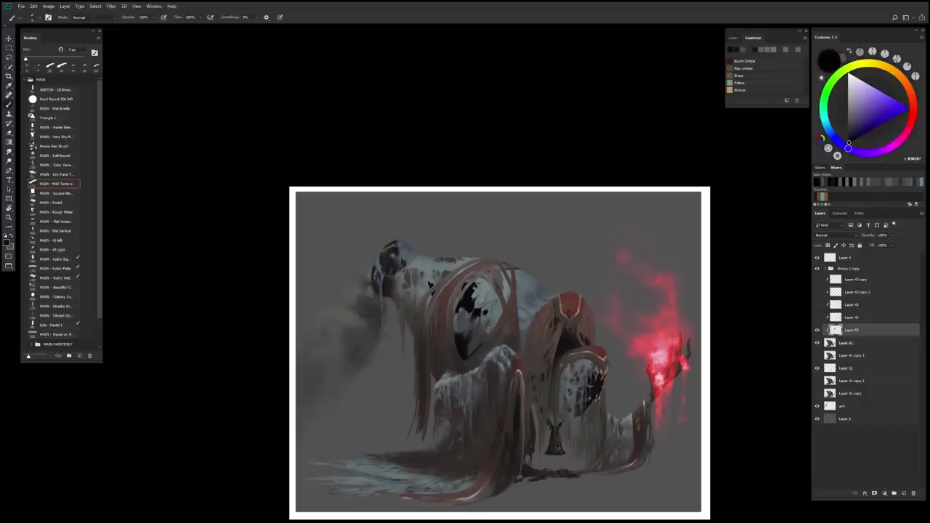
pyautogui.press(']')
pyautogui.press(']')
pyautogui.press(']')
pyautogui.press(']')
pyautogui.press(']')
pyautogui.press(']')
pyautogui.press(']')
pyautogui.press(']')
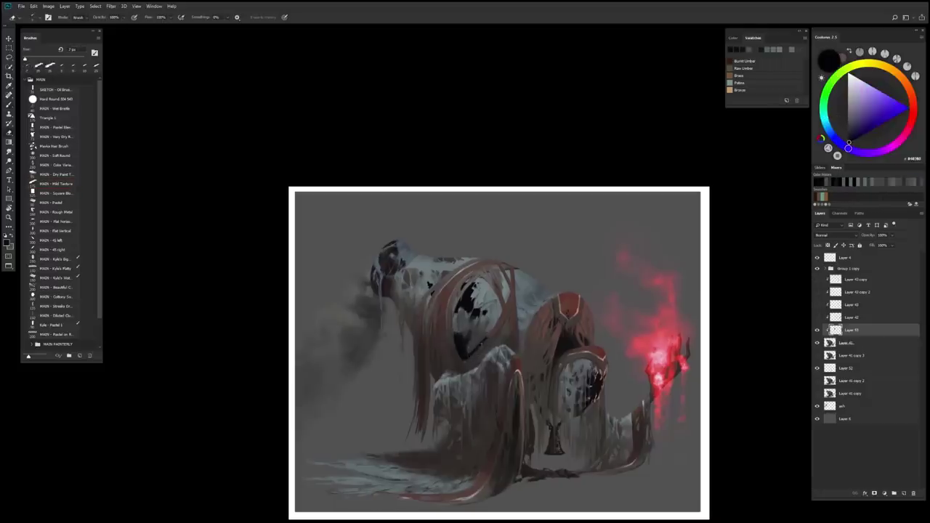
pyautogui.click(486, 336)
pyautogui.press('Return')
pyautogui.keyDown('alt'); pyautogui.click(486, 335); pyautogui.keyUp('alt')
pyautogui.keyDown('alt'); pyautogui.click(485, 336); pyautogui.keyUp('alt')
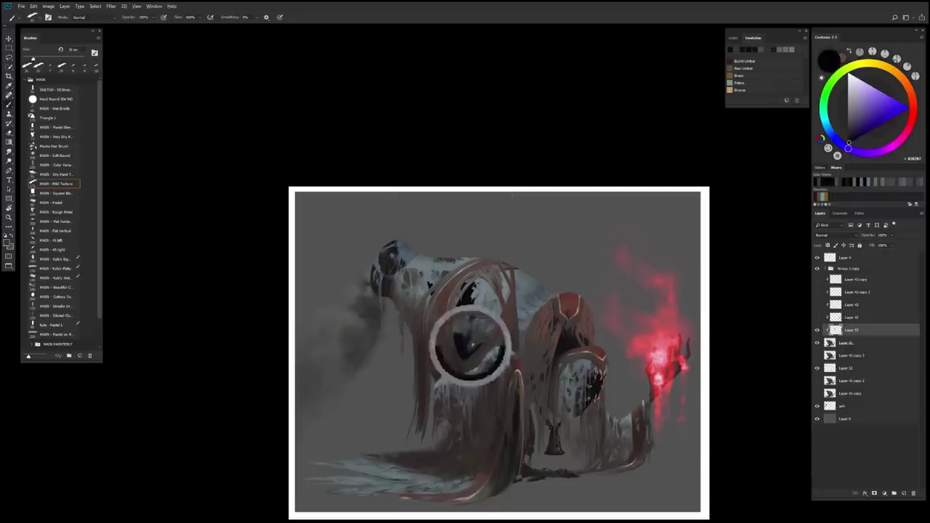
pyautogui.keyDown('alt'); pyautogui.click(480, 338); pyautogui.keyUp('alt')
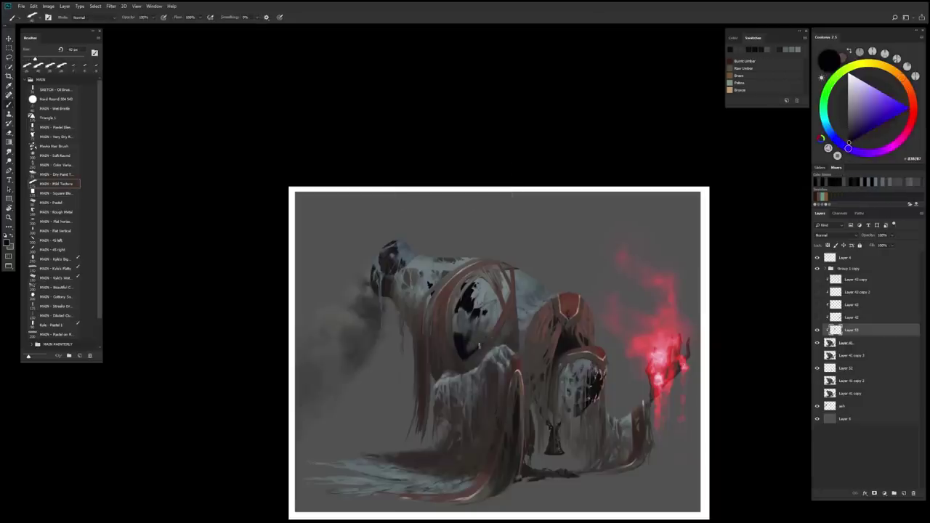
pyautogui.keyDown('alt'); pyautogui.click(479, 338); pyautogui.keyUp('alt')
pyautogui.keyDown('alt'); pyautogui.click(481, 339); pyautogui.keyUp('alt')
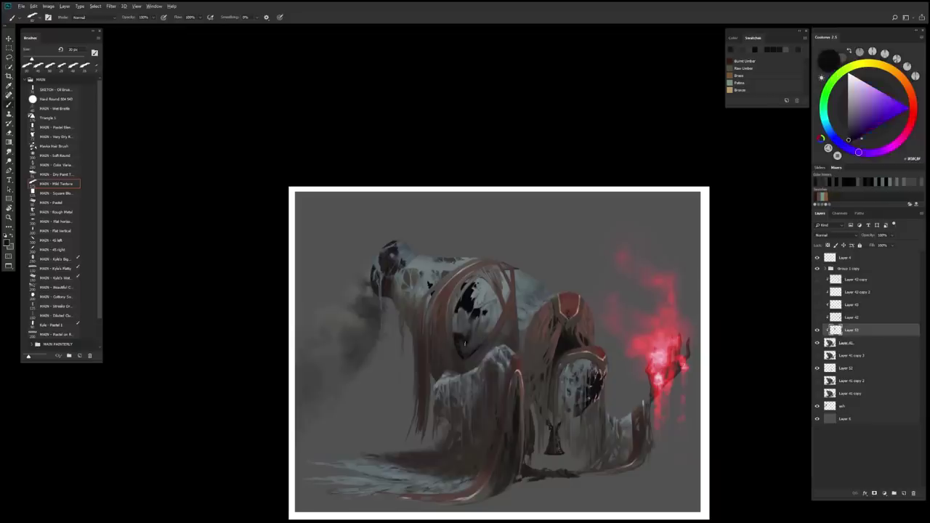
pyautogui.keyDown('alt'); pyautogui.click(484, 340); pyautogui.keyUp('alt')
# Switch to the Eraser and sample light blue-grey and grey tones from the creature.
pyautogui.press('e')
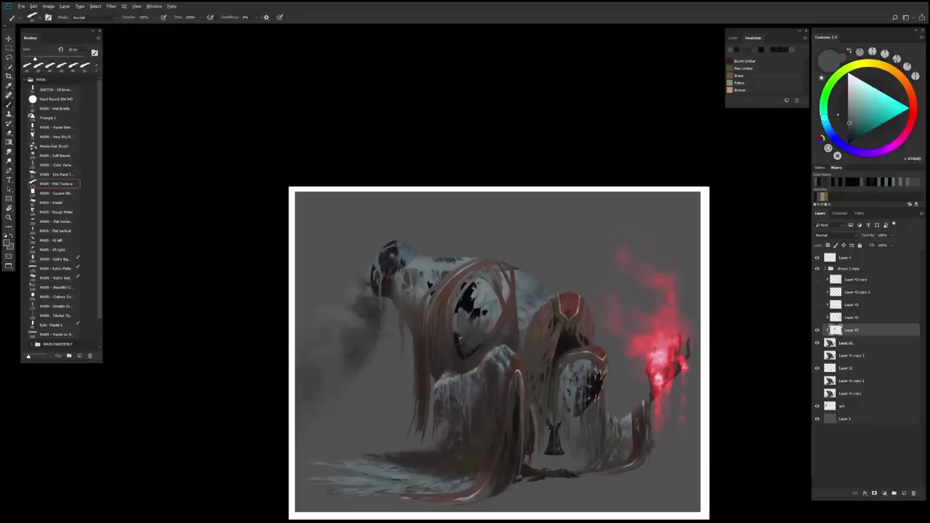
pyautogui.keyDown('alt'); pyautogui.click(471, 330); pyautogui.keyUp('alt')
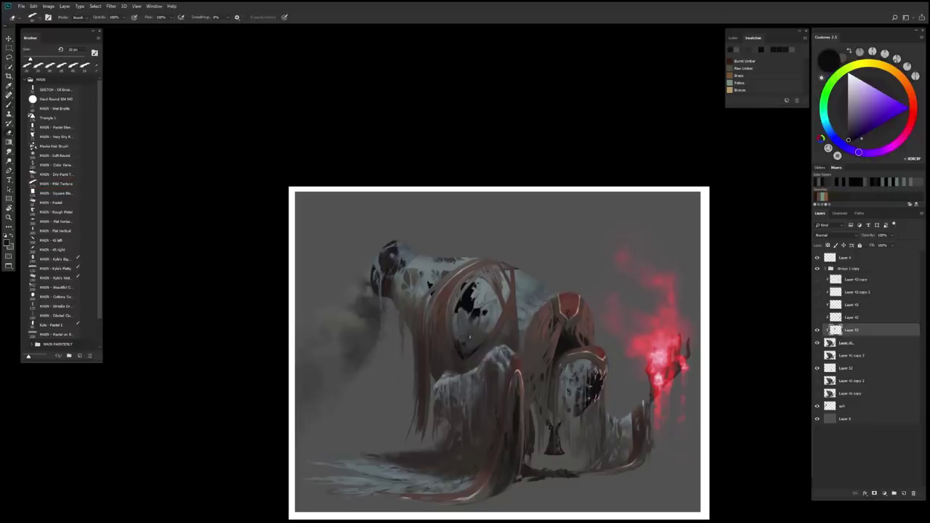
pyautogui.keyDown('alt'); pyautogui.click(469, 336); pyautogui.keyUp('alt')
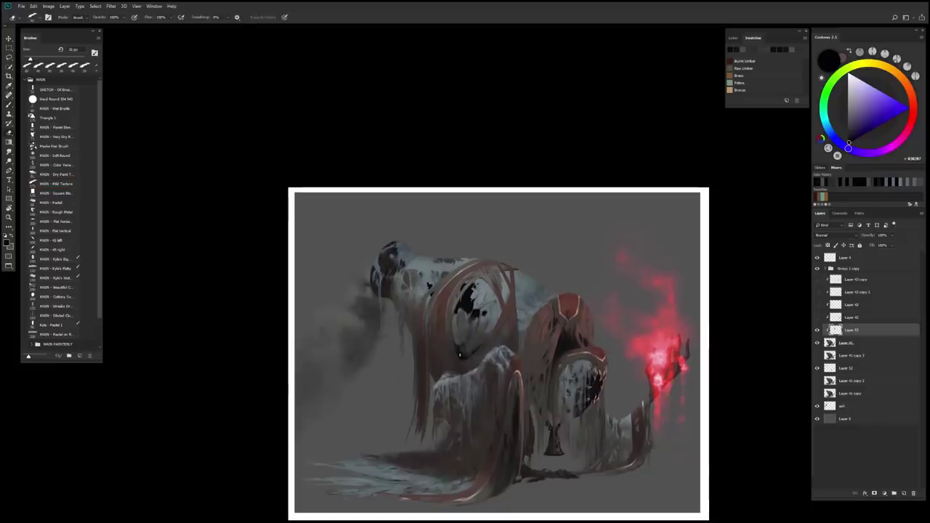
pyautogui.scroll(-2, 458, 337)
pyautogui.scroll(1, 458, 337)
pyautogui.scroll(1, 458, 337)
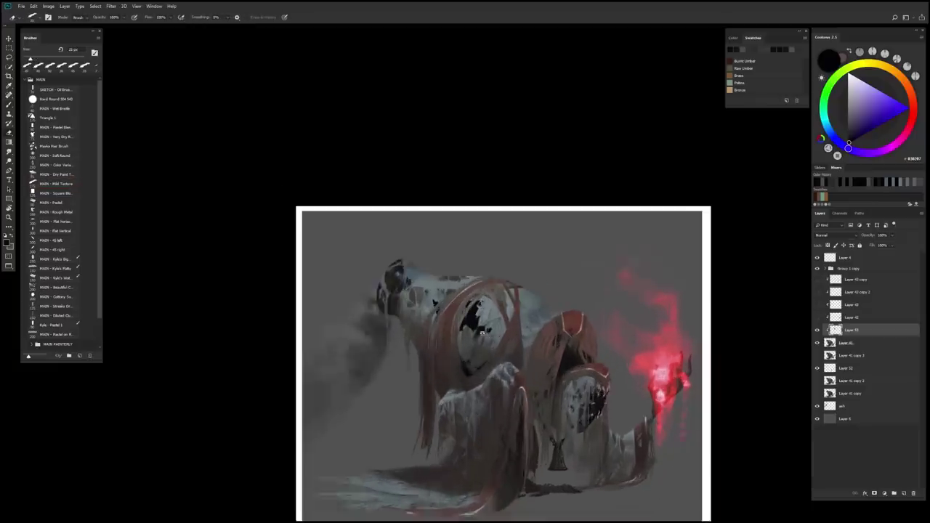
pyautogui.scroll(1, 459, 329)
# Return to the Brush with near-black for fine detail, sizing it from 3 px to 9 px.
pyautogui.press('b')
pyautogui.keyDown('alt'); pyautogui.click(459, 329); pyautogui.keyUp('alt')
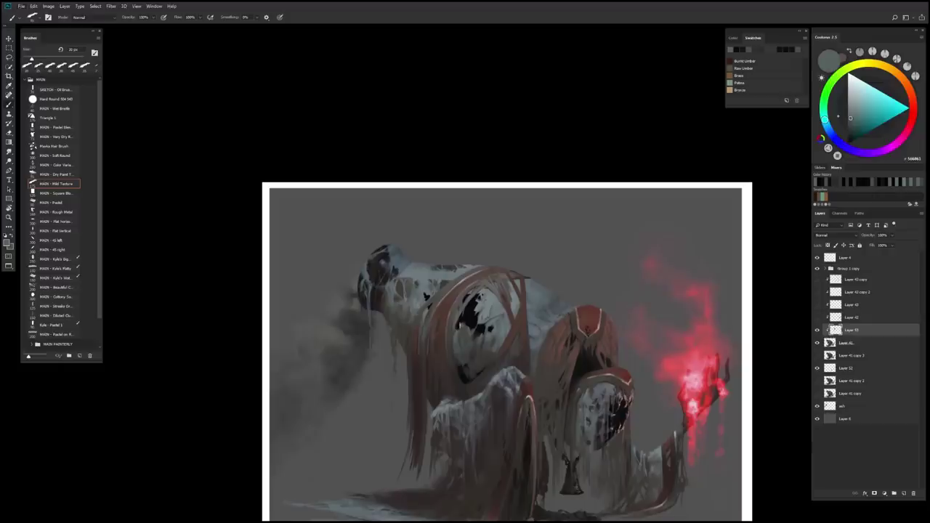
pyautogui.keyDown('alt'); pyautogui.click(464, 324); pyautogui.keyUp('alt')
pyautogui.press('[')
pyautogui.press('[')
pyautogui.press('[')
pyautogui.press('[')
pyautogui.press('[')
pyautogui.press('[')
pyautogui.press('[')
pyautogui.press('[')
pyautogui.press('[')
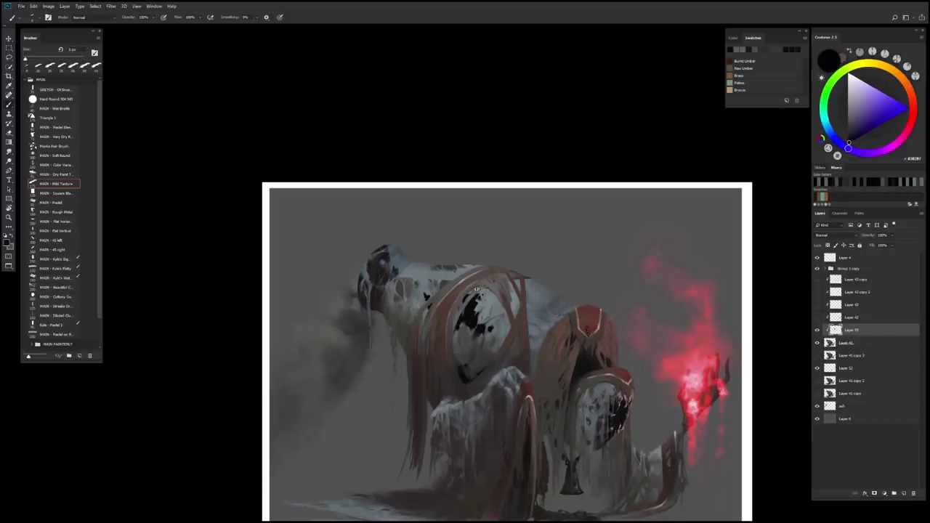
pyautogui.scroll(1, 476, 289)
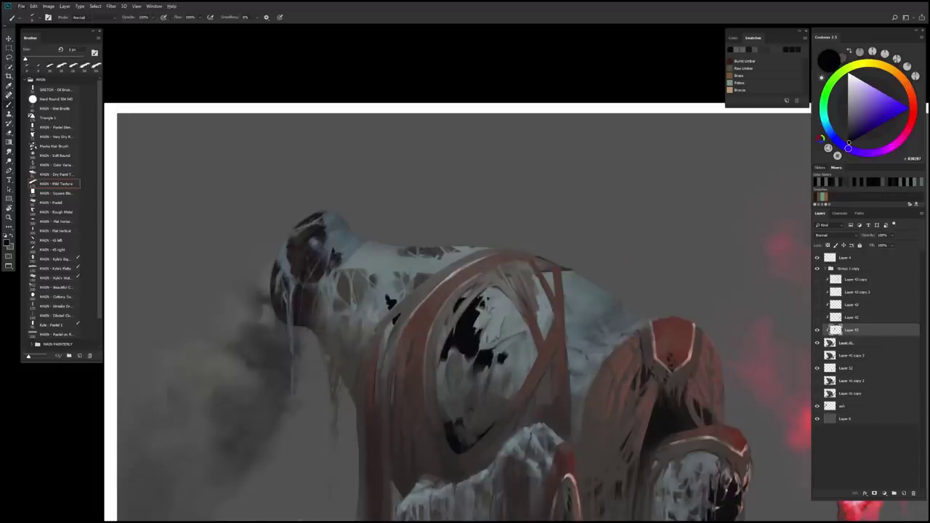
pyautogui.press(']')
pyautogui.press(']')
pyautogui.press(']')
pyautogui.press(']')
pyautogui.press(']')
pyautogui.press(']')
pyautogui.press(']')
pyautogui.press(']')
pyautogui.press(']')
pyautogui.press(']')
pyautogui.press(']')
pyautogui.scroll(-2, 456, 328)
pyautogui.scroll(1, 457, 328)
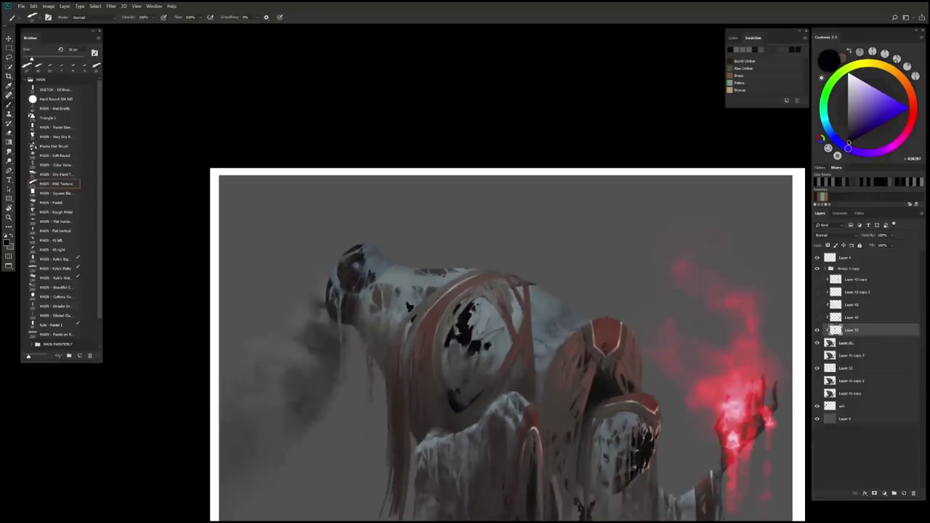
# Paint darker mid-grey smoke trailing beside the creature's head on the left.
pyautogui.keyDown('alt'); pyautogui.click(462, 329); pyautogui.keyUp('alt')
pyautogui.keyDown('alt'); pyautogui.click(313, 341); pyautogui.keyUp('alt')
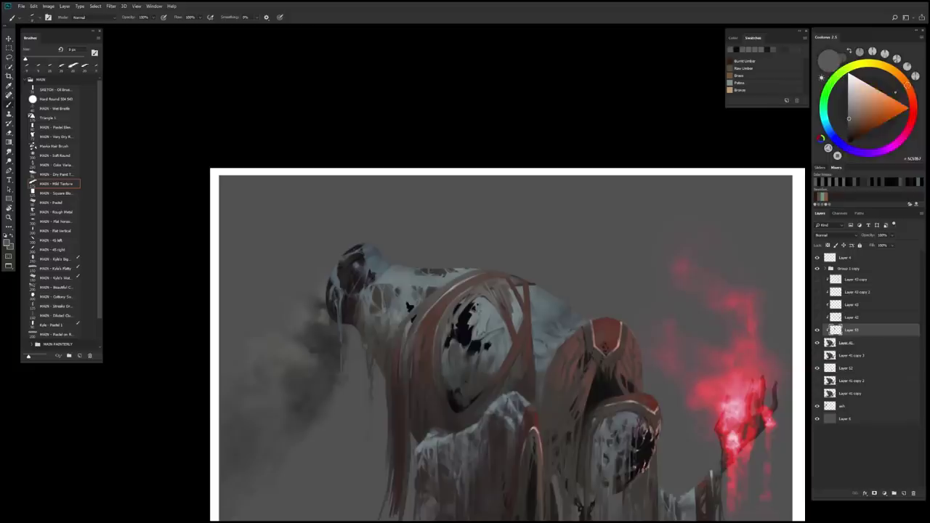
pyautogui.moveTo(291, 364); pyautogui.dragTo(334, 327)
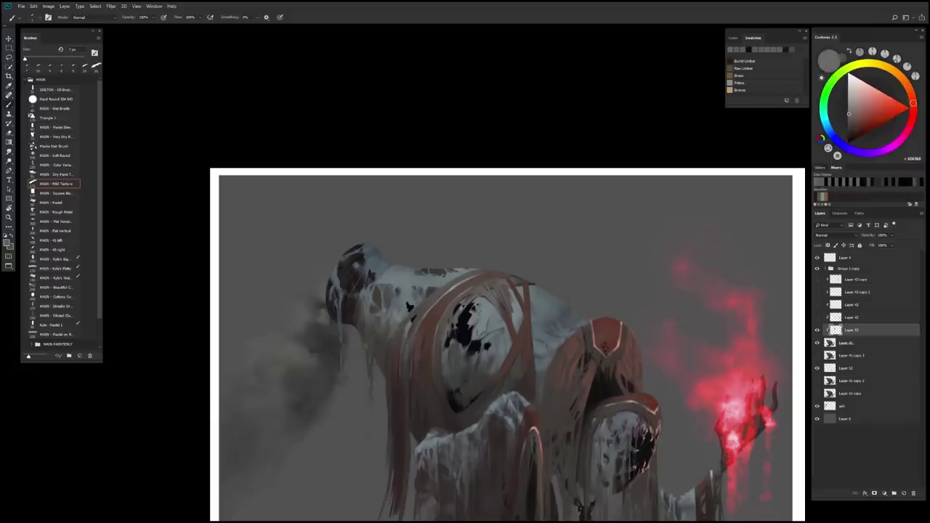
pyautogui.keyDown('alt'); pyautogui.click(463, 308); pyautogui.keyUp('alt')
pyautogui.keyDown('alt'); pyautogui.click(458, 306); pyautogui.keyUp('alt')
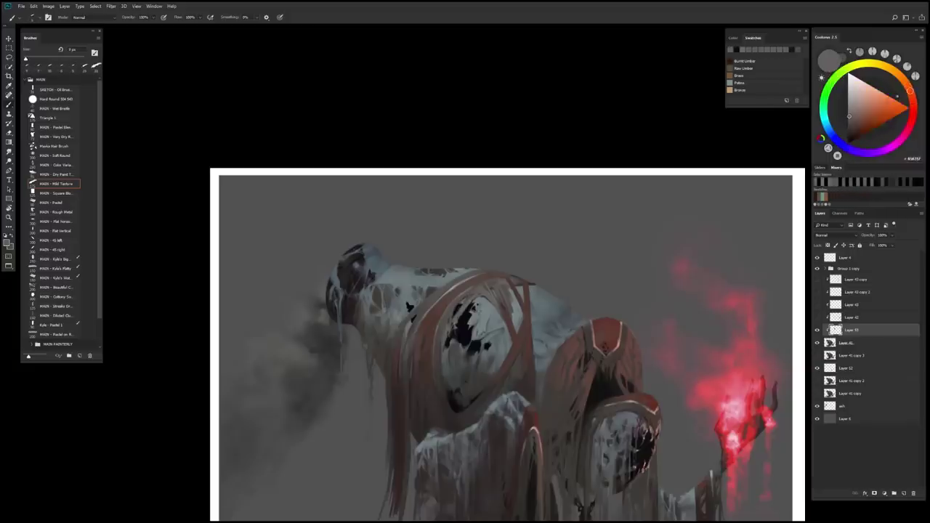
# Sample greenish and warm greys from the painting and enlarge the brush to 10 px.
pyautogui.press('d')
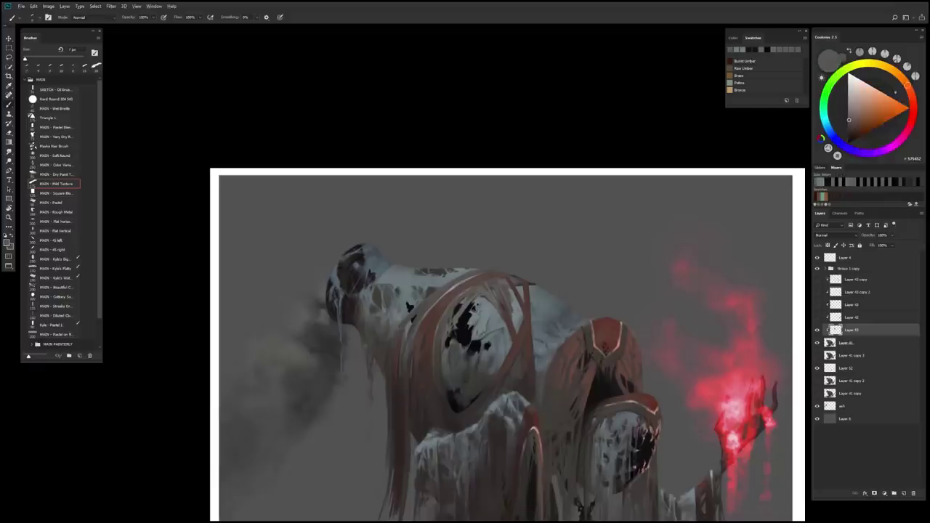
pyautogui.keyDown('alt'); pyautogui.click(447, 344); pyautogui.keyUp('alt')
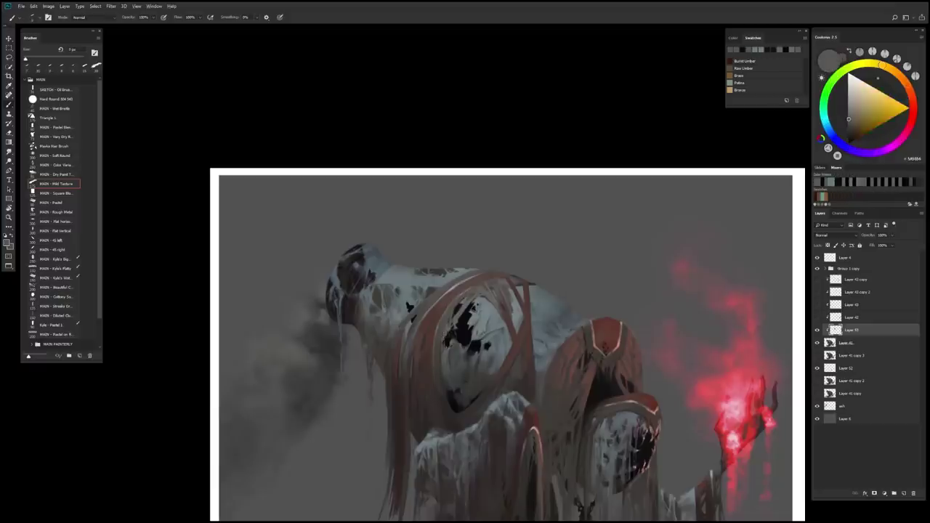
pyautogui.press('x')
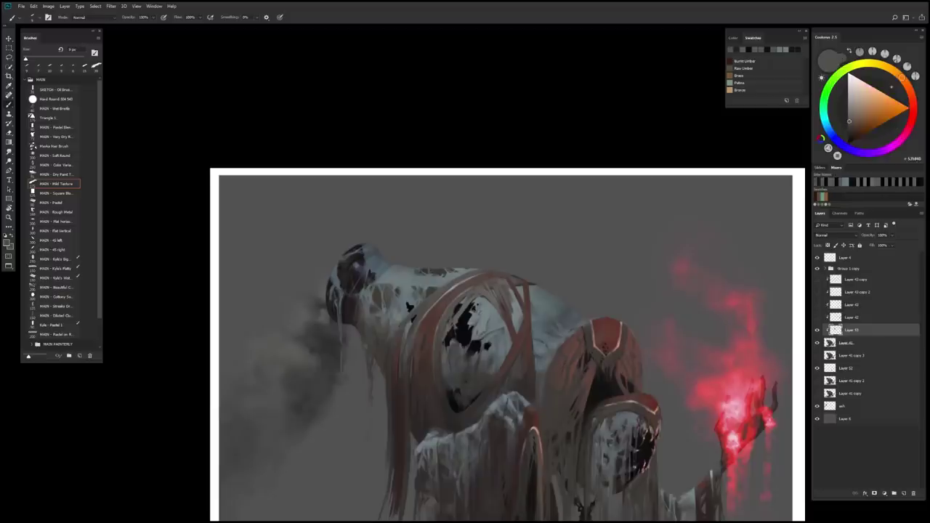
pyautogui.keyDown('alt'); pyautogui.click(471, 300); pyautogui.keyUp('alt')
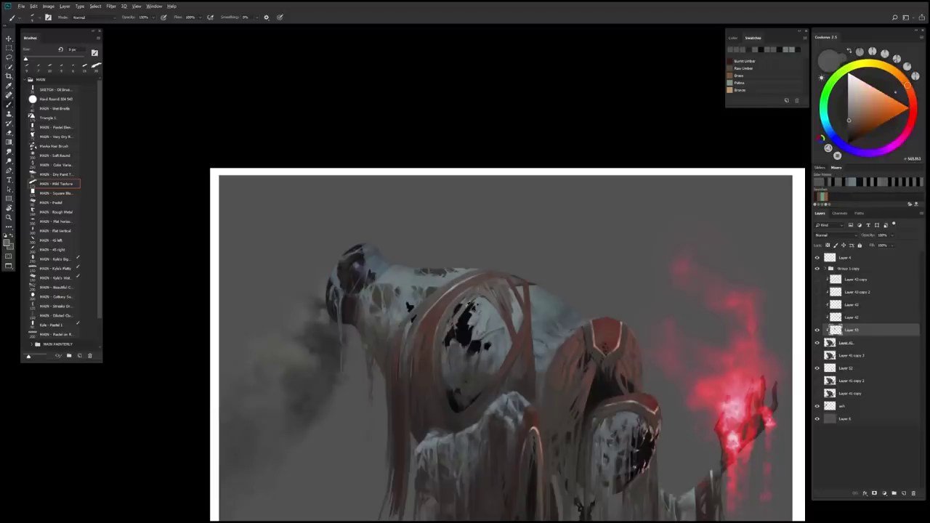
pyautogui.press(']')
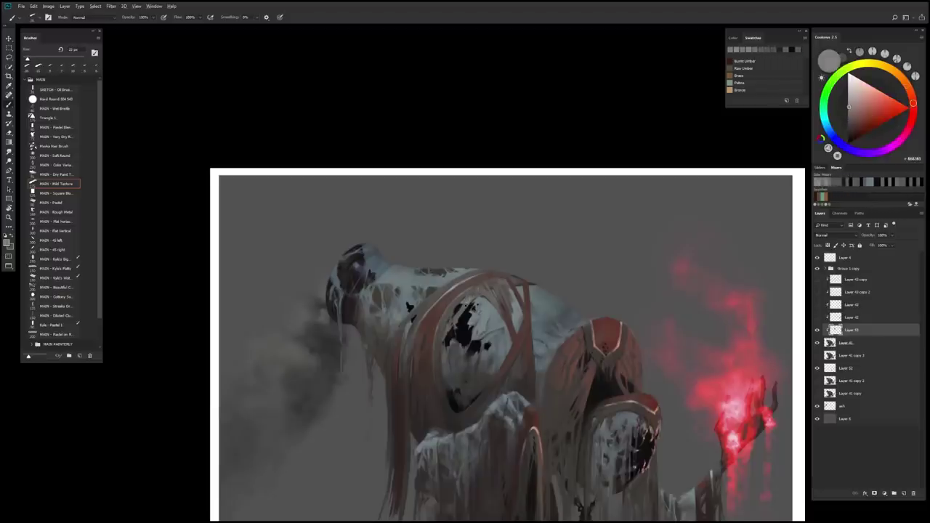
pyautogui.keyDown('alt'); pyautogui.click(471, 303); pyautogui.keyUp('alt')
pyautogui.keyDown('alt'); pyautogui.click(471, 303); pyautogui.keyUp('alt')
pyautogui.keyDown('alt'); pyautogui.click(471, 304); pyautogui.keyUp('alt')
pyautogui.keyDown('alt'); pyautogui.click(479, 393); pyautogui.keyUp('alt')
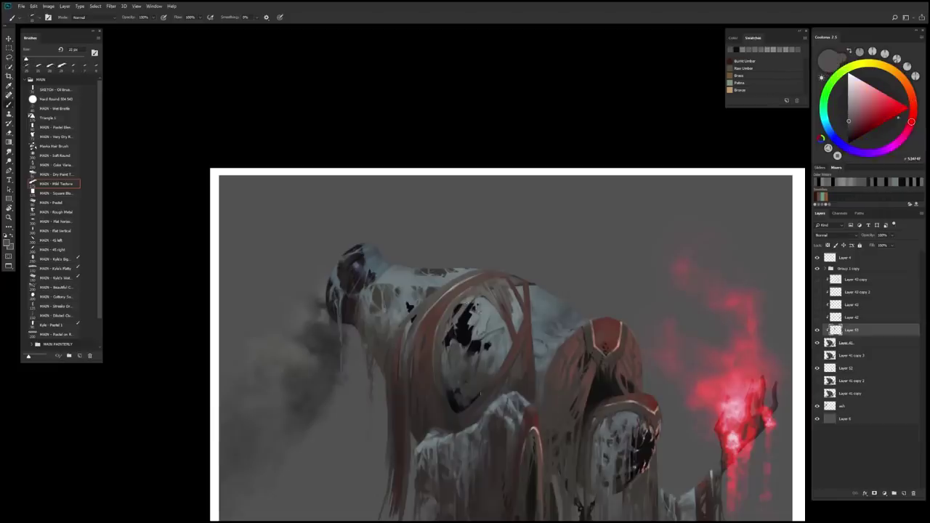
pyautogui.scroll(-1, 480, 394)
pyautogui.scroll(5, 477, 316)
# With a smaller brush, touch up the armour with sampled grey-blue, light grey and near-black.
pyautogui.keyDown('alt'); pyautogui.click(448, 262); pyautogui.keyUp('alt')
pyautogui.press('[')
pyautogui.press('[')
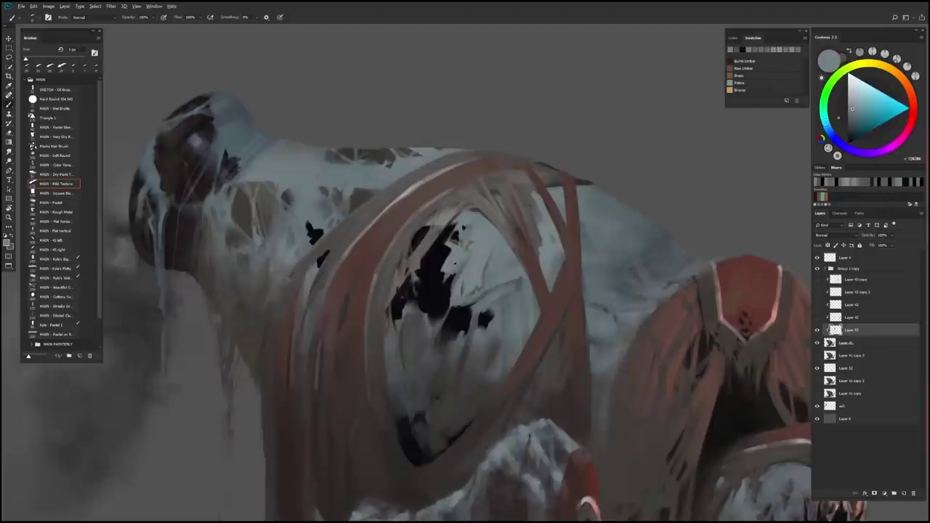
pyautogui.keyDown('alt'); pyautogui.click(448, 263); pyautogui.keyUp('alt')
pyautogui.keyDown('alt'); pyautogui.click(448, 262); pyautogui.keyUp('alt')
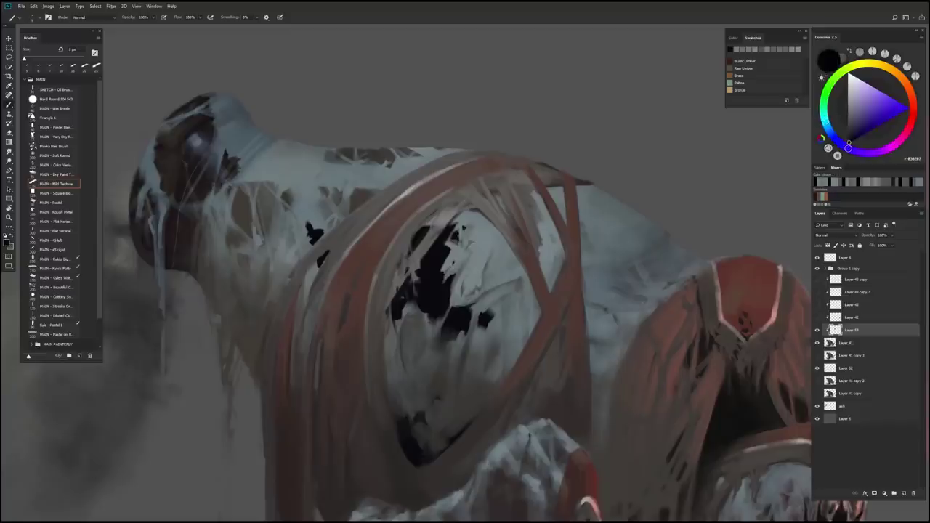
pyautogui.keyDown('alt'); pyautogui.click(448, 262); pyautogui.keyUp('alt')
pyautogui.keyDown('alt'); pyautogui.click(448, 262); pyautogui.keyUp('alt')
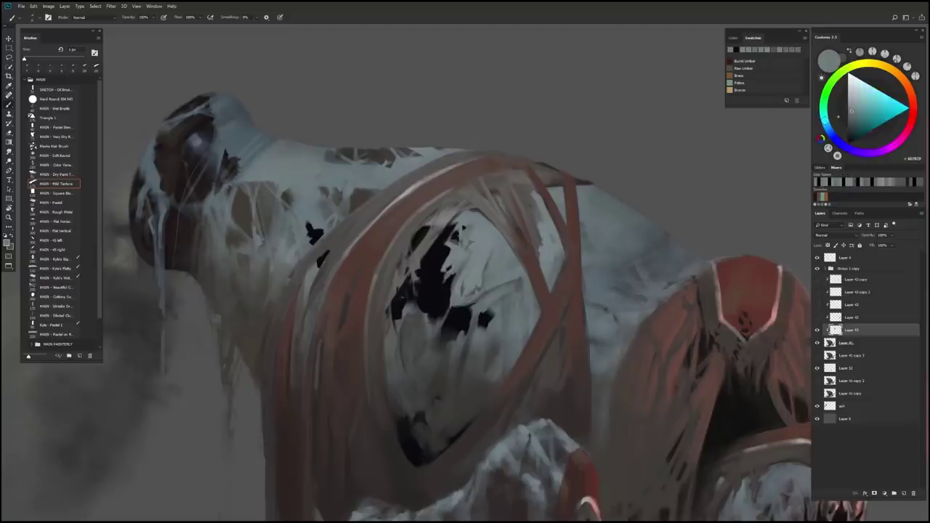
pyautogui.keyDown('alt'); pyautogui.click(448, 262); pyautogui.keyUp('alt')
pyautogui.keyDown('alt'); pyautogui.click(449, 262); pyautogui.keyUp('alt')
# Paint near-black and grey-blue cloth touches on the back, alternating between brush and eraser.
pyautogui.keyDown('alt'); pyautogui.click(447, 265); pyautogui.keyUp('alt')
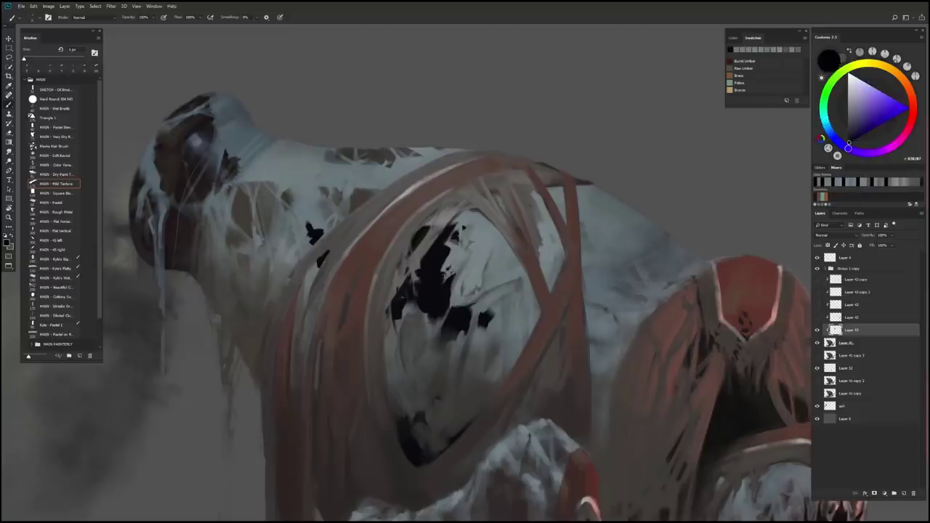
pyautogui.keyDown('alt'); pyautogui.click(441, 263); pyautogui.keyUp('alt')
pyautogui.keyDown('alt'); pyautogui.click(455, 246); pyautogui.keyUp('alt')
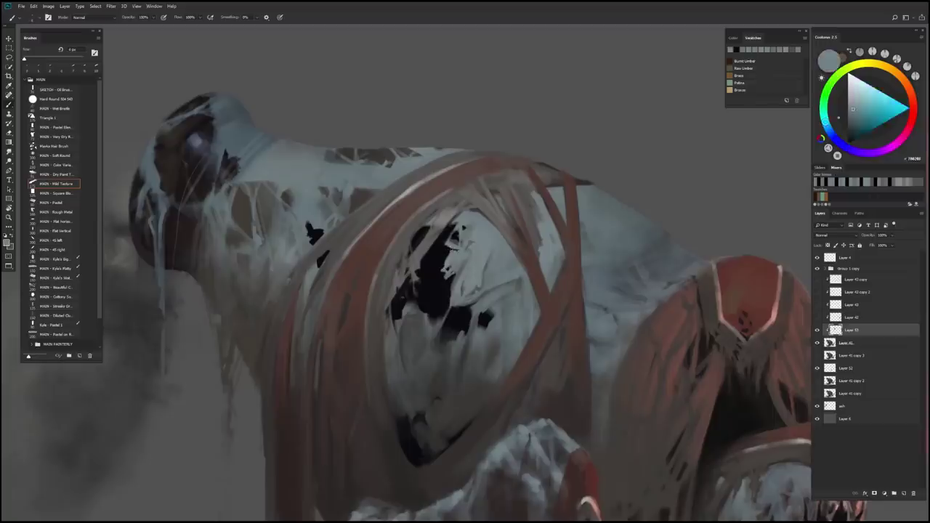
pyautogui.keyDown('alt'); pyautogui.click(456, 249); pyautogui.keyUp('alt')
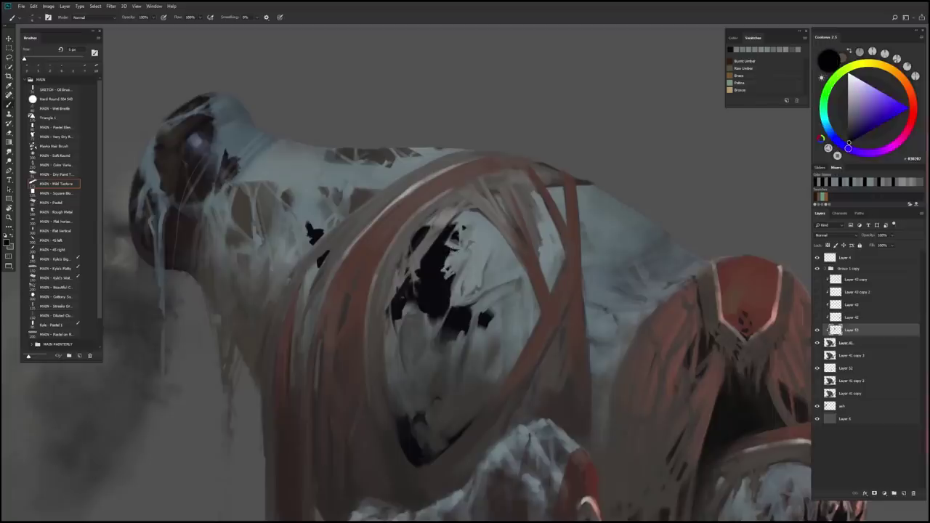
pyautogui.keyDown('alt'); pyautogui.click(489, 358); pyautogui.keyUp('alt')
pyautogui.scroll(-5, 489, 358)
pyautogui.press('e')
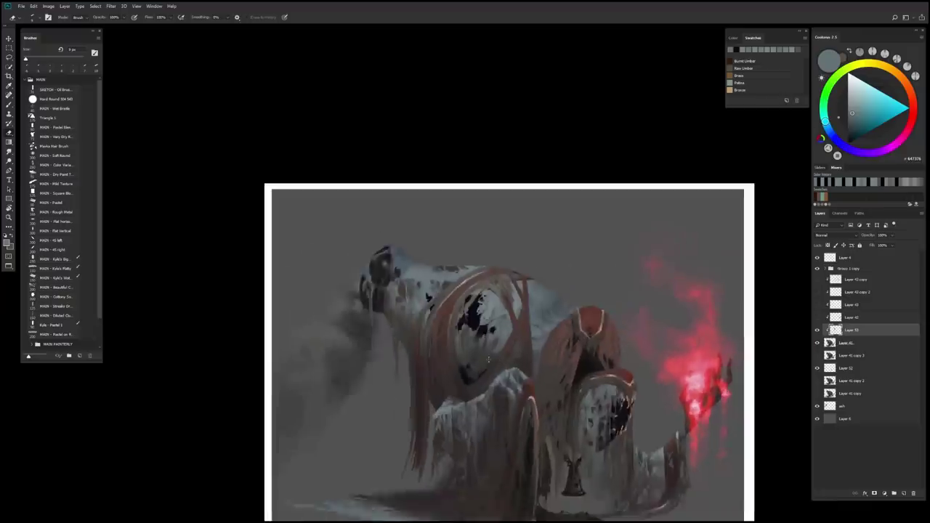
pyautogui.press('b')
pyautogui.press('d')
pyautogui.scroll(5, 489, 358)
pyautogui.press(']')
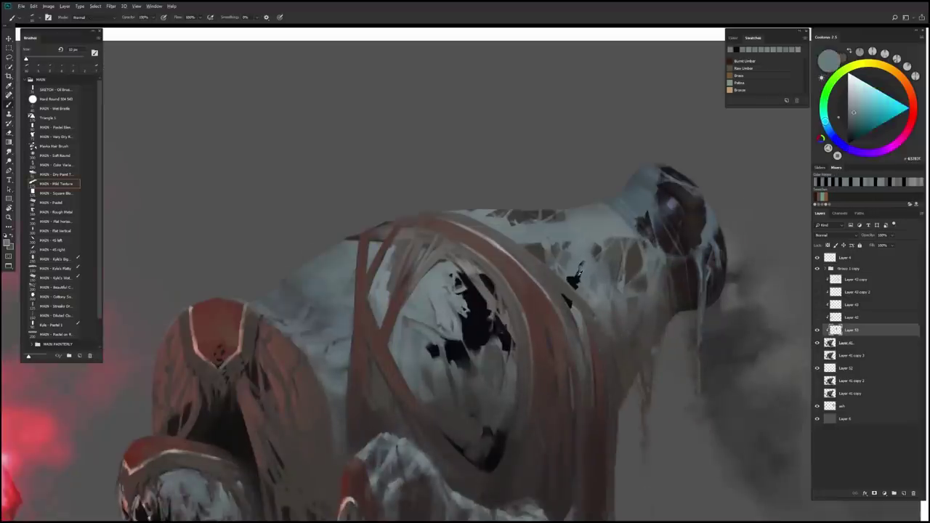
# With a 5 px brush, add dark grey, near-black, grey-blue and light grey detail to the head.
pyautogui.keyDown('alt'); pyautogui.click(579, 275); pyautogui.keyUp('alt')
pyautogui.keyDown('alt'); pyautogui.click(579, 277); pyautogui.keyUp('alt')
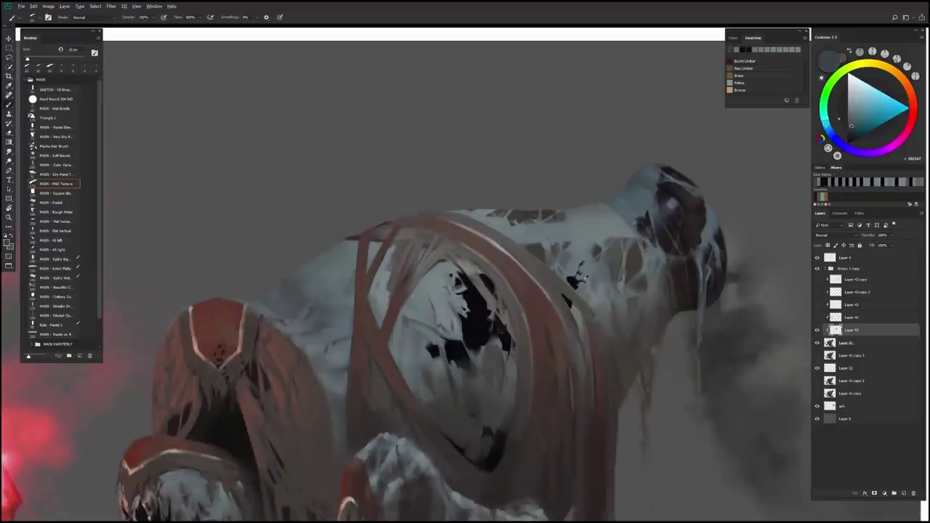
pyautogui.press('[')
pyautogui.keyDown('alt'); pyautogui.click(577, 278); pyautogui.keyUp('alt')
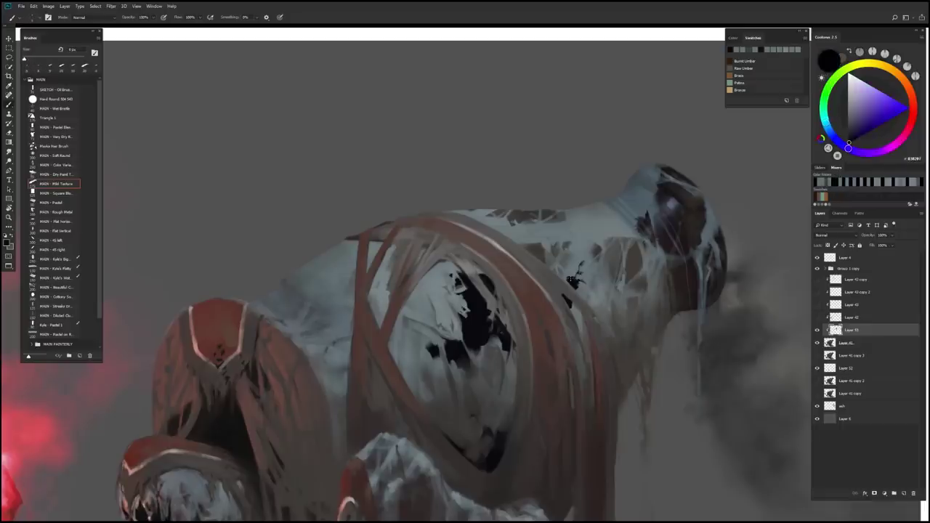
pyautogui.keyDown('alt'); pyautogui.click(569, 273); pyautogui.keyUp('alt')
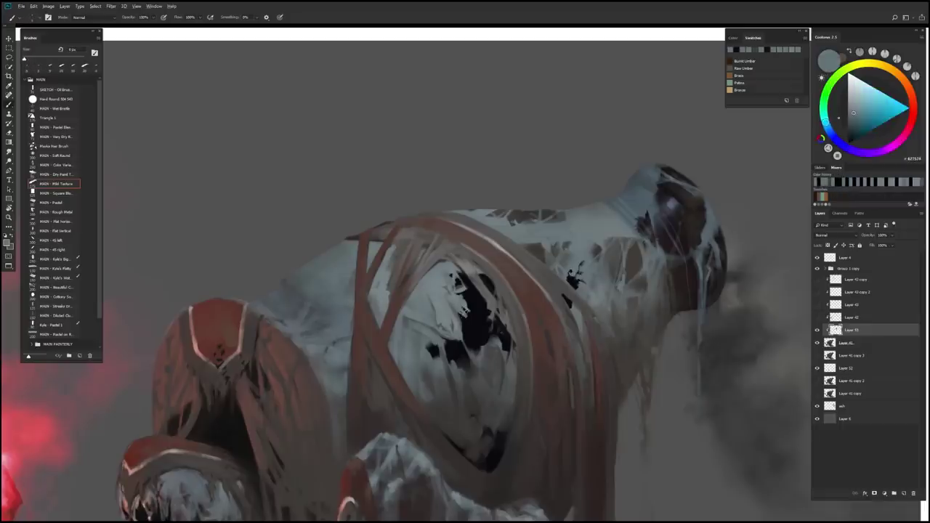
pyautogui.keyDown('alt'); pyautogui.click(458, 310); pyautogui.keyUp('alt')
pyautogui.keyDown('alt'); pyautogui.click(463, 321); pyautogui.keyUp('alt')
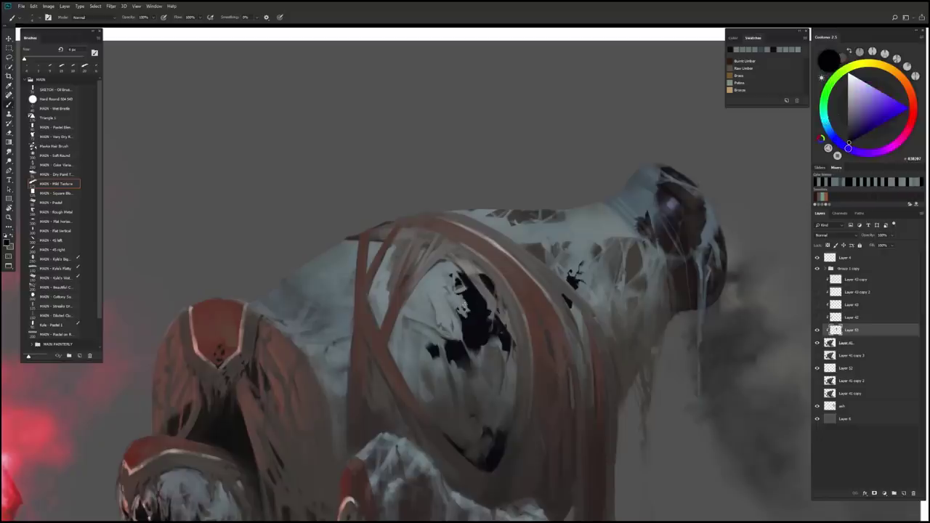
pyautogui.keyDown('alt'); pyautogui.click(466, 300); pyautogui.keyUp('alt')
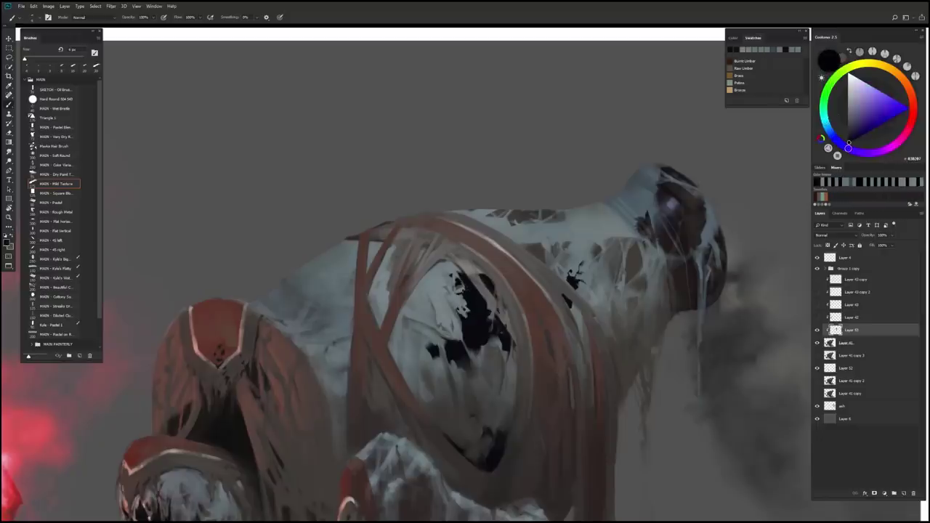
pyautogui.keyDown('alt'); pyautogui.click(465, 290); pyautogui.keyUp('alt')
pyautogui.keyDown('alt'); pyautogui.click(461, 286); pyautogui.keyUp('alt')
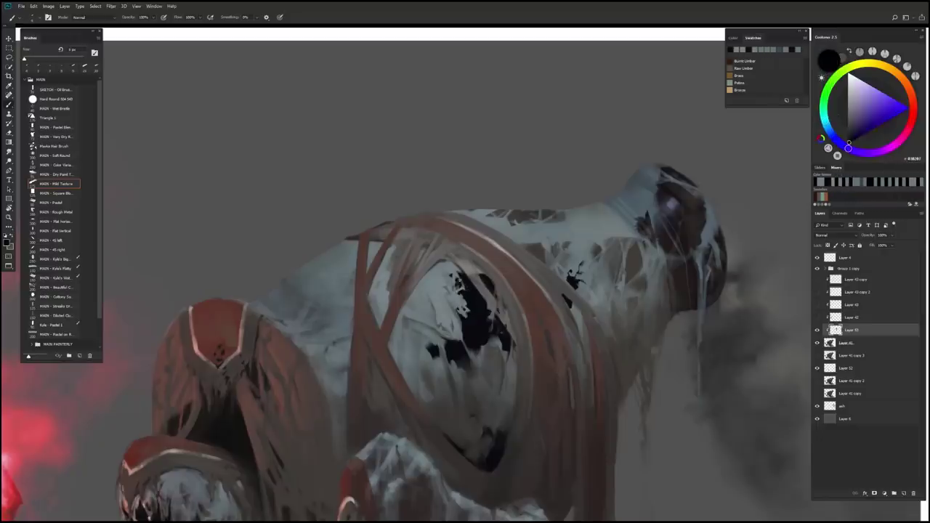
pyautogui.keyDown('alt'); pyautogui.click(461, 284); pyautogui.keyUp('alt')
pyautogui.keyDown('alt'); pyautogui.click(469, 284); pyautogui.keyUp('alt')
pyautogui.scroll(-5, 468, 284)
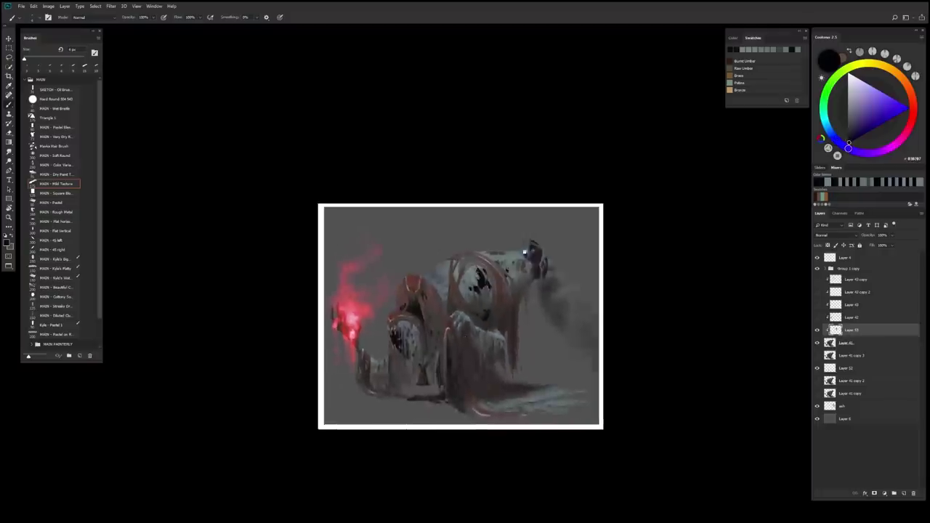
# Mirror the canvas and paint light strokes over the figure on a new Lighten layer at 80 px.
pyautogui.press('h')
pyautogui.scroll(3, 524, 252)
pyautogui.hotkey('ctrl', 'shift', 'alt', 'n')
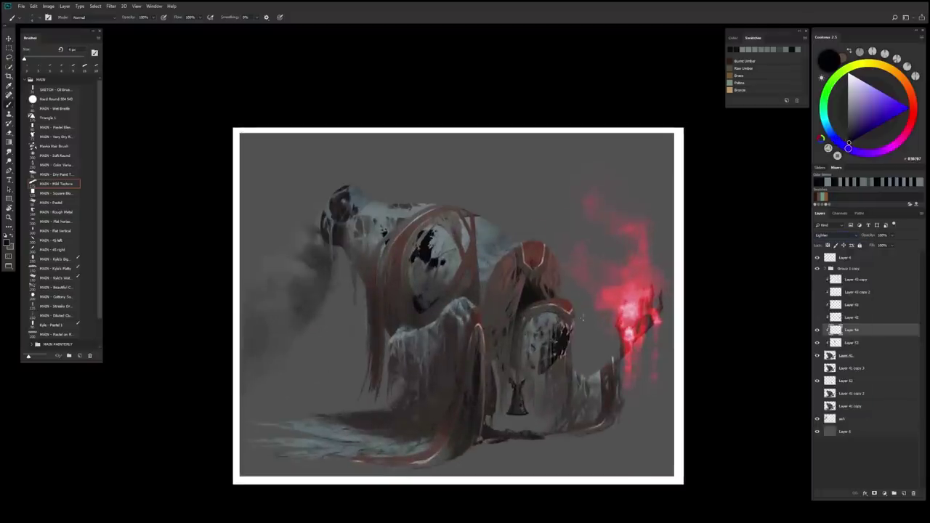
pyautogui.keyDown('alt'); pyautogui.click(359, 225); pyautogui.keyUp('alt')
pyautogui.press(']')
pyautogui.moveTo(393, 239); pyautogui.dragTo(407, 305)
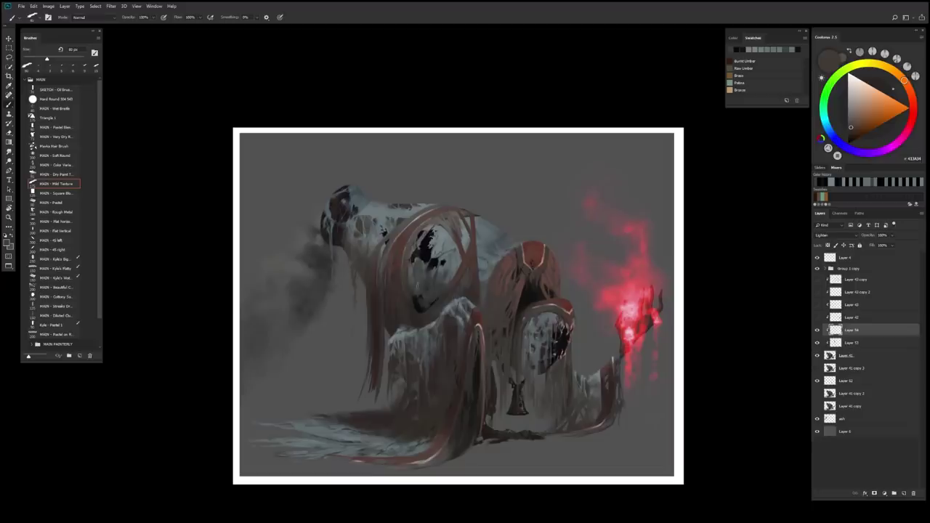
# Flip the canvas back and paint darker red strokes over the hood and flame.
pyautogui.hotkey('ctrl', '-')
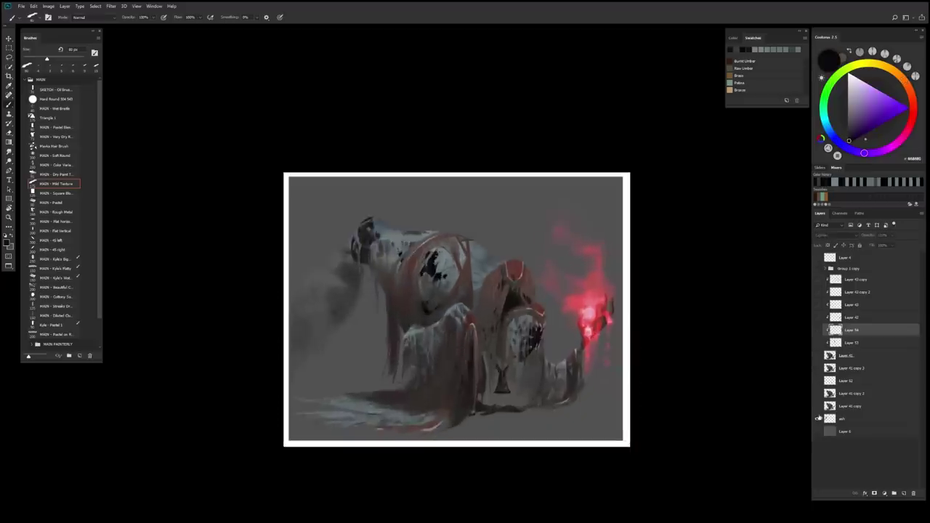
pyautogui.click(846, 418)
pyautogui.press('h')
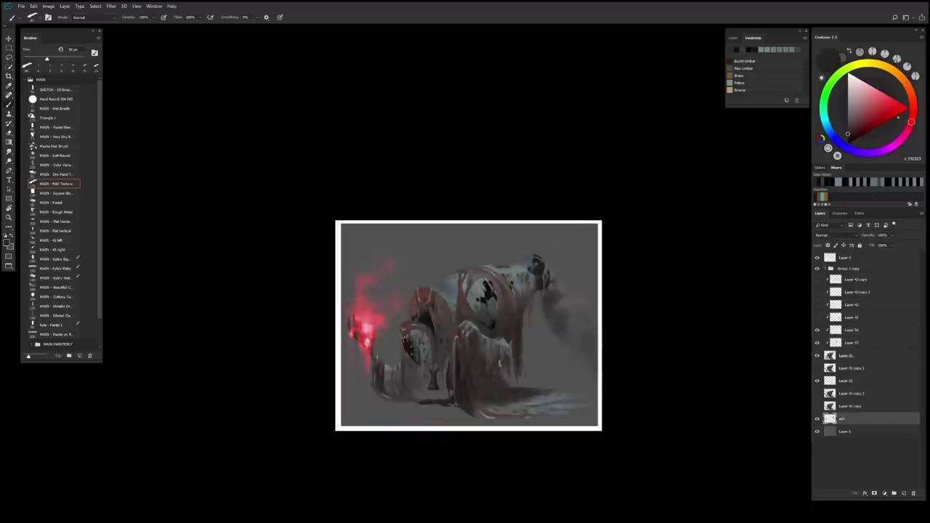
pyautogui.moveTo(392, 275); pyautogui.dragTo(457, 400)
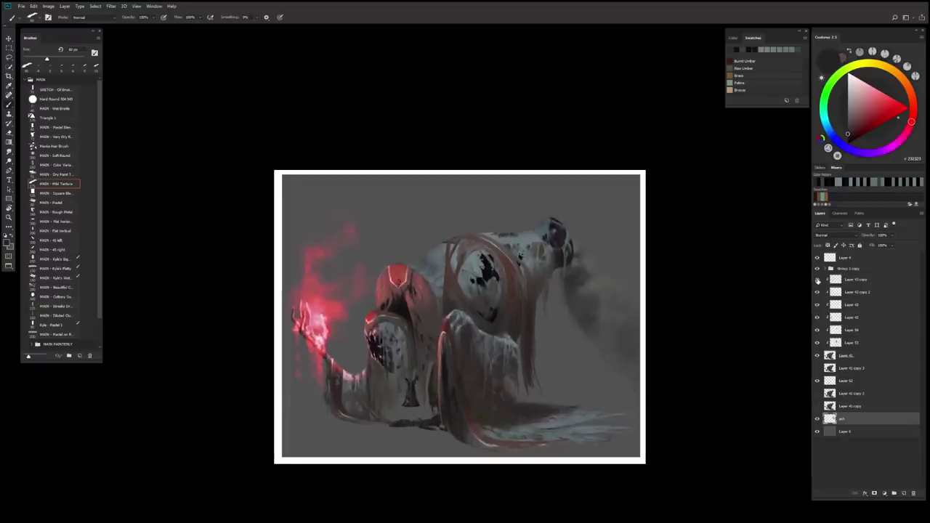
pyautogui.click(843, 280)
pyautogui.press('e')
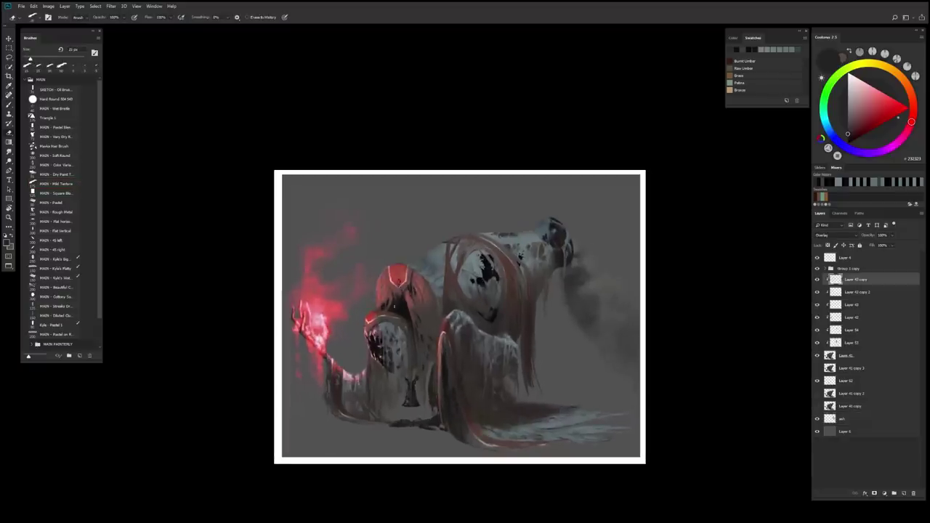
# Mirror the painting again and add a new layer for painting.
pyautogui.press('h')
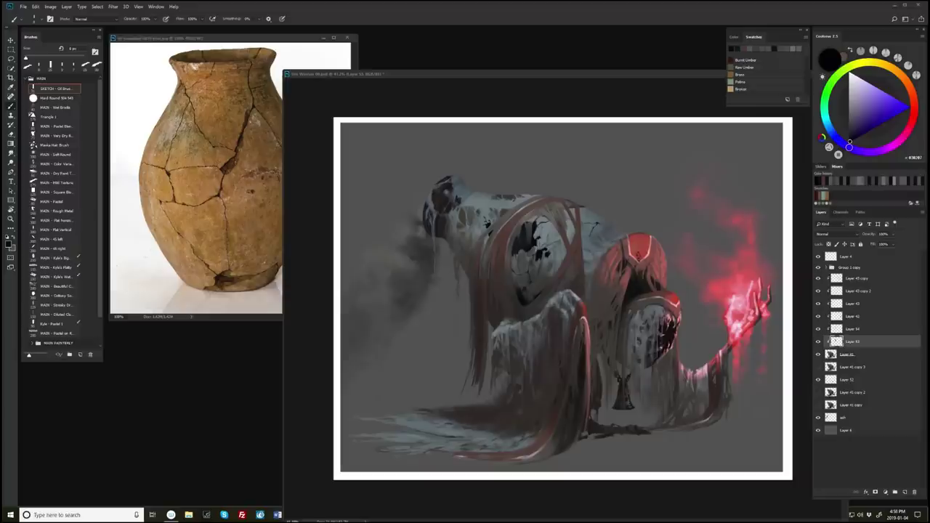
pyautogui.press('e')
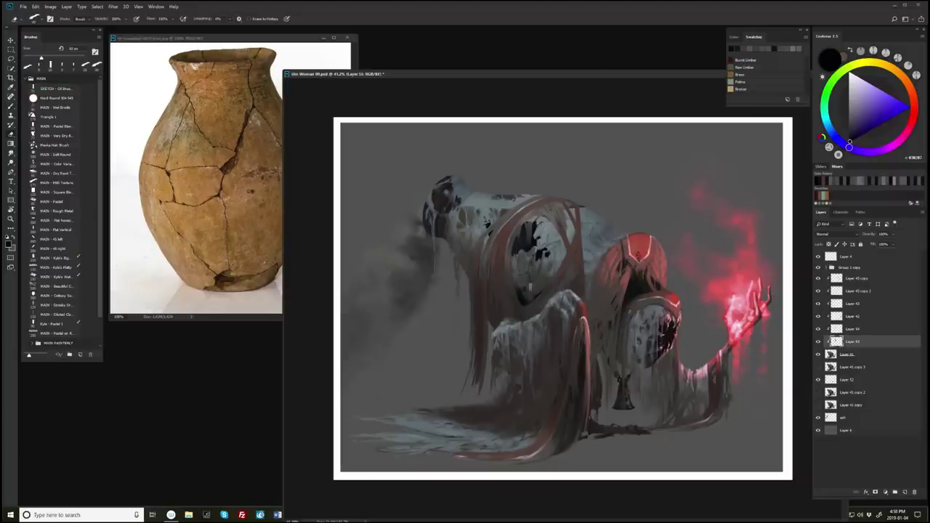
pyautogui.press('b')
pyautogui.rightClick(535, 218)
pyautogui.press('Return')
pyautogui.hotkey('ctrl', 'shift', 'alt', 'n')
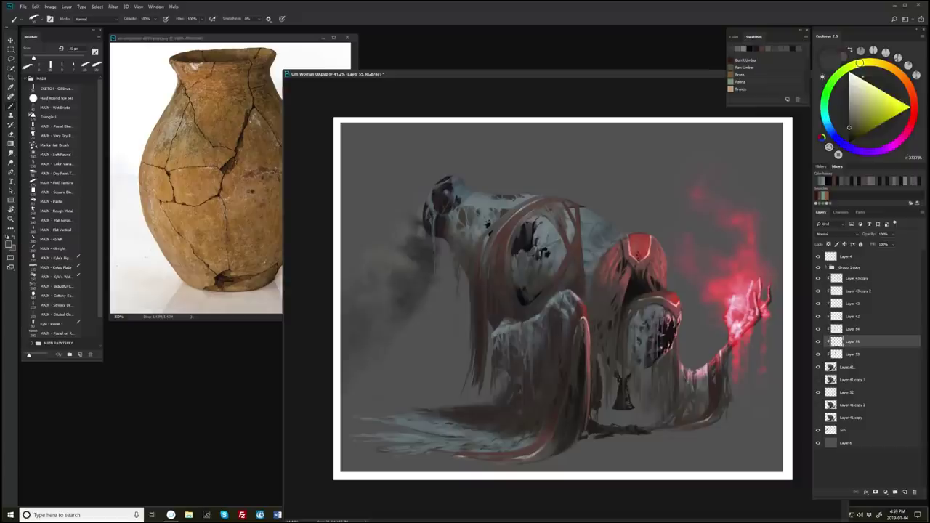
# Paint dark grey, maroon, blue-purple and grey-blue 627778 strokes with a 21 px brush.
pyautogui.keyDown('alt'); pyautogui.click(540, 240); pyautogui.keyUp('alt')
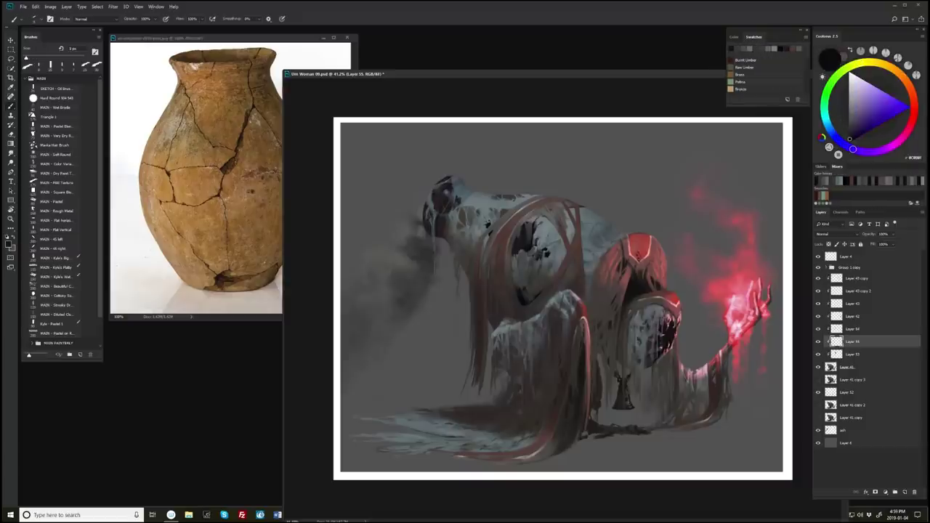
pyautogui.keyDown('alt'); pyautogui.click(539, 240); pyautogui.keyUp('alt')
pyautogui.keyDown('alt'); pyautogui.click(540, 240); pyautogui.keyUp('alt')
pyautogui.press(']')
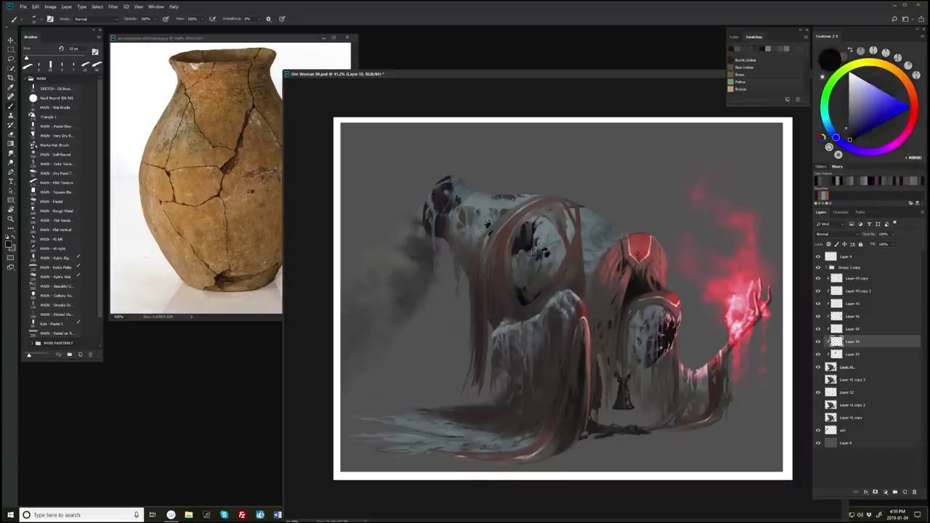
pyautogui.keyDown('alt'); pyautogui.click(526, 237); pyautogui.keyUp('alt')
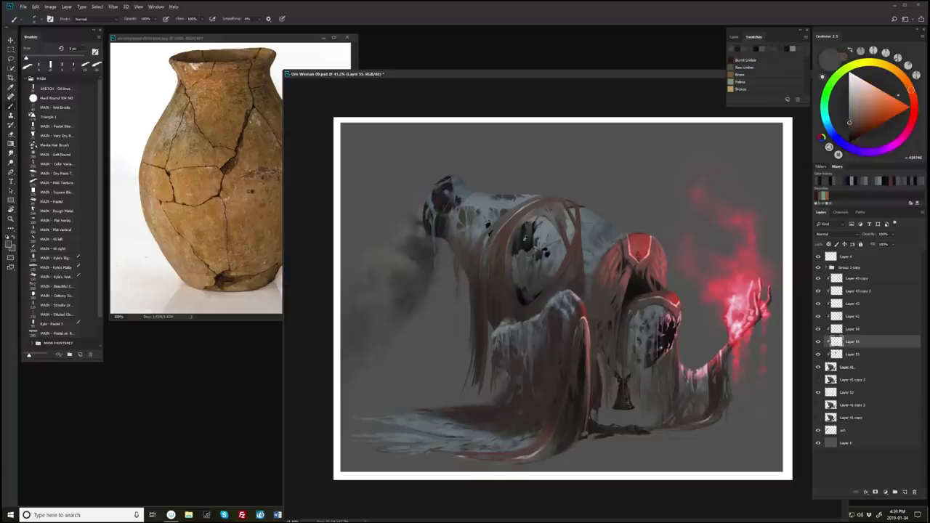
pyautogui.keyDown('alt'); pyautogui.click(525, 238); pyautogui.keyUp('alt')
pyautogui.keyDown('alt'); pyautogui.click(525, 238); pyautogui.keyUp('alt')
# Add dark red, brown 382F2E, grey-blue 6F8185 and dark 292725 strokes to the creature.
pyautogui.keyDown('alt'); pyautogui.click(525, 238); pyautogui.keyUp('alt')
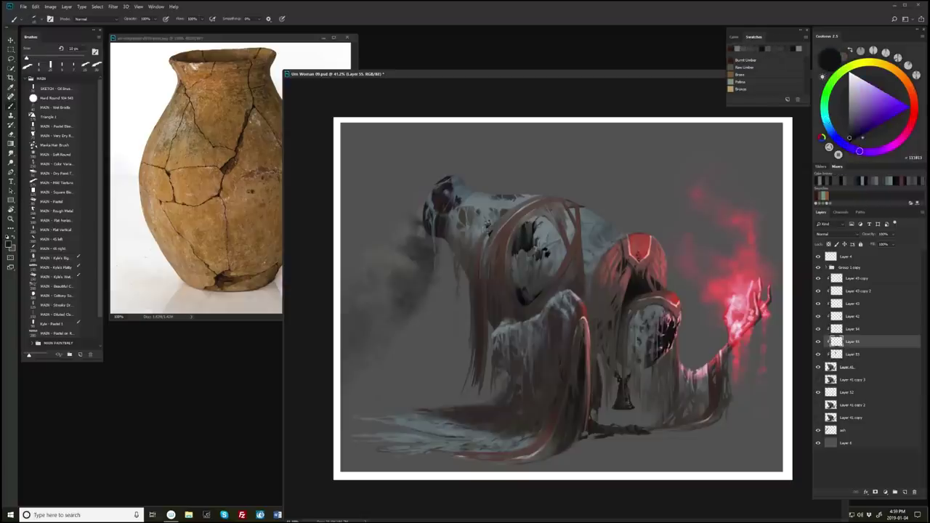
pyautogui.keyDown('alt'); pyautogui.click(526, 238); pyautogui.keyUp('alt')
pyautogui.keyDown('alt'); pyautogui.click(526, 238); pyautogui.keyUp('alt')
pyautogui.keyDown('alt'); pyautogui.click(525, 238); pyautogui.keyUp('alt')
pyautogui.keyDown('alt'); pyautogui.click(535, 295); pyautogui.keyUp('alt')
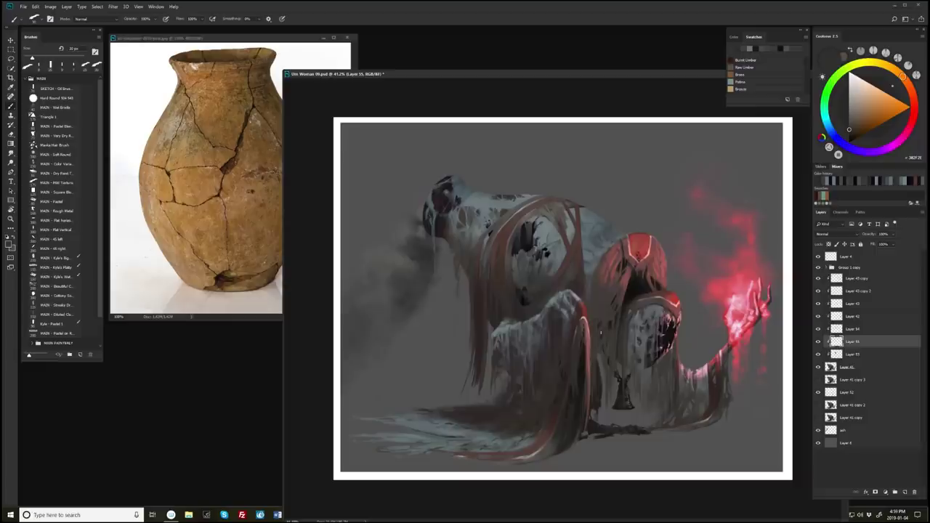
pyautogui.keyDown('alt'); pyautogui.click(611, 337); pyautogui.keyUp('alt')
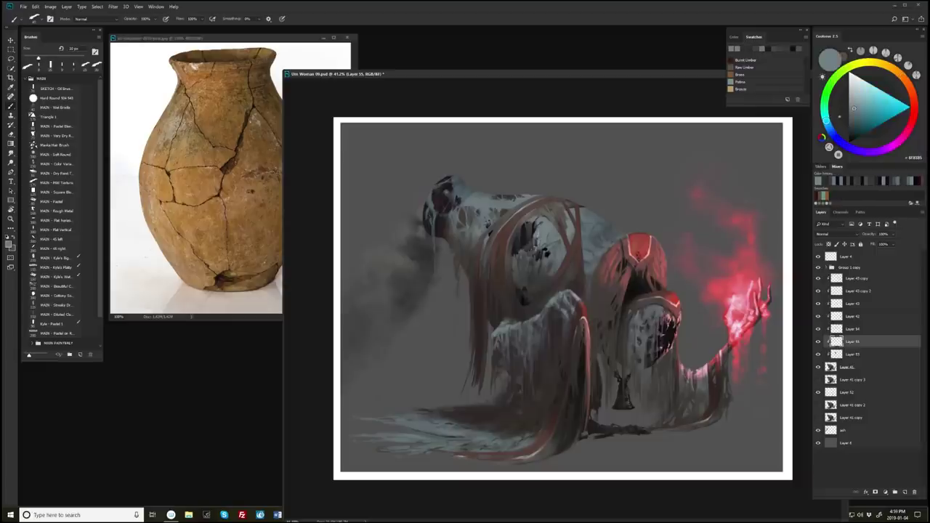
pyautogui.keyDown('alt'); pyautogui.click(527, 241); pyautogui.keyUp('alt')
pyautogui.press('x')
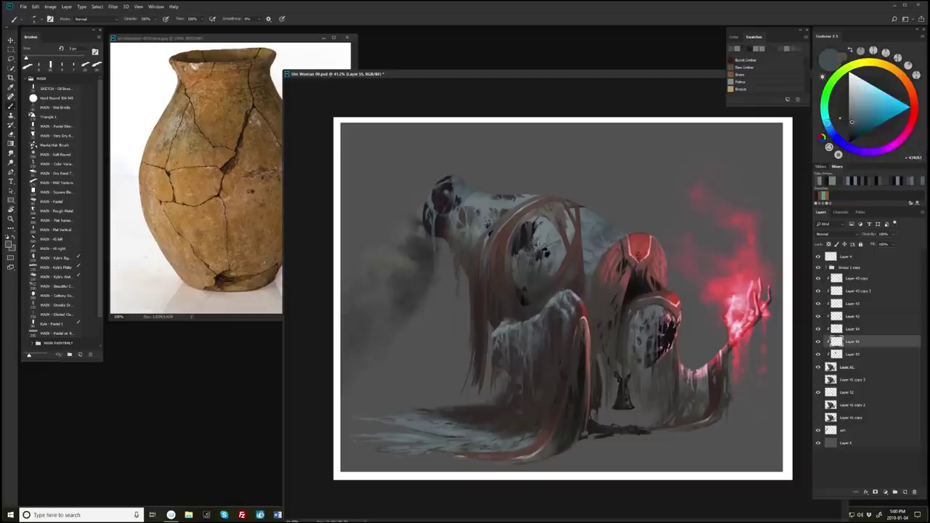
# On a new layer above Layer 55, paint grey-blue and grey-green 687874 strokes at about 12 px.
pyautogui.hotkey('ctrl', 'shift', 'alt', 'n')
pyautogui.keyDown('alt'); pyautogui.click(525, 245); pyautogui.keyUp('alt')
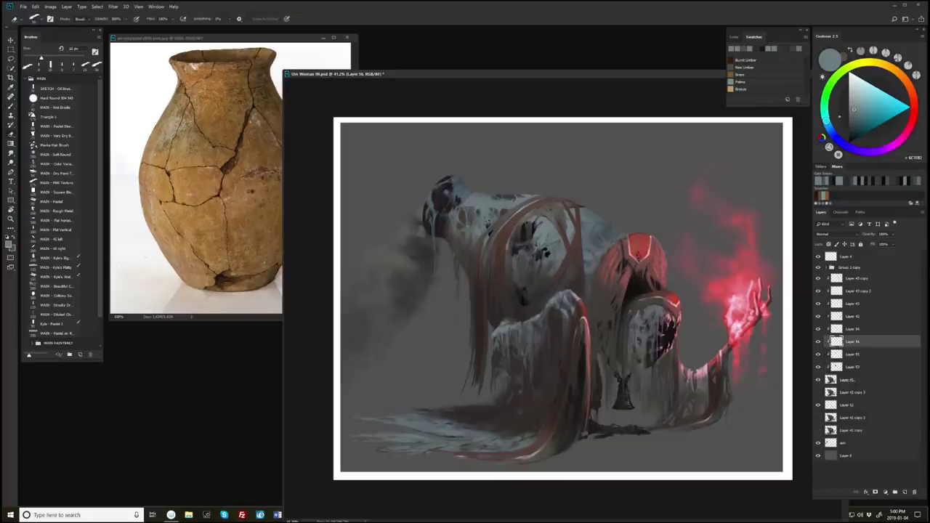
pyautogui.keyDown('alt'); pyautogui.click(521, 236); pyautogui.keyUp('alt')
pyautogui.keyDown('alt'); pyautogui.click(497, 293); pyautogui.keyUp('alt')
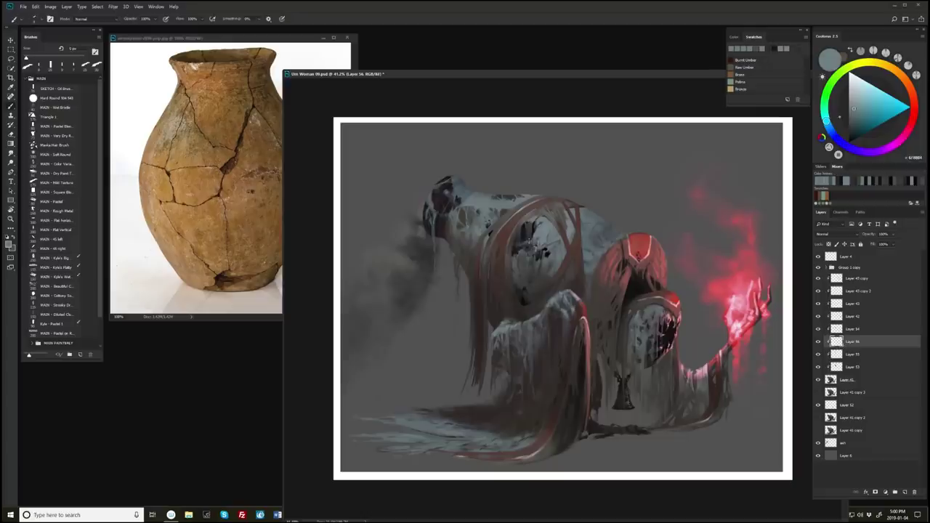
pyautogui.press(']')
pyautogui.press(']')
pyautogui.scroll(-1, 563, 298)
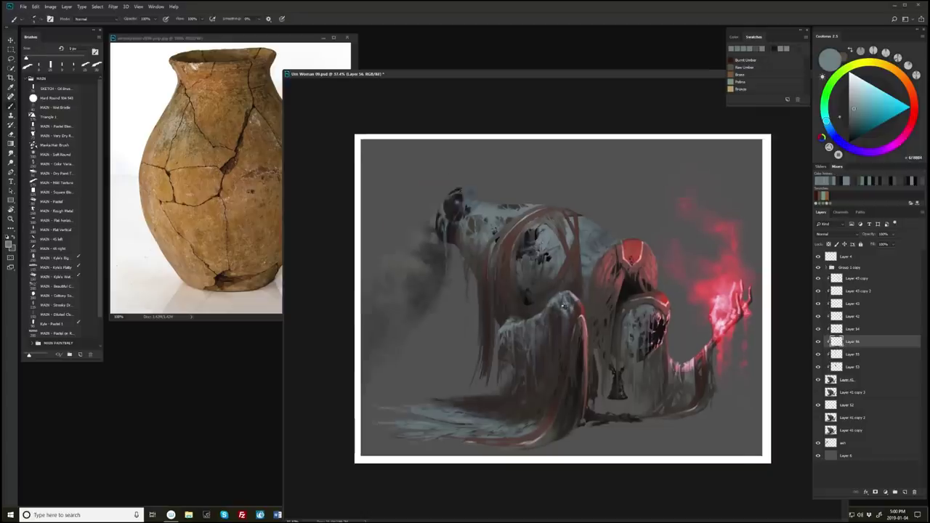
pyautogui.press('h')
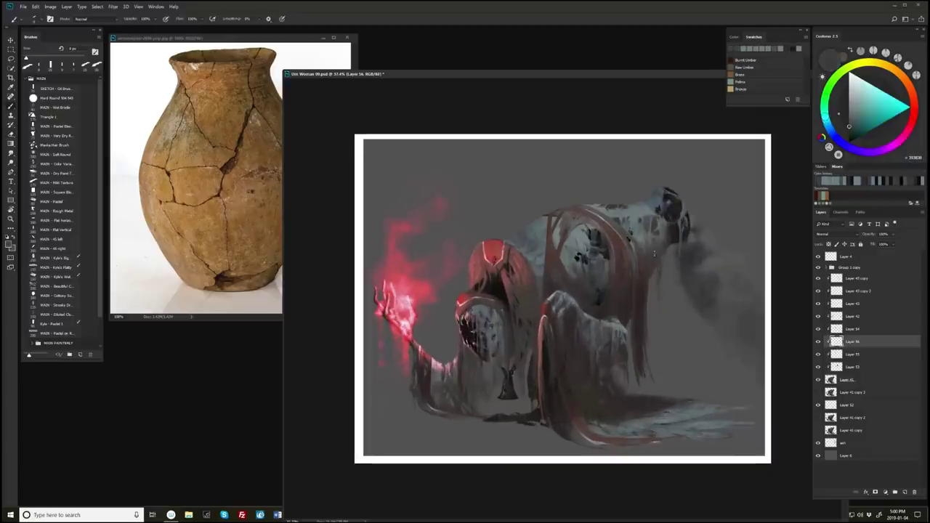
pyautogui.keyDown('alt'); pyautogui.click(490, 177); pyautogui.keyUp('alt')
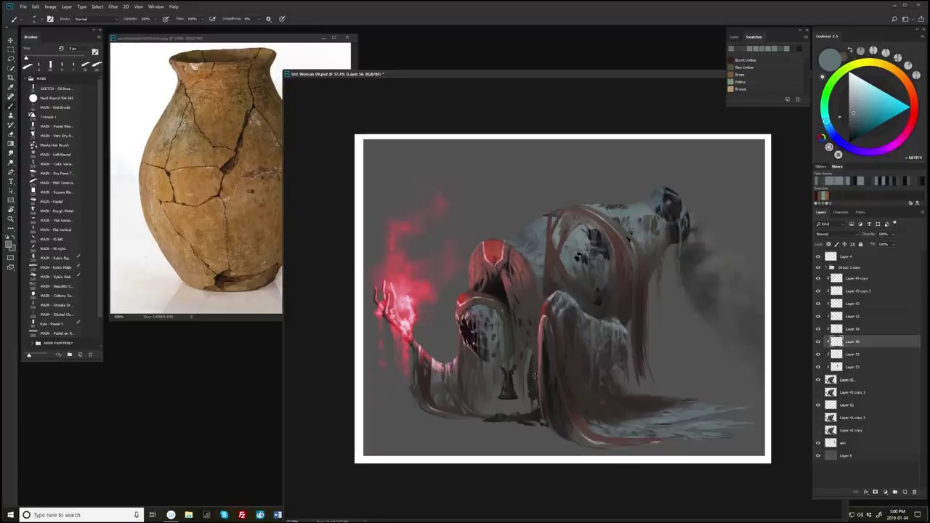
# Touch up the new strokes, alternating between the eraser and a brush loaded with sampled grey.
pyautogui.press('e')
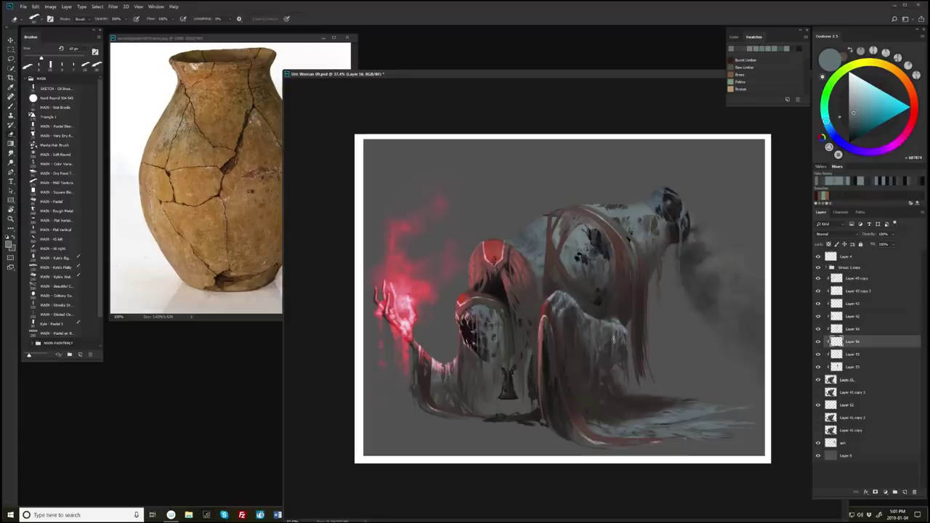
pyautogui.press('b')
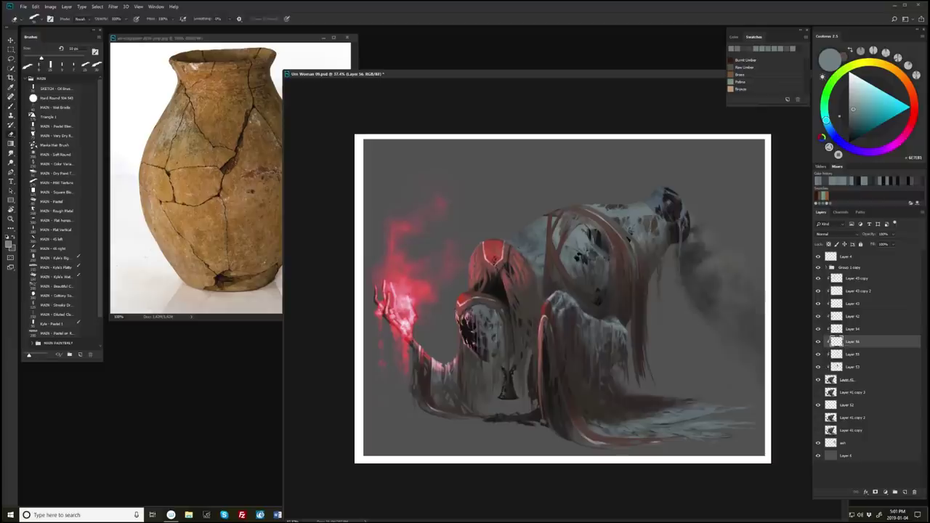
pyautogui.keyDown('alt'); pyautogui.click(600, 250); pyautogui.keyUp('alt')
pyautogui.press('e')
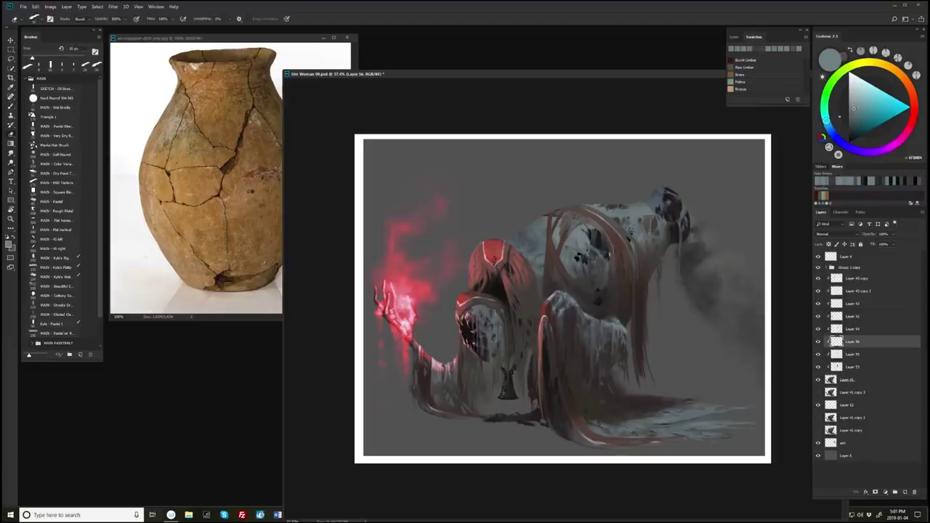
pyautogui.scroll(-2, 592, 263)
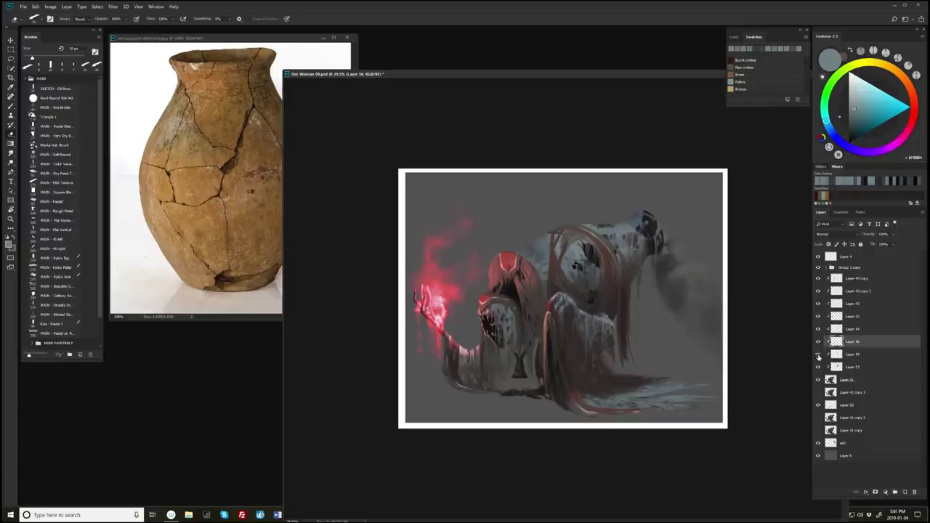
# Merge Layer 56 into Layer 55, mirror the view and close the vase reference image.
pyautogui.hotkey('ctrl', 'e')
pyautogui.press('h')
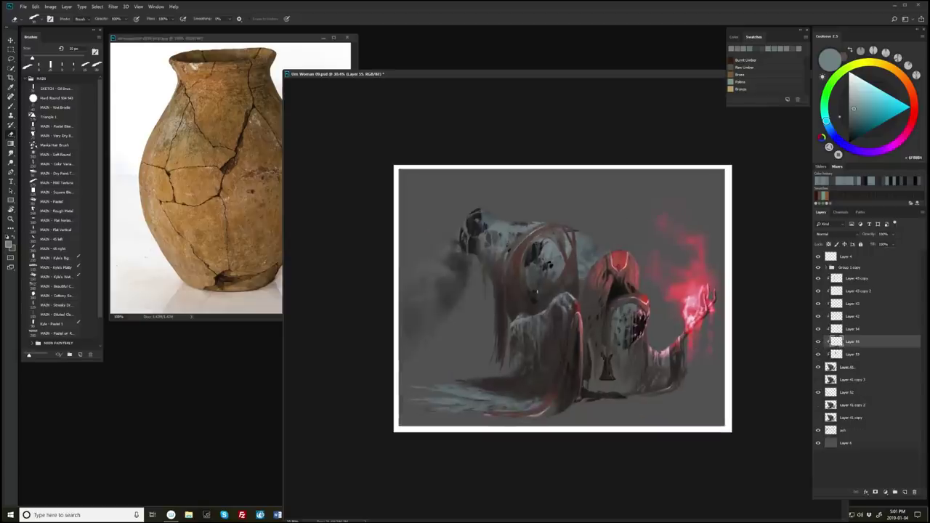
pyautogui.click(347, 37)
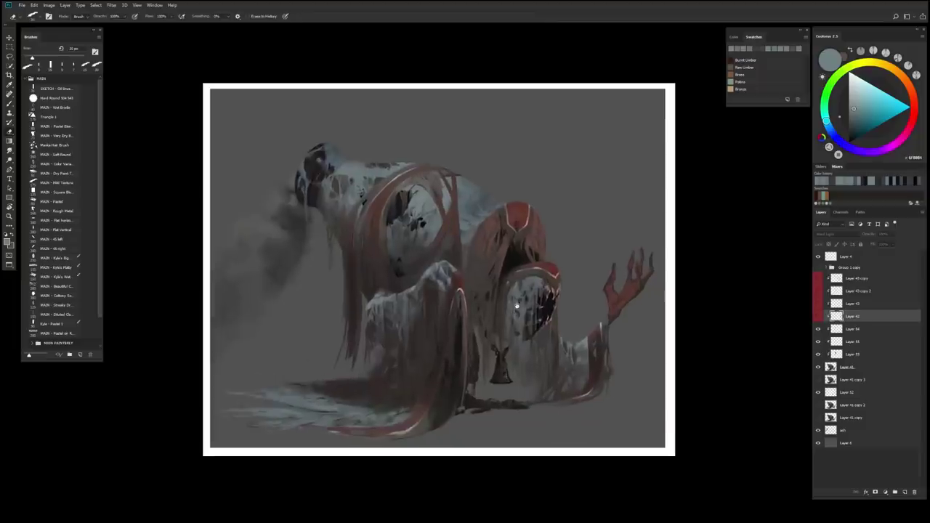
# Raise the saturation and adjust the lightness of Layer 42 with Hue/Saturation.
pyautogui.hotkey('ctrl', 'u')
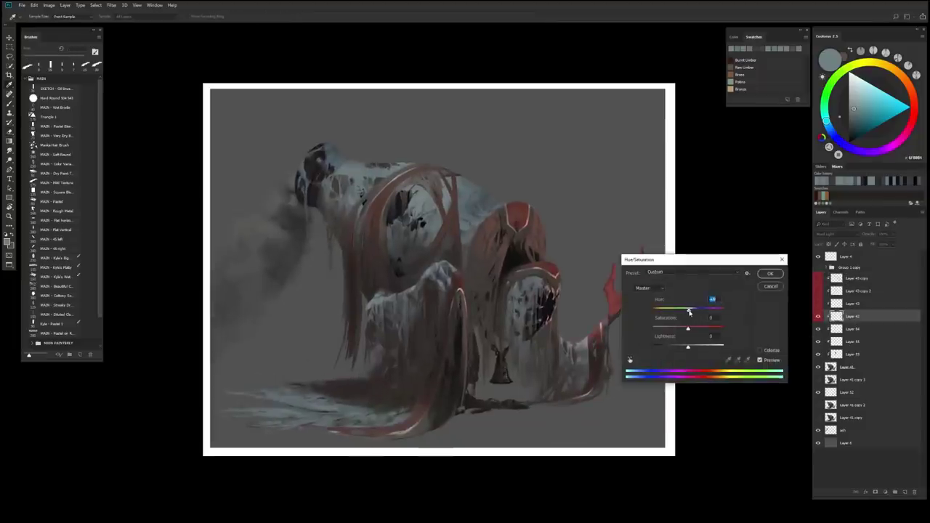
pyautogui.moveTo(688, 328); pyautogui.dragTo(706, 328)
pyautogui.moveTo(688, 346); pyautogui.dragTo(681, 347)
pyautogui.press('Return')
# Reapply the Hue/Saturation settings to Layer 43 and shift the hue of the hand on Layer 43 copy 2.
pyautogui.hotkey('alt', ']')
pyautogui.hotkey('ctrl', 'alt', 'u')
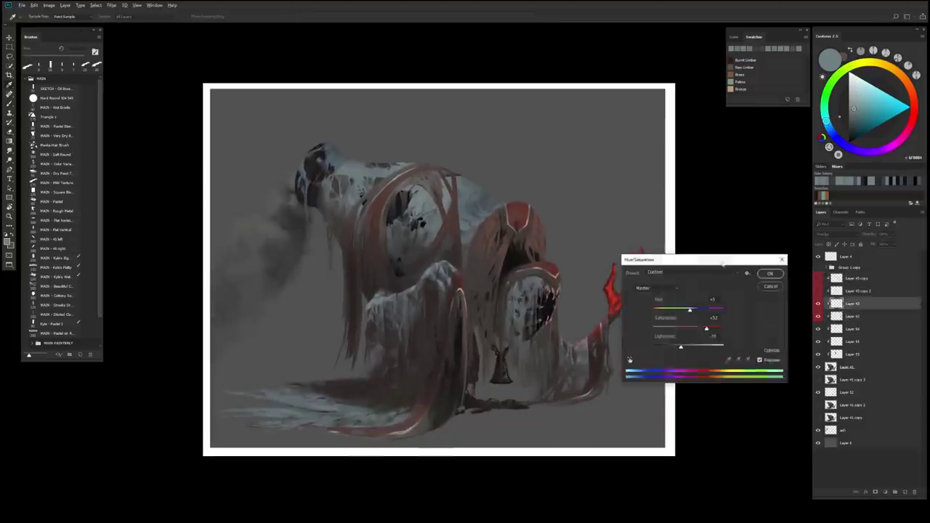
pyautogui.moveTo(723, 265); pyautogui.dragTo(766, 336)
pyautogui.press('Return')
pyautogui.click(836, 290)
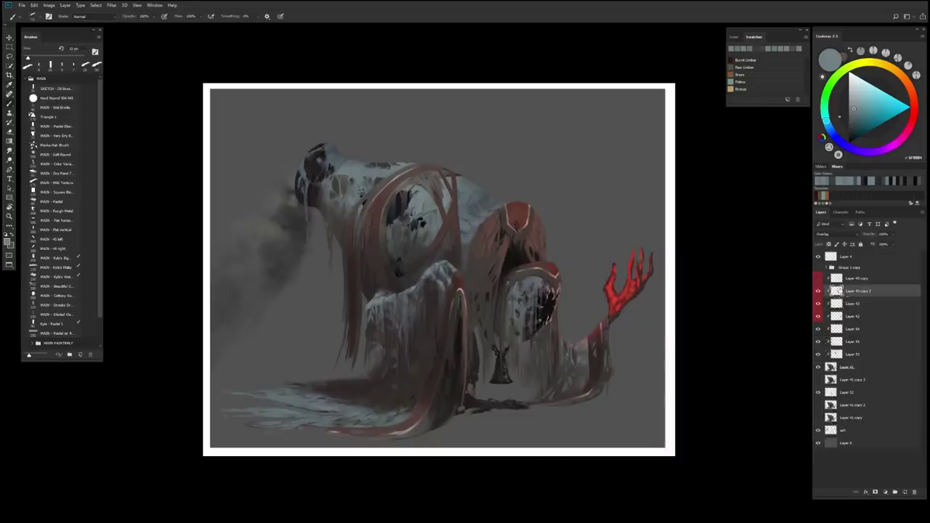
pyautogui.hotkey('ctrl', 'alt', 'u')
pyautogui.moveTo(734, 390); pyautogui.dragTo(752, 390)
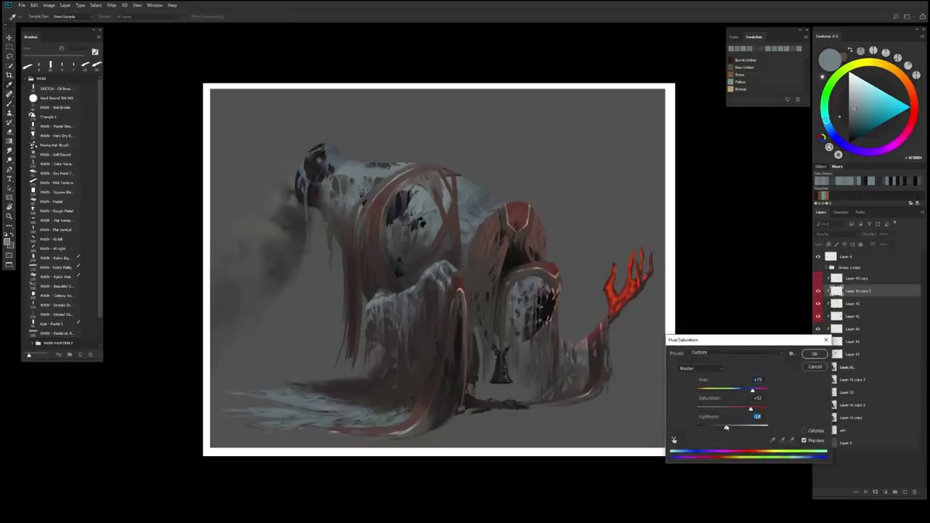
pyautogui.press('Return')
# Nudge the hue of the hood's red on Layer 43 copy.
pyautogui.hotkey('alt', ']')
pyautogui.hotkey('ctrl', 'alt', 'u')
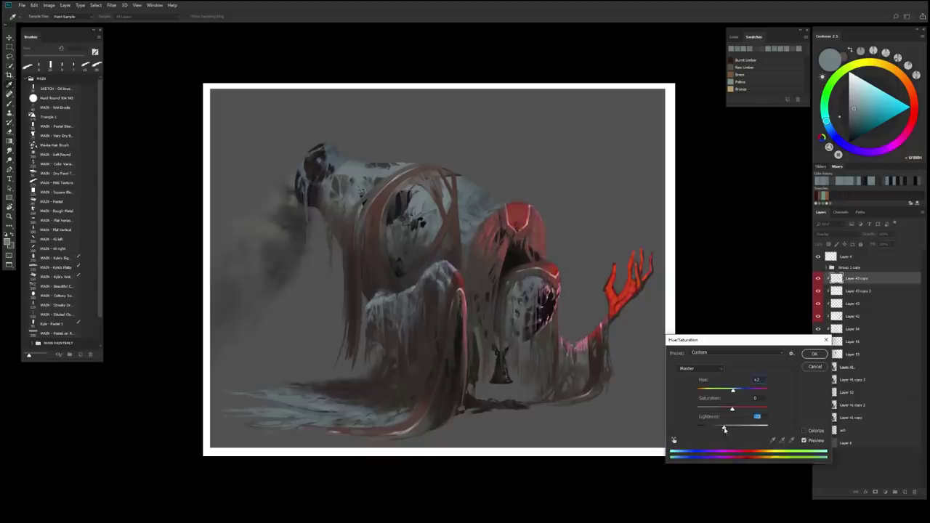
pyautogui.moveTo(732, 390); pyautogui.dragTo(742, 393)
pyautogui.press('Return')
pyautogui.scroll(-2, 575, 392)
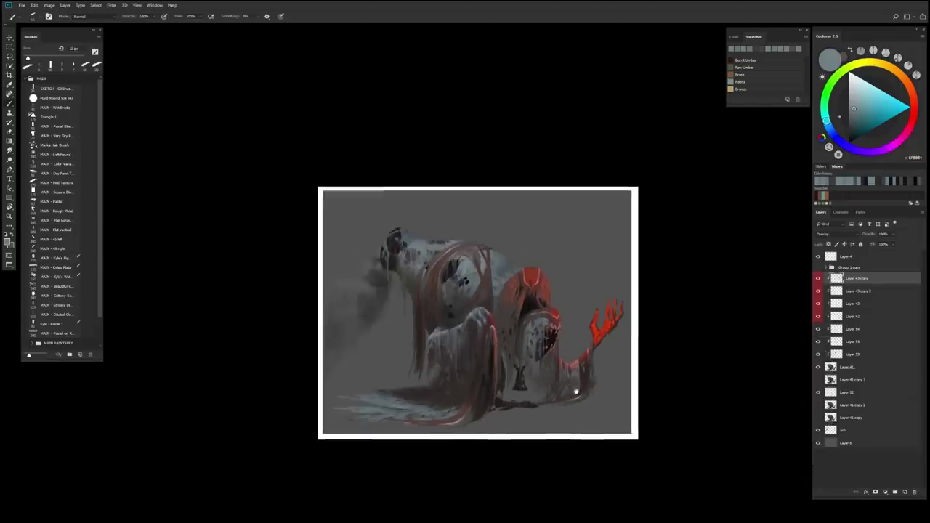
# Leave Layer 42 unchanged and brighten the colours of Layer 43 with Hue/Saturation.
pyautogui.hotkey('alt', '[')
pyautogui.hotkey('alt', '[')
pyautogui.hotkey('alt', '[')
pyautogui.hotkey('ctrl', 'alt', 'u')
pyautogui.press('Escape')
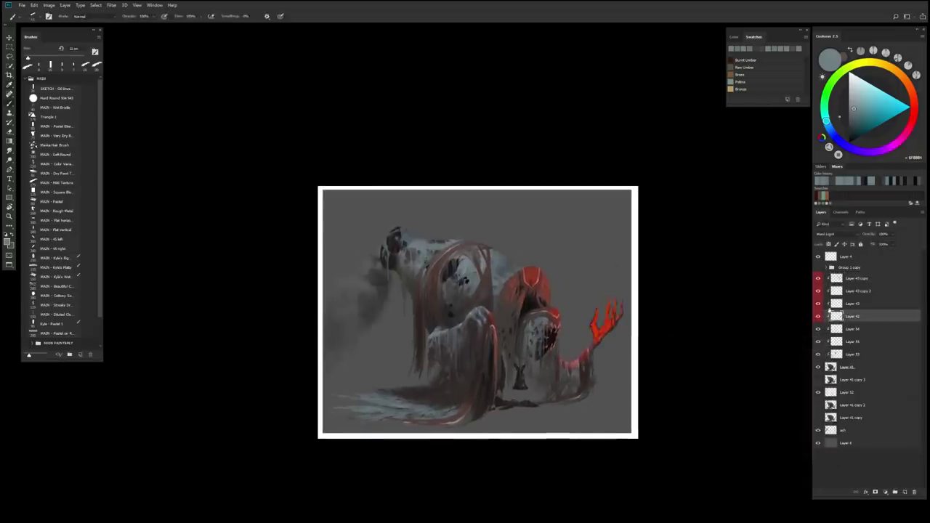
pyautogui.hotkey('alt', ']')
pyautogui.hotkey('ctrl', 'alt', 'u')
pyautogui.moveTo(732, 427); pyautogui.dragTo(760, 428)
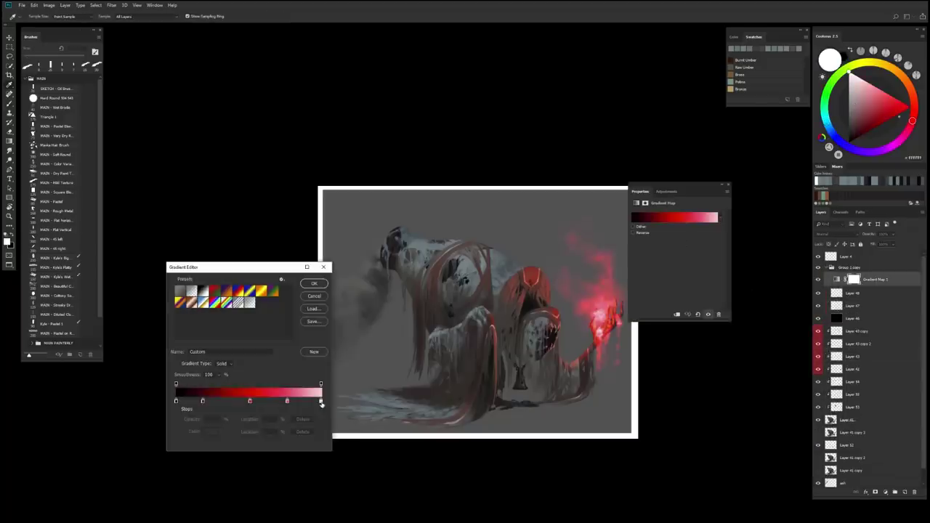
# Keep the dark red gradient stop and turn the middle stop a darker orange.
pyautogui.doubleClick(202, 401)
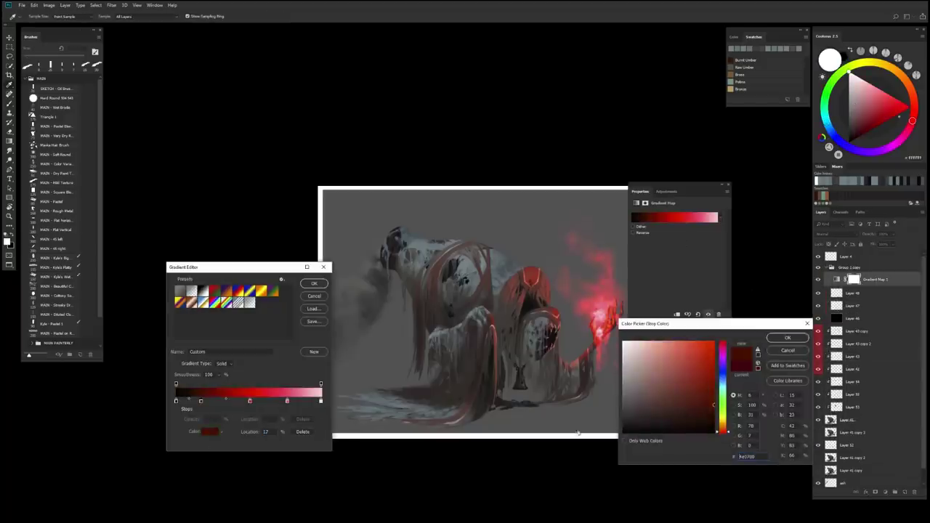
pyautogui.press('Return')
pyautogui.doubleClick(250, 402)
pyautogui.moveTo(721, 429); pyautogui.dragTo(722, 424)
pyautogui.click(715, 368)
pyautogui.press('Return')
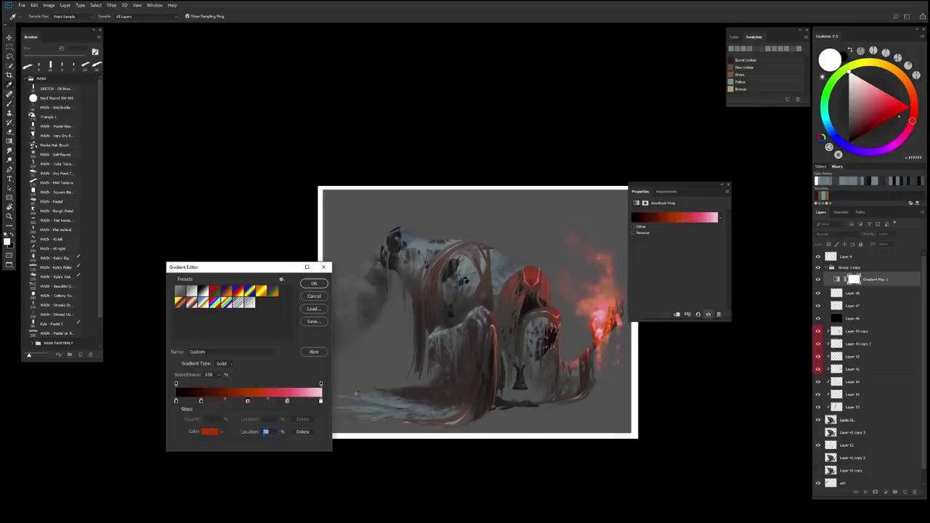
# Make the Location 78 stop orange and the lightest end pale cream.
pyautogui.doubleClick(287, 401)
pyautogui.click(722, 426)
pyautogui.click(704, 342)
pyautogui.press('Return')
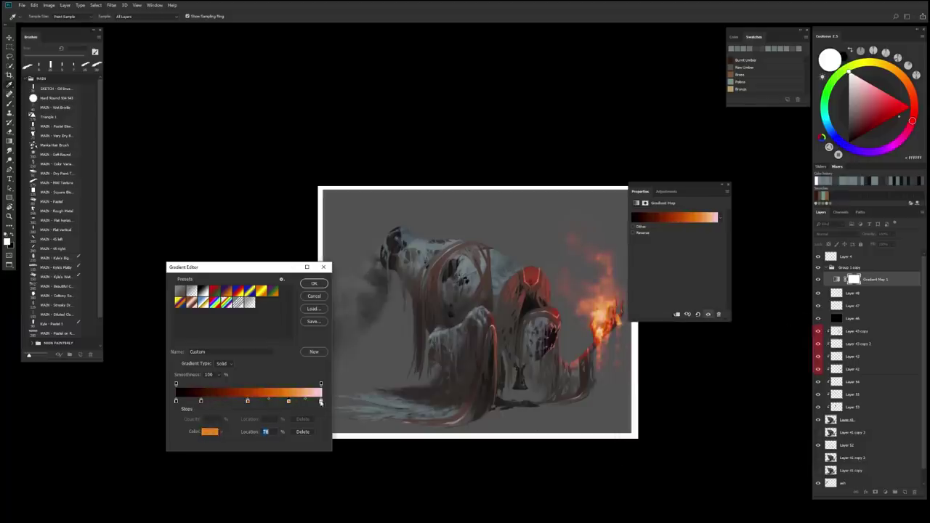
pyautogui.doubleClick(321, 401)
pyautogui.moveTo(722, 418); pyautogui.dragTo(722, 423)
pyautogui.click(787, 338)
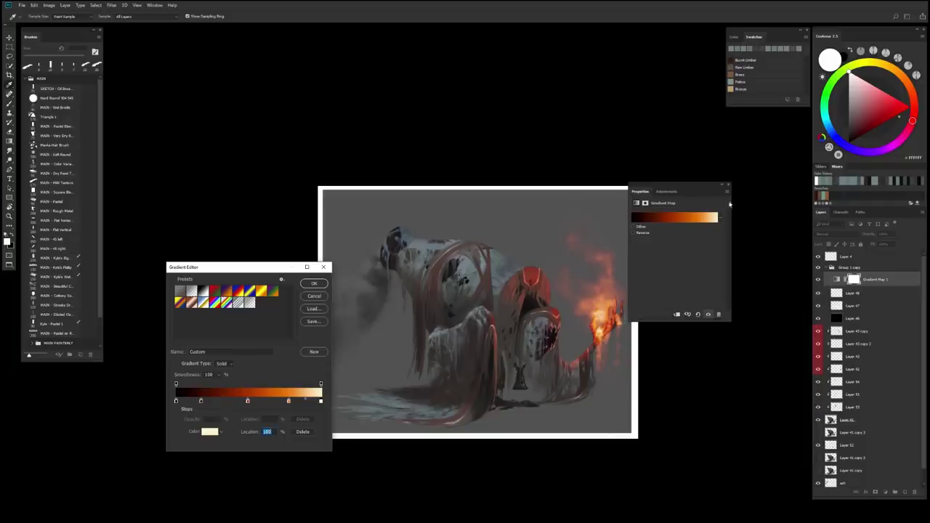
pyautogui.press('Return')
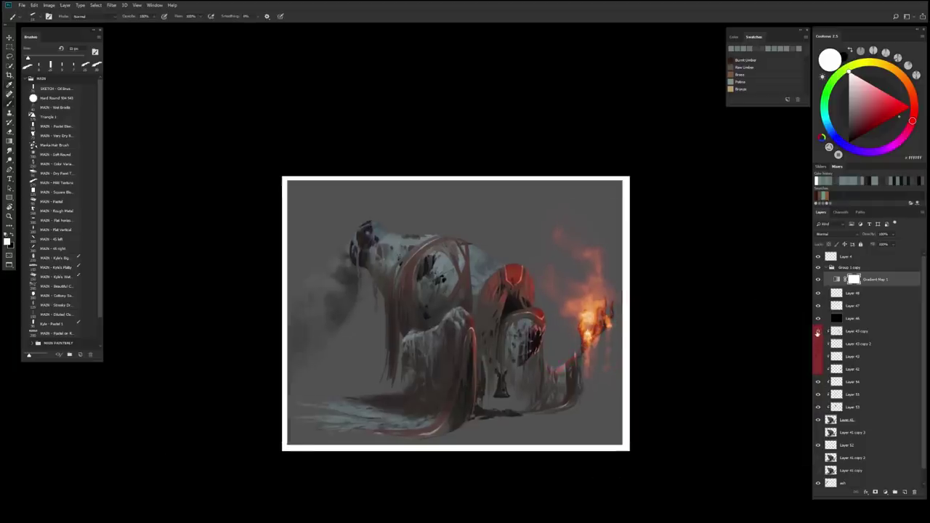
# Apply Hue/Saturation shifts to Layer 42 and darken Layer 43's lightness.
pyautogui.moveTo(759, 425); pyautogui.dragTo(723, 429)
pyautogui.click(851, 369)
pyautogui.hotkey('ctrl', 'u')
pyautogui.click(813, 354)
pyautogui.click(825, 357)
pyautogui.hotkey('ctrl', 'u')
pyautogui.click(814, 354)
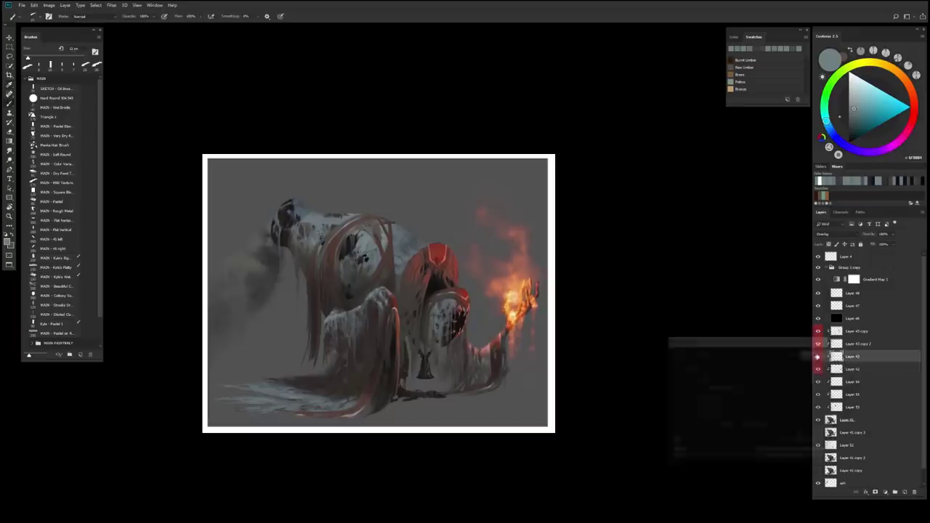
# Set Layer 43 copy 2 to hue -19; give Layer 43 copy hue +13, saturation +29, lightness slightly darker.
pyautogui.click(858, 344)
pyautogui.hotkey('ctrl', 'u')
pyautogui.moveTo(732, 390); pyautogui.dragTo(725, 390)
pyautogui.moveTo(731, 425); pyautogui.dragTo(729, 429)
pyautogui.click(813, 354)
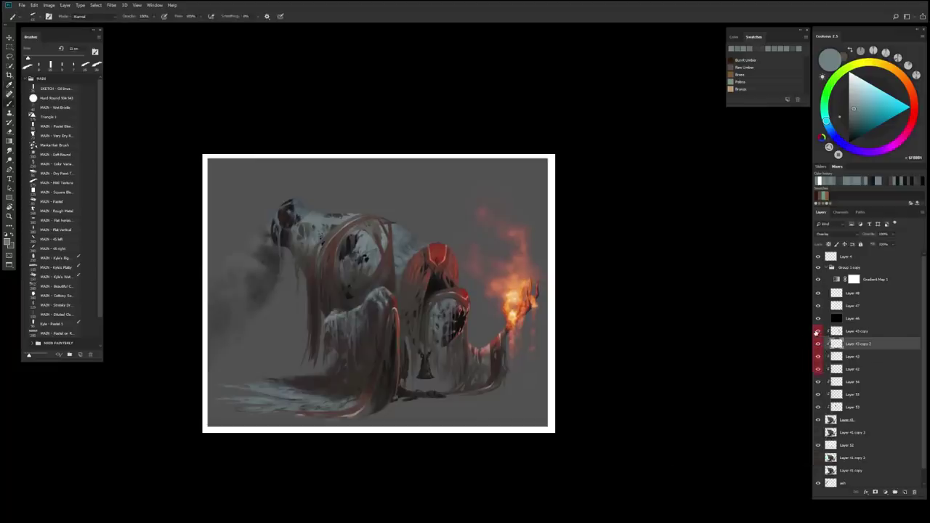
pyautogui.click(857, 331)
pyautogui.hotkey('ctrl', 'u')
pyautogui.moveTo(732, 391); pyautogui.dragTo(735, 390)
pyautogui.moveTo(732, 409); pyautogui.dragTo(742, 409)
pyautogui.moveTo(732, 426); pyautogui.dragTo(728, 428)
pyautogui.press('Return')
# Reopen Gradient Map 1's gradient and revisit the dark red stop's colour.
pyautogui.scroll(-2, 399, 198)
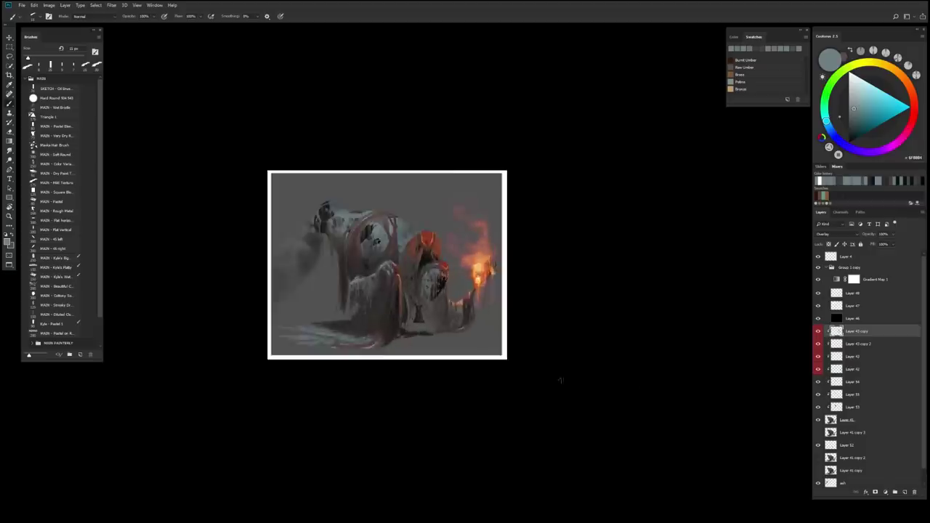
pyautogui.scroll(1, 594, 383)
pyautogui.scroll(1, 260, 232)
pyautogui.scroll(-1, 555, 367)
pyautogui.doubleClick(854, 279)
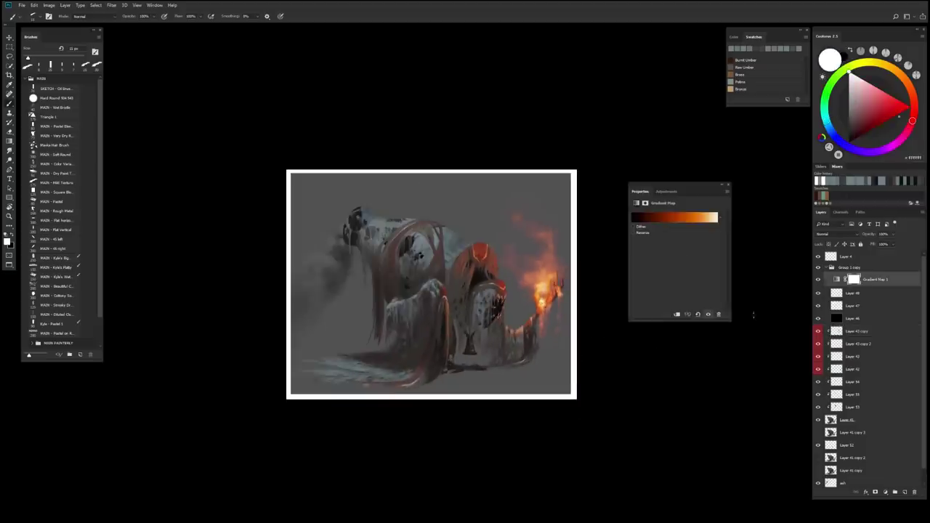
pyautogui.click(674, 218)
pyautogui.doubleClick(199, 401)
pyautogui.press('Return')
# Recheck the stops at Locations 49 and 77, then move the dark red stop to Location 20.
pyautogui.doubleClick(247, 401)
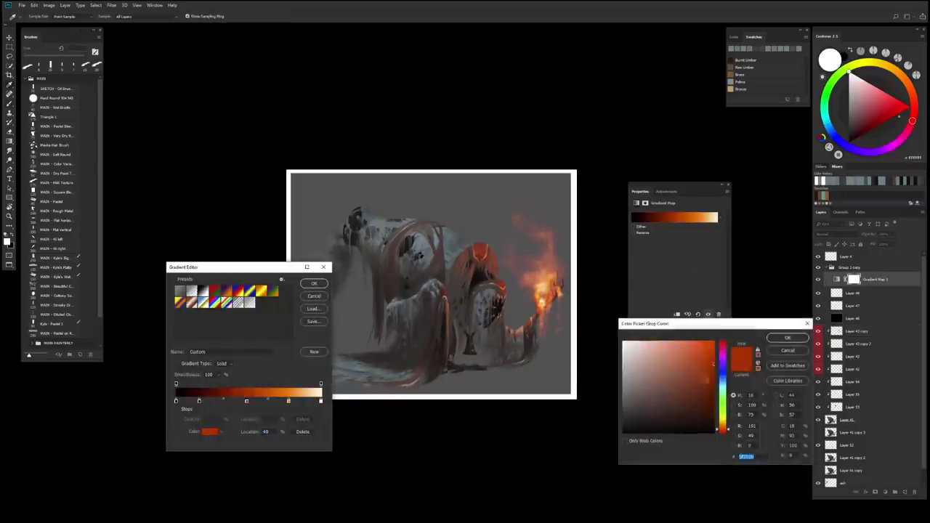
pyautogui.press('Return')
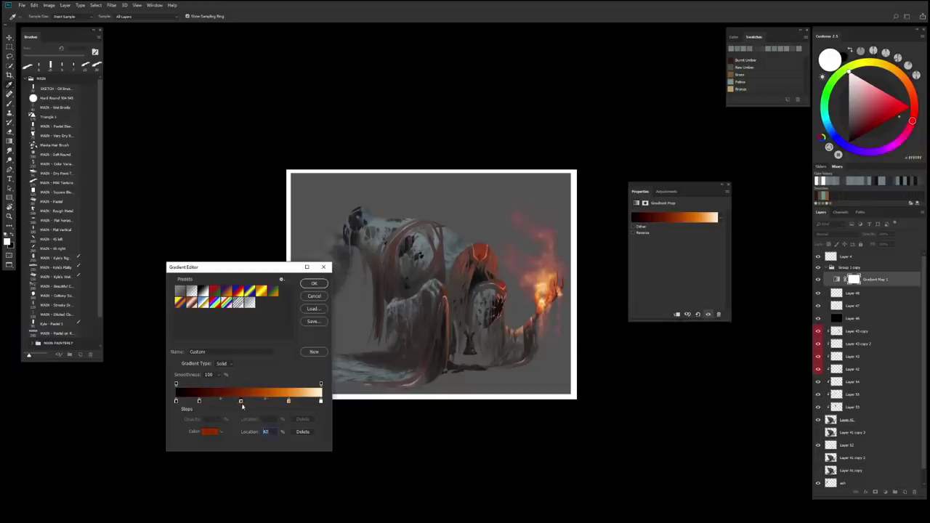
pyautogui.doubleClick(288, 401)
pyautogui.press('Return')
pyautogui.click(241, 400)
pyautogui.click(198, 400)
pyautogui.moveTo(199, 401); pyautogui.dragTo(207, 403)
# Accept the edited gradient and set up a white brush of about 41 px.
pyautogui.press('Return')
pyautogui.press('b')
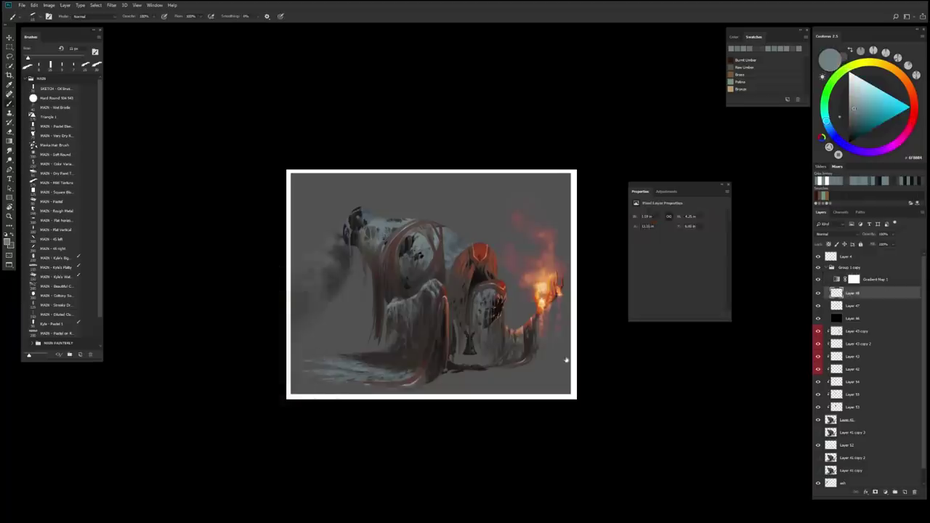
pyautogui.rightClick(564, 356)
pyautogui.press('Escape')
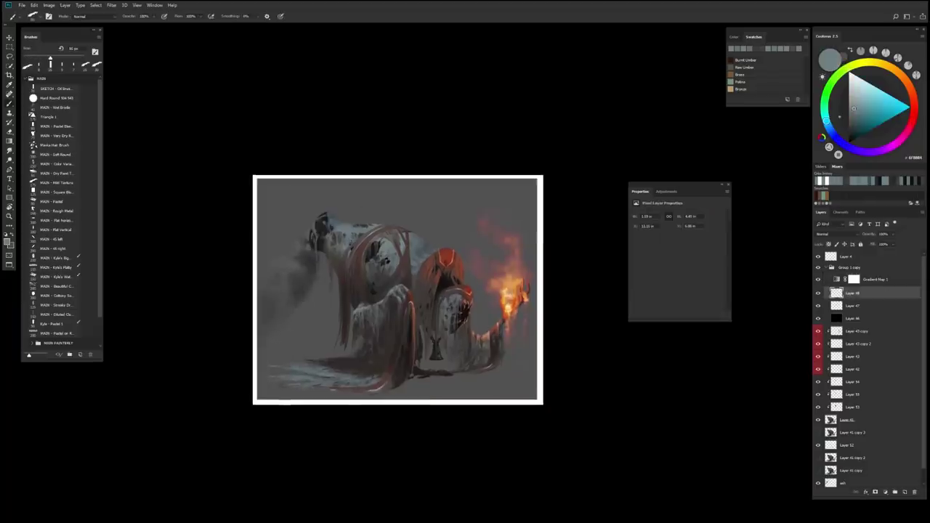
pyautogui.moveTo(639, 342); pyautogui.dragTo(609, 332)
pyautogui.press('Return')
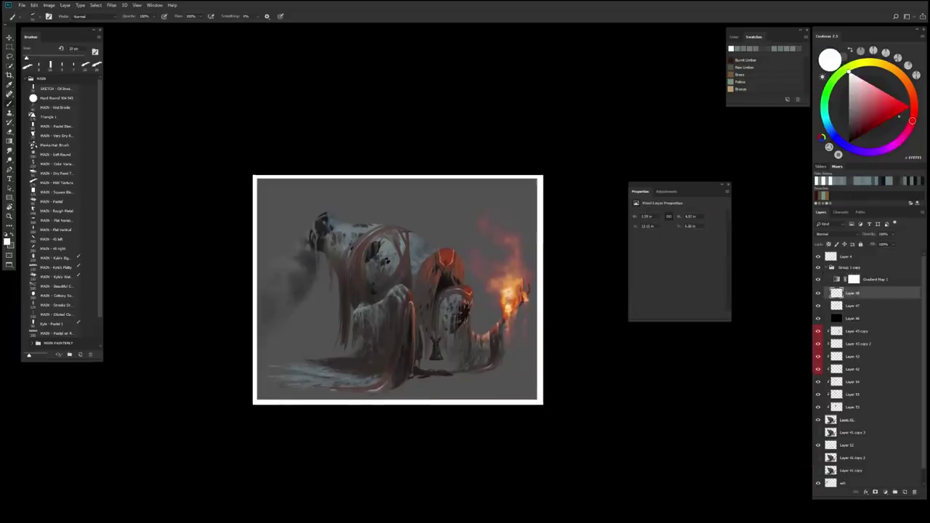
pyautogui.press(']')
pyautogui.press(']')
pyautogui.press(']')
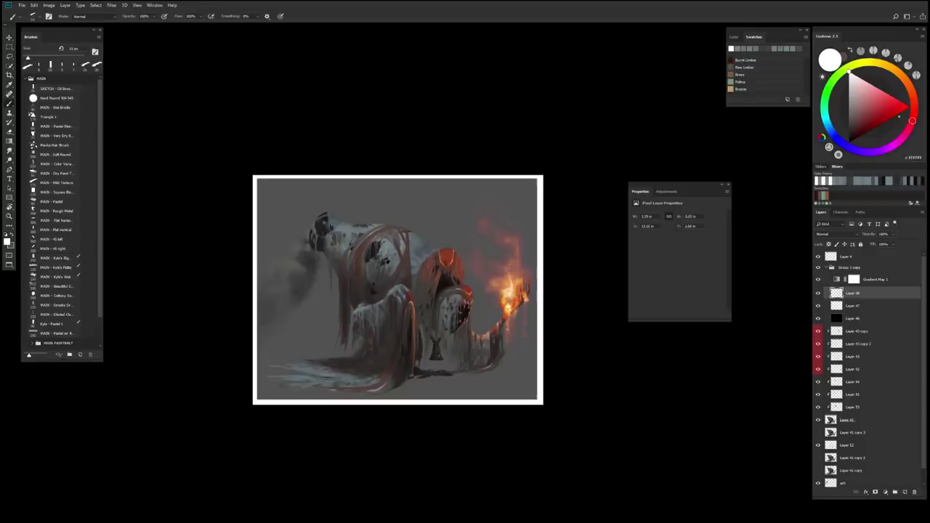
# Dab a light mark and paint a bright stroke into the flame.
pyautogui.click(521, 263)
pyautogui.moveTo(500, 223); pyautogui.dragTo(498, 241)
pyautogui.press('e')
pyautogui.press('b')
pyautogui.press('e')
pyautogui.press('e')
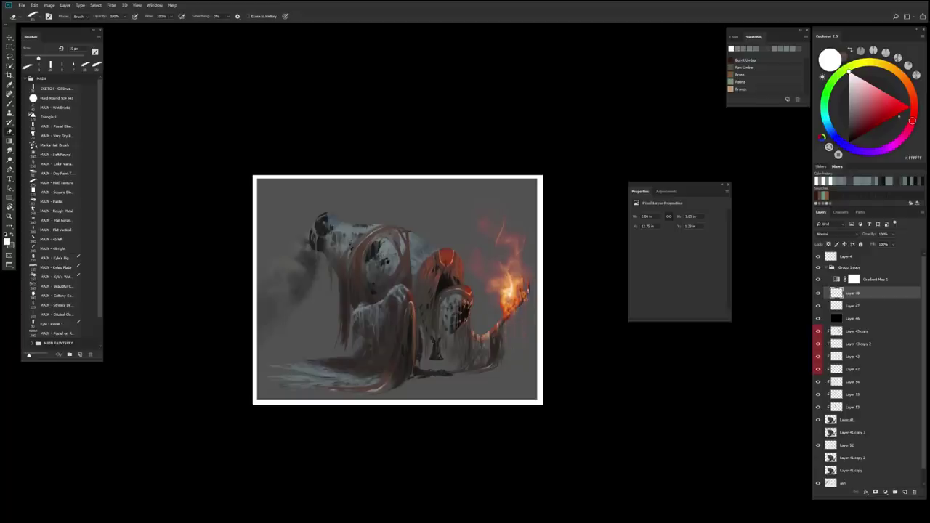
pyautogui.press('b')
# Add a cluster of small bright dabs to the fire, varying the brush size.
pyautogui.press(']')
pyautogui.press(']')
pyautogui.press(']')
pyautogui.press(']')
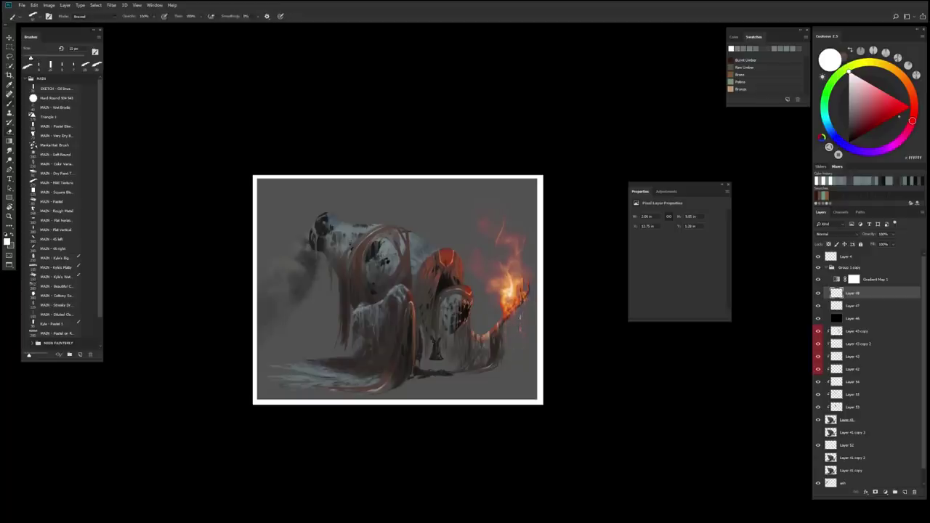
pyautogui.click(509, 310)
pyautogui.press('[')
pyautogui.click(513, 306)
pyautogui.click(511, 305)
pyautogui.click(508, 307)
pyautogui.press(']')
pyautogui.click(511, 303)
pyautogui.click(511, 302)
pyautogui.press('[')
pyautogui.click(515, 301)
pyautogui.click(513, 298)
# Erase a spot in the fire to knock it back.
pyautogui.press('e')
pyautogui.click(509, 309)
pyautogui.press('b')
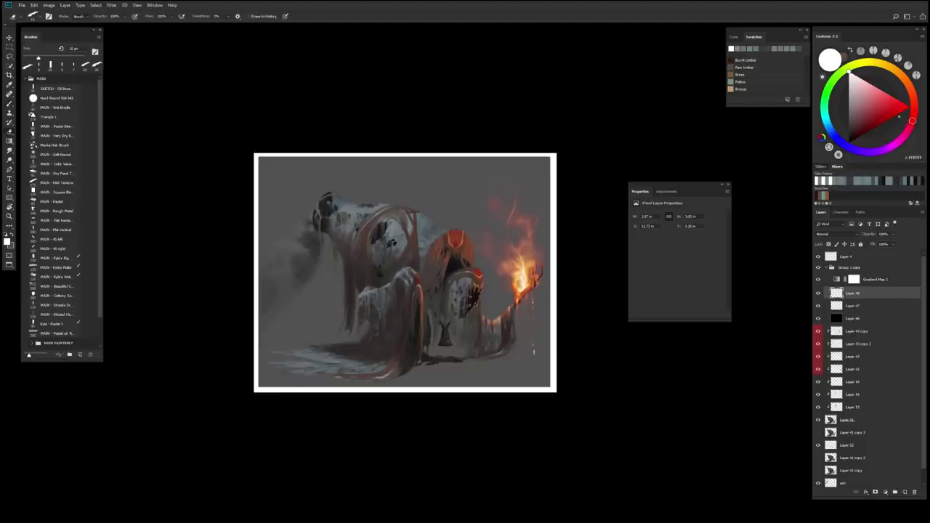
pyautogui.press('e')
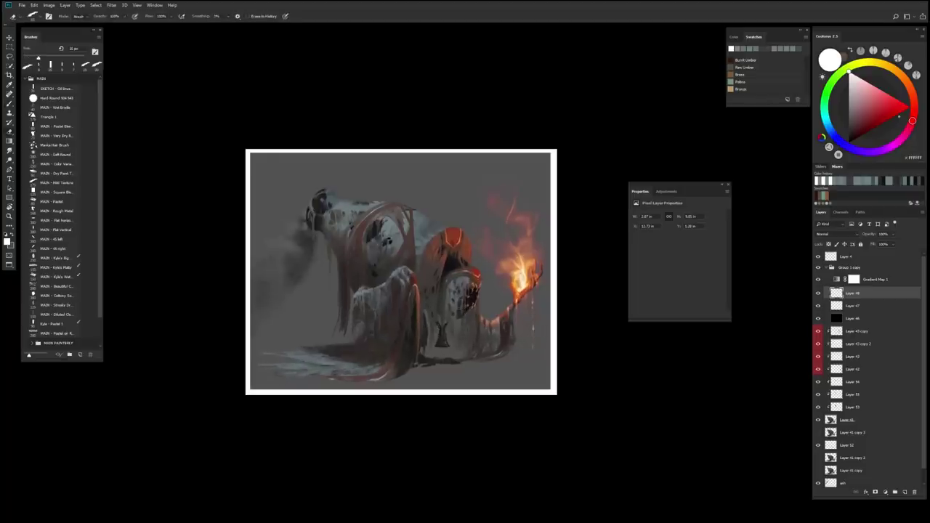
pyautogui.press('b')
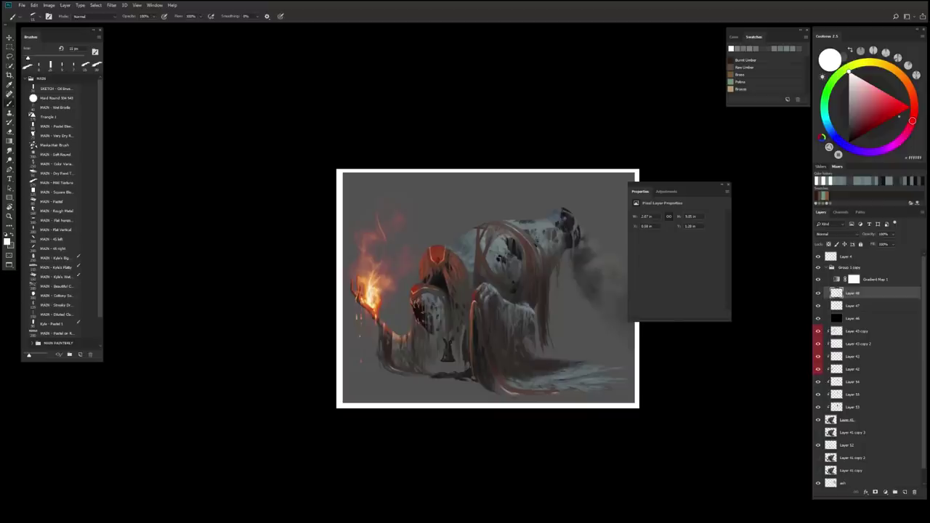
pyautogui.press('e')
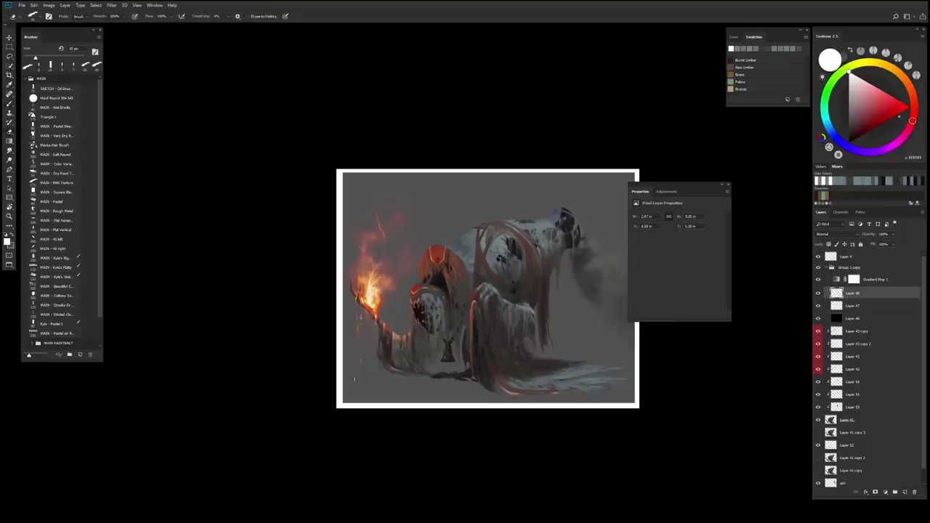
pyautogui.press(']')
pyautogui.press('b')
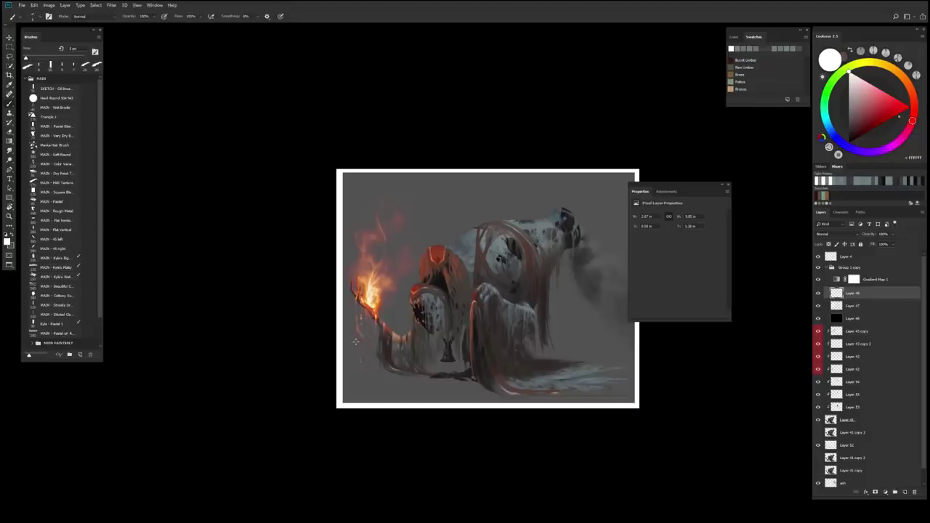
pyautogui.press('e')
pyautogui.press('b')
pyautogui.press(']')
pyautogui.press(']')
pyautogui.press(']')
pyautogui.press(']')
pyautogui.scroll(1, 366, 283)
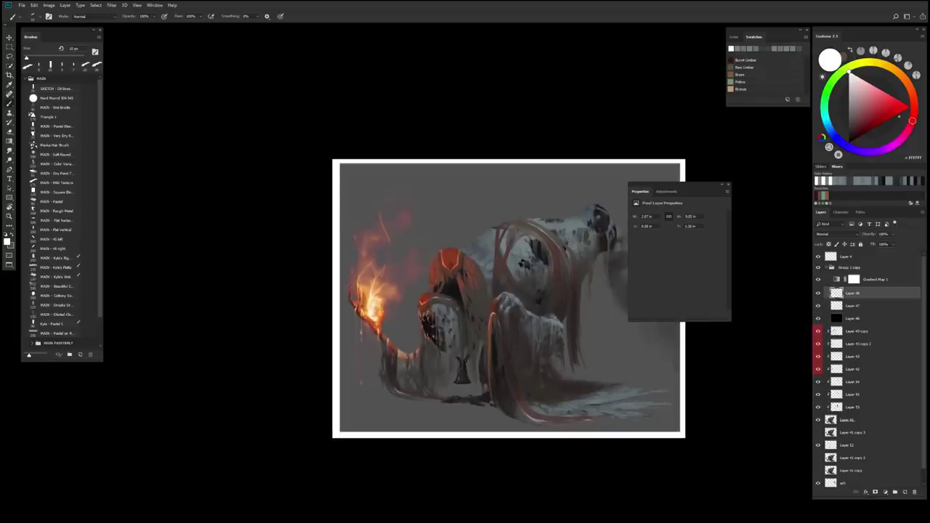
pyautogui.press('e')
pyautogui.press('b')
pyautogui.scroll(-1, 414, 348)
pyautogui.press('e')
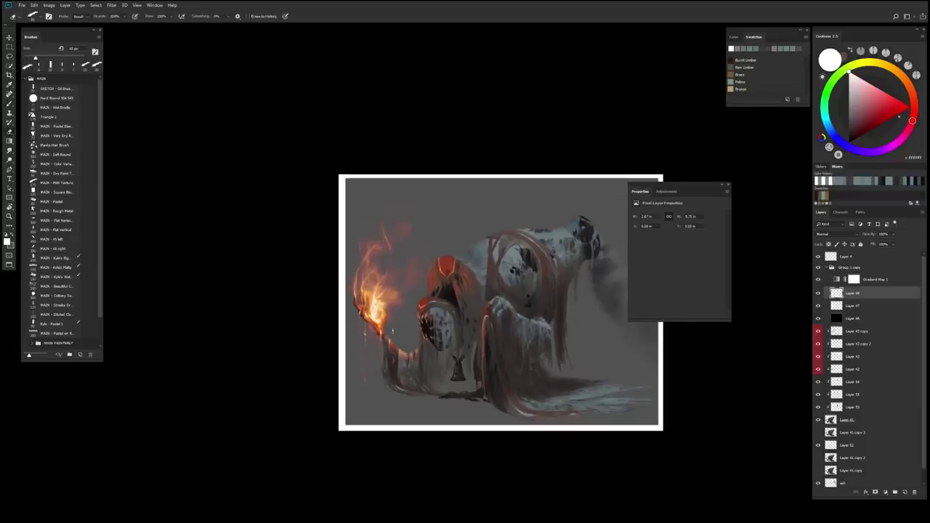
pyautogui.hotkey('alt', '[')
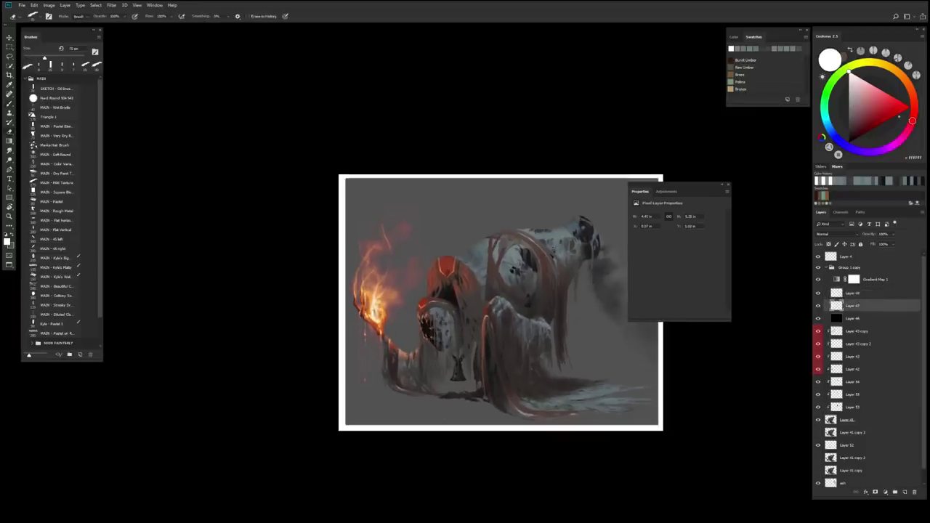
pyautogui.press('b')
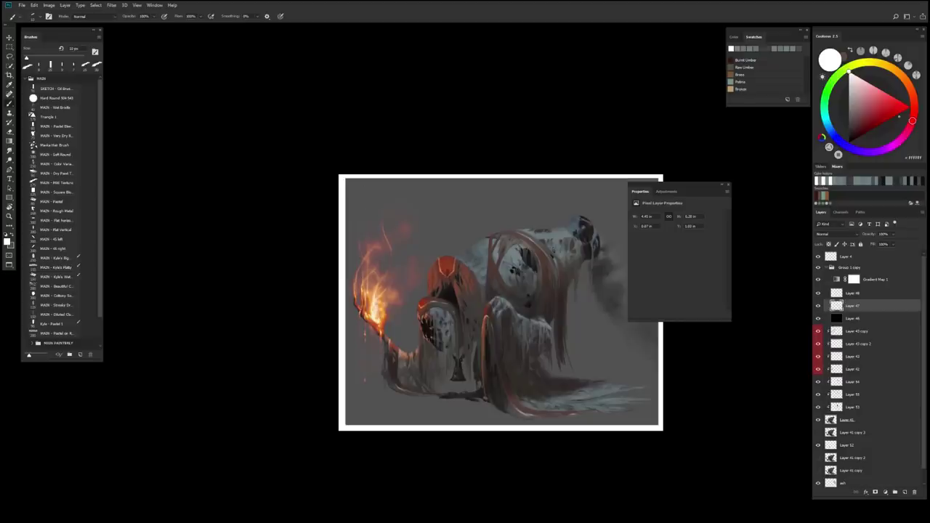
pyautogui.scroll(1, 393, 491)
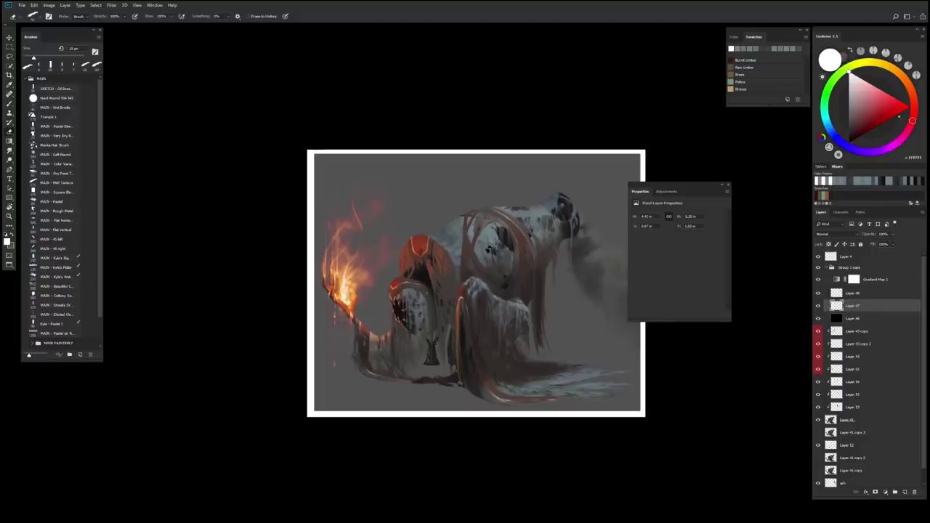
pyautogui.hotkey('alt', ']')
pyautogui.scroll(-1, 349, 371)
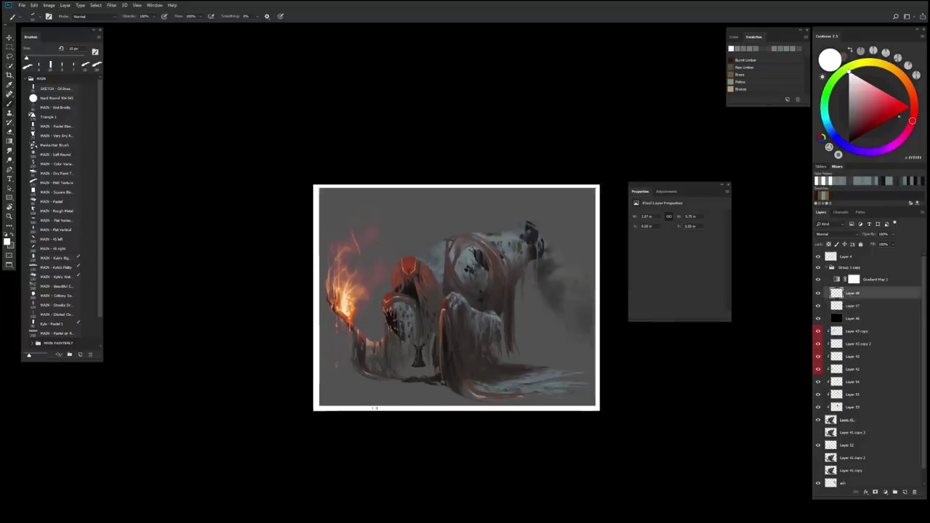
pyautogui.press('h')
pyautogui.press('e')
pyautogui.hotkey('alt', '[')
# Enlarge the brush to 100 px, merge Layer 48 into Layer 47, and zoom in.
pyautogui.press(']')
pyautogui.press(']')
pyautogui.press(']')
pyautogui.press(']')
pyautogui.press(']')
pyautogui.press(']')
pyautogui.press(']')
pyautogui.press(']')
pyautogui.press(']')
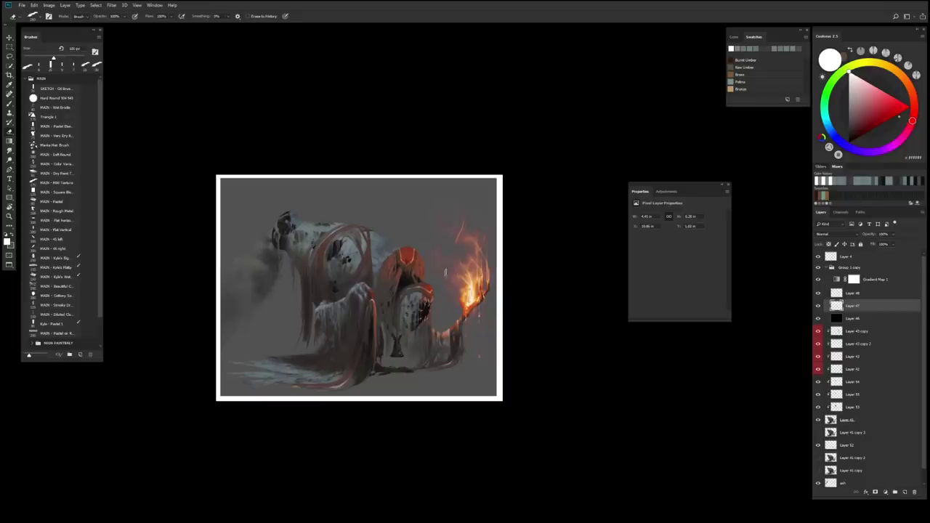
pyautogui.hotkey('alt', ']')
pyautogui.hotkey('ctrl', 'e')
pyautogui.scroll(1, 409, 355)
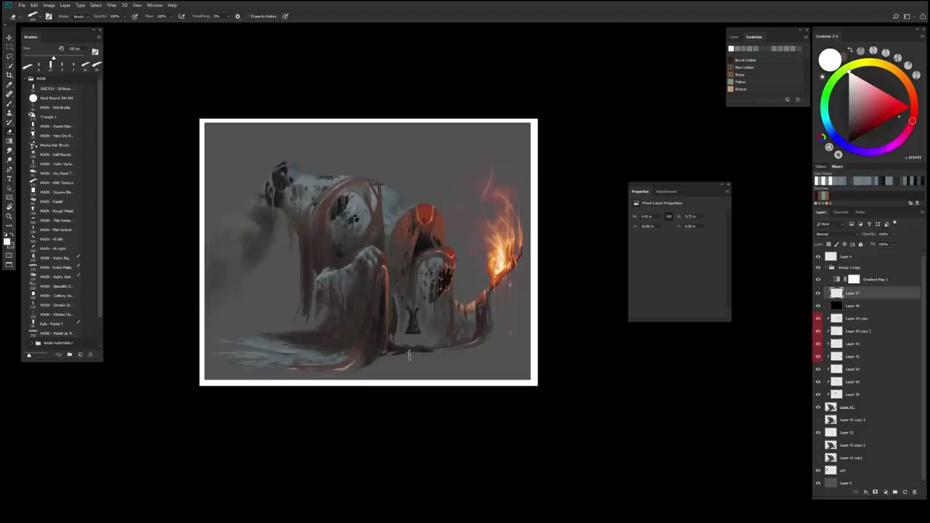
pyautogui.scroll(-1, 449, 413)
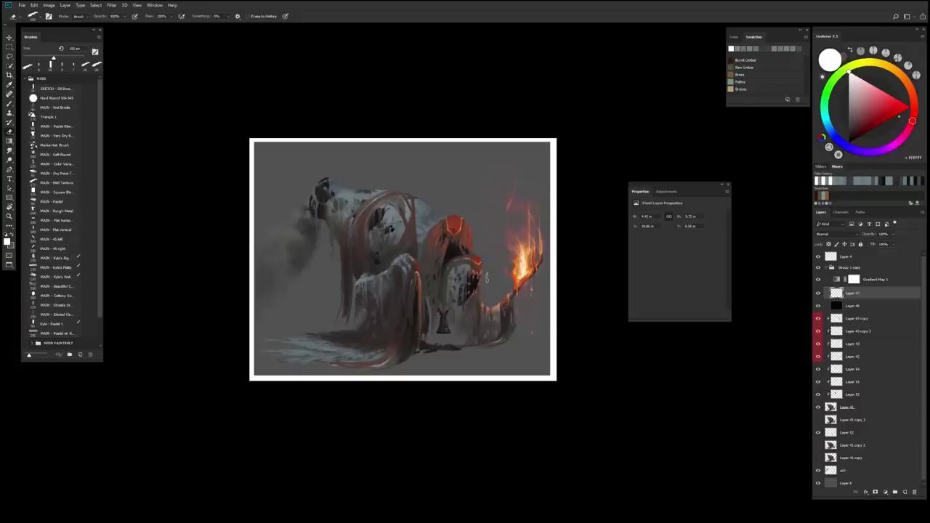
pyautogui.scroll(-2, 537, 371)
pyautogui.scroll(2, 537, 367)
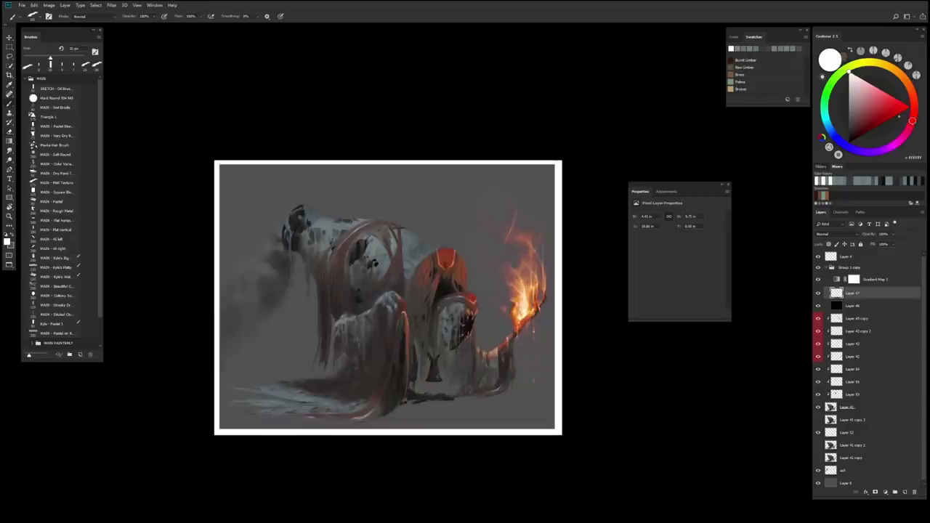
pyautogui.press('b')
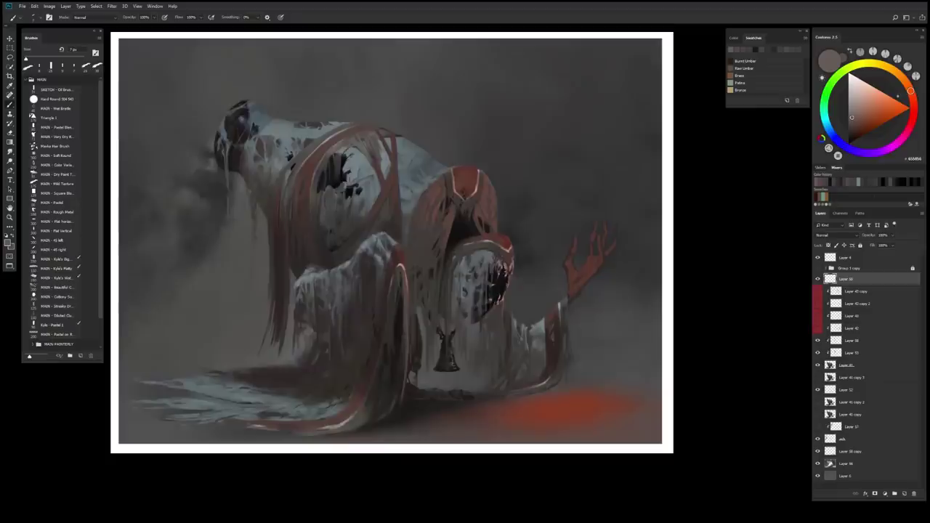
# Paint two light vertical strokes on the red hood and transform the right-hand one.
pyautogui.scroll(5, 455, 171)
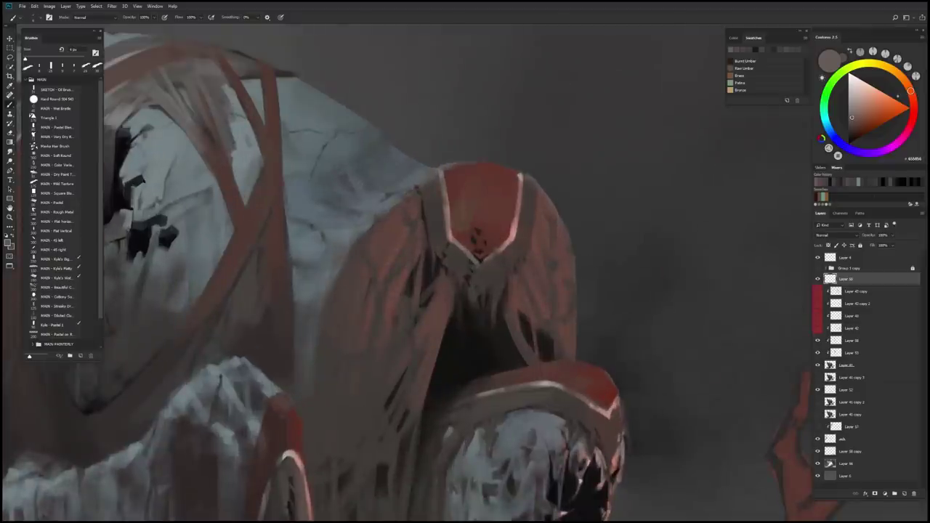
pyautogui.moveTo(464, 180)
pyautogui.mouseDown()
pyautogui.moveTo(463, 198)
pyautogui.moveTo(505, 231)
pyautogui.moveTo(547, 230)
pyautogui.mouseUp()
pyautogui.hotkey('ctrl', 't')
pyautogui.press('Return')
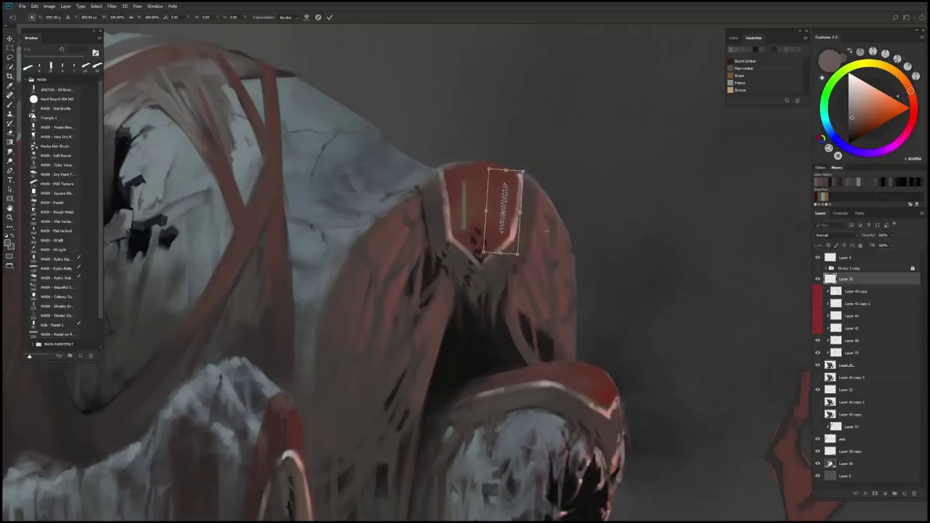
pyautogui.press('h')
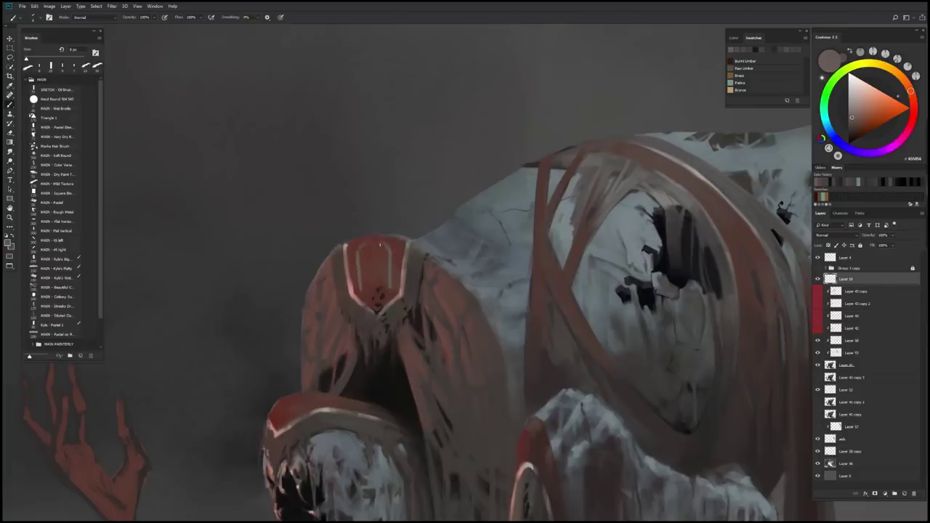
pyautogui.press('h')
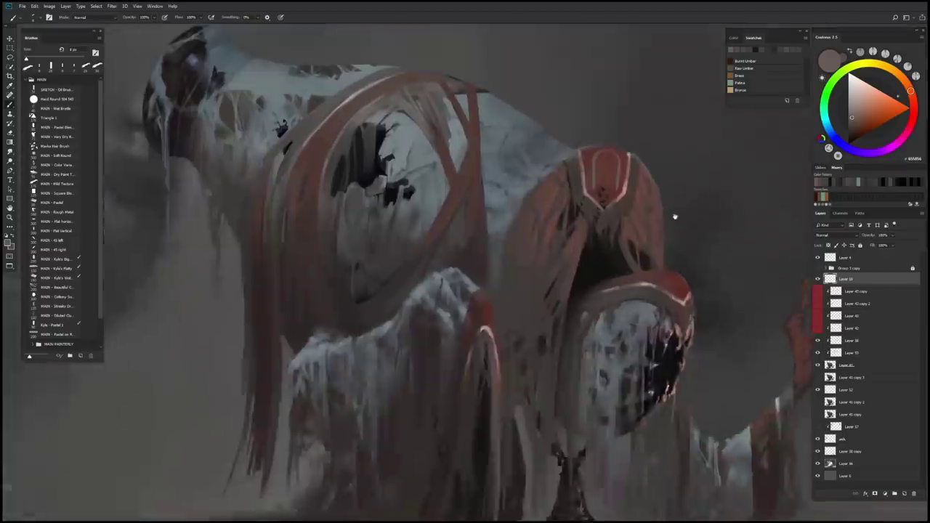
pyautogui.hotkey('ctrl', '0')
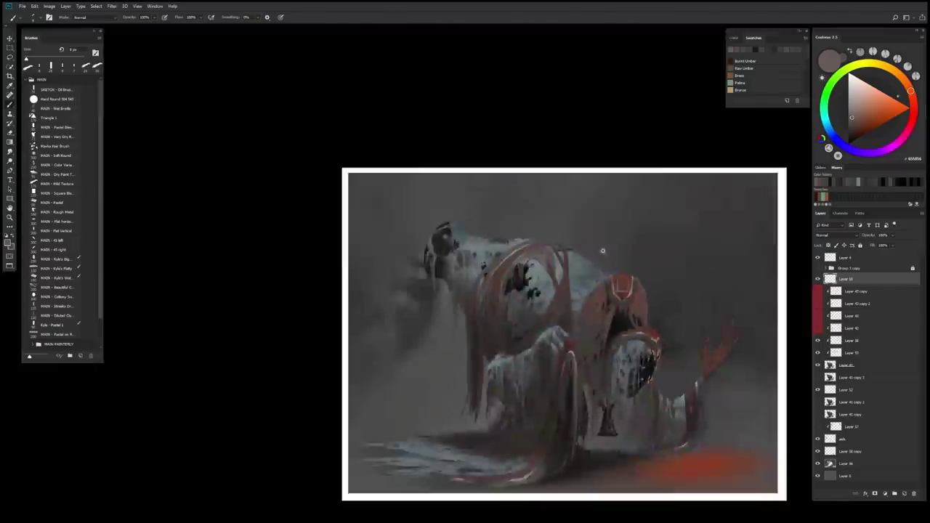
pyautogui.scroll(5, 589, 299)
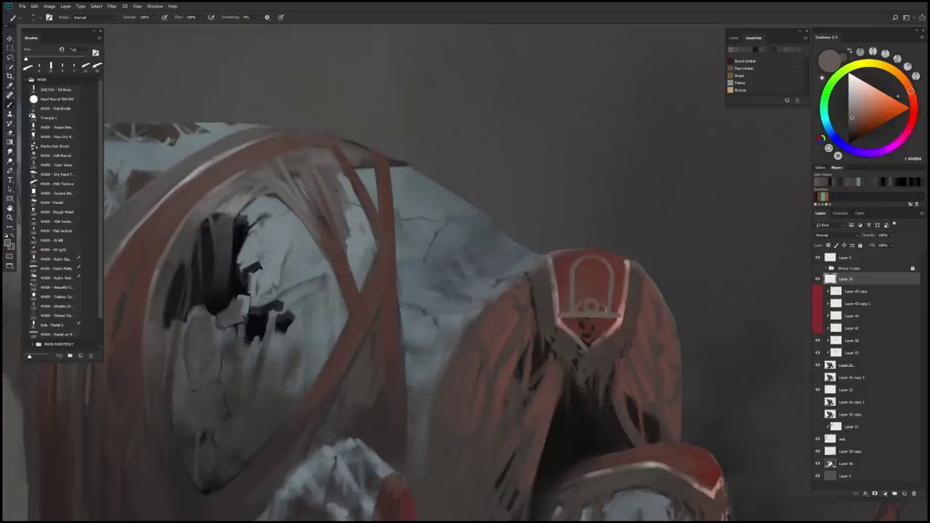
pyautogui.moveTo(573, 309); pyautogui.dragTo(551, 311)
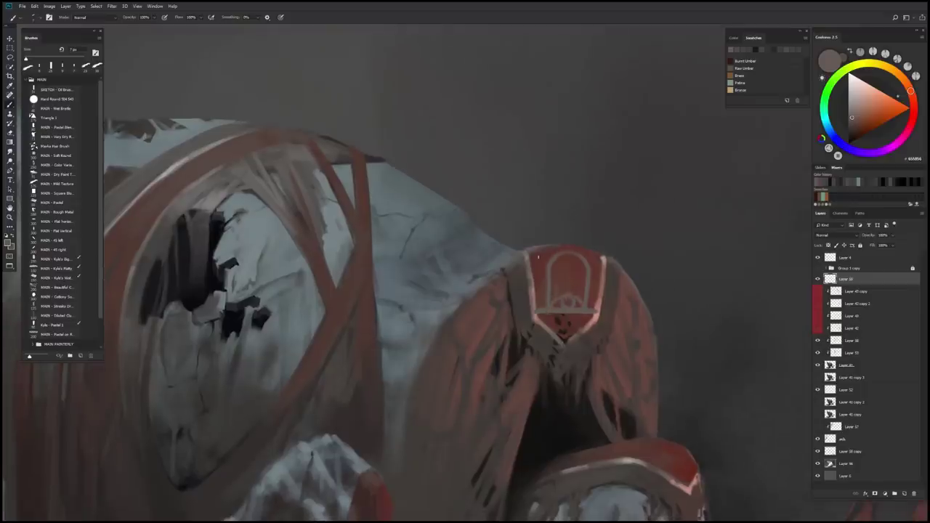
# Add a light stroke on the hood's left edge and scale the emblem down to fit.
pyautogui.moveTo(539, 254); pyautogui.dragTo(540, 271)
pyautogui.press('h')
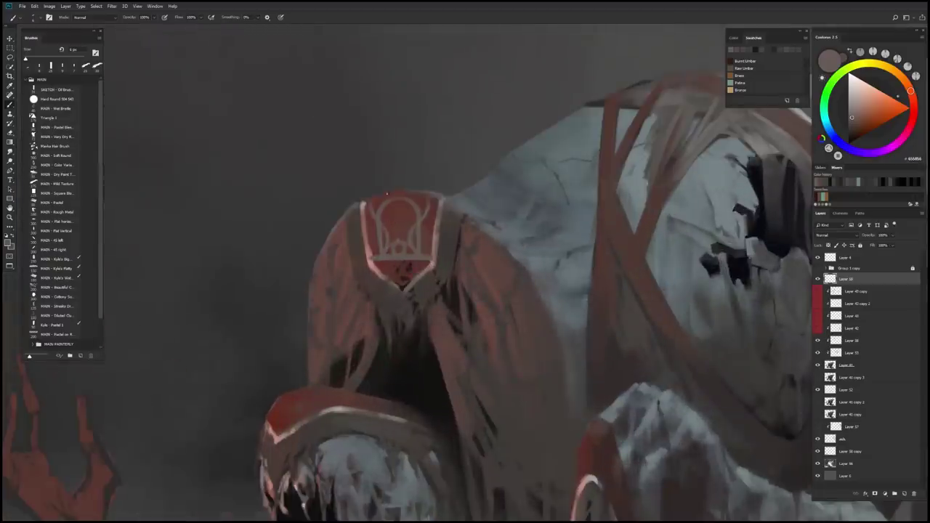
pyautogui.hotkey('ctrl', 't')
pyautogui.moveTo(443, 195); pyautogui.dragTo(433, 206)
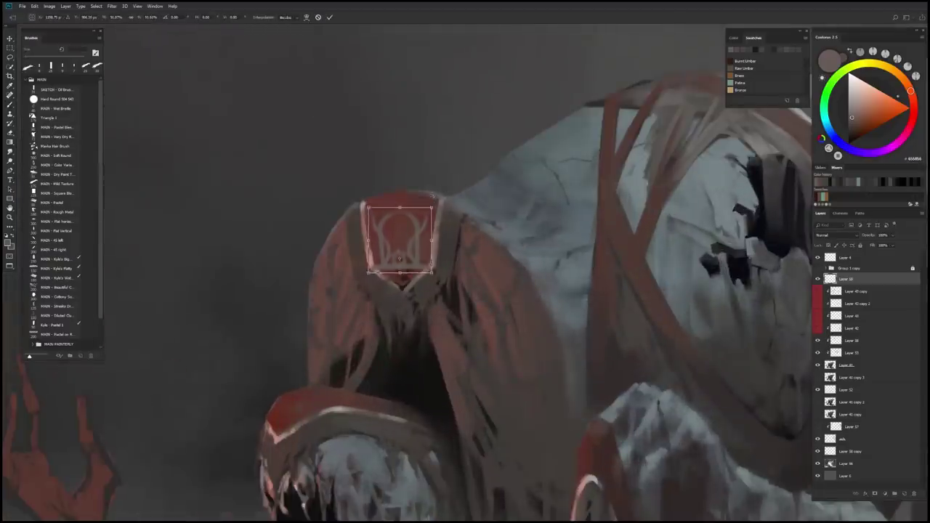
pyautogui.press('Return')
pyautogui.scroll(-5, 453, 222)
pyautogui.scroll(5, 398, 206)
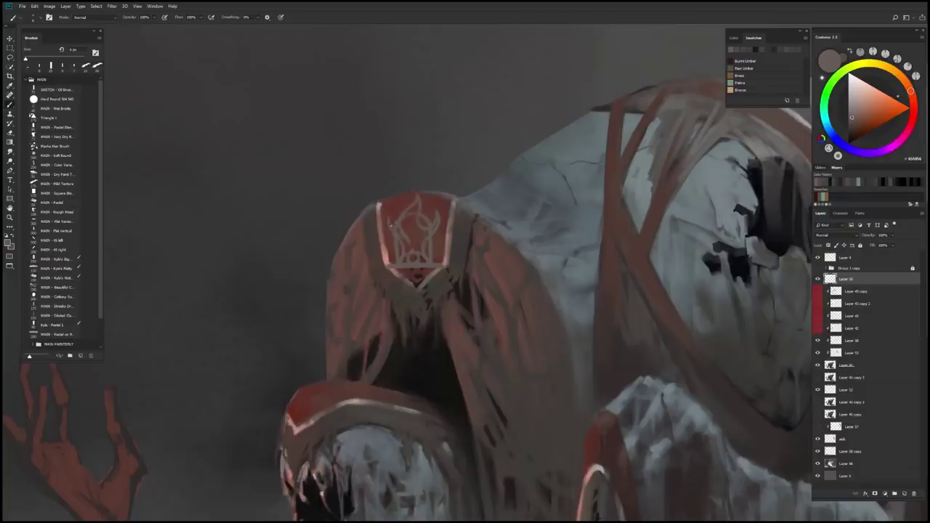
# Erase stray lines from the crown emblem sketch and add a new layer above it.
pyautogui.press('e')
pyautogui.moveTo(390, 226); pyautogui.dragTo(446, 227)
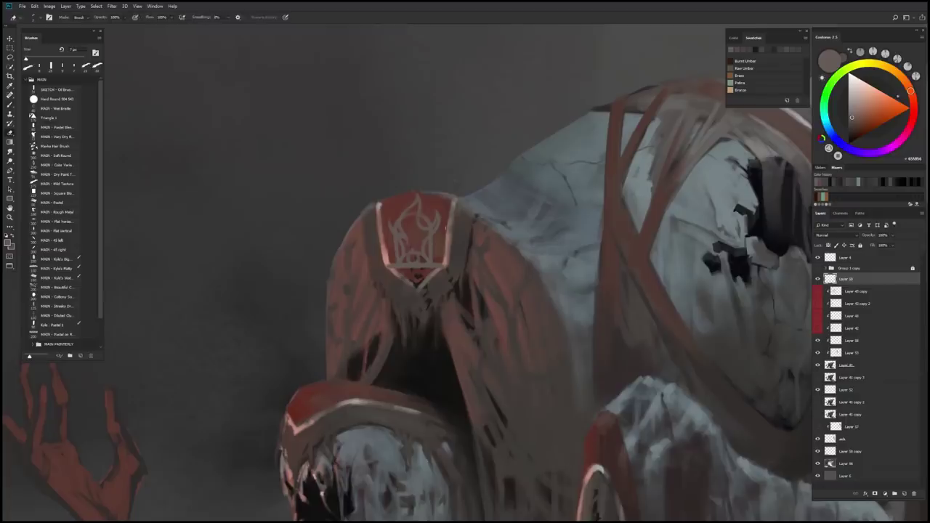
pyautogui.press('b')
pyautogui.scroll(-3, 446, 228)
pyautogui.hotkey('ctrl', 'shift', 'alt', 'n')
# Sample light pink, brownish red and grey-blue, mirror the view, and merge down into Layer 36.
pyautogui.keyDown('alt'); pyautogui.click(429, 225); pyautogui.keyUp('alt')
pyautogui.scroll(-2, 430, 224)
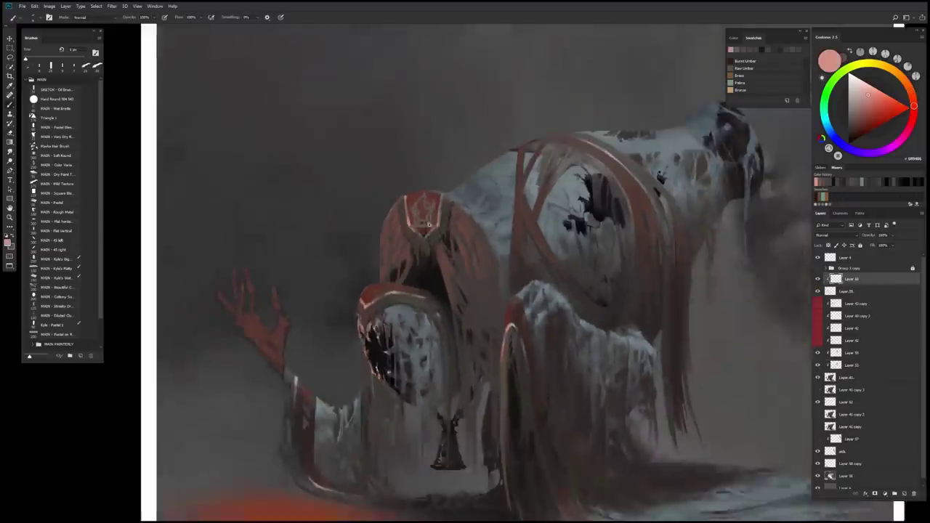
pyautogui.scroll(-2, 430, 224)
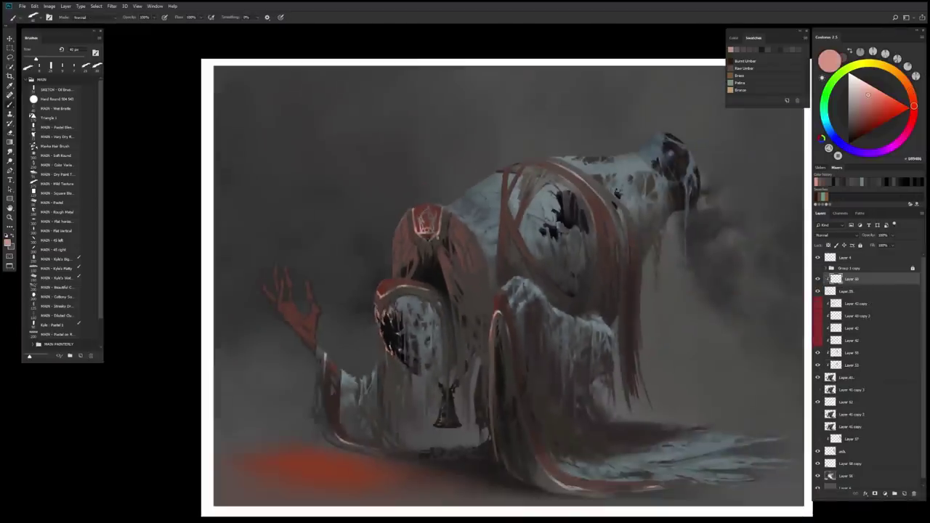
pyautogui.keyDown('alt'); pyautogui.click(425, 222); pyautogui.keyUp('alt')
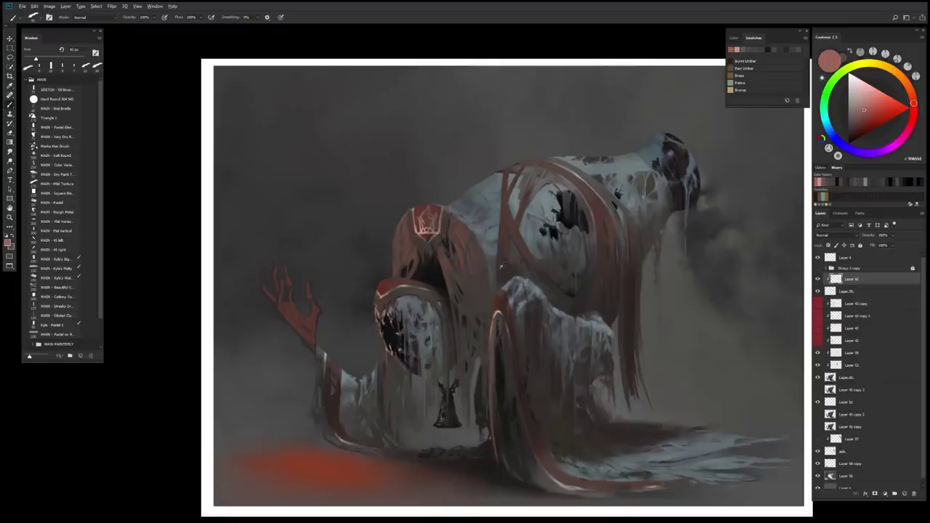
pyautogui.keyDown('alt'); pyautogui.click(560, 166); pyautogui.keyUp('alt')
pyautogui.scroll(-1, 467, 322)
pyautogui.press('h')
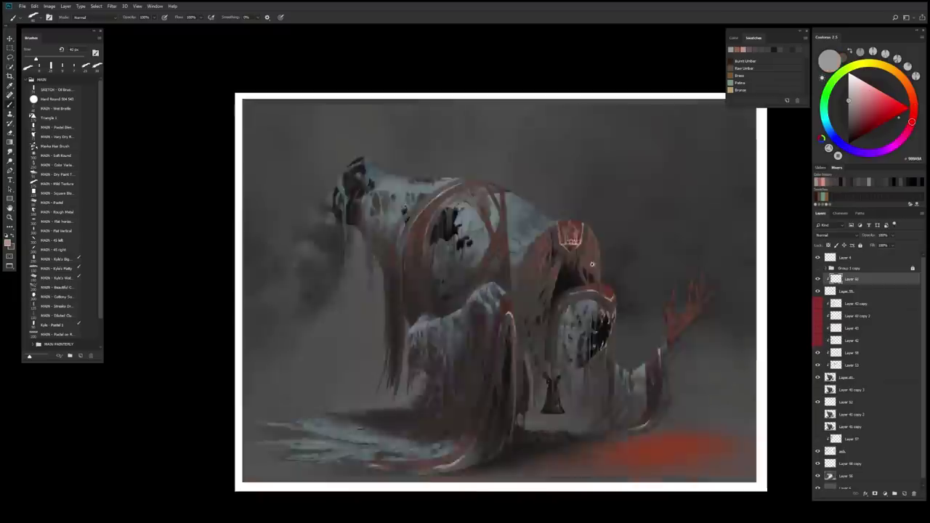
pyautogui.hotkey('ctrl', 'e')
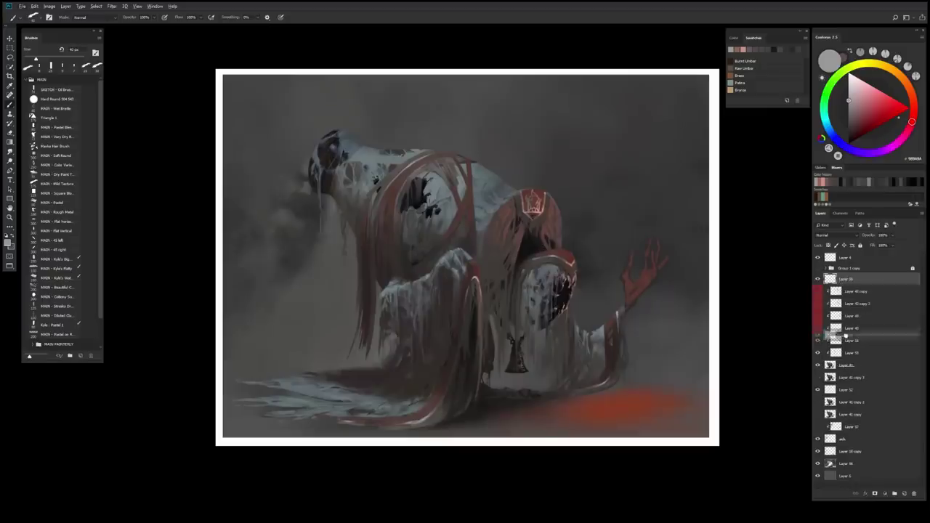
# Show the torch fire layer, add a new layer and select the SKETCH - Oil Brush.
pyautogui.click(818, 304)
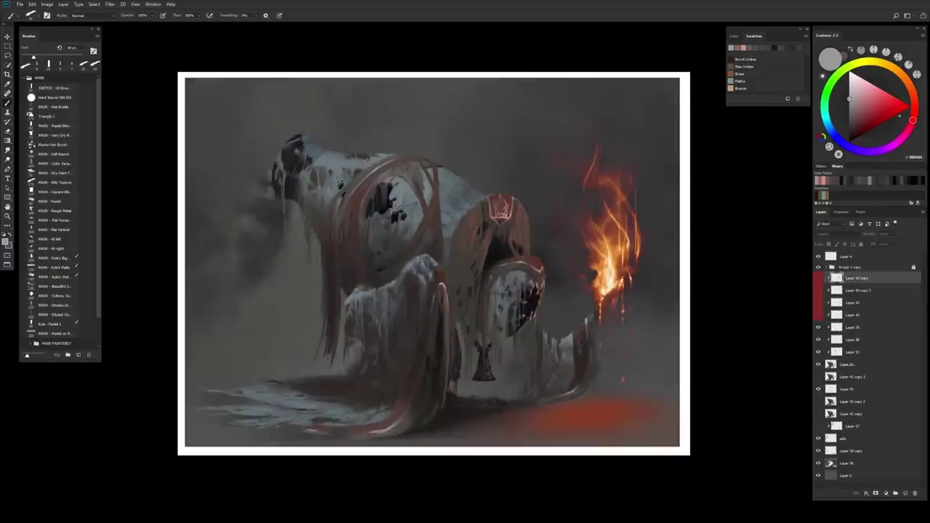
pyautogui.scroll(1, 707, 403)
pyautogui.hotkey('ctrl', 'shift', 'alt', 'n')
pyautogui.rightClick(488, 211)
pyautogui.press('Return')
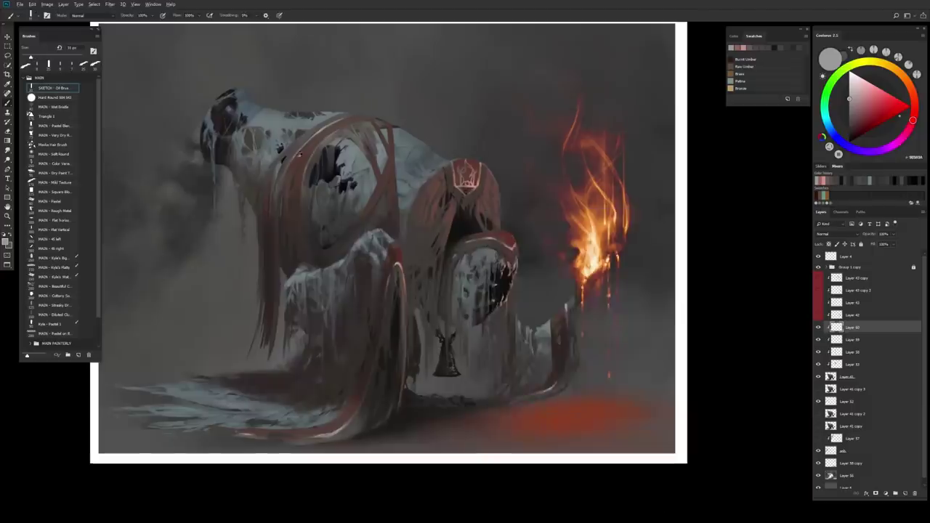
pyautogui.keyDown('alt'); pyautogui.click(299, 154); pyautogui.keyUp('alt')
# Review the painting mirrored, fitted to screen and tilted, then zoom in on the creature's body.
pyautogui.scroll(1, 299, 154)
pyautogui.press('h')
pyautogui.scroll(1, 395, 200)
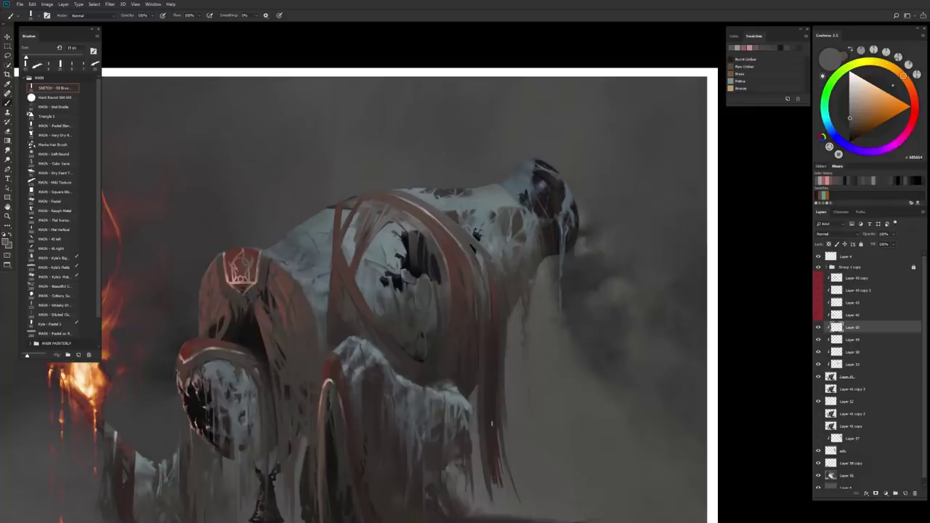
pyautogui.hotkey('ctrl', '0')
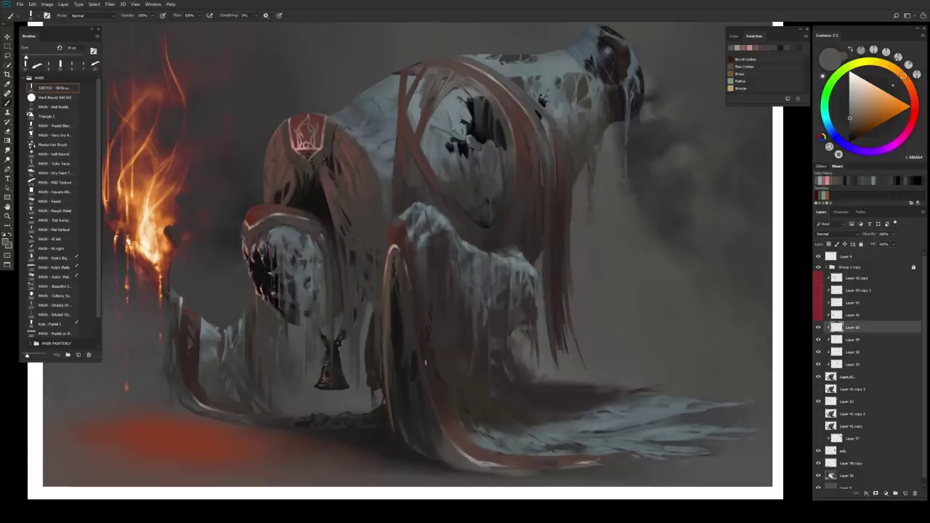
pyautogui.press('r')
pyautogui.moveTo(439, 399); pyautogui.dragTo(450, 284)
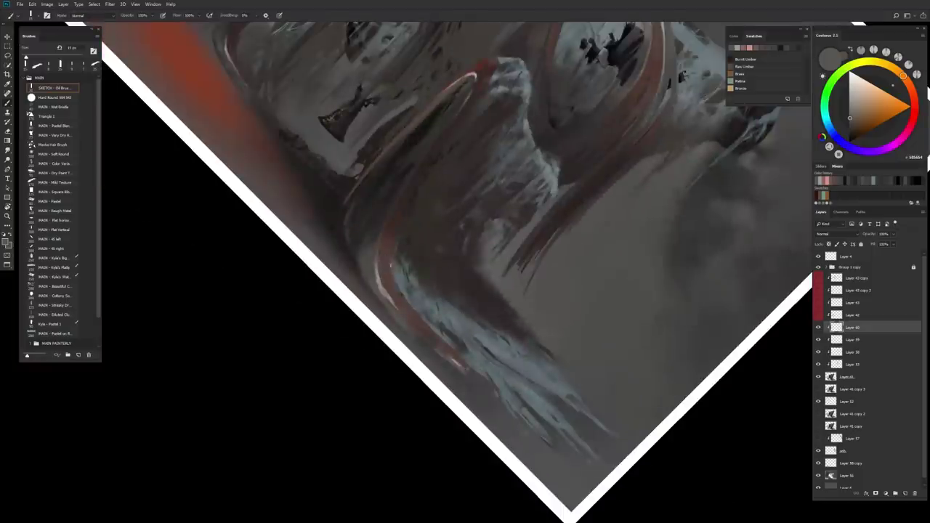
pyautogui.hotkey('ctrl', '0')
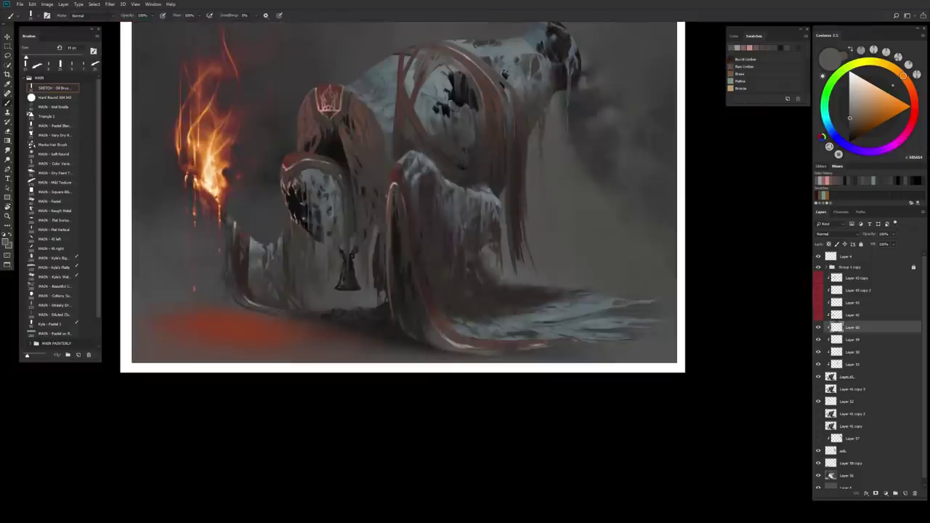
pyautogui.scroll(3, 286, 353)
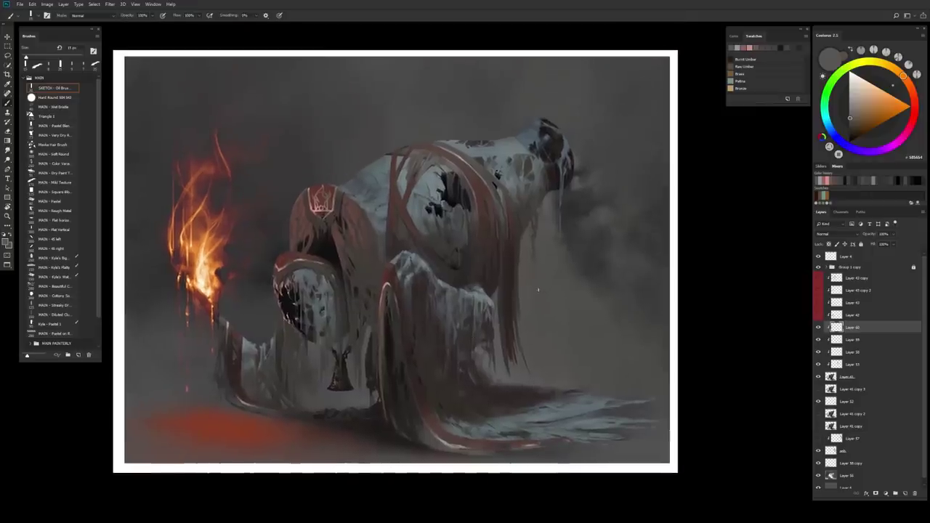
pyautogui.hotkey('ctrl', '+')
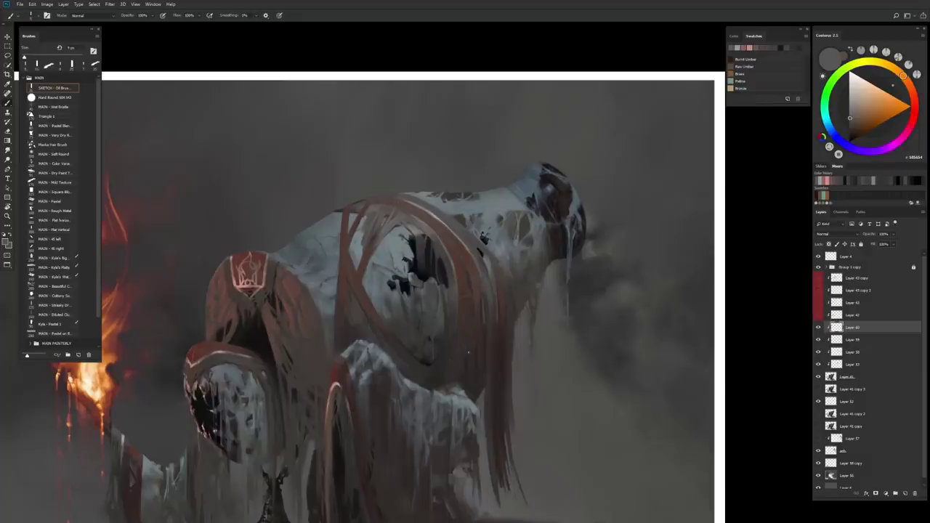
# Tilt the view about 45 degrees, target Layer 61 and set the brush to 10 px.
pyautogui.press('r')
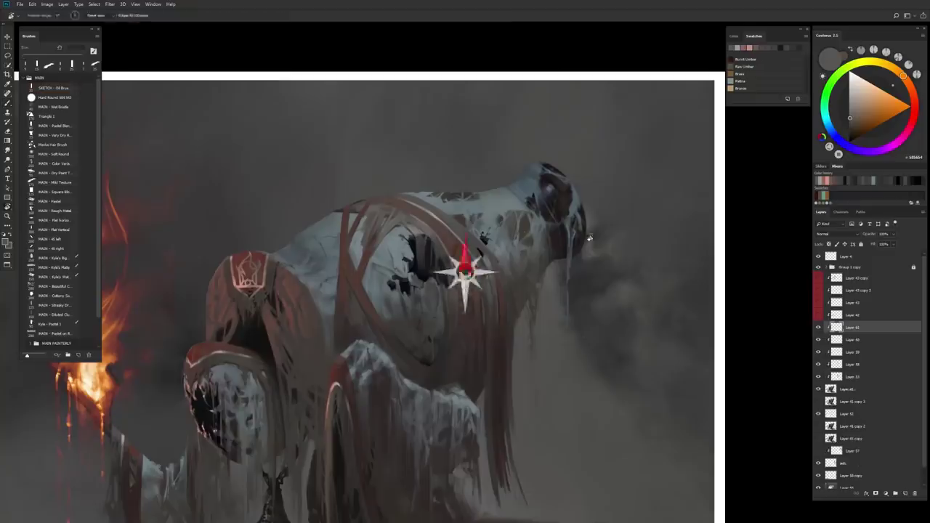
pyautogui.moveTo(509, 218); pyautogui.dragTo(576, 231)
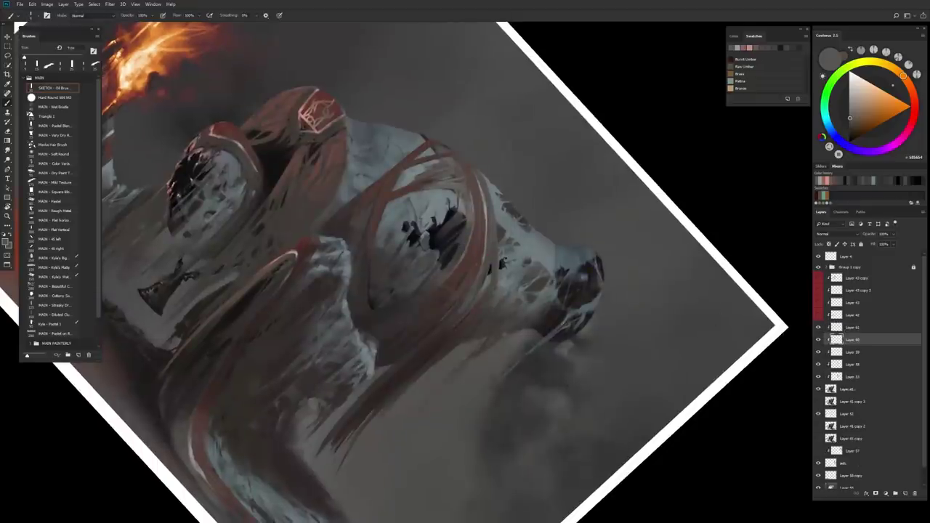
pyautogui.hotkey('alt', ']')
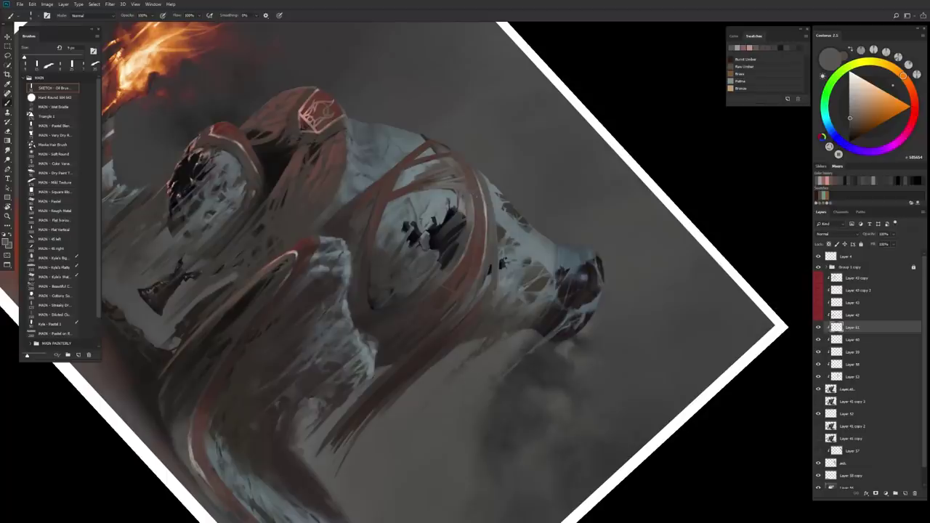
pyautogui.press(']')
pyautogui.press(']')
pyautogui.press('[')
# Paint the crown emblem and light ornament lines on the red bands, erasing mistakes as needed.
pyautogui.press('r')
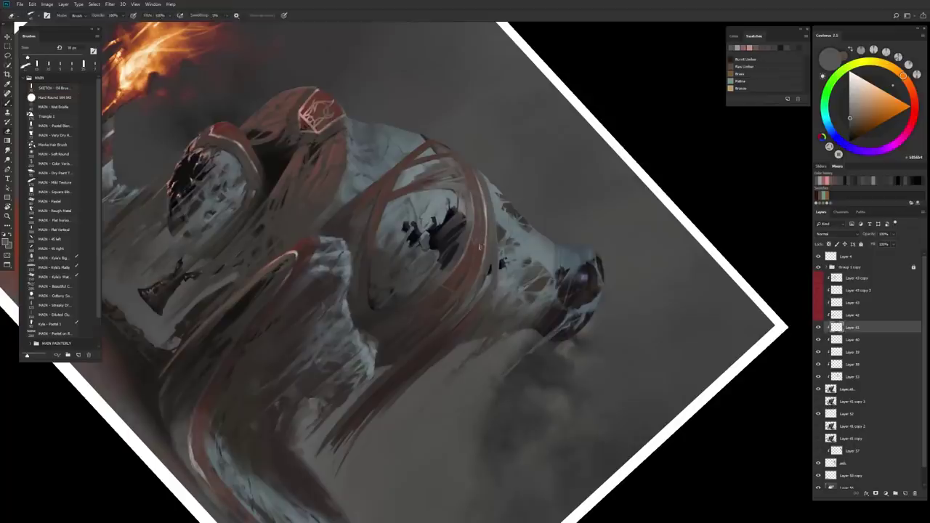
pyautogui.moveTo(481, 244); pyautogui.dragTo(468, 212)
pyautogui.press('b')
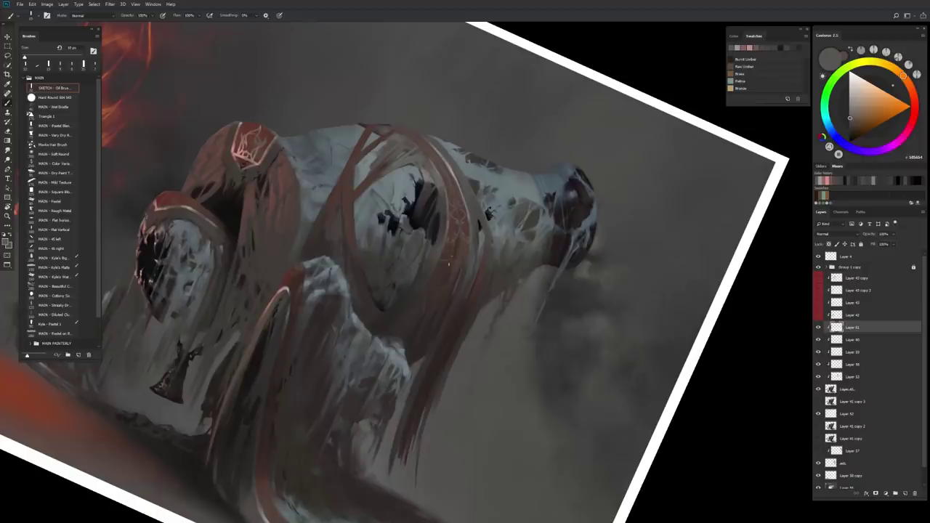
pyautogui.press(']')
pyautogui.press(']')
pyautogui.press('e')
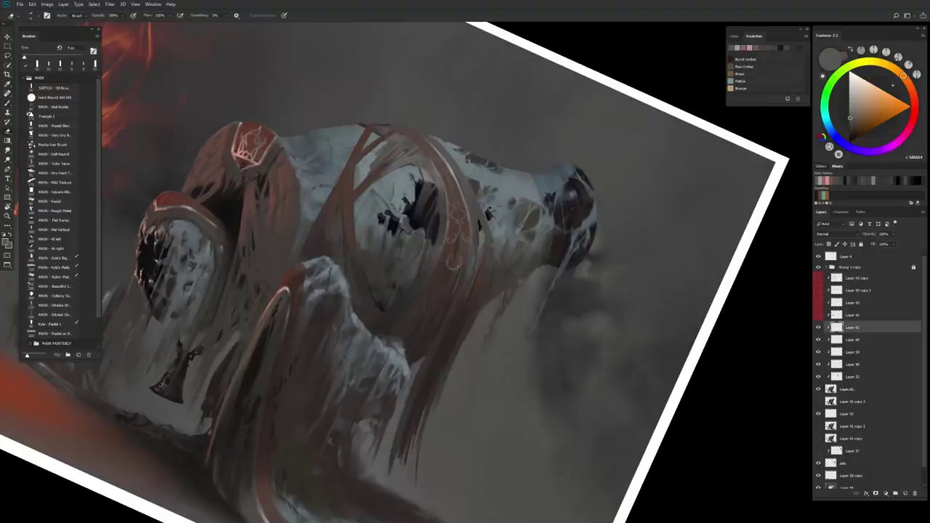
pyautogui.press('b')
pyautogui.press('[')
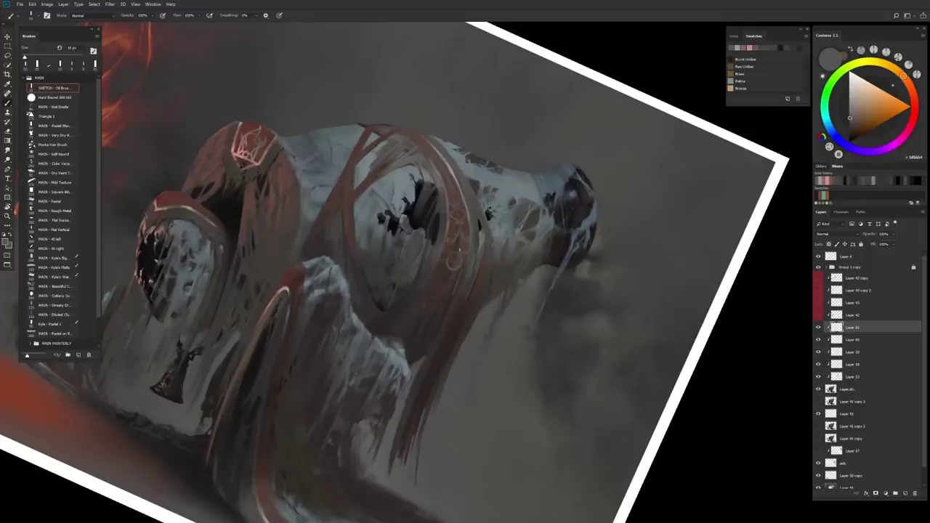
pyautogui.press('e')
pyautogui.press('b')
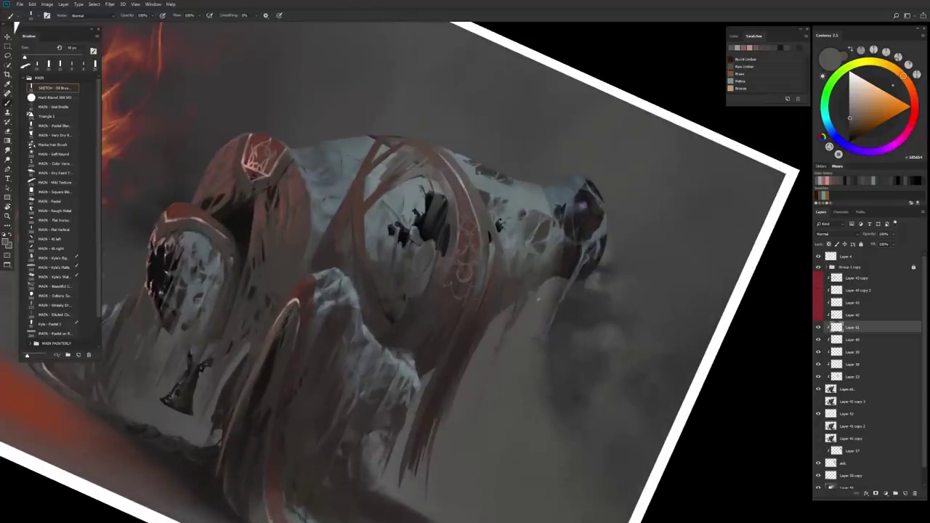
# Paint a thin light stroke on the red band and set the brush flow to 50%.
pyautogui.press('[')
pyautogui.press('e')
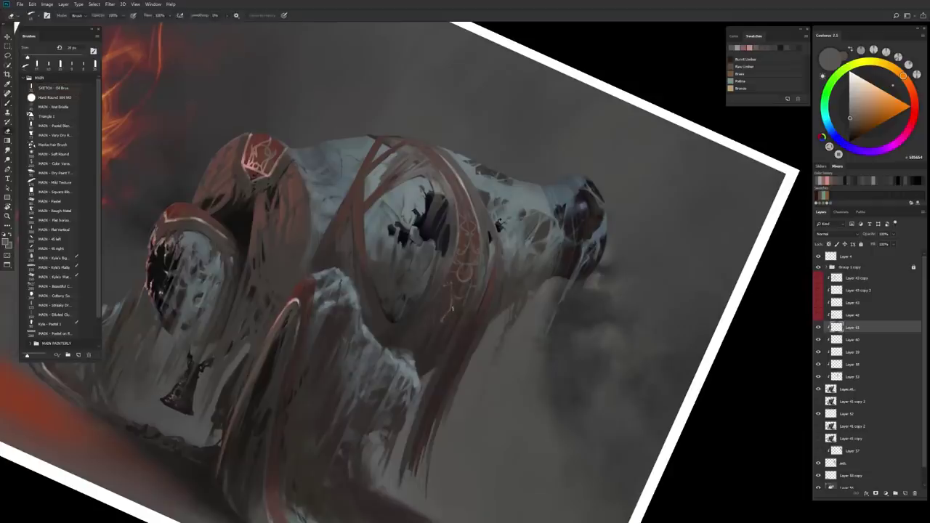
pyautogui.press('b')
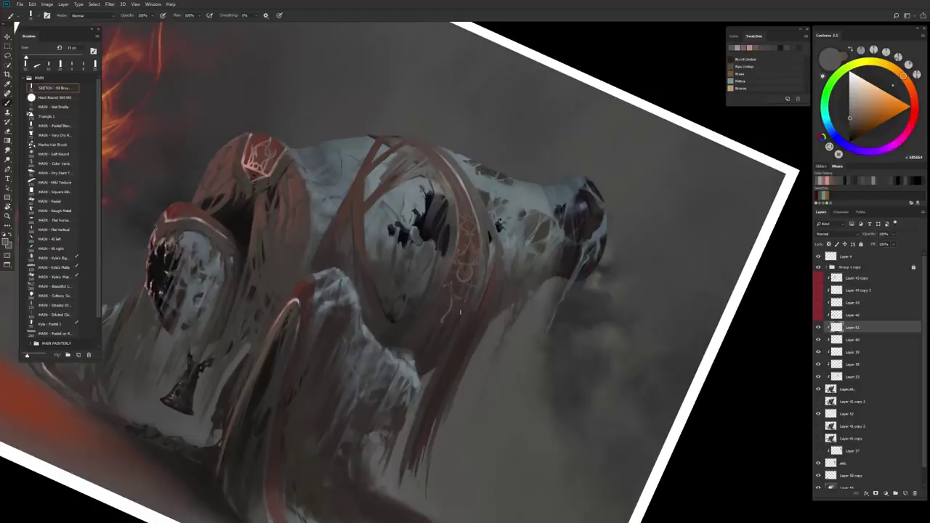
pyautogui.moveTo(460, 306); pyautogui.dragTo(458, 320)
pyautogui.hotkey('shift', '5')
# Paint a curly ornament on the band with small dark and light accents using finer brushes.
pyautogui.moveTo(426, 329); pyautogui.dragTo(445, 300)
pyautogui.press('[')
pyautogui.moveTo(456, 281); pyautogui.dragTo(457, 283)
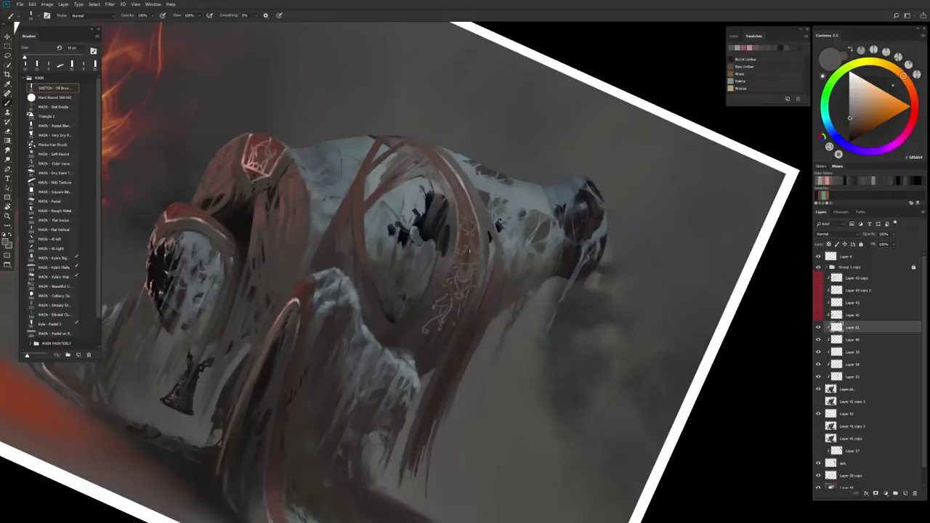
pyautogui.moveTo(470, 249); pyautogui.dragTo(468, 260)
pyautogui.press('[')
pyautogui.hotkey('ctrl', '0')
pyautogui.press('r')
pyautogui.moveTo(596, 276); pyautogui.dragTo(576, 376)
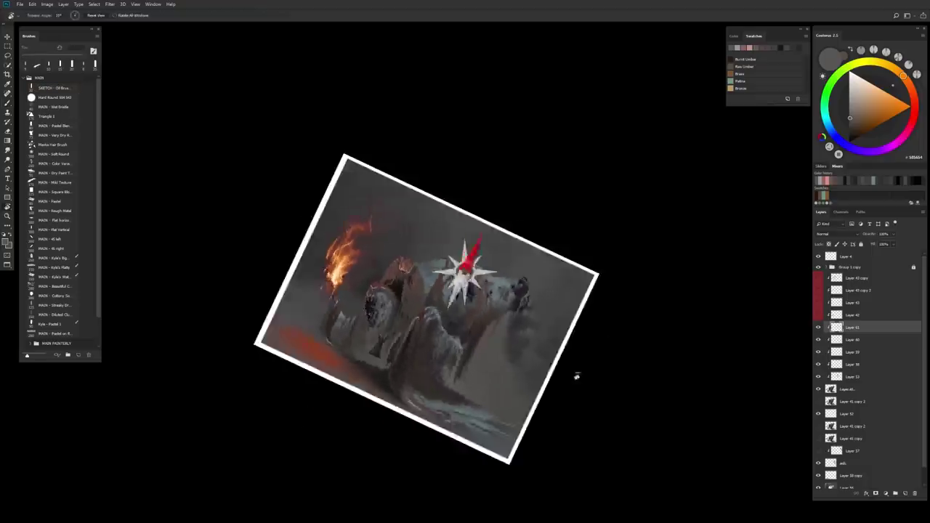
pyautogui.press('b')
pyautogui.scroll(3, 474, 332)
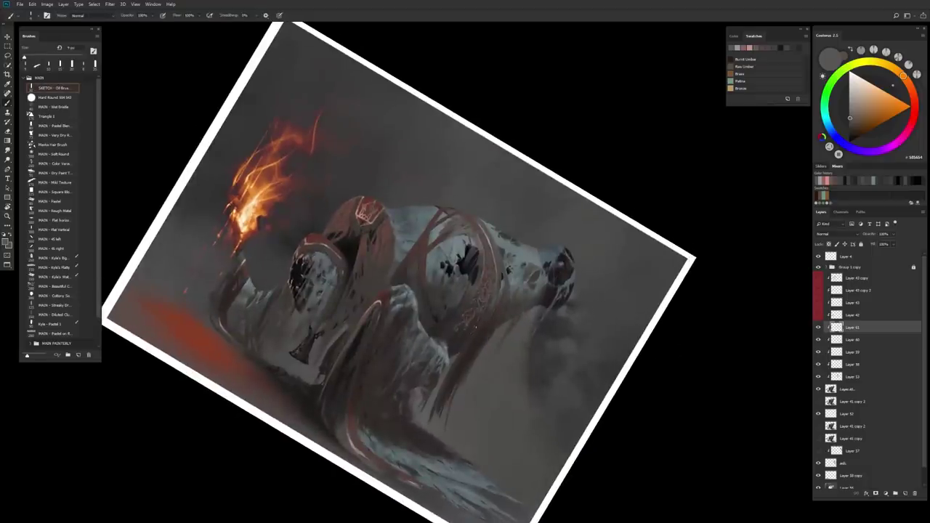
pyautogui.moveTo(491, 262); pyautogui.dragTo(557, 256)
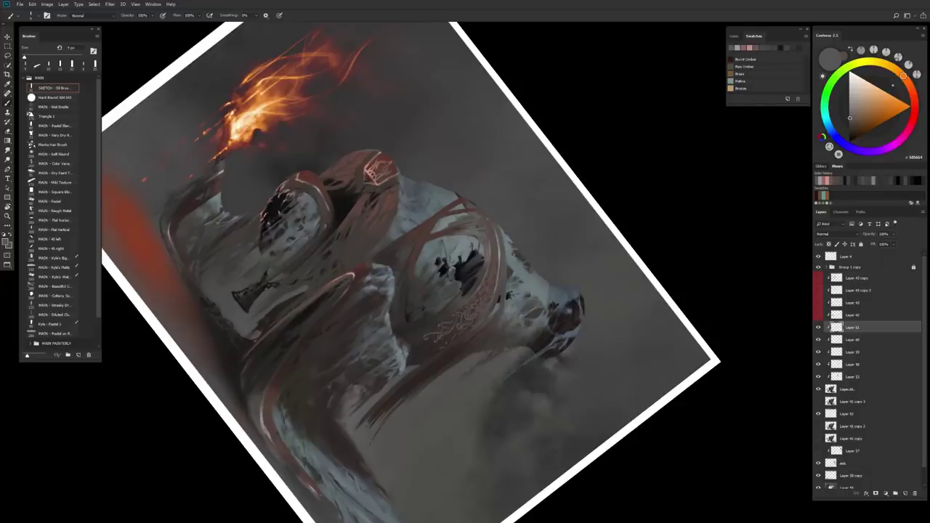
pyautogui.scroll(1, 465, 268)
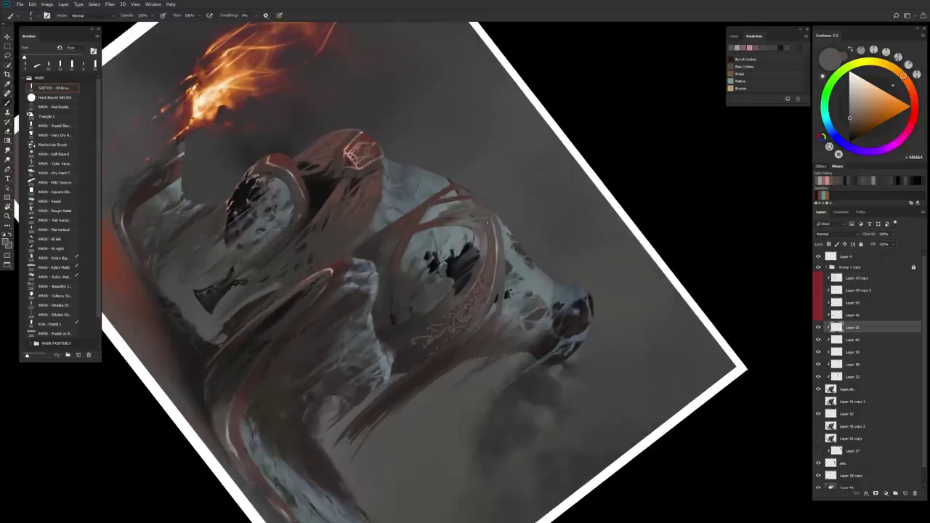
pyautogui.press('Escape')
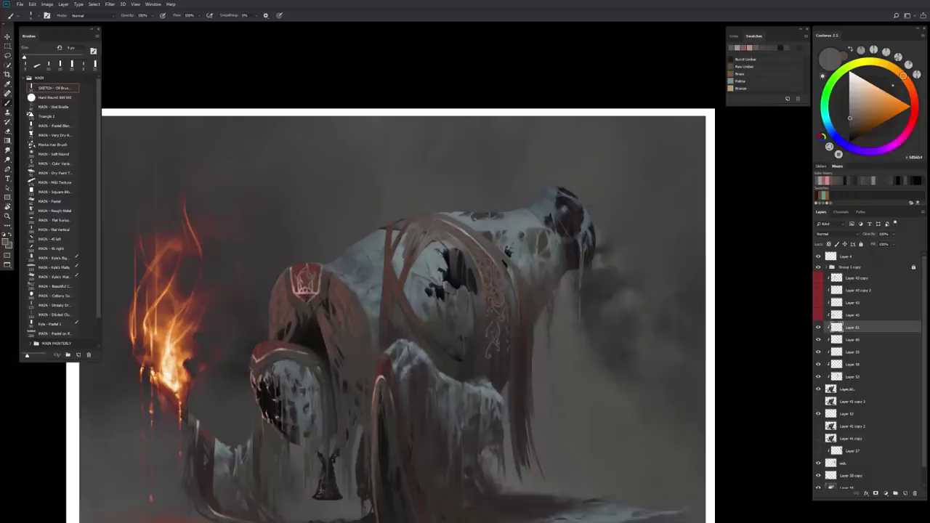
# Turn the view upright, bring the lower body into view and paint a faint thin stroke on the leg.
pyautogui.press('r')
pyautogui.moveTo(613, 359); pyautogui.dragTo(599, 274)
pyautogui.scroll(1, 513, 301)
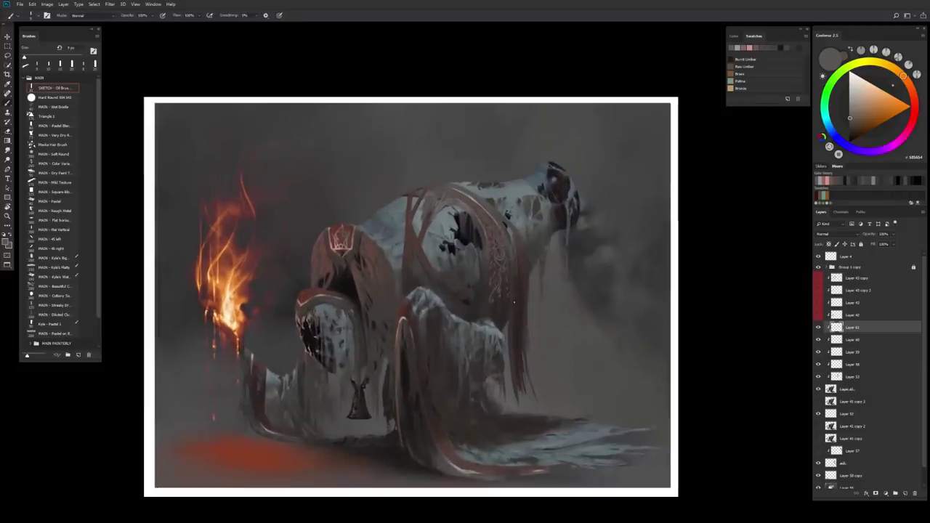
pyautogui.scroll(1, 321, 297)
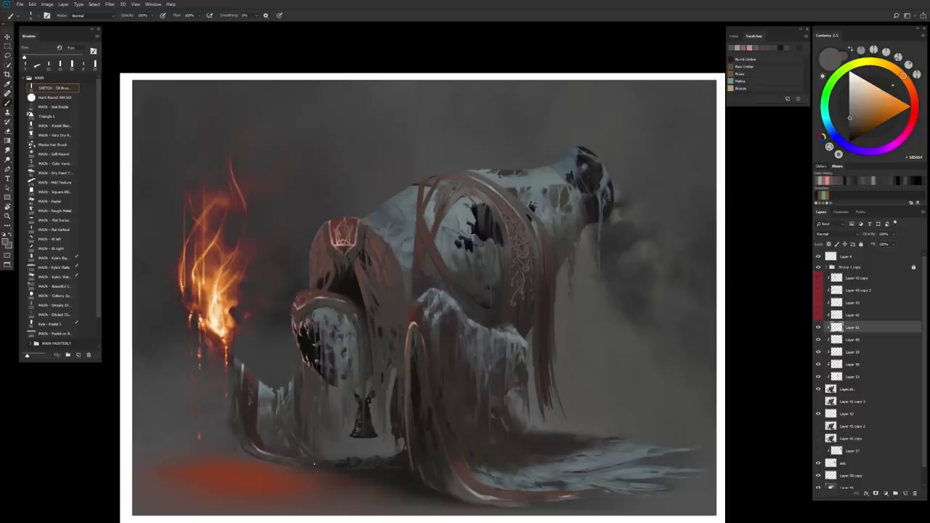
pyautogui.moveTo(503, 283); pyautogui.dragTo(494, 231)
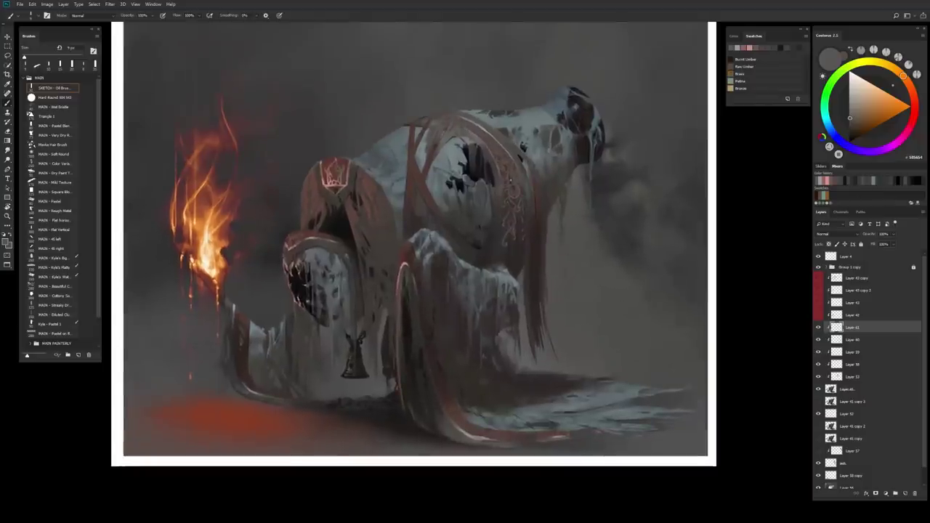
pyautogui.moveTo(420, 293); pyautogui.dragTo(422, 319)
pyautogui.hotkey('ctrl', '-')
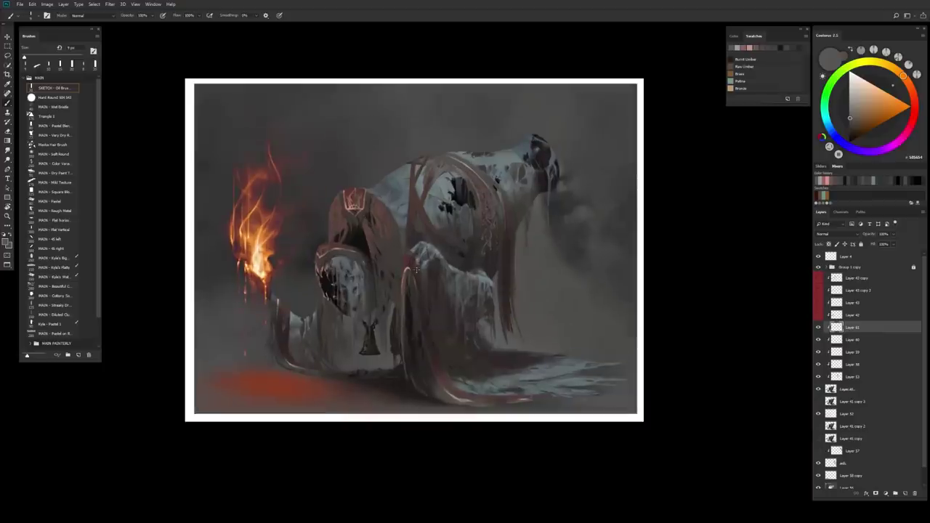
pyautogui.press(']')
pyautogui.press(']')
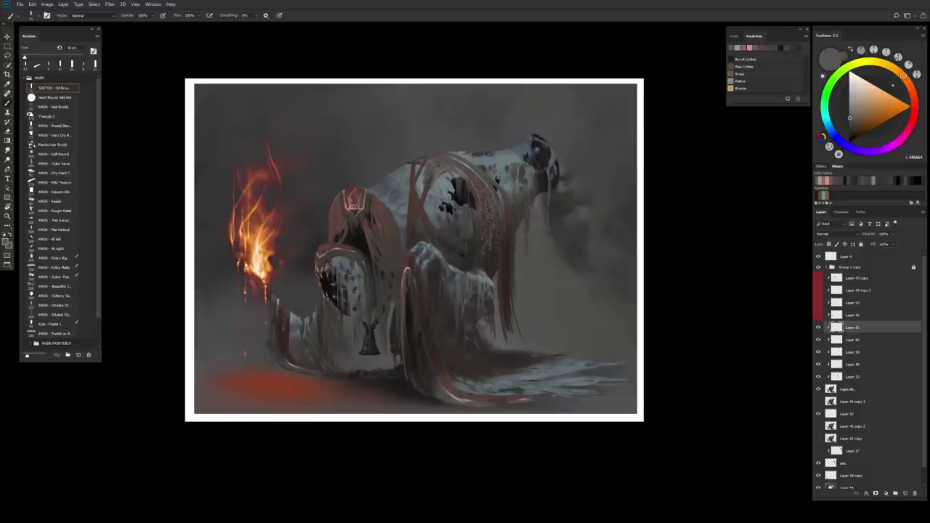
pyautogui.moveTo(420, 304); pyautogui.dragTo(358, 187)
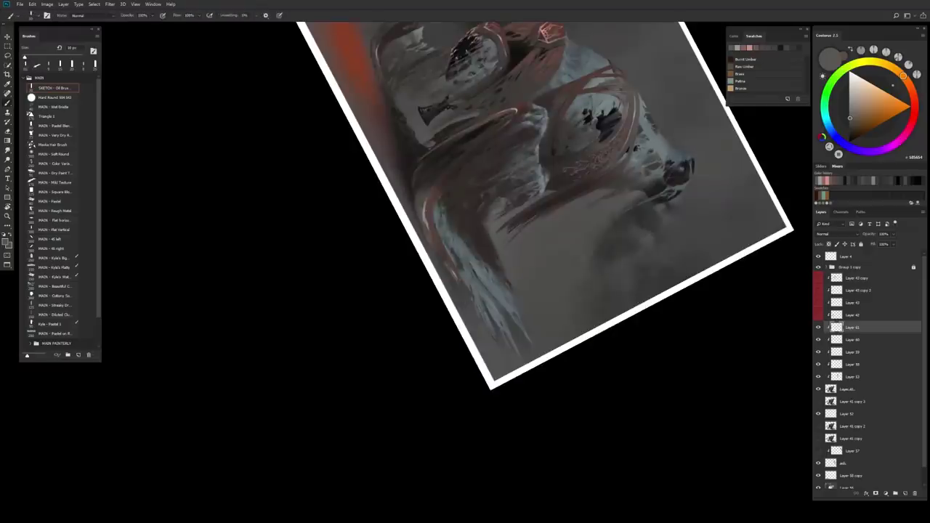
# Paint a long dark stroke down the creature's side and darken its lit lower-left folds.
pyautogui.hotkey('ctrl', '0')
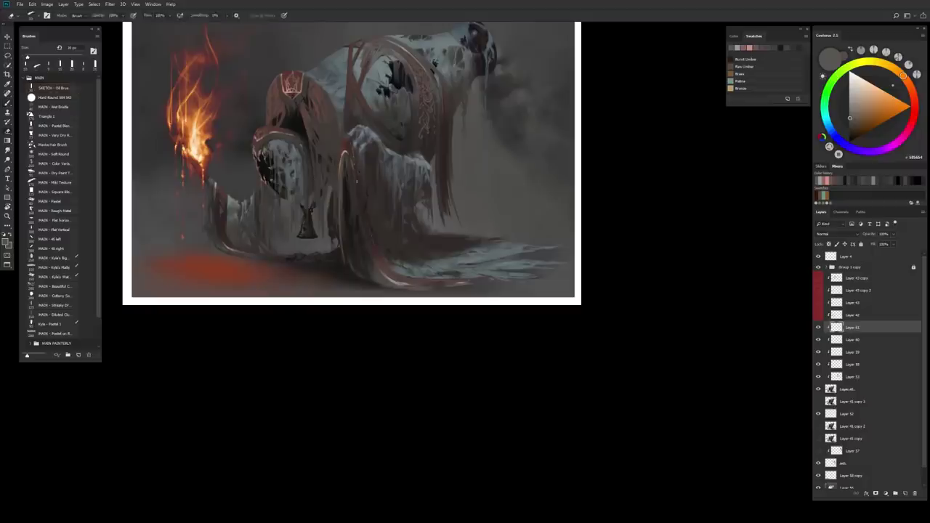
pyautogui.moveTo(343, 153); pyautogui.dragTo(341, 246)
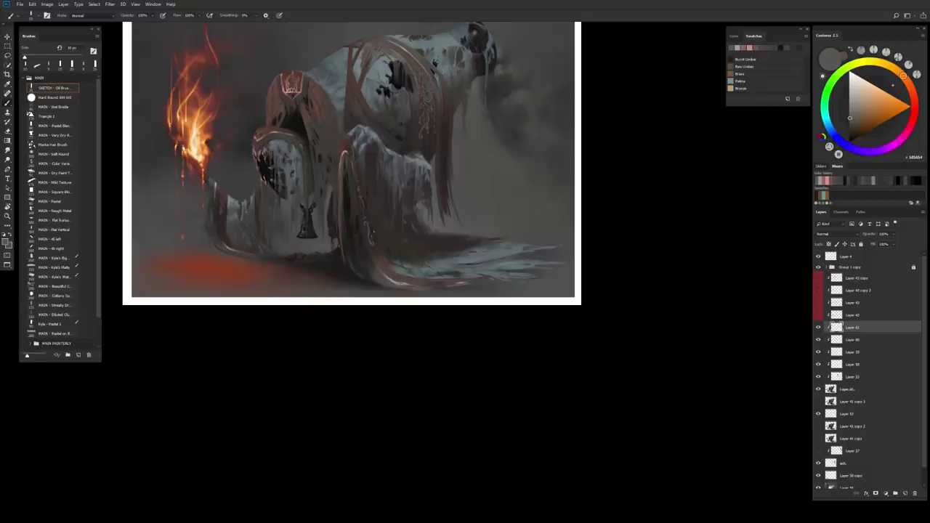
pyautogui.scroll(1, 386, 255)
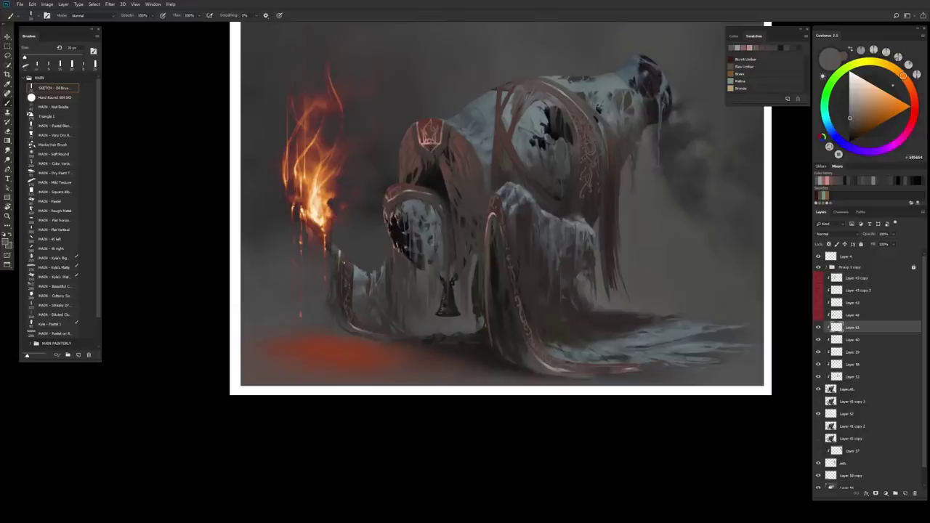
pyautogui.moveTo(353, 272); pyautogui.dragTo(348, 320)
pyautogui.scroll(-2, 532, 358)
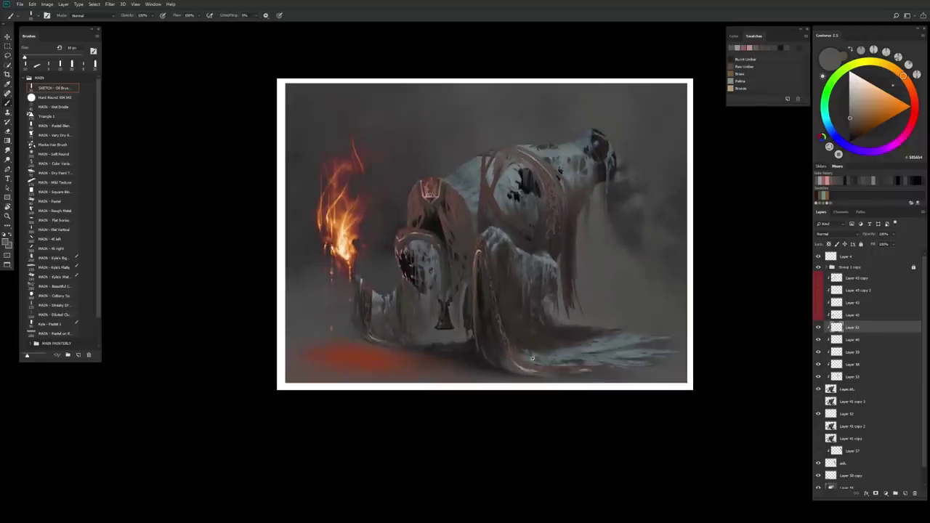
pyautogui.moveTo(855, 329); pyautogui.dragTo(850, 278)
pyautogui.scroll(-1, 498, 239)
# Lower the Lightness slightly with Hue/Saturation (Ctrl+U) on the new Layer 62.
pyautogui.rightClick(587, 212)
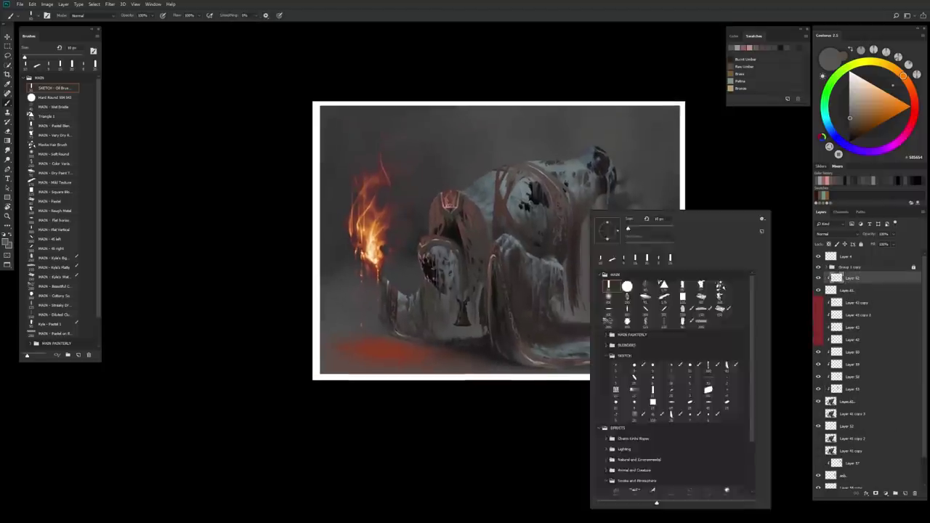
pyautogui.press('Escape')
pyautogui.scroll(1, 545, 243)
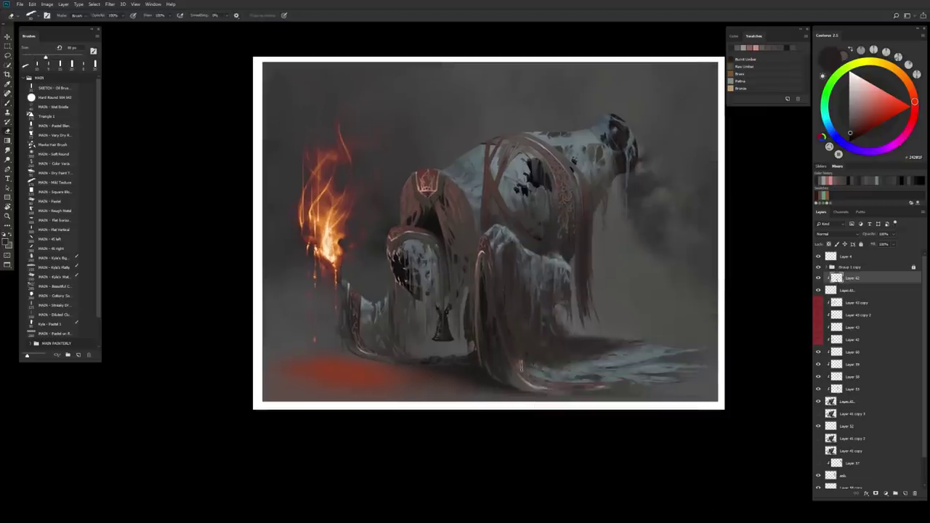
pyautogui.scroll(-1, 534, 356)
pyautogui.hotkey('ctrl', 'u')
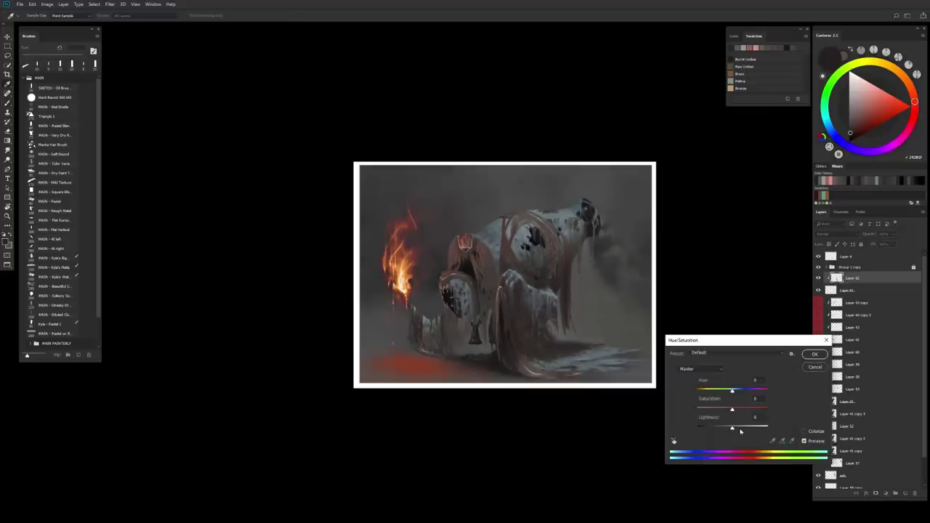
pyautogui.moveTo(732, 429); pyautogui.dragTo(733, 429)
pyautogui.click(815, 353)
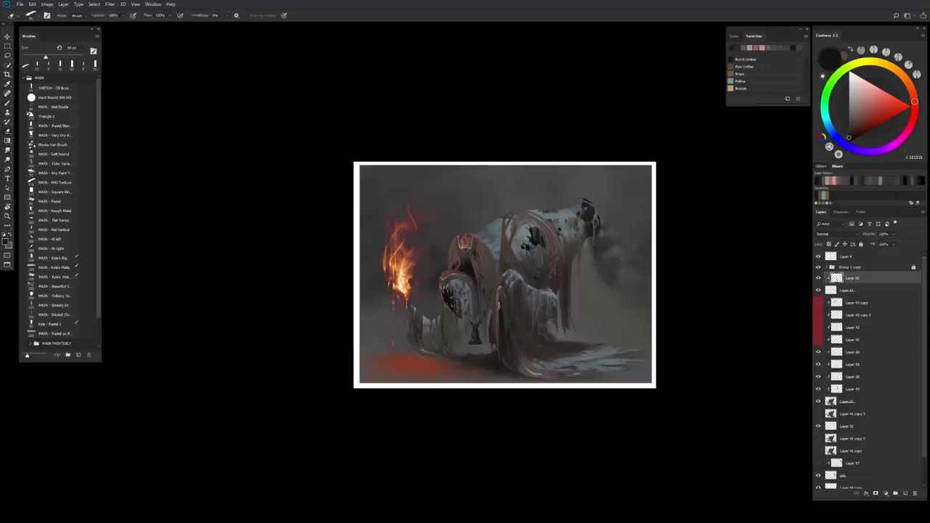
pyautogui.hotkey('ctrl', '+')
# Add a new layer for detail work and make the brush smaller.
pyautogui.scroll(-1, 514, 314)
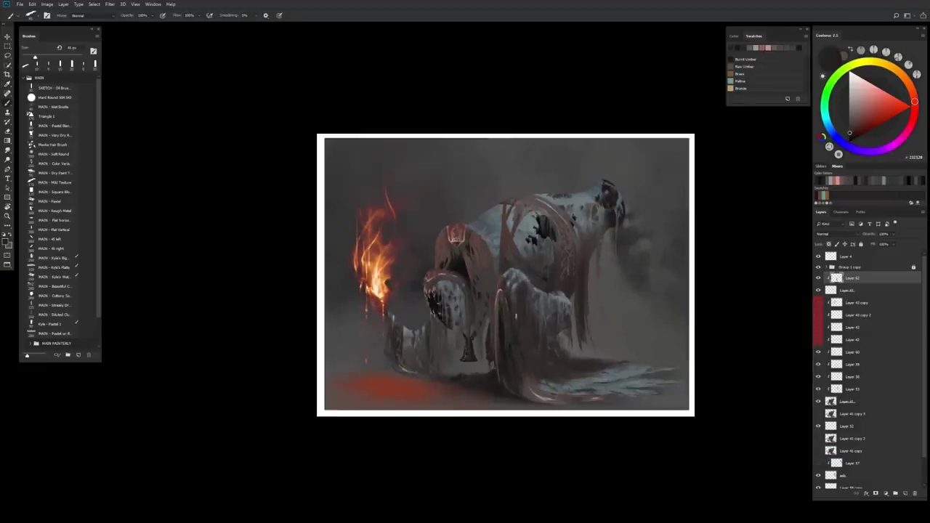
pyautogui.hotkey('ctrl', 'shift', 'alt', 'n')
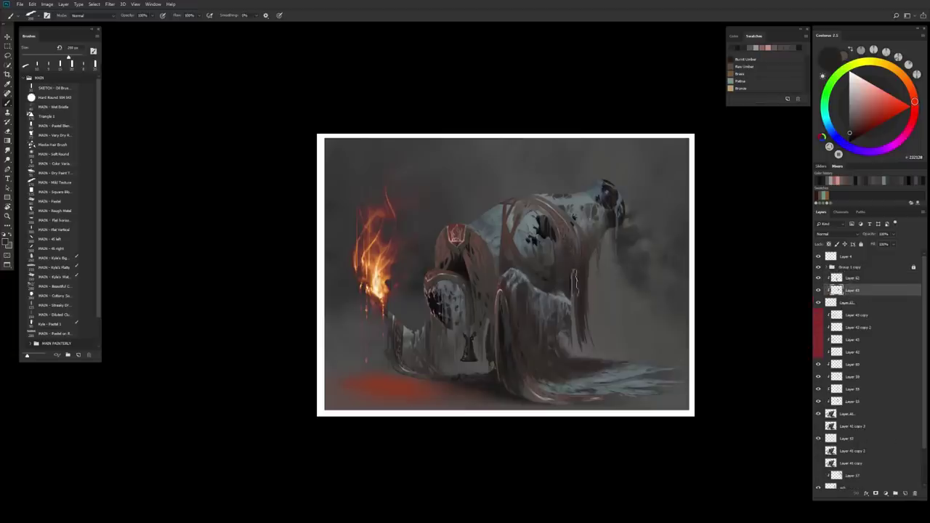
pyautogui.press('e')
pyautogui.press('b')
pyautogui.scroll(-1, 577, 330)
pyautogui.press('[')
# Lasso an area at the lower left, change its lightness with Hue/Saturation, and merge down.
pyautogui.press('l')
pyautogui.moveTo(425, 378); pyautogui.dragTo(407, 360)
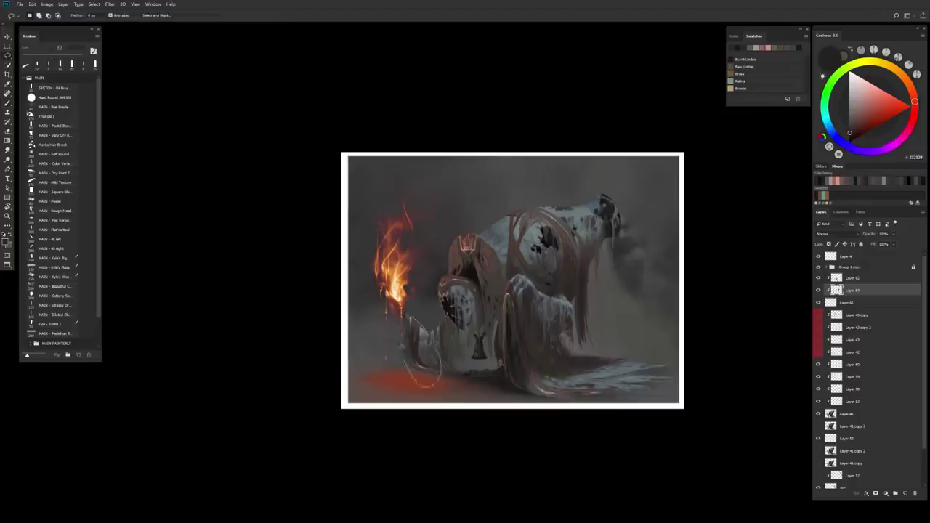
pyautogui.hotkey('ctrl', 'u')
pyautogui.moveTo(735, 429); pyautogui.dragTo(718, 428)
pyautogui.press('Return')
pyautogui.hotkey('ctrl', 'e')
pyautogui.scroll(1, 570, 371)
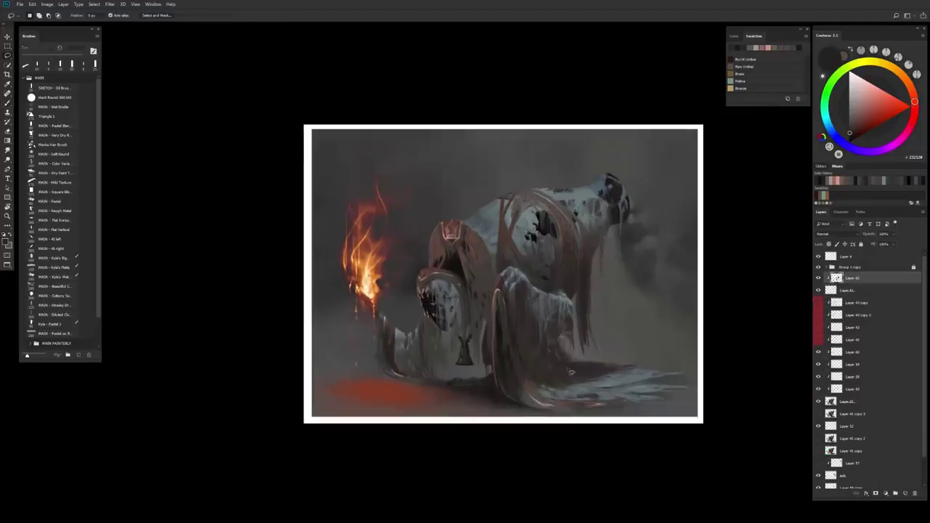
pyautogui.press('b')
# Add a new ornament layer, shrink the brush for fine lines and pick a pink colour.
pyautogui.hotkey('ctrl', 'shift', 'alt', 'n')
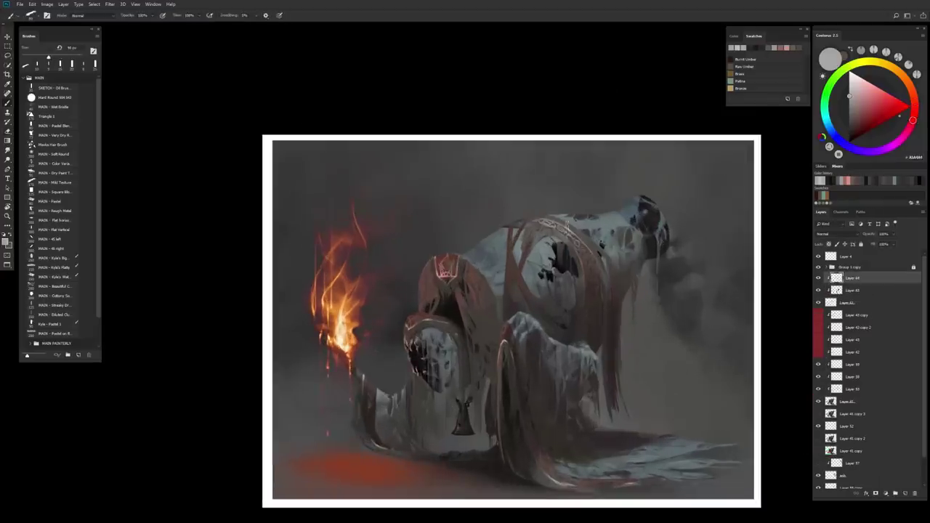
pyautogui.scroll(-1, 574, 334)
pyautogui.scroll(1, 572, 362)
pyautogui.press('[')
pyautogui.press('[')
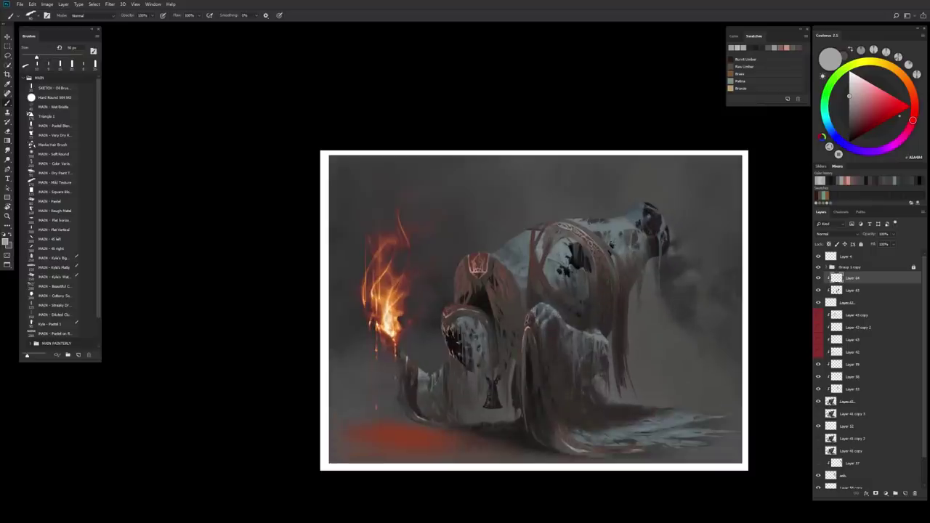
pyautogui.scroll(3, 468, 309)
pyautogui.keyDown('alt'); pyautogui.click(468, 309); pyautogui.keyUp('alt')
pyautogui.scroll(-2, 468, 309)
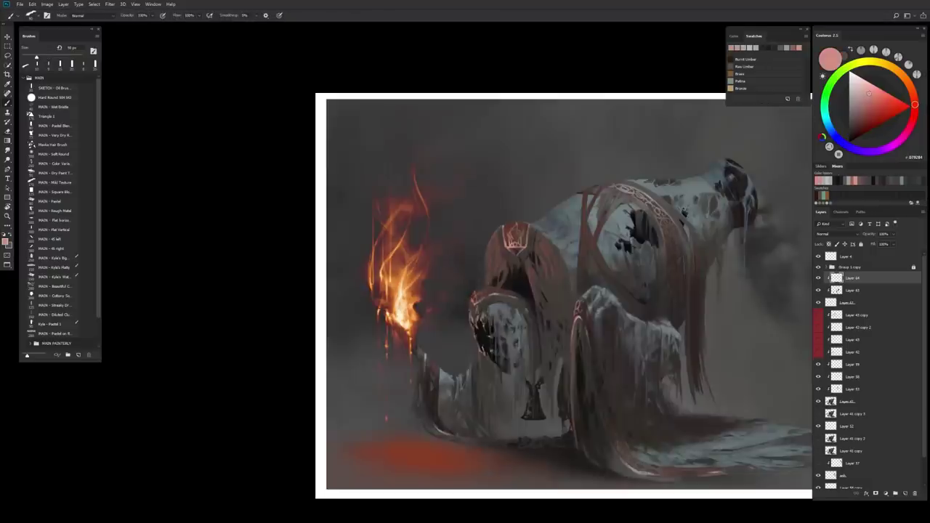
pyautogui.scroll(-1, 512, 344)
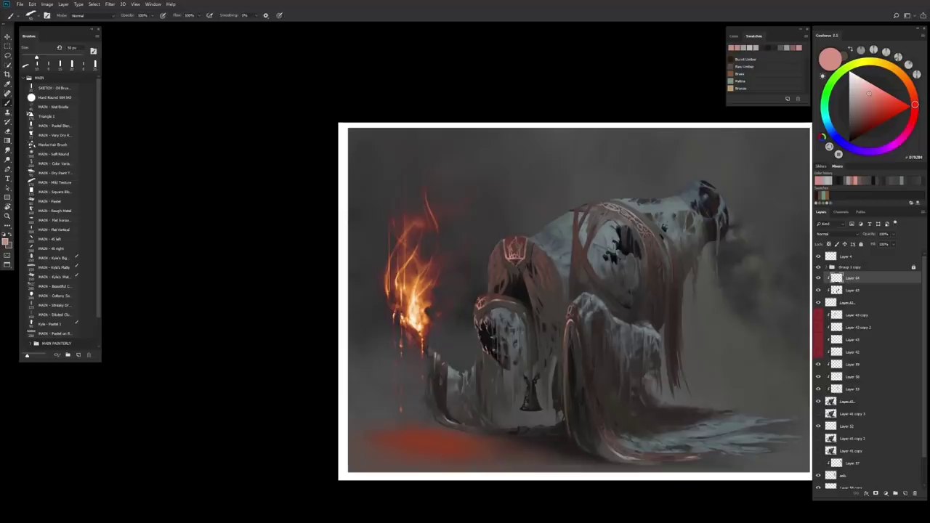
# Paint thin pink ornamental patterns on the brown bands, switching between grey and pink colours.
pyautogui.scroll(2, 622, 198)
pyautogui.keyDown('alt'); pyautogui.click(766, 144); pyautogui.keyUp('alt')
pyautogui.scroll(-2, 385, 216)
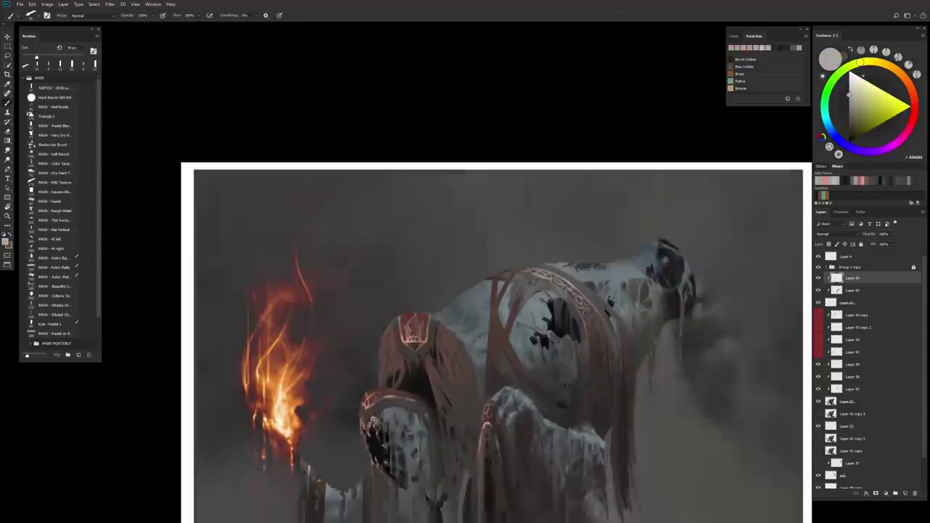
pyautogui.scroll(1, 386, 217)
pyautogui.scroll(-2, 391, 188)
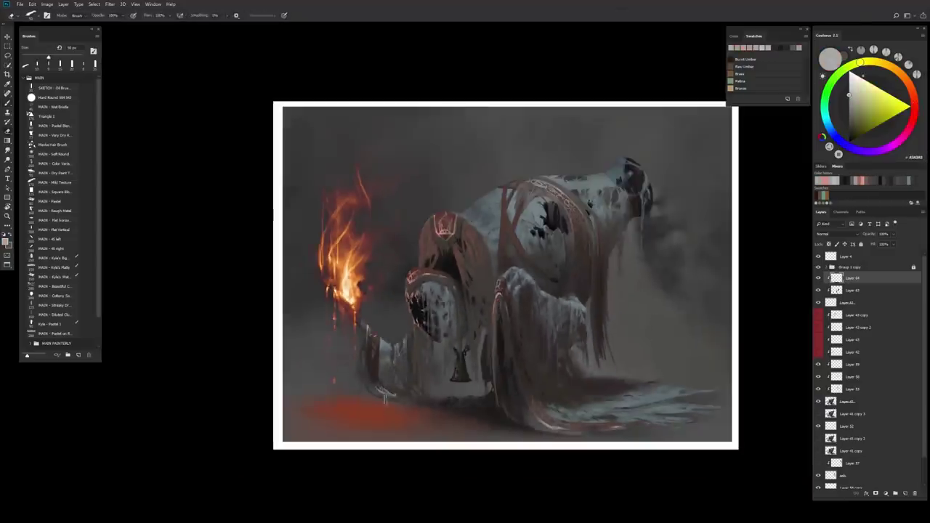
pyautogui.scroll(3, 446, 331)
pyautogui.keyDown('alt'); pyautogui.click(446, 331); pyautogui.keyUp('alt')
pyautogui.scroll(-4, 611, 381)
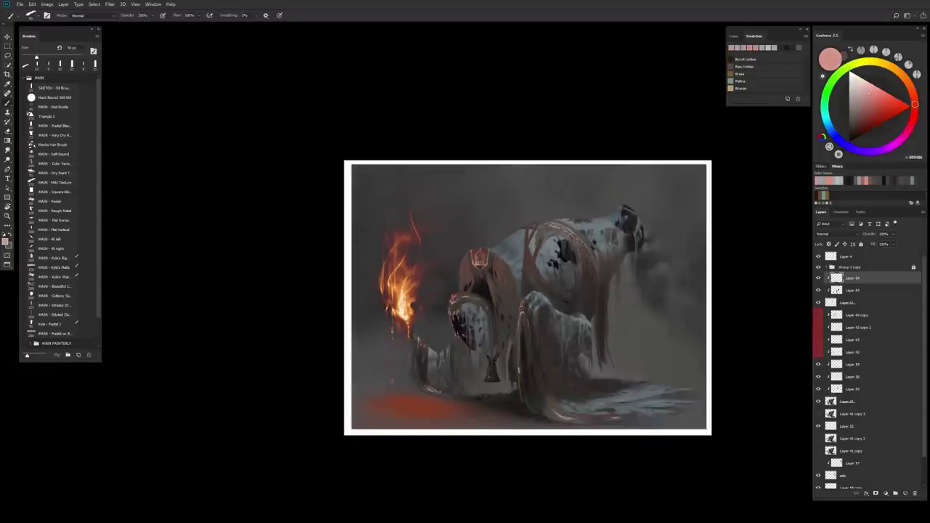
pyautogui.scroll(-3, 474, 371)
pyautogui.scroll(2, 587, 387)
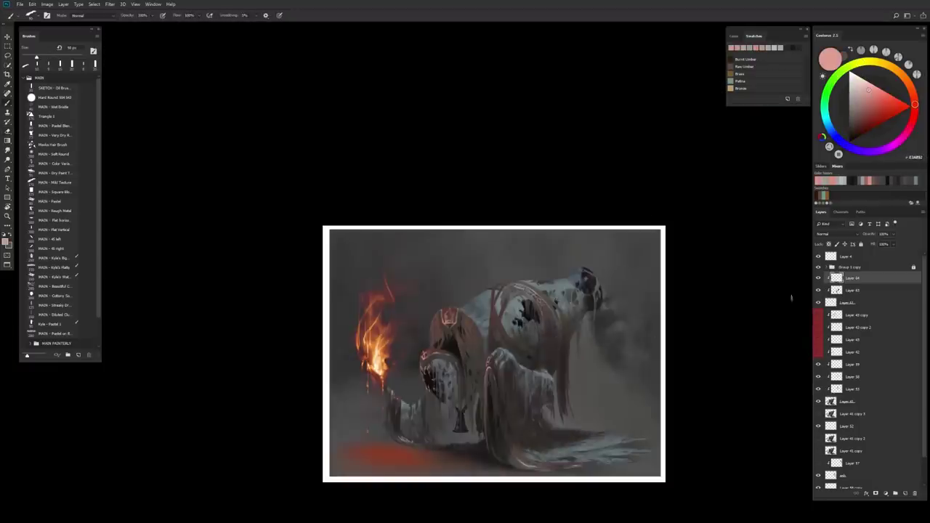
# Touch up the ornament layer with sampled grey, dark red-brown and light grey colours.
pyautogui.hotkey('alt', '[')
pyautogui.scroll(1, 576, 341)
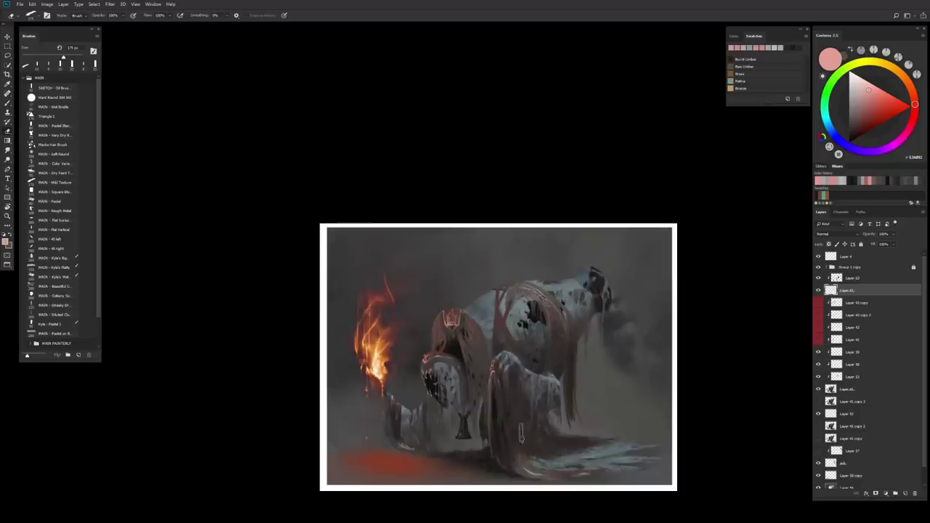
pyautogui.scroll(-1, 564, 470)
pyautogui.hotkey('alt', ']')
pyautogui.scroll(3, 535, 197)
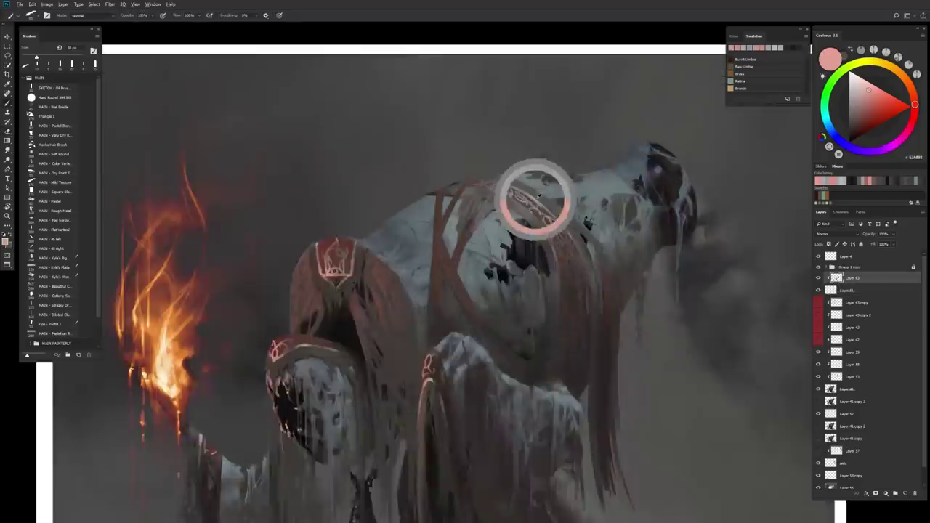
pyautogui.scroll(-4, 614, 285)
pyautogui.keyDown('alt'); pyautogui.click(614, 285); pyautogui.keyUp('alt')
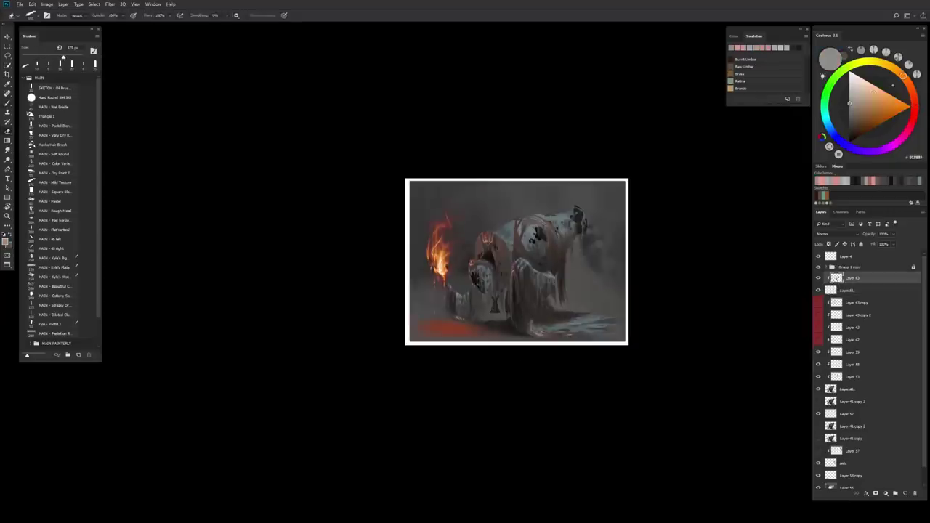
pyautogui.scroll(2, 523, 322)
pyautogui.keyDown('alt'); pyautogui.click(527, 320); pyautogui.keyUp('alt')
pyautogui.scroll(-2, 605, 258)
pyautogui.keyDown('alt'); pyautogui.click(606, 258); pyautogui.keyUp('alt')
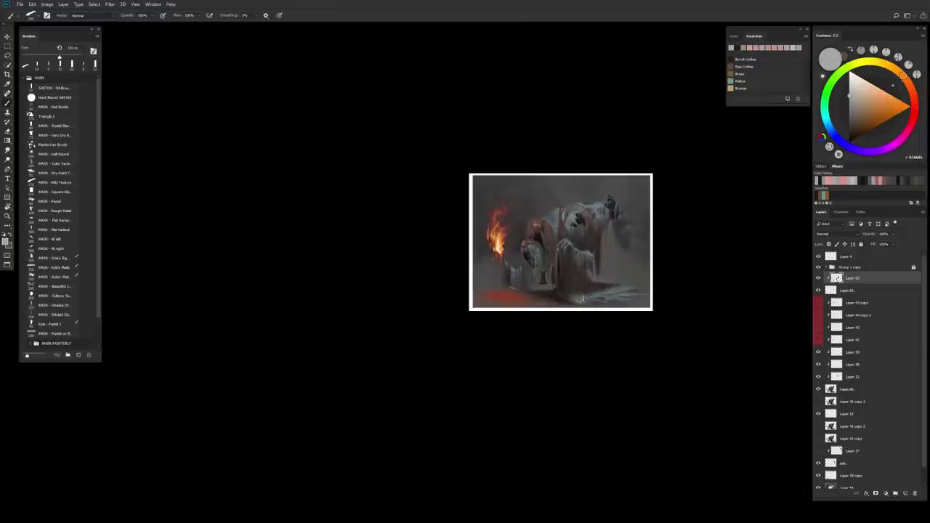
pyautogui.scroll(1, 573, 297)
# Refine the ornaments by alternating eraser and brush between the ornament layer and the one beneath.
pyautogui.hotkey('alt', '[')
pyautogui.press('e')
pyautogui.scroll(1, 491, 294)
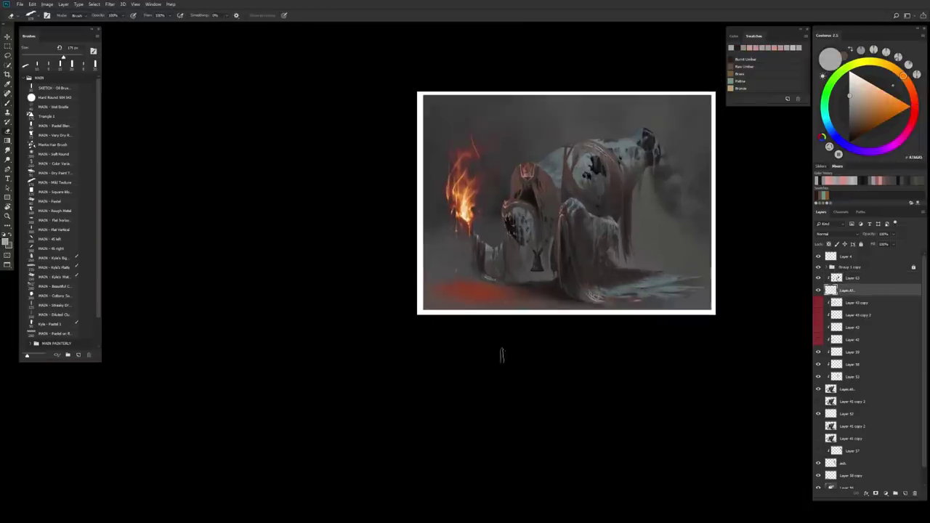
pyautogui.hotkey('alt', ']')
pyautogui.press('b')
pyautogui.scroll(1, 607, 138)
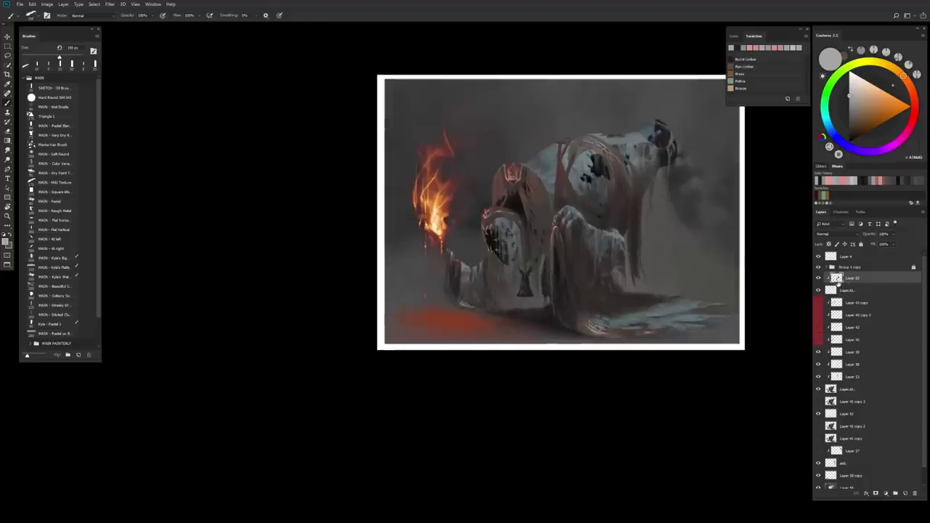
pyautogui.scroll(-1, 608, 138)
pyautogui.scroll(2, 609, 145)
pyautogui.scroll(-3, 645, 210)
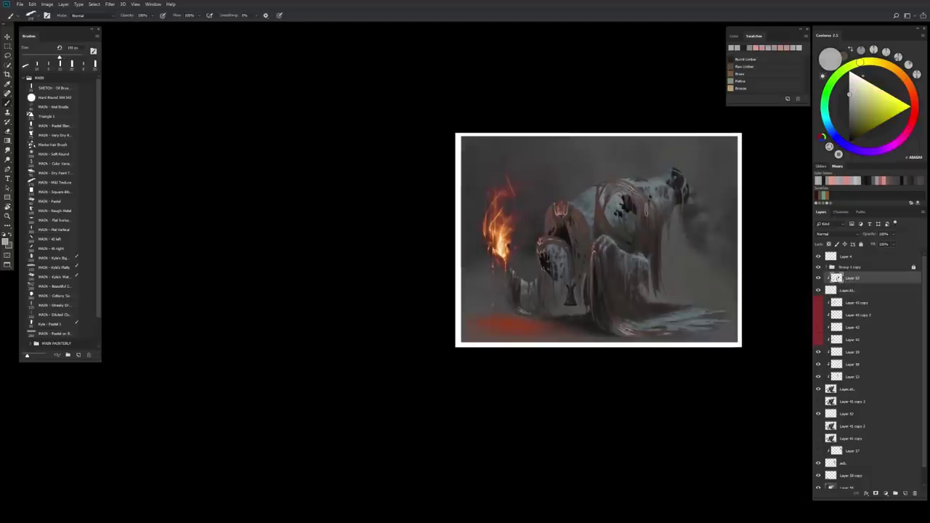
# Erase on the layer beneath the ornaments and flip the canvas horizontally for review.
pyautogui.hotkey('alt', '[')
pyautogui.press('e')
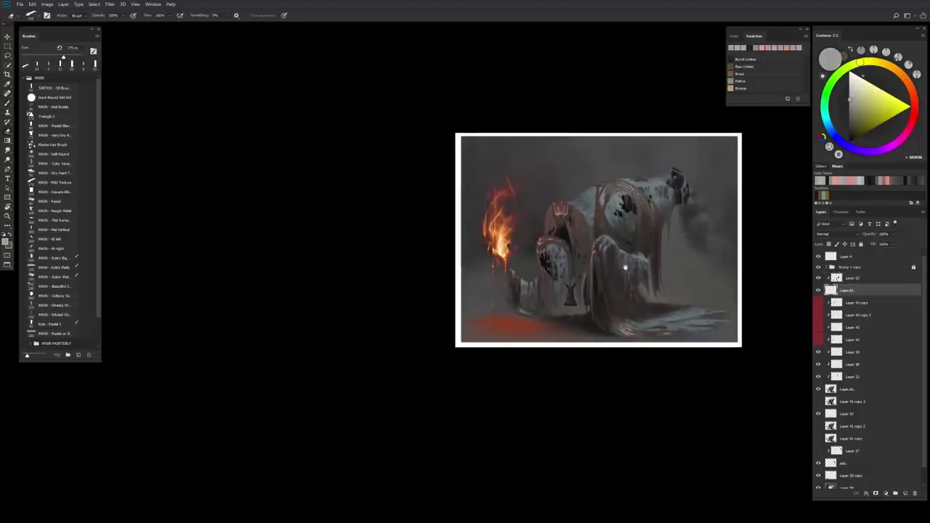
pyautogui.scroll(1, 622, 280)
pyautogui.hotkey('ctrl', 'shift', 'h')
pyautogui.scroll(-2, 633, 382)
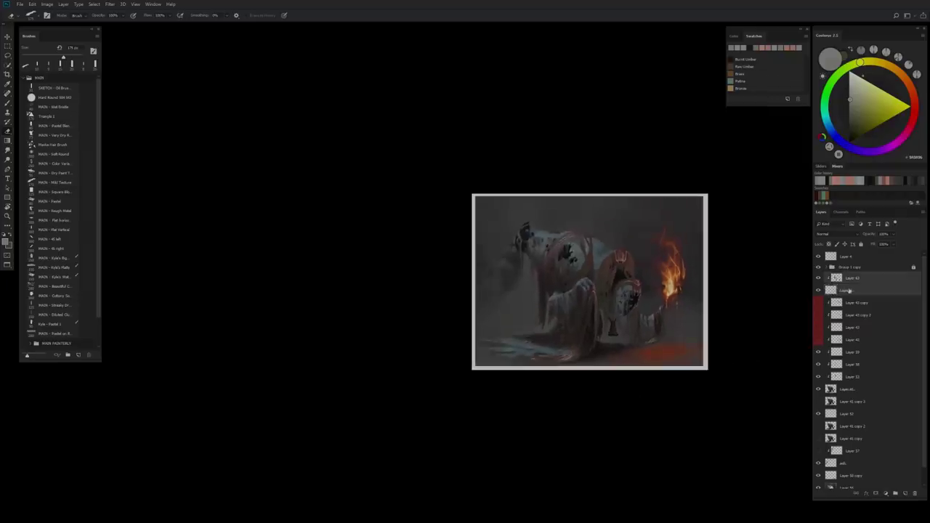